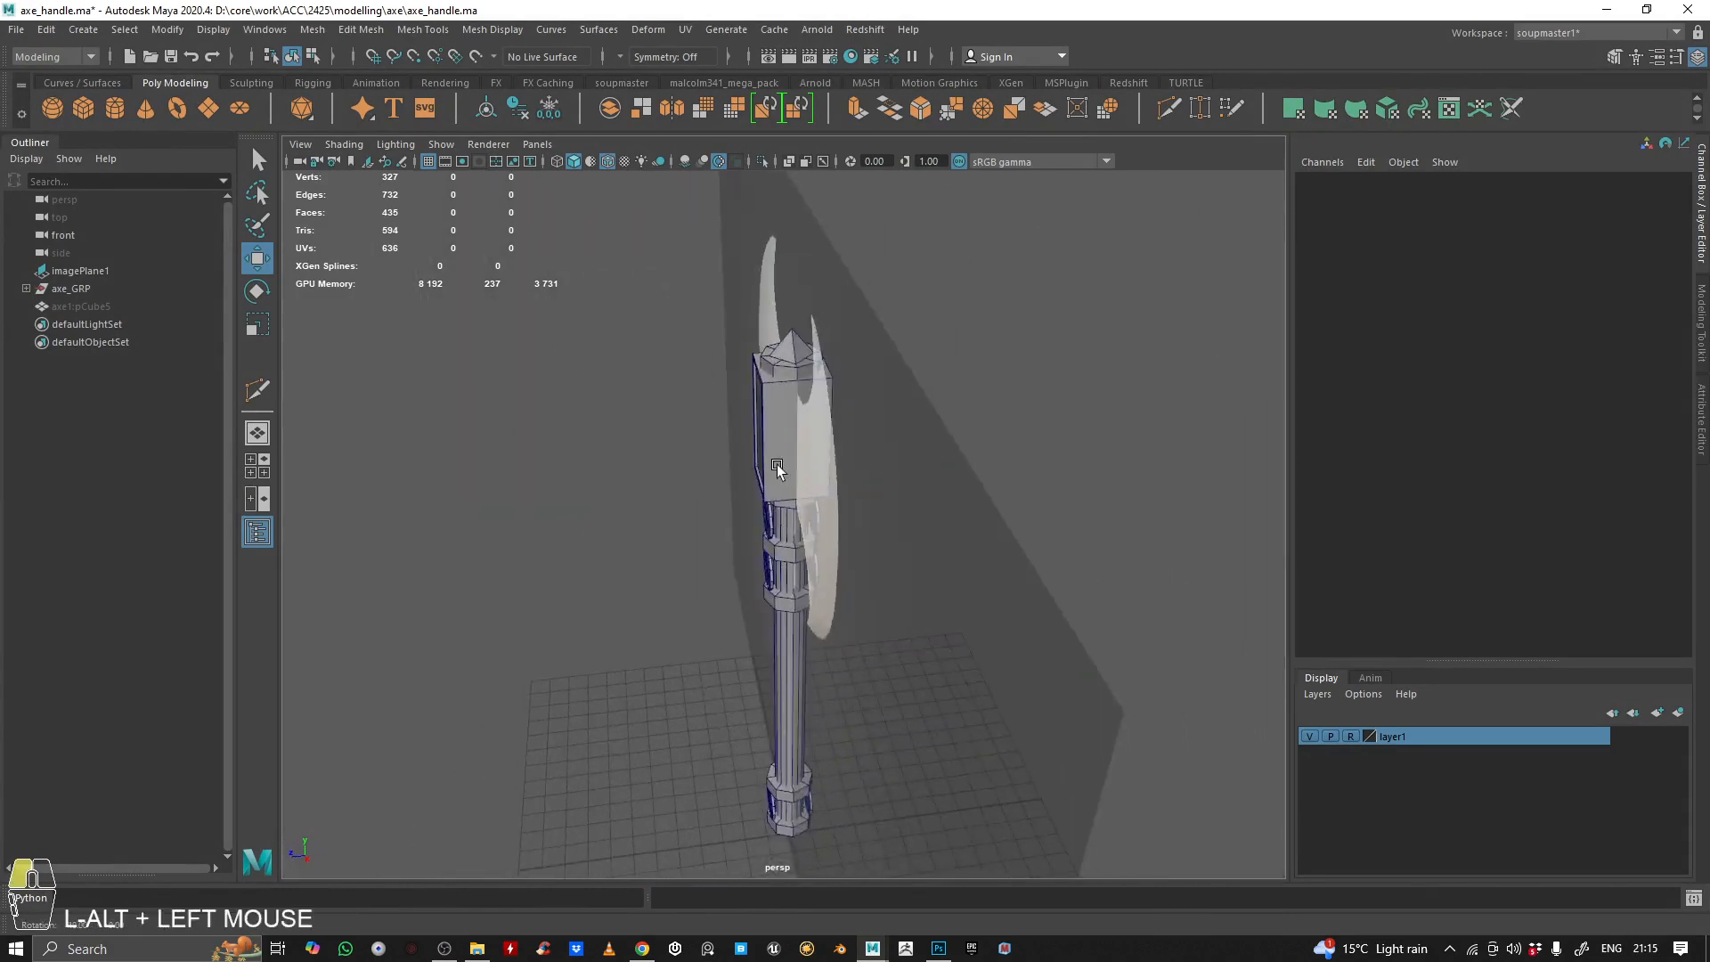
Unhide the finished double-blade mesh axe1:pCube5 and examine its shape and topology from several angles
right_click_drag(776, 464, 885, 521, "alt")
middle_click_drag(885, 522, 802, 618, "alt")
right_click_drag(802, 618, 917, 532, "alt")
left_click_drag(916, 532, 855, 525, "alt")
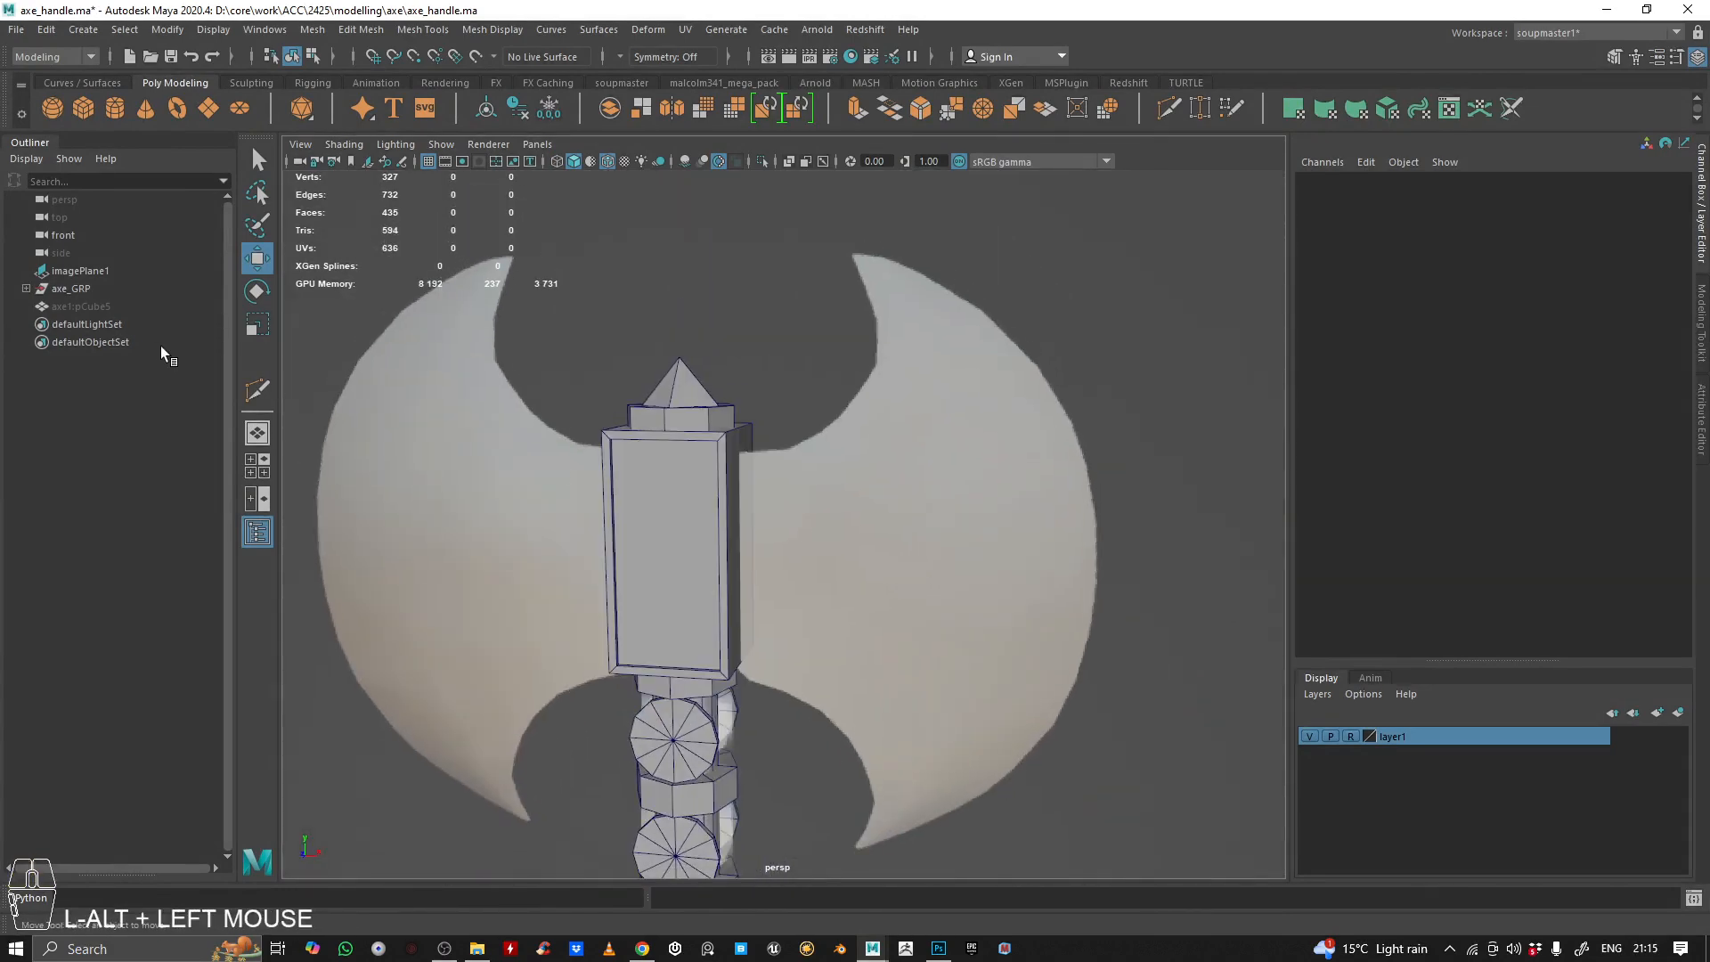
left_click(94, 306)
left_click_drag(828, 447, 868, 448, "alt")
middle_click_drag(868, 448, 916, 531, "alt")
left_click_drag(917, 531, 846, 512, "alt")
right_click_drag(846, 512, 813, 499, "alt")
left_click_drag(813, 499, 737, 444, "alt")
left_click_drag(782, 556, 927, 418, "alt")
left_click(926, 418)
Switch to Photoshop and examine the blade topology sketch and the sharpened axe edge photo in Axe reference.psd
left_click(938, 948)
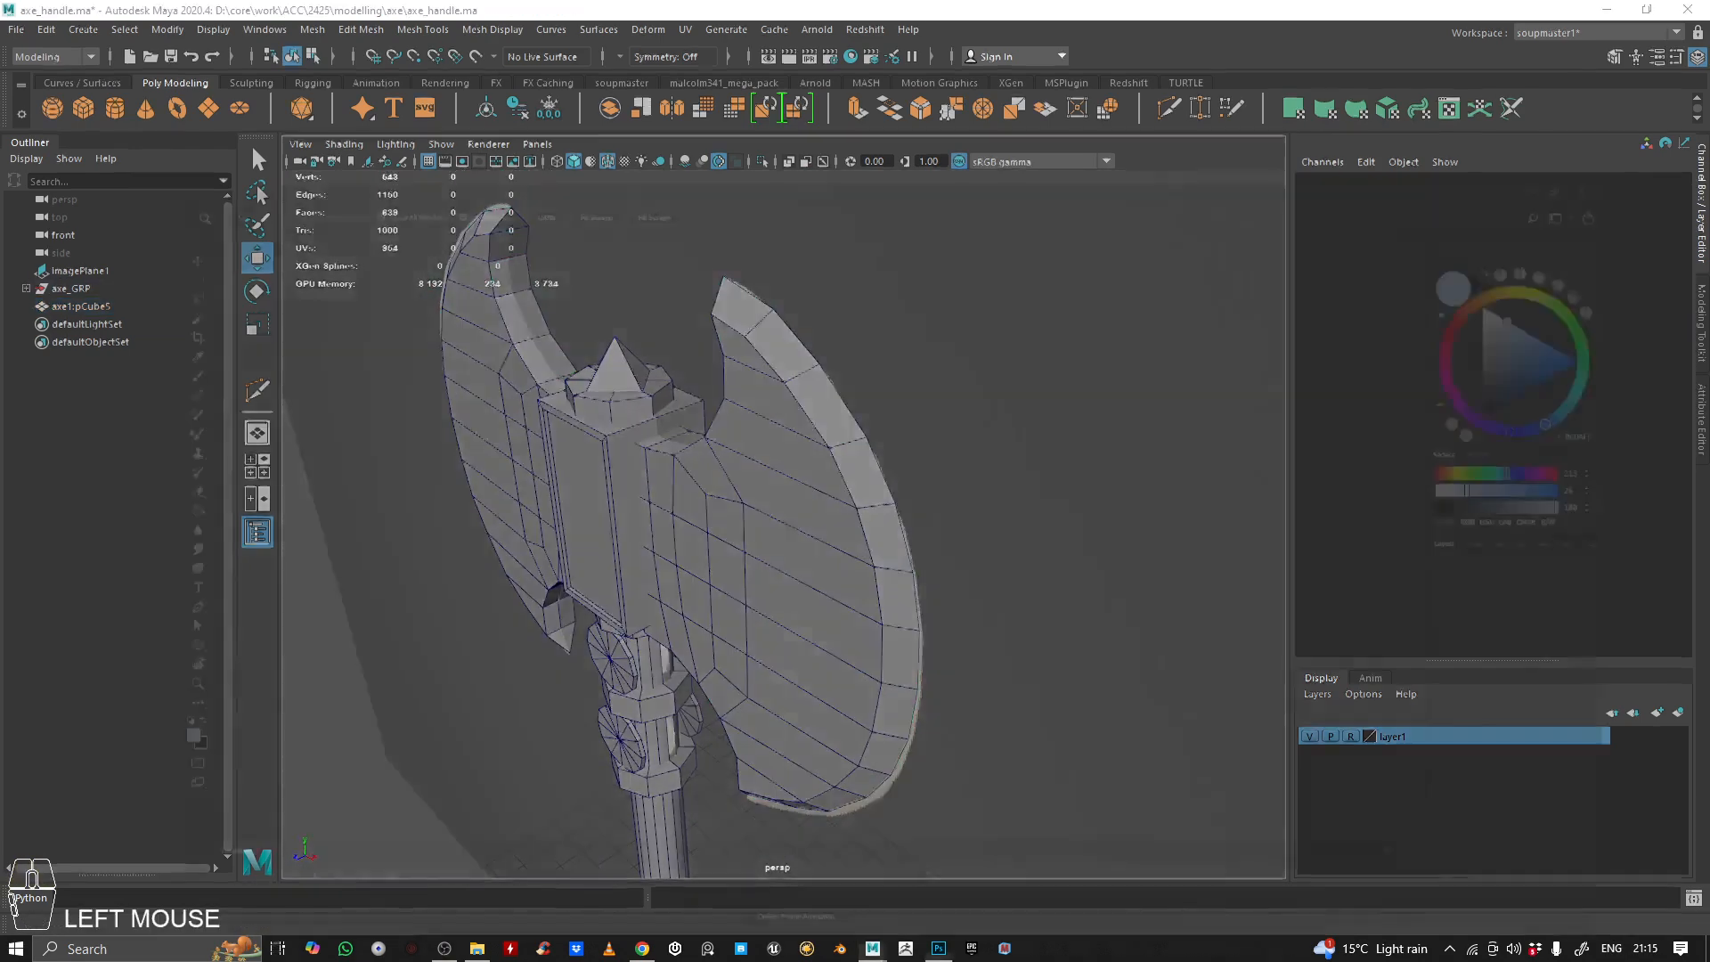
left_click_drag(1101, 8, 1351, 75)
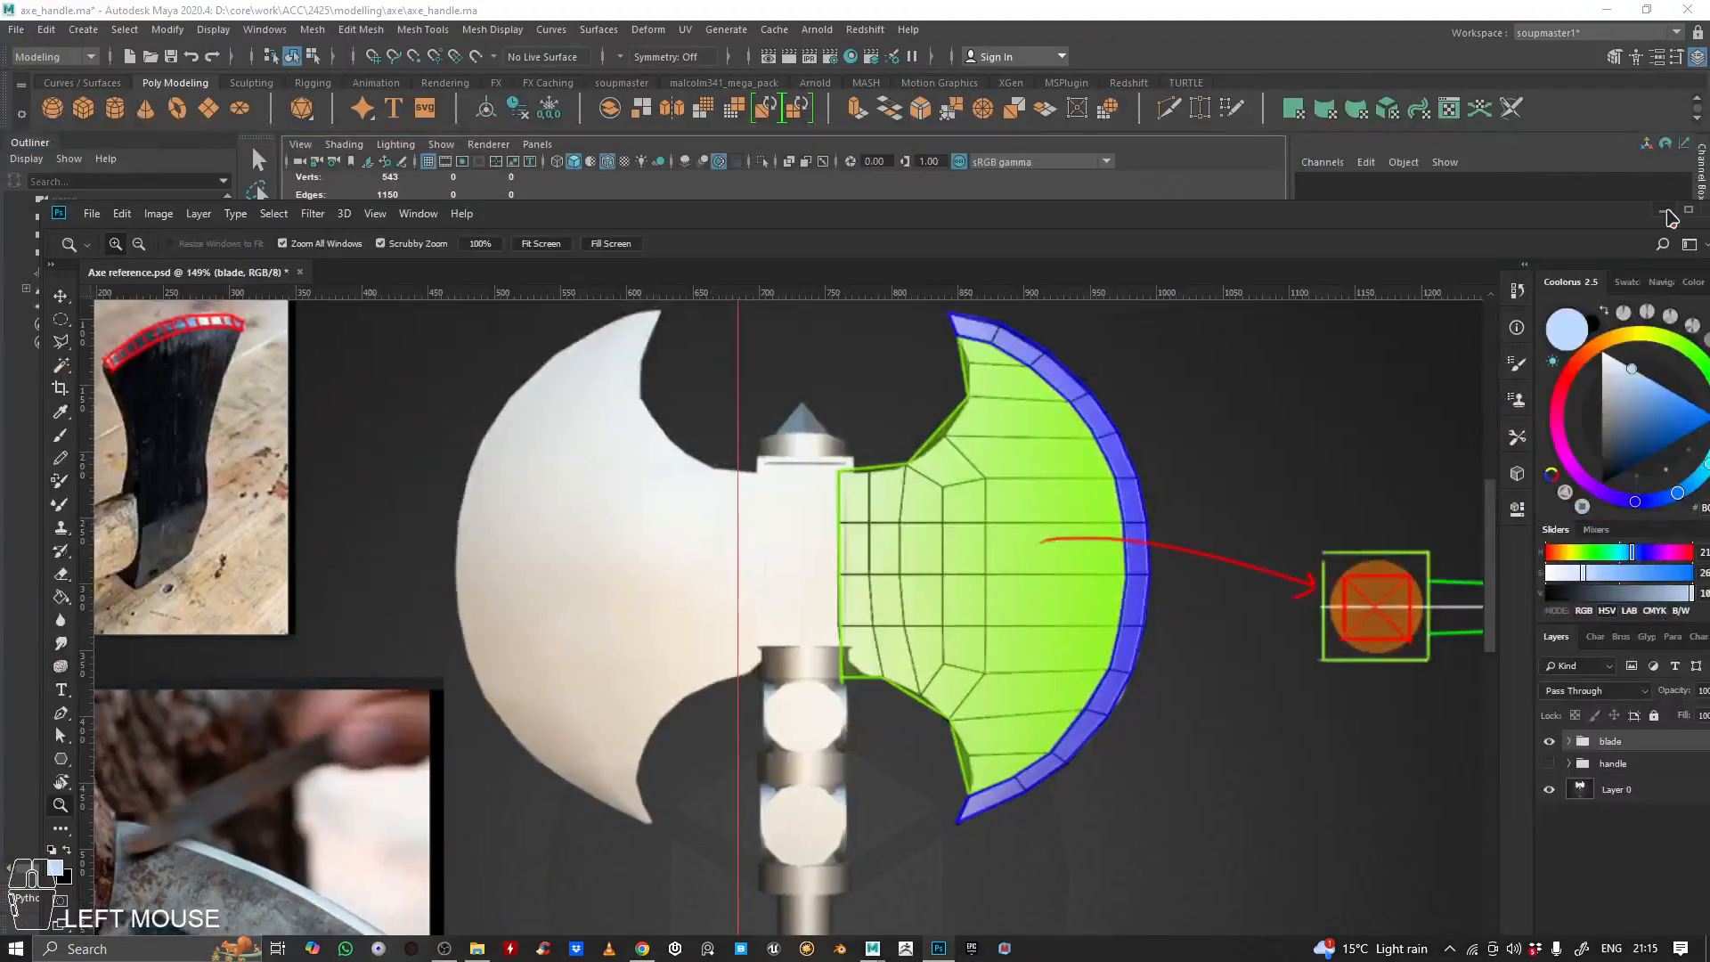
left_click(1687, 211)
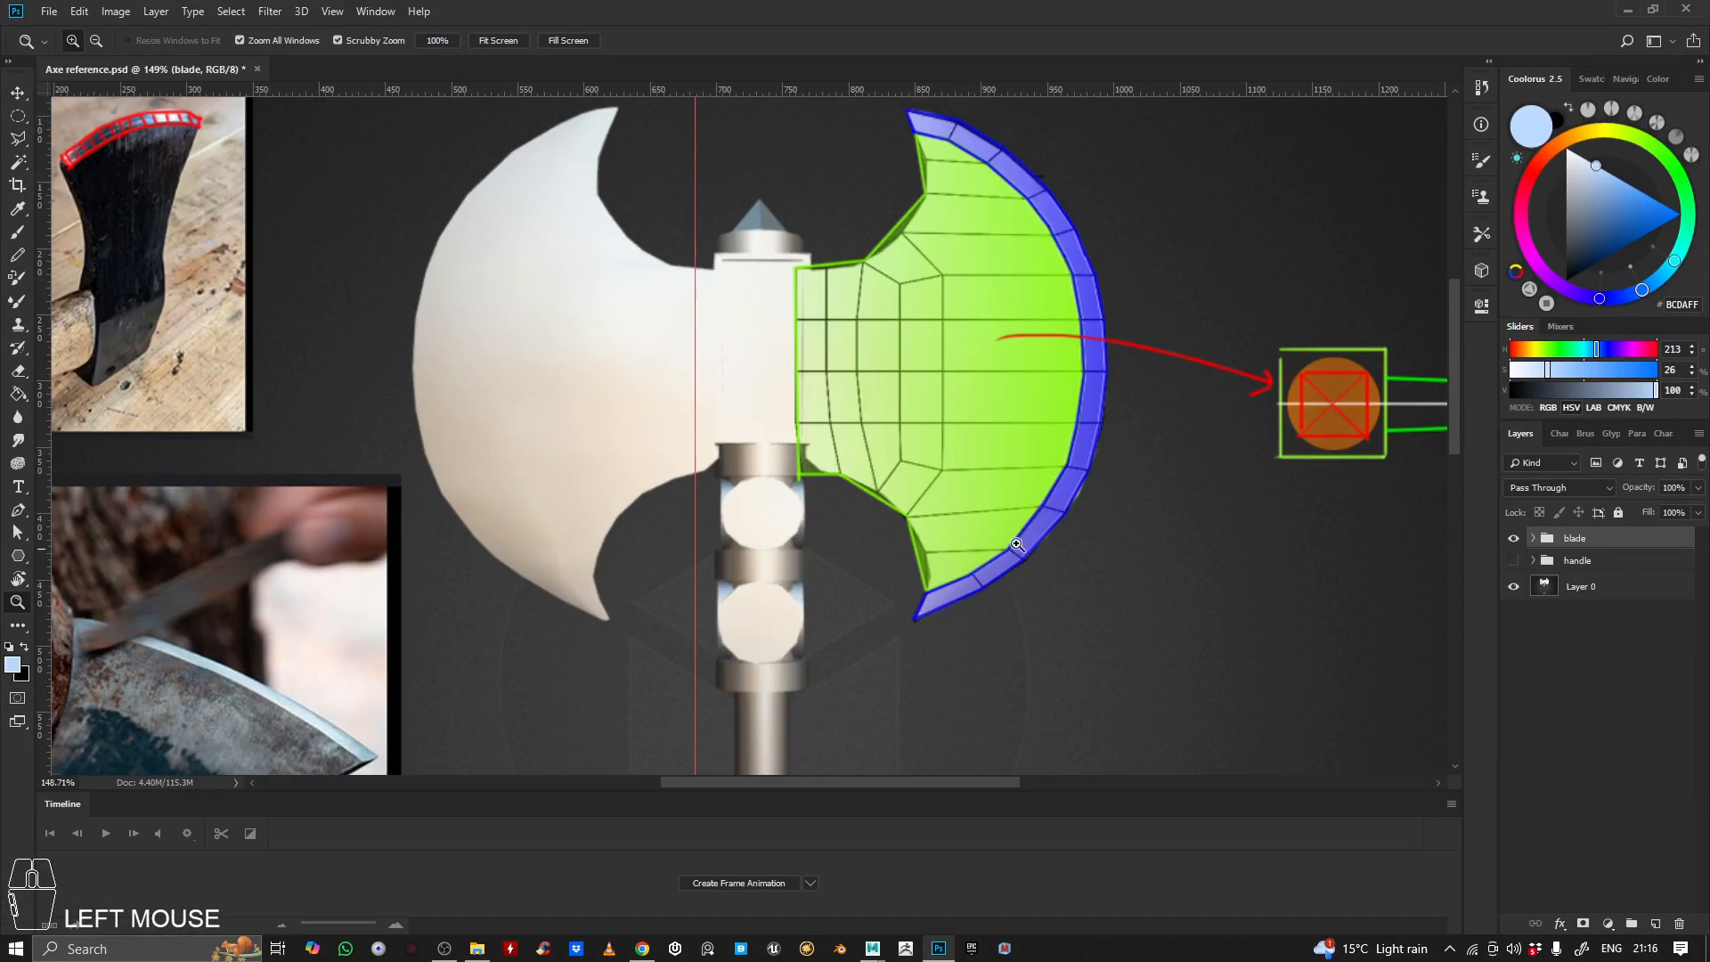
scroll(624, 556, "down", 5)
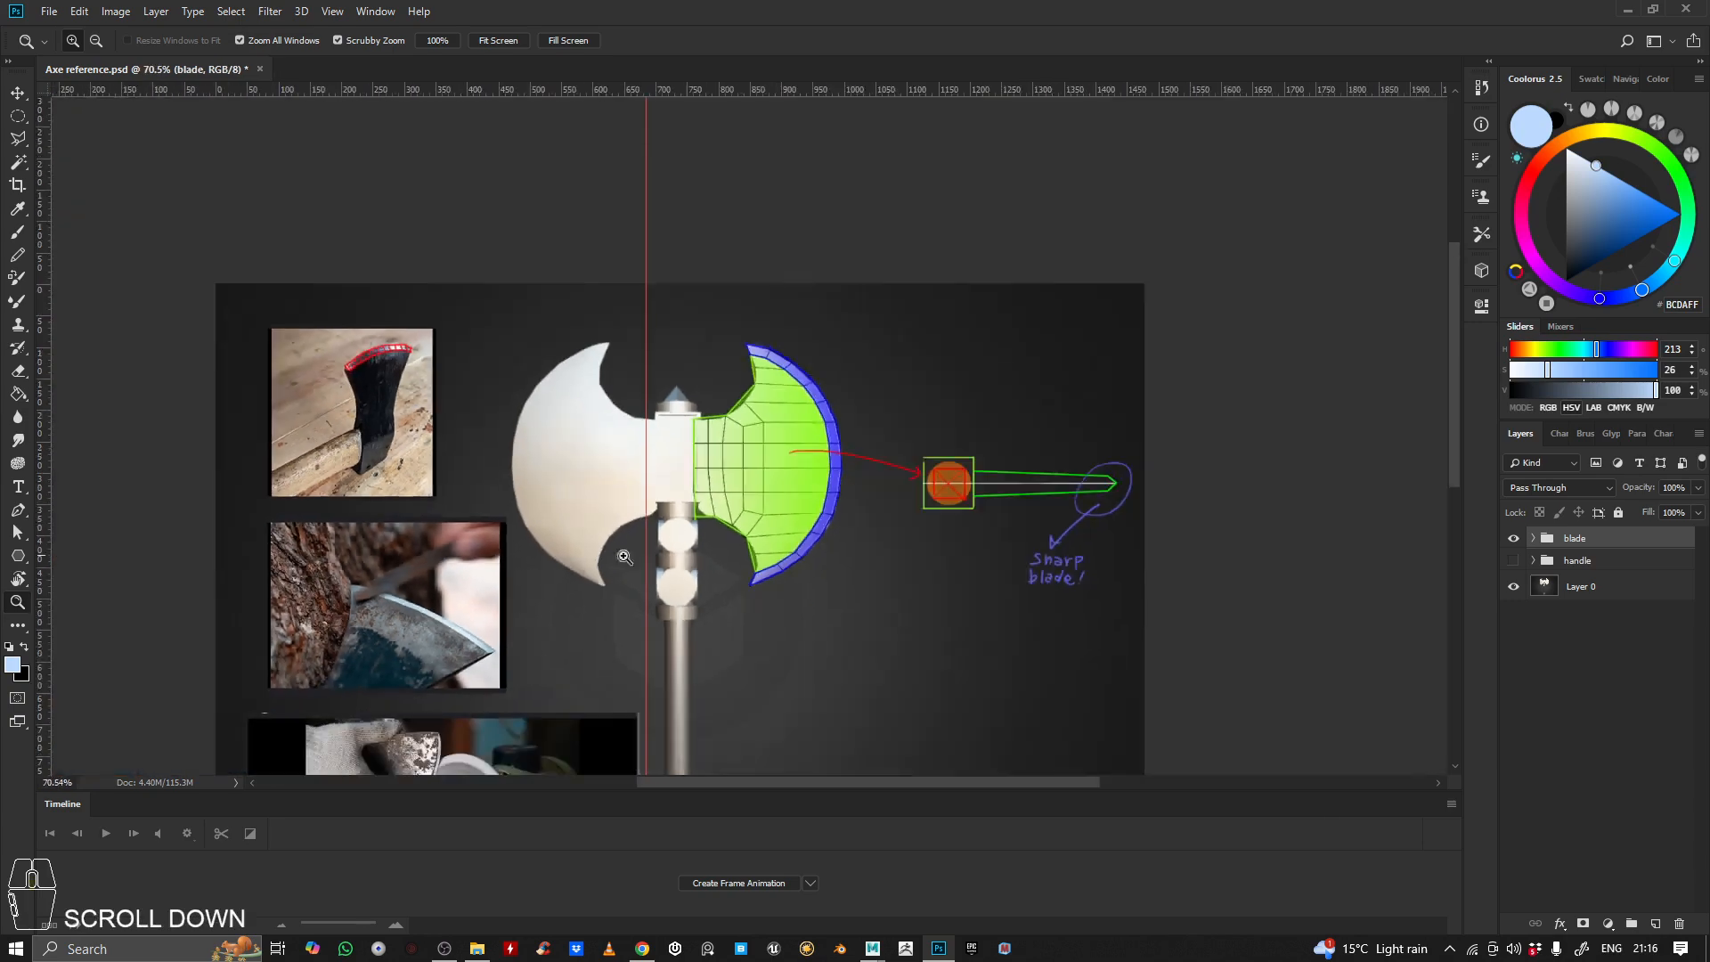
left_click_drag(406, 650, 496, 657)
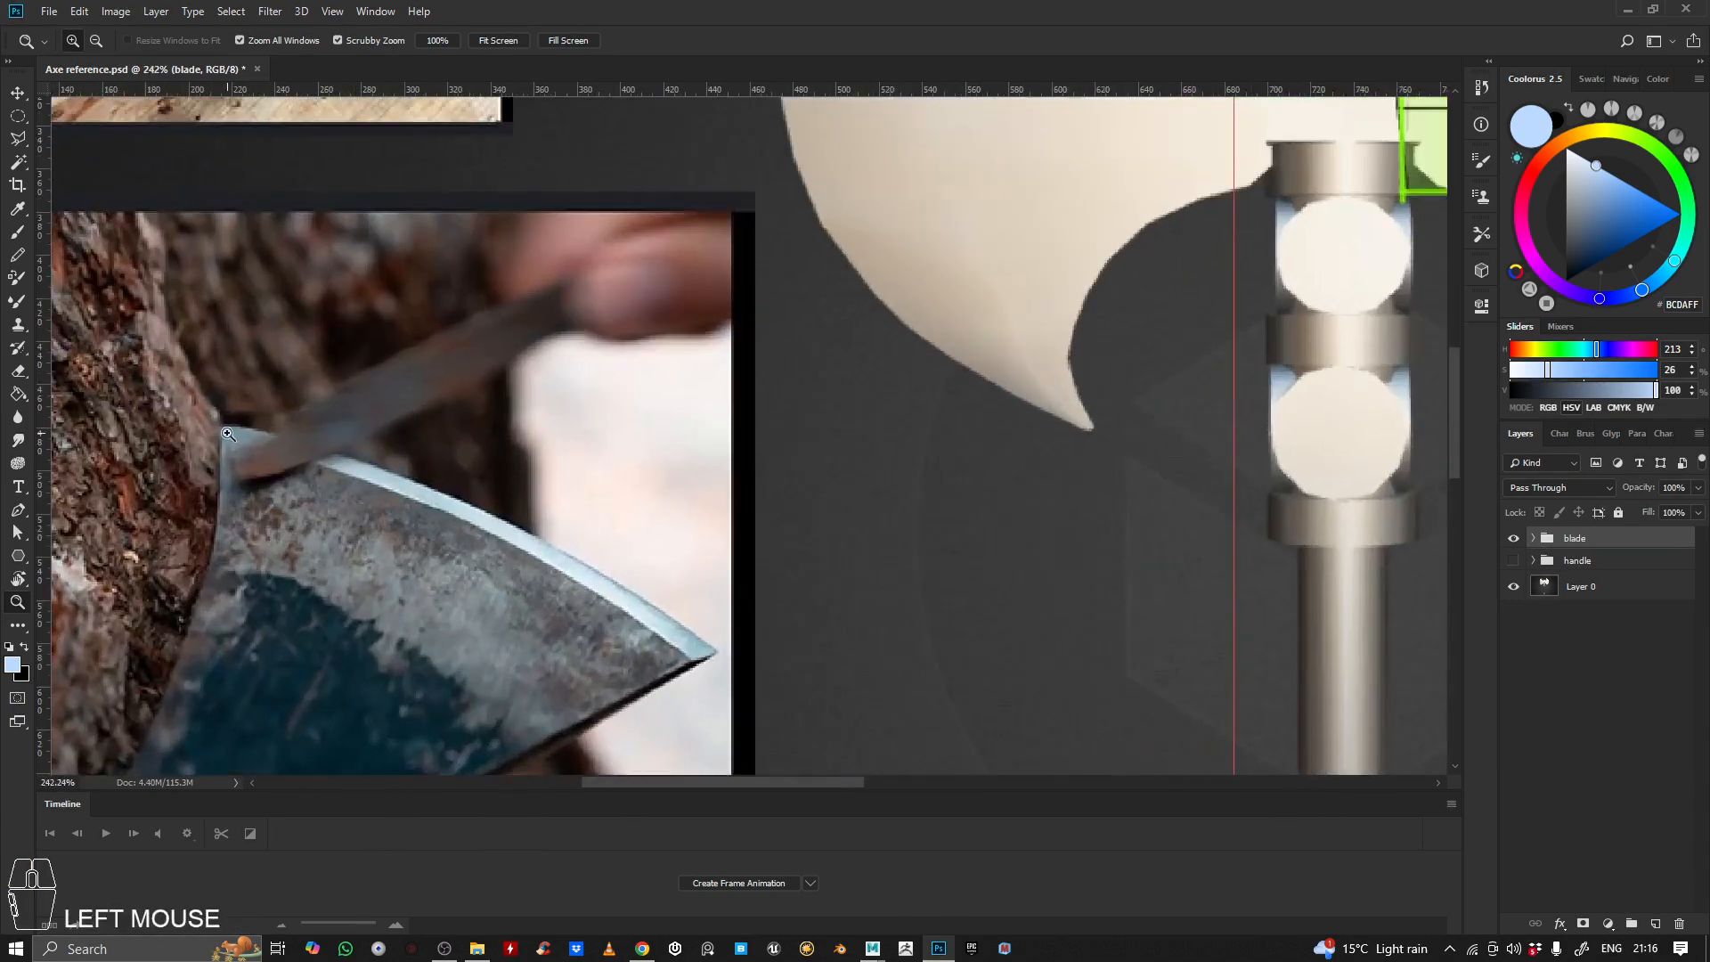
Switch back to Maya and examine the finished blade's bevelled cutting edge and its thickness around the axe head
left_click(1620, 14)
left_click_drag(777, 344, 908, 362, "alt")
middle_click_drag(909, 362, 829, 369, "alt")
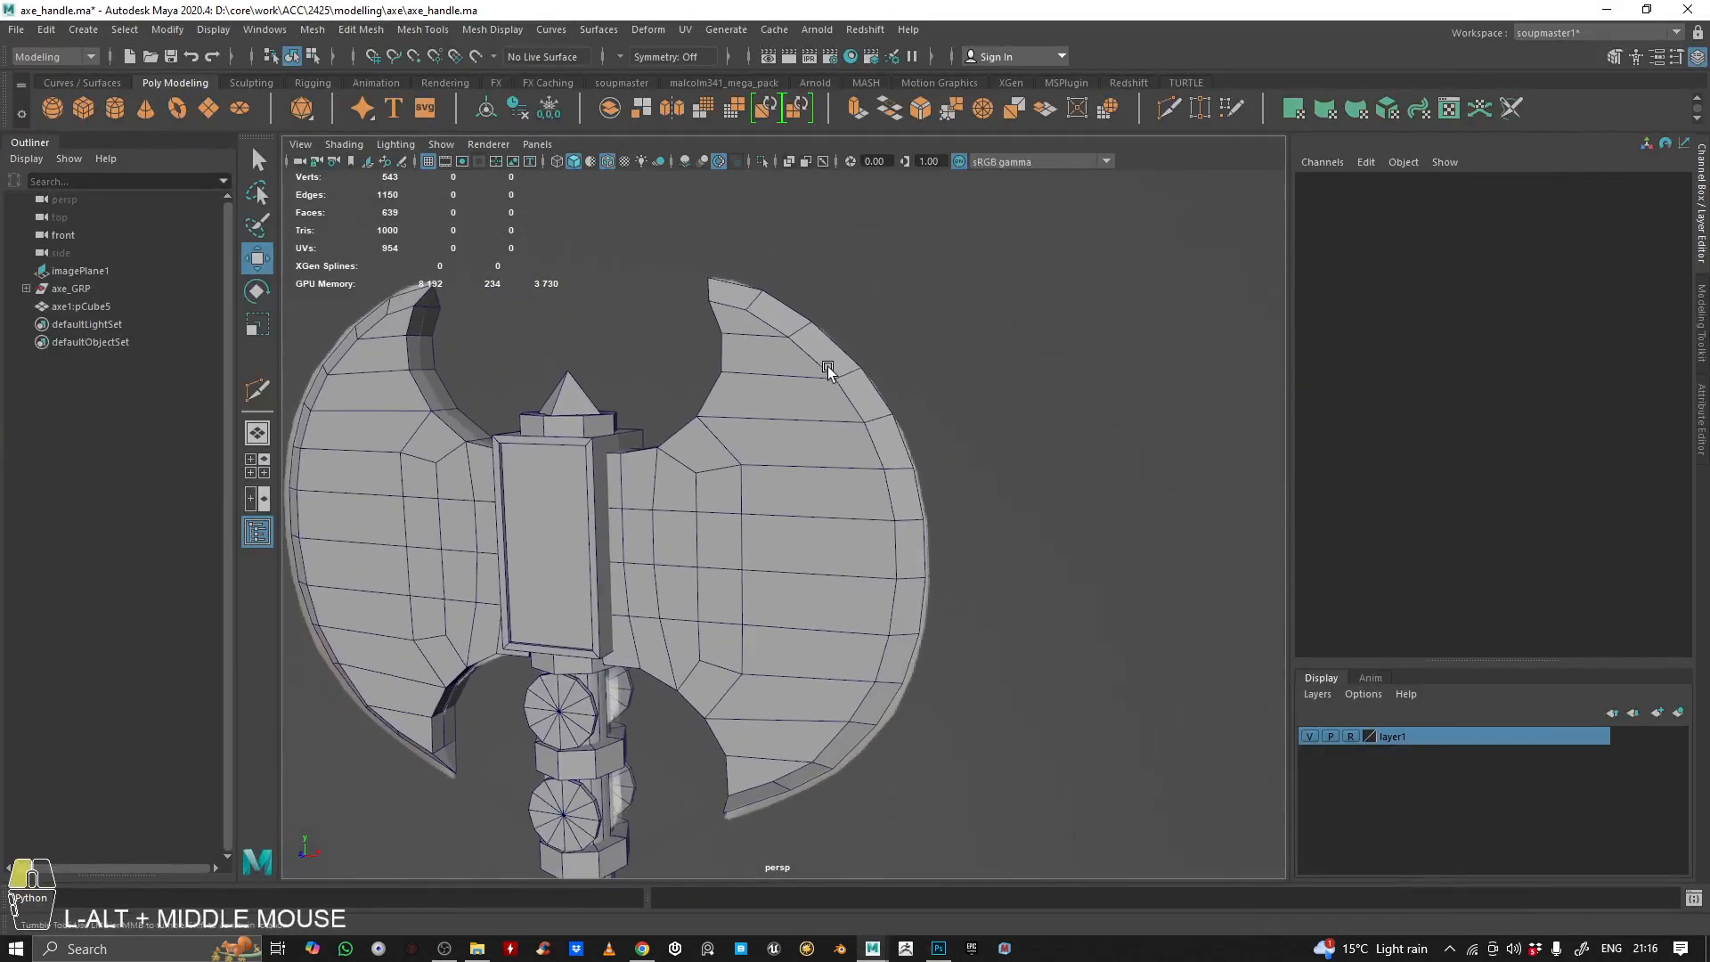
left_click_drag(828, 369, 658, 416, "alt")
left_click_drag(767, 397, 579, 401, "alt")
right_click_drag(579, 401, 645, 405, "alt")
left_click_drag(644, 405, 748, 305, "alt")
right_click_drag(748, 304, 725, 320, "alt")
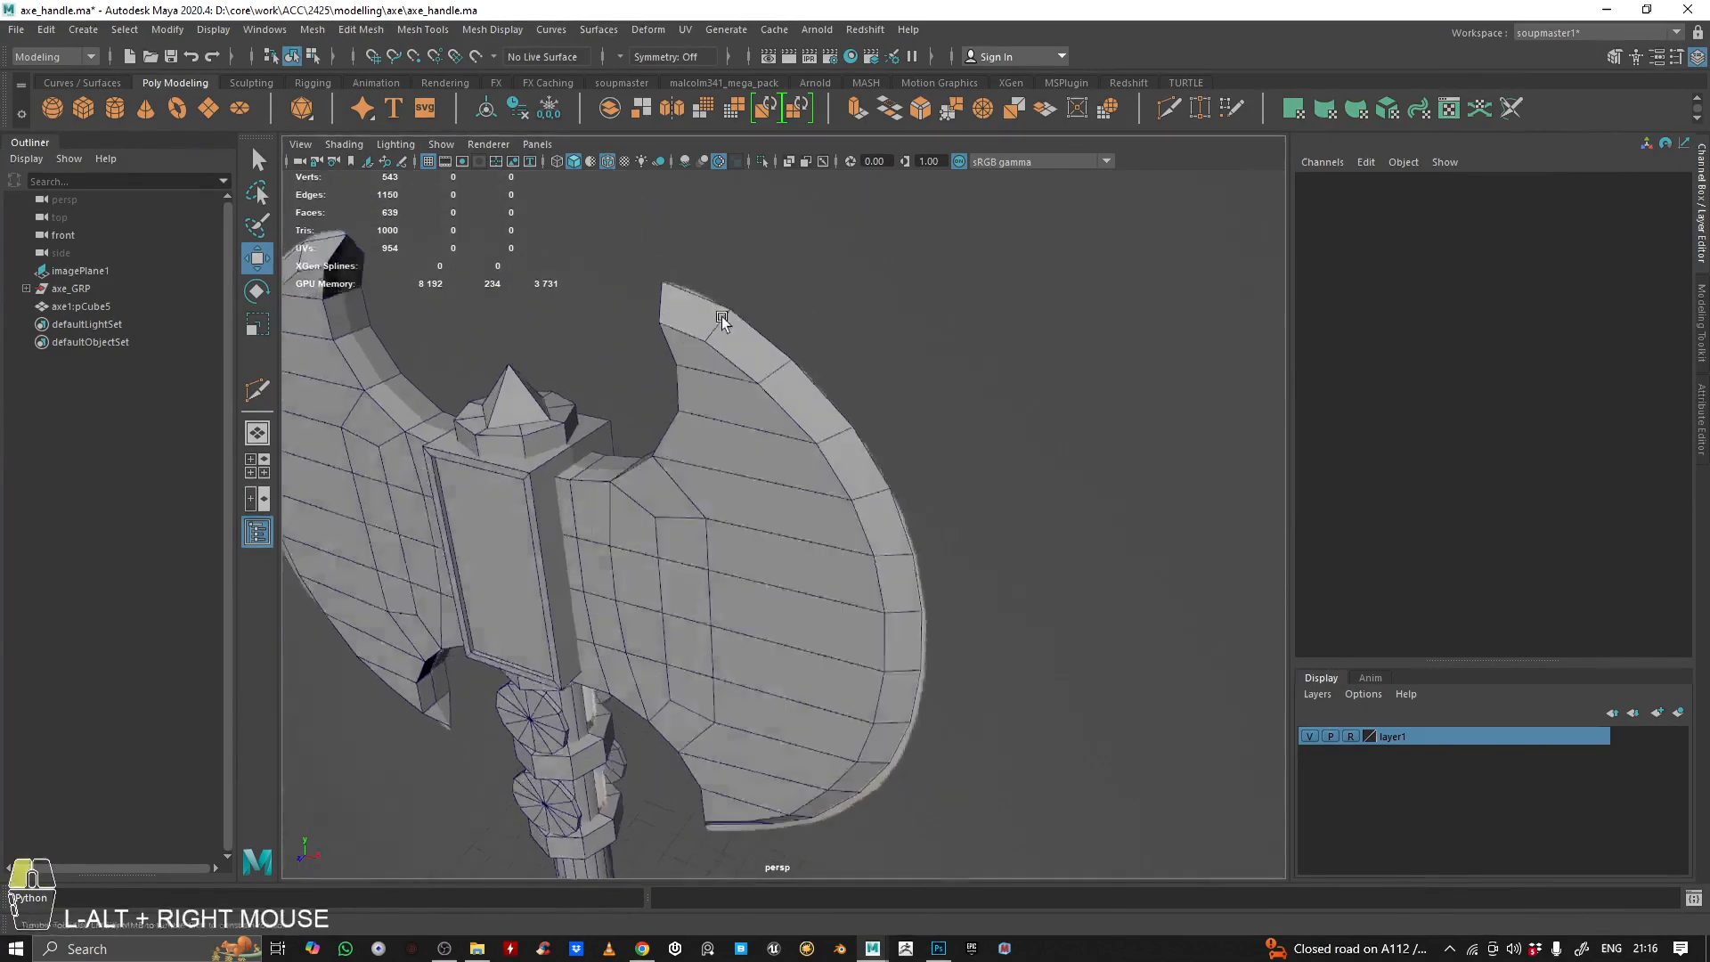
left_click_drag(725, 320, 846, 383, "alt")
right_click_drag(846, 383, 832, 401, "alt")
left_click_drag(832, 401, 738, 472, "alt")
Delete the finished double-blade mesh, leaving only the handle and the reference image
left_click(743, 462)
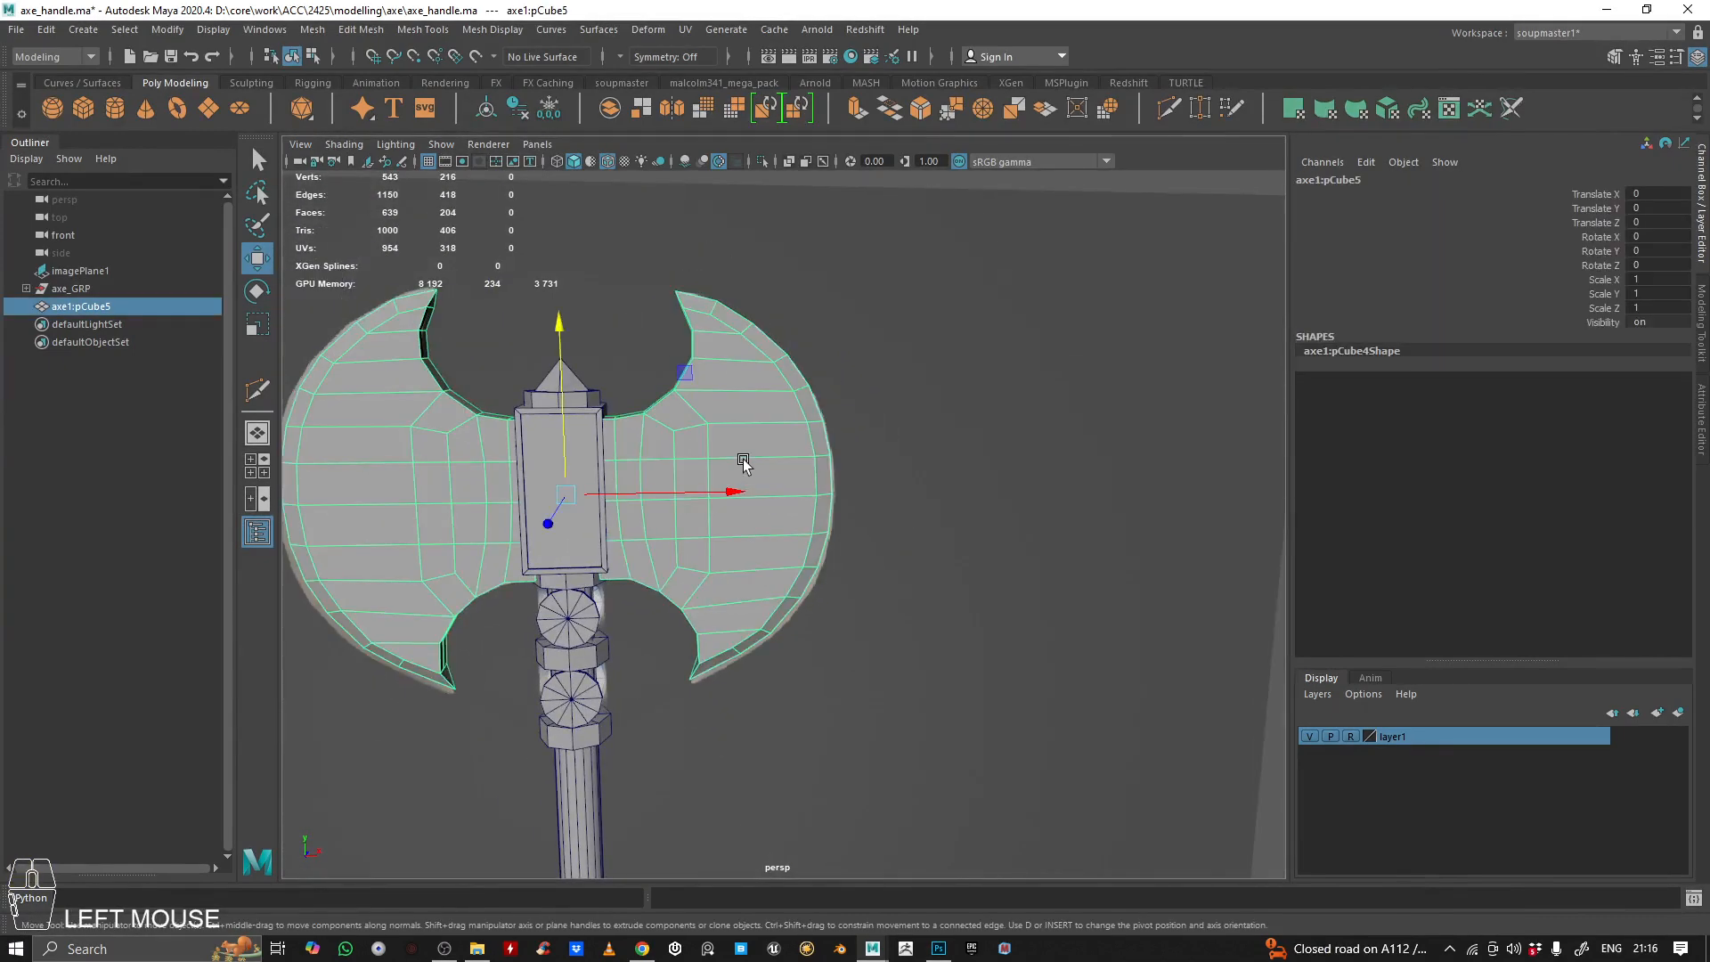
key("BackSpace")
scroll(755, 458, "down", 3)
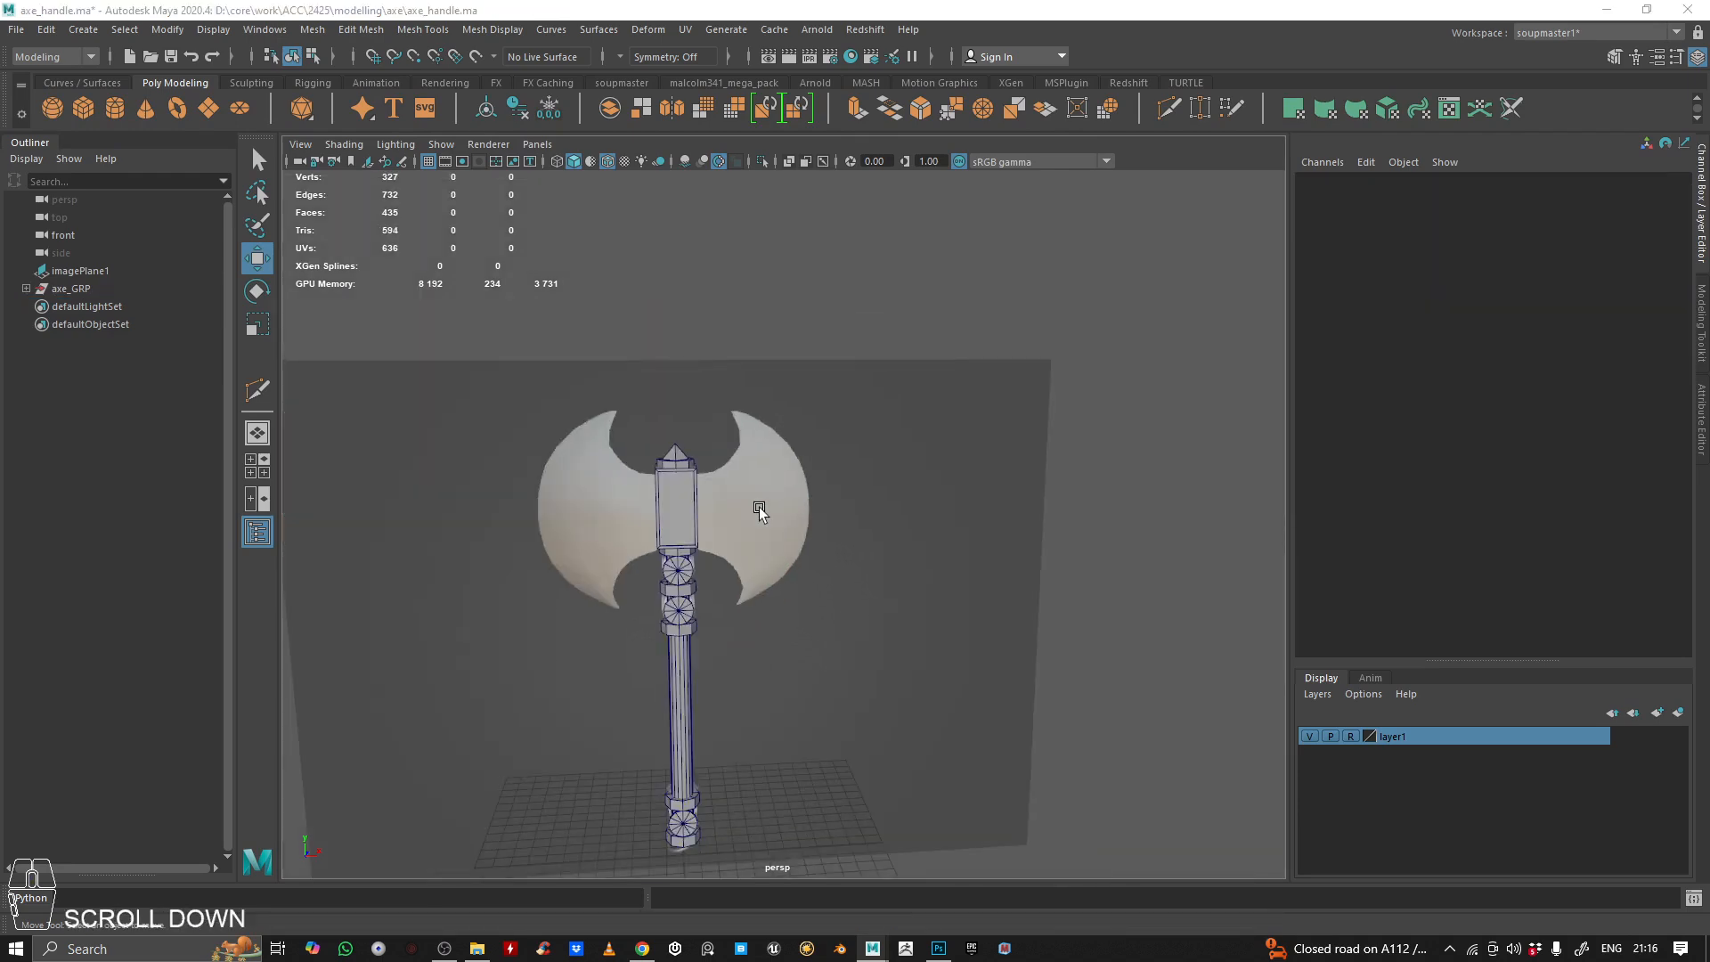
In the front view, create a polygon cube and move it beside the axe head at about X 1.696, Y 20.477
key("space")
key("space")
scroll(579, 636, "down", 4)
middle_click_drag(658, 614, 731, 458, "alt")
scroll(681, 553, "up", 3)
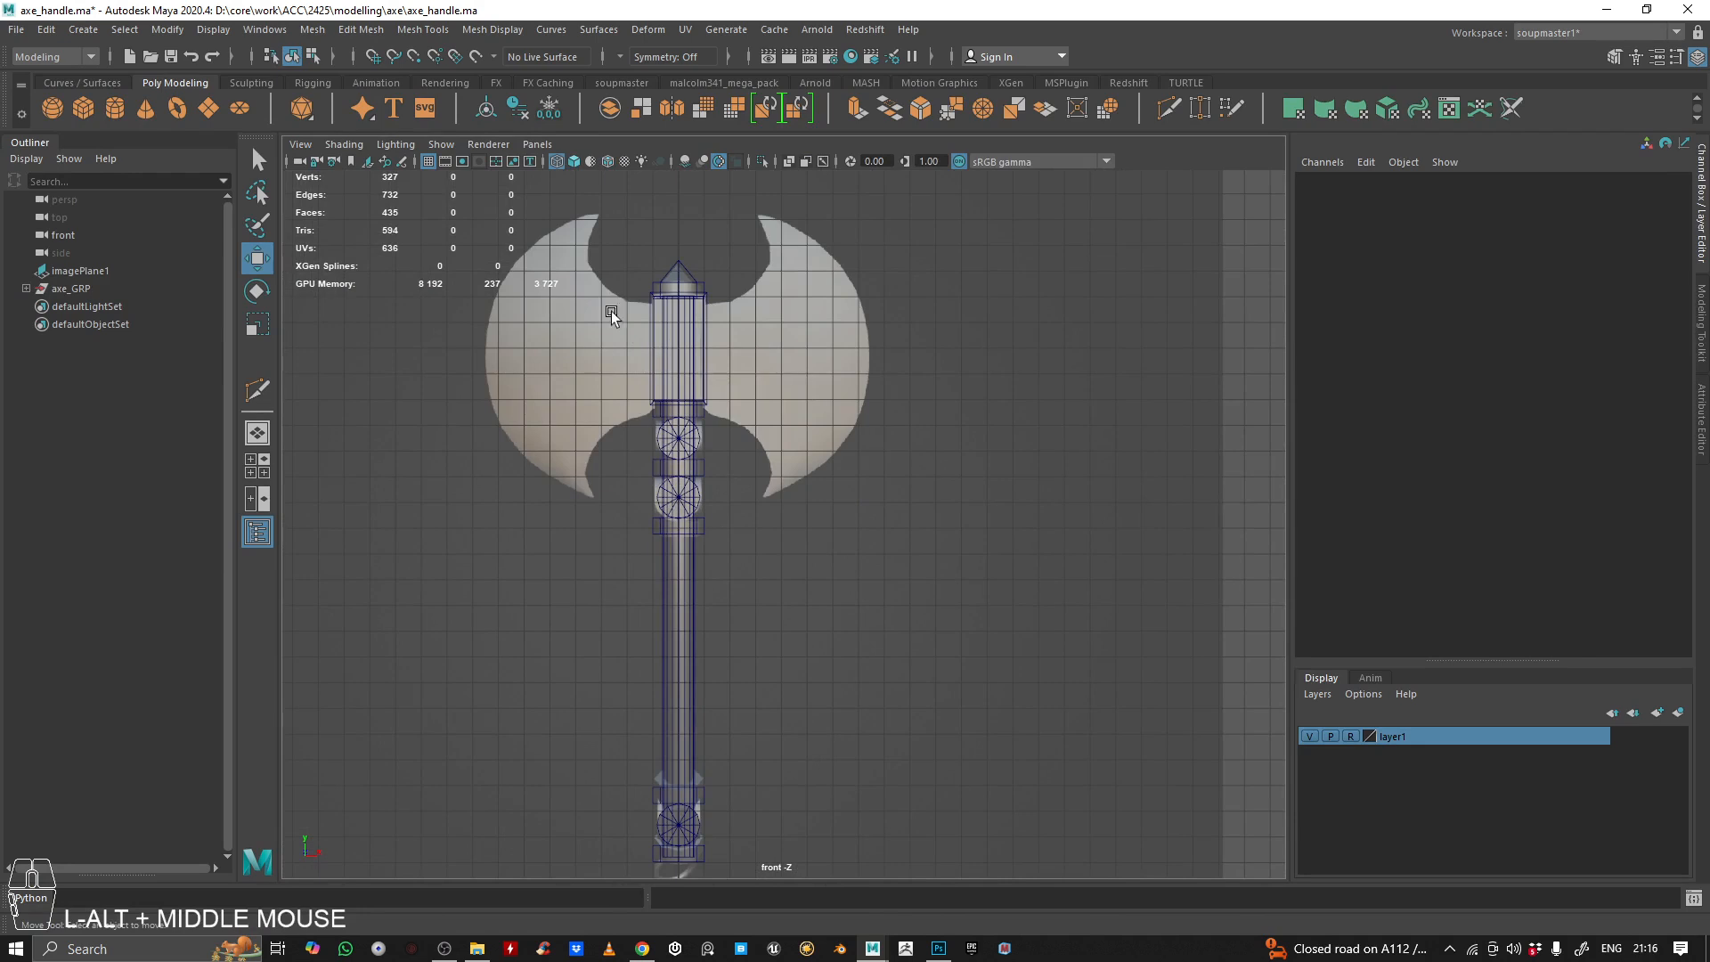
left_click(84, 105)
middle_click_drag(783, 787, 789, 688, "alt")
left_click_drag(683, 789, 832, 233)
scroll(781, 319, "up", 4)
middle_click_drag(782, 319, 794, 537, "alt")
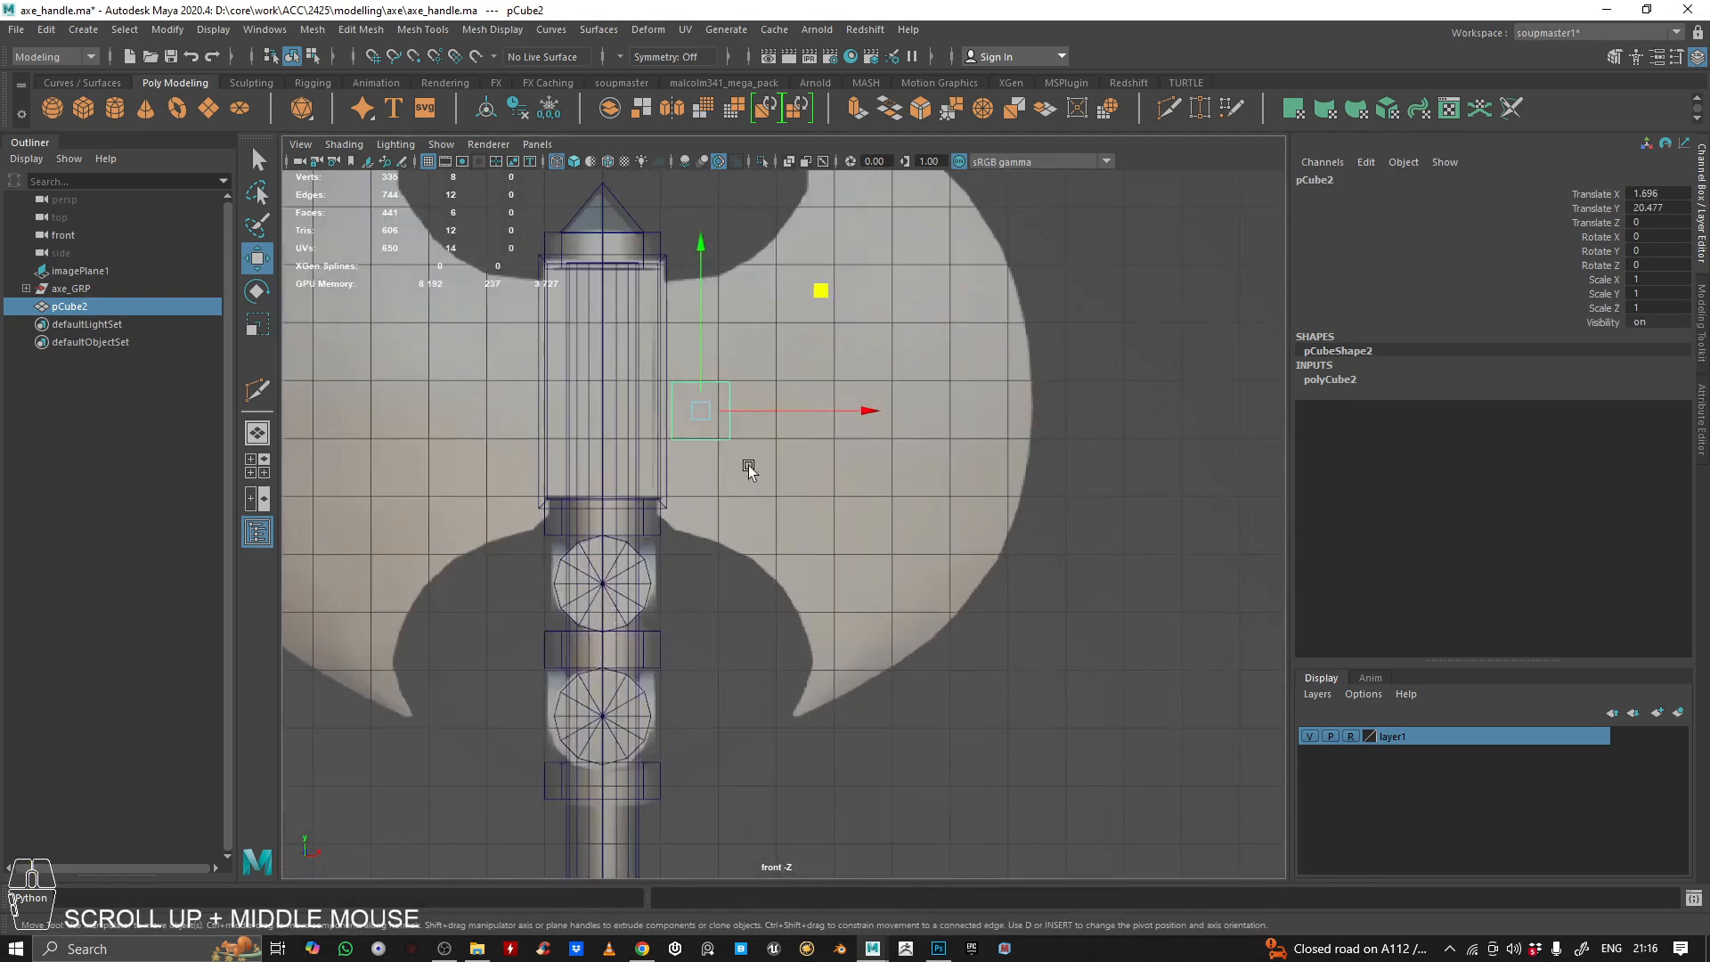
Scale the cube uniformly to about 3.379 and move it to about X 2.234, Y 20.846
key("r")
left_click_drag(701, 410, 817, 475)
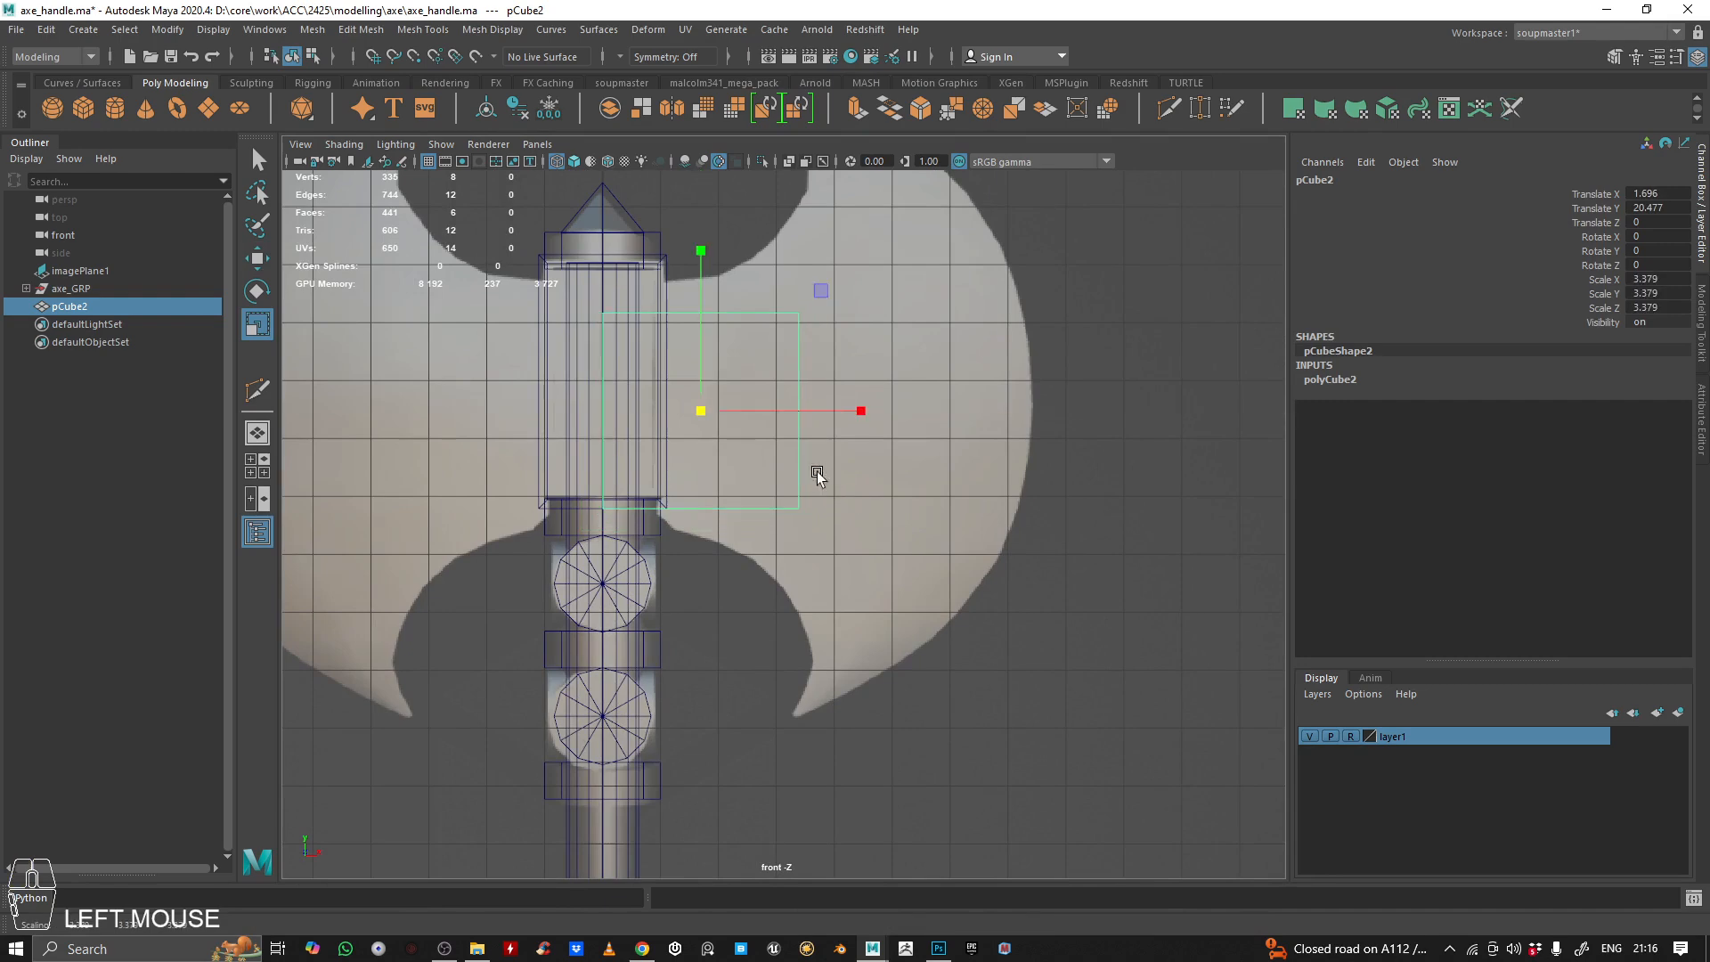
key("w")
left_click_drag(820, 286, 860, 275)
In the perspective view, delete all of the cube's faces except the front one
key("space")
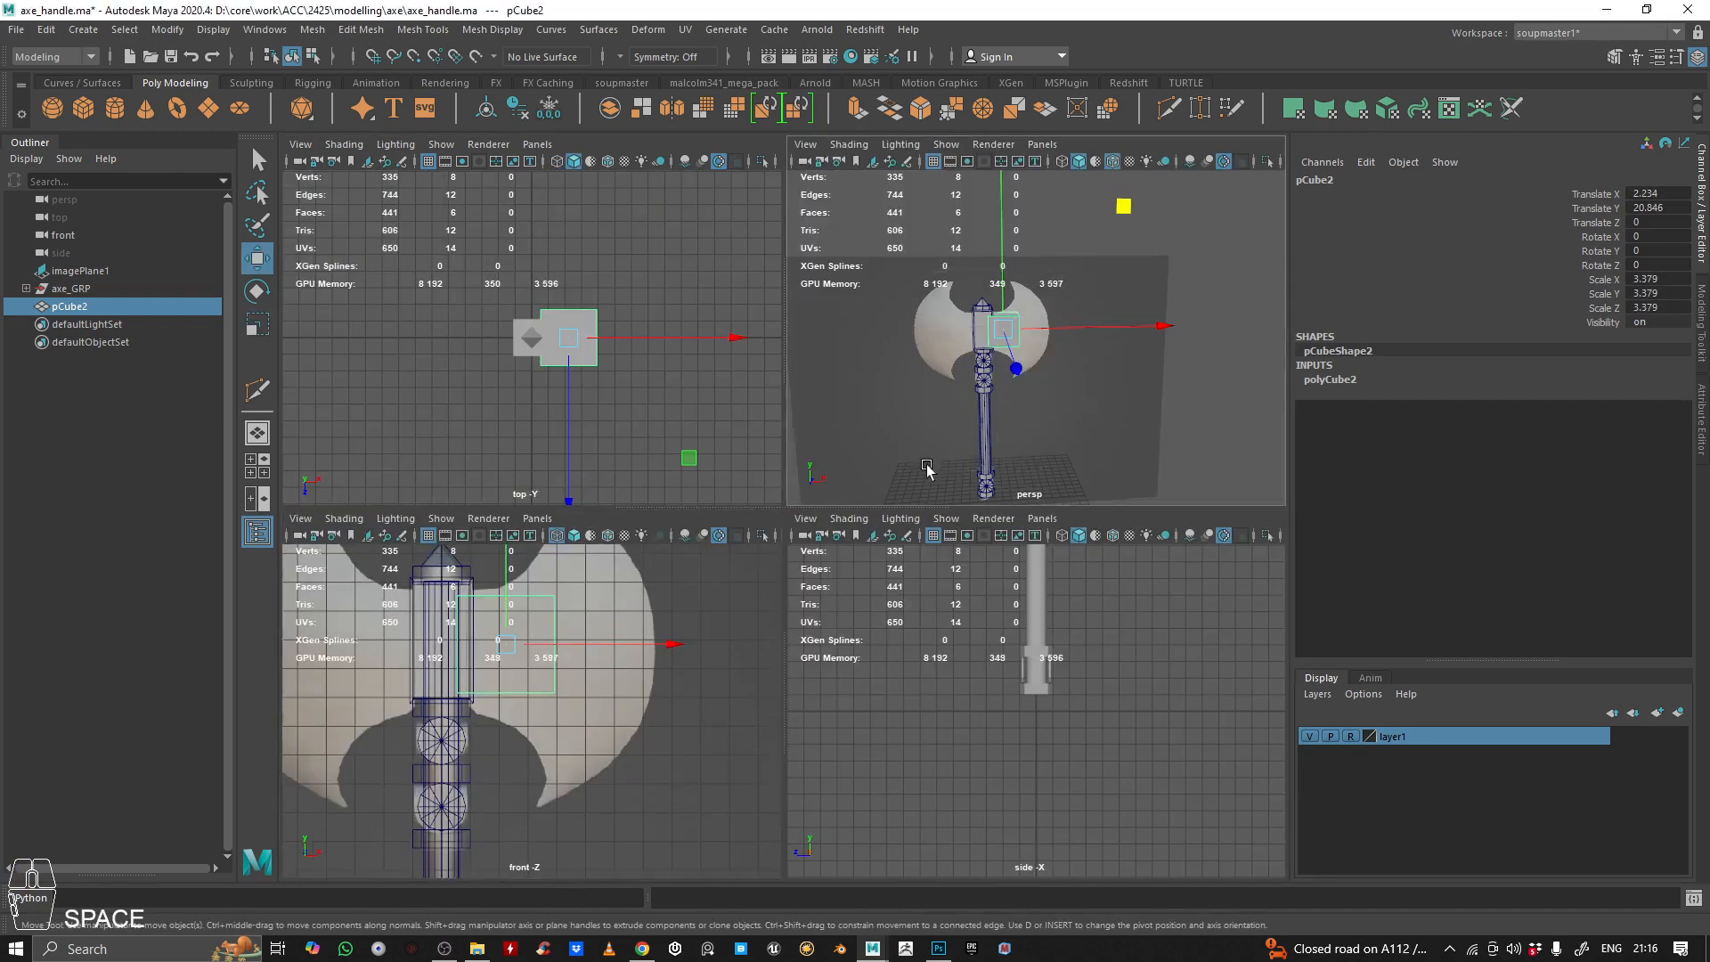
key("space")
left_click_drag(554, 541, 713, 607, "alt")
right_click_drag(712, 608, 923, 316, "alt")
right_click(924, 267)
left_click(656, 580)
left_click_drag(999, 197, 405, 842, "shift")
key("BackSpace")
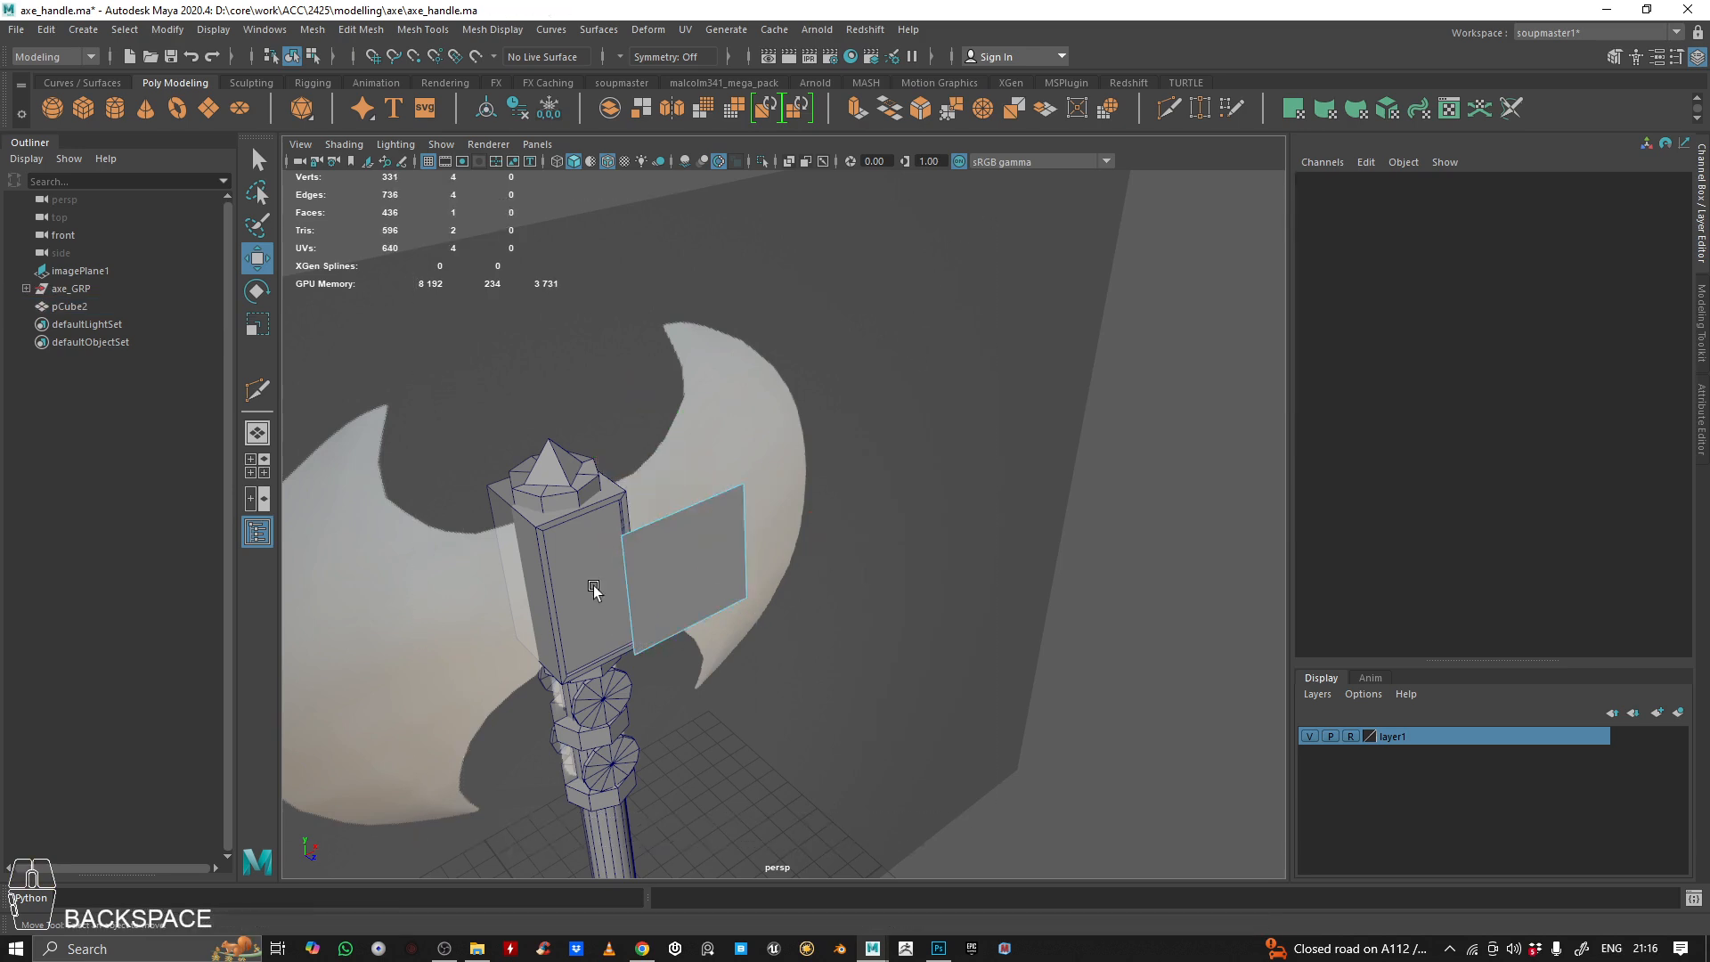
Return to object mode and move the remaining plane back to about Z -1.149, towards the middle of the axe head
left_click_drag(890, 578, 688, 507, "alt")
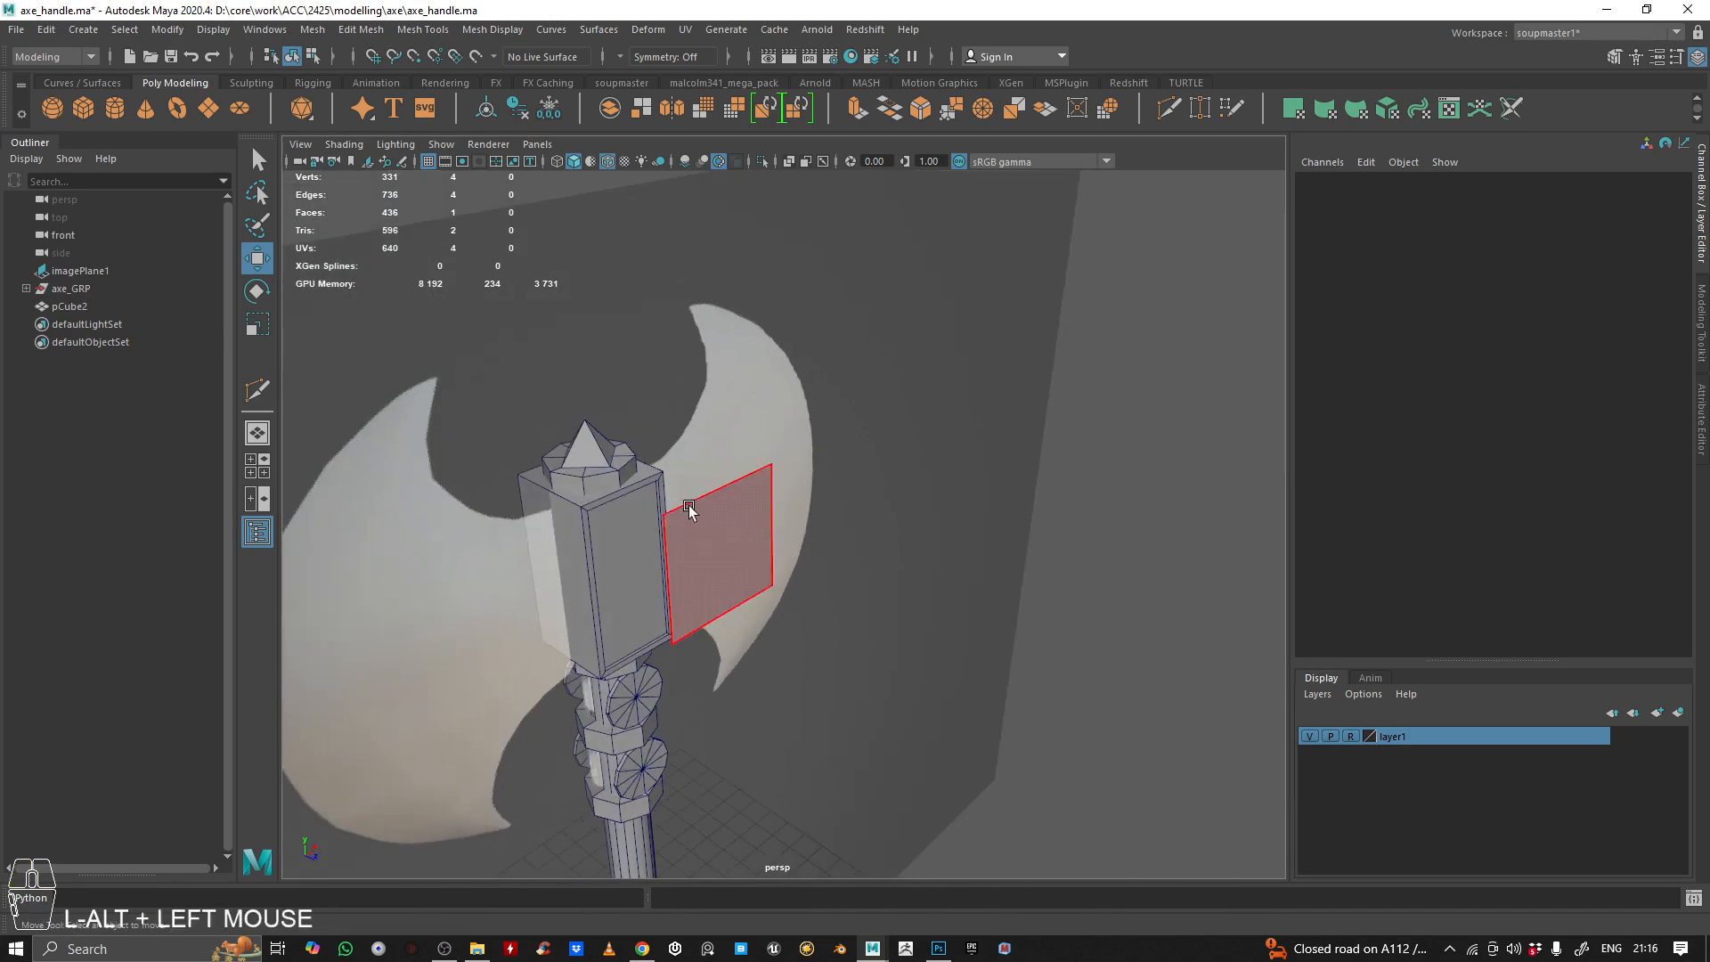
right_click_drag(696, 531, 756, 500, "alt")
left_click_drag(757, 500, 781, 657, "alt")
left_click(627, 580)
right_click_drag(805, 621, 891, 453)
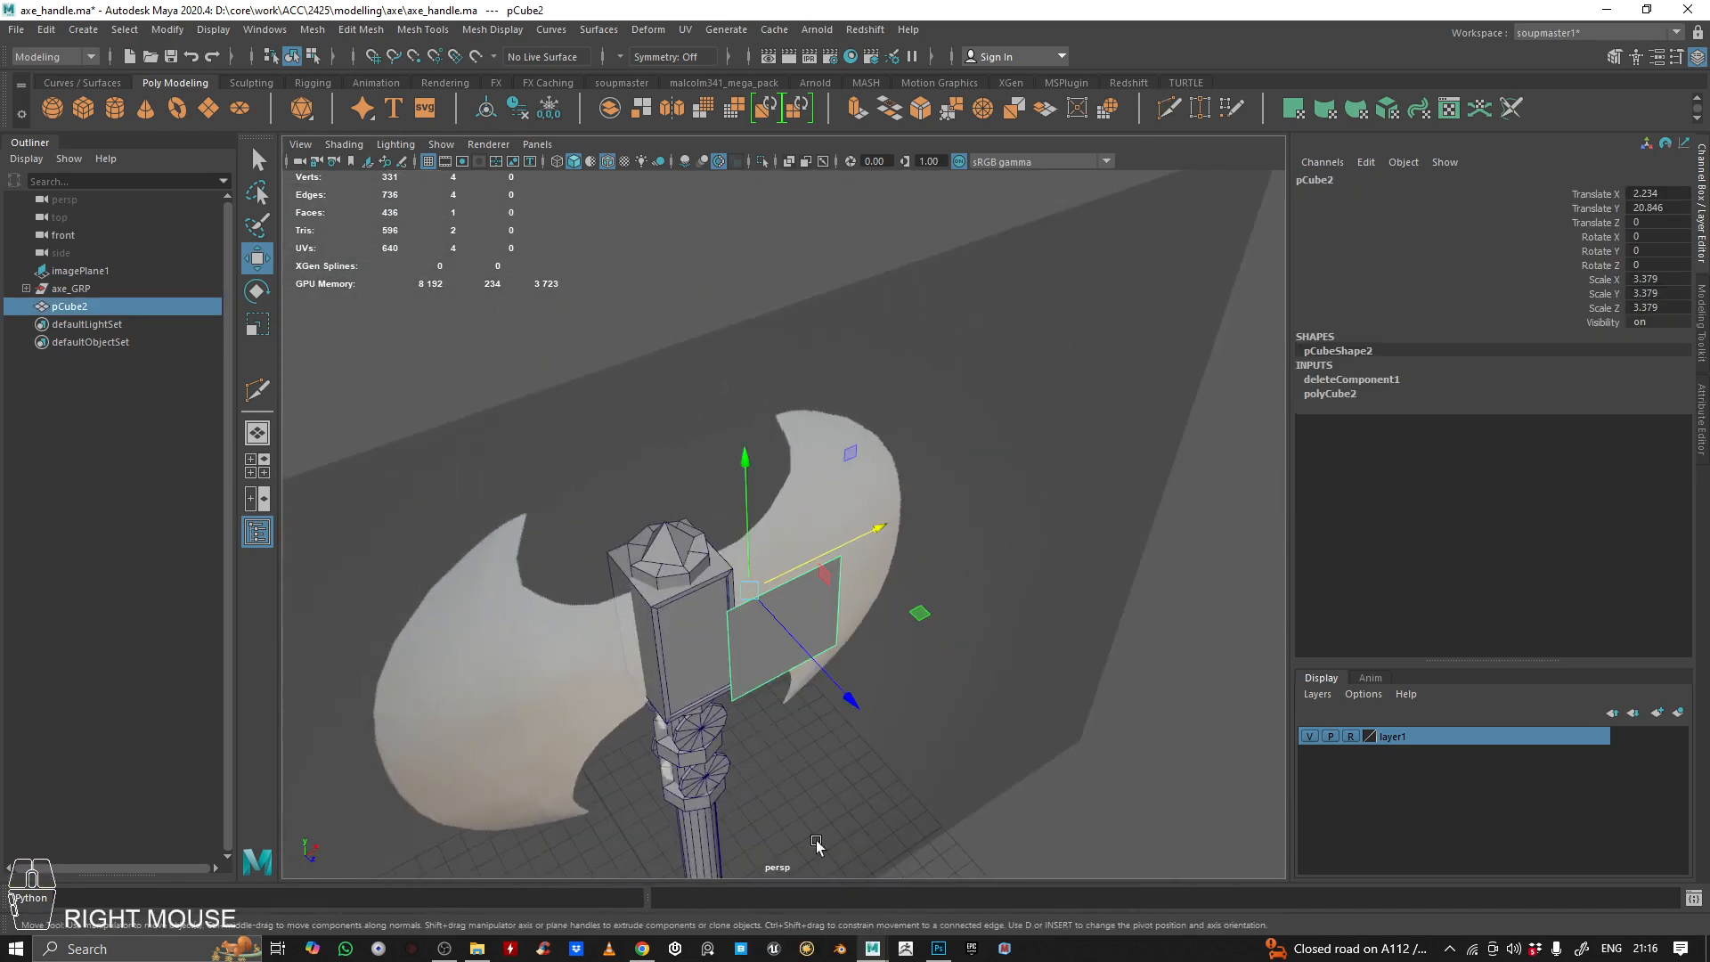
left_click_drag(830, 693, 575, 694)
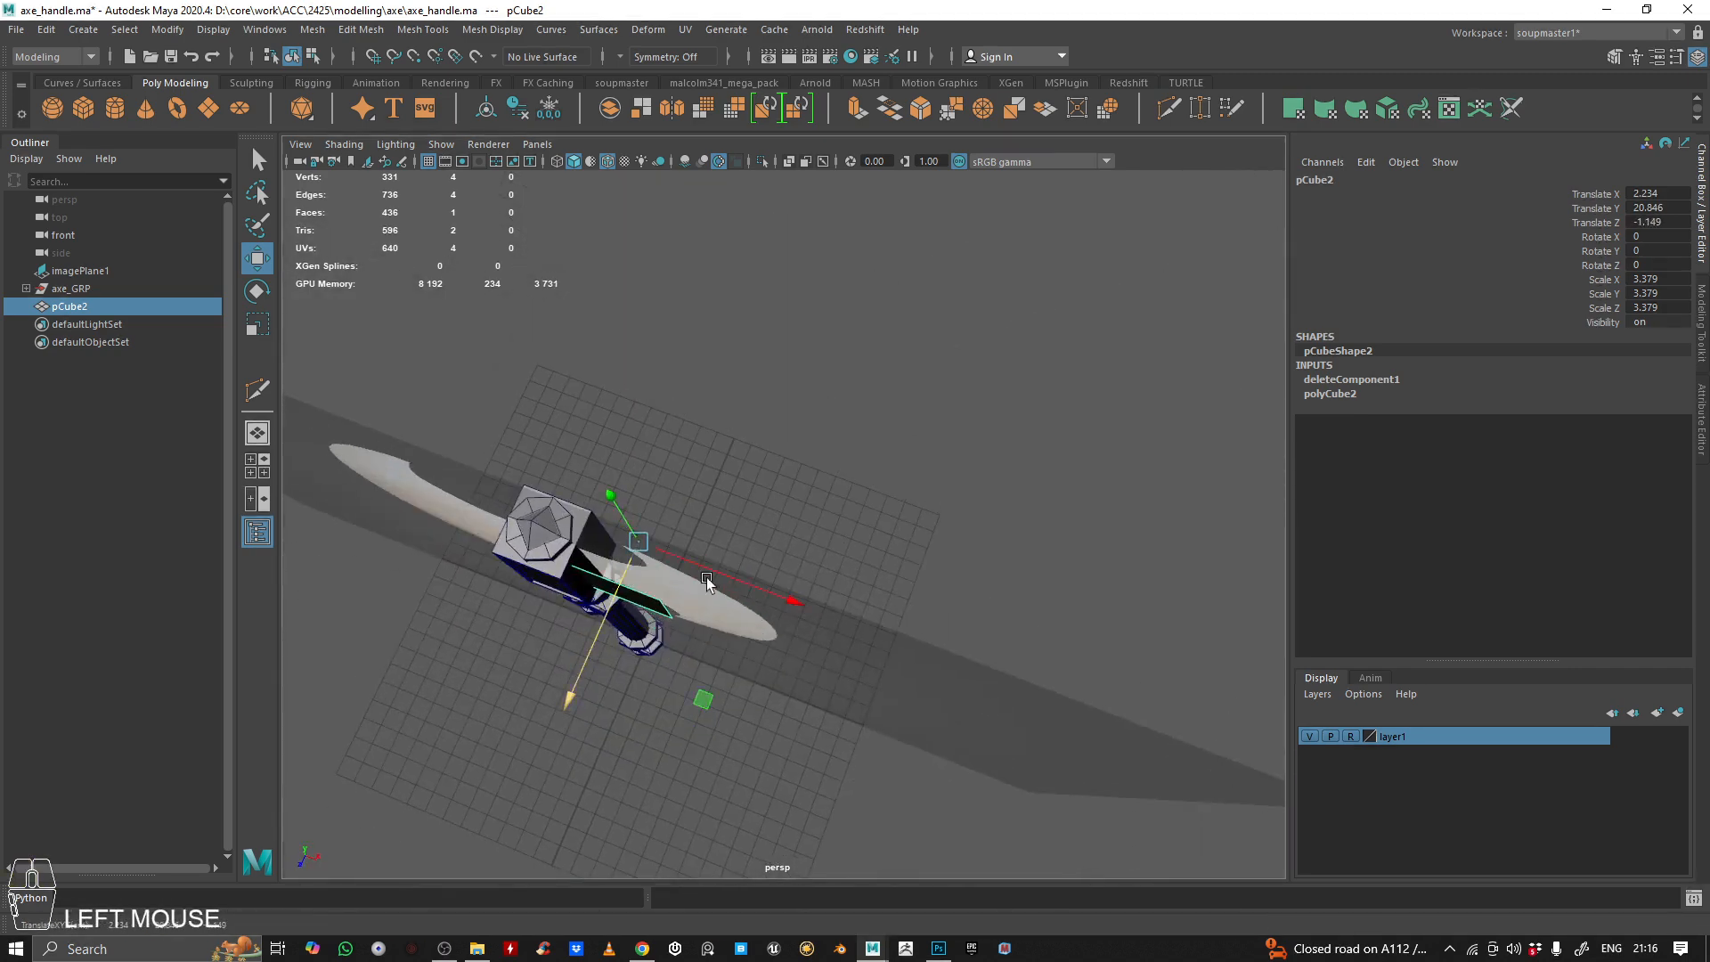
left_click_drag(709, 575, 764, 434, "alt")
In the front view, move the plane's upper and lower vertices vertically to match the height of the reference blade's neck
key("space")
key("space")
middle_click_drag(561, 660, 572, 721, "alt")
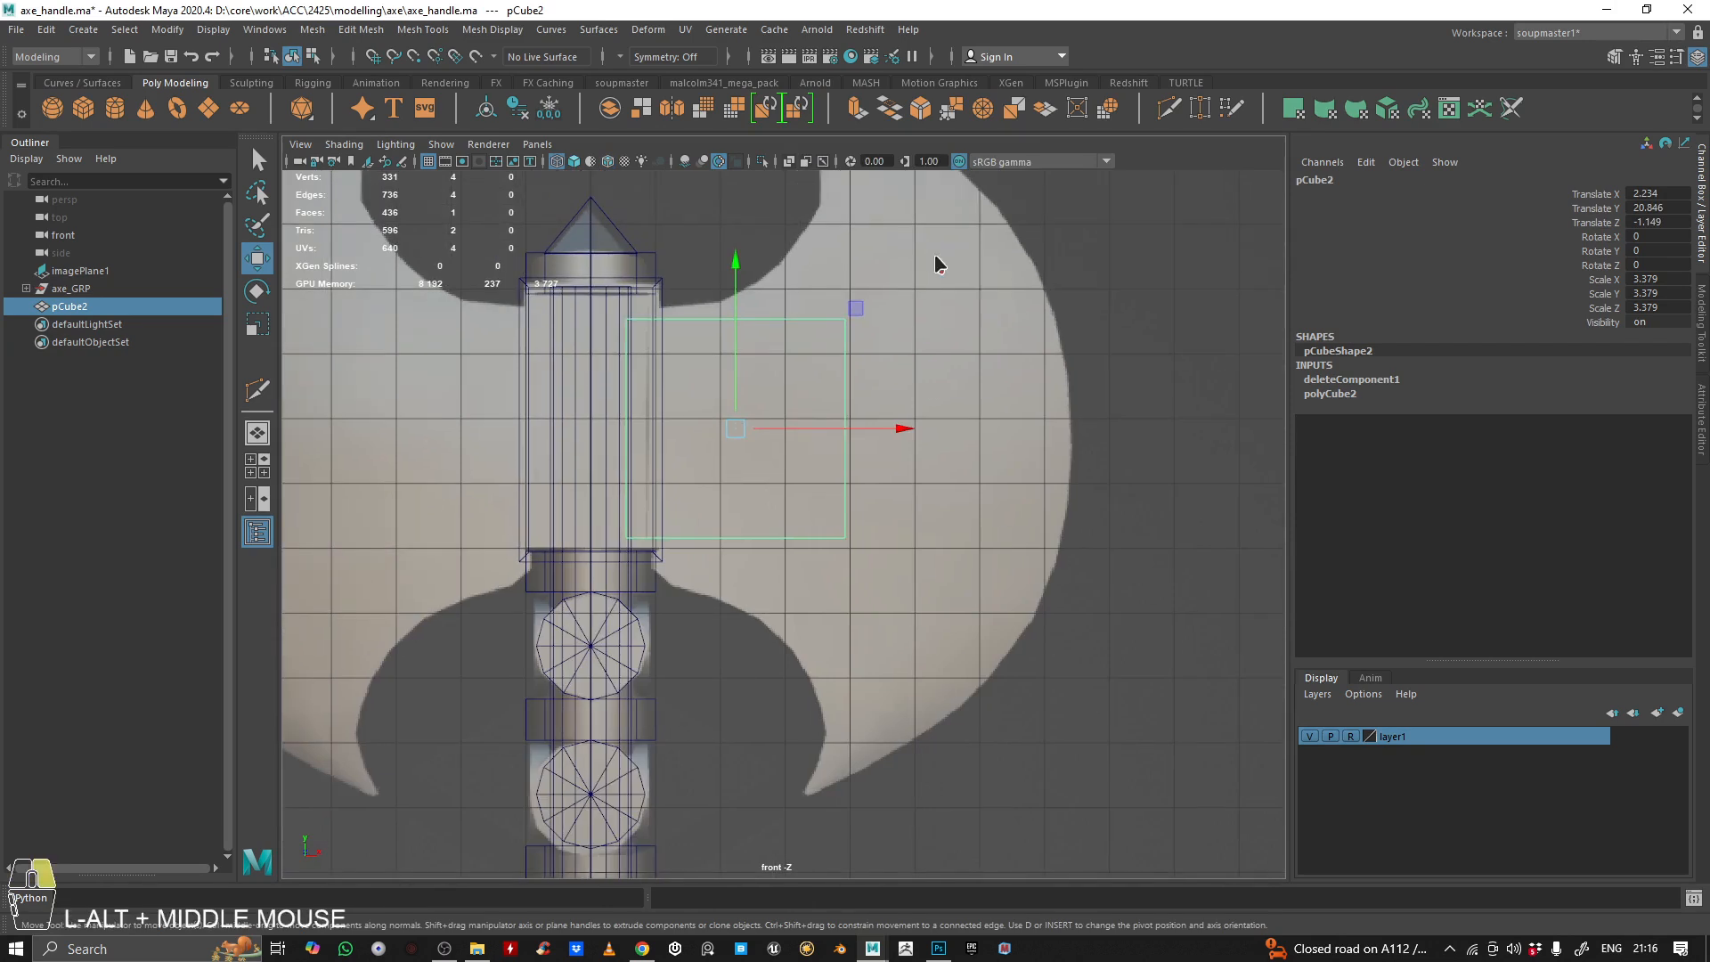
right_click_drag(933, 254, 724, 233)
left_click_drag(606, 289, 995, 409)
left_click_drag(735, 285, 734, 275)
left_click_drag(518, 528, 1089, 609)
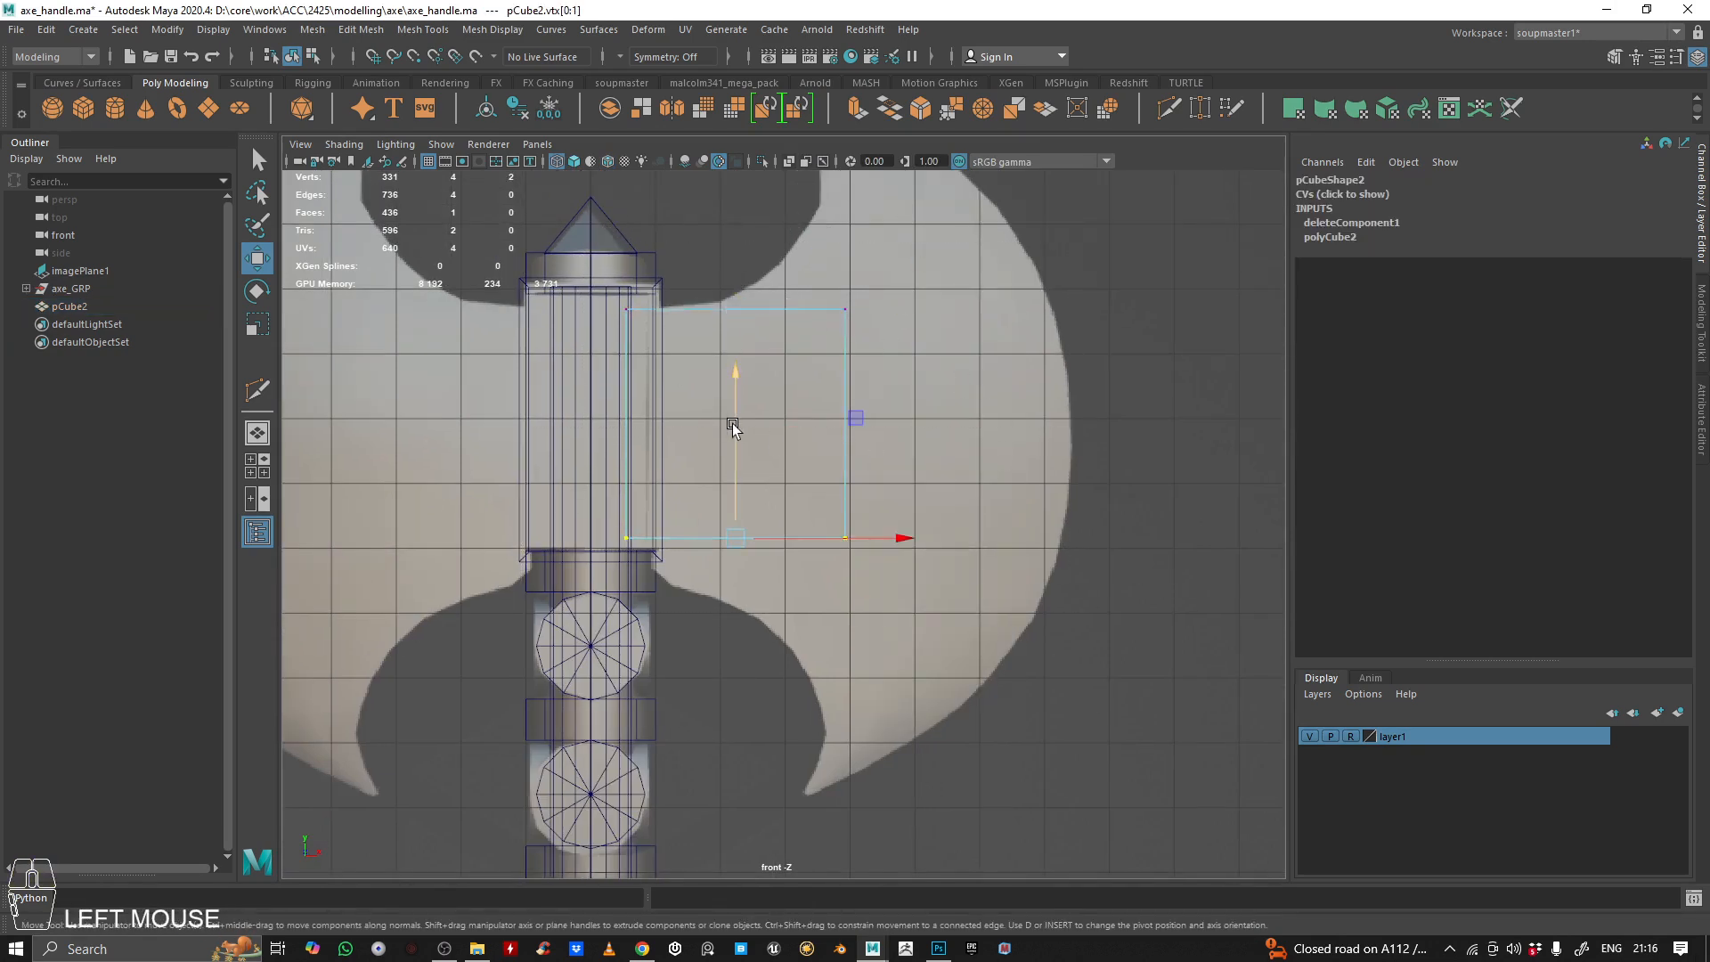
left_click_drag(732, 424, 734, 473)
Move the plane's two outer vertices horizontally to the reference blade's cutting edge and return to object mode
middle_click_drag(745, 477, 674, 517, "alt")
left_click_drag(924, 278, 710, 686)
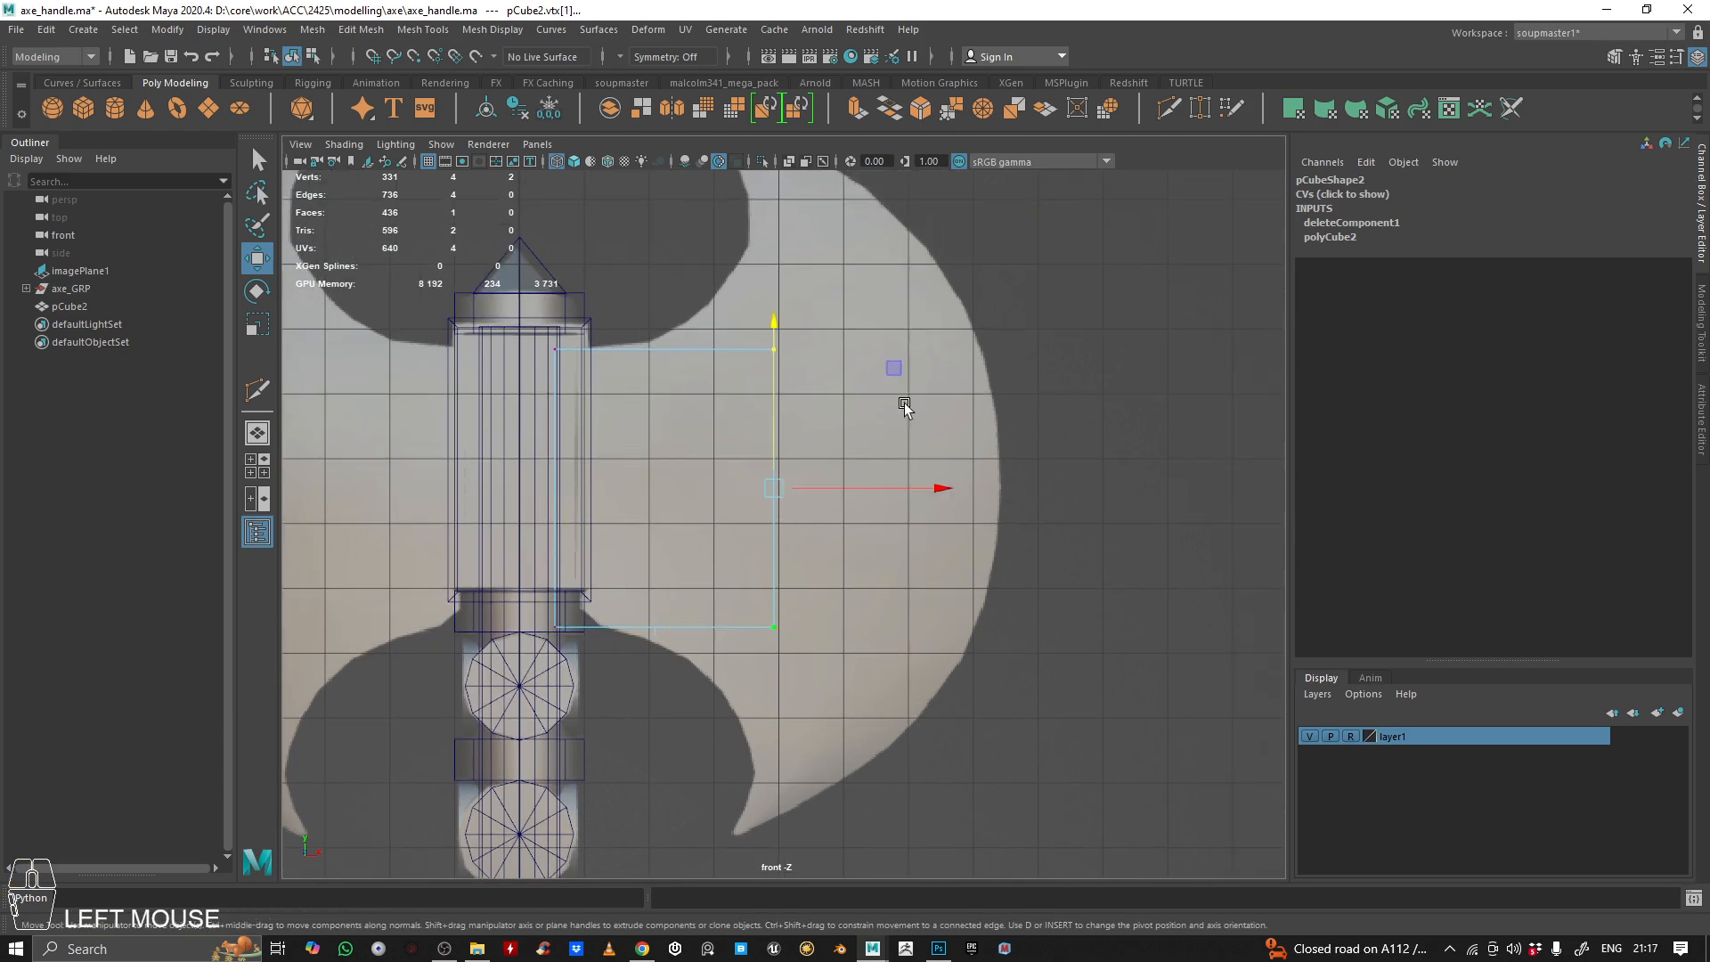
left_click_drag(851, 490, 1076, 495)
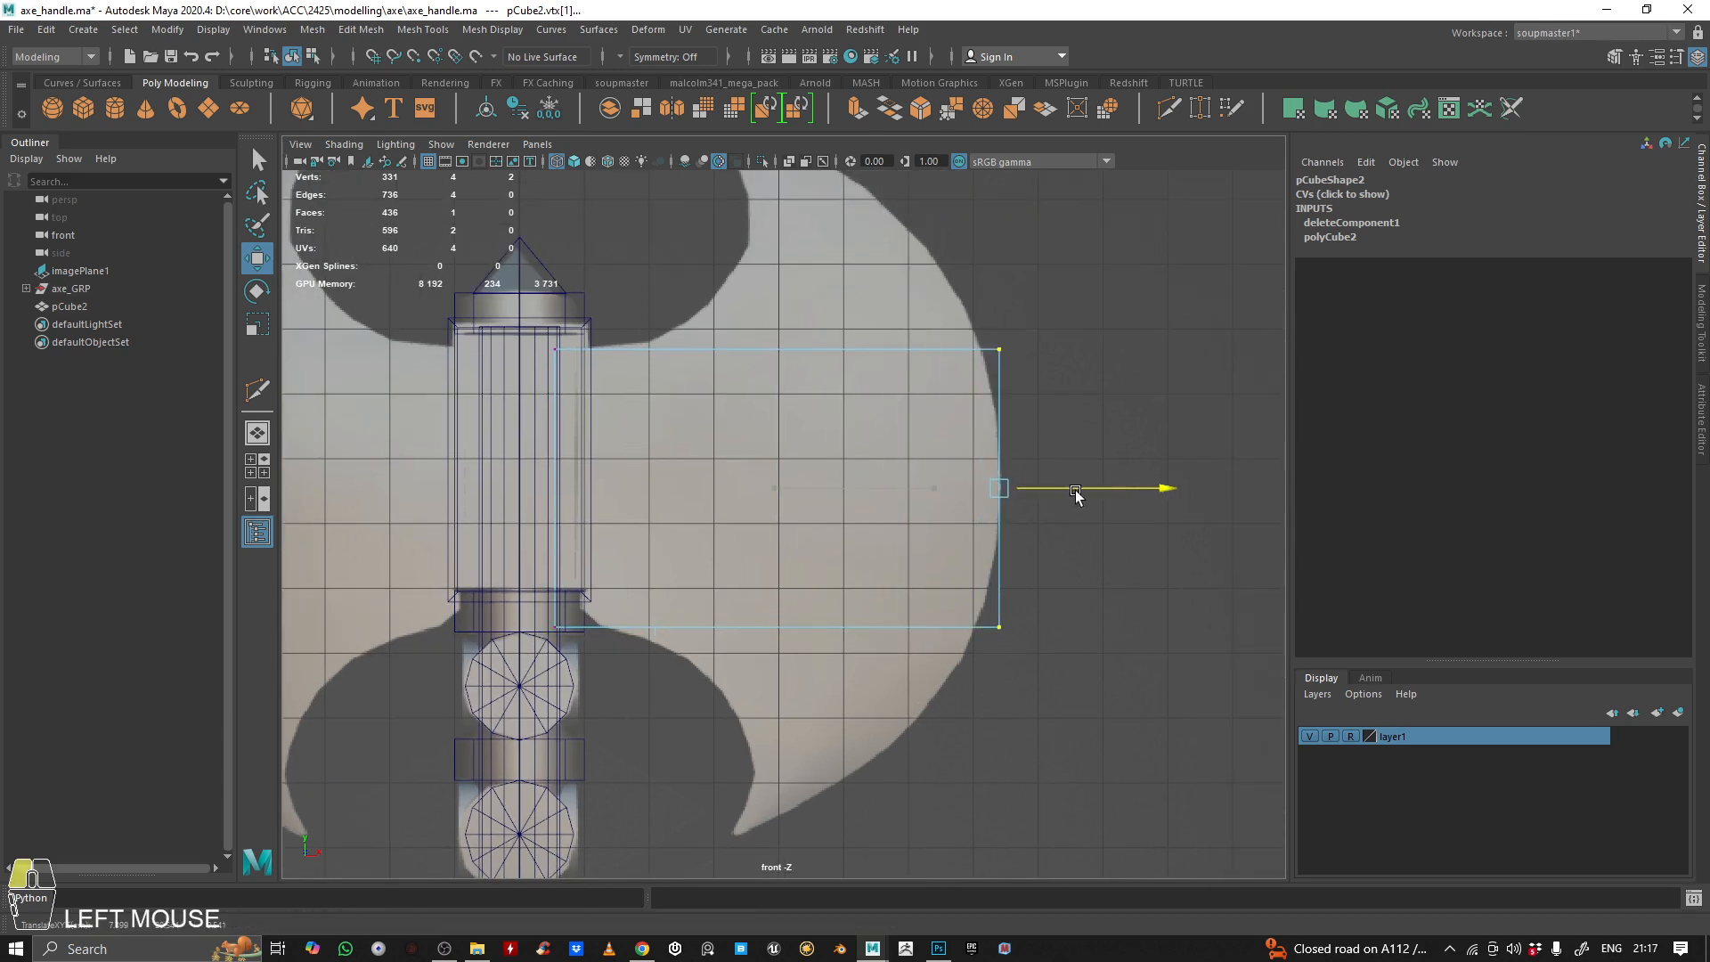
right_click_drag(905, 456, 924, 296)
Examine how the plane lines up with the reference blade's outline in the front and perspective views
middle_click_drag(959, 510, 941, 546, "alt")
right_click_drag(928, 420, 1016, 397)
middle_click_drag(875, 517, 775, 504, "alt")
right_click_drag(775, 504, 723, 478, "alt")
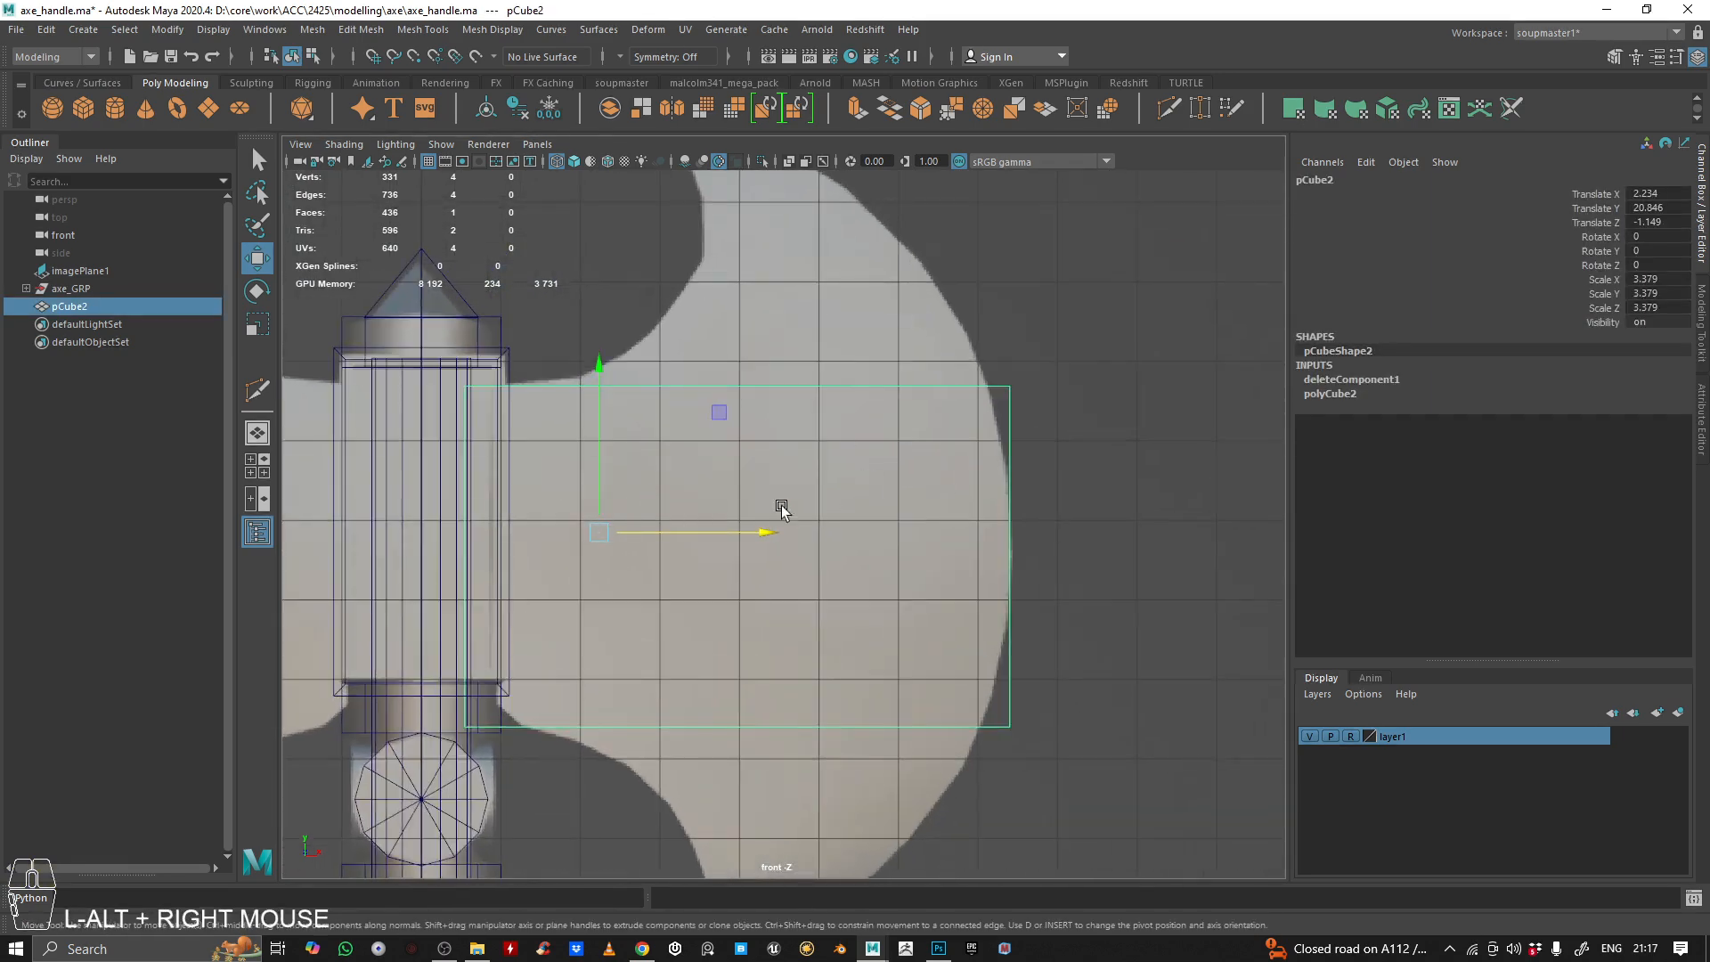
middle_click_drag(778, 508, 707, 485, "alt")
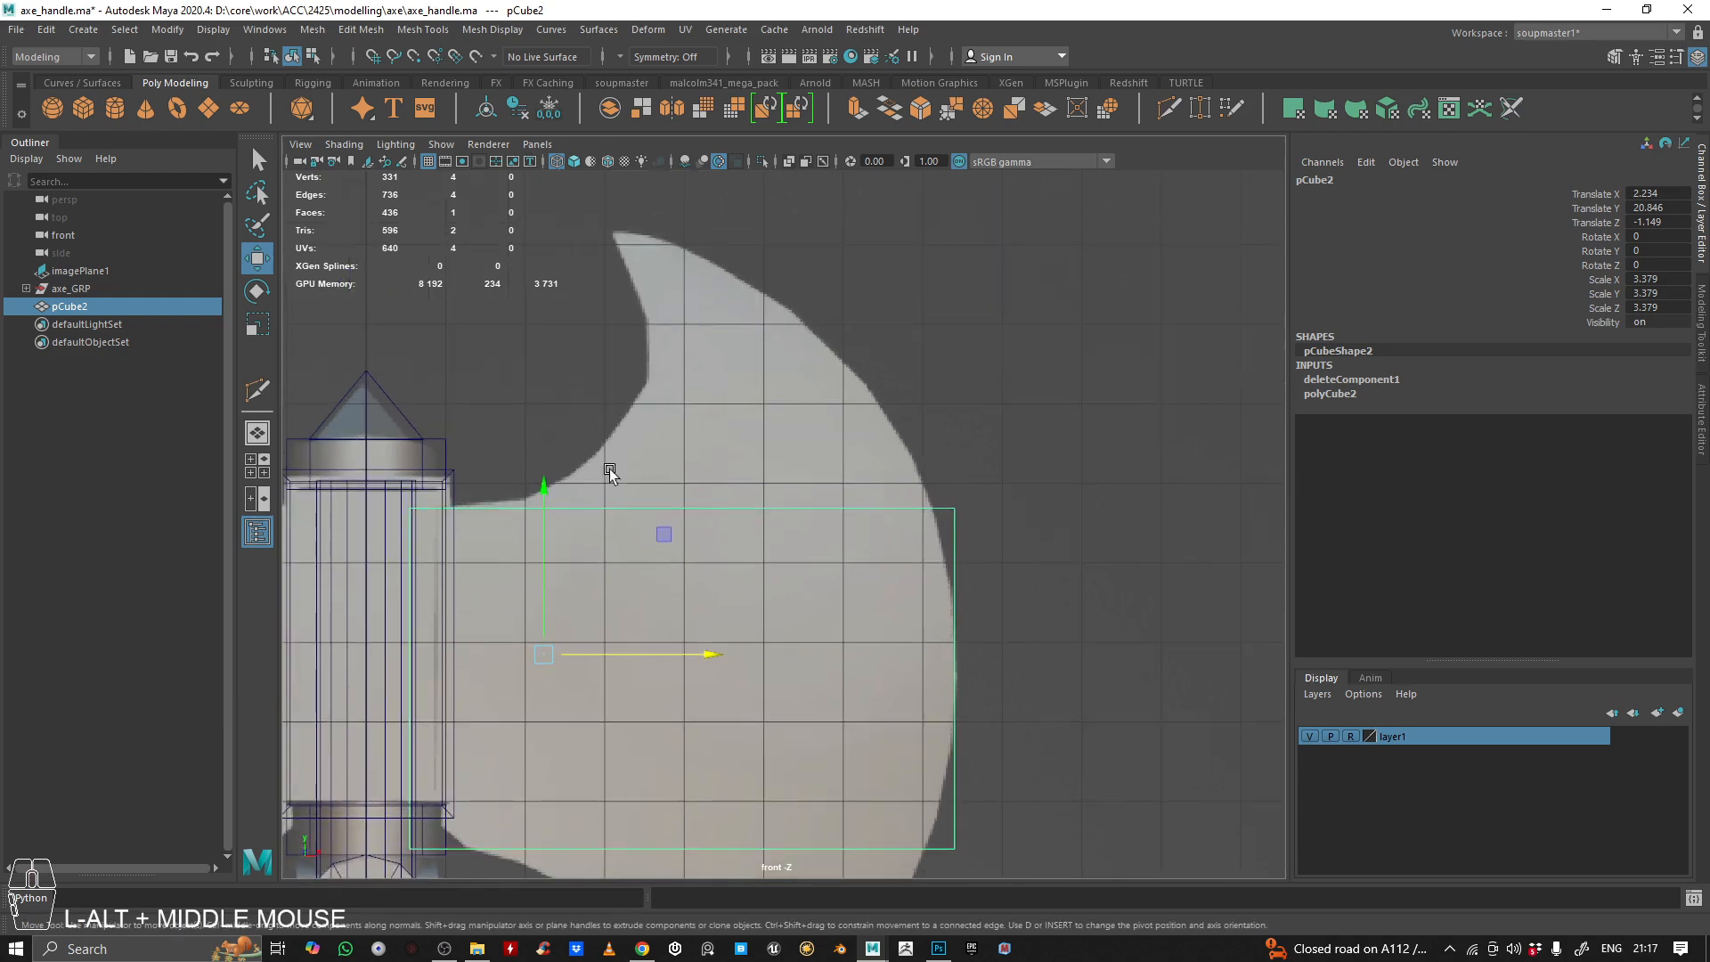
middle_click_drag(954, 536, 943, 435, "alt")
right_click_drag(943, 434, 907, 400, "alt")
middle_click_drag(808, 476, 823, 503, "alt")
right_click_drag(824, 503, 841, 437, "alt")
middle_click_drag(841, 437, 1009, 398, "alt")
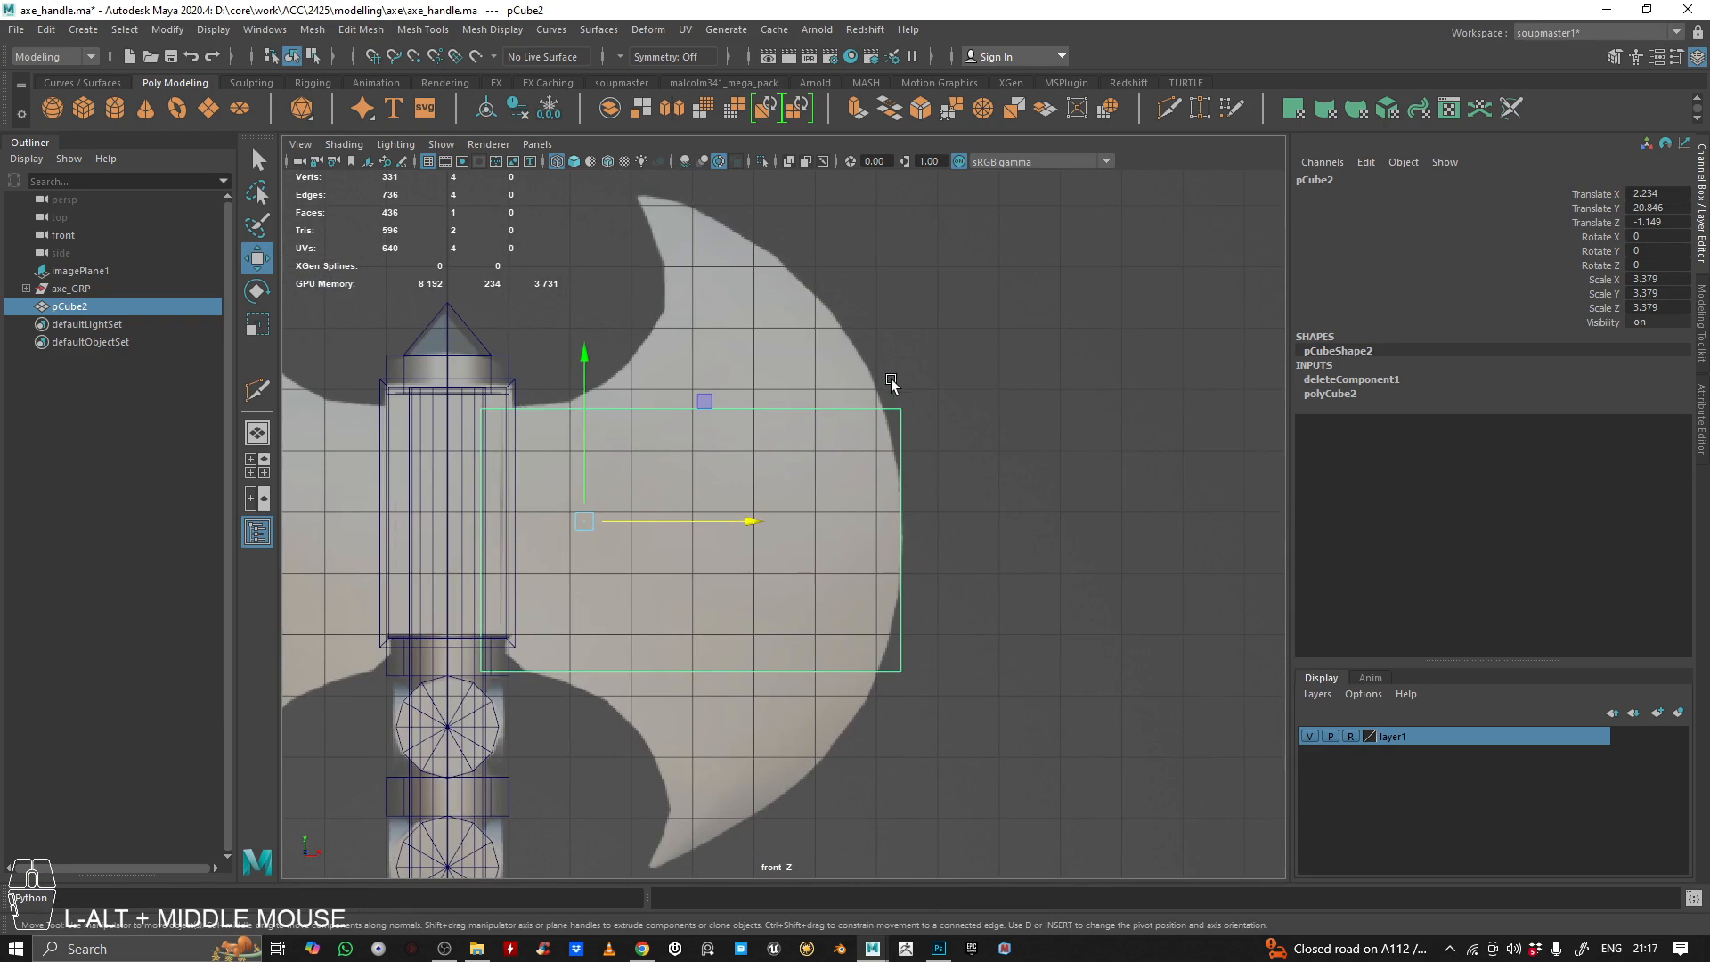
middle_click_drag(516, 412, 545, 448, "alt")
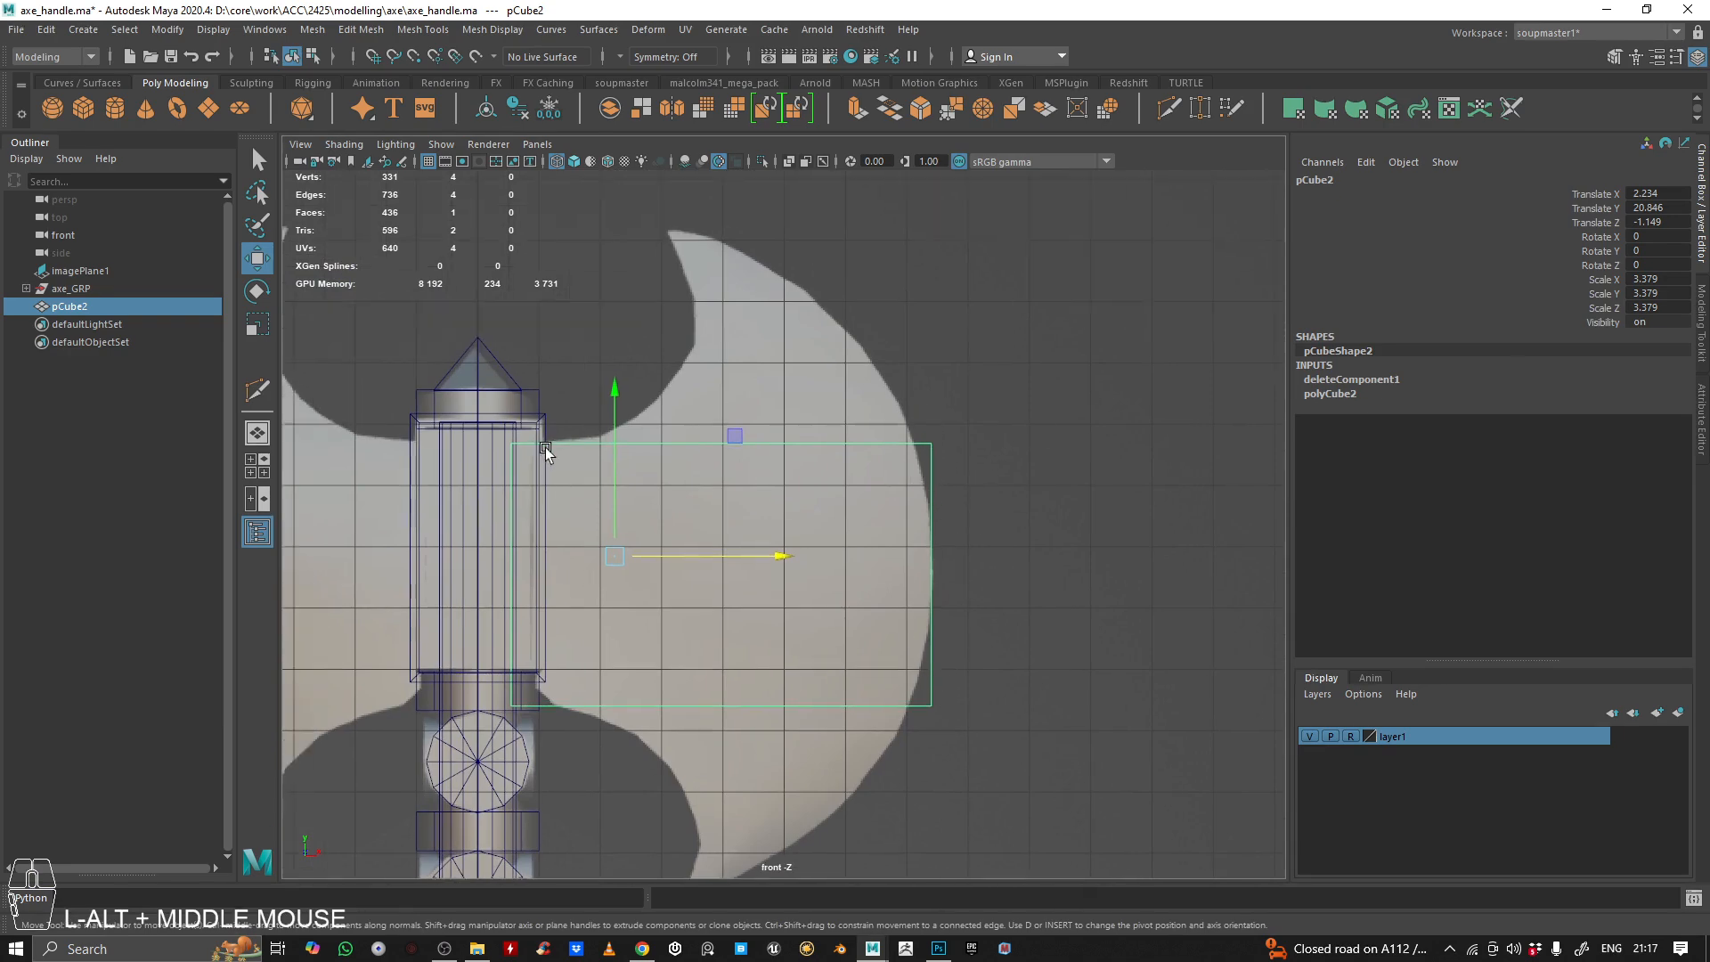
right_click_drag(545, 447, 606, 456, "alt")
middle_click_drag(606, 456, 748, 449, "alt")
key("space")
key("space")
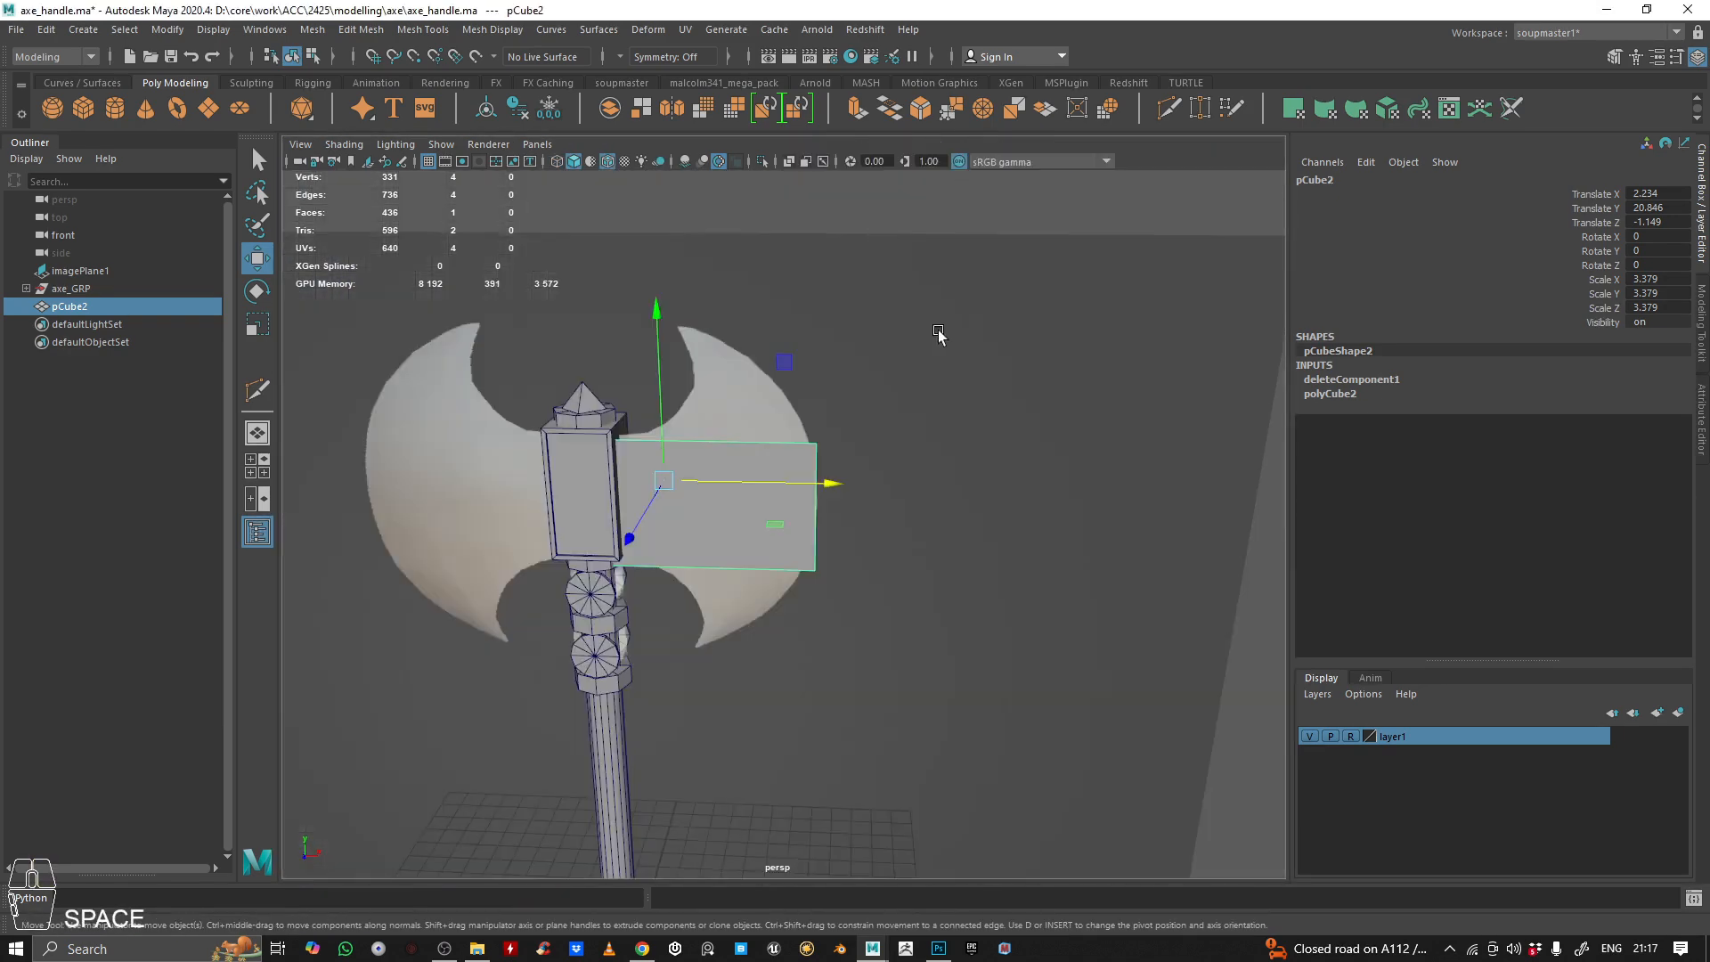
key("space")
key("space")
middle_click_drag(621, 675, 680, 575, "alt")
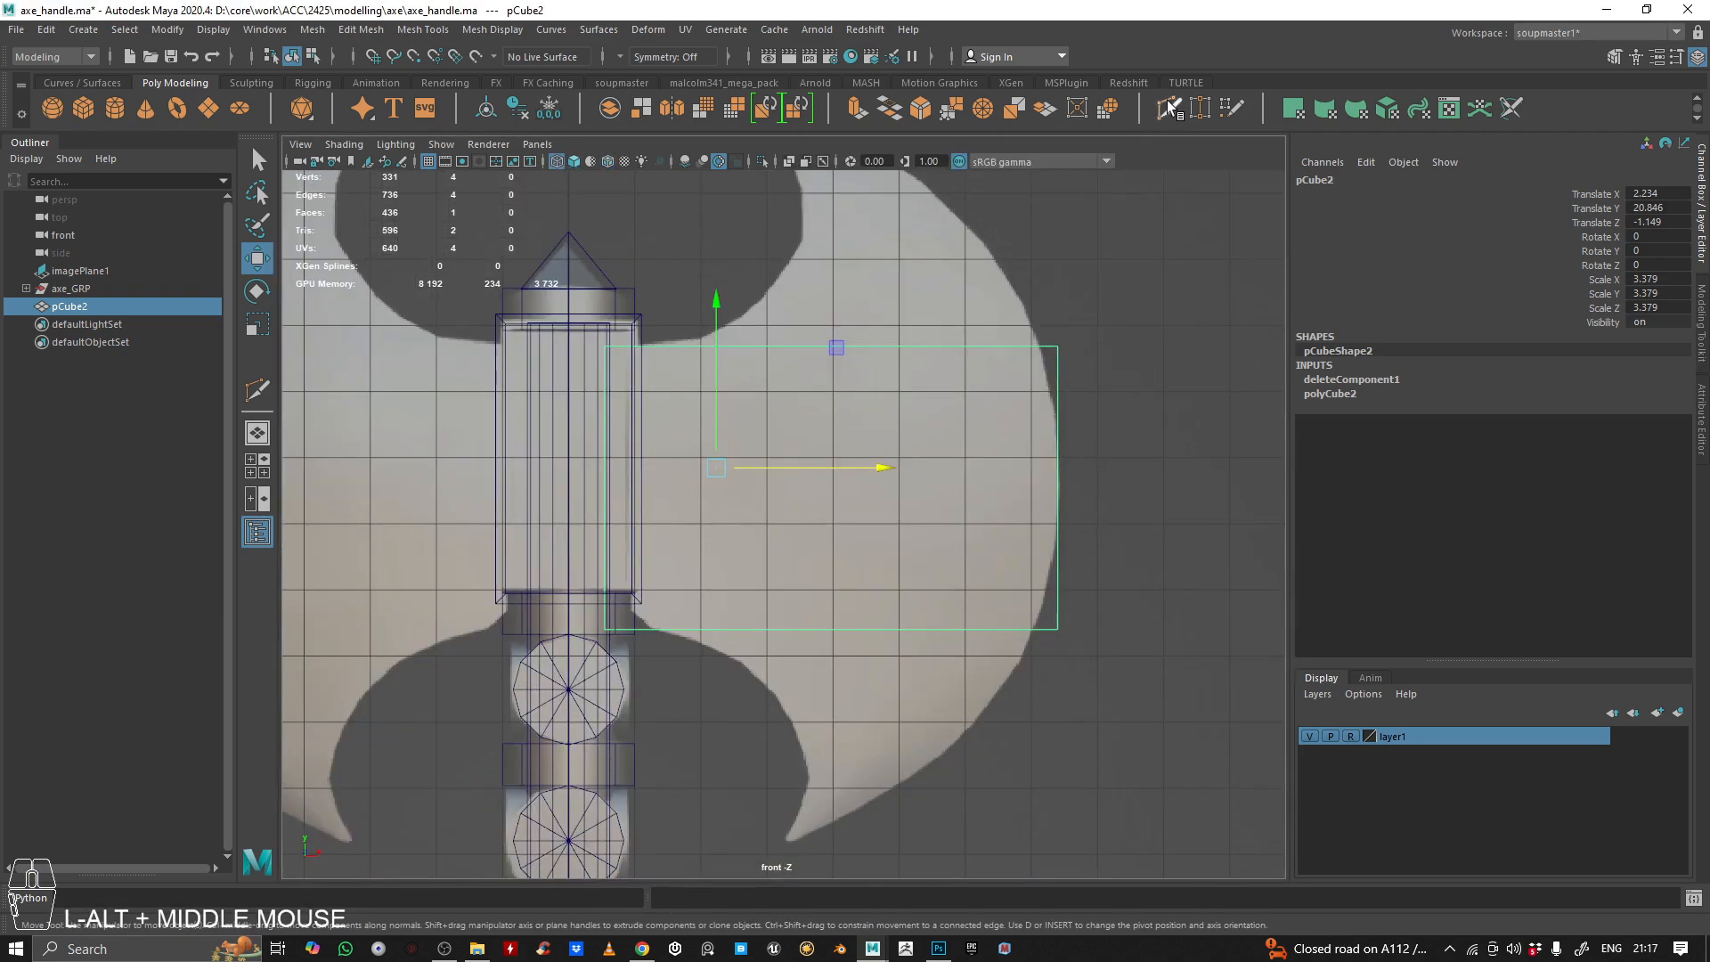
Use Multi-Cut to insert three evenly spaced horizontal edges across the plane, dividing it into four strips
scroll(956, 468, "up", 2)
middle_click_drag(957, 468, 887, 571, "alt")
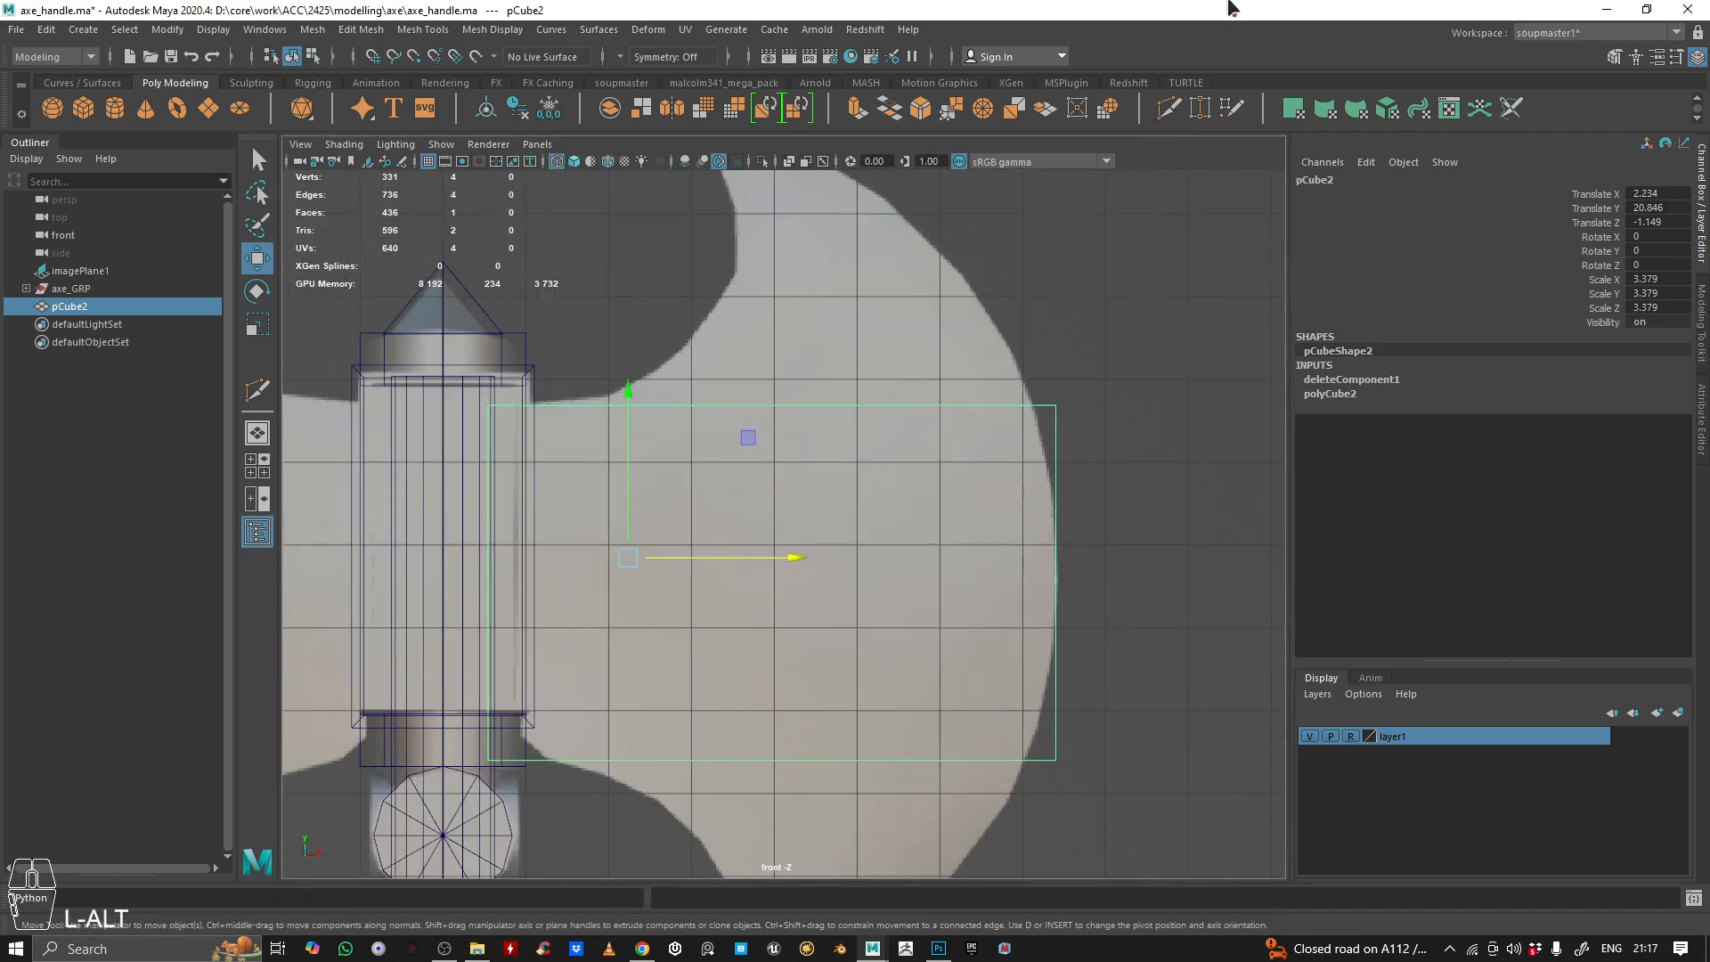
left_click(1193, 108)
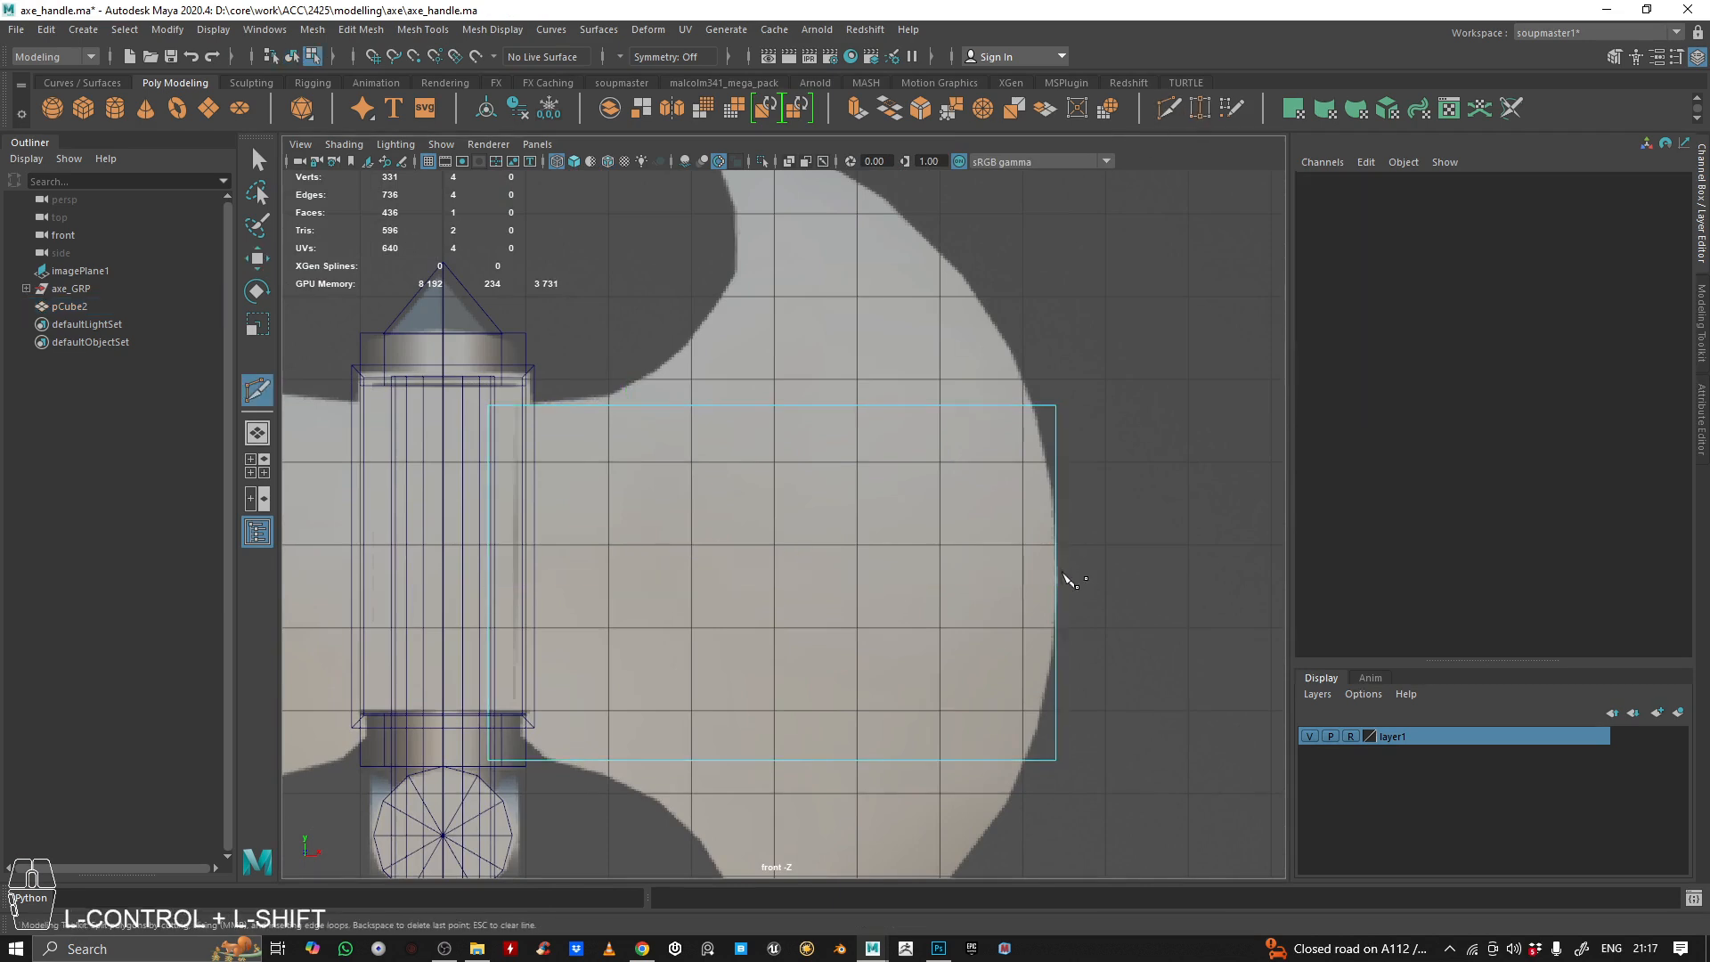
left_click(1055, 405)
left_click(1046, 581, "ctrl+shift")
left_click(1043, 488, "ctrl+shift")
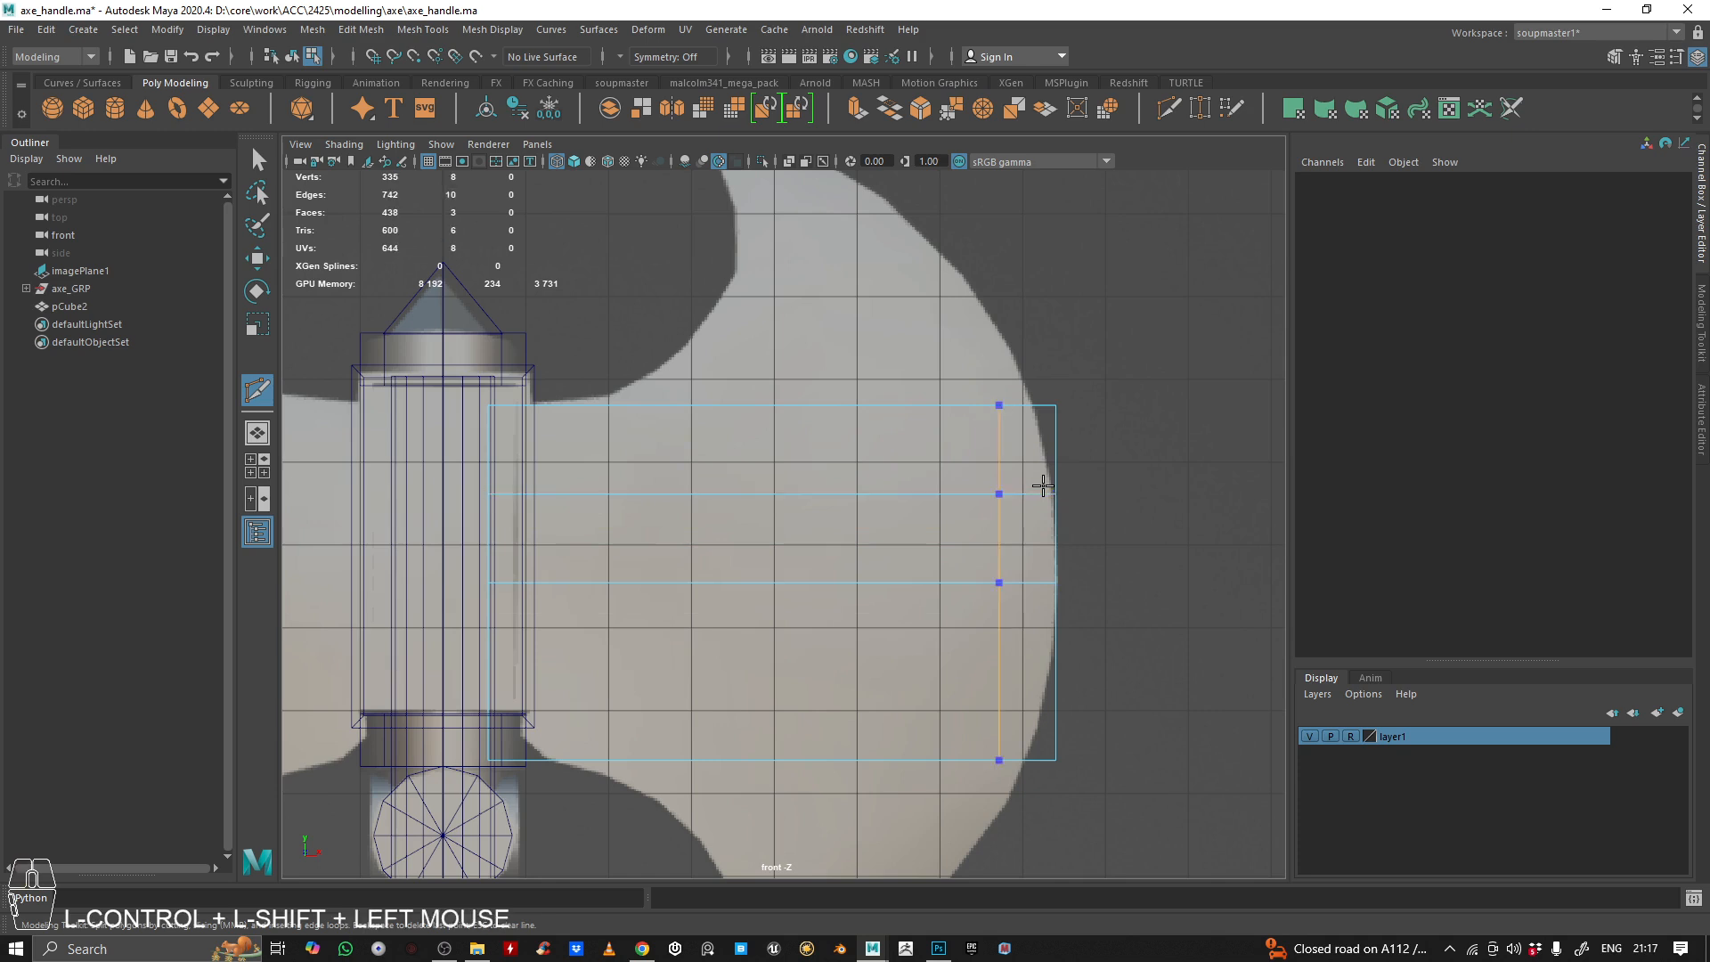
left_click(1054, 671, "ctrl+shift")
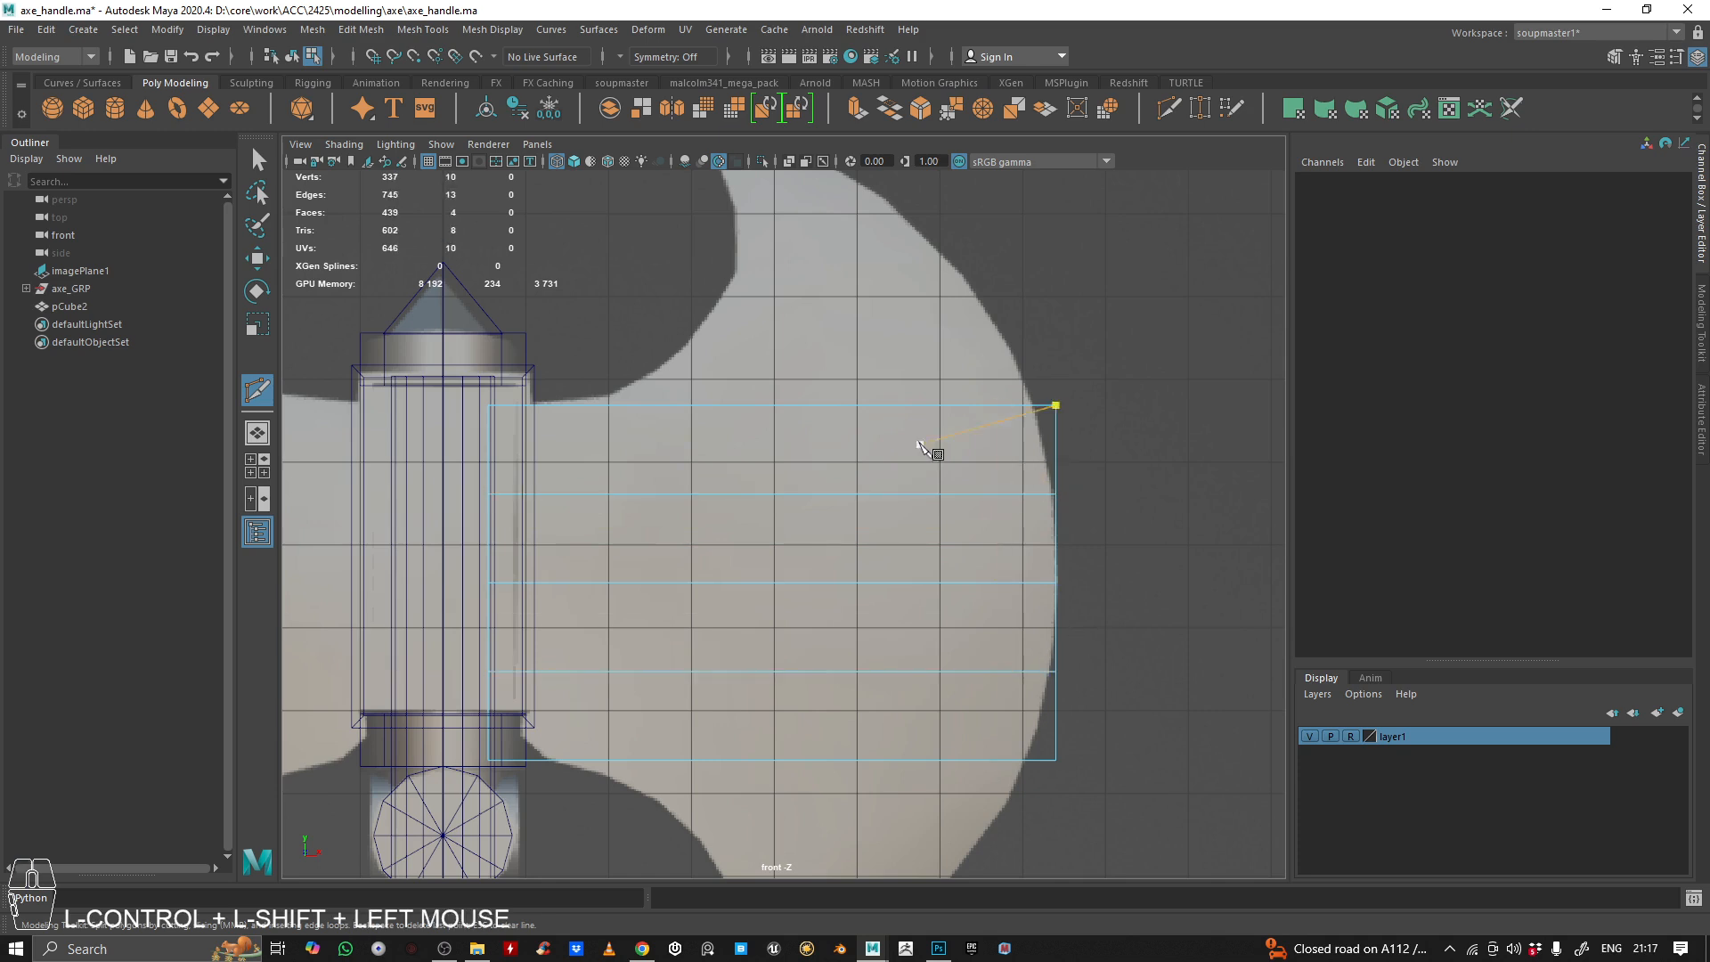
Move the upper outer corner vertex and the one below it inward onto the reference blade's curve
right_click_drag(954, 370, 878, 371)
left_click_drag(1015, 346, 1096, 410)
key("w")
middle_click_drag(1119, 472, 1102, 453, "alt")
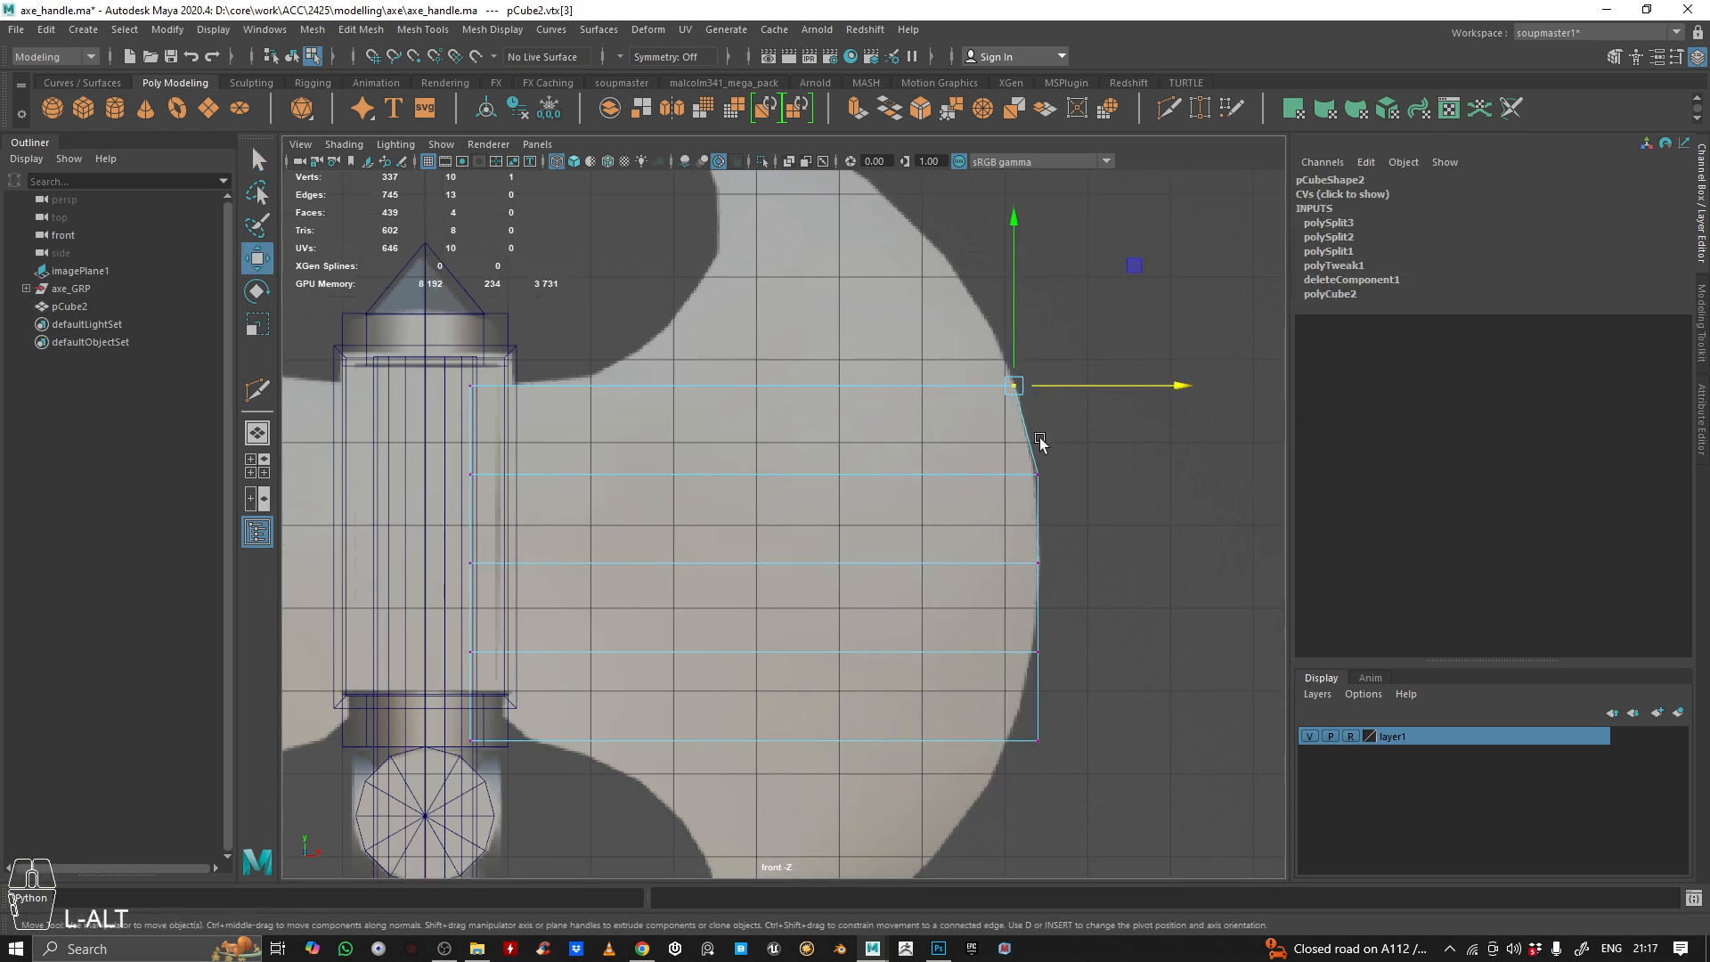
left_click_drag(1010, 435, 1099, 529)
scroll(1086, 515, "up", 2)
middle_click_drag(1138, 541, 1057, 508, "alt")
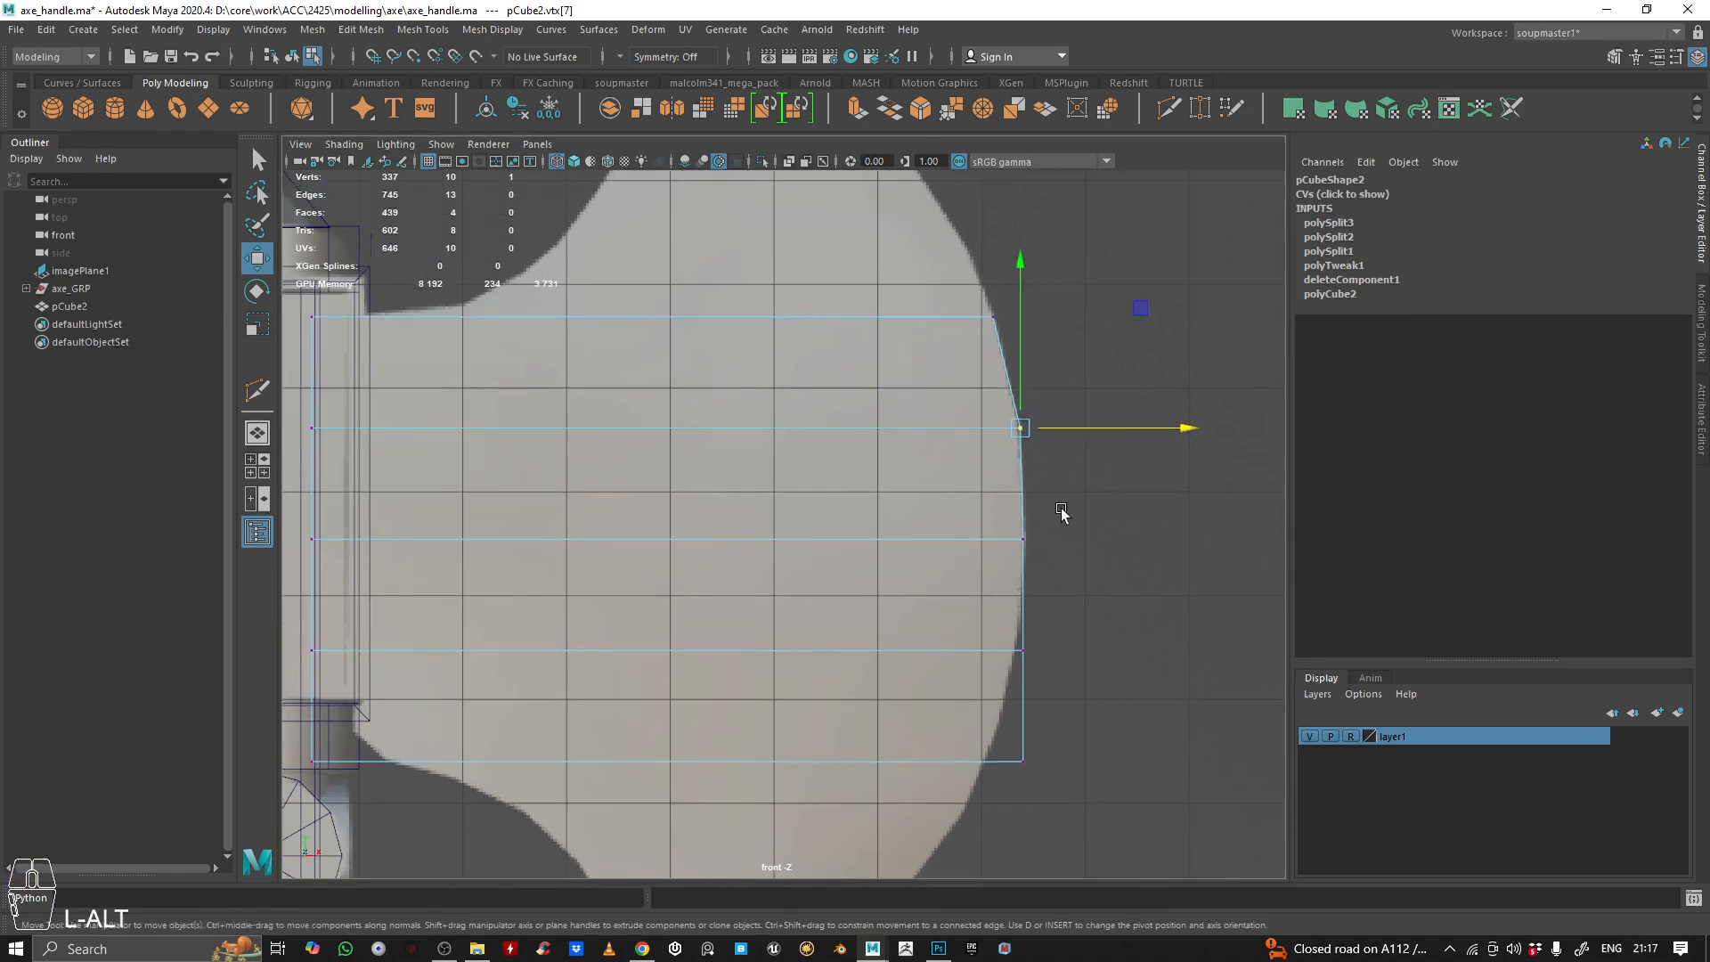
Move the two lower outer vertices inward onto the reference blade's curve and return the plane to object mode
left_click_drag(946, 598, 1088, 651)
middle_click_drag(1087, 718, 1072, 690, "alt")
left_click_drag(906, 670, 1071, 796)
left_click_drag(1053, 733, 1014, 730)
middle_click_drag(706, 474, 870, 660, "alt")
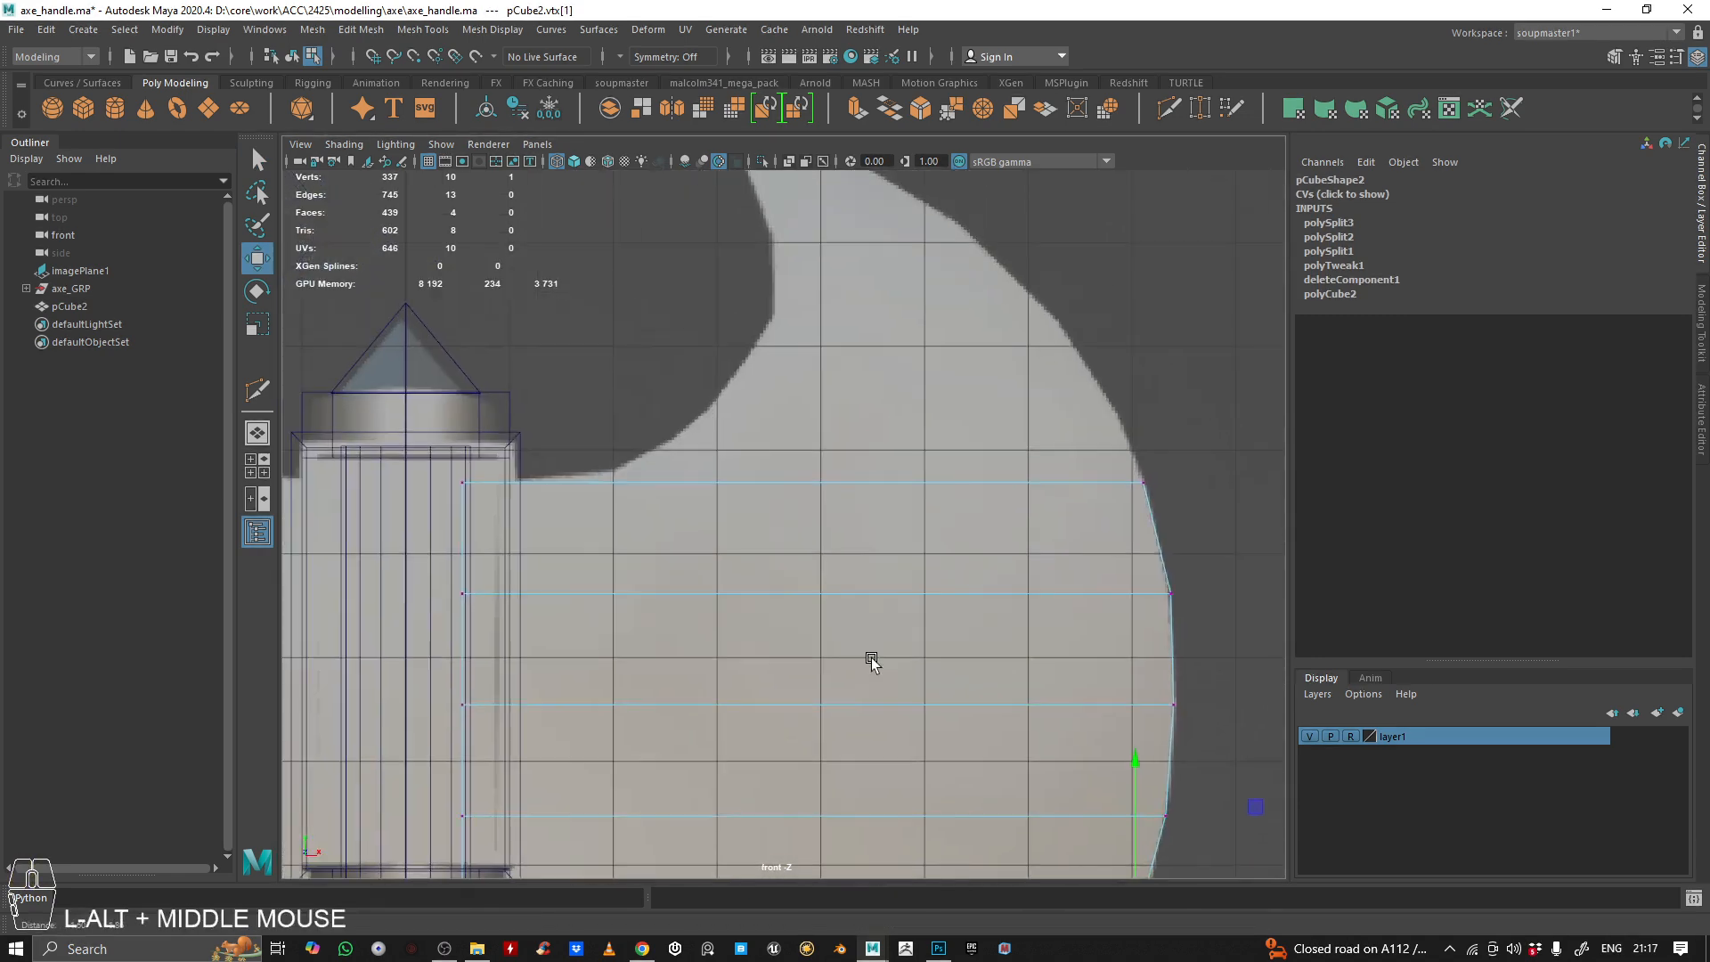
right_click_drag(891, 595, 849, 521, "alt")
right_click_drag(611, 459, 746, 298)
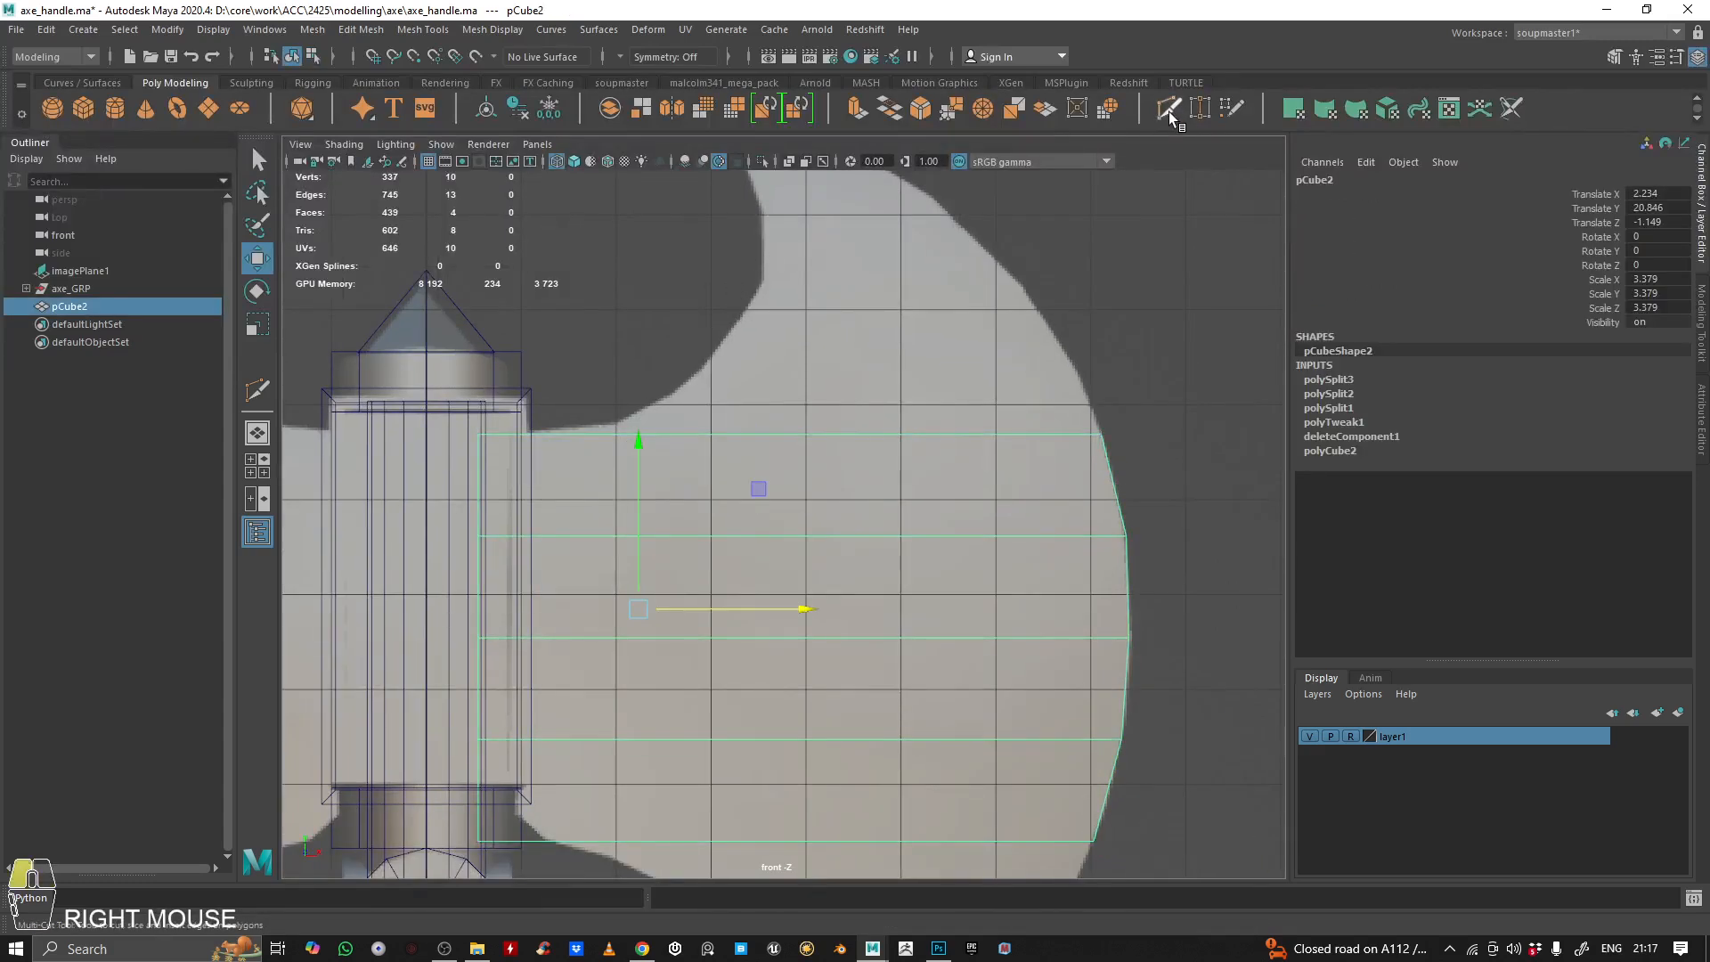
Insert two vertical edge loops across the plane with Multi-Cut, one at the blade's upper neck corner and one slightly further out
left_click(1168, 109)
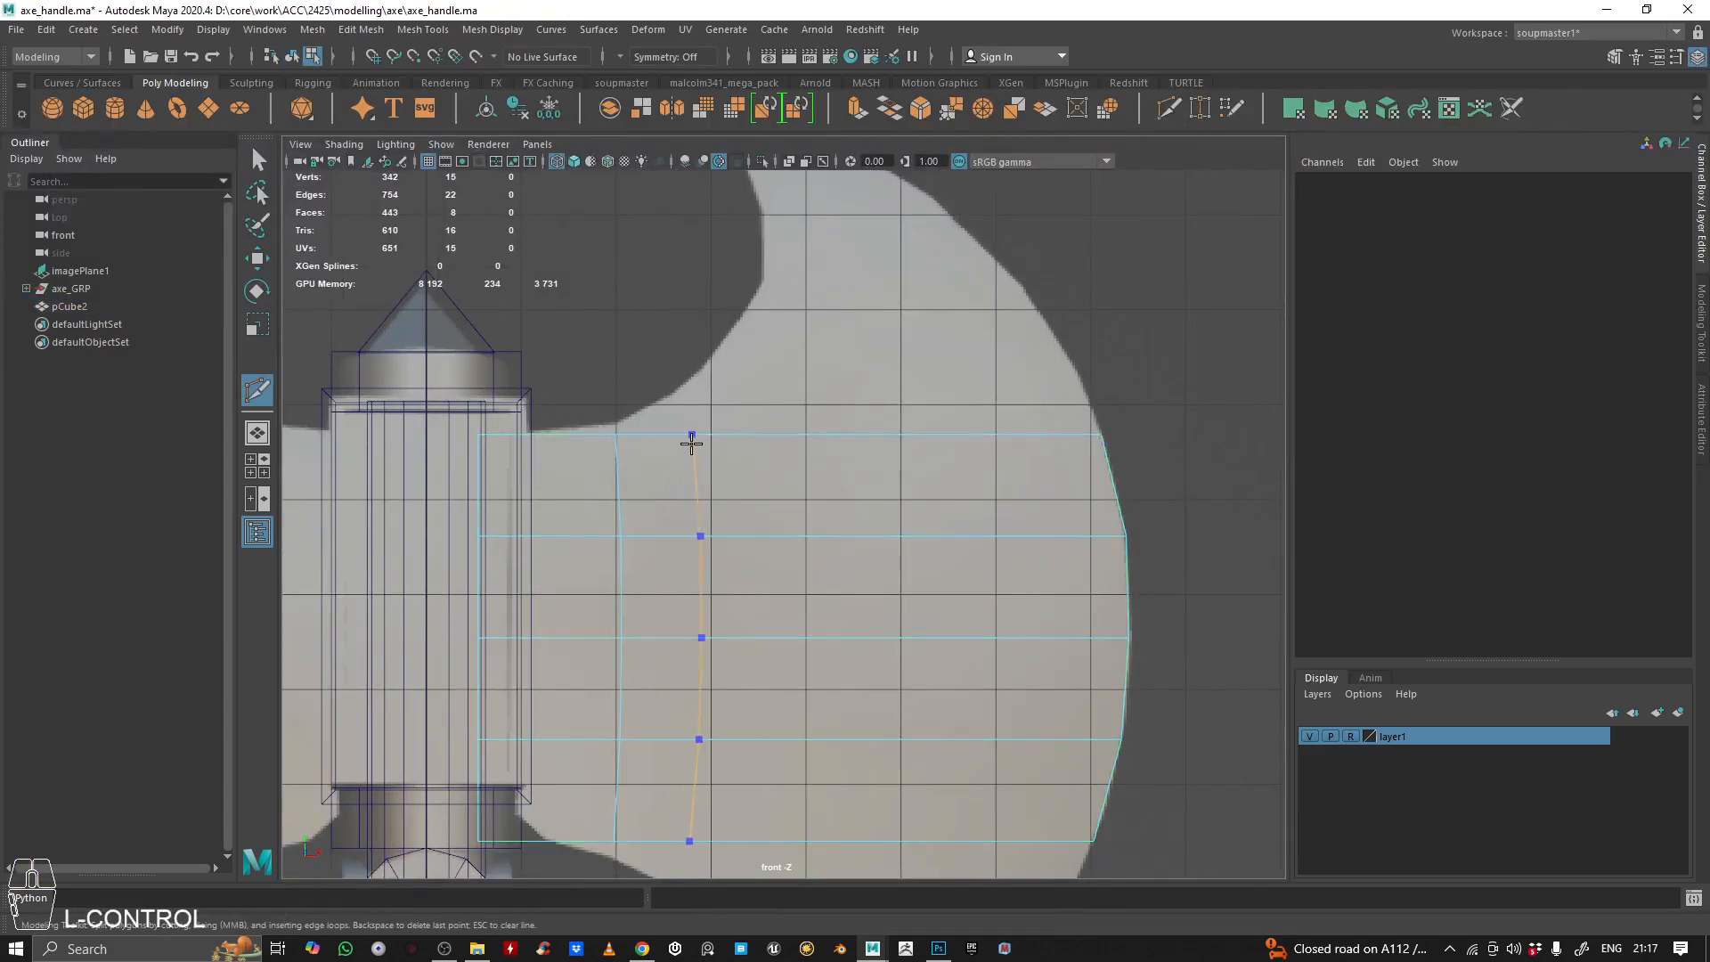
left_click(708, 447, "ctrl")
middle_click_drag(710, 451, 791, 482, "alt")
scroll(847, 404, "down", 5, "alt")
scroll(805, 418, "up", 3, "alt")
scroll(801, 338, "down", 3, "alt")
scroll(791, 496, "up", 4, "alt")
middle_click_drag(834, 549, 802, 471, "alt")
Move the top and bottom vertices of the inner vertical edge loop outward onto the reference blade's neck outline
key("q")
right_click_drag(767, 489, 614, 356)
left_click(674, 499)
scroll(677, 497, "up", 2)
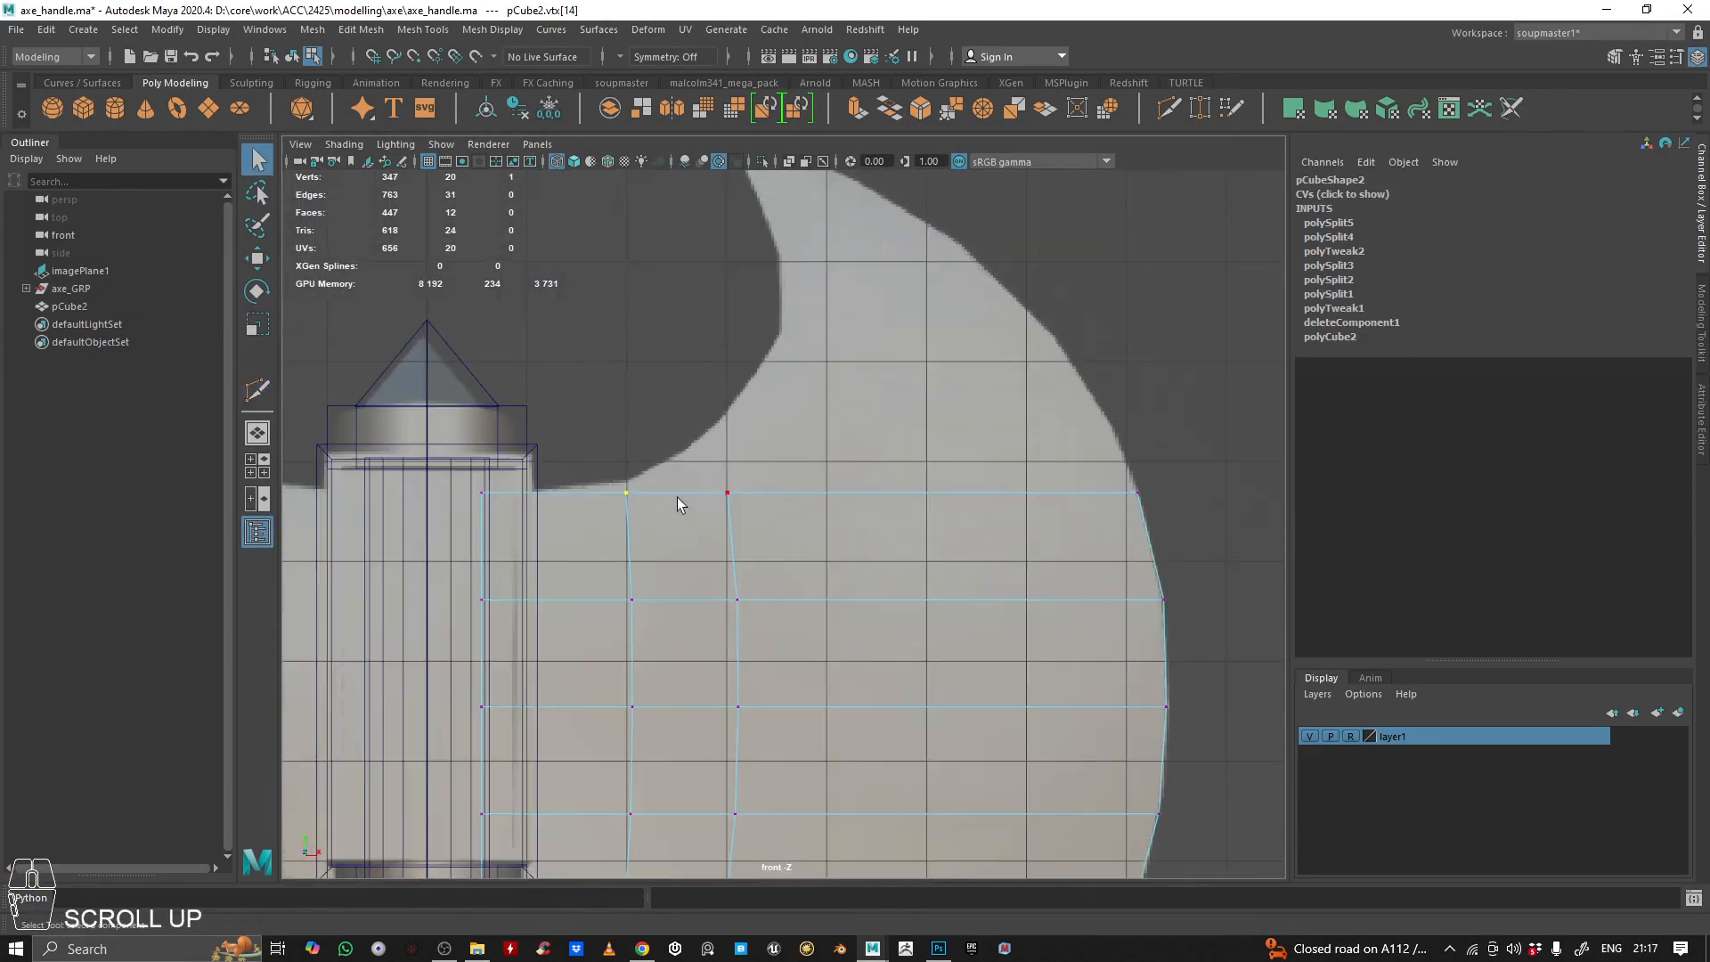
key("w")
left_click_drag(630, 445, 630, 436)
middle_click_drag(756, 448, 819, 158, "alt")
left_click(688, 625)
left_click_drag(687, 585, 687, 599)
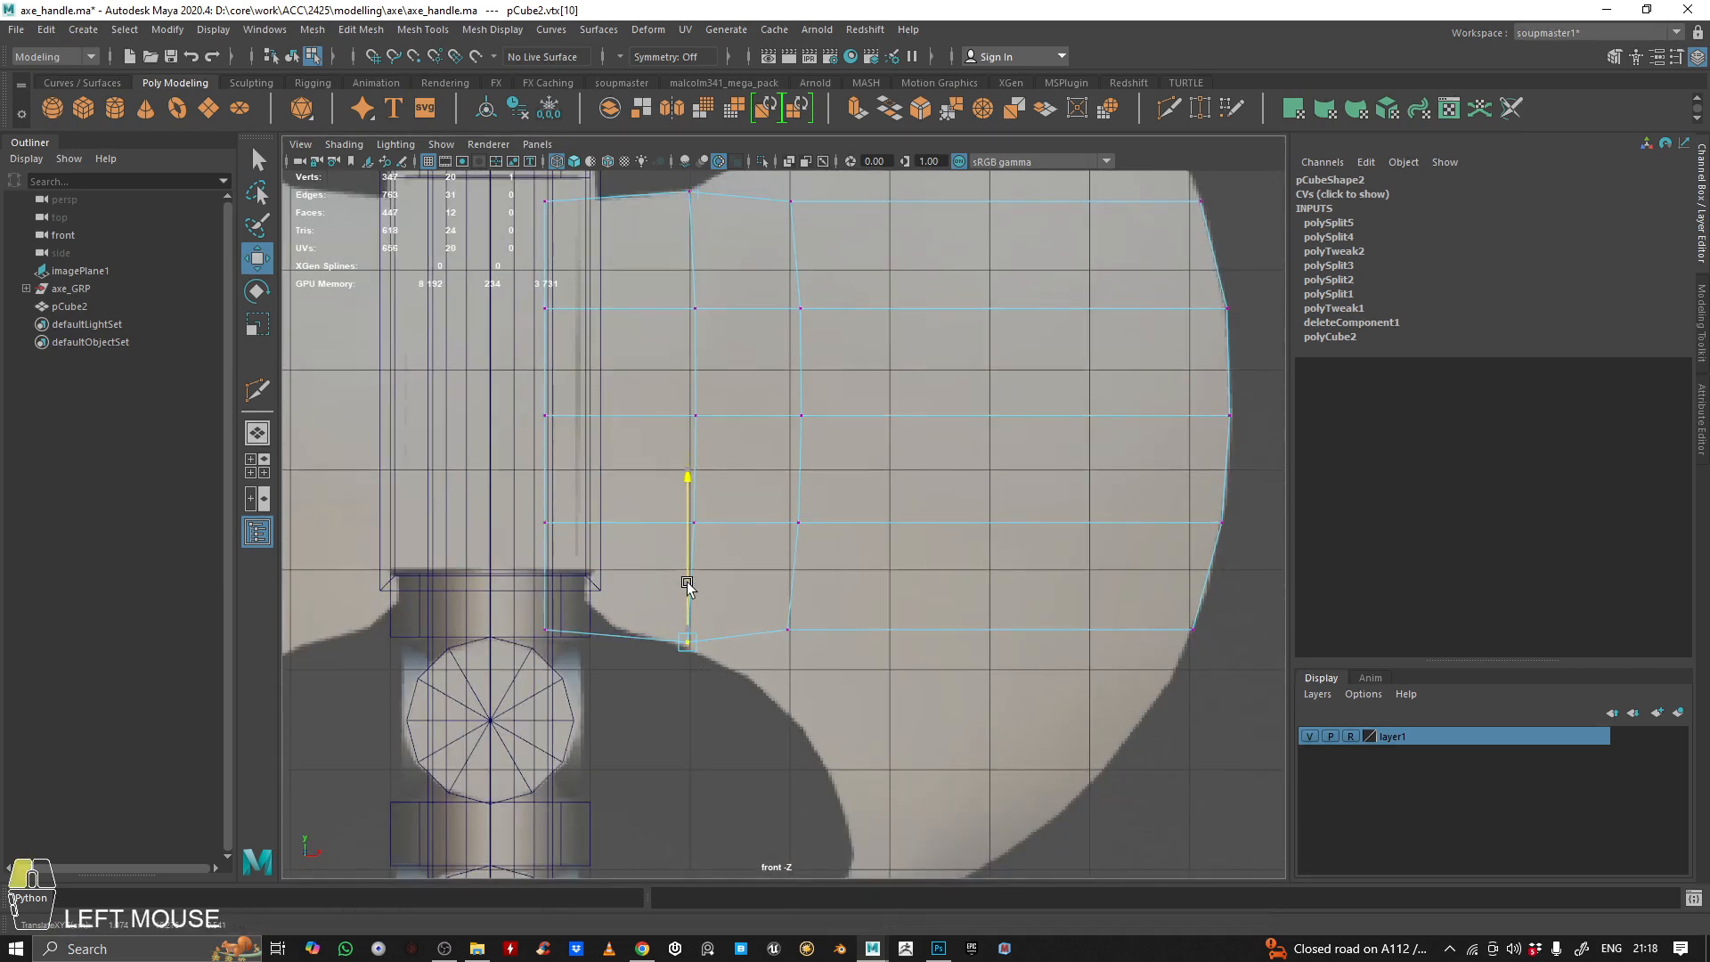
right_click_drag(740, 485, 736, 575, "alt")
middle_click_drag(735, 573, 733, 581, "alt")
Shift the plane's inner column of vertices toward the handle collar's edge and raise its bottom corner vertex onto the reference outline
left_click_drag(686, 832, 539, 272)
left_click_drag(619, 538, 649, 538)
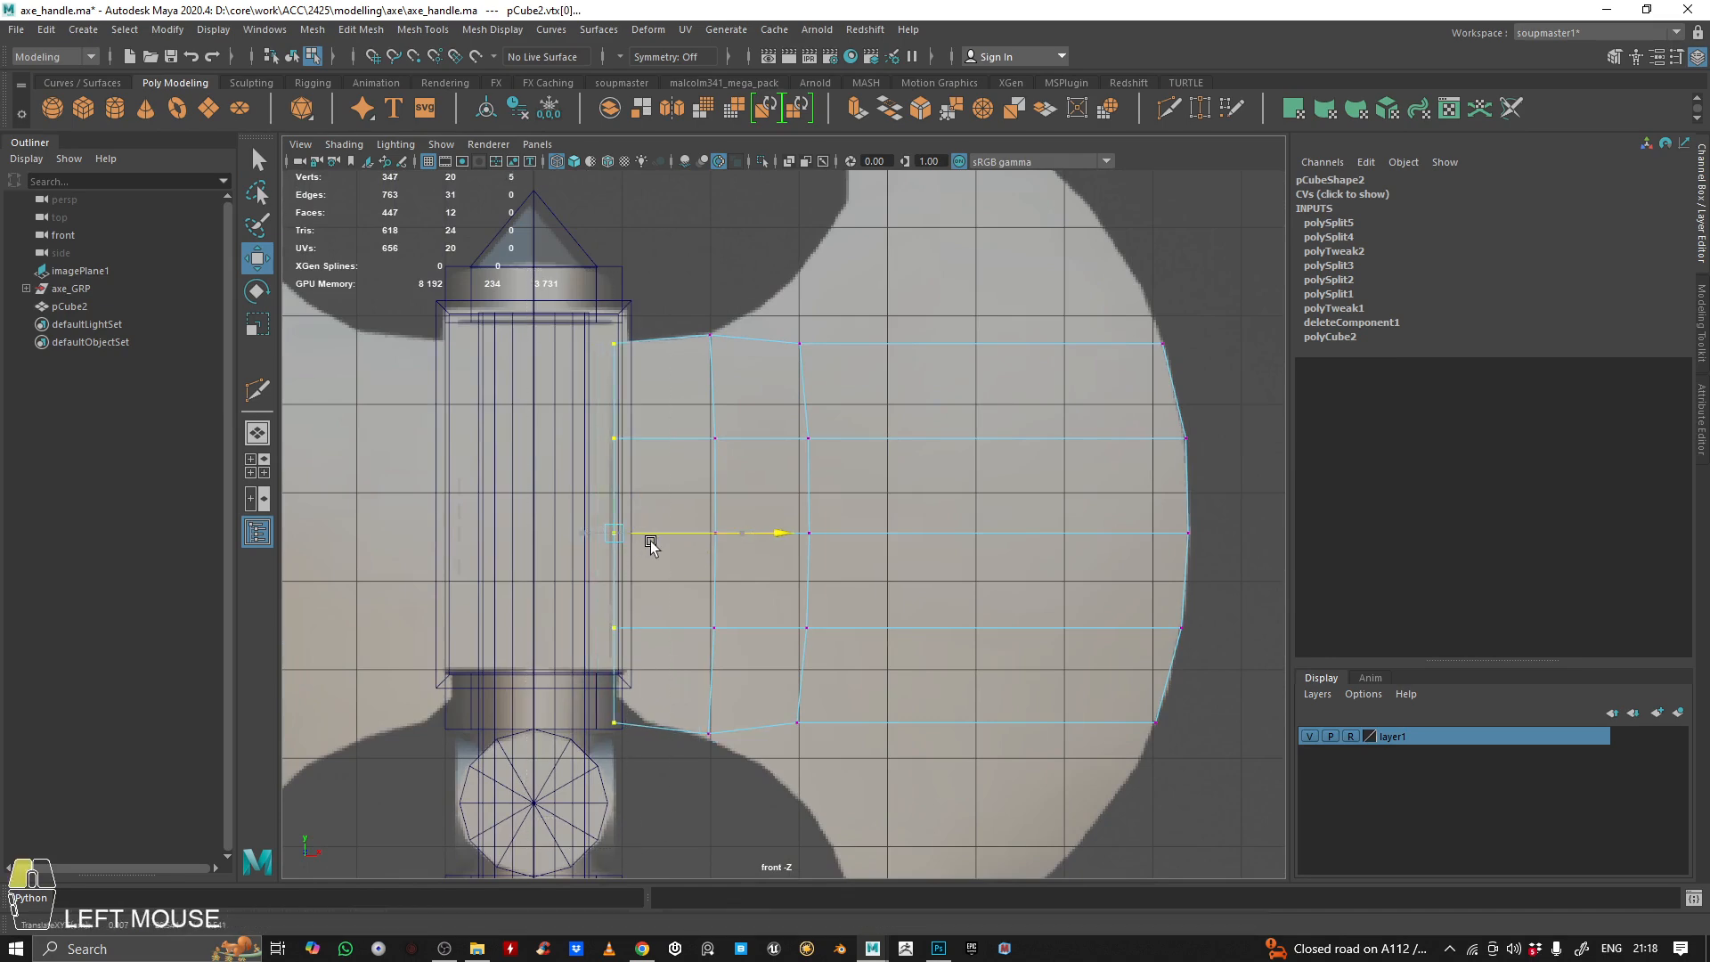
middle_click_drag(680, 453, 656, 485, "alt")
middle_click_drag(643, 601, 643, 534, "alt")
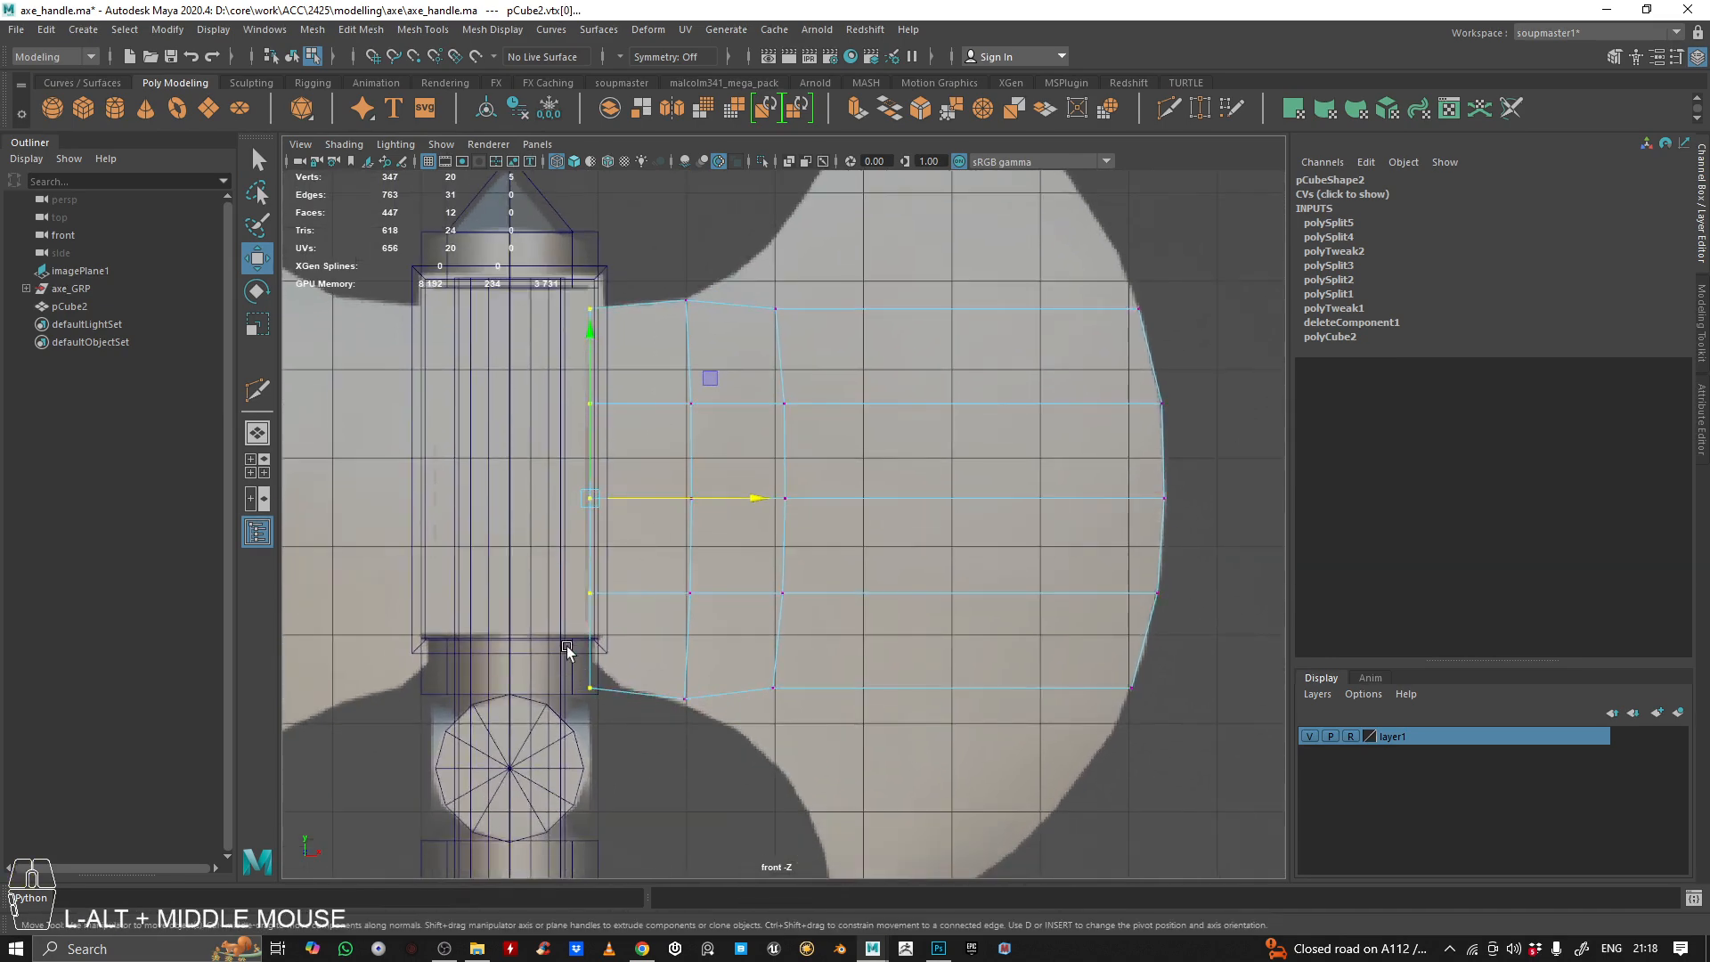
mouse_move(567, 645)
left_mouse_down()
mouse_move(615, 713)
mouse_move(582, 644)
left_mouse_up()
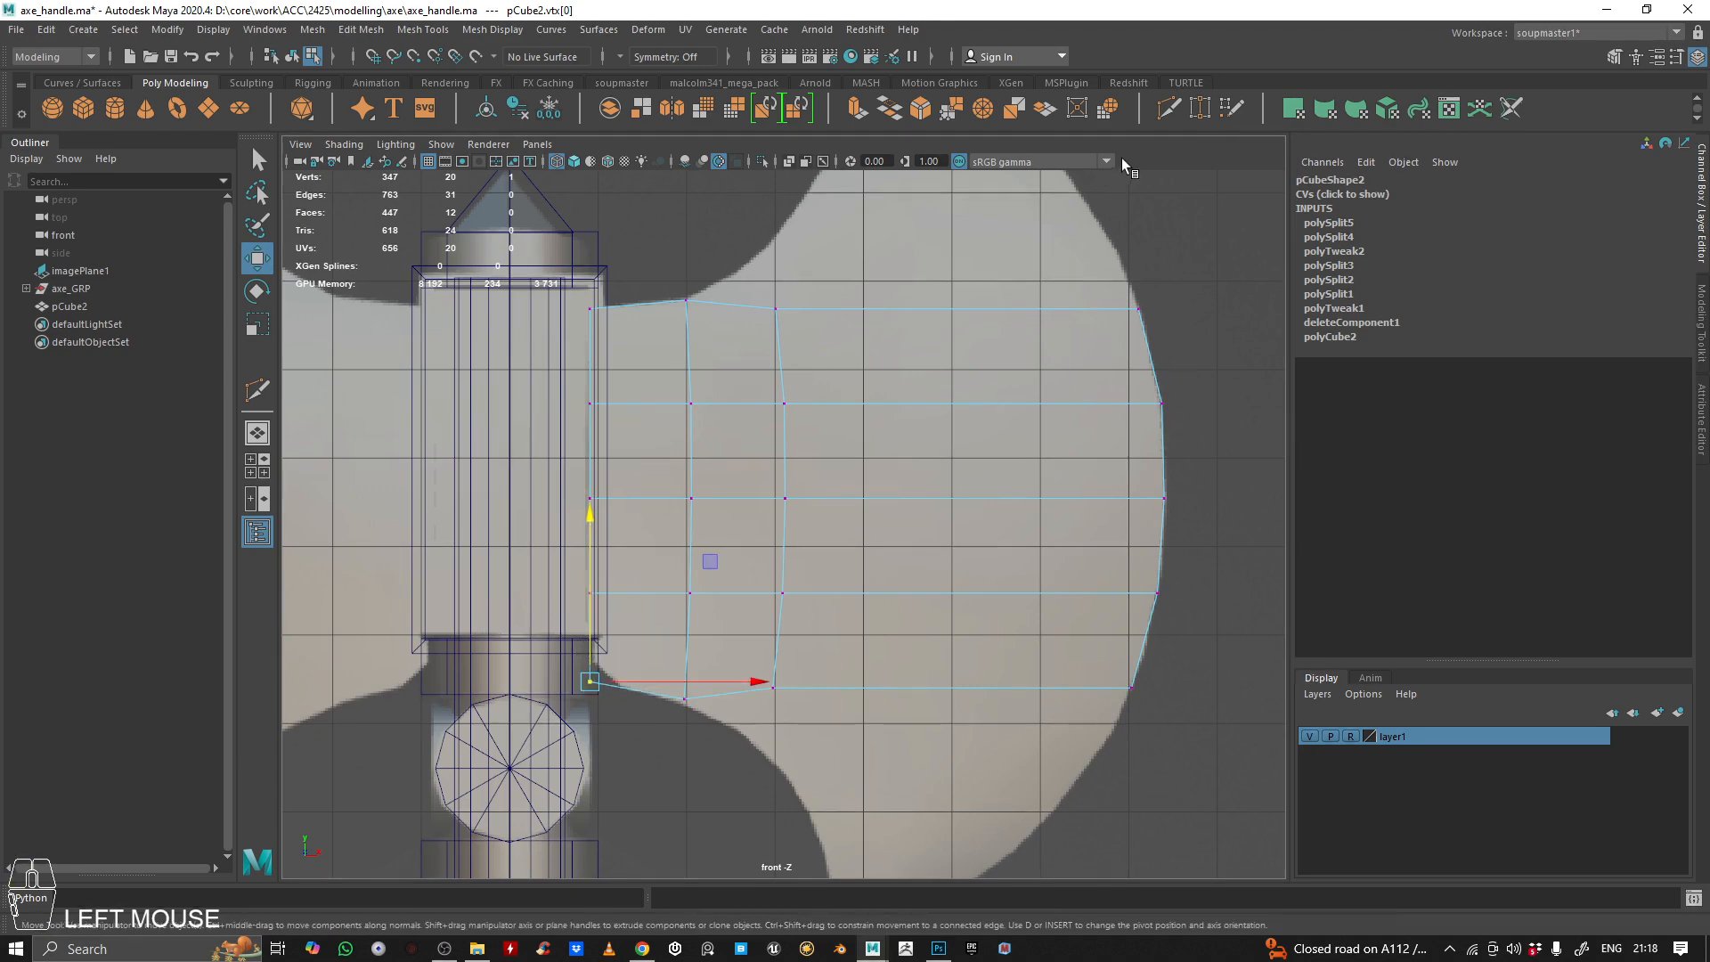
Examine the reference blade's upper horn against the plane's top edge to plan how the topology should continue
left_click(1168, 108)
middle_click_drag(901, 392, 766, 367, "alt")
scroll(813, 500, "up", 3)
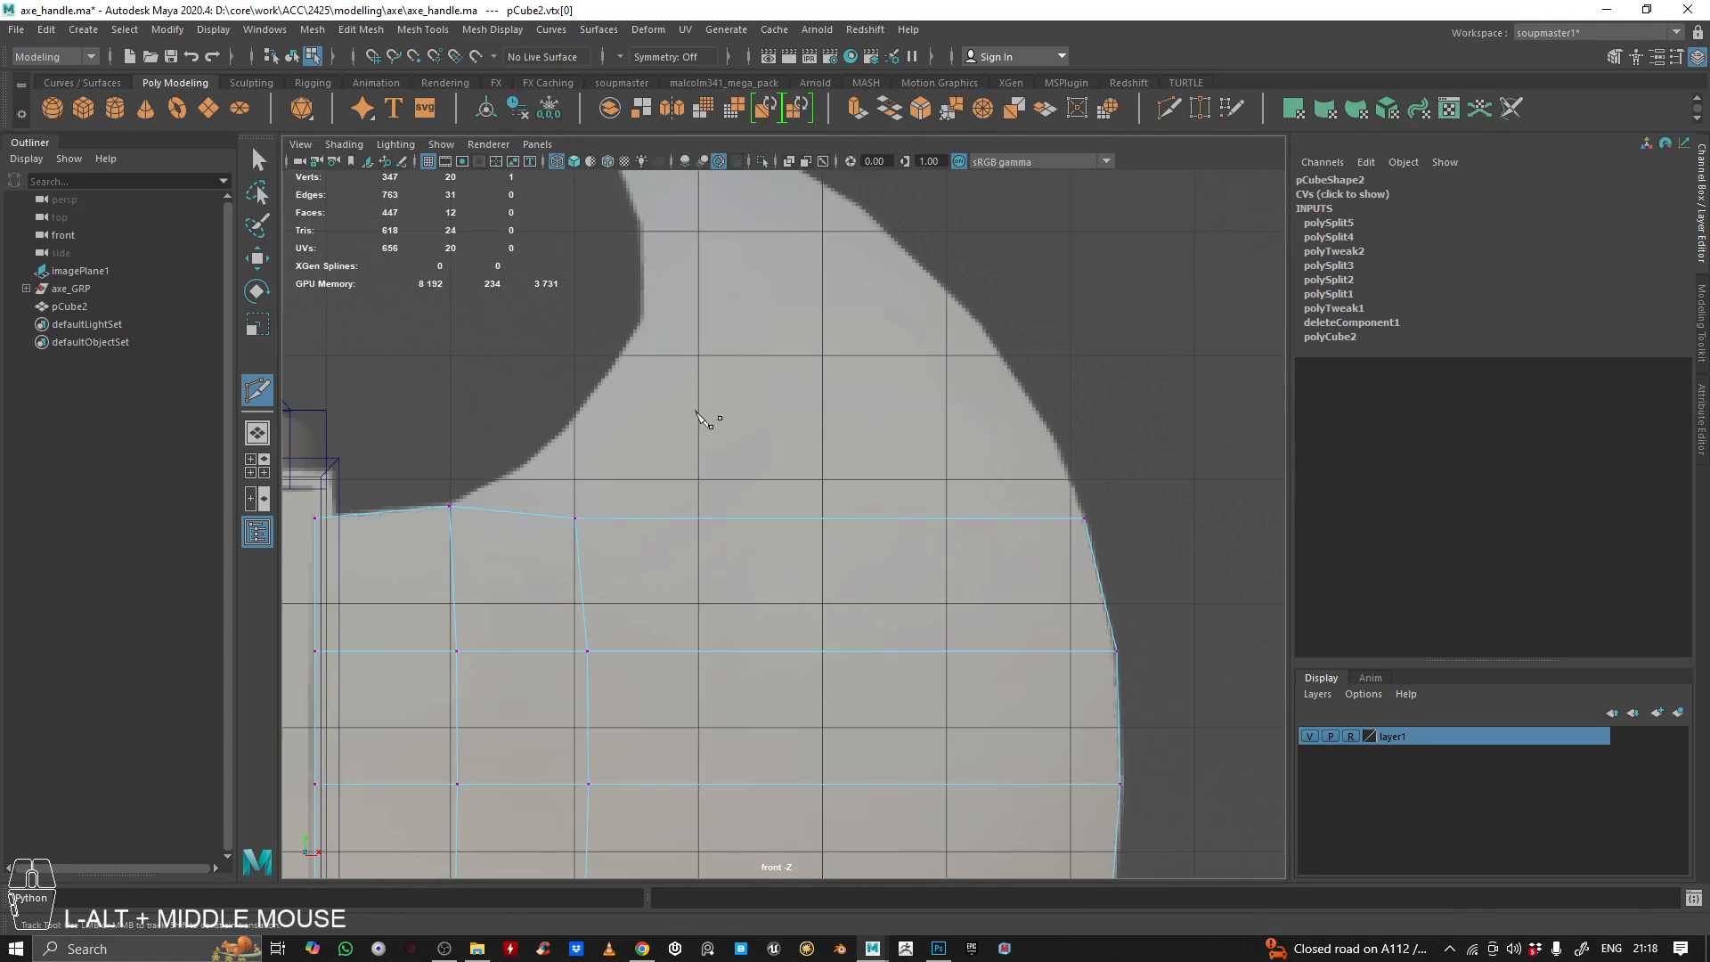
scroll(928, 344, "down", 5)
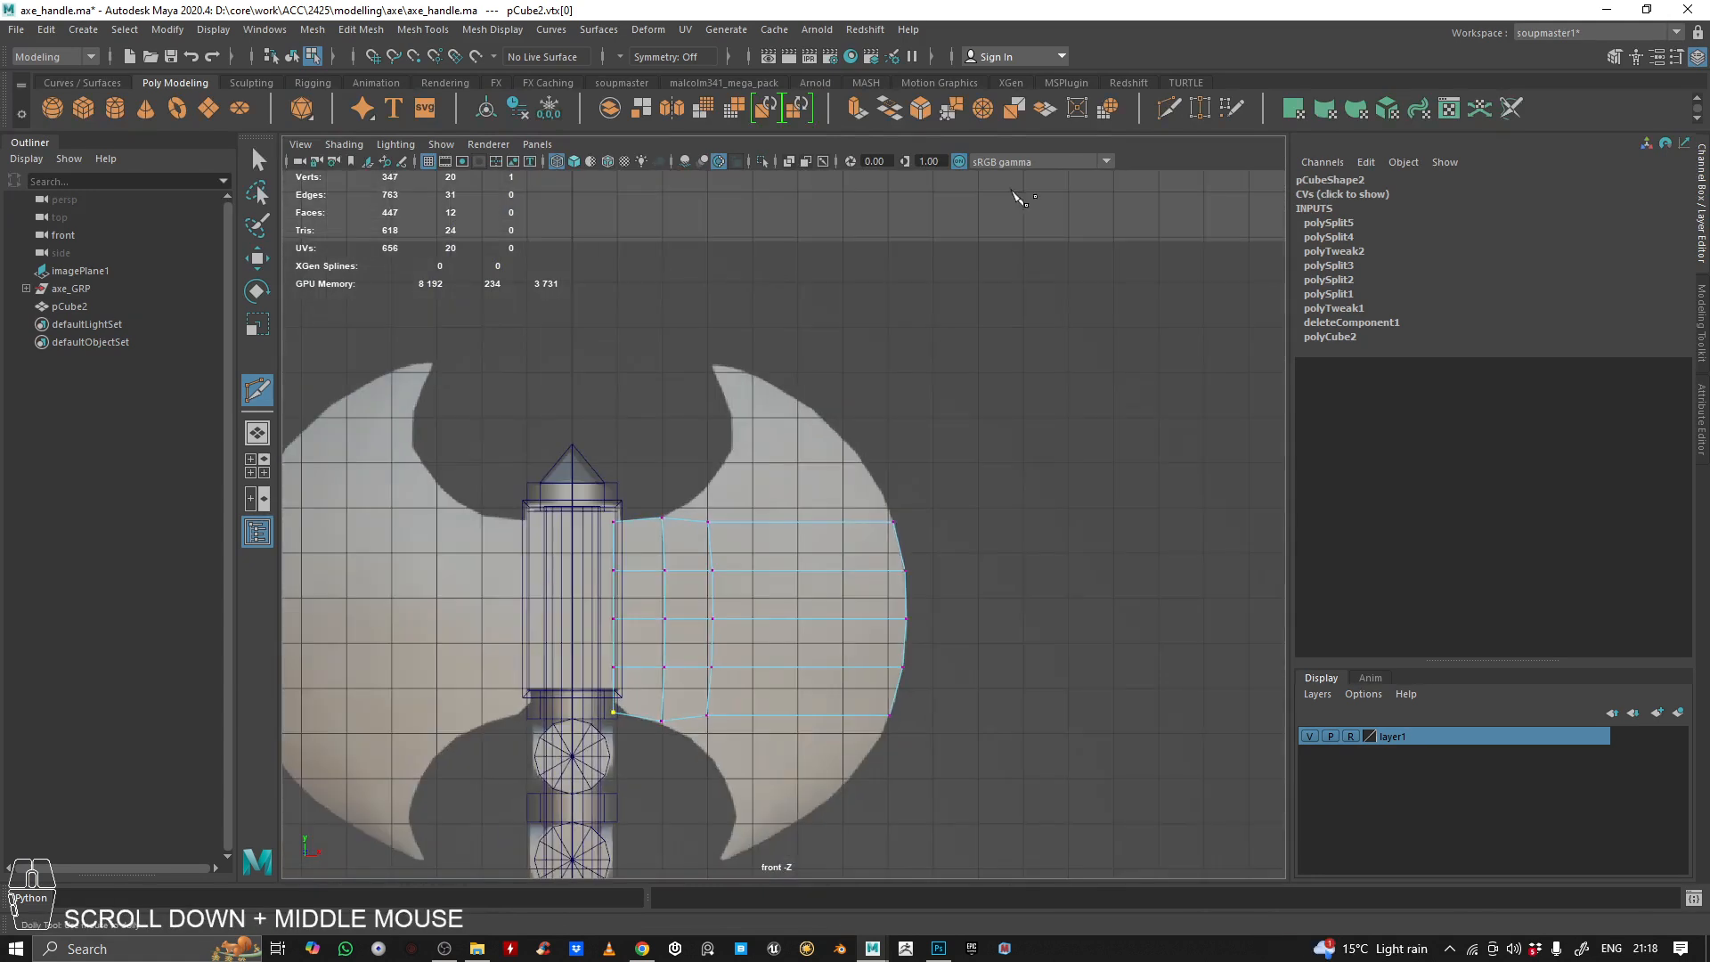
scroll(831, 507, "up", 3)
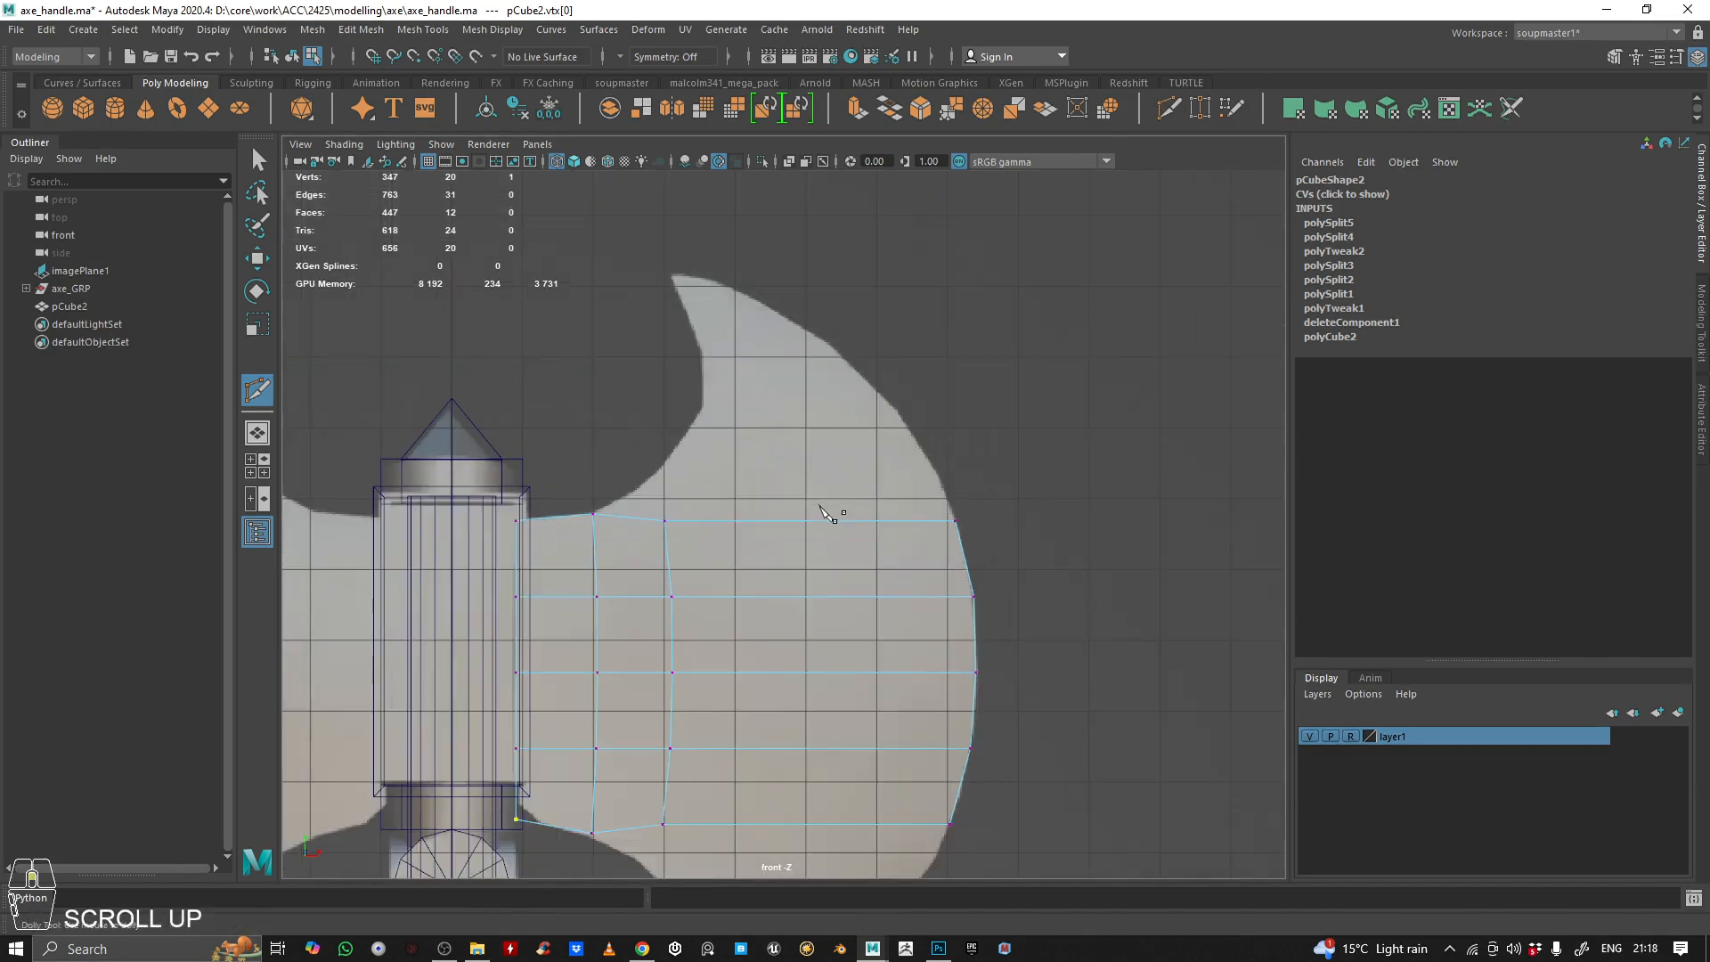
middle_click_drag(832, 507, 737, 409, "alt")
scroll(737, 409, "up", 2)
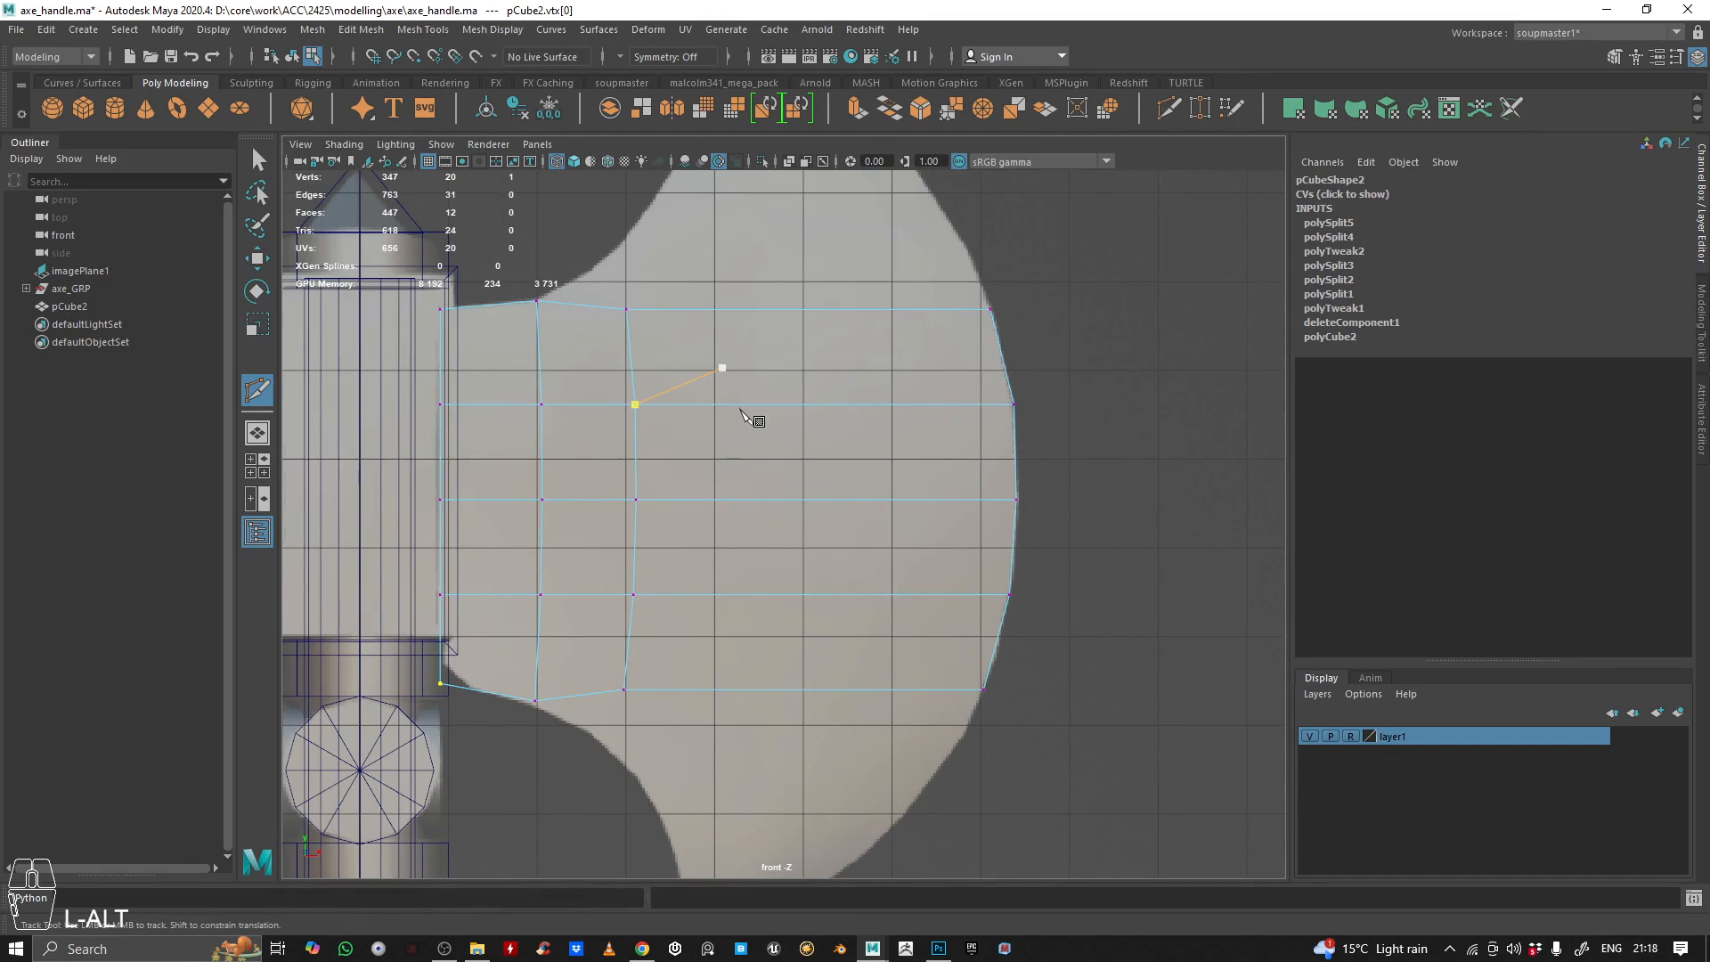
scroll(762, 397, "down", 5)
middle_click_drag(954, 407, 912, 482, "alt")
scroll(733, 511, "up", 3)
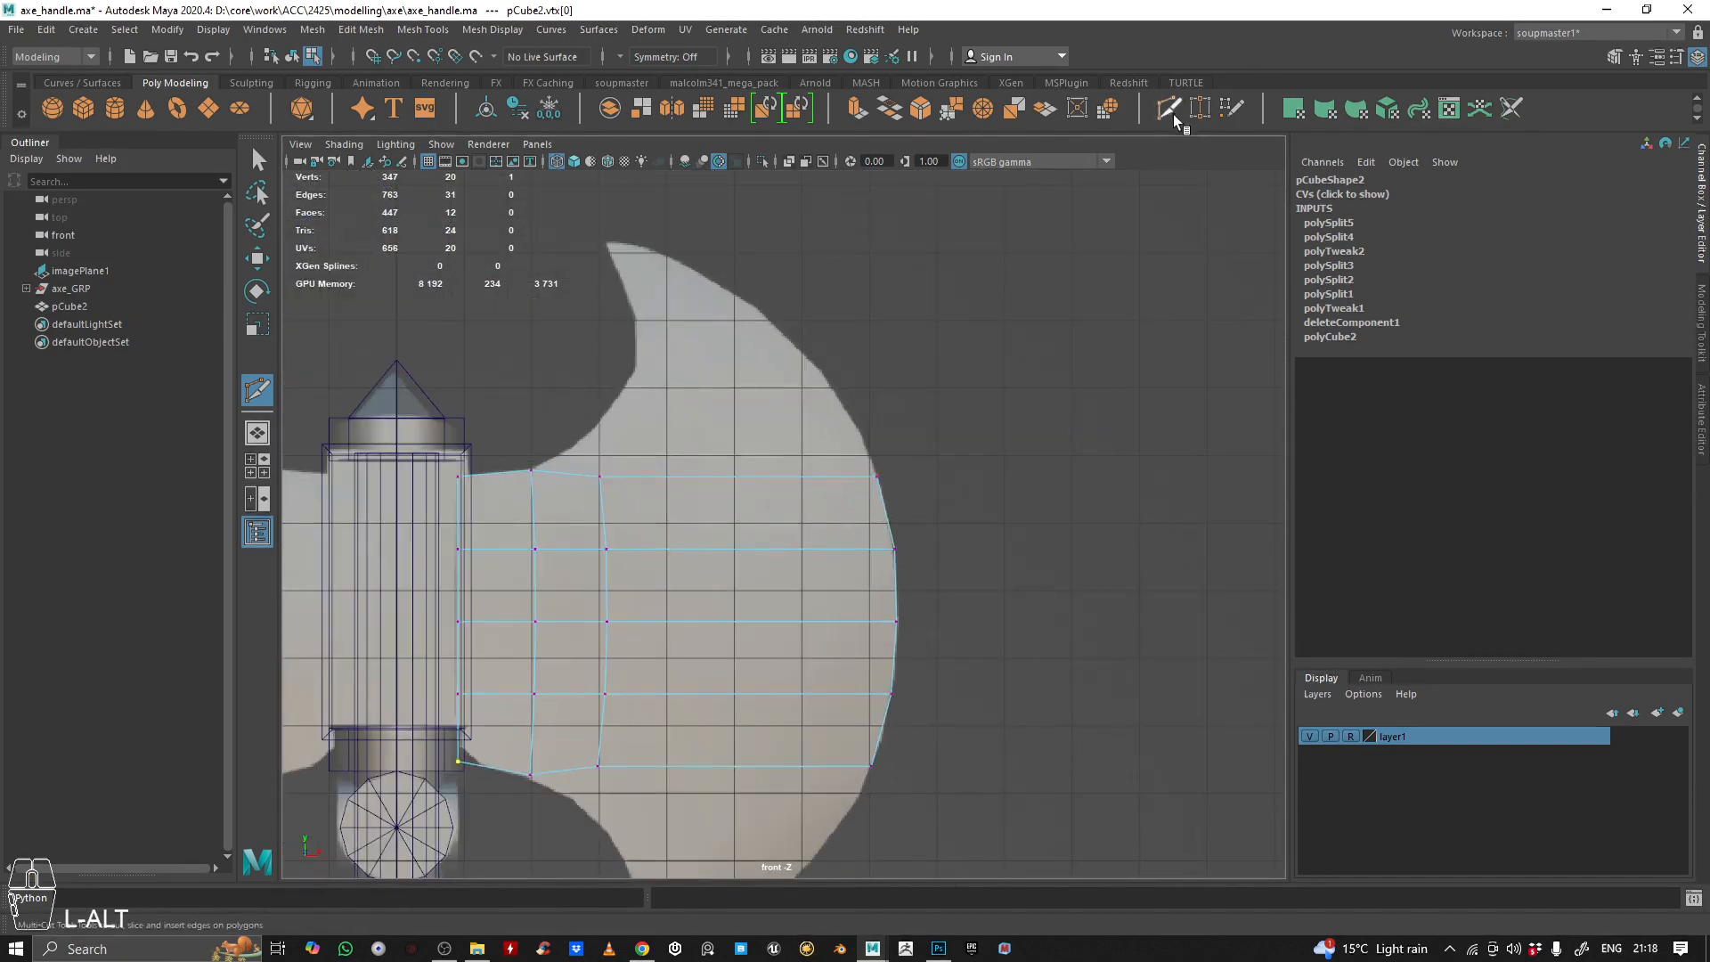
scroll(730, 439, "up", 2)
scroll(738, 448, "down", 2)
scroll(822, 409, "up", 1)
scroll(832, 374, "down", 3)
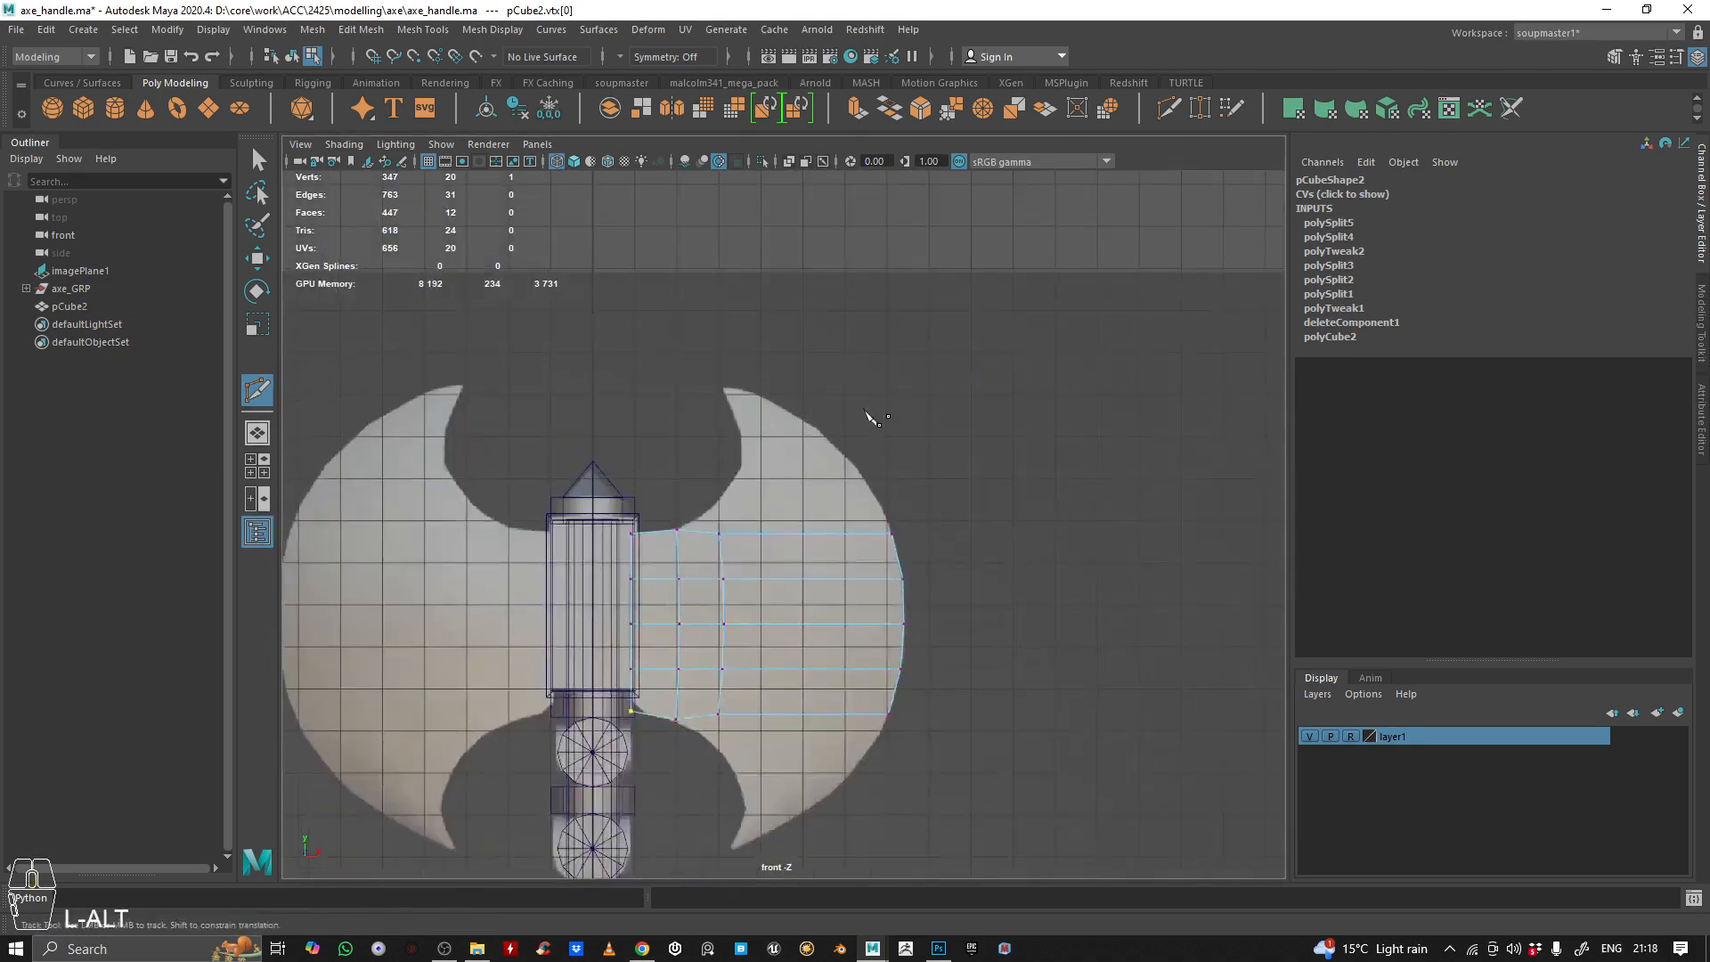
scroll(871, 413, "up", 3)
scroll(772, 505, "up", 2)
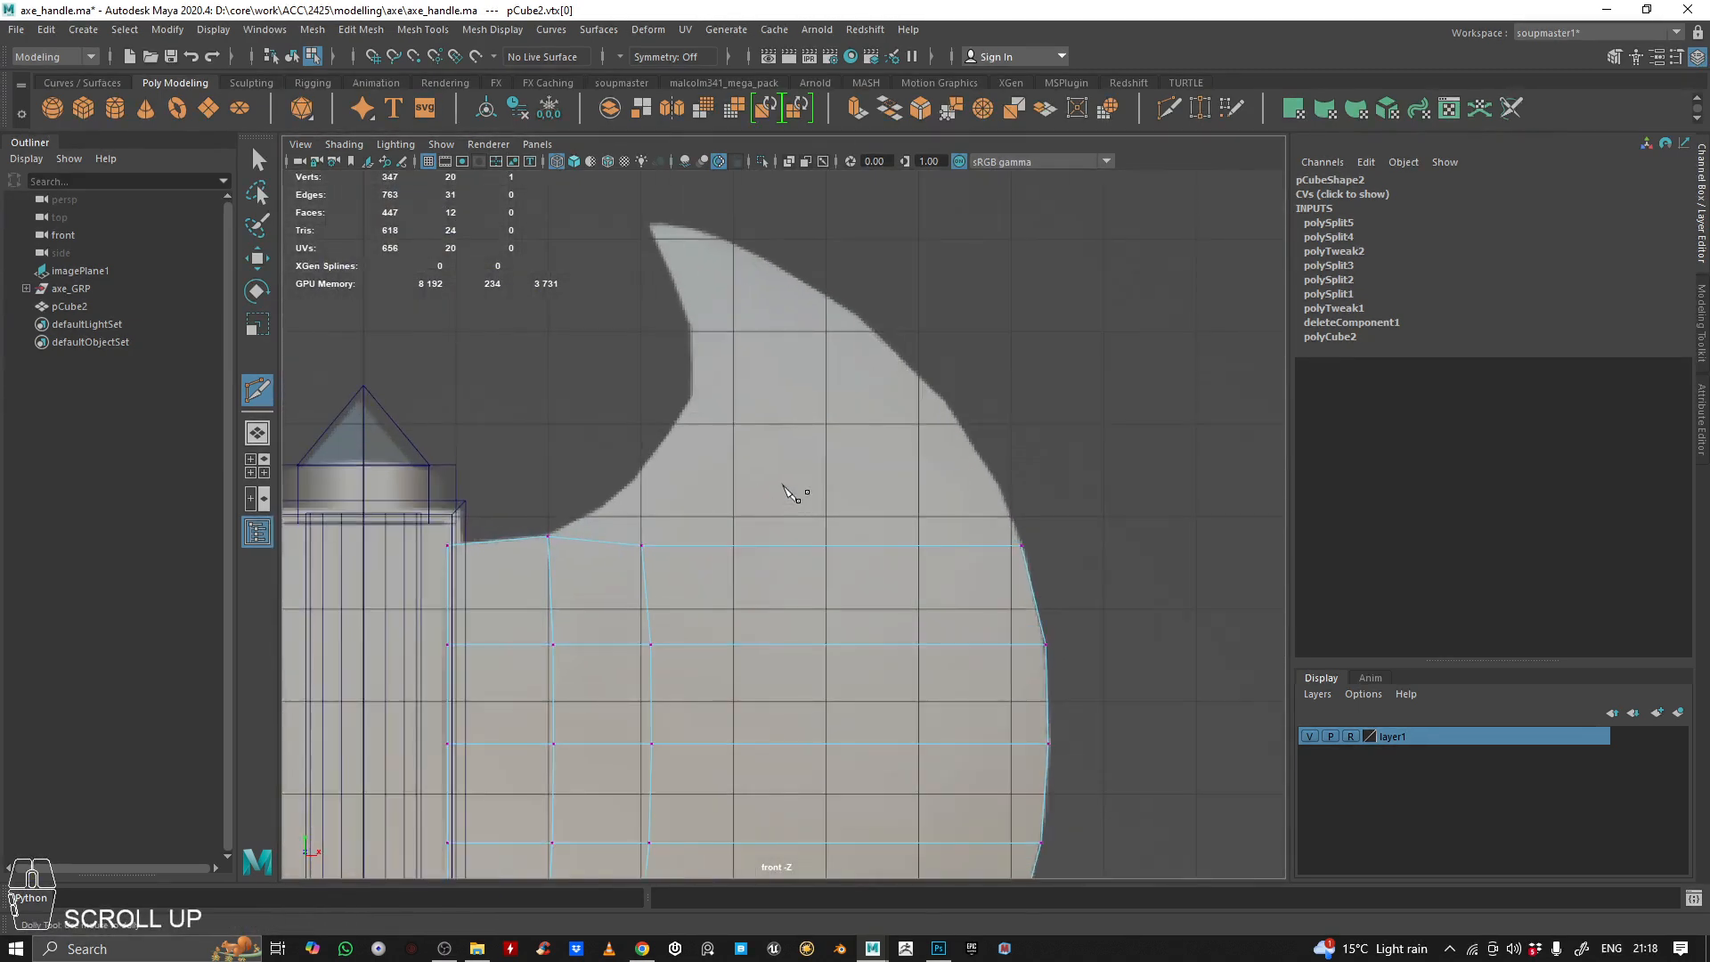
scroll(792, 495, "down", 3)
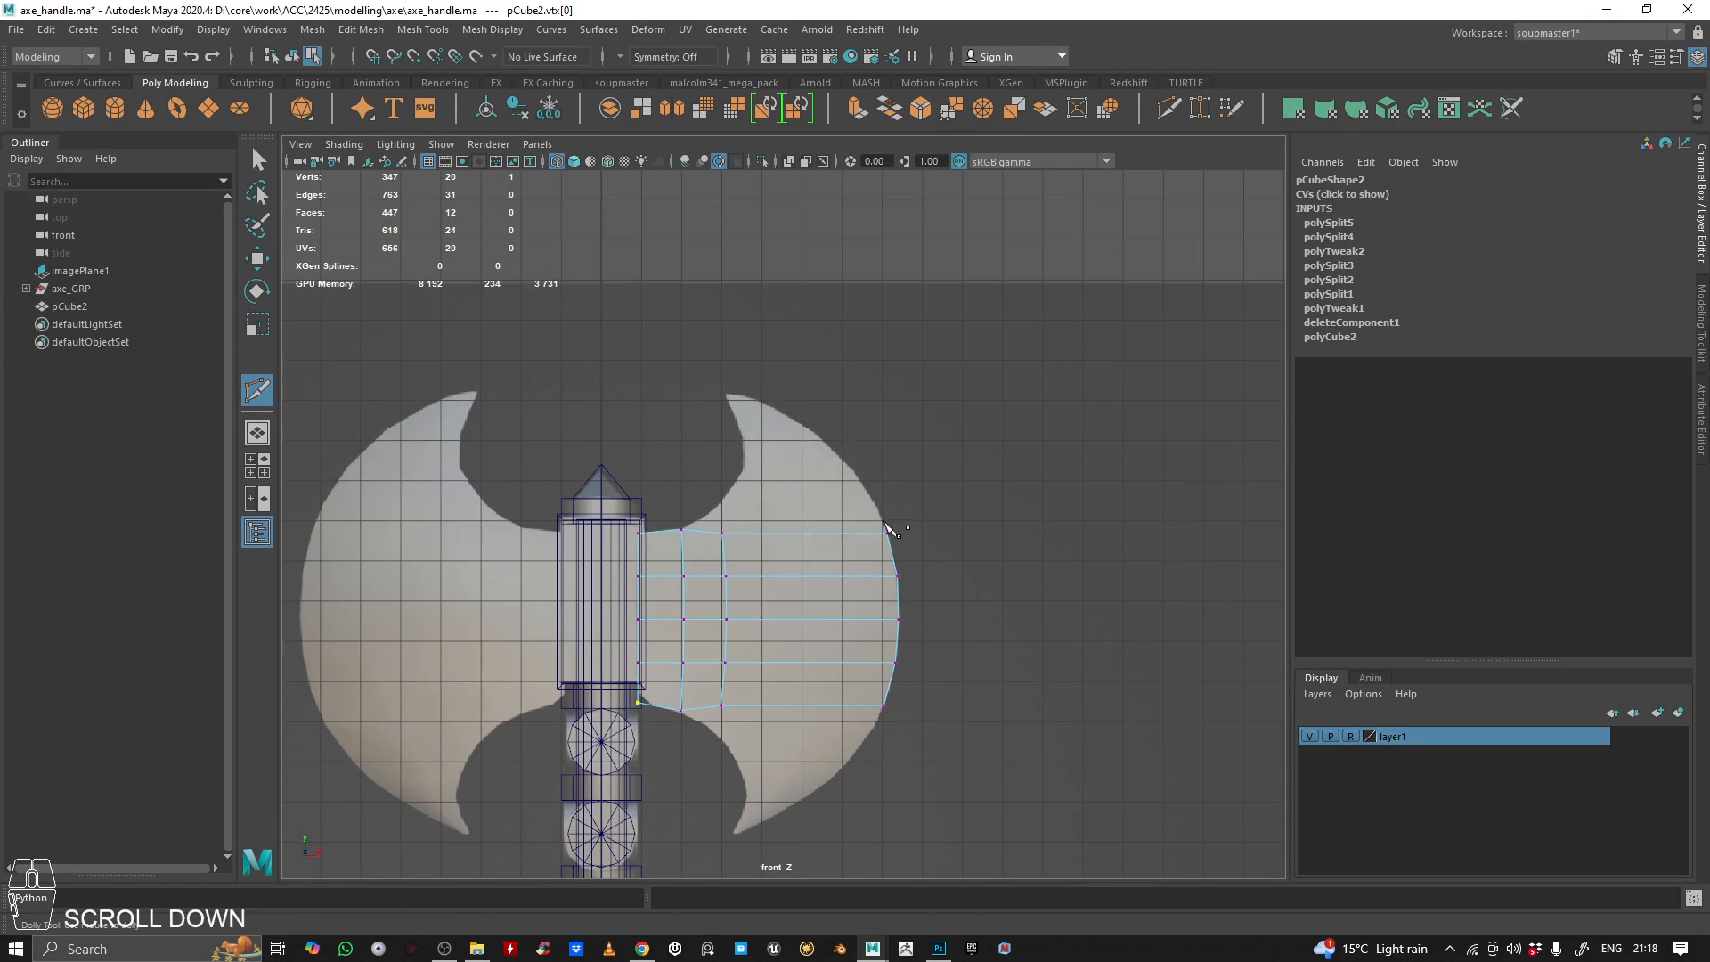
scroll(782, 477, "up", 3)
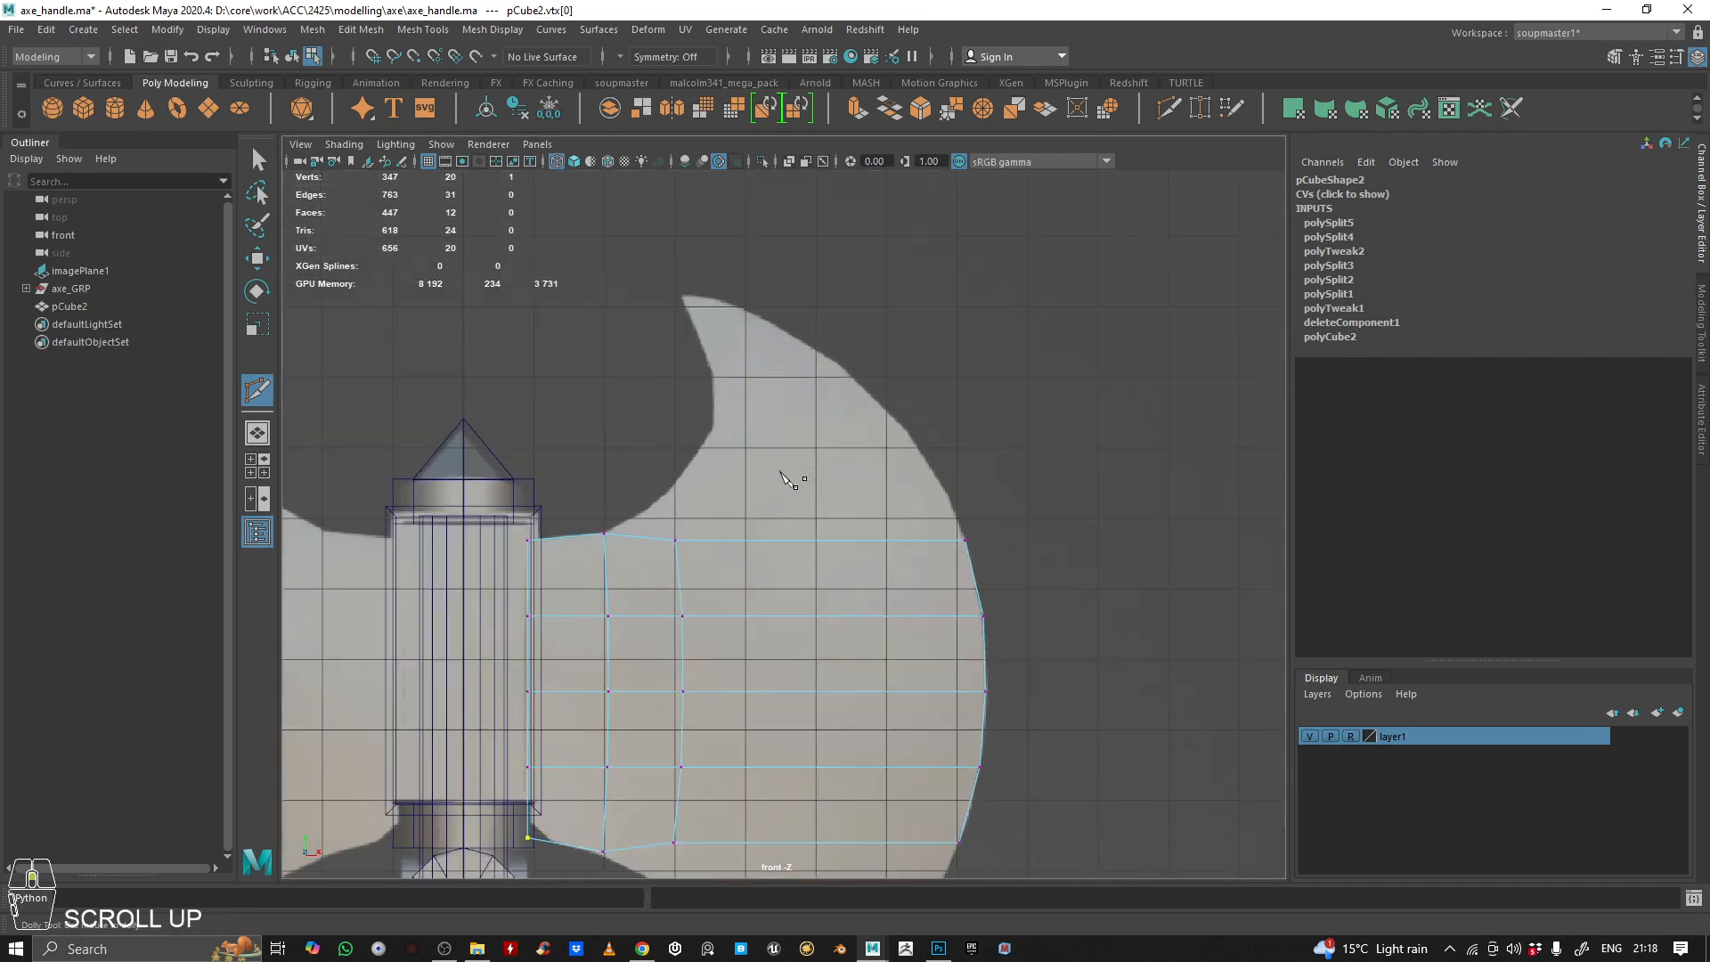
middle_click_drag(802, 472, 783, 439, "alt")
scroll(789, 446, "up", 2)
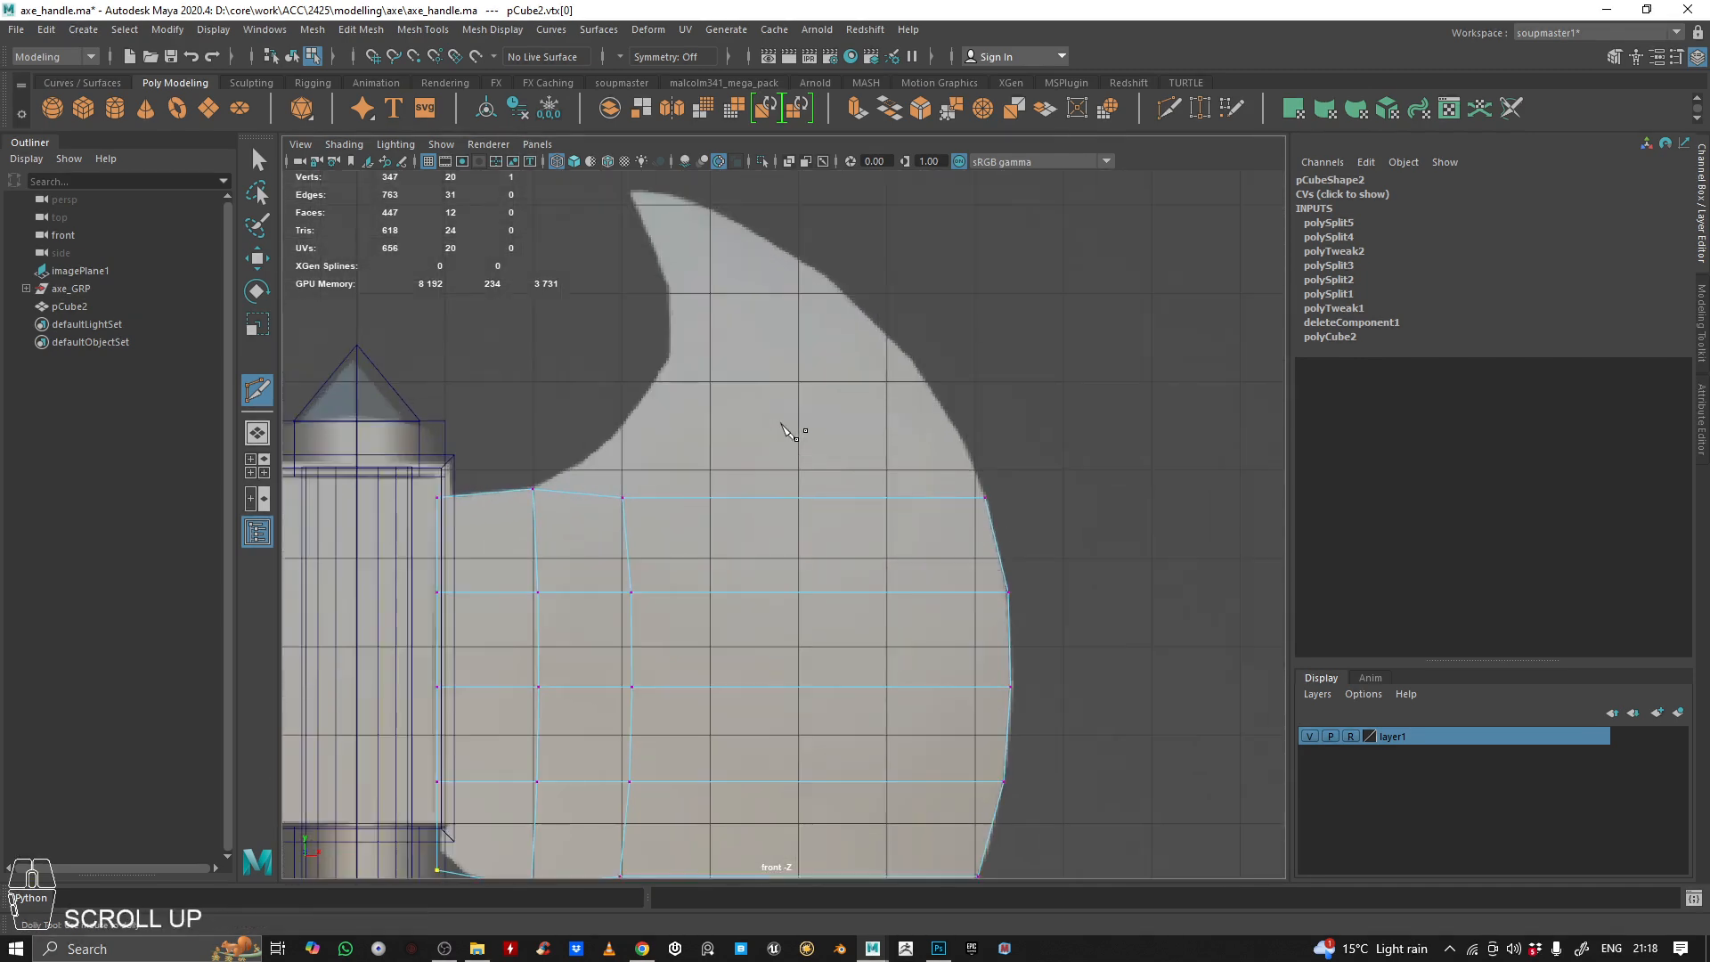
Extrude the plane's two outer top edges and raise them to the height of the reference horn's tip
key("q")
right_click_drag(917, 336, 916, 290)
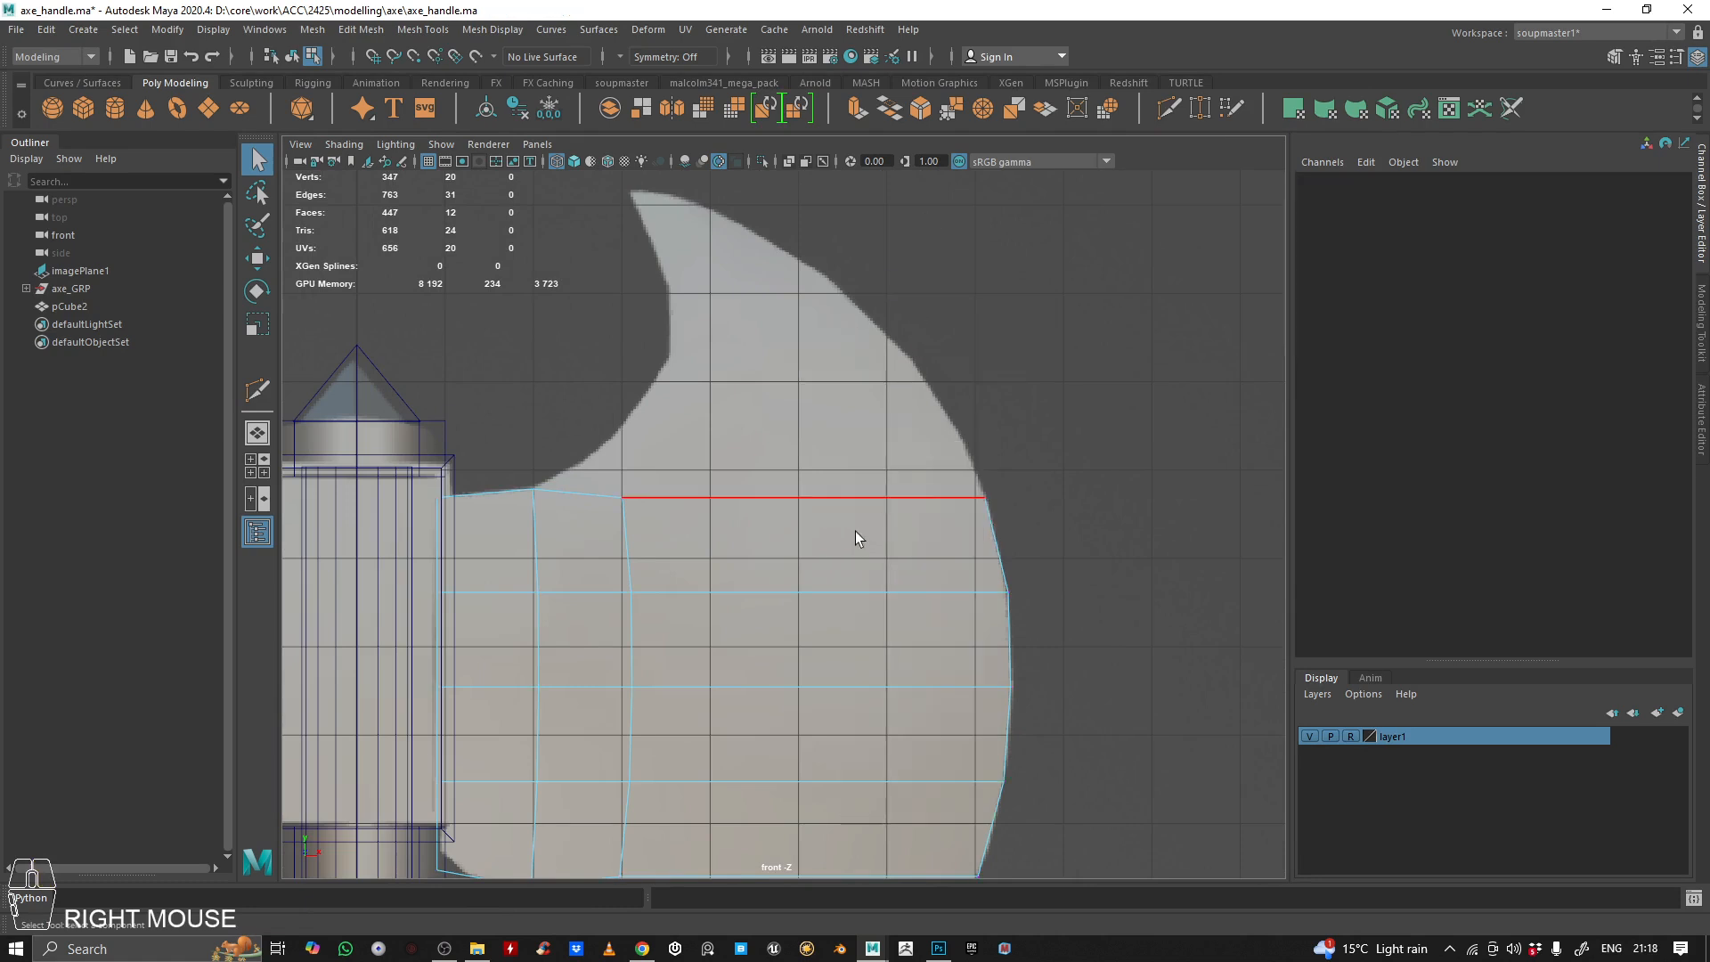
left_click(846, 523)
left_click(565, 504, "shift")
mouse_move(723, 324)
right_mouse_down("shift")
mouse_move(724, 296)
mouse_move(729, 351)
right_mouse_up("shift")
left_click(775, 496)
left_click(592, 487, "shift")
right_click_drag(773, 422, 751, 434, "alt")
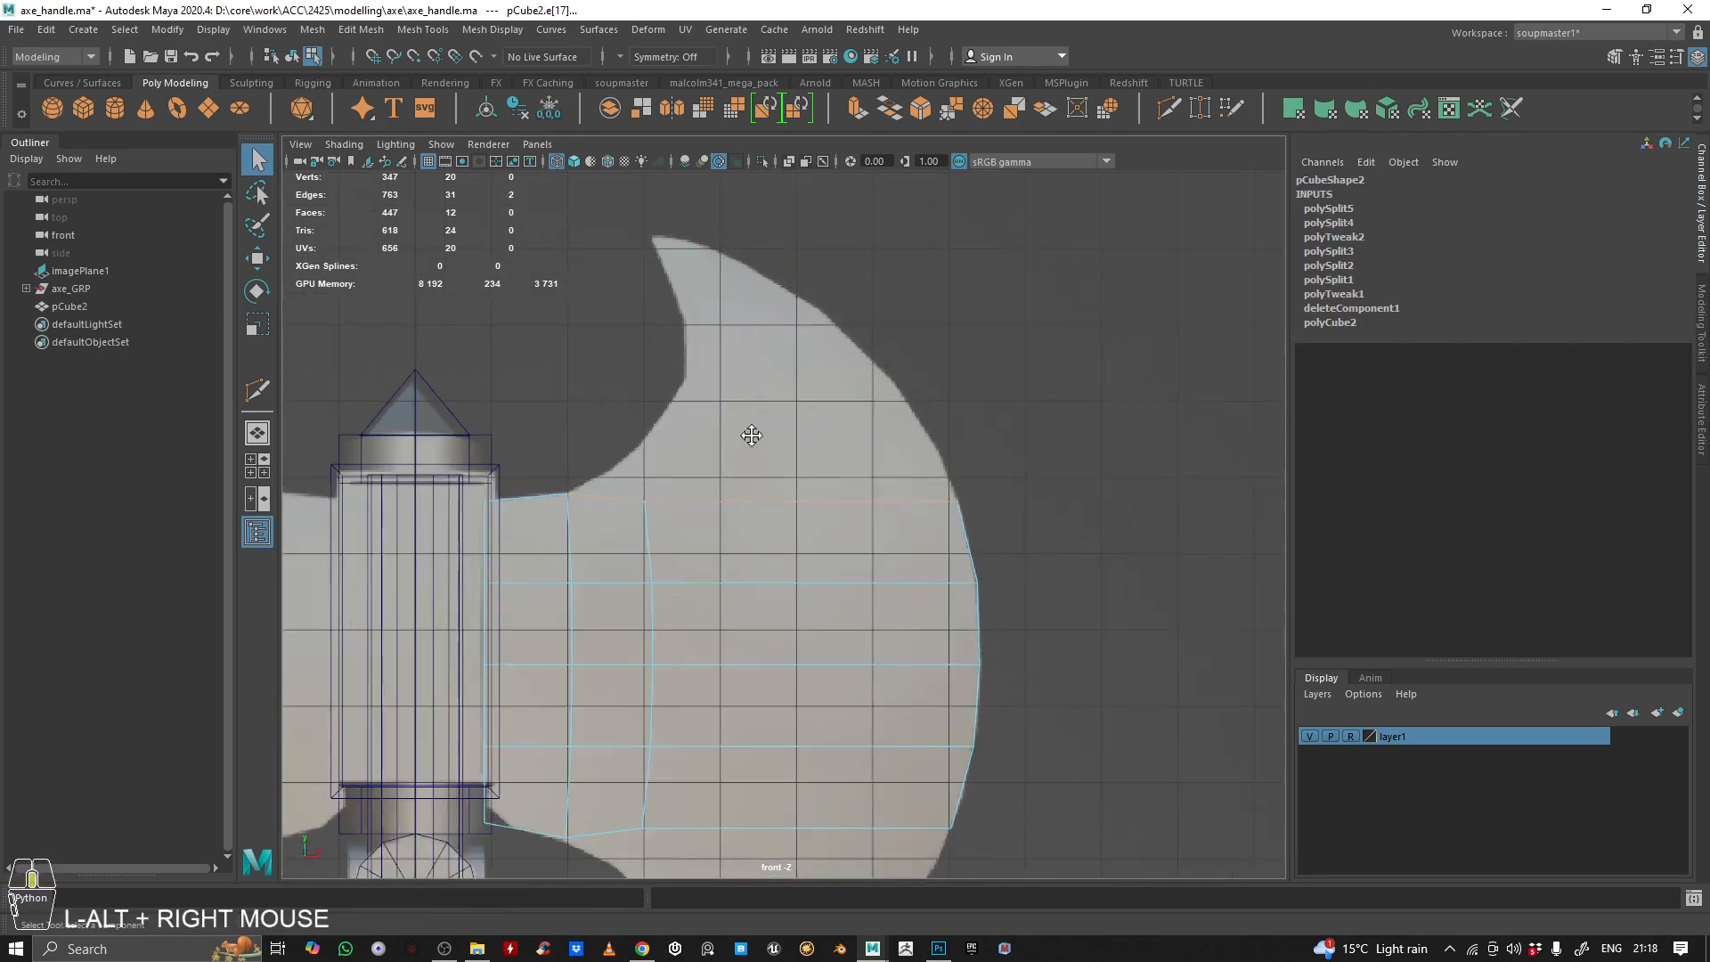
middle_click_drag(752, 434, 753, 469, "alt")
left_click(856, 109)
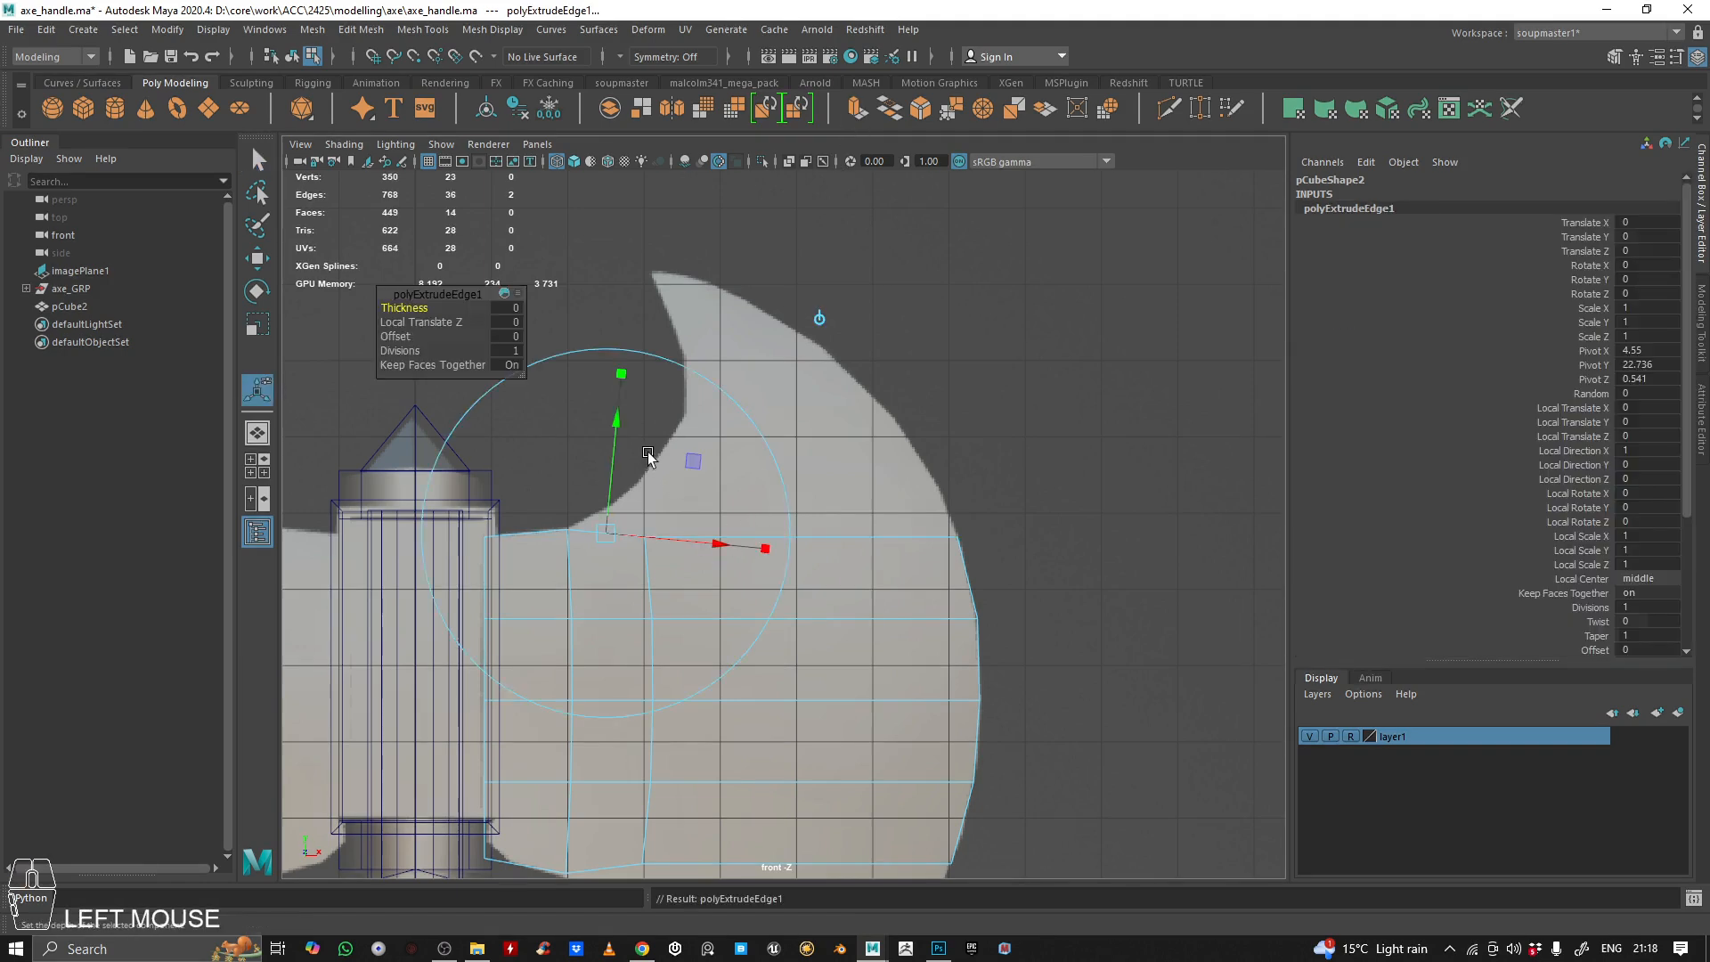
key("w")
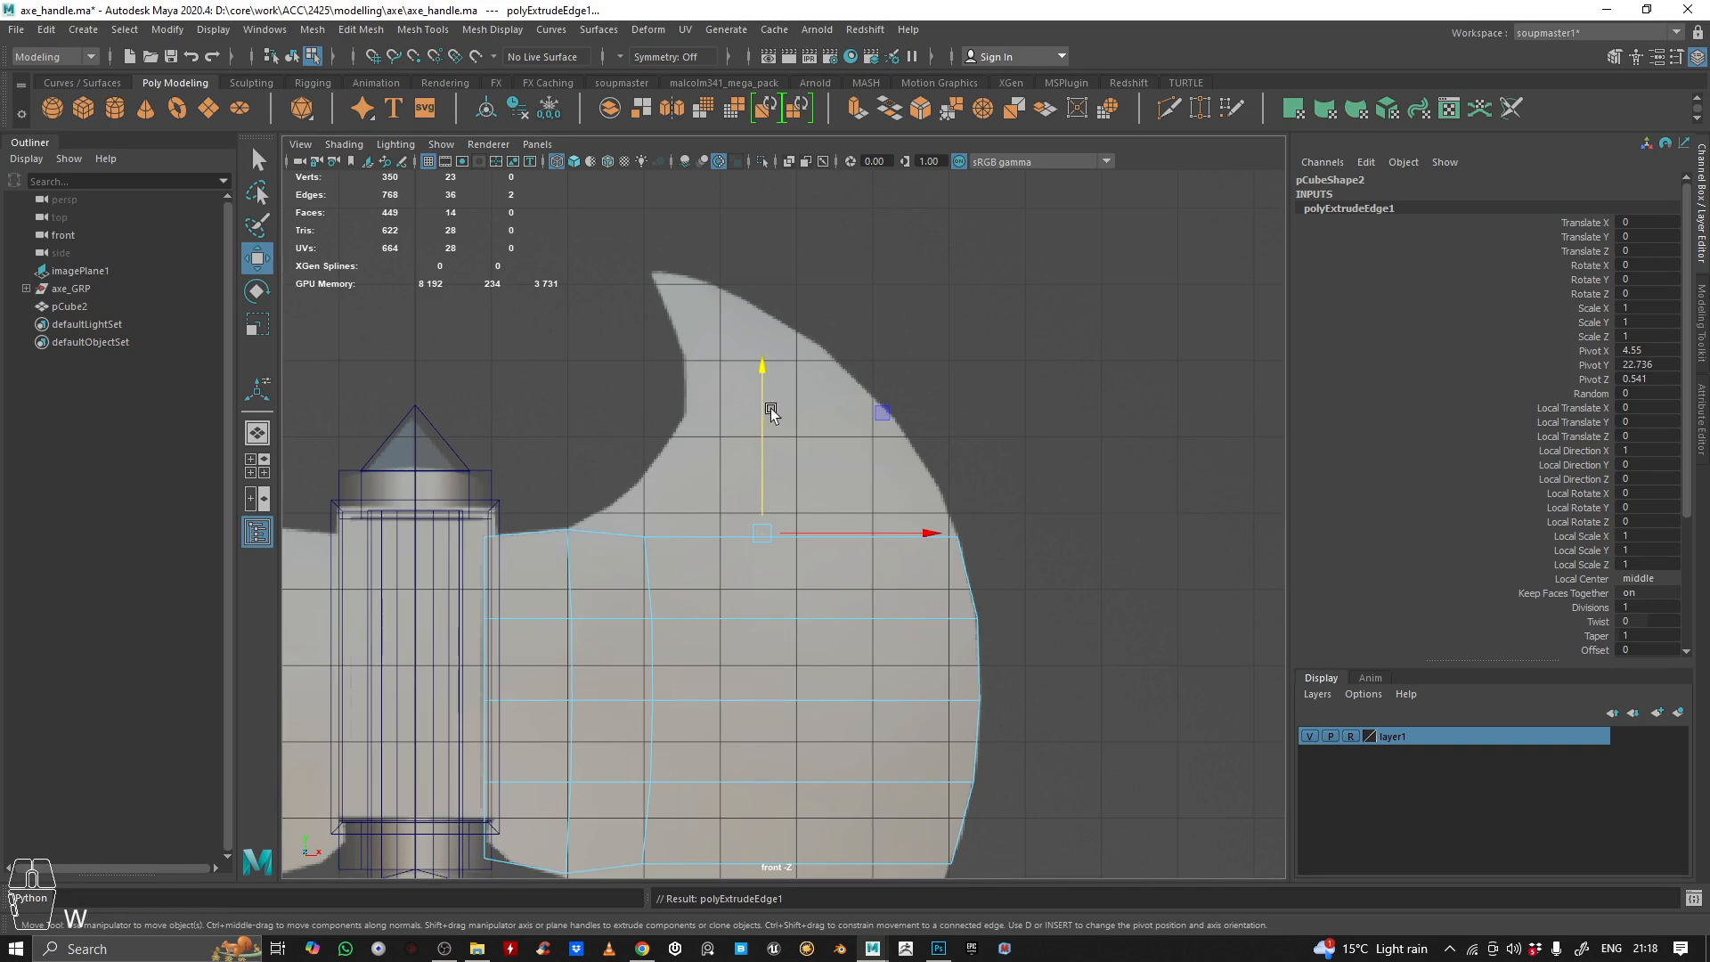
left_click_drag(771, 413, 768, 152)
scroll(723, 381, "up", 3)
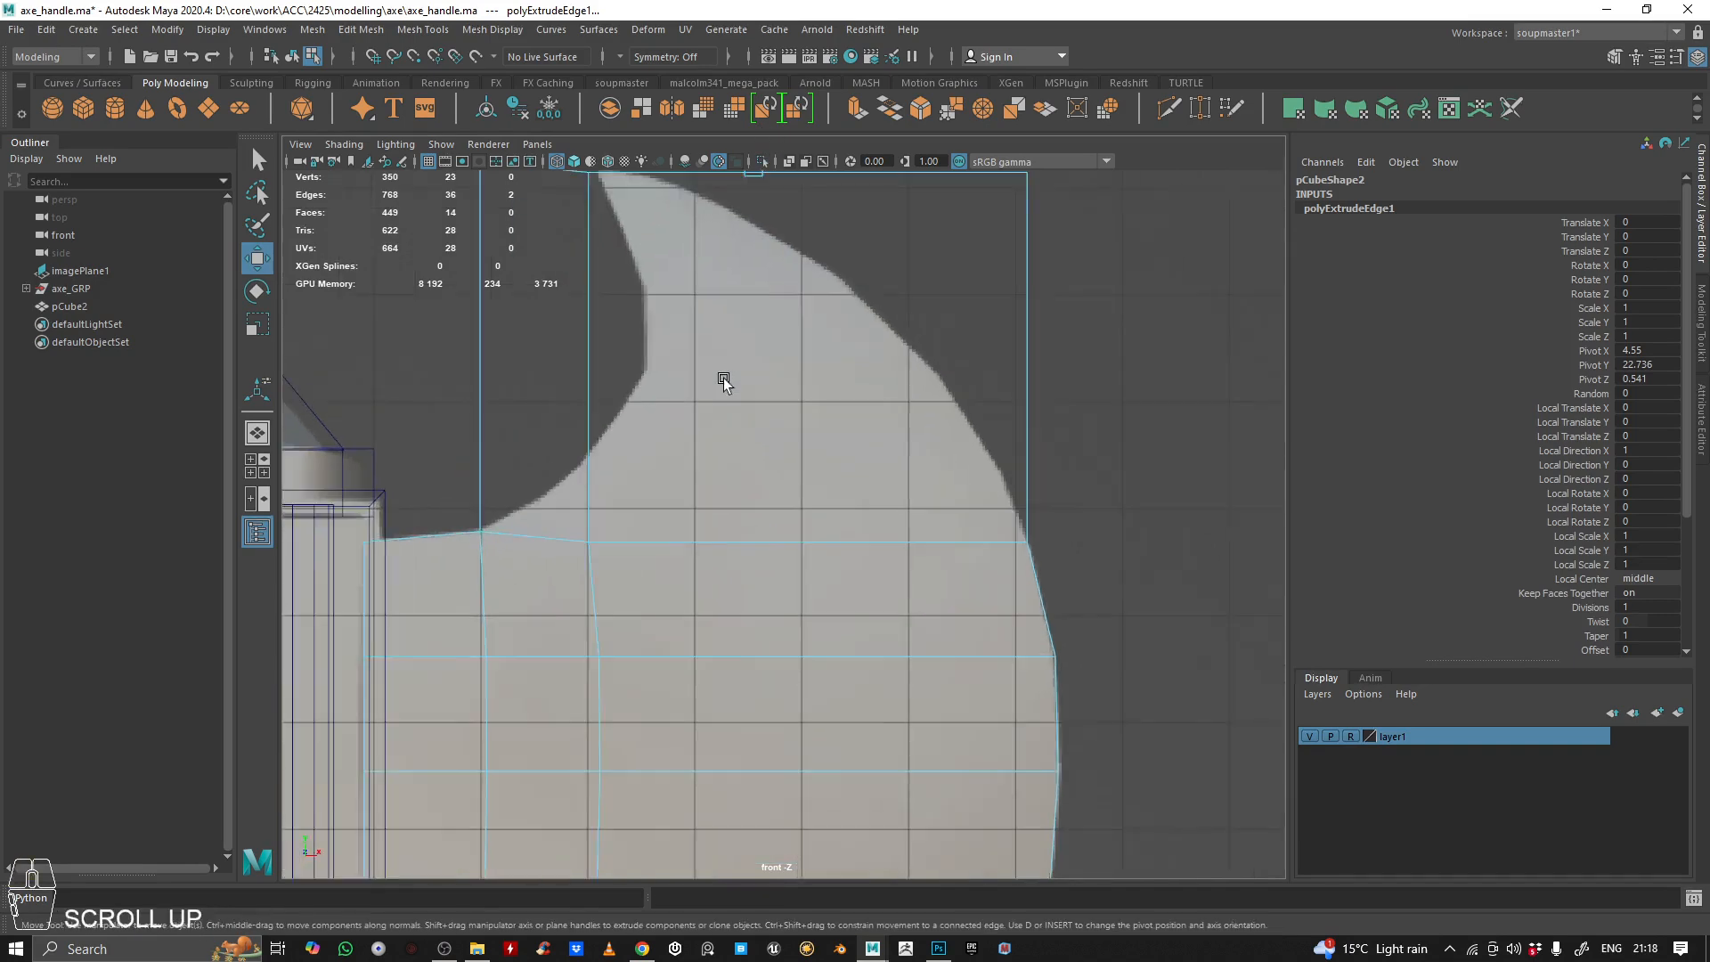
middle_click_drag(723, 382, 777, 445, "alt")
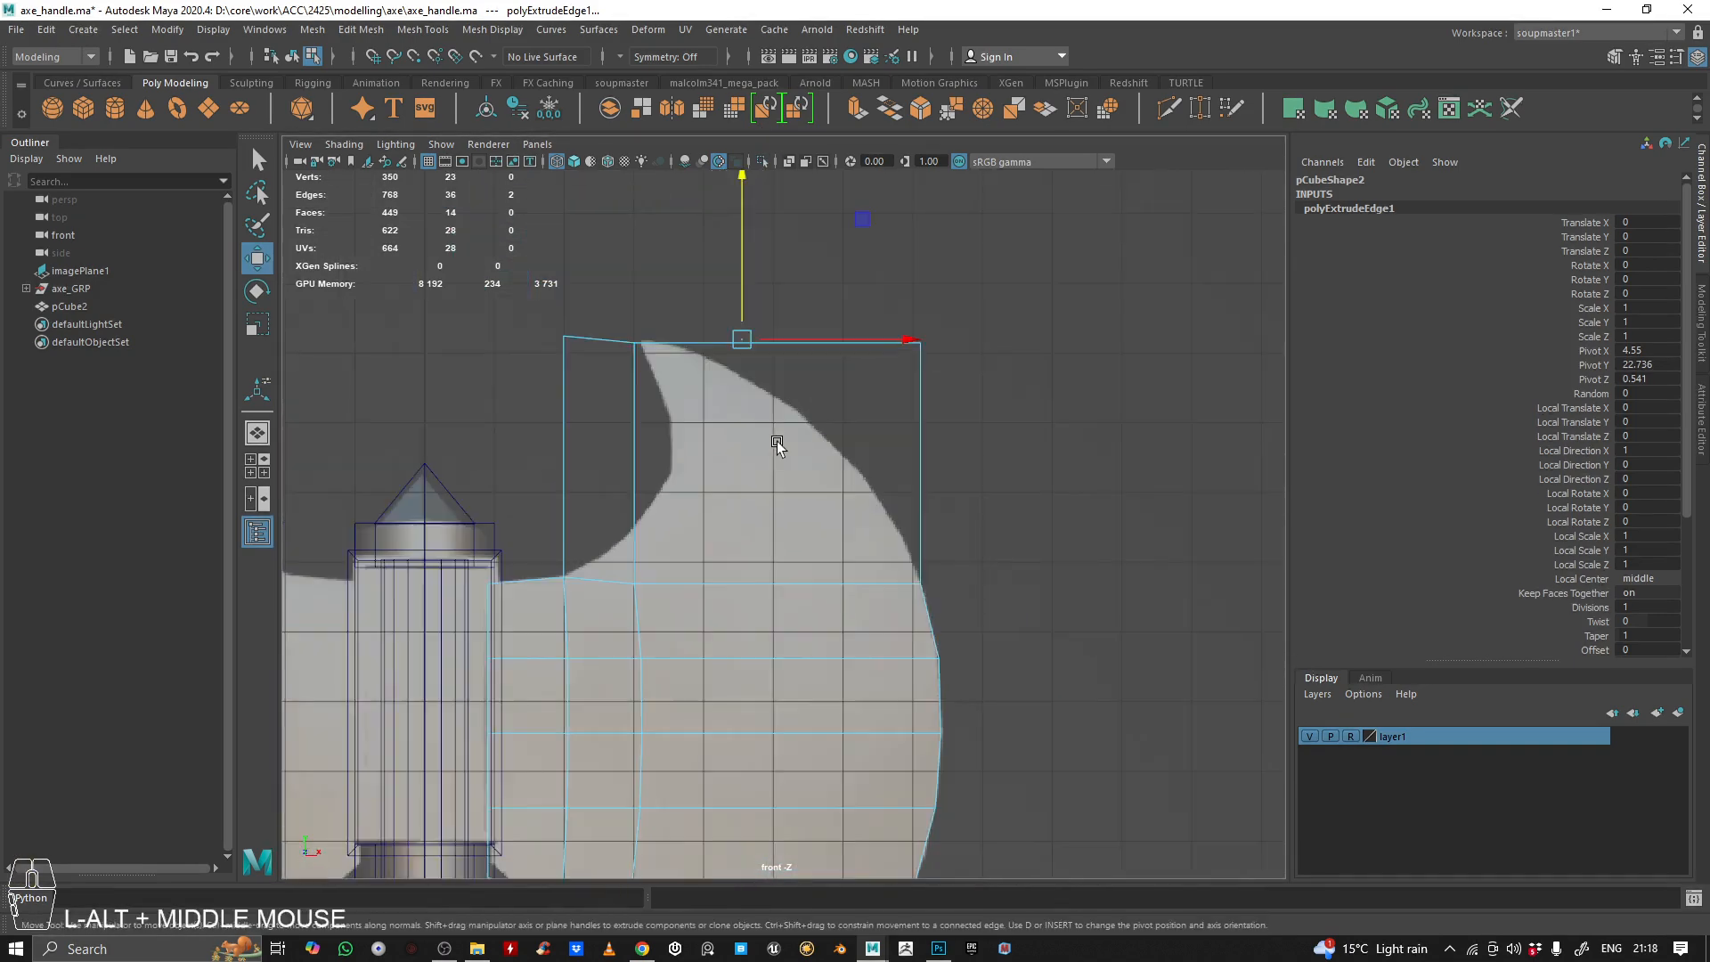
Adjust the height of the extruded strip's middle and outer top vertices to align with the reference horn's tip
right_click_drag(820, 453, 1061, 313)
scroll(782, 297, "up", 3)
right_click_drag(810, 305, 549, 230)
left_click(569, 312)
left_click_drag(1087, 365, 1088, 366)
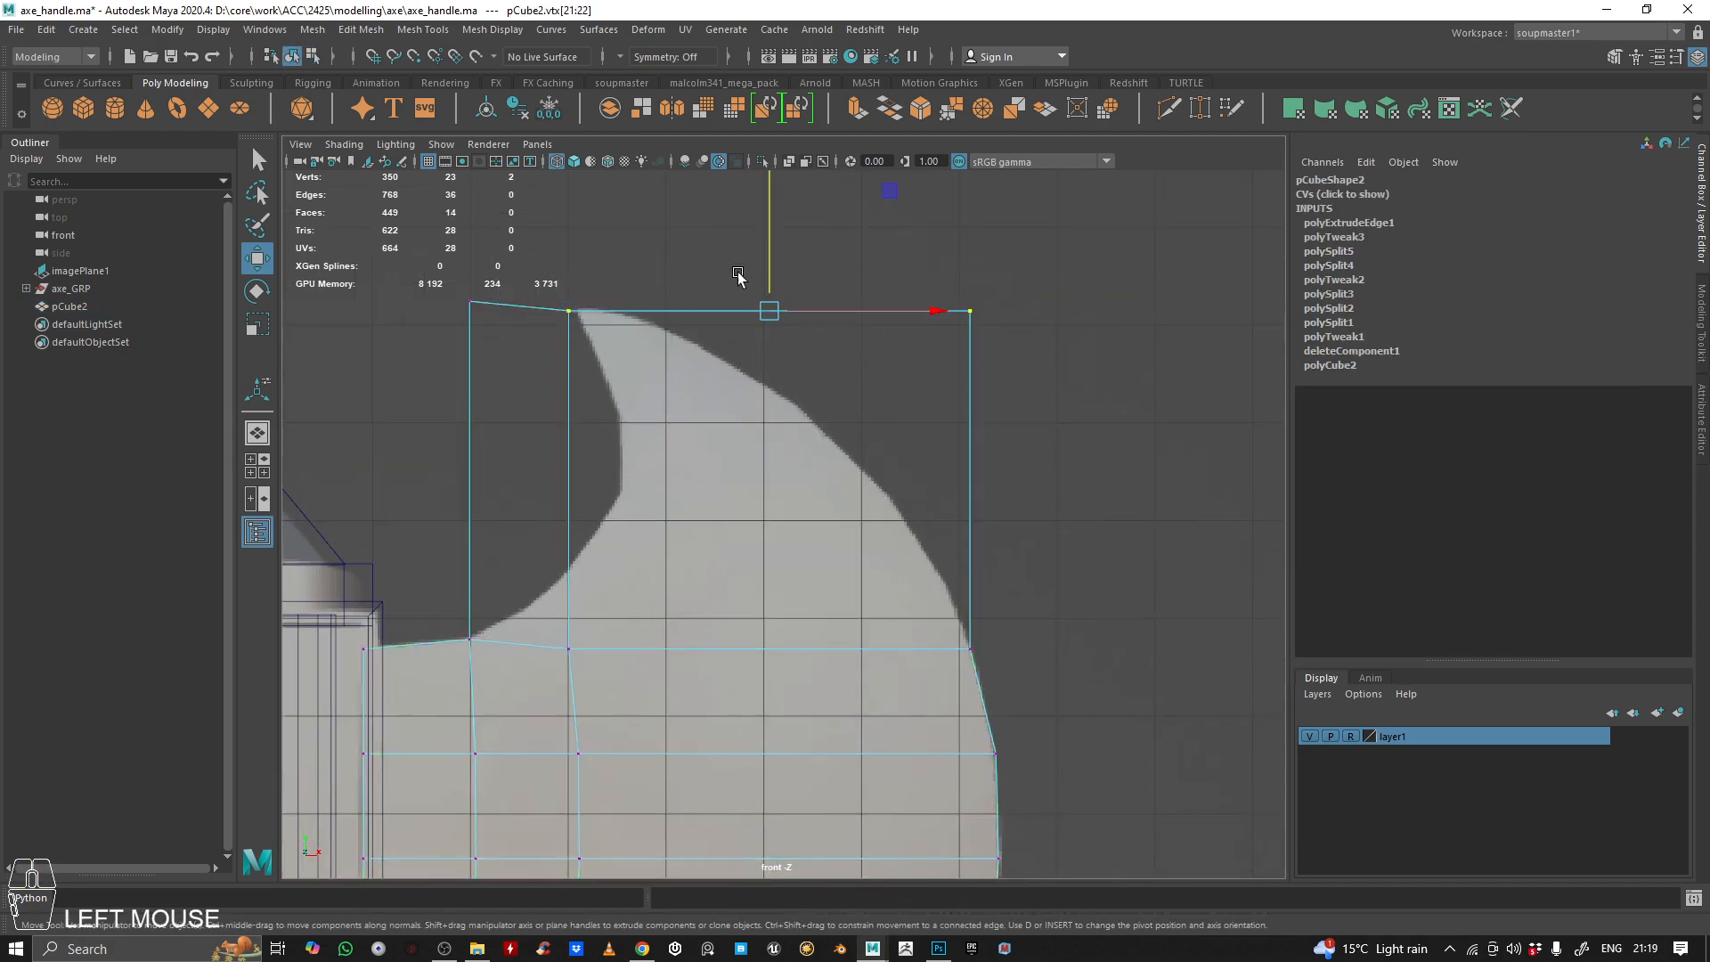
right_click_drag(768, 284, 813, 332)
middle_click_drag(931, 463, 923, 451, "alt")
Use Multi-Cut to insert three horizontal edges across the extruded strip, dividing it into four rows
left_click(1166, 108)
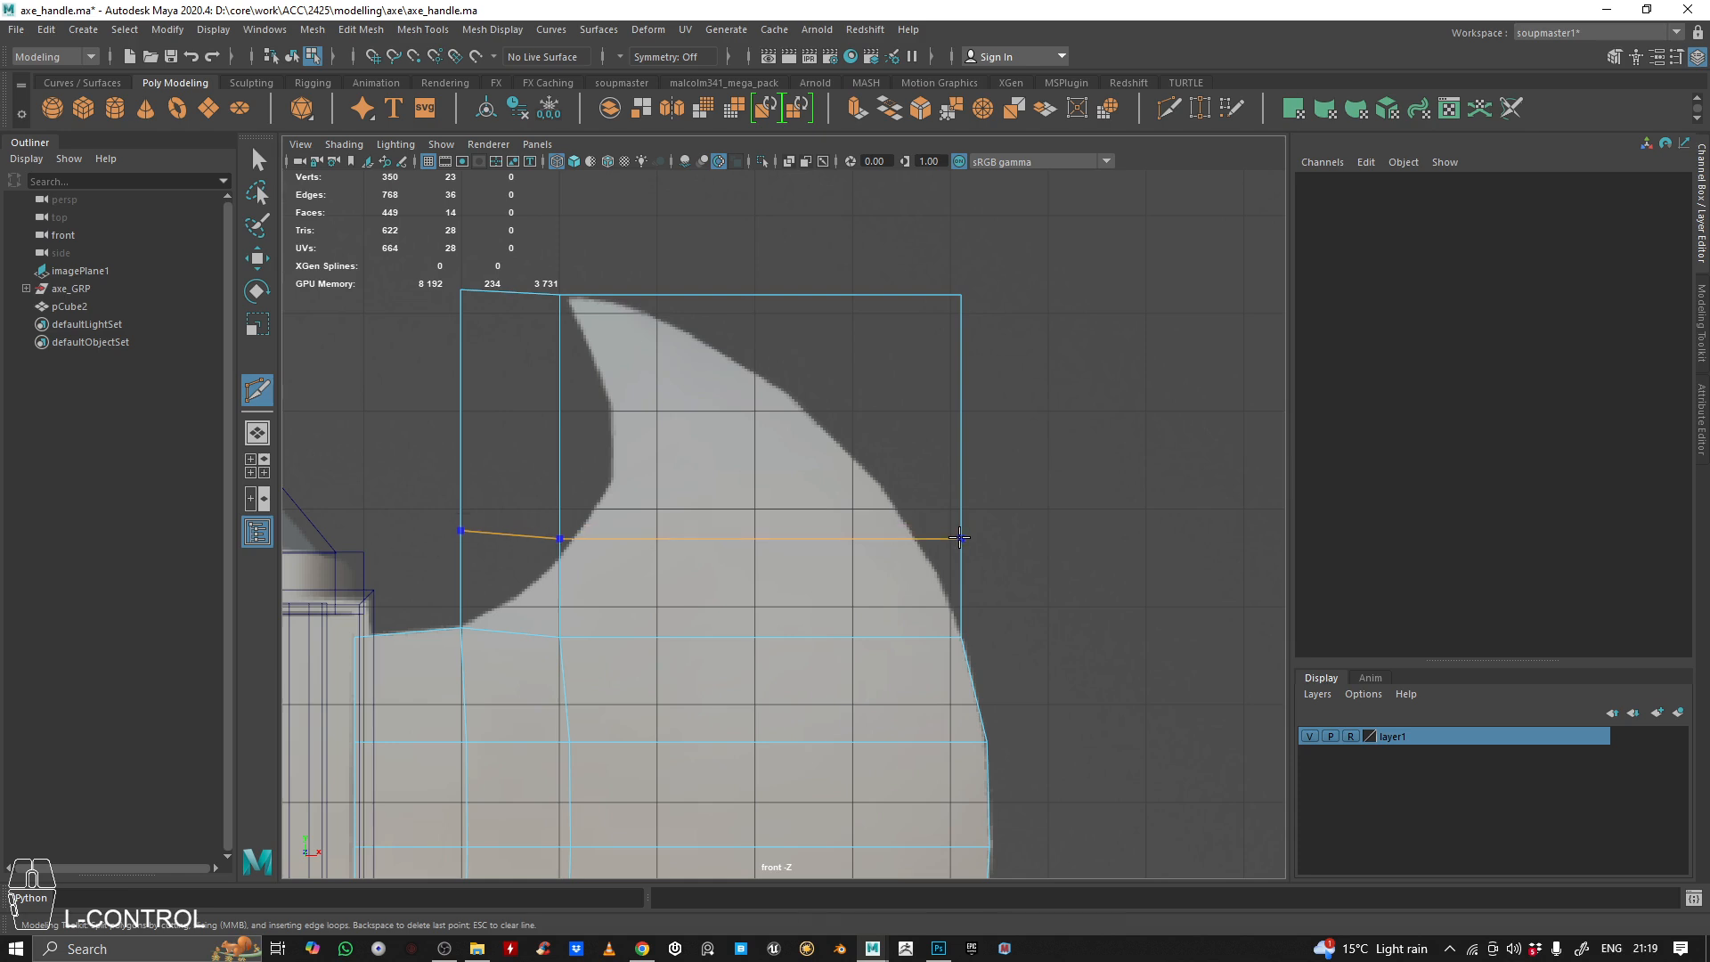
left_click(959, 538, "ctrl")
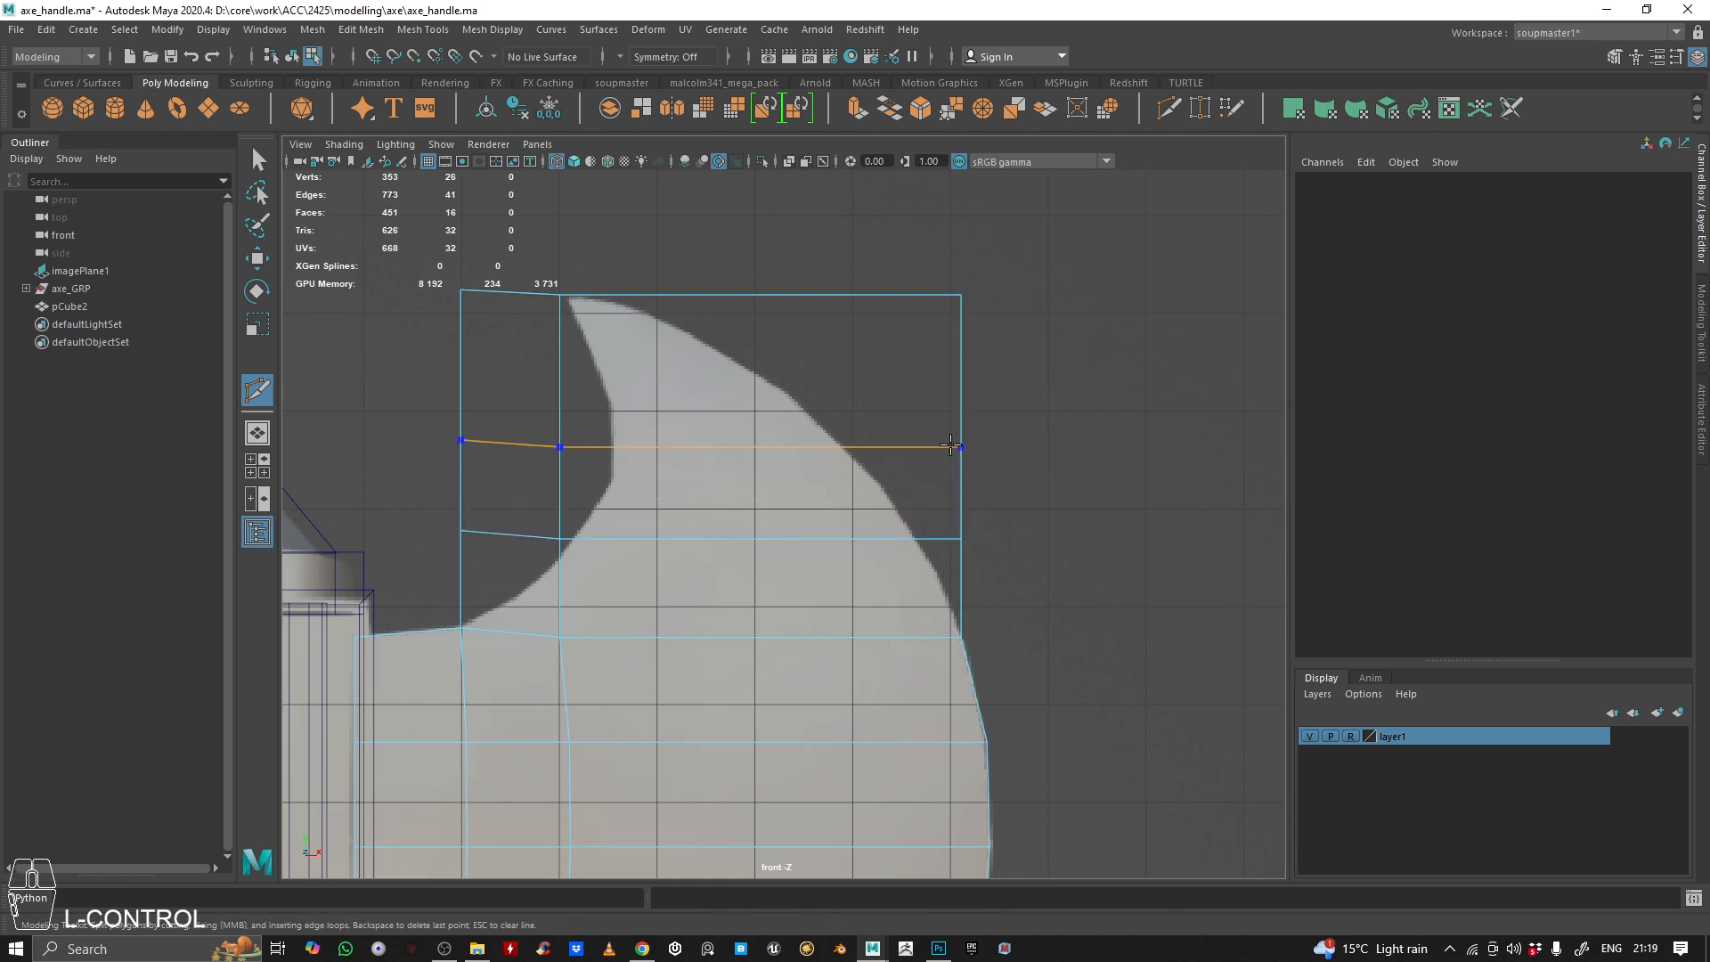
left_click(959, 365, "ctrl")
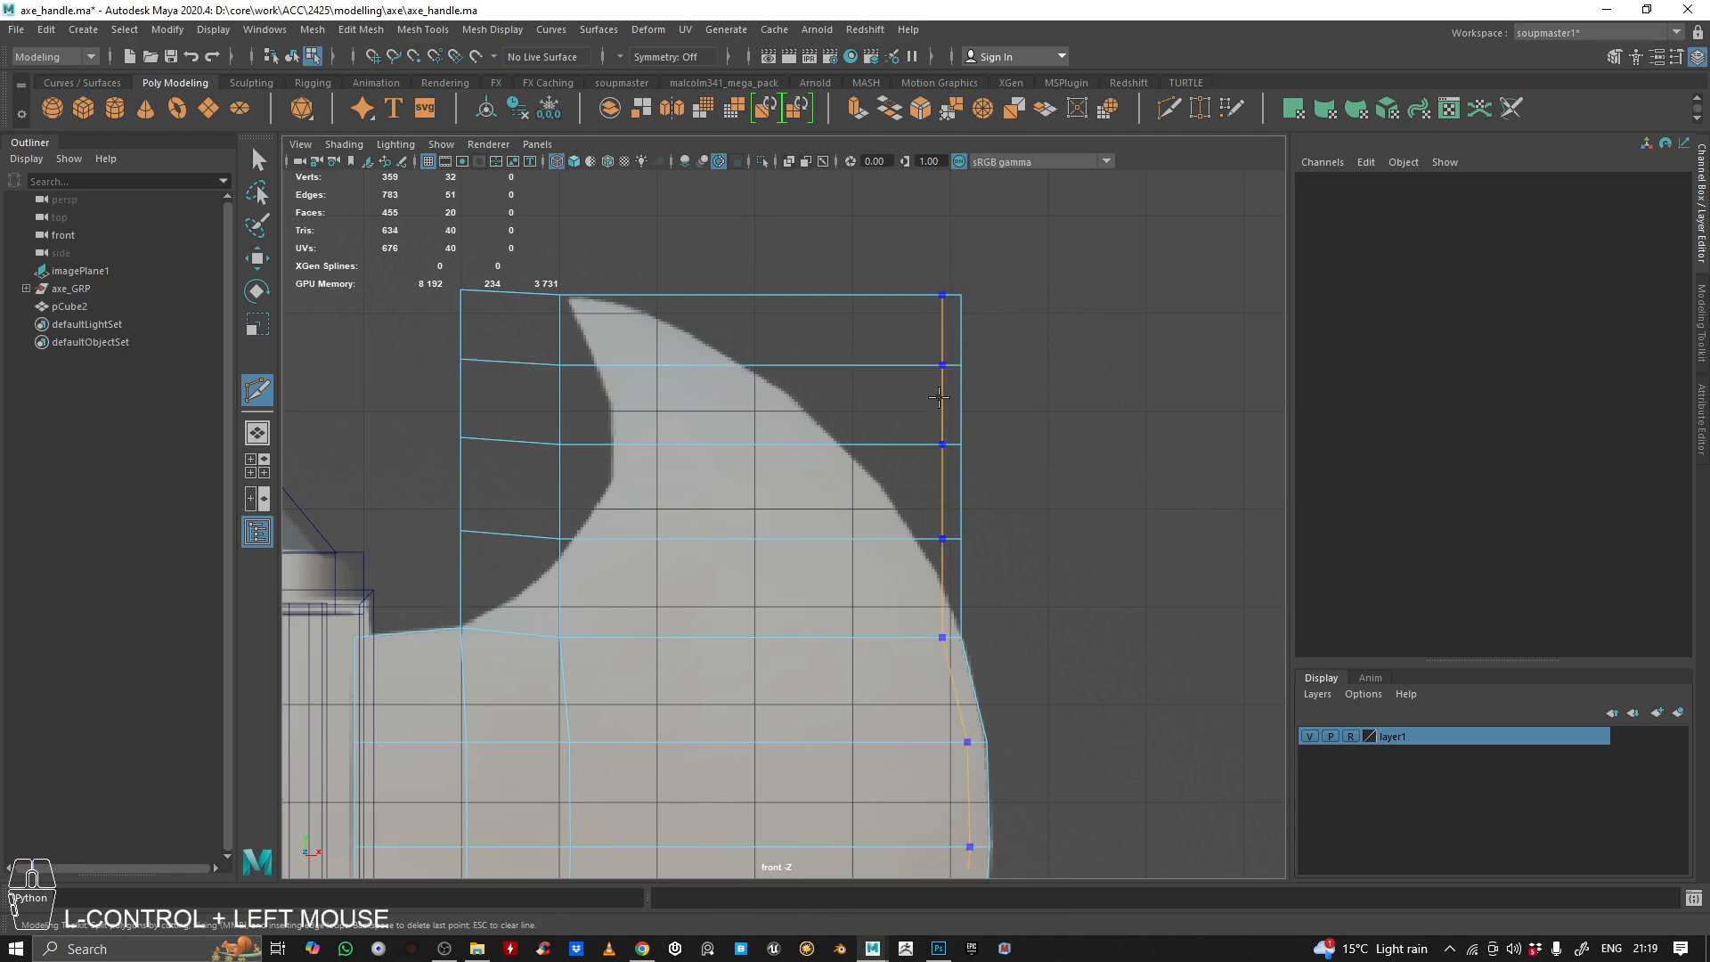
Move the extruded strip's middle column of vertices sideways onto the inner curve of the reference horn, from the tip down
key("q")
right_click_drag(780, 324, 588, 252)
left_click_drag(537, 267, 615, 297)
key("w")
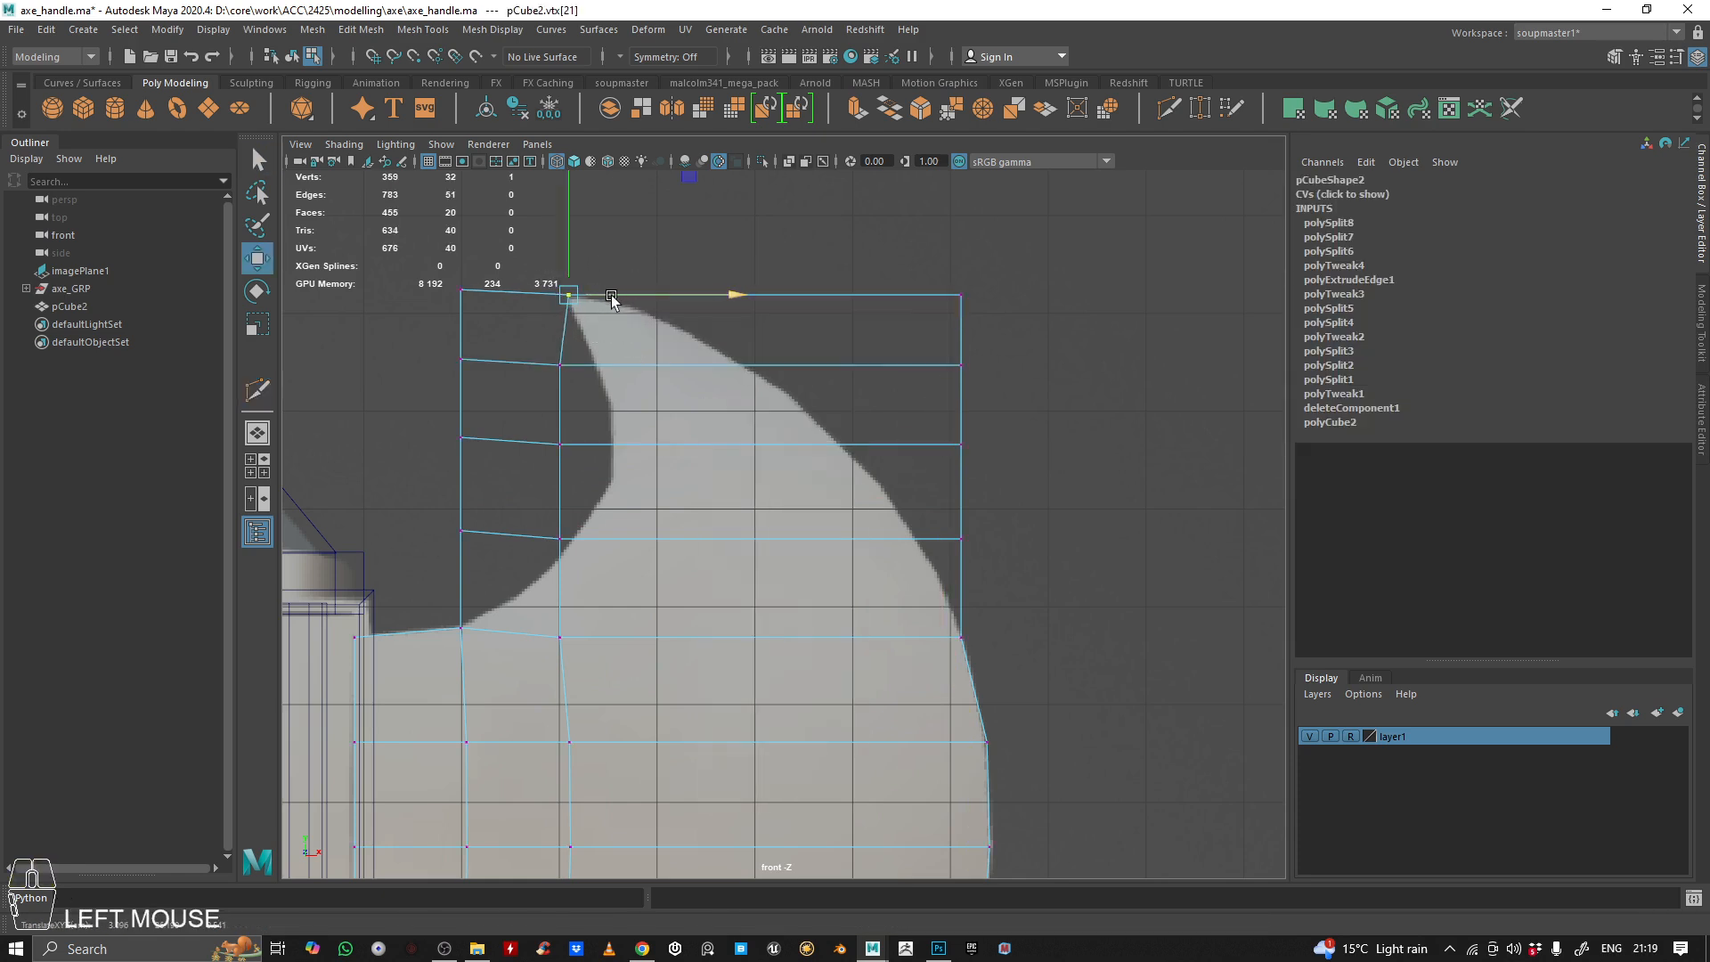
left_click_drag(534, 356, 660, 370)
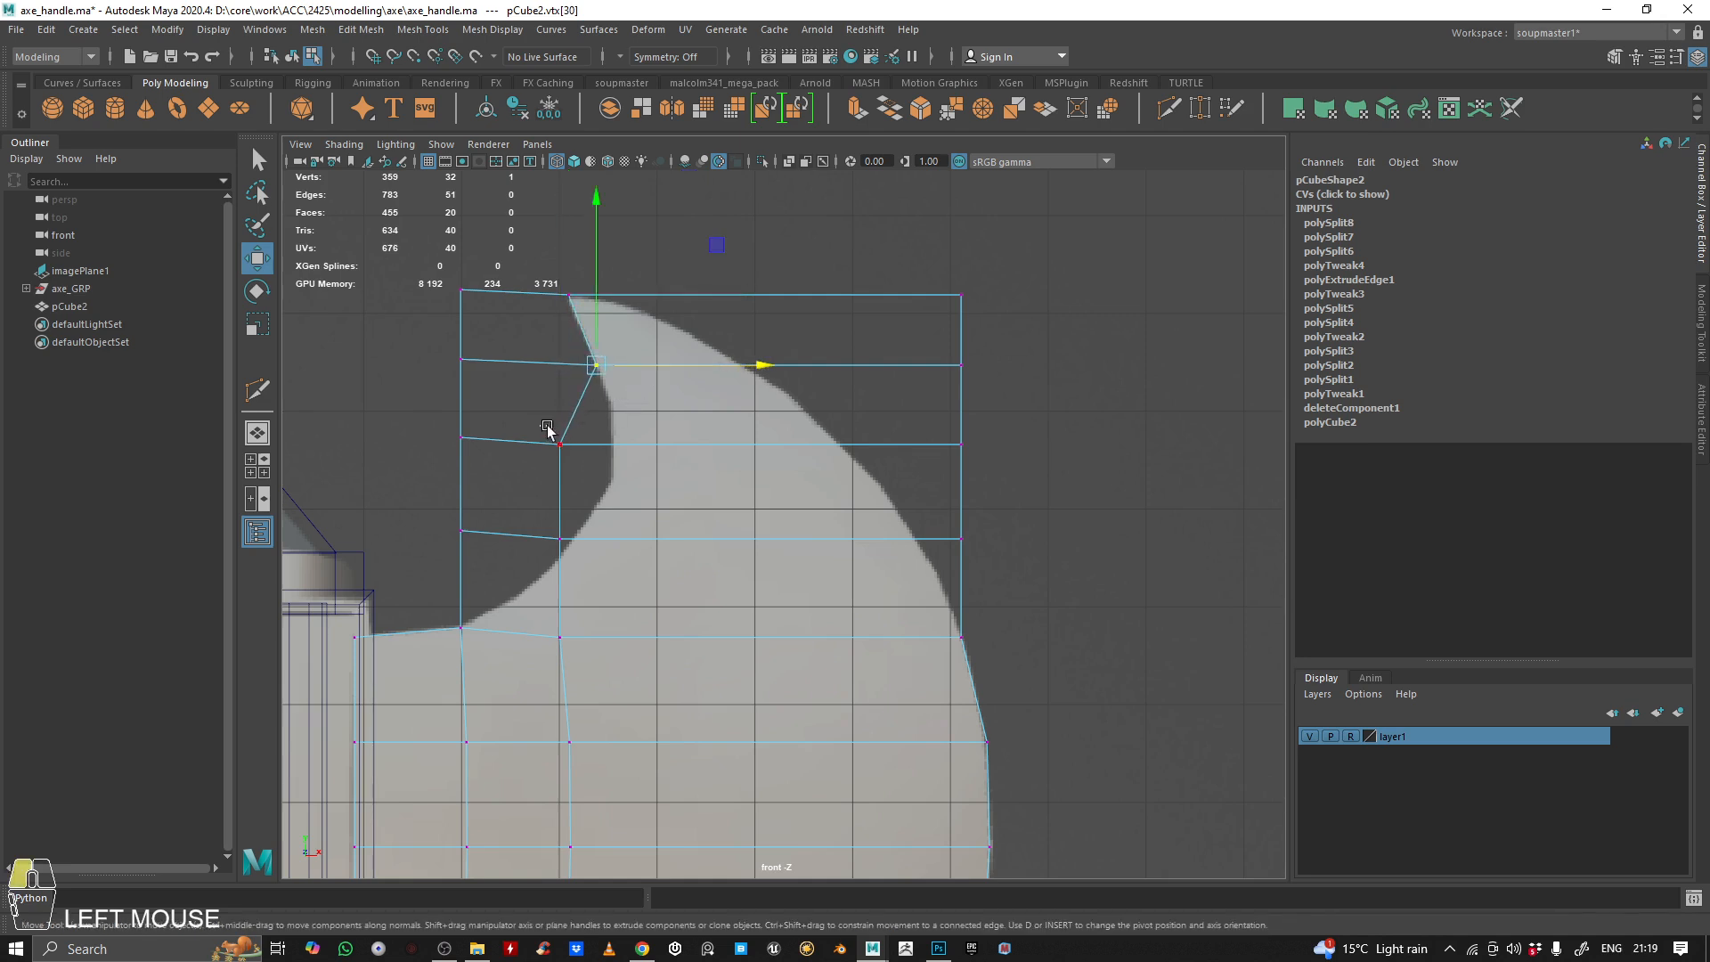
left_click(549, 431)
left_click_drag(620, 443, 679, 448)
left_click_drag(508, 526, 615, 570)
left_click_drag(613, 539, 621, 540)
middle_click_drag(593, 556, 649, 482, "alt")
Cut a diagonal edge from the lowest vertex on the horn's inner curve to the blade's neck corner vertex
right_click(647, 485, "shift")
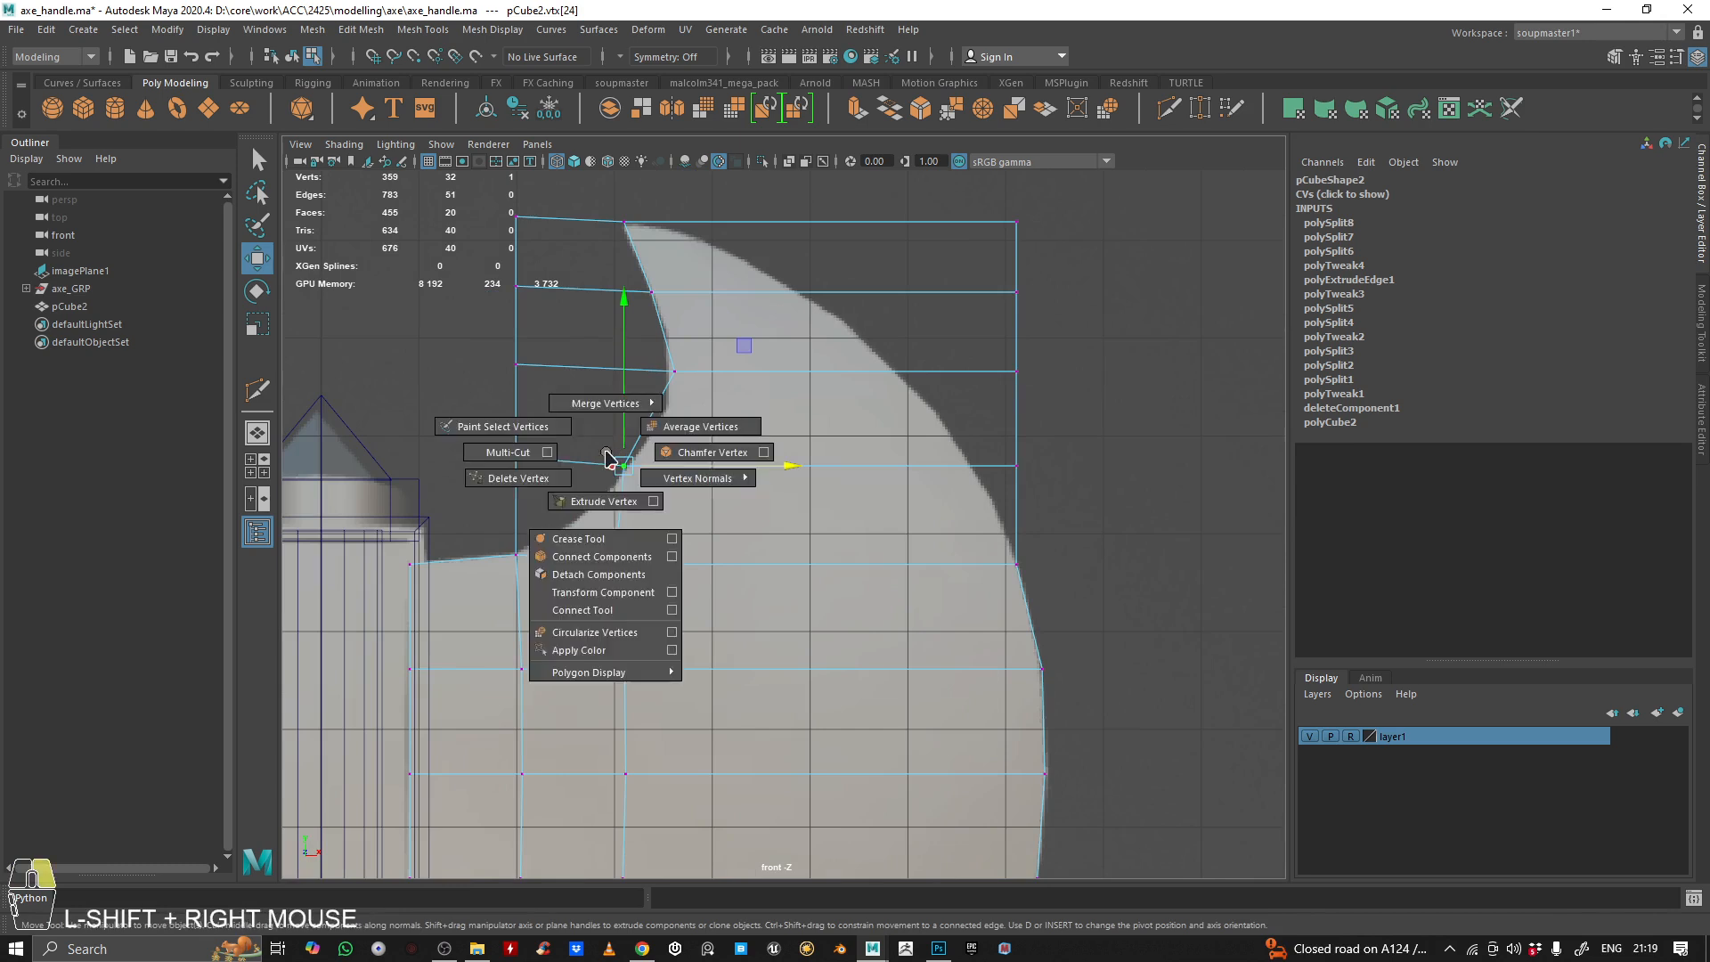
right_click_drag(633, 469, 1152, 115)
left_click(1166, 108)
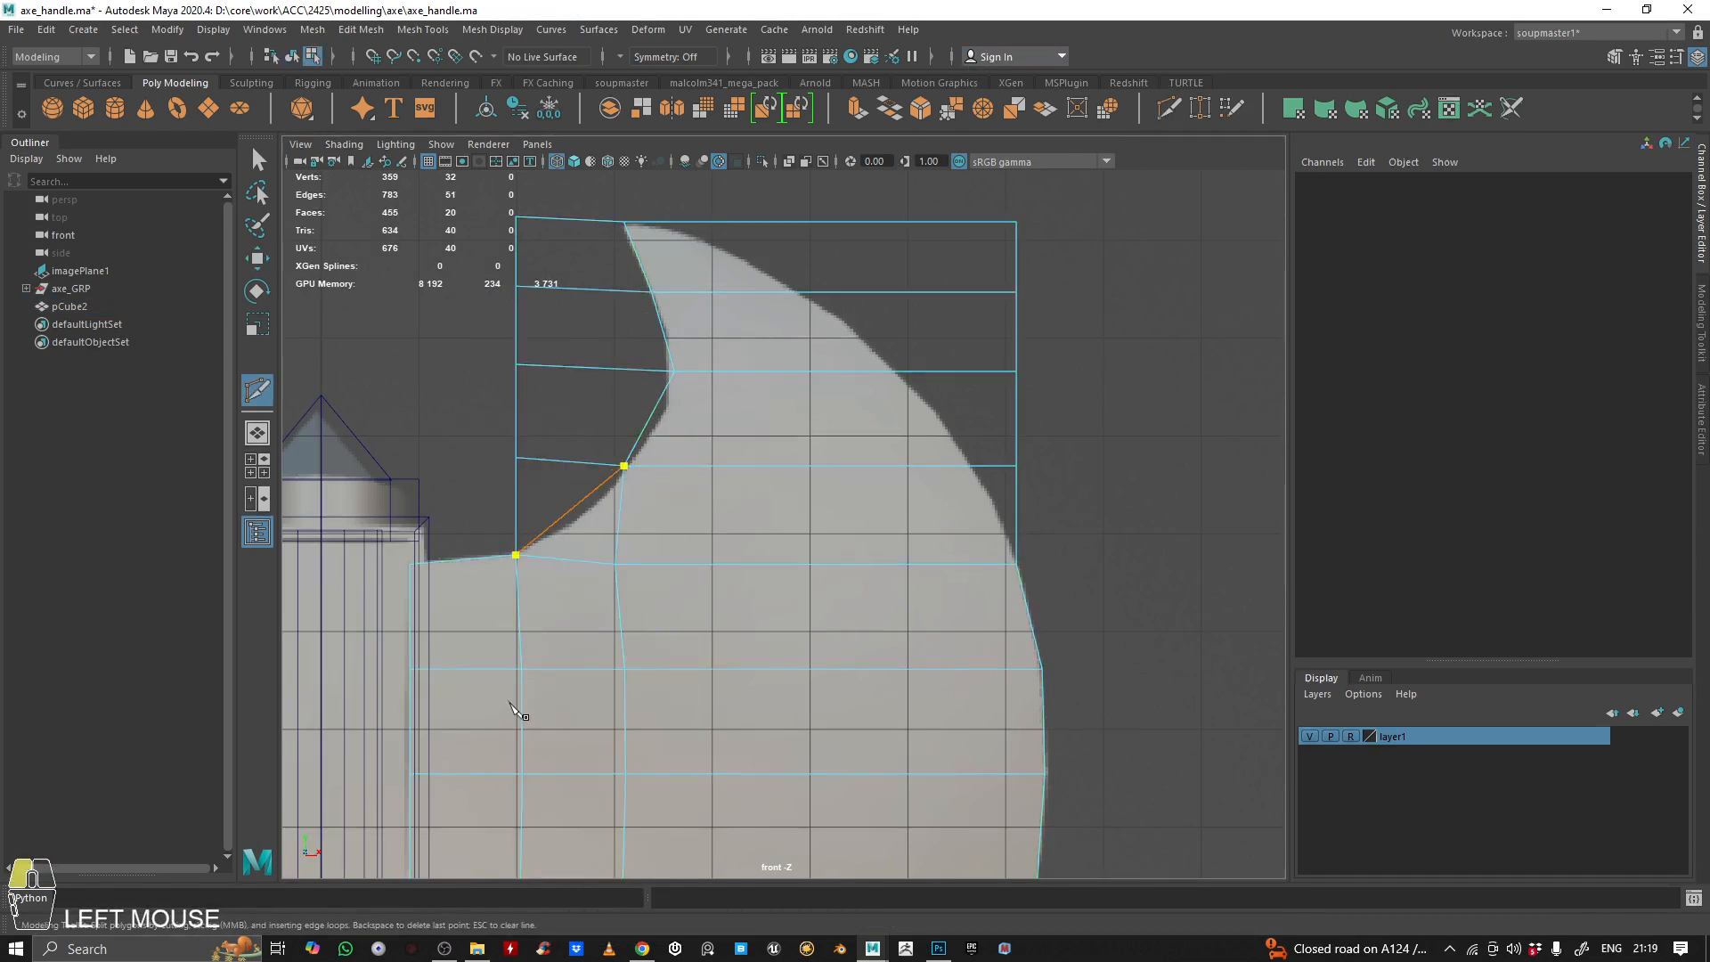
key("q")
Delete the four faces lying outside the horn's inner curve
right_click_drag(693, 383, 553, 489)
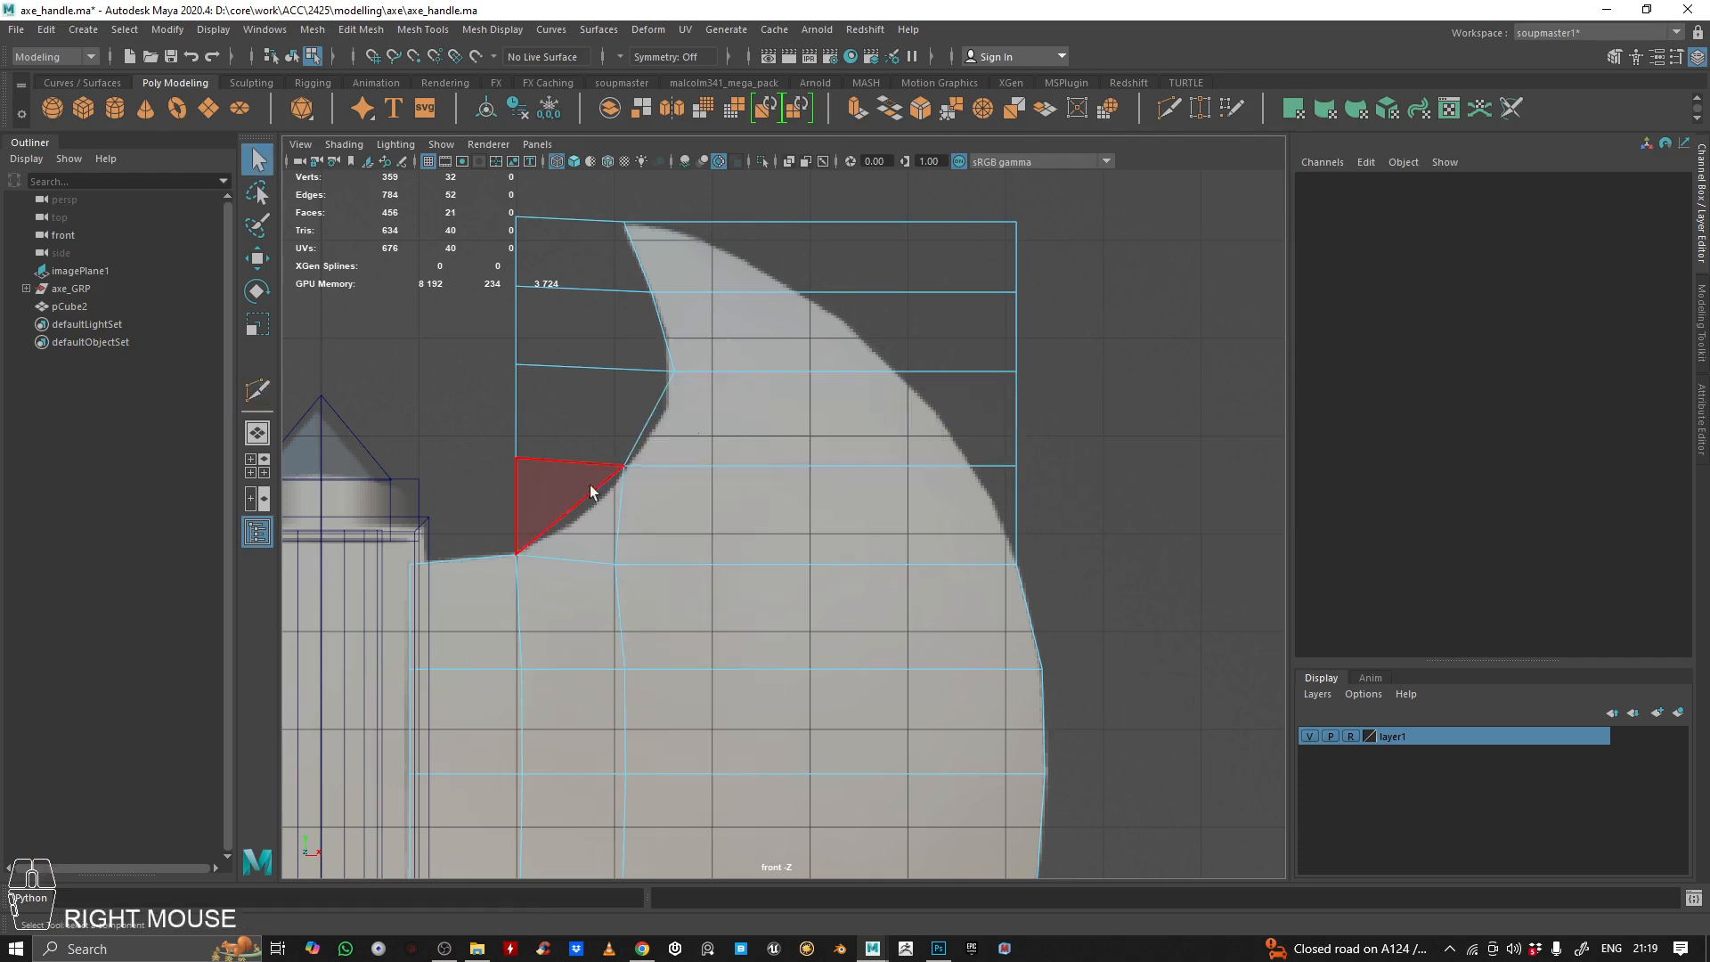
left_click(552, 504)
left_click(606, 404, "shift")
left_click(597, 329, "shift")
left_click(591, 260, "shift")
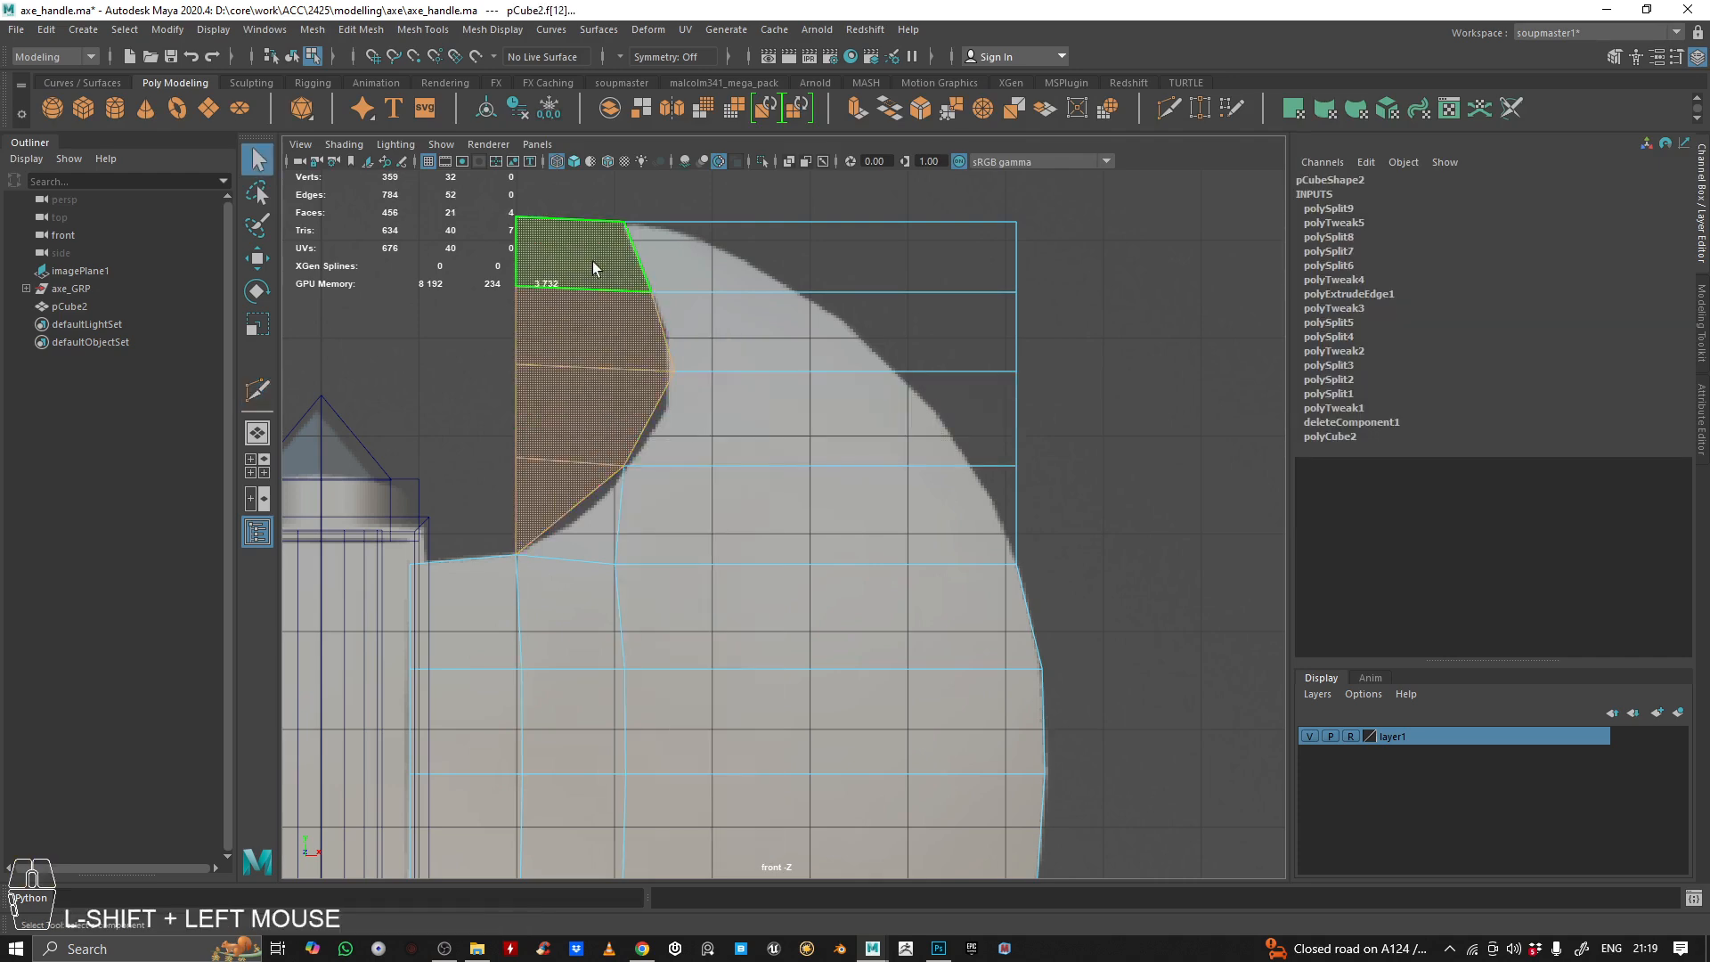
key("BackSpace")
Lower the two lower vertices on the horn's inner edge and refine them to follow the reference curve
scroll(749, 398, "down", 3)
scroll(709, 381, "up", 3)
right_click_drag(709, 382, 611, 398)
left_click_drag(546, 419, 609, 487)
key("w")
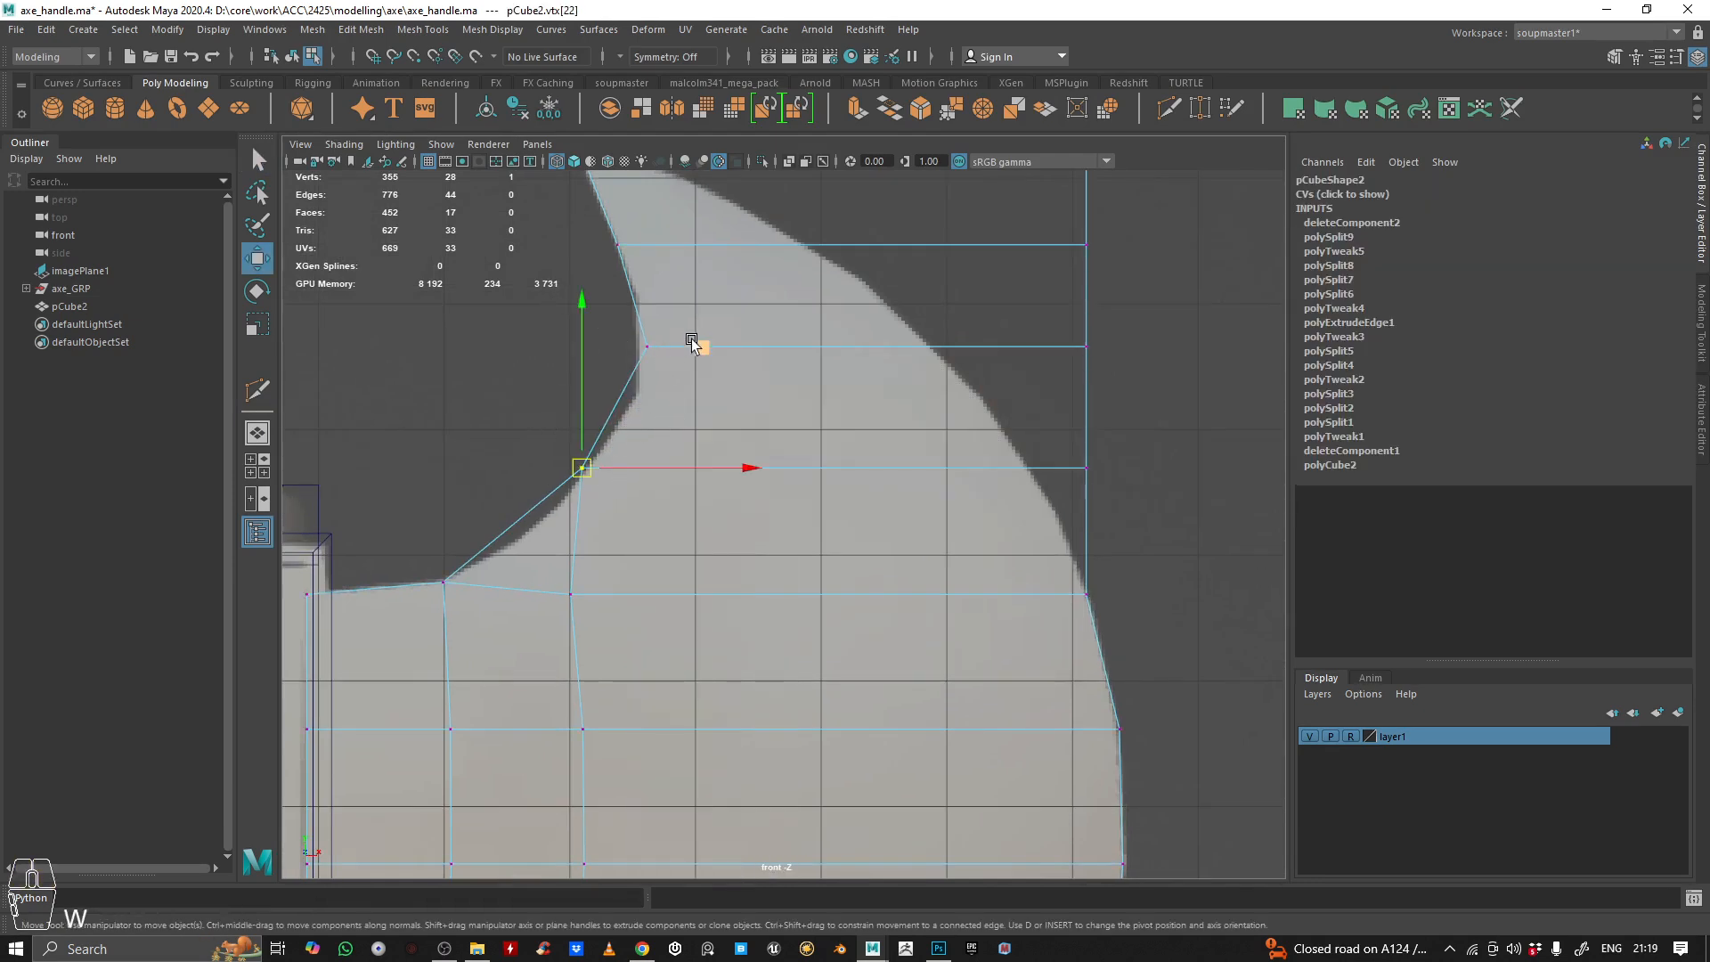
left_click_drag(691, 339, 682, 379)
left_click_drag(766, 223, 762, 266)
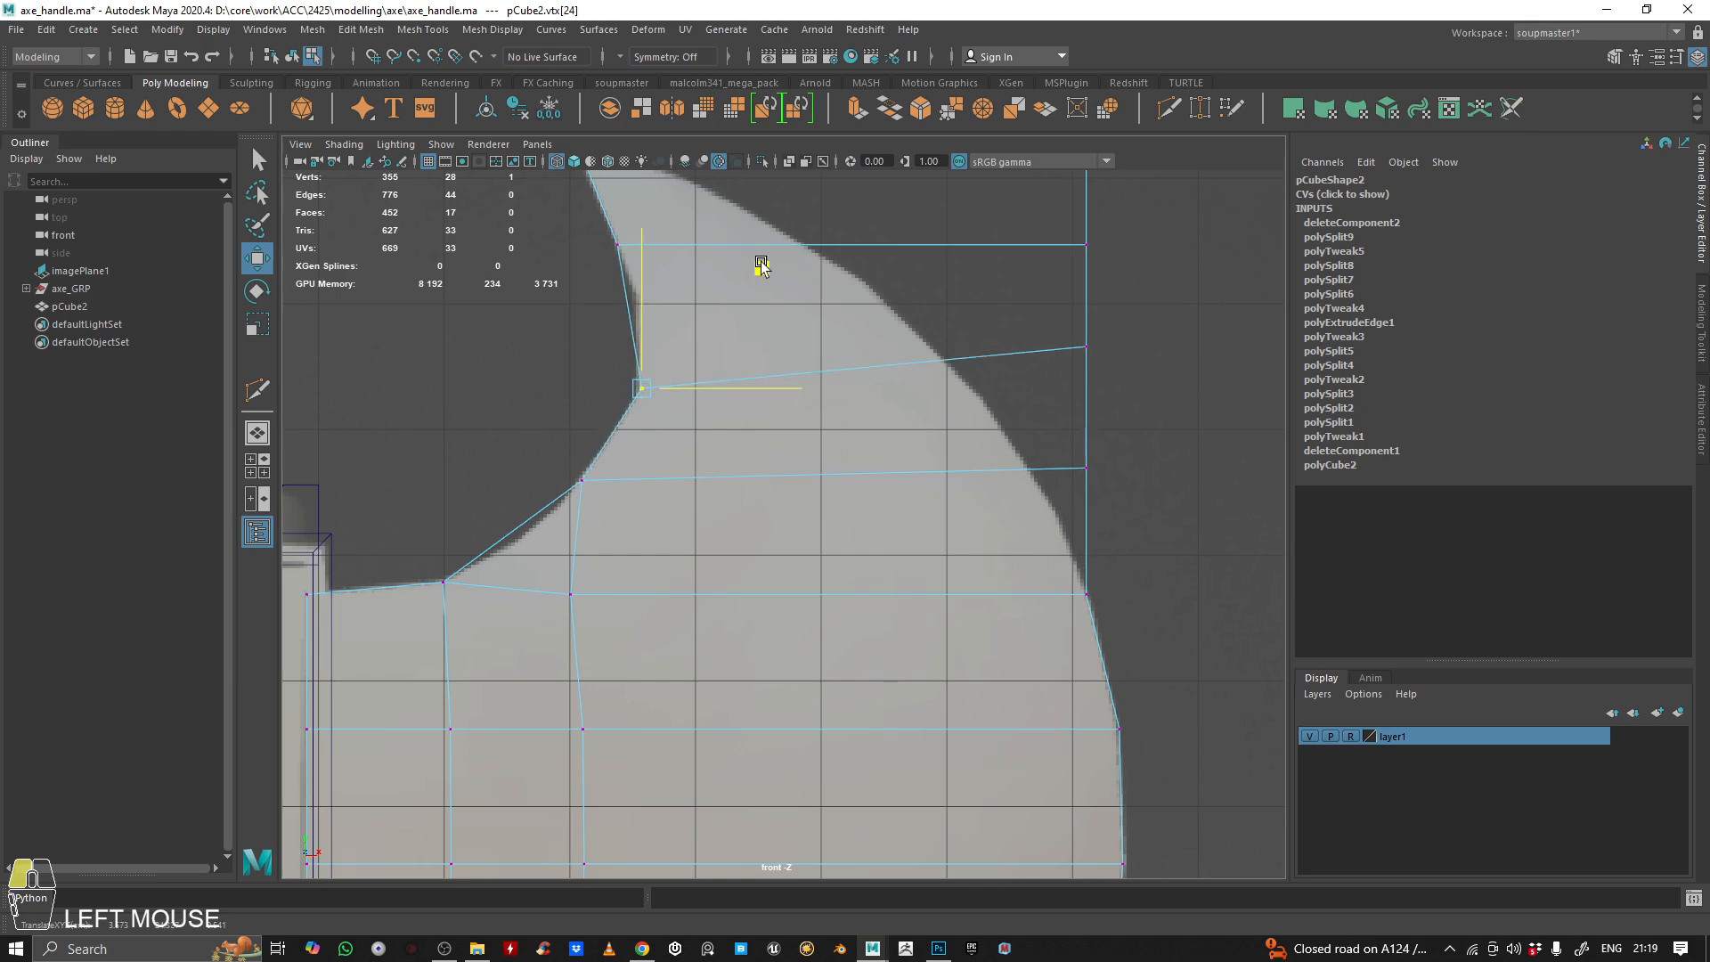
left_click_drag(542, 462, 594, 515)
left_click_drag(713, 360, 709, 362)
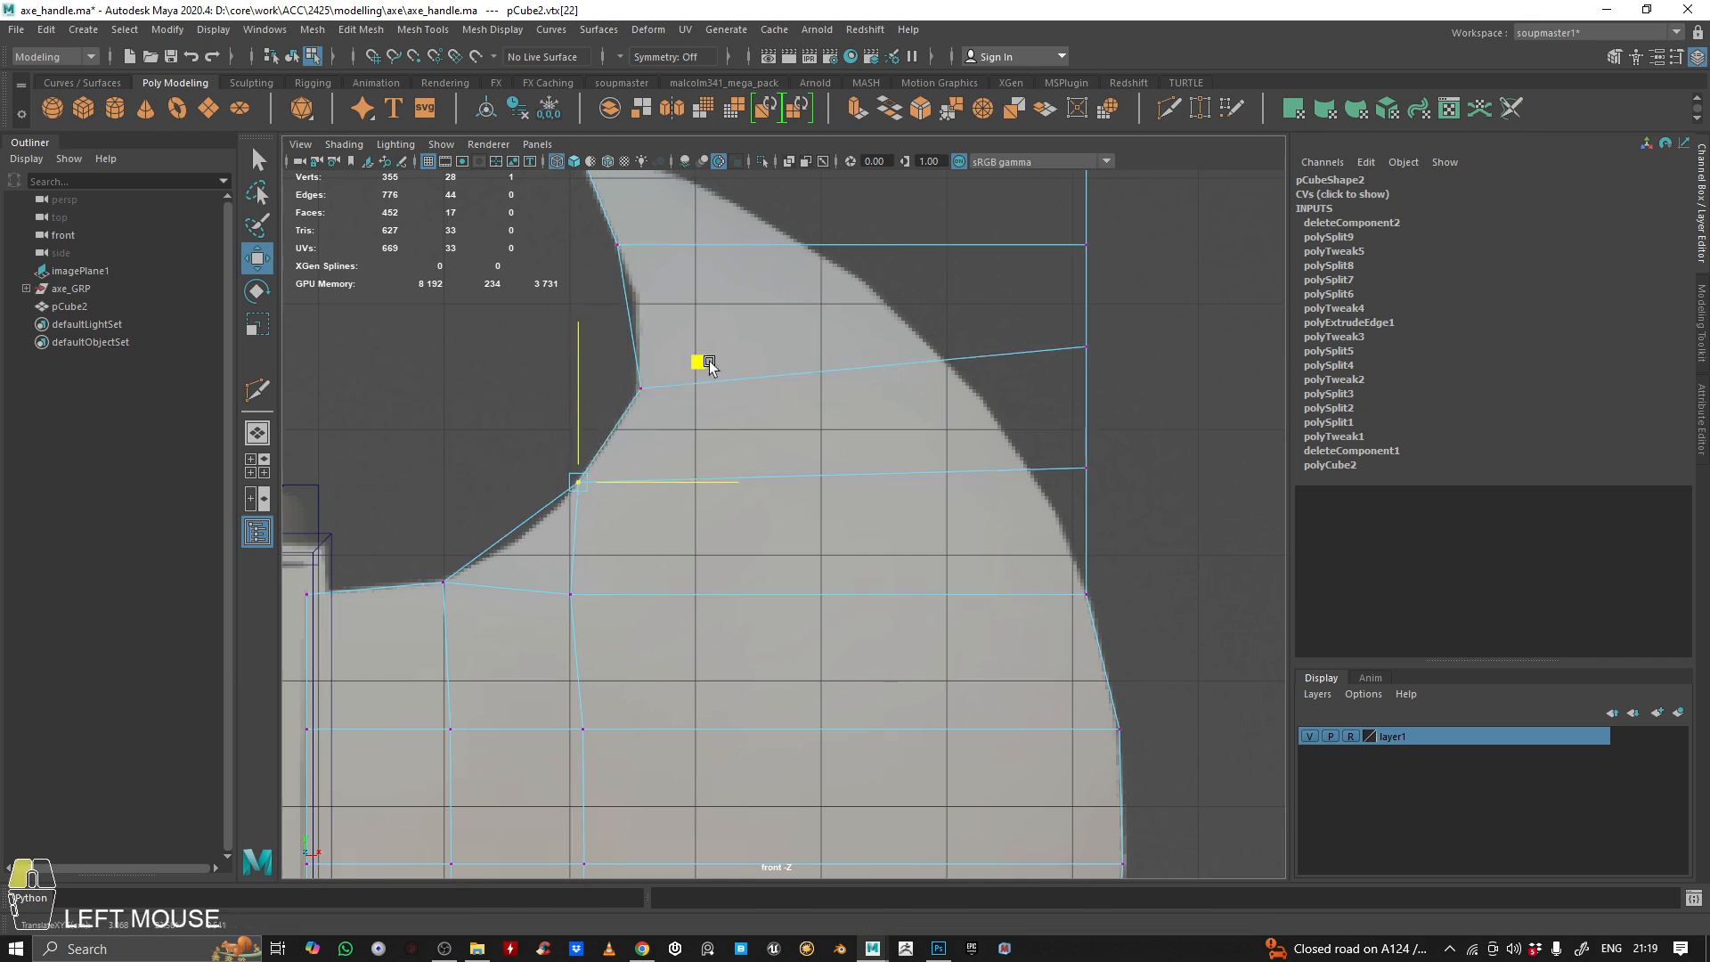
Lower the outer vertices of the upper horn's two lower rows until their edges run level with the inner vertices
left_click_drag(999, 437, 1202, 525)
left_click_drag(1093, 389, 1094, 418)
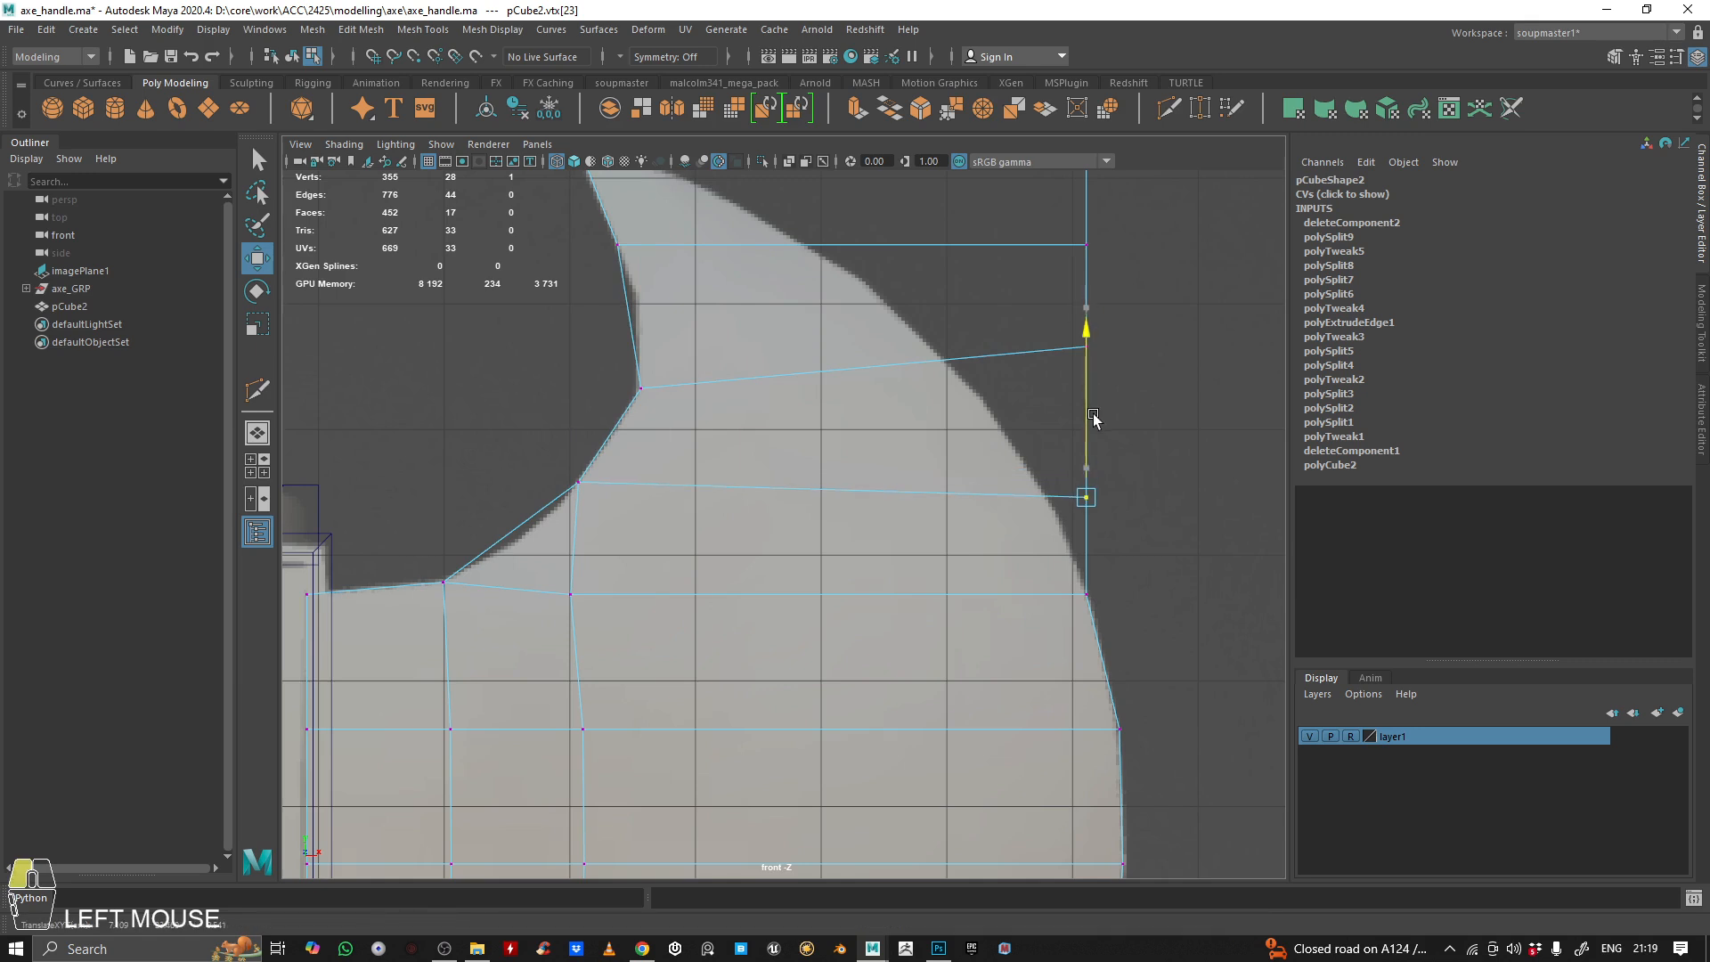
middle_click_drag(1093, 407, 1083, 464, "alt")
left_click(1065, 400)
left_click_drag(1076, 360, 1078, 399)
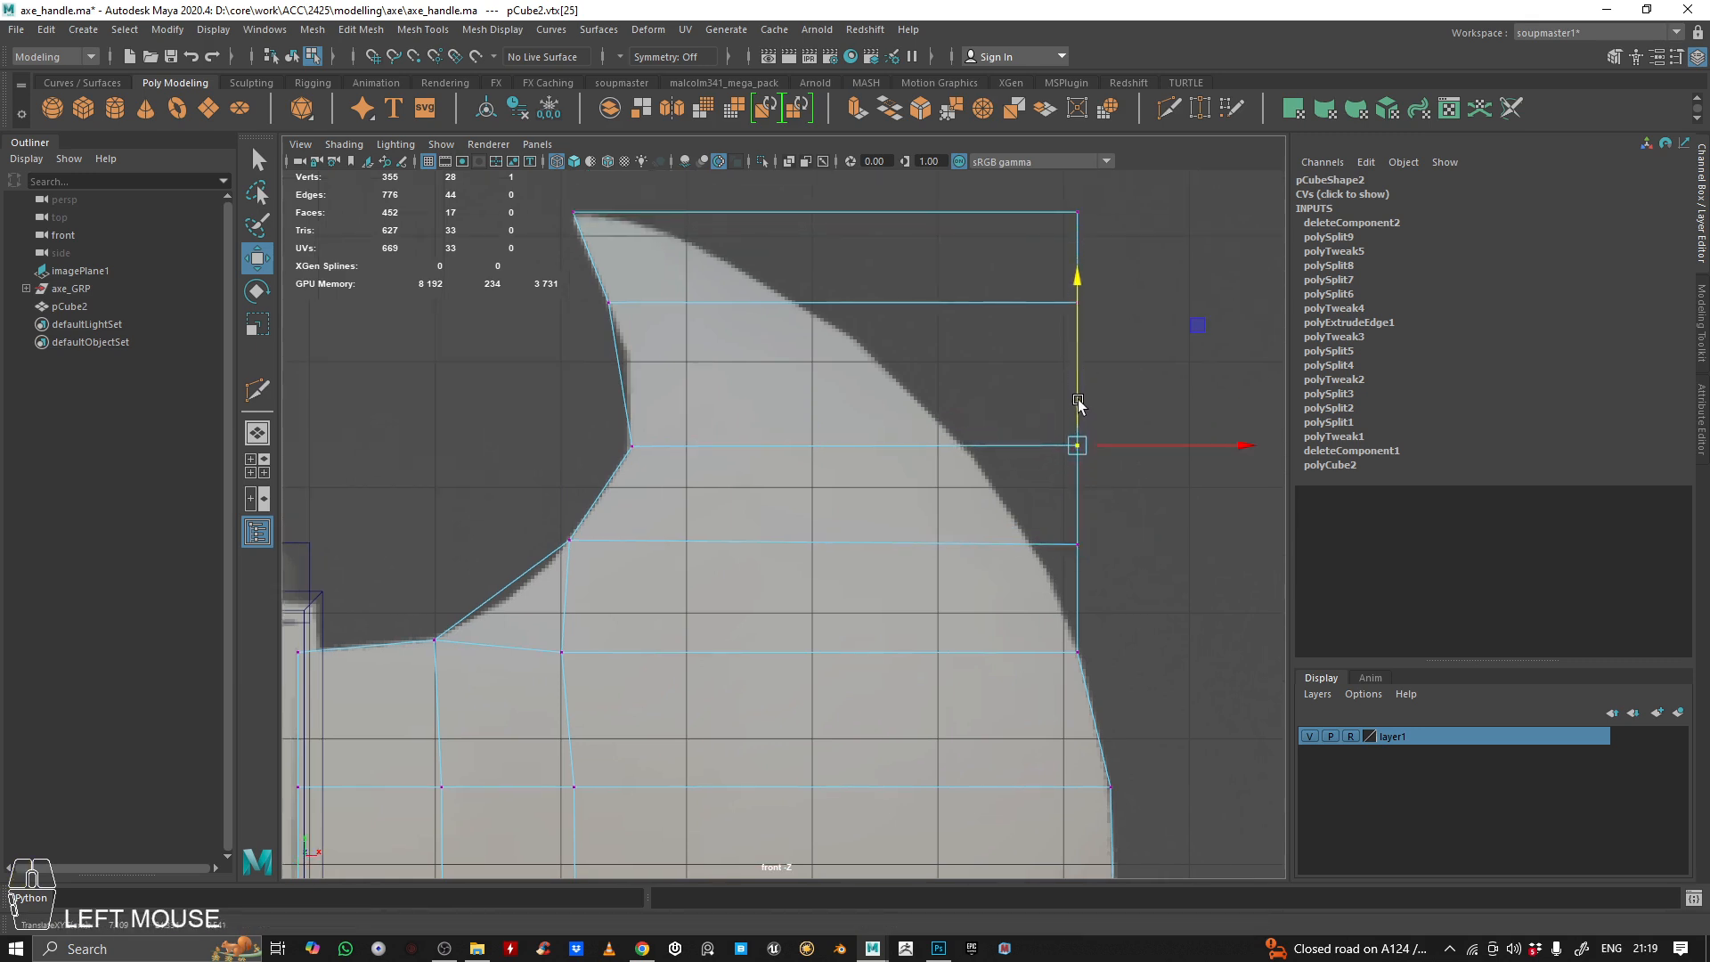
Insert a horizontal edge loop across the upper horn, between the second and third rows from the tip
right_click_drag(638, 383, 647, 301)
left_click(1169, 105)
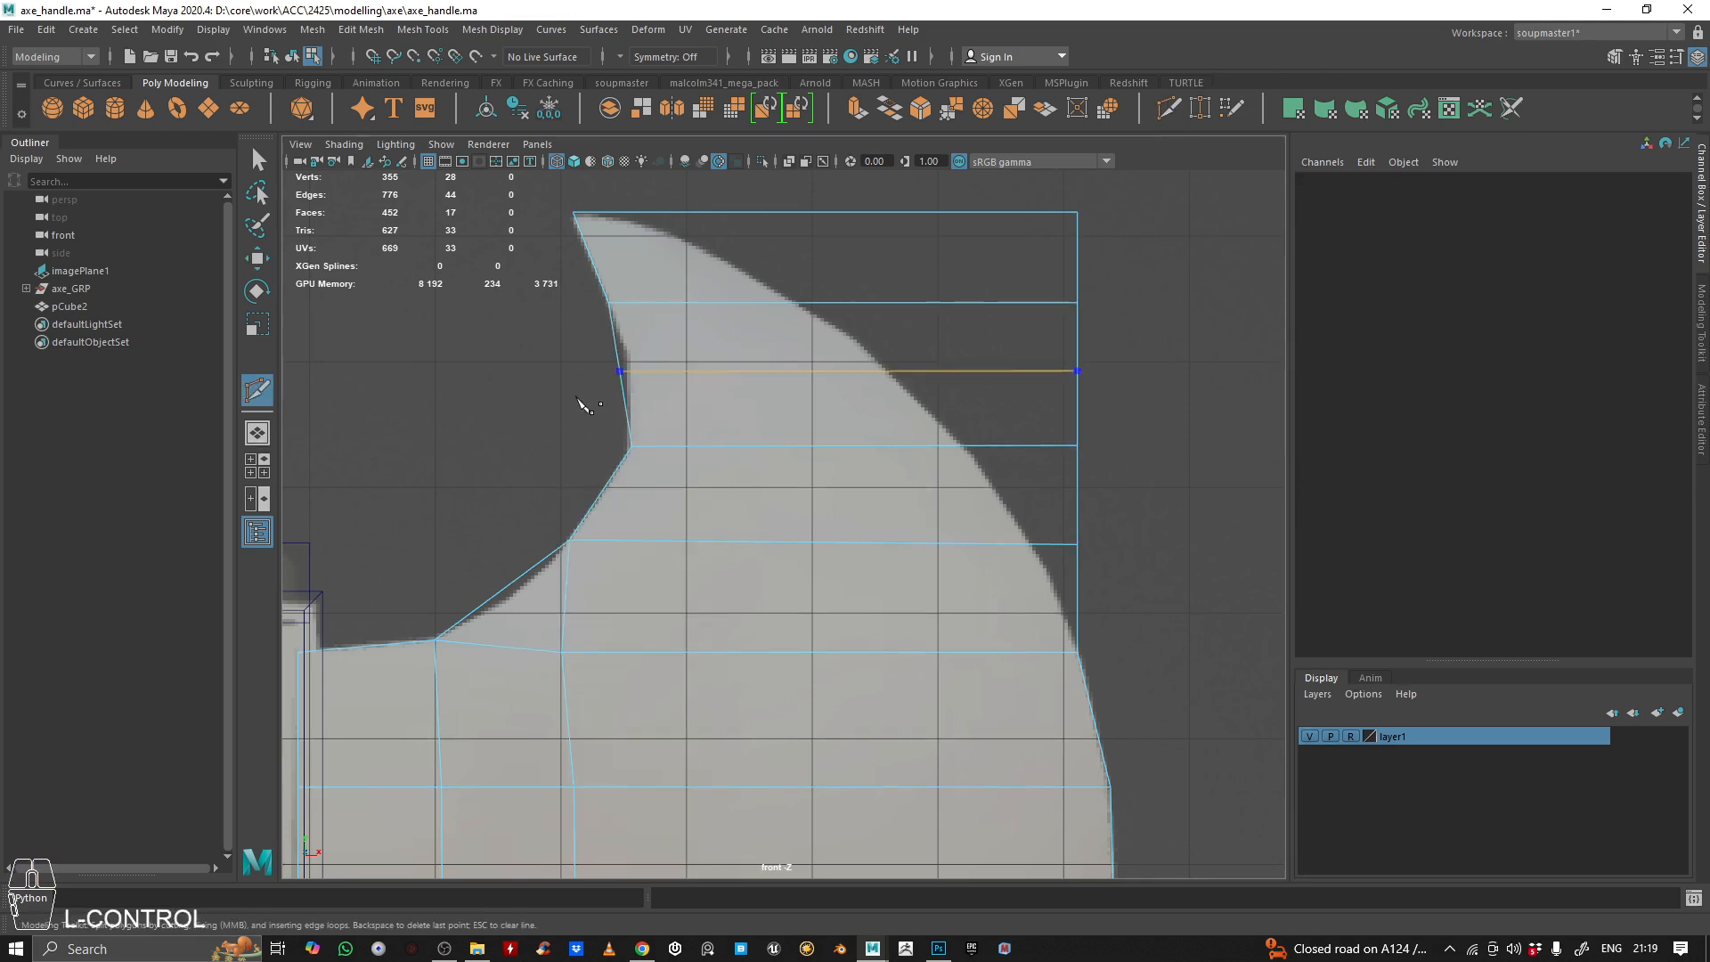
left_click(636, 365, "ctrl")
key("q")
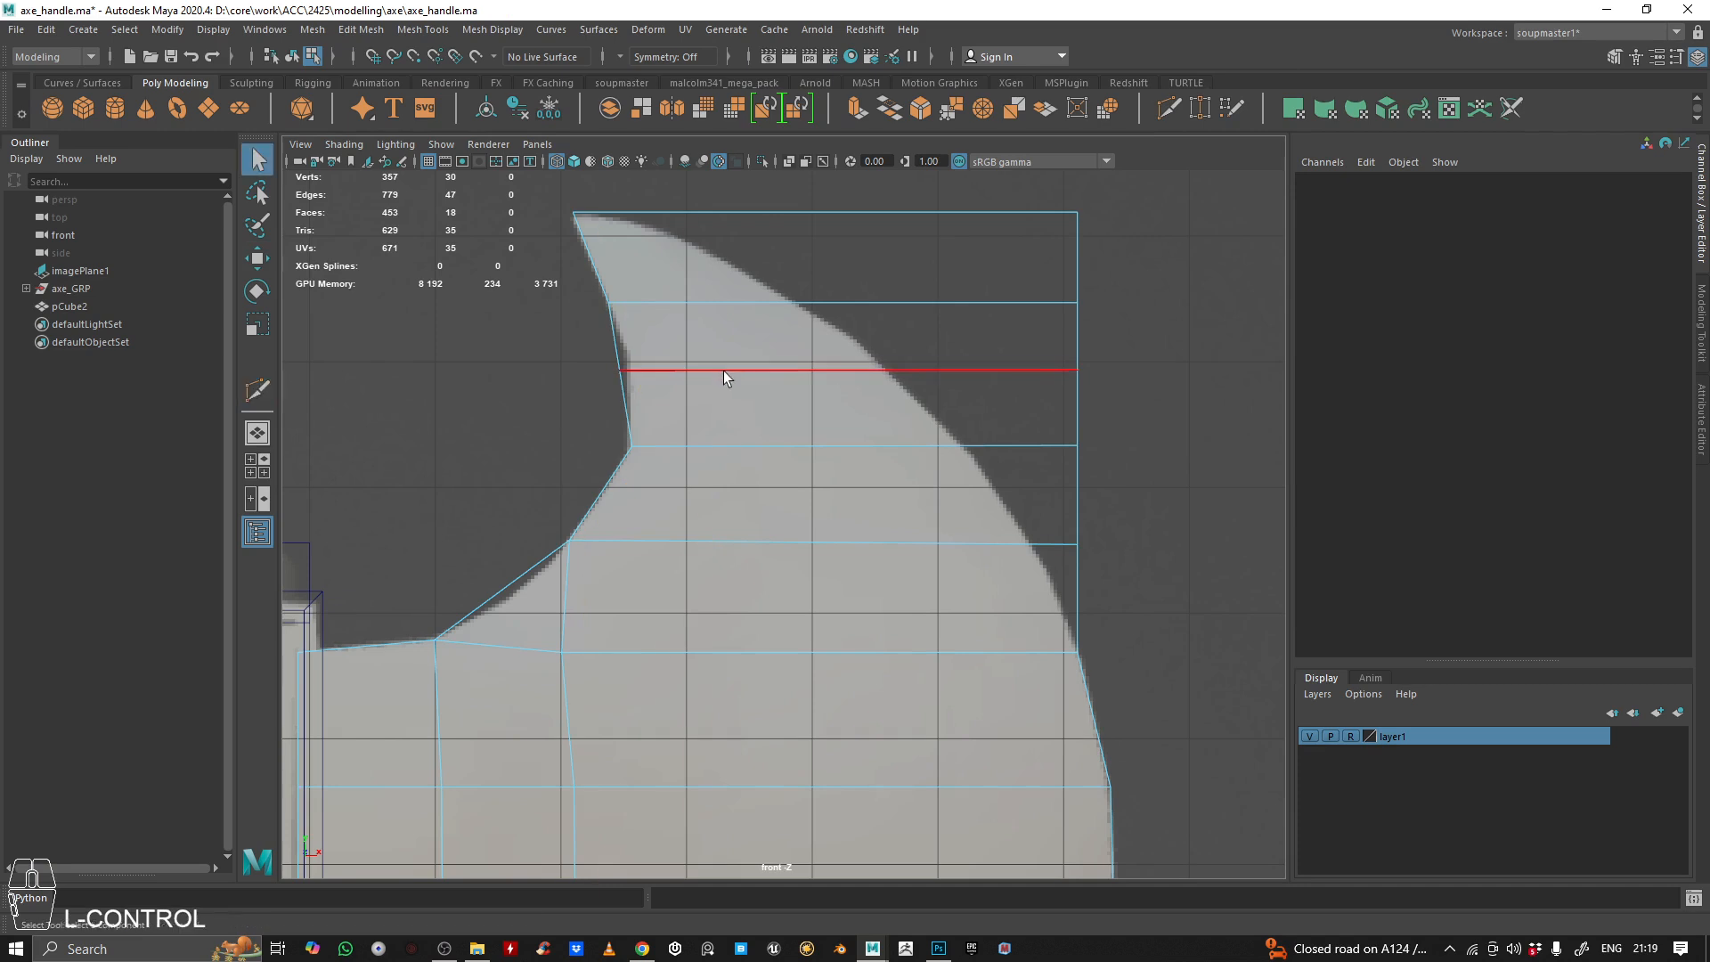
Move the new loop's inner vertex and the one above it sideways onto the horn's inner reference curve
right_click_drag(723, 372, 623, 352)
left_click_drag(583, 327, 668, 371)
key("w")
left_click_drag(568, 288, 650, 304)
middle_click_drag(763, 352, 752, 350, "alt")
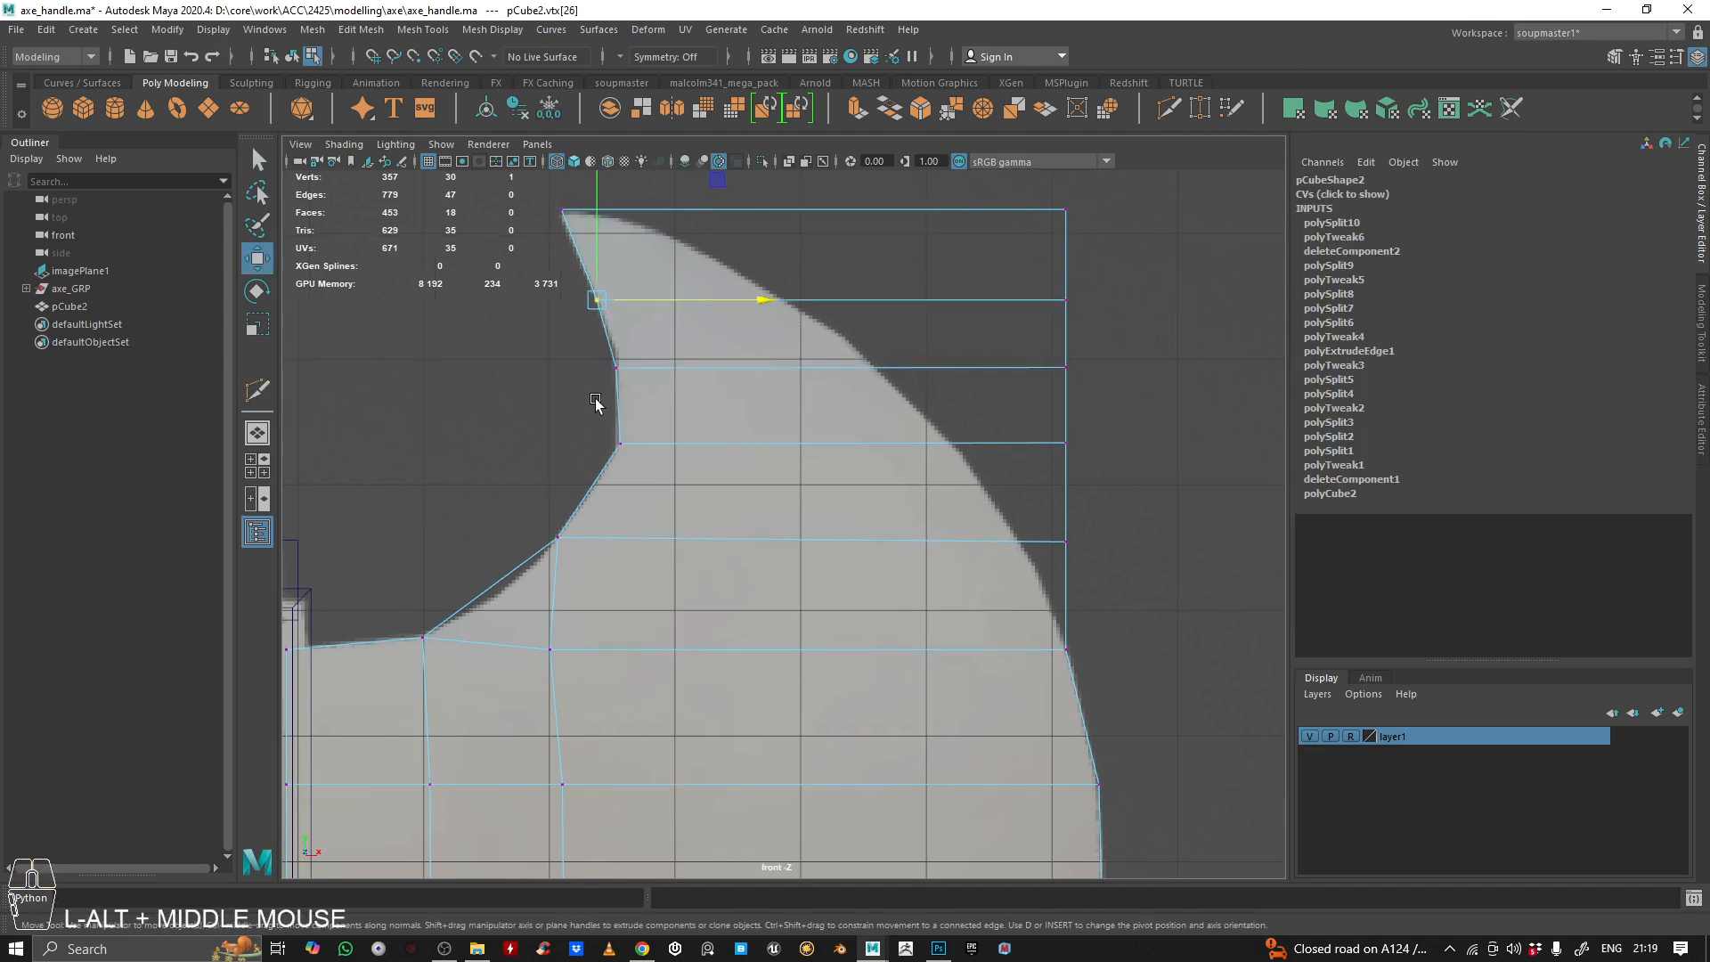
Lower the inner vertex below the new loop along the reference curve and lower its outer counterpart to match
left_click_drag(592, 411, 683, 463)
left_click_drag(740, 324, 733, 338)
left_click_drag(965, 382, 1108, 496)
left_click_drag(1069, 386, 1069, 385)
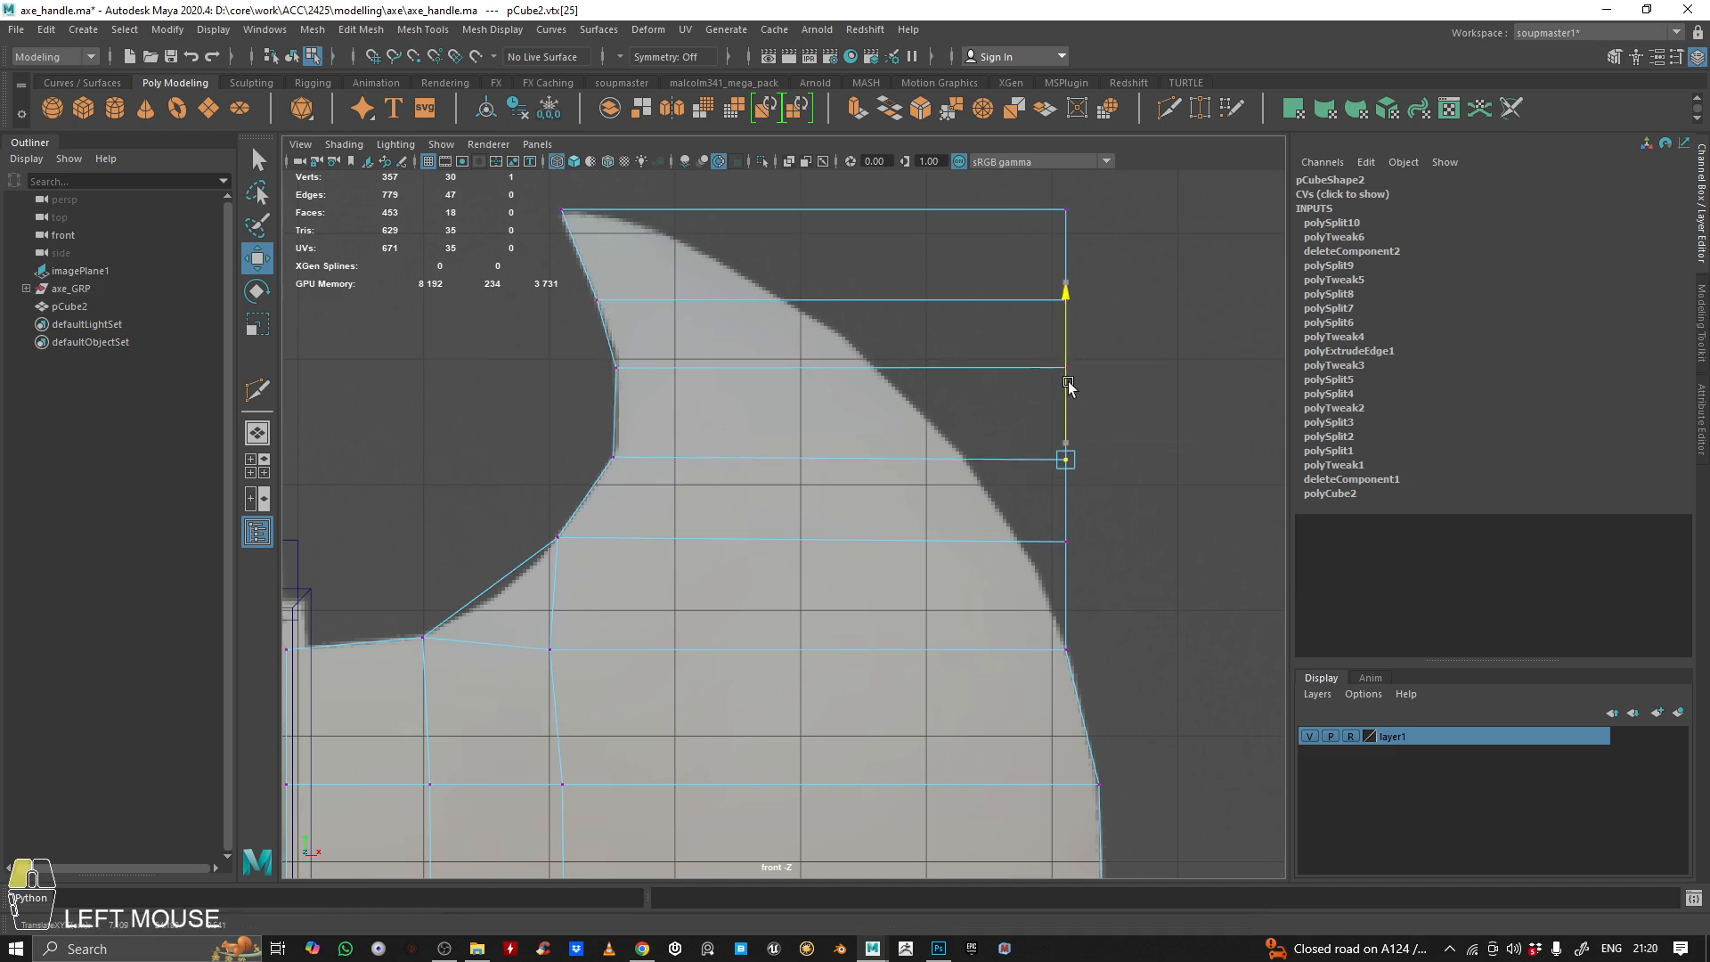
middle_click_drag(1016, 392, 1016, 419, "alt")
Lower both end vertices of the new loop together and fine-tune its inner vertex against the reference curve
left_click_drag(583, 366, 1177, 452)
left_click_drag(842, 316, 844, 329)
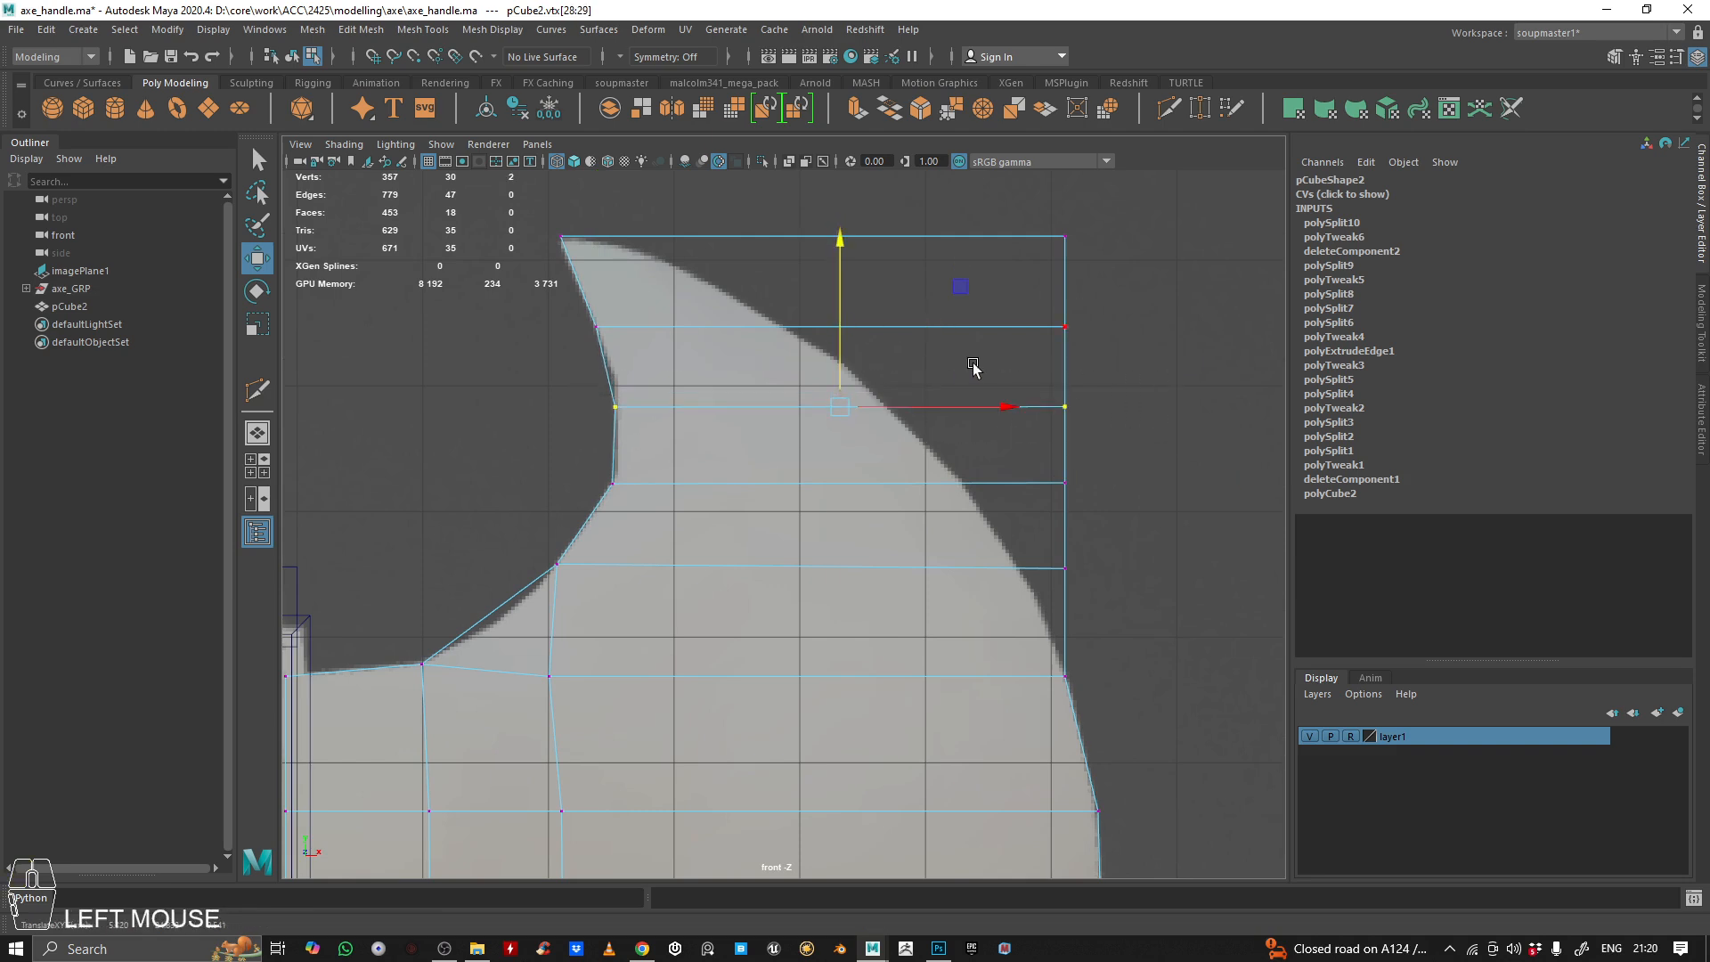
middle_click_drag(974, 368, 973, 411, "alt")
middle_click_drag(849, 561, 875, 344, "alt")
middle_click_drag(624, 563, 716, 650, "alt")
right_click_drag(779, 393, 847, 535, "alt")
left_click(583, 542)
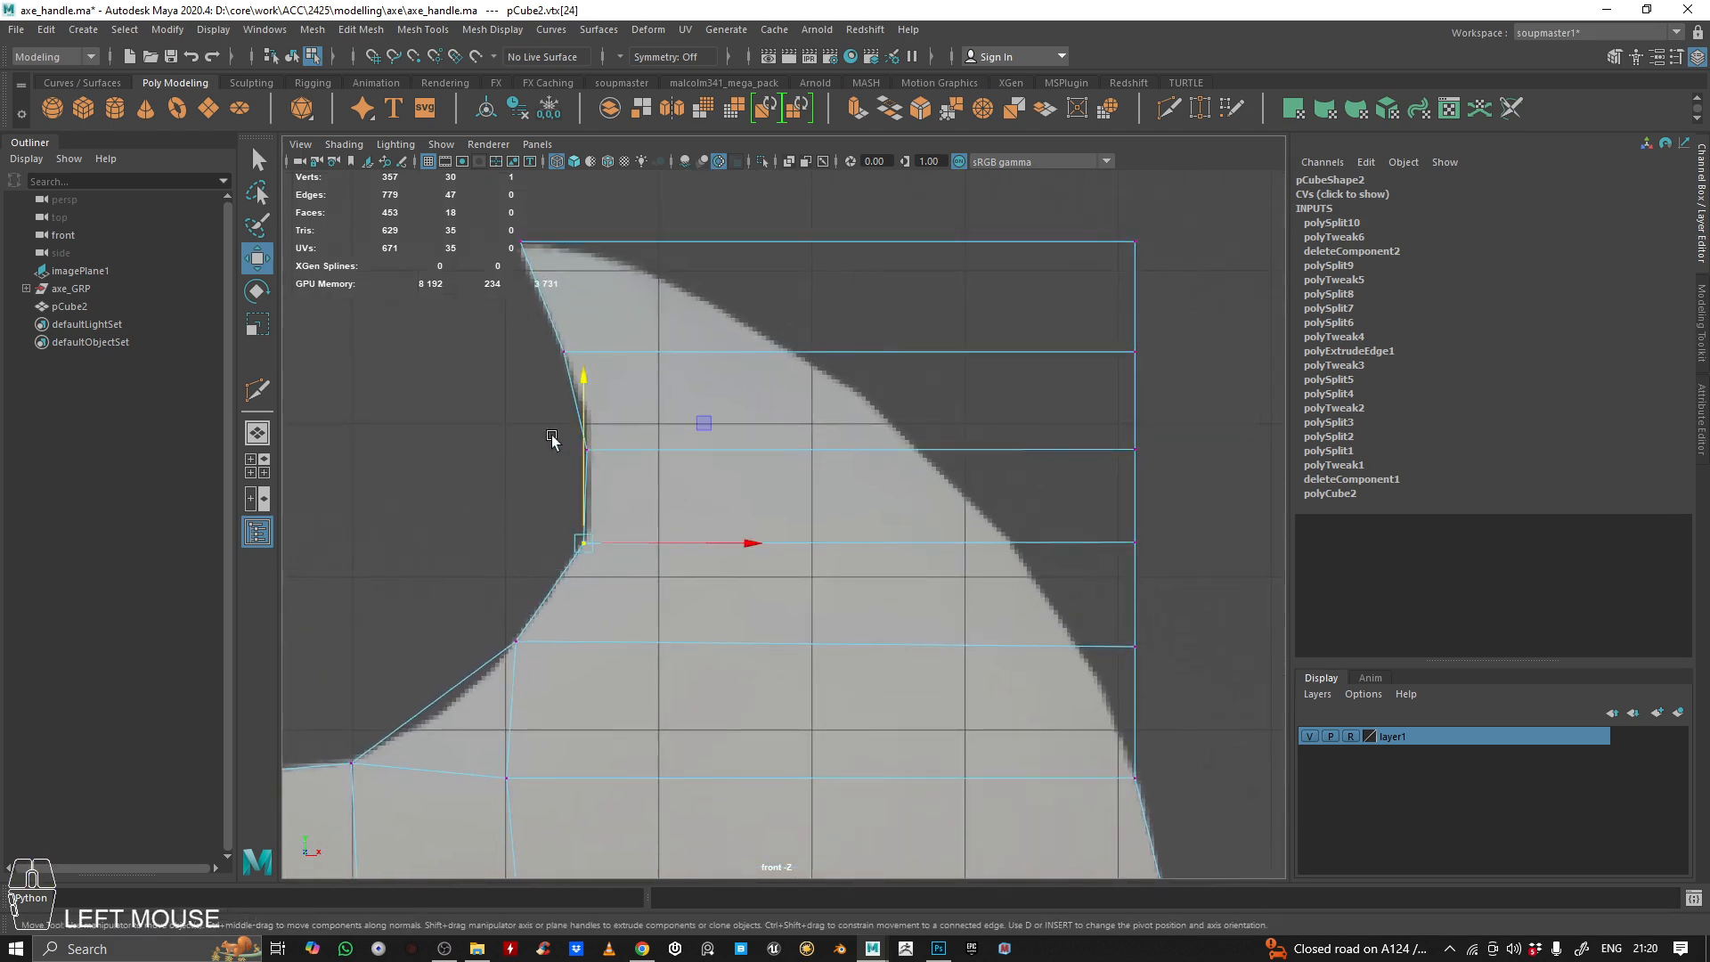
left_click(591, 431)
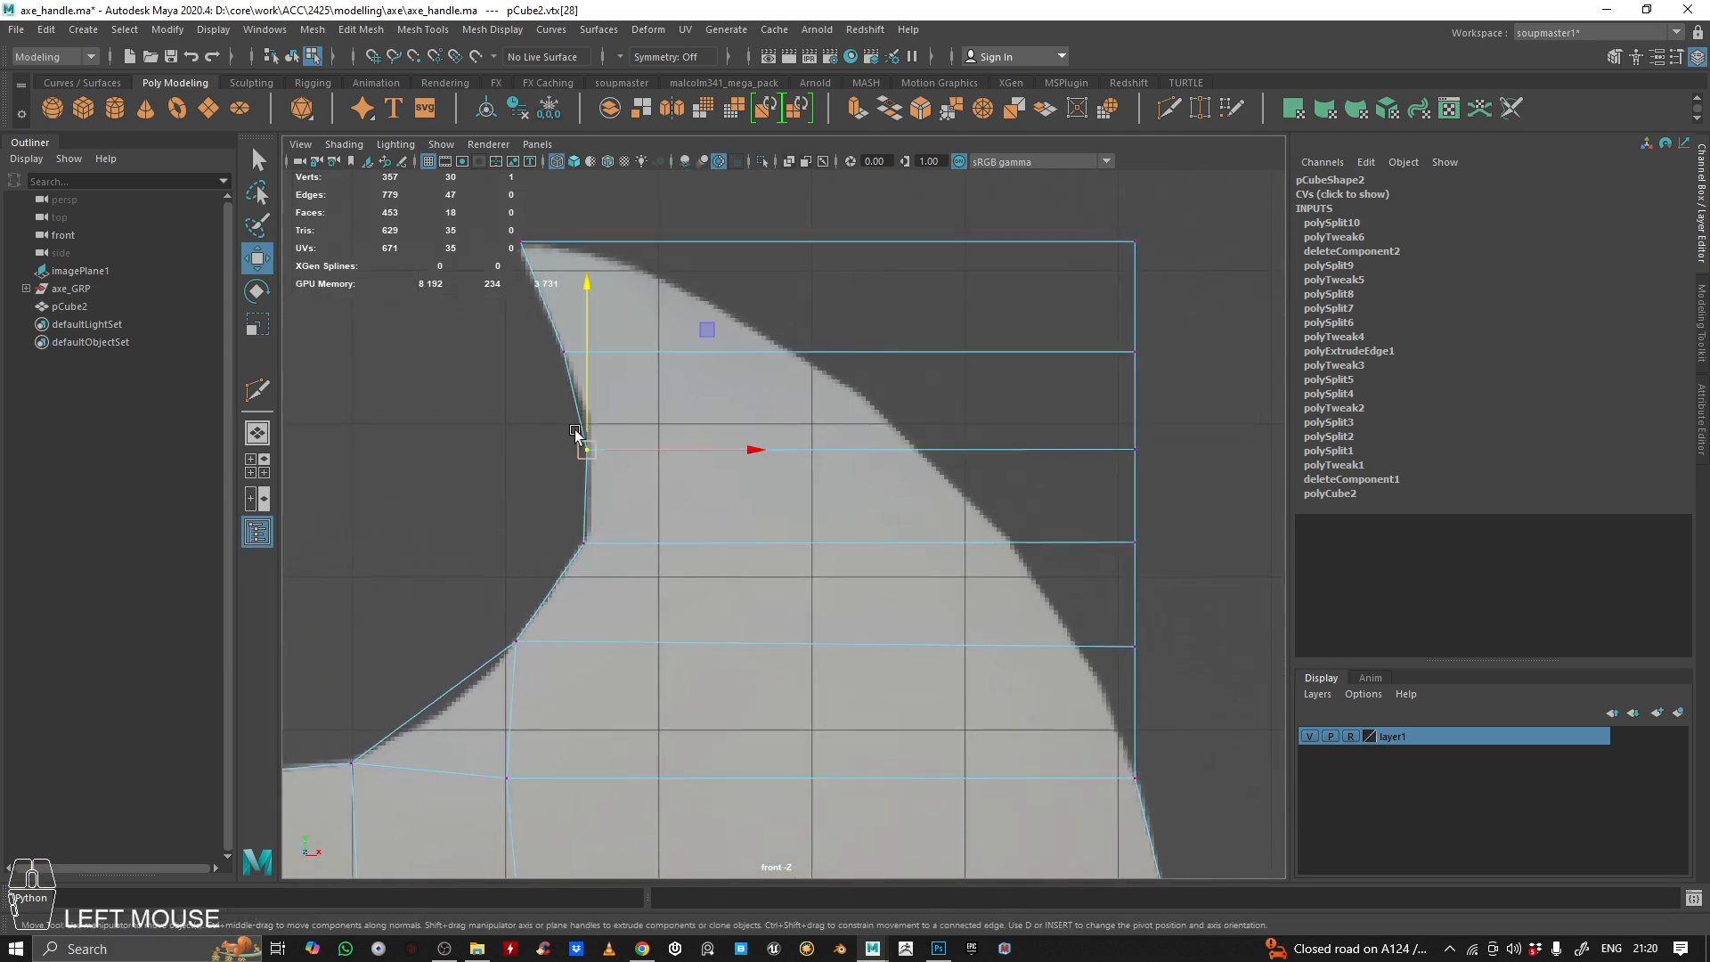
left_click_drag(585, 415, 586, 411)
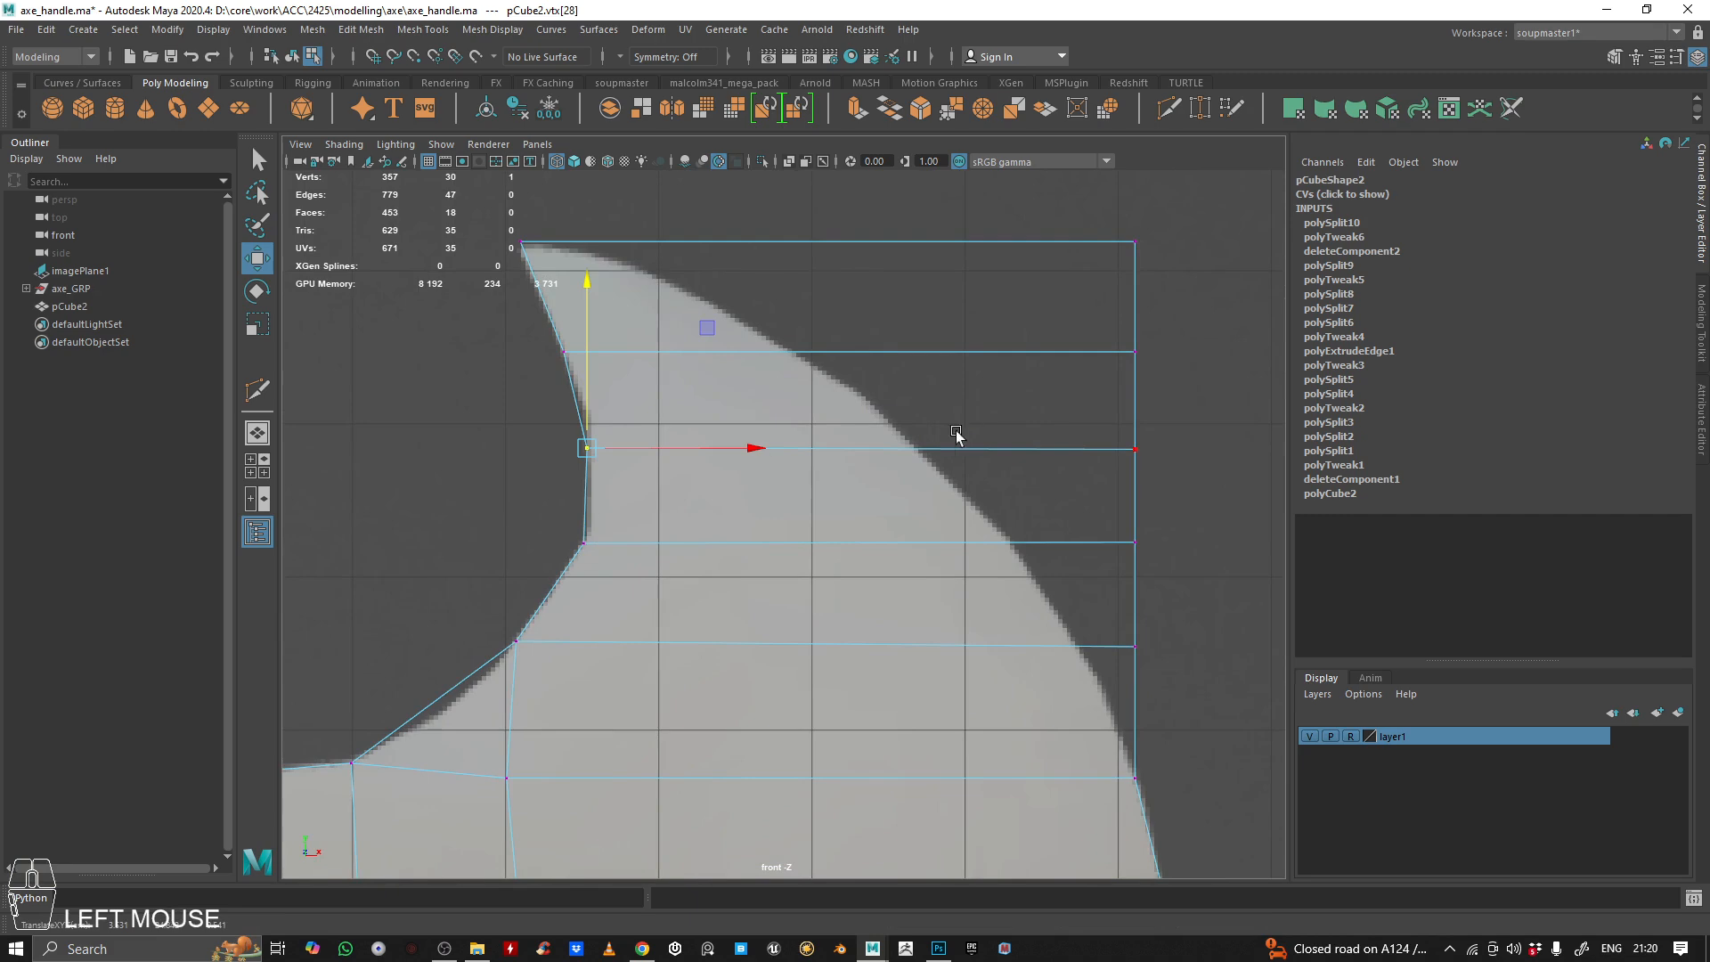
Move the outer vertices of the upper horn's two lowest rows sideways onto the reference's outer curve
middle_click_drag(1067, 509, 1080, 451, "alt")
right_click_drag(1081, 451, 959, 484, "alt")
middle_click_drag(958, 485, 470, 451, "alt")
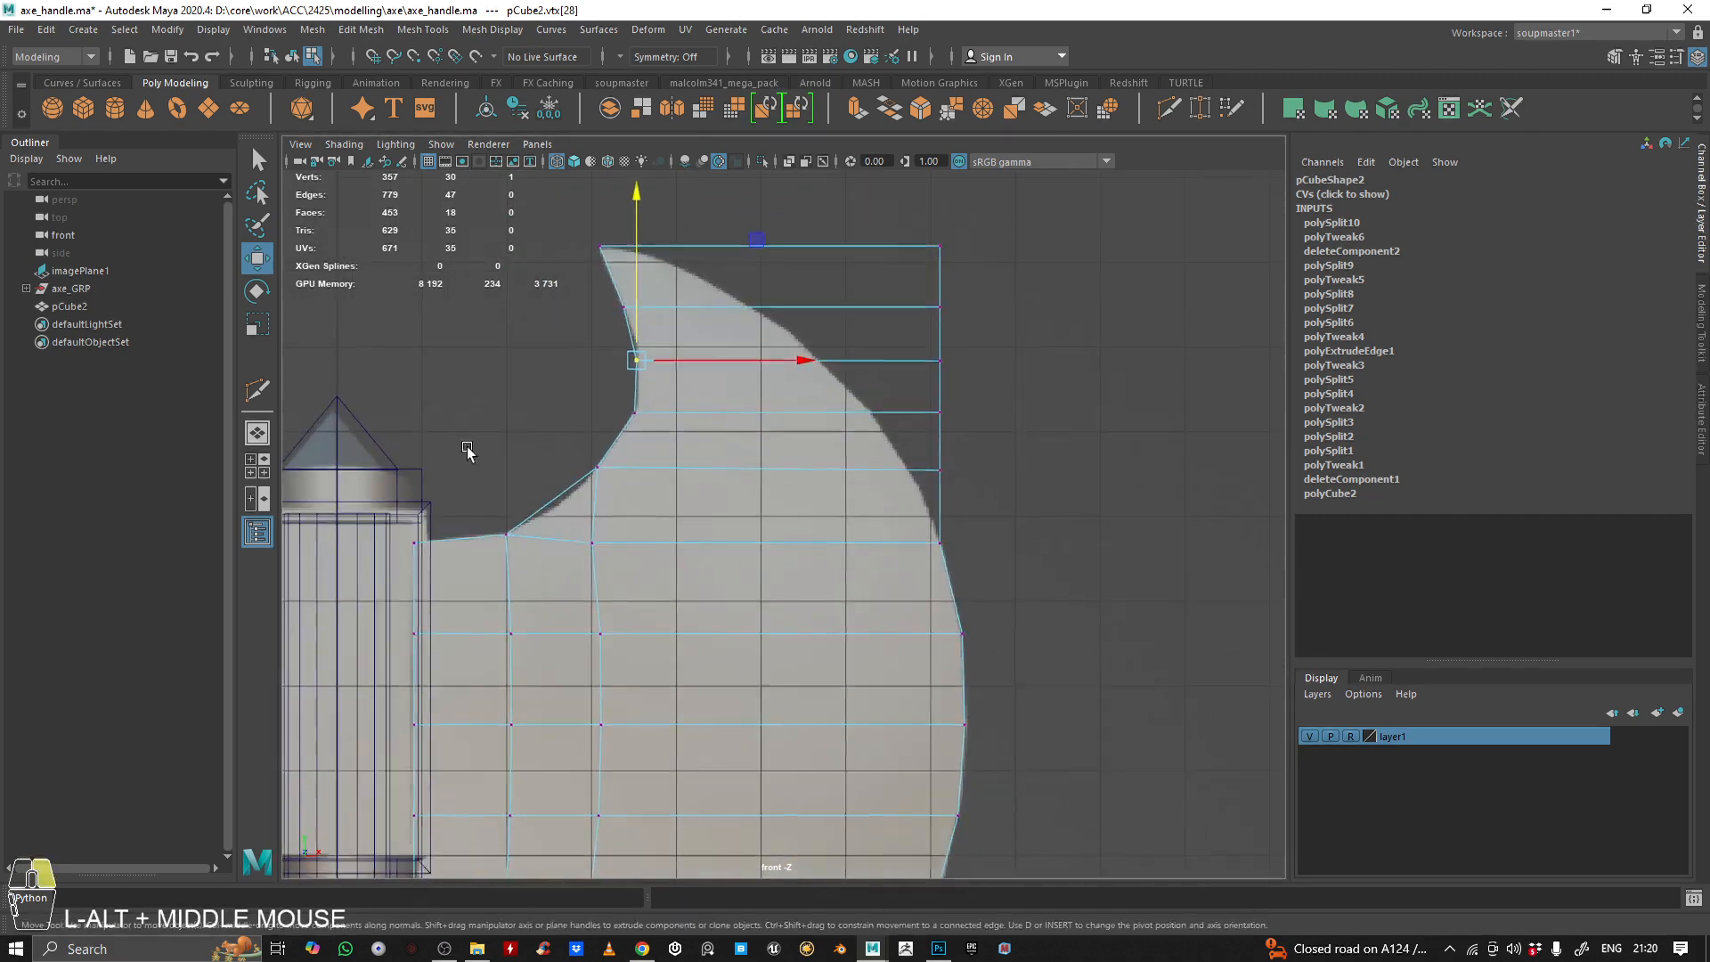
right_click_drag(469, 451, 570, 463, "alt")
middle_click_drag(570, 463, 603, 559, "alt")
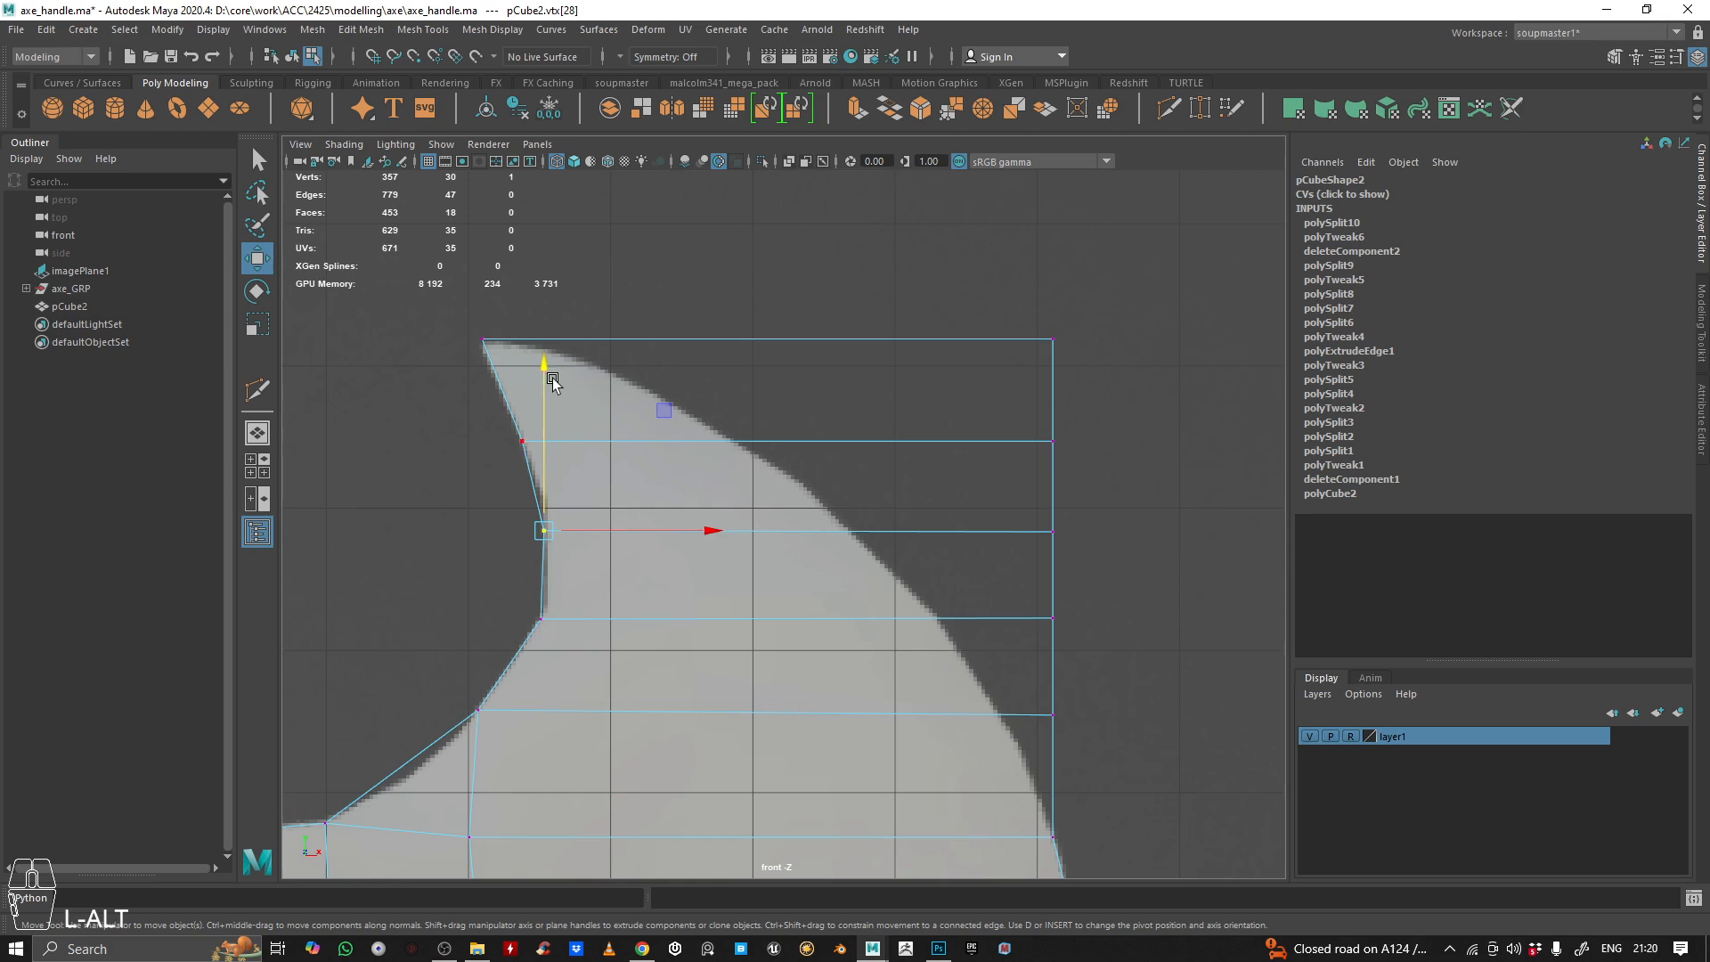
middle_click_drag(801, 699, 702, 447, "alt")
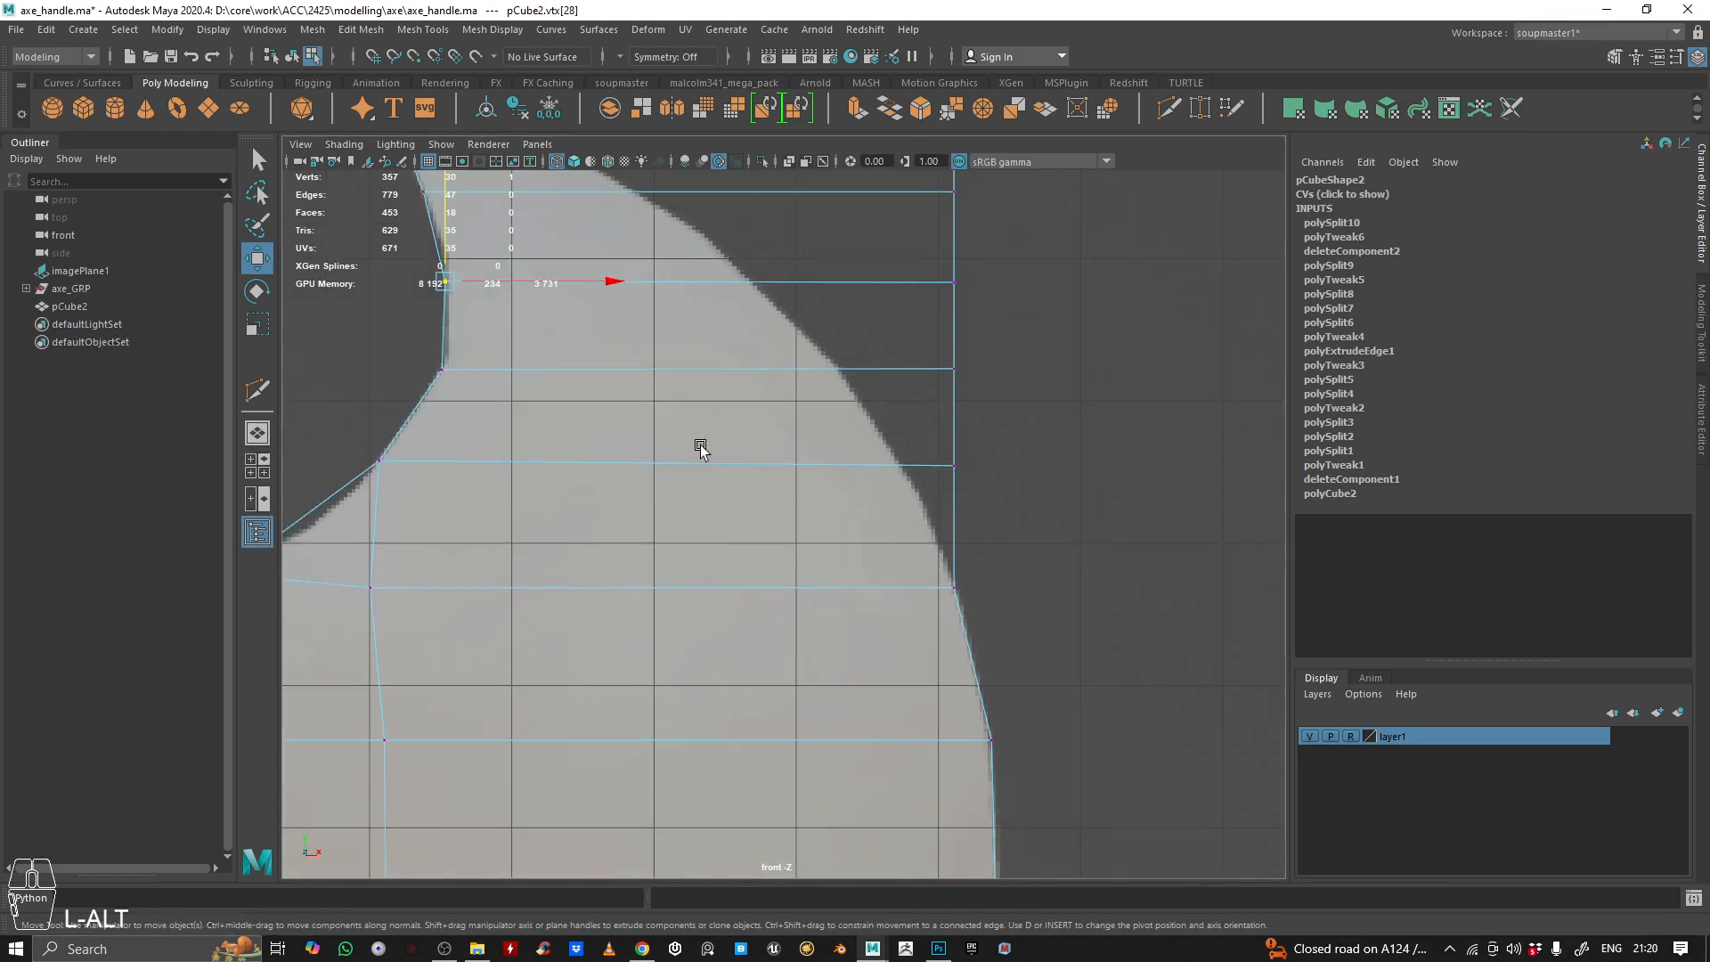
right_click_drag(703, 446, 794, 423, "alt")
middle_click_drag(794, 423, 763, 576, "alt")
left_click_drag(893, 564, 1155, 730)
left_click_drag(993, 614, 941, 621)
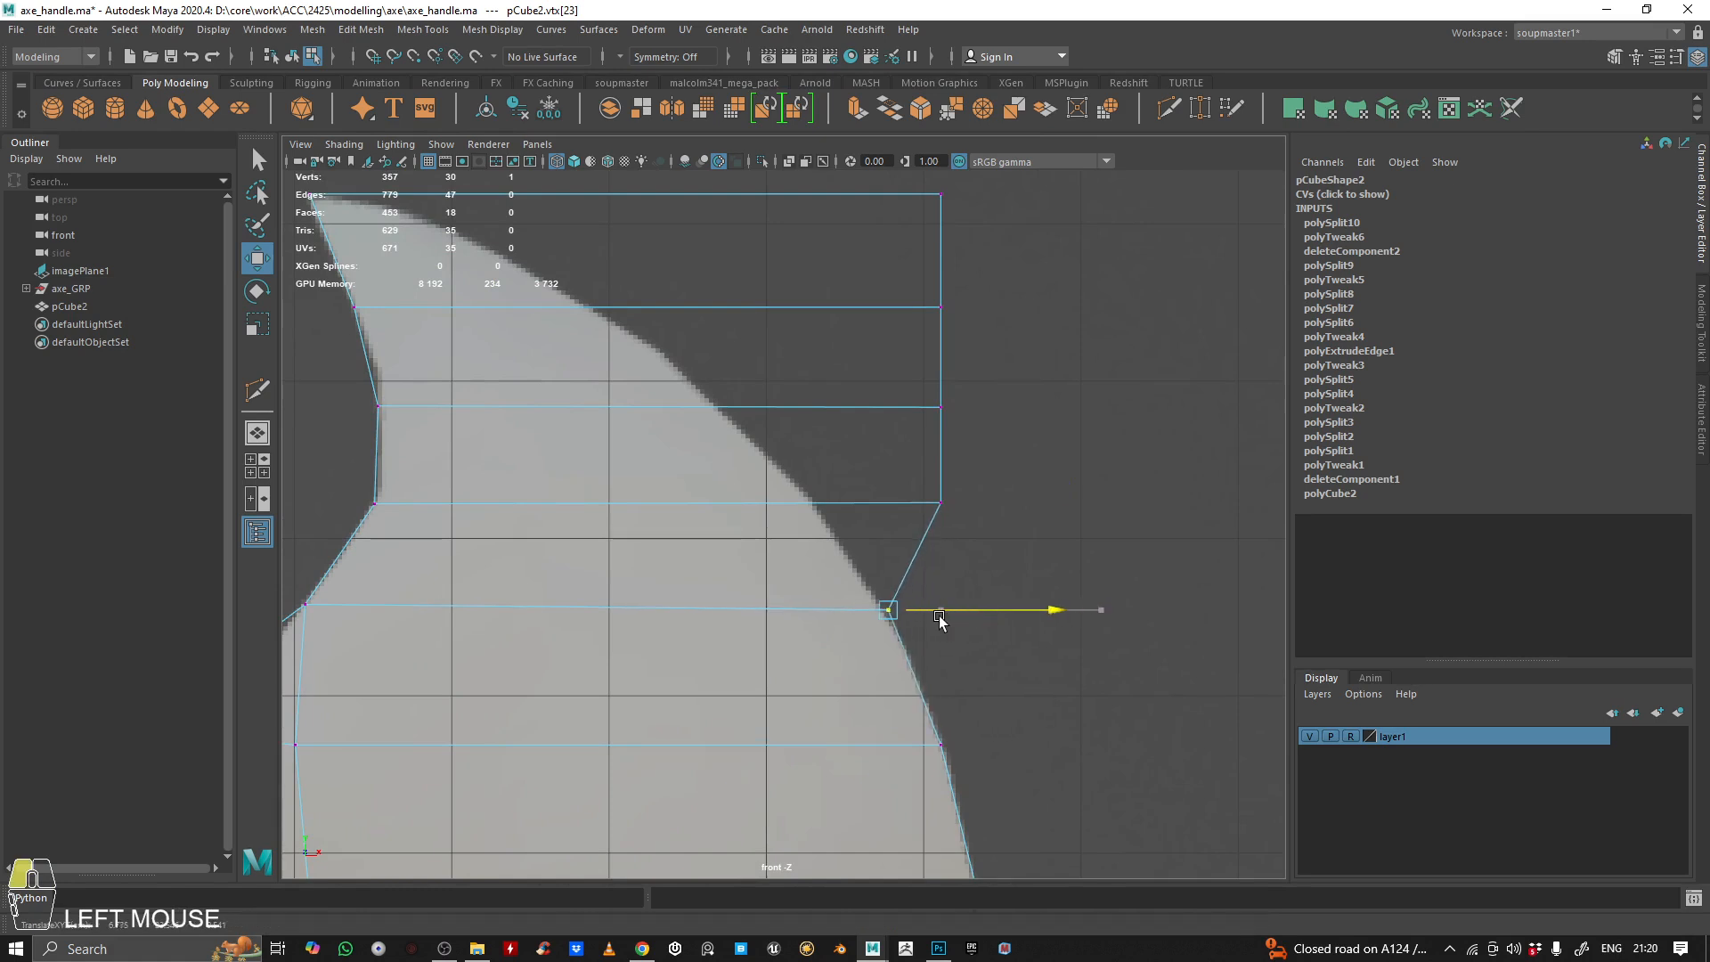
left_click_drag(1007, 488, 852, 544)
key("ctrl+z")
left_click_drag(1046, 465, 922, 533)
left_click_drag(1027, 511, 897, 511)
Move the remaining three outer vertices of the upper horn onto the reference's outer curve, finishing near the tip
middle_click_drag(832, 609, 874, 668, "alt")
left_click_drag(1074, 417, 821, 488)
middle_click_drag(820, 488, 874, 616, "alt")
left_click_drag(1087, 464, 1004, 539)
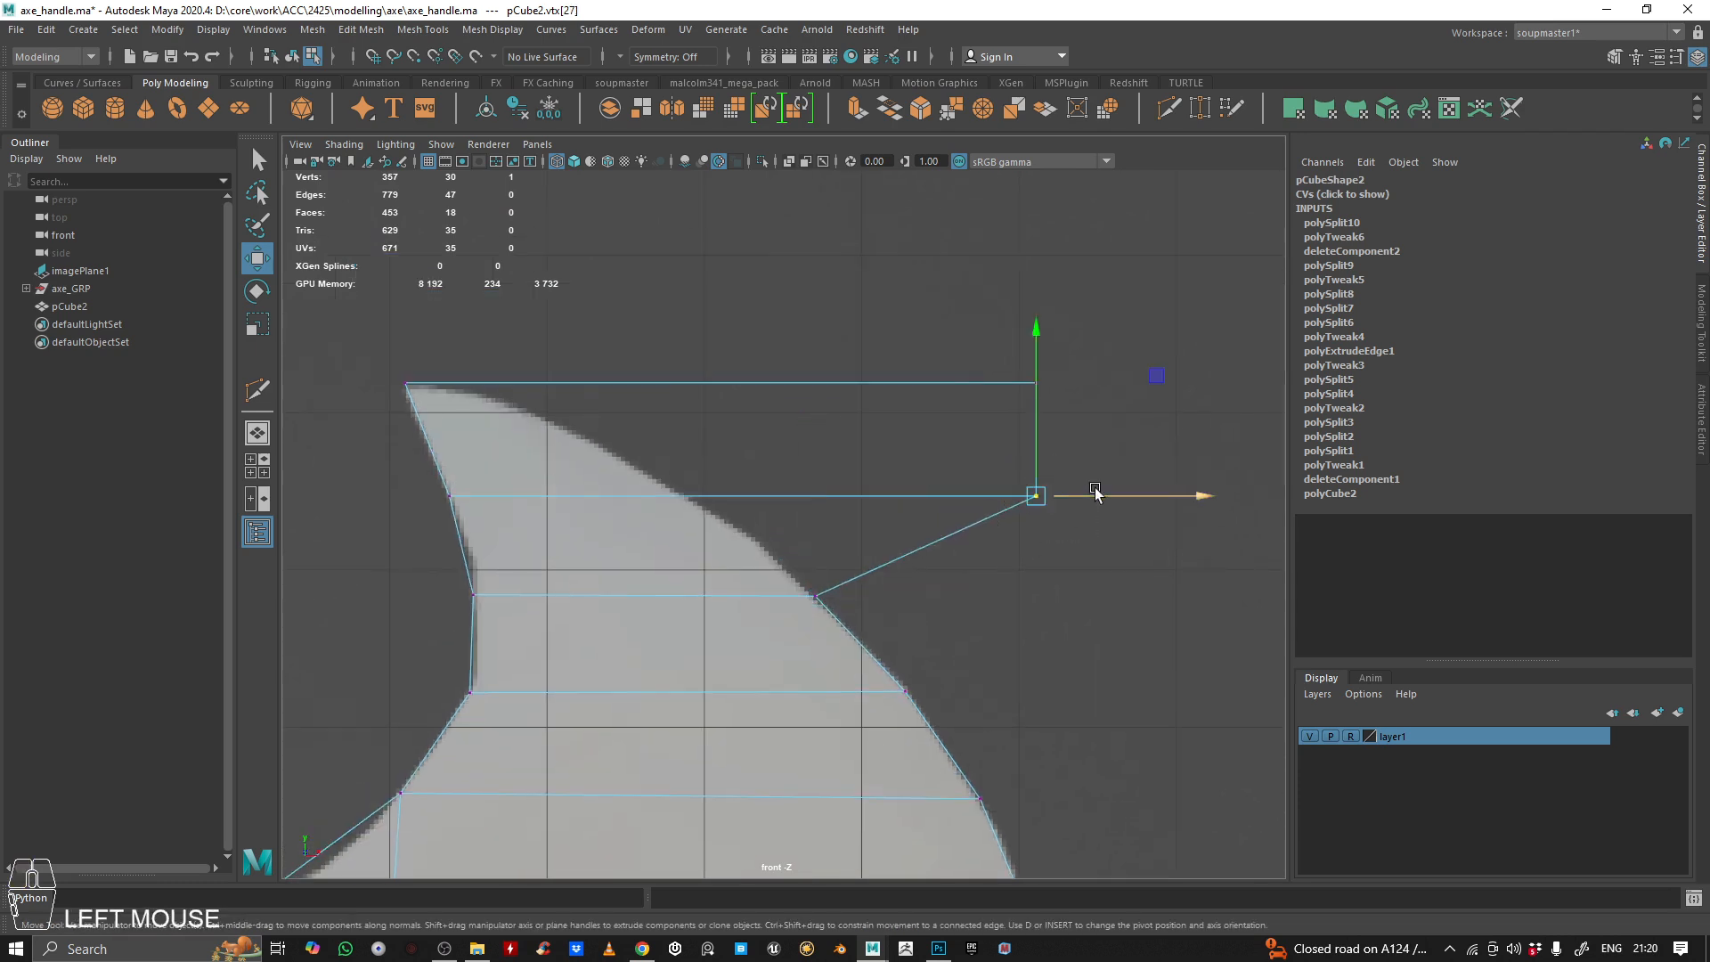
left_click_drag(1099, 492, 749, 537)
left_click_drag(1079, 289, 926, 517)
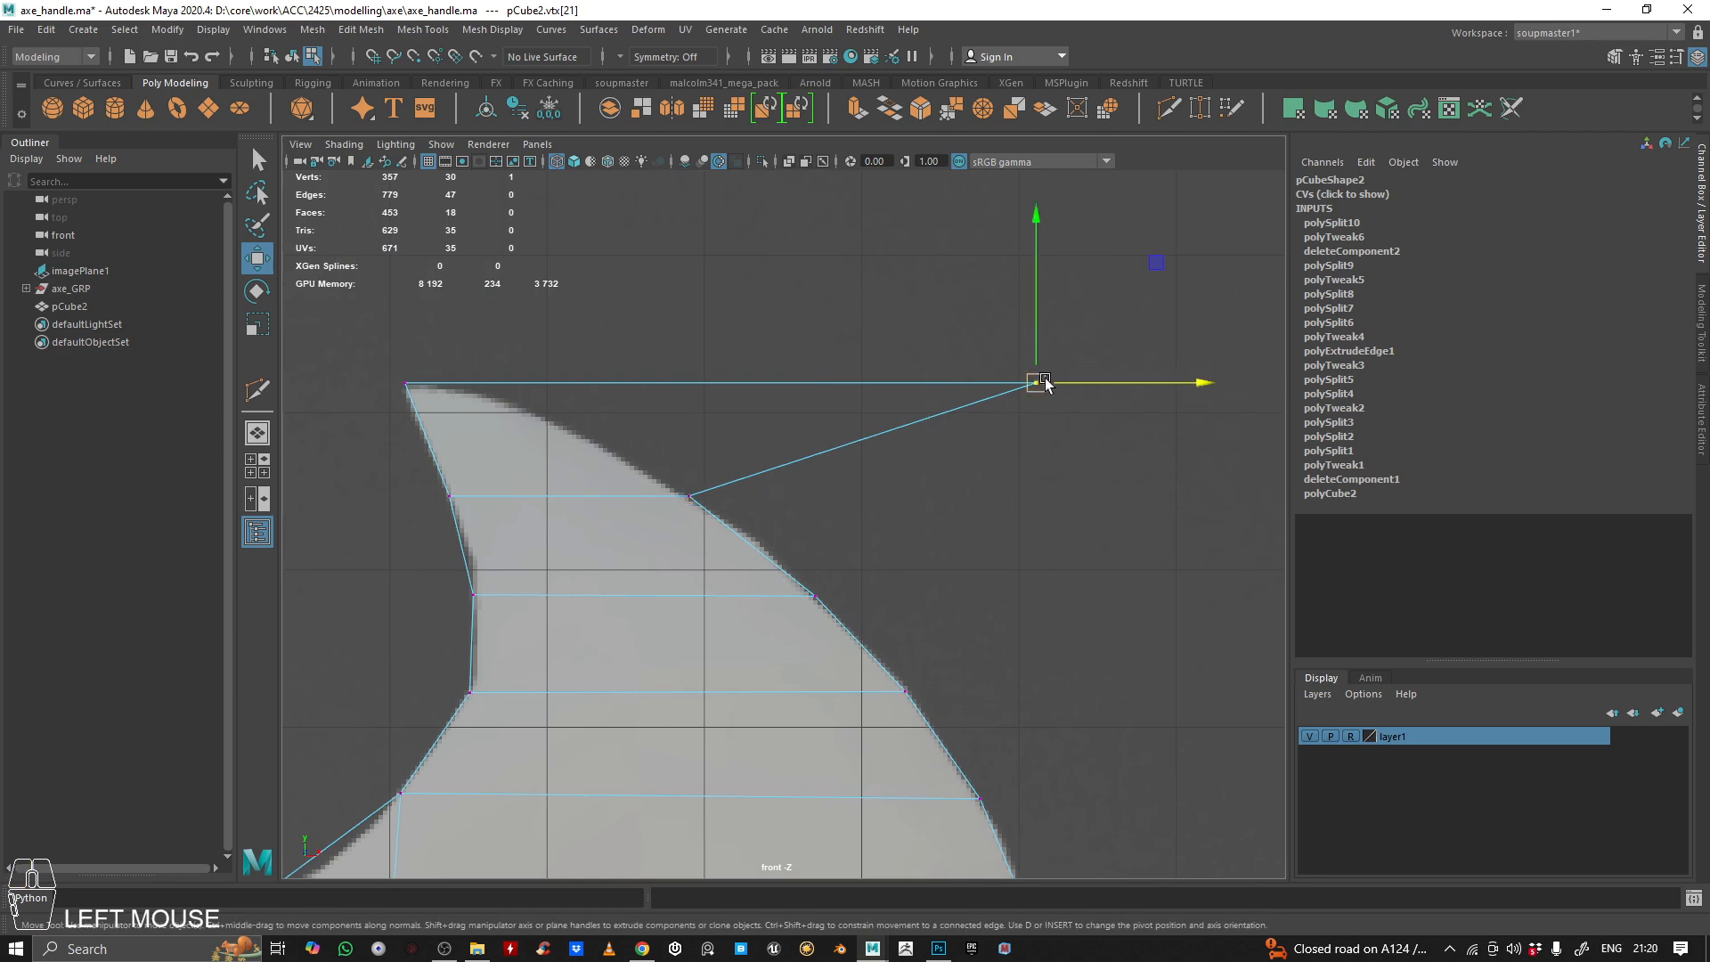
left_click_drag(1136, 267, 675, 312)
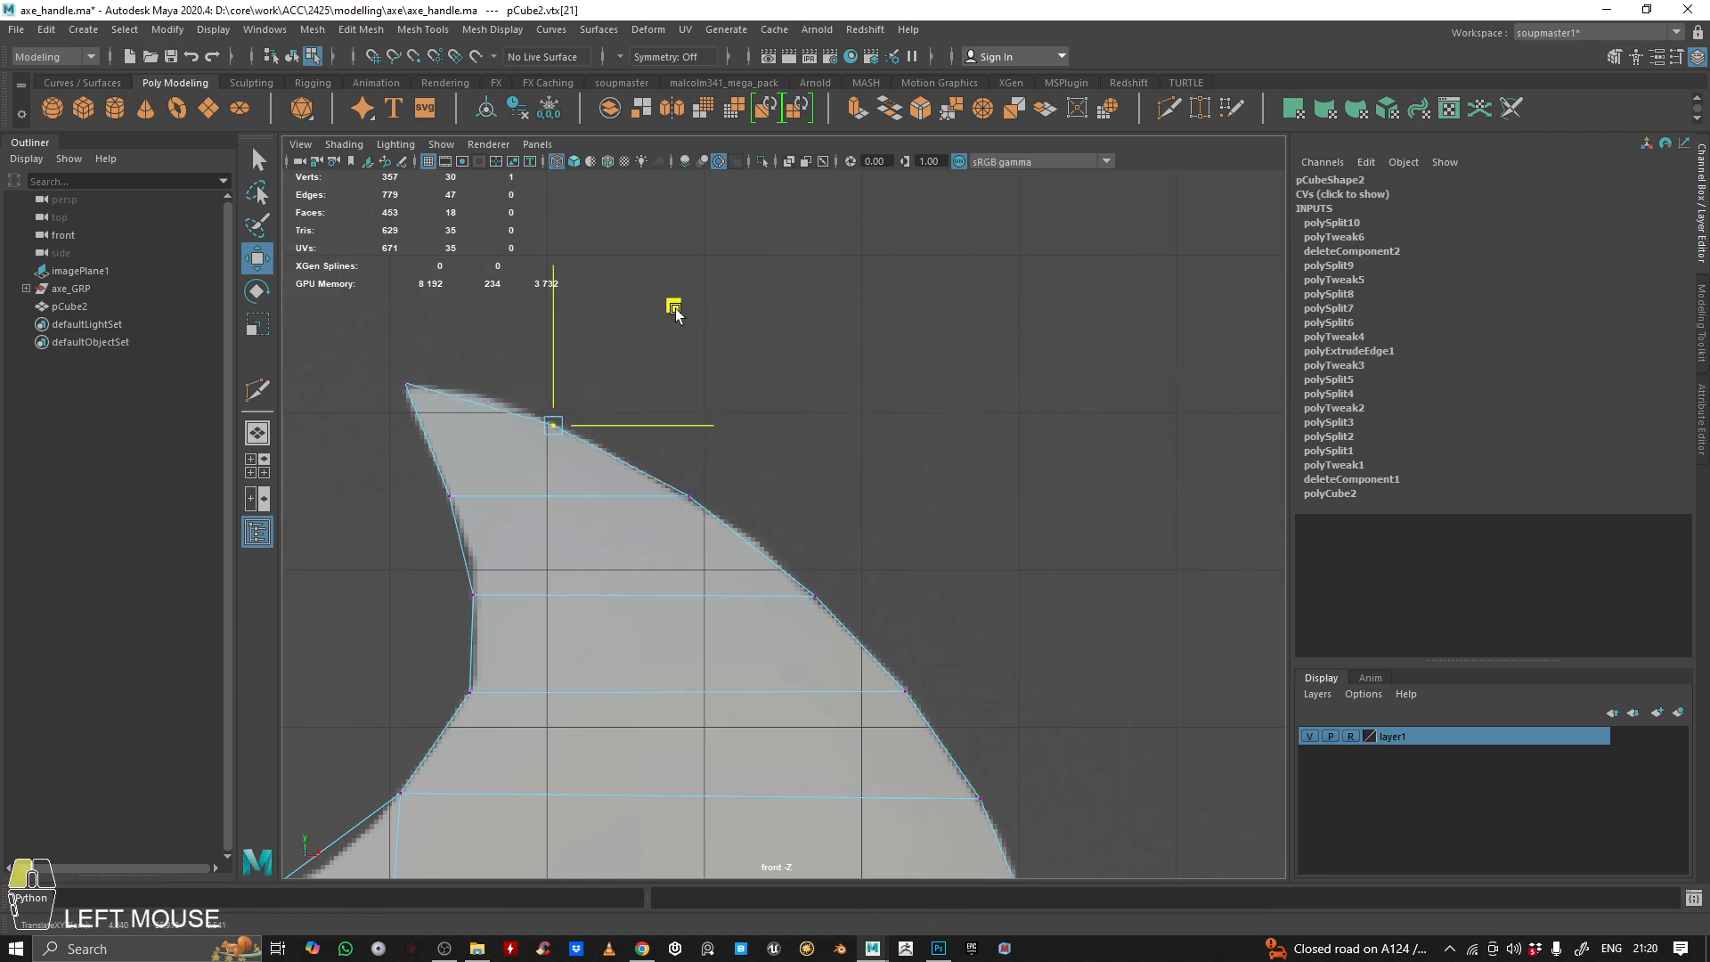
right_click_drag(845, 439, 752, 558, "alt")
middle_click_drag(752, 558, 743, 385, "alt")
middle_click_drag(687, 437, 723, 413, "alt")
middle_click_drag(796, 499, 754, 408, "alt")
right_click_drag(768, 472, 878, 540, "alt")
right_click_drag(758, 476, 761, 307)
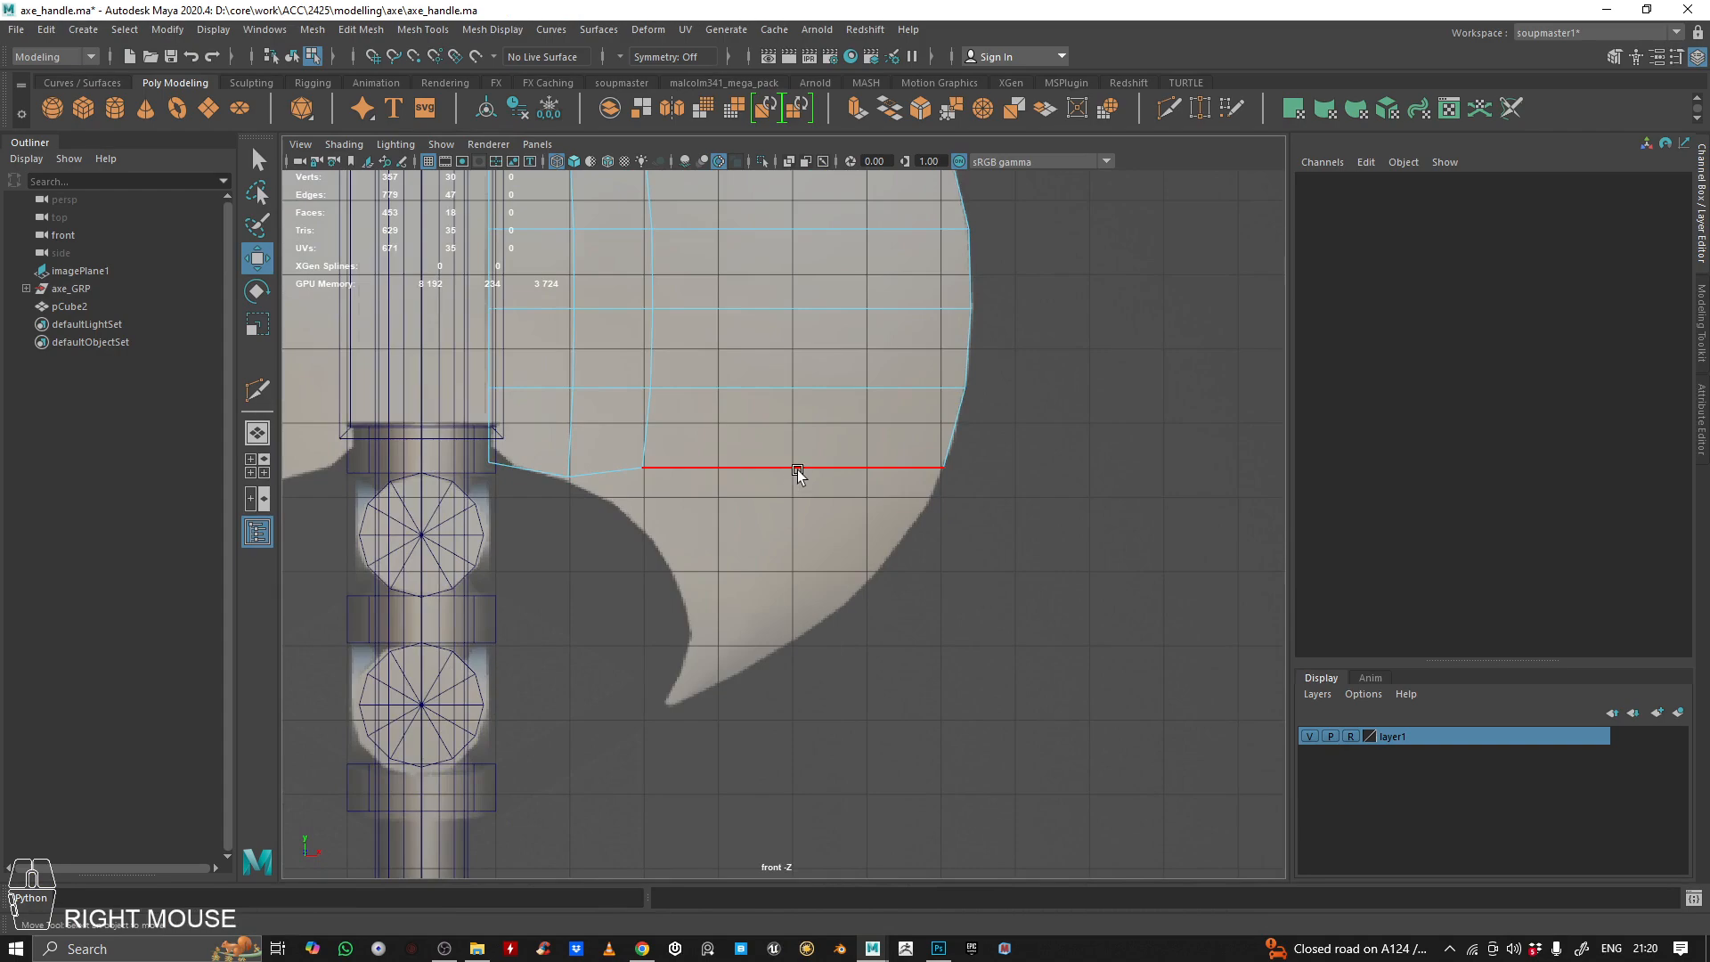
left_click(445, 948)
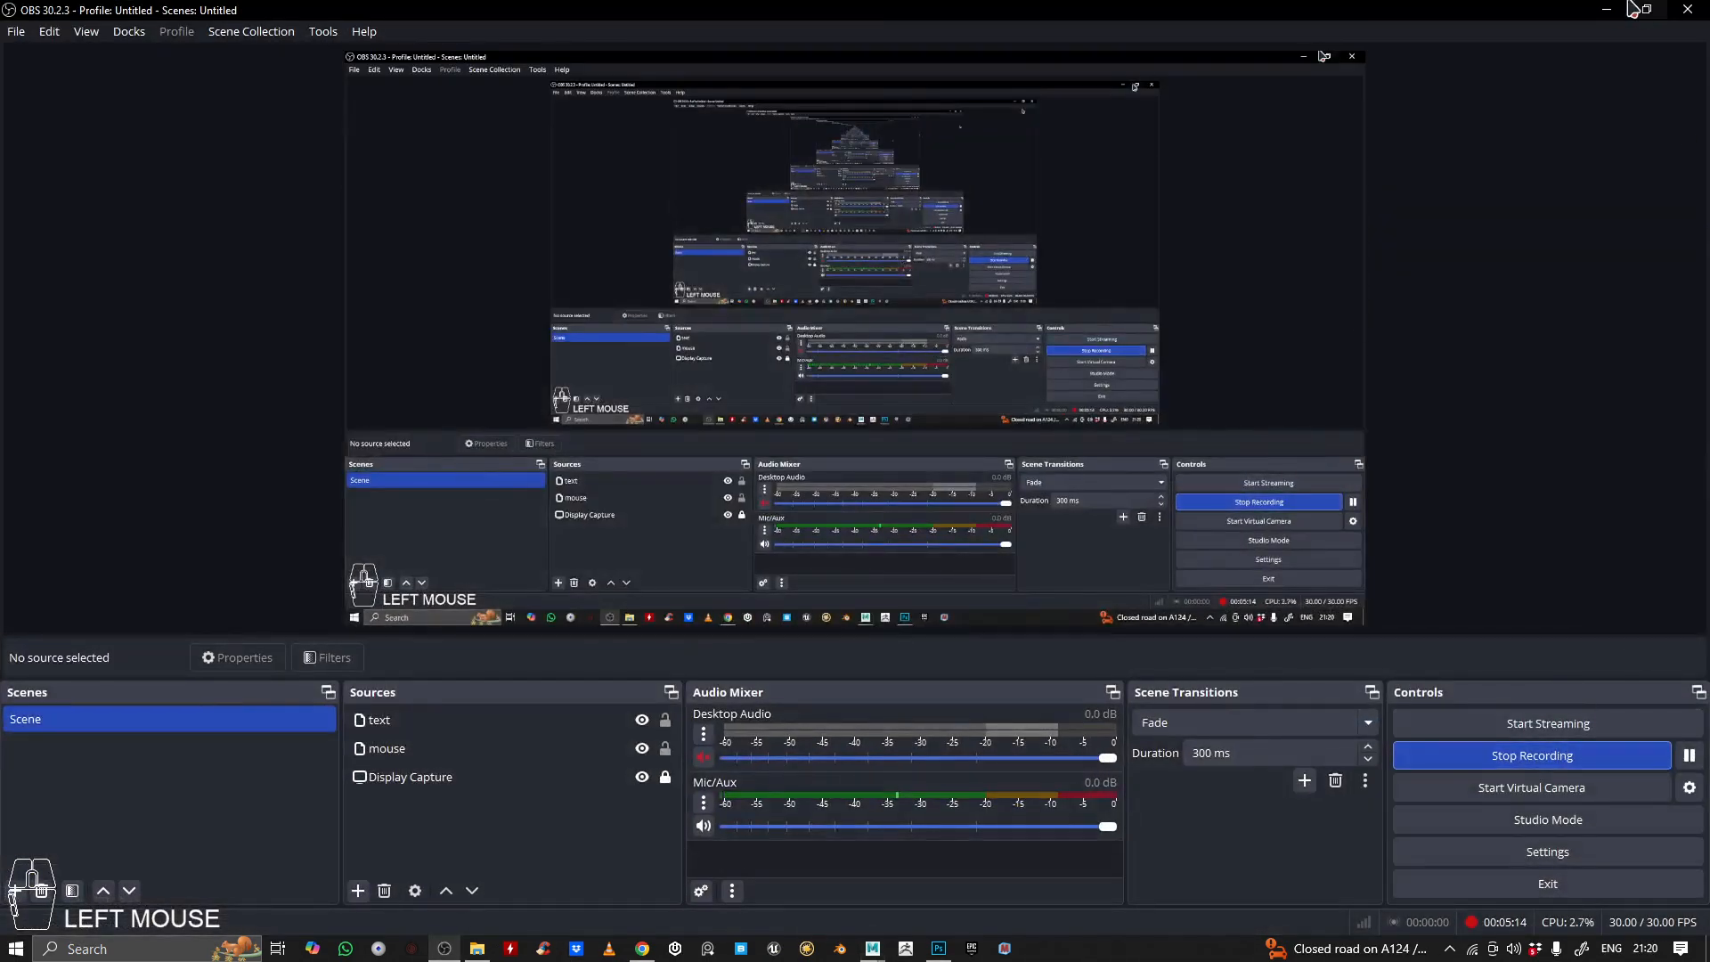
left_click(1607, 9)
Extrude the two outer bottom edges of the blade straight down to the level of the lower horn's tip
middle_click_drag(532, 509, 672, 613, "alt")
right_click_drag(672, 613, 792, 565, "alt")
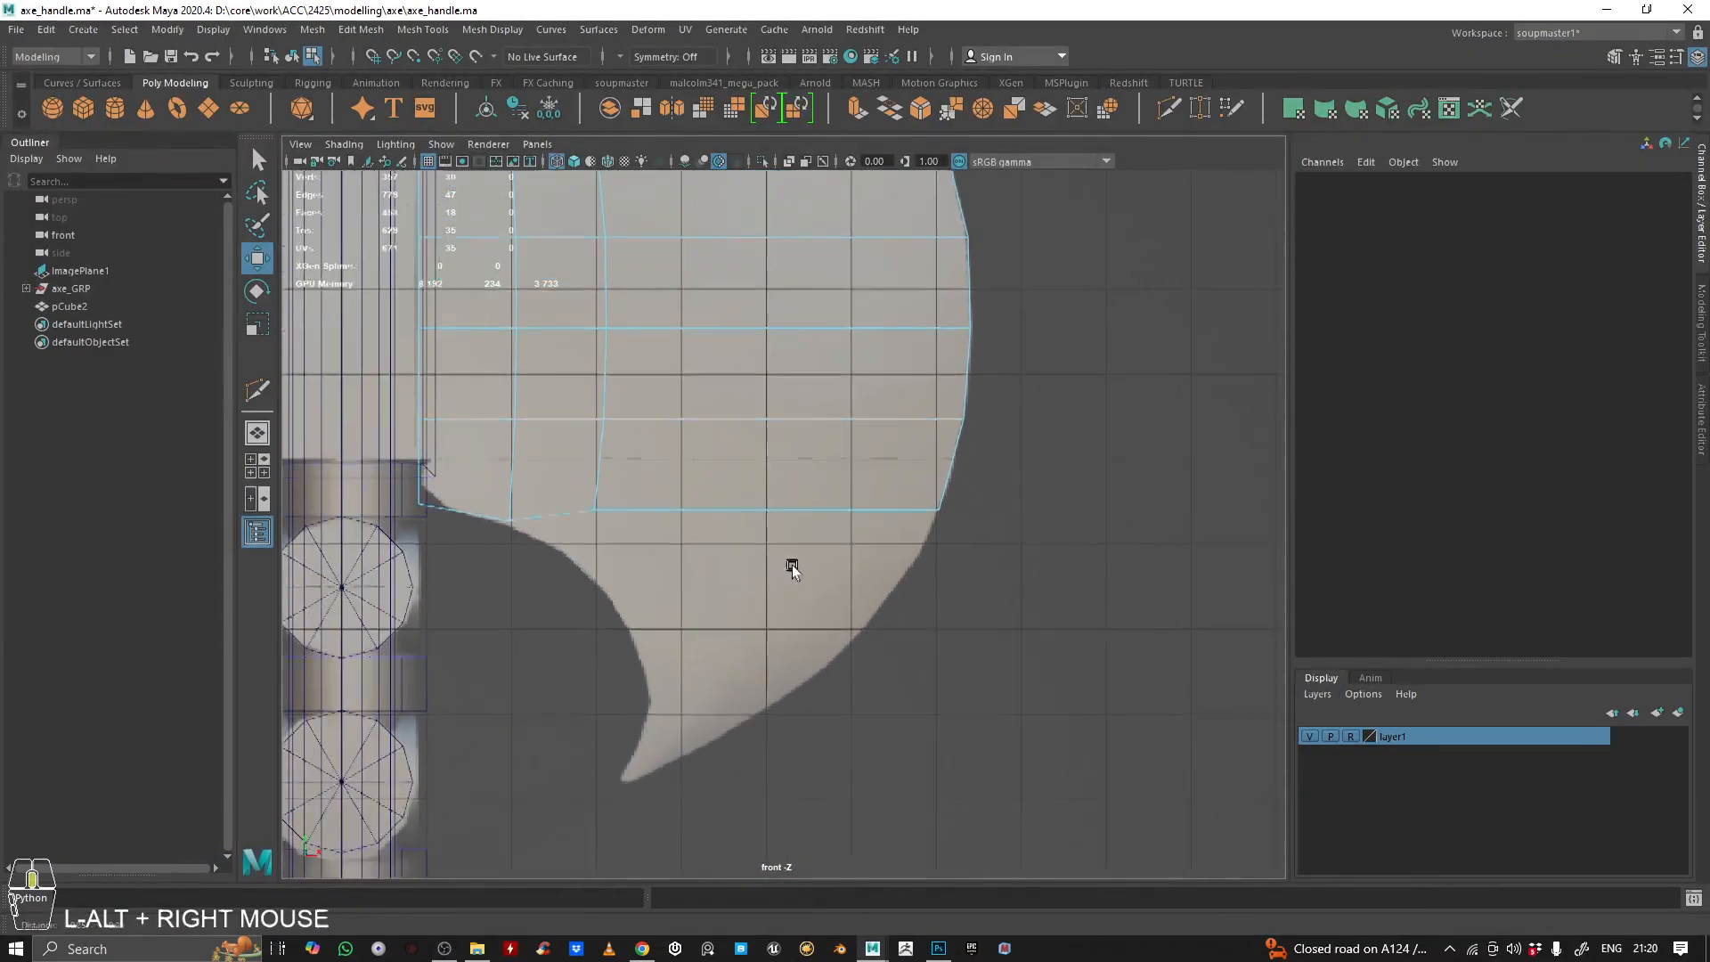
middle_click_drag(793, 565, 789, 553, "alt")
scroll(752, 568, "up", 2)
right_click_drag(790, 553, 783, 290)
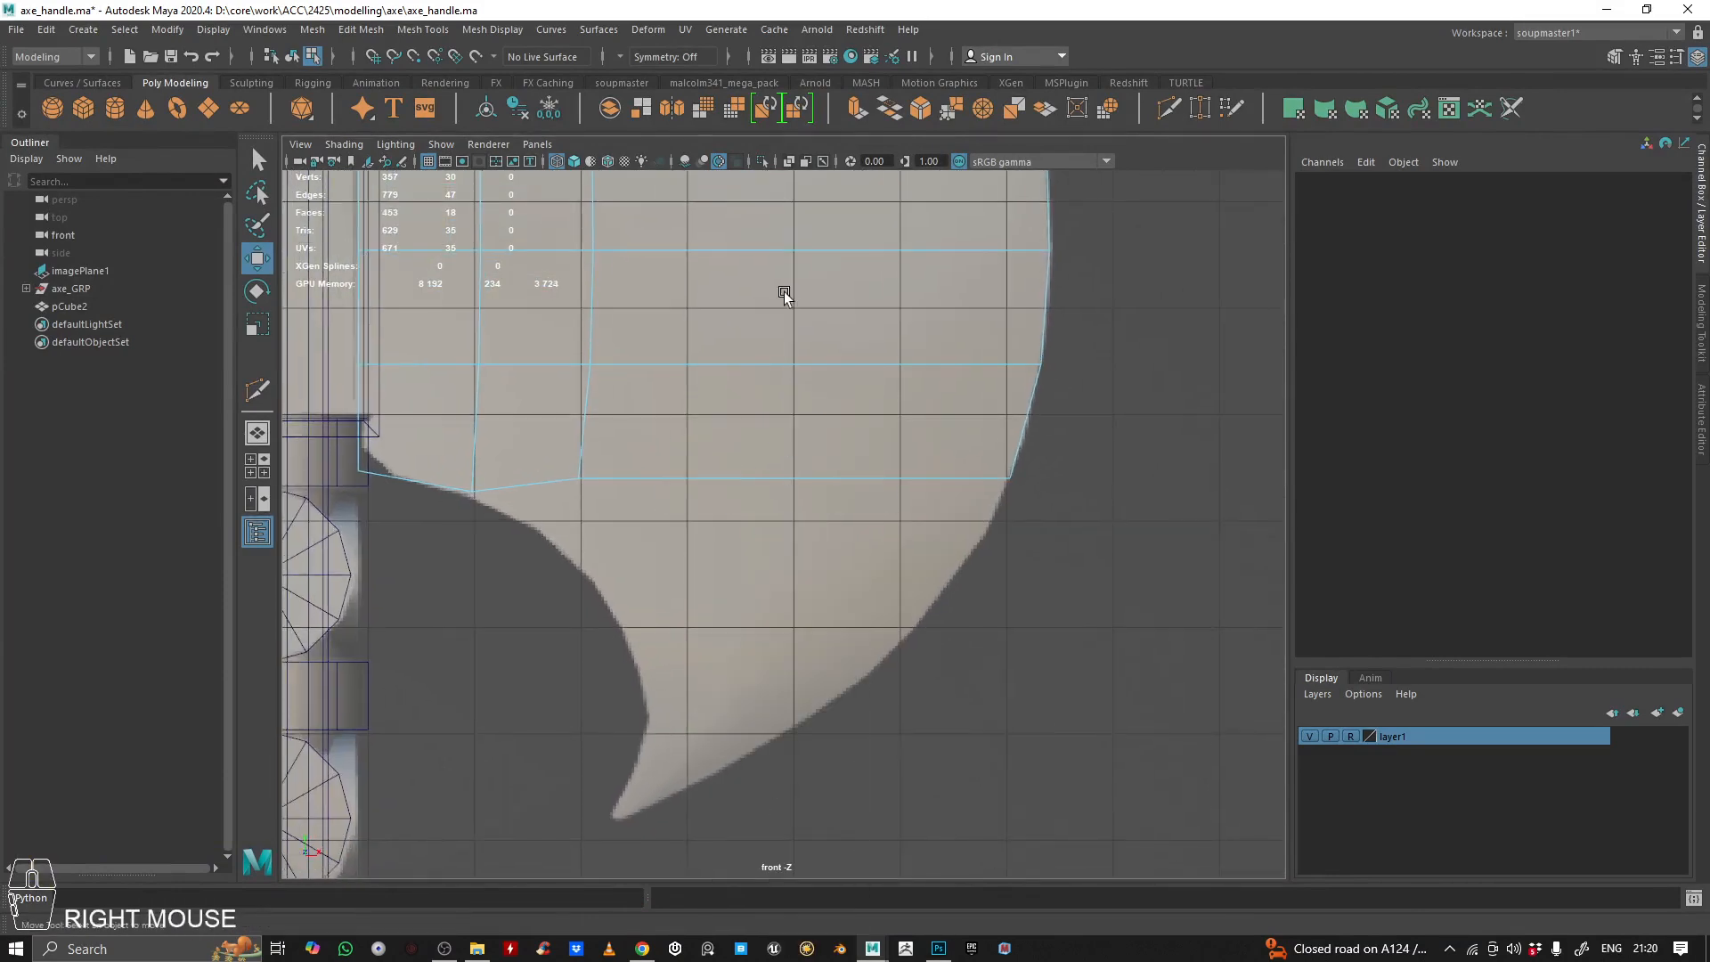
left_click(592, 475)
left_click(524, 476, "shift")
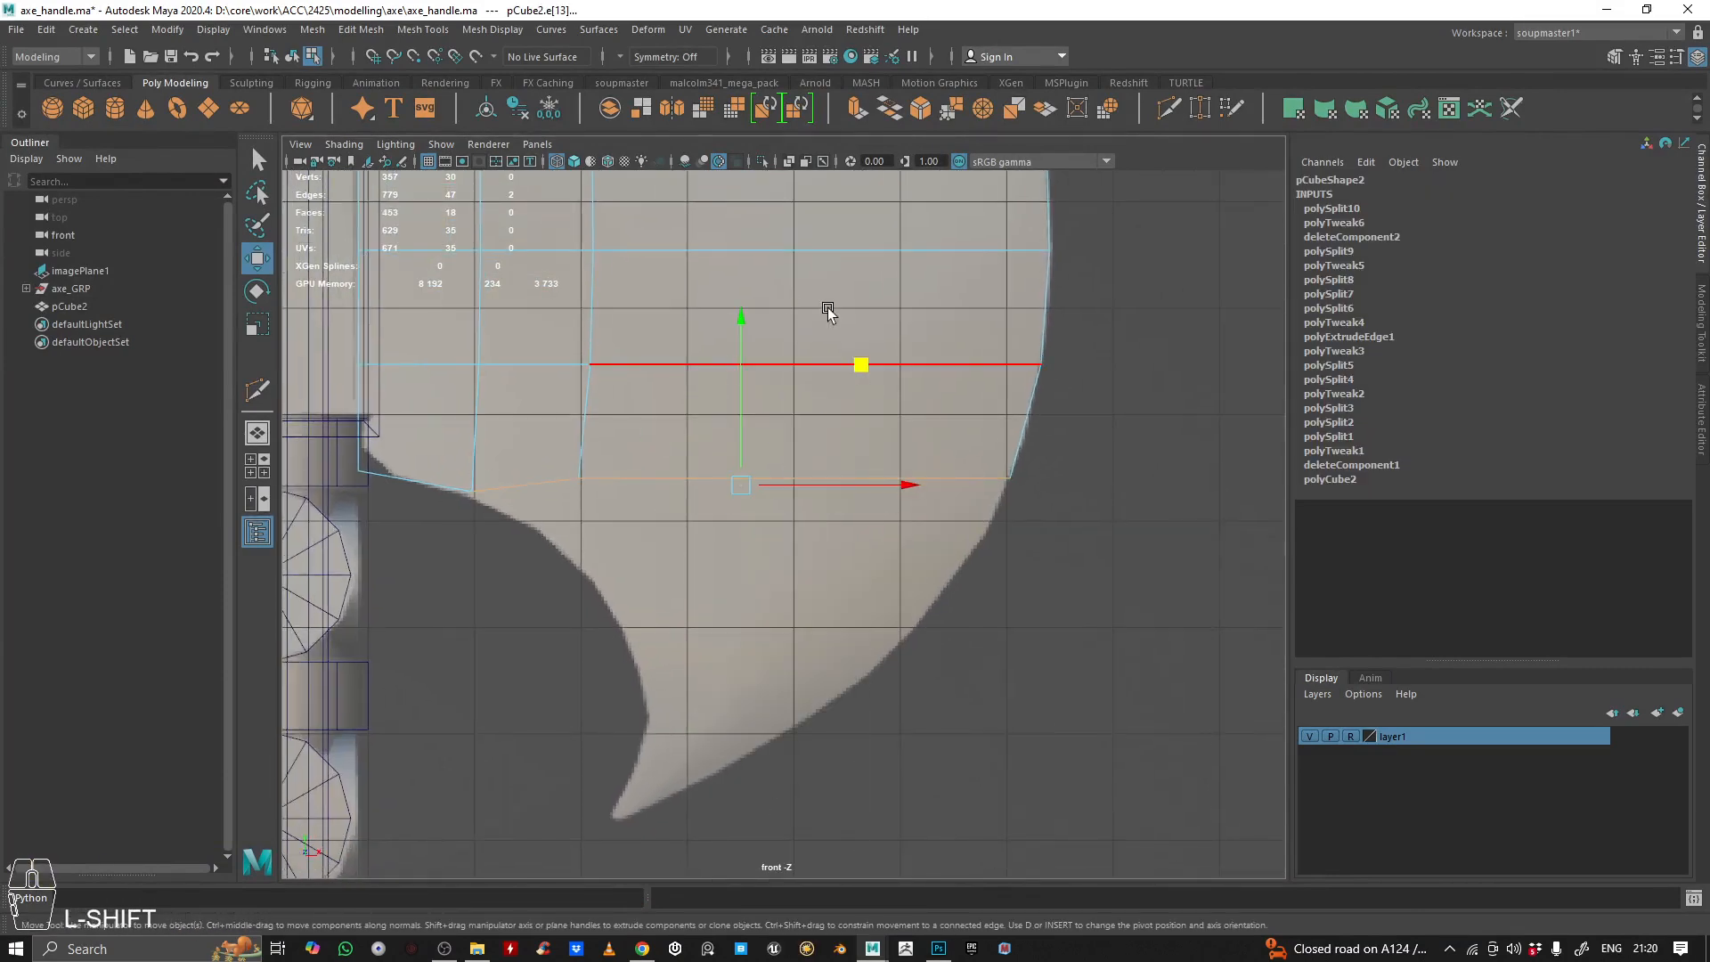
left_click(858, 110)
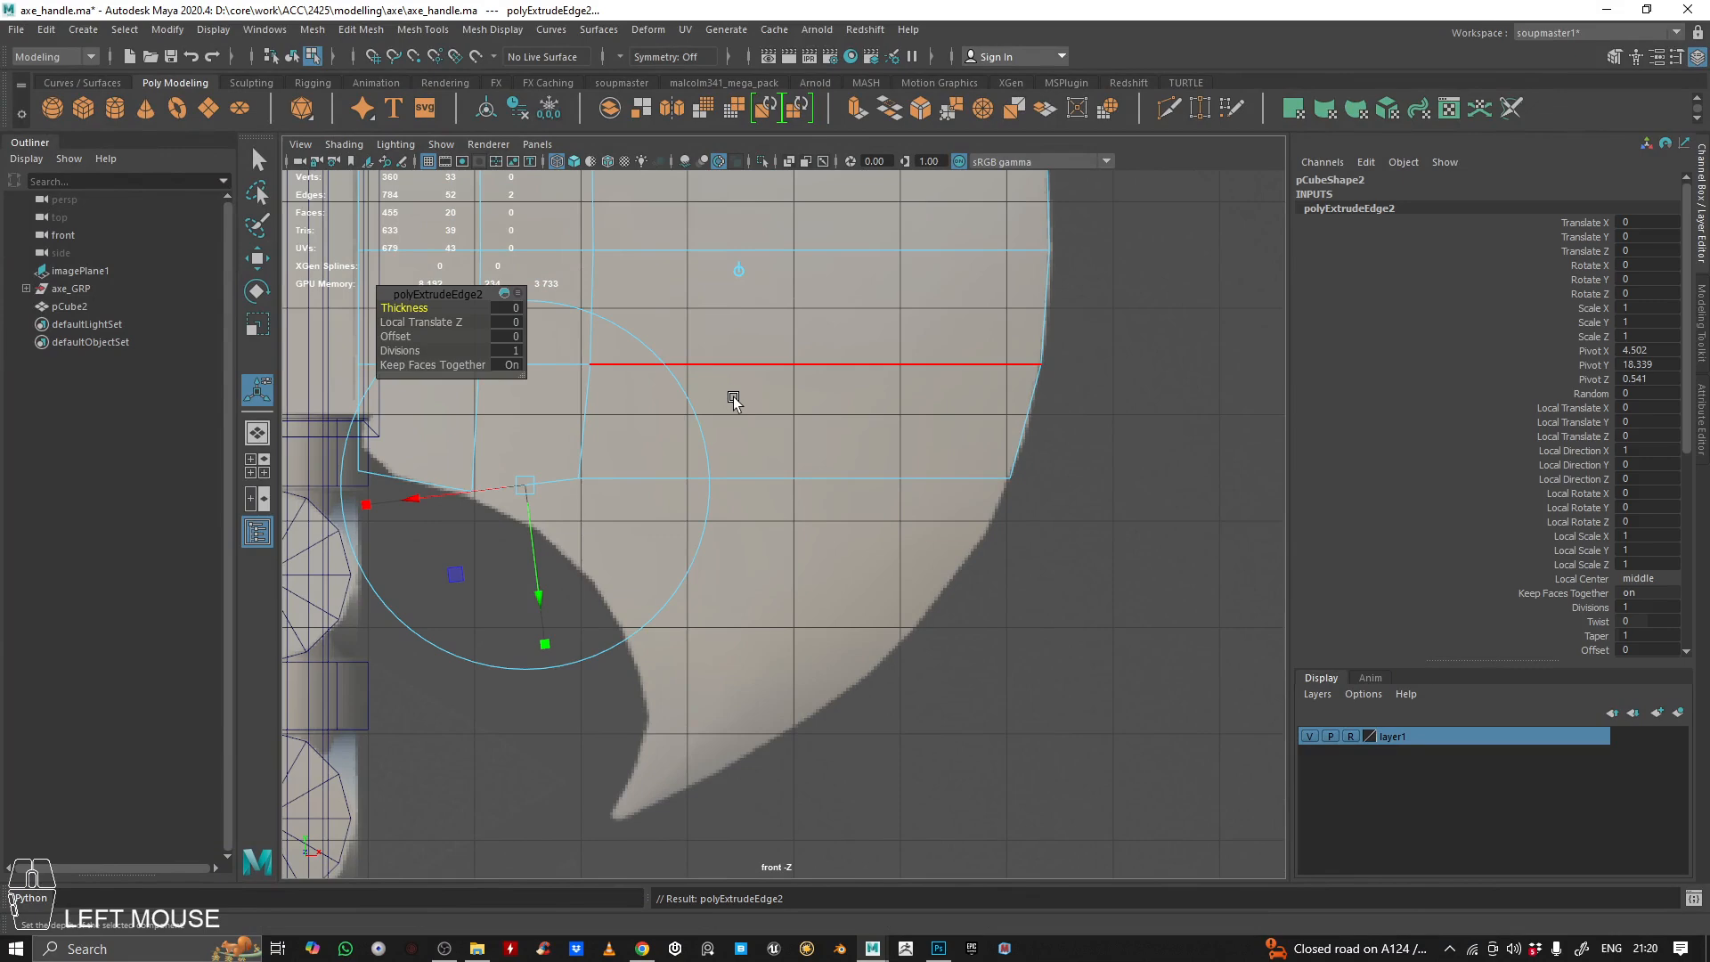
key("w")
left_click_drag(738, 359, 752, 711)
right_click_drag(859, 682, 821, 554, "alt")
middle_click_drag(820, 554, 771, 531, "alt")
Insert three horizontal edge loops across the strip extruded for the lower horn
right_click_drag(772, 530, 1318, 163, "alt")
left_click(1169, 108)
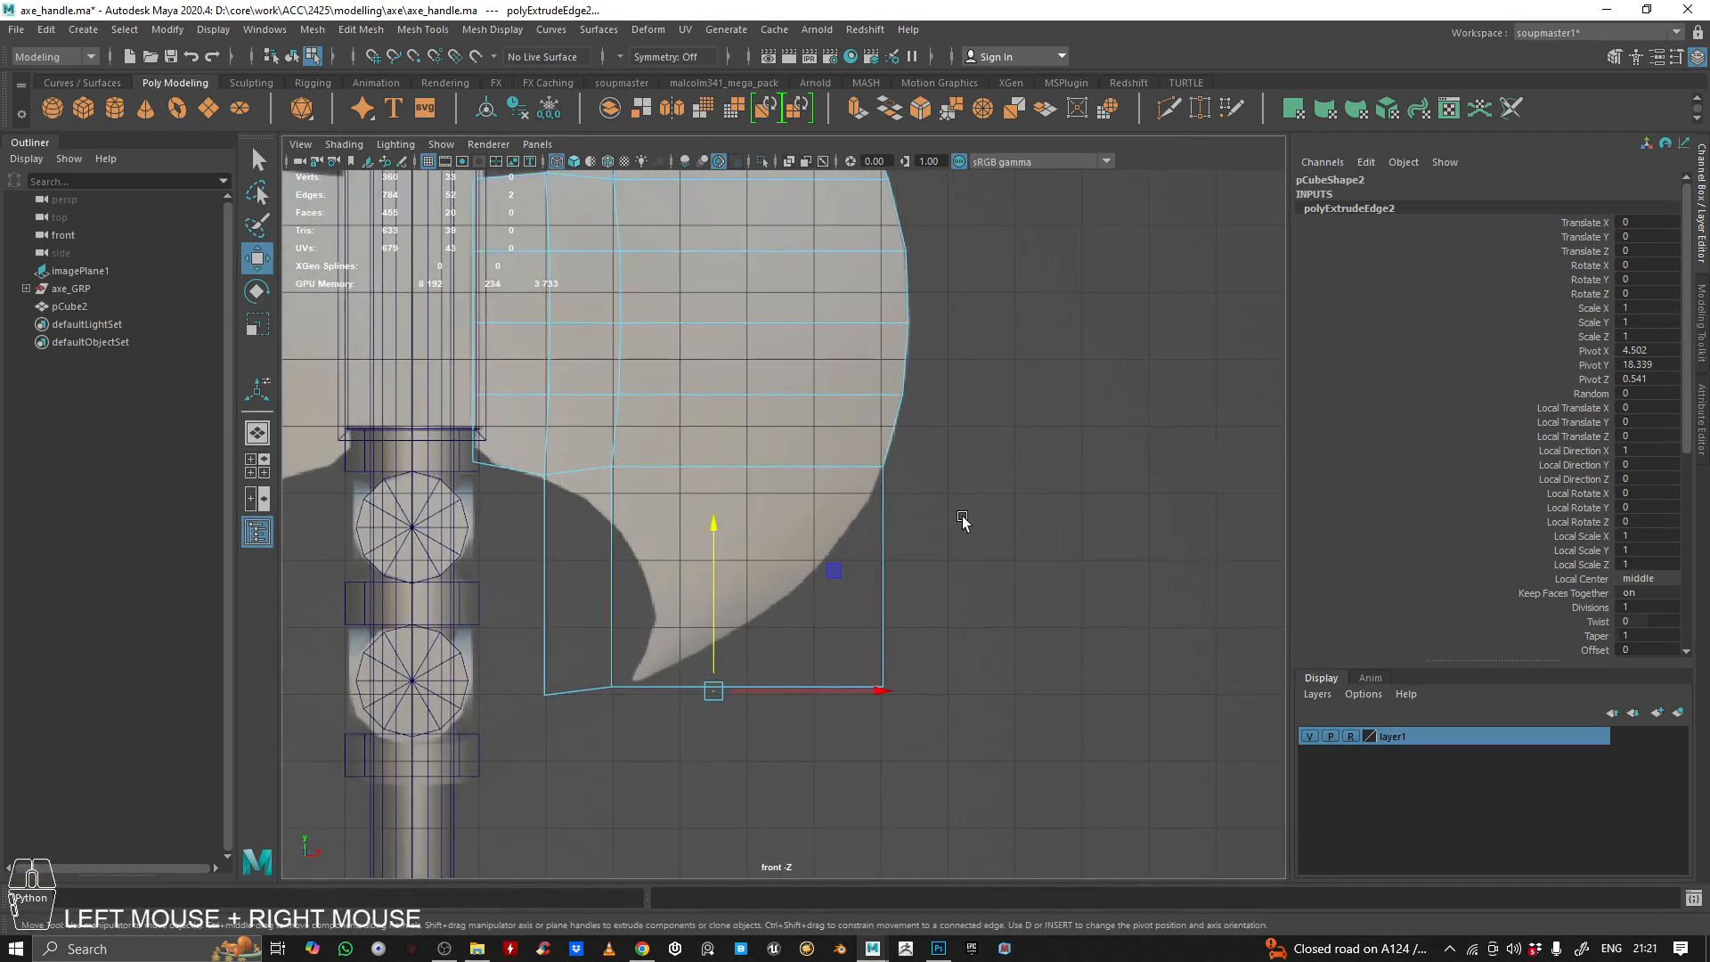
left_click(878, 522, "ctrl")
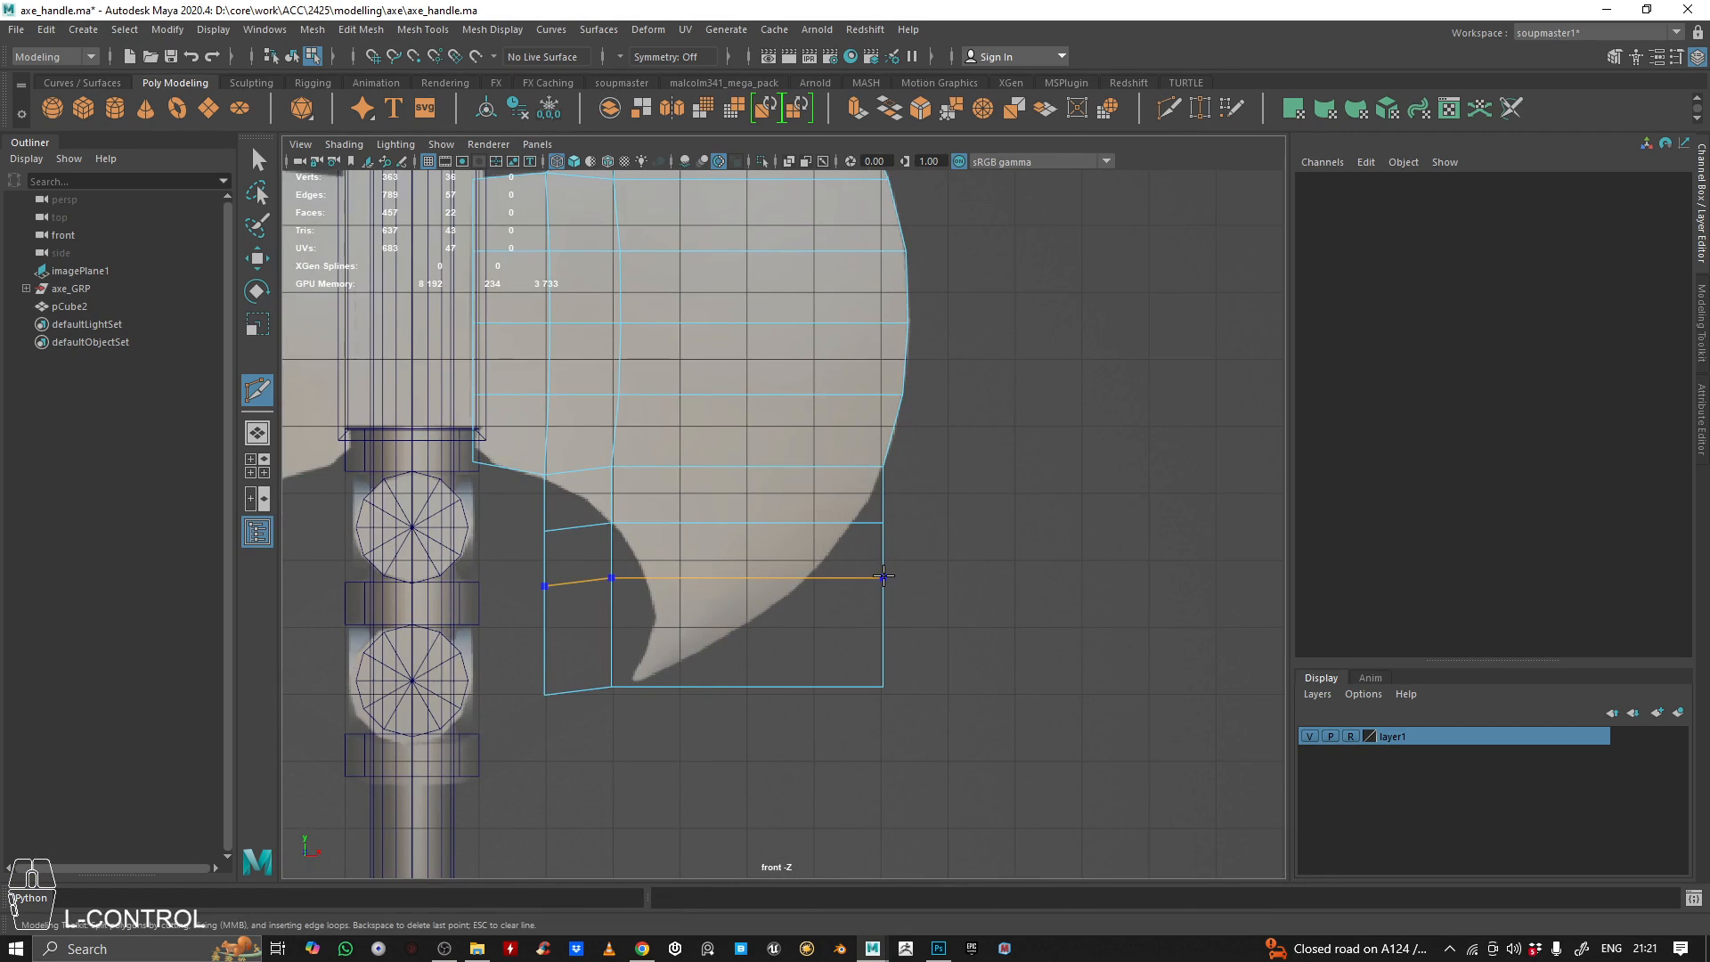
left_click(883, 577, "ctrl")
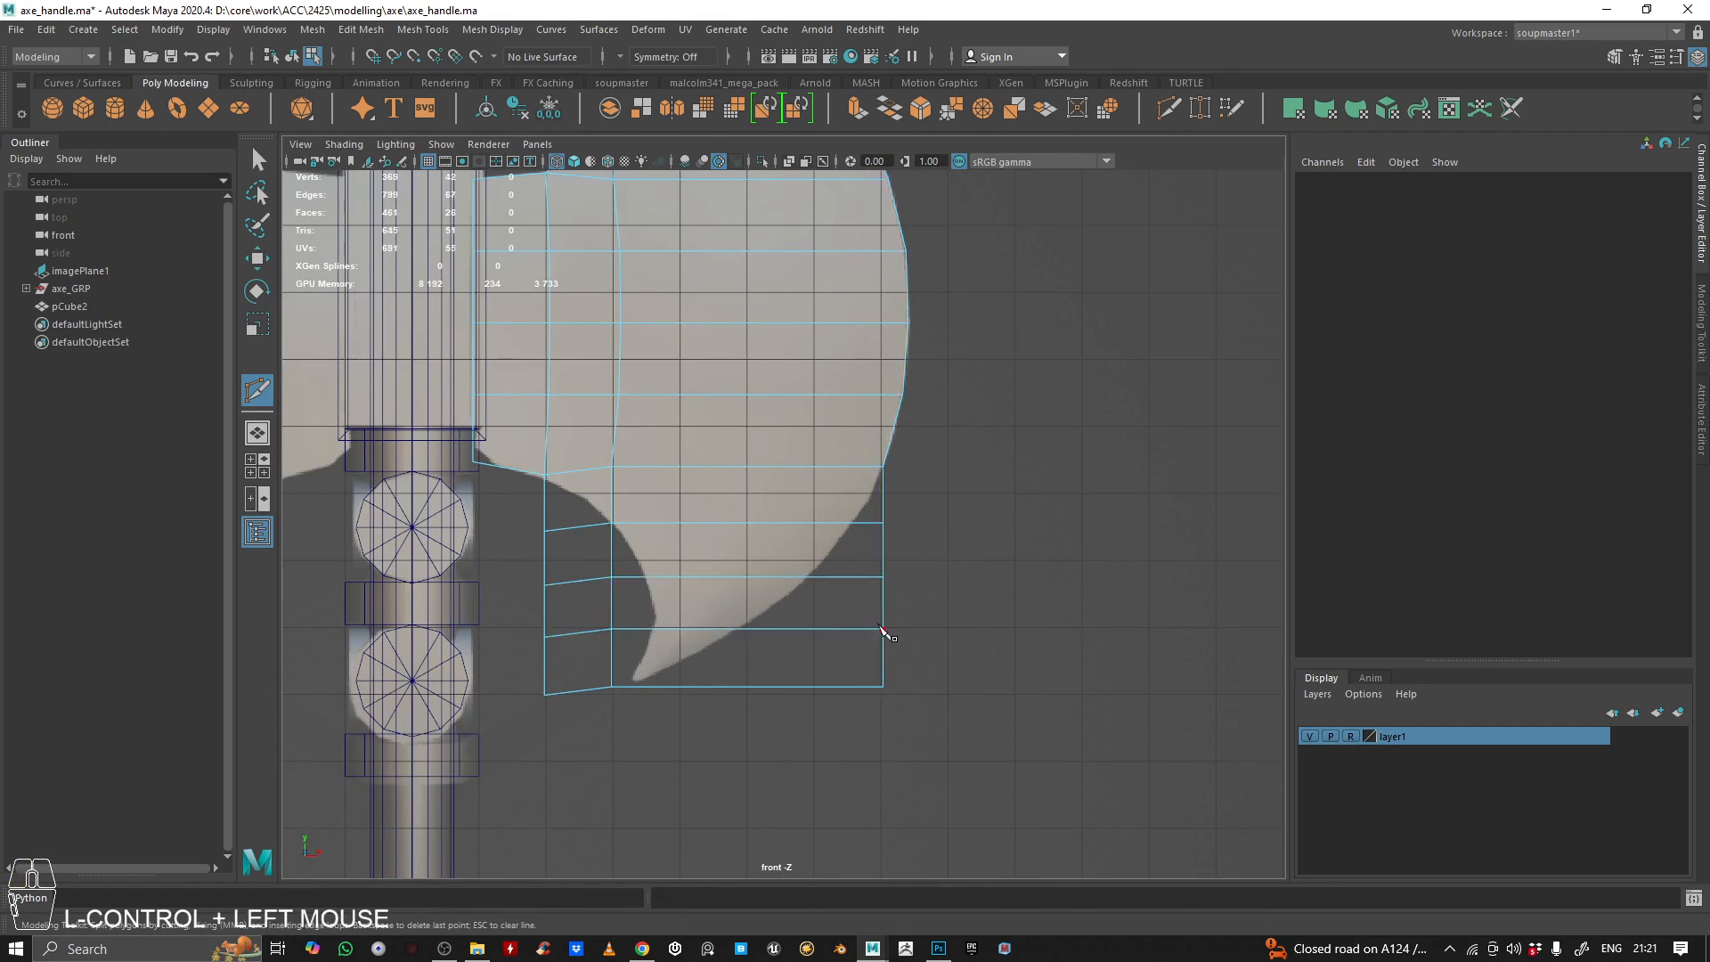
key("q")
Cut a diagonal edge from the blade's lower neck vertex to the first loop's middle-column vertex, along the lower horn's inner curve
right_click_drag(565, 581, 614, 570, "alt")
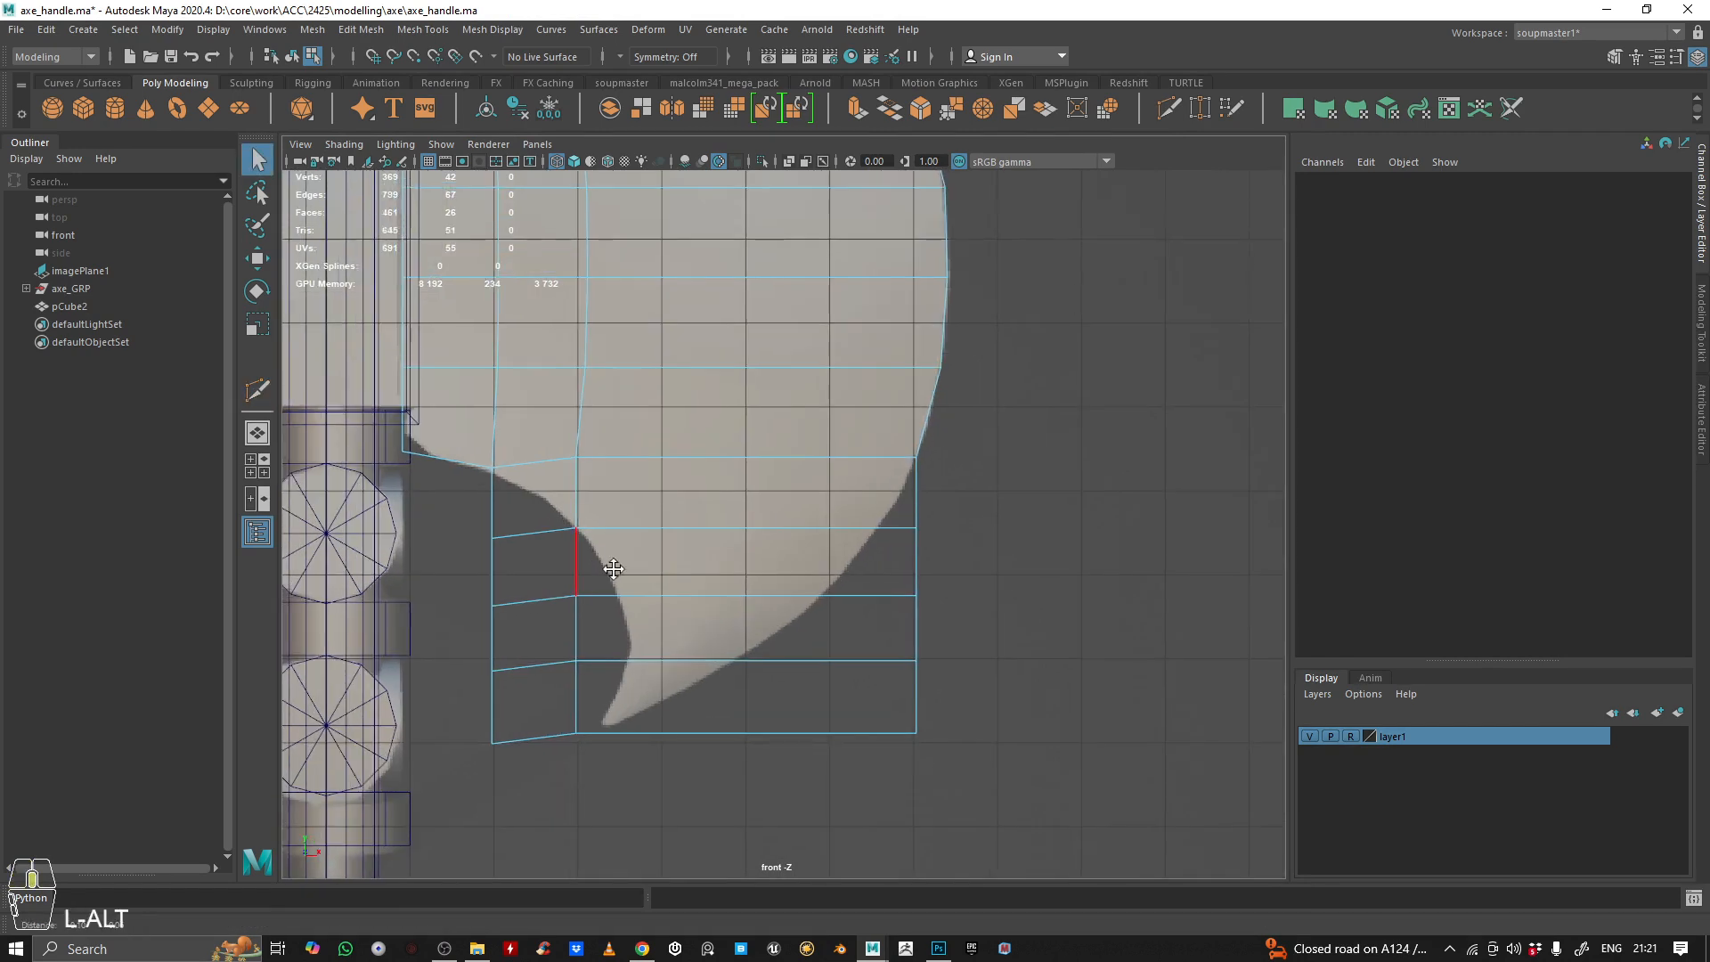
left_click(1167, 108)
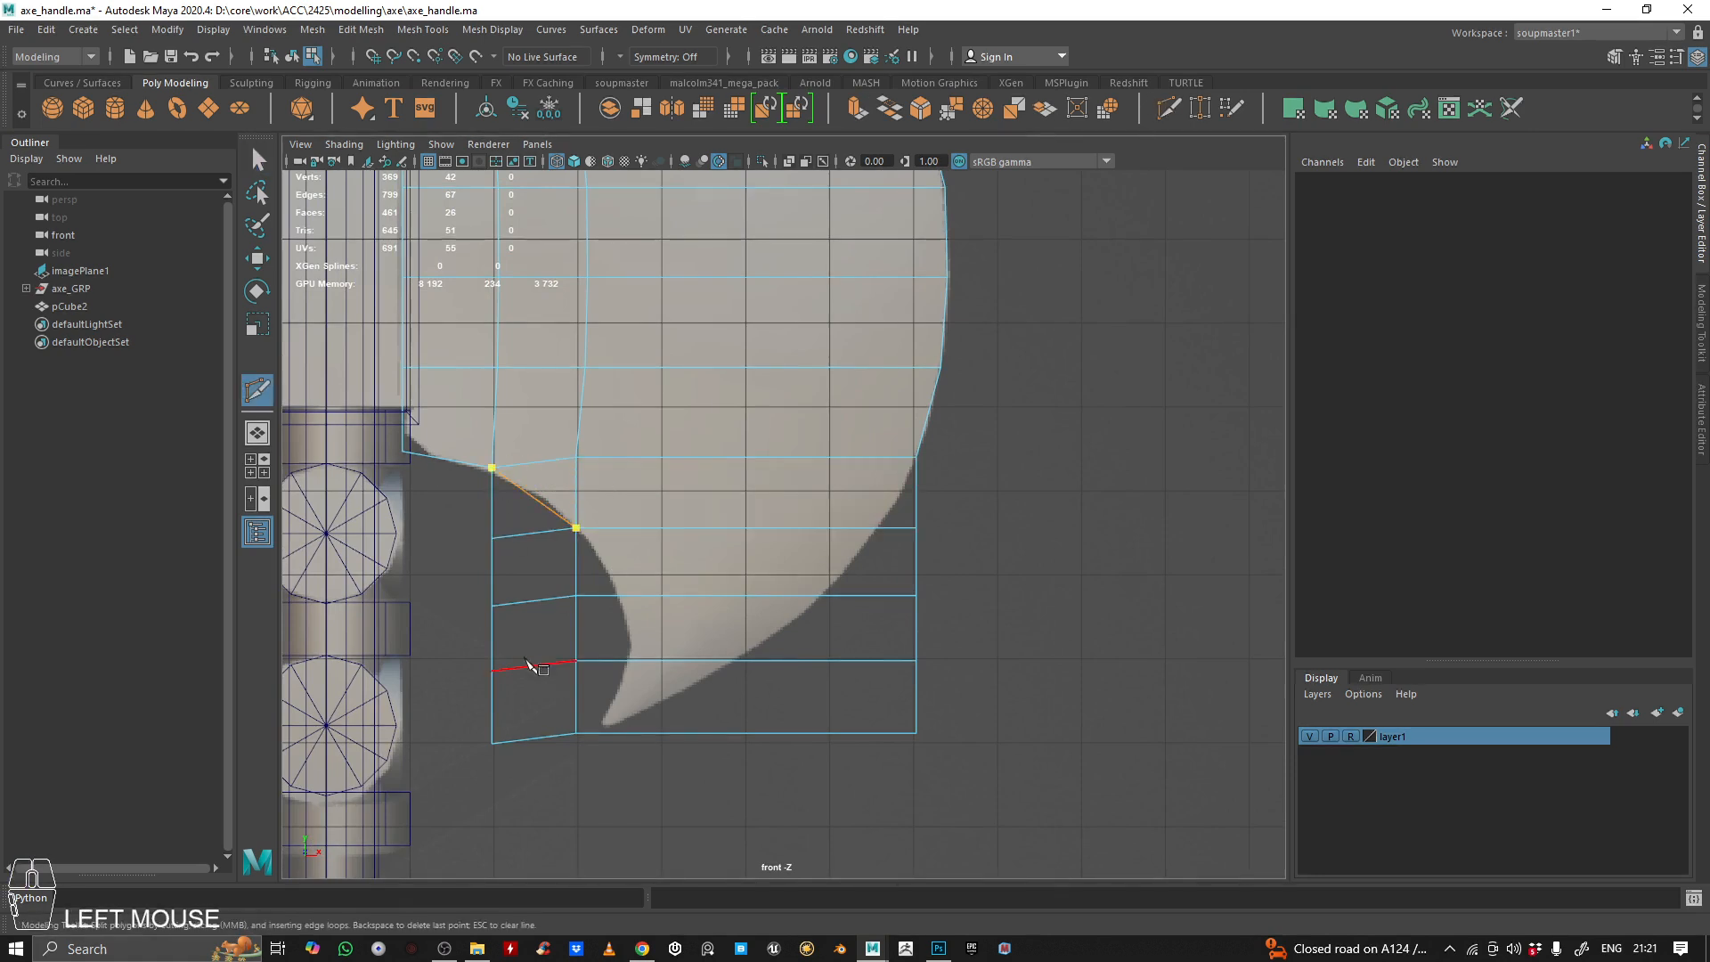
key("q")
Delete the four faces lying outside the lower horn's inner curve
right_click(600, 475)
right_click_drag(614, 530, 614, 534)
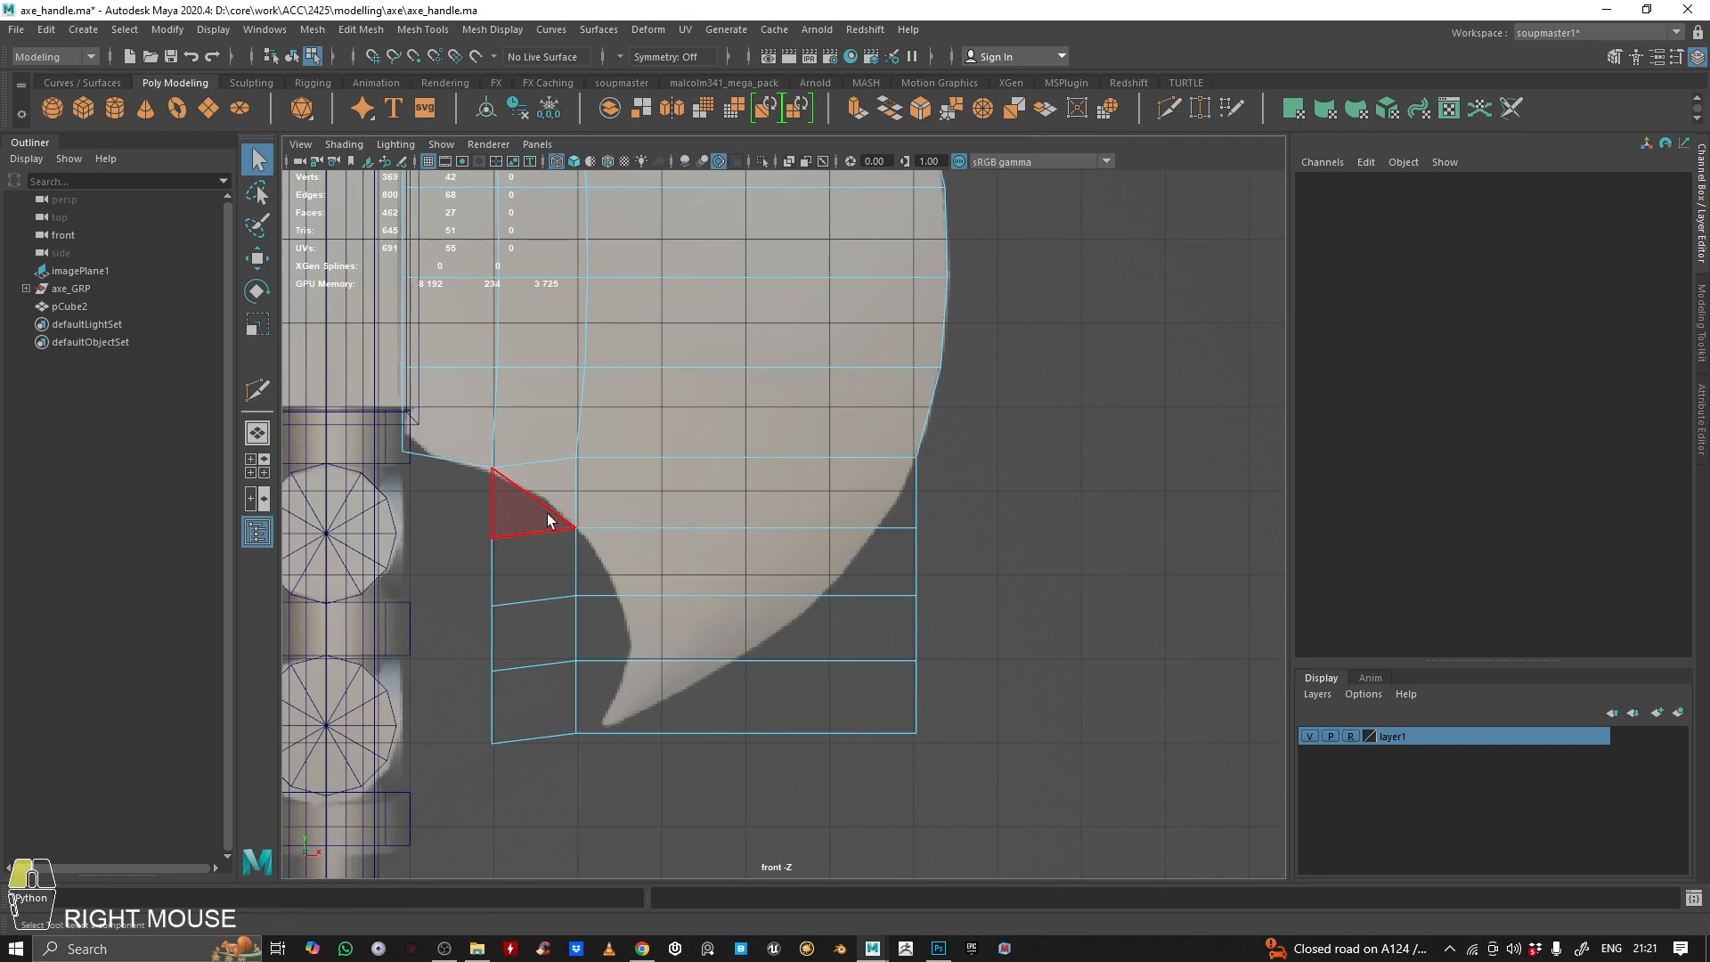
left_click(548, 516)
left_click(557, 574, "shift")
left_click(544, 637, "shift")
left_click(529, 705, "shift")
key("BackSpace")
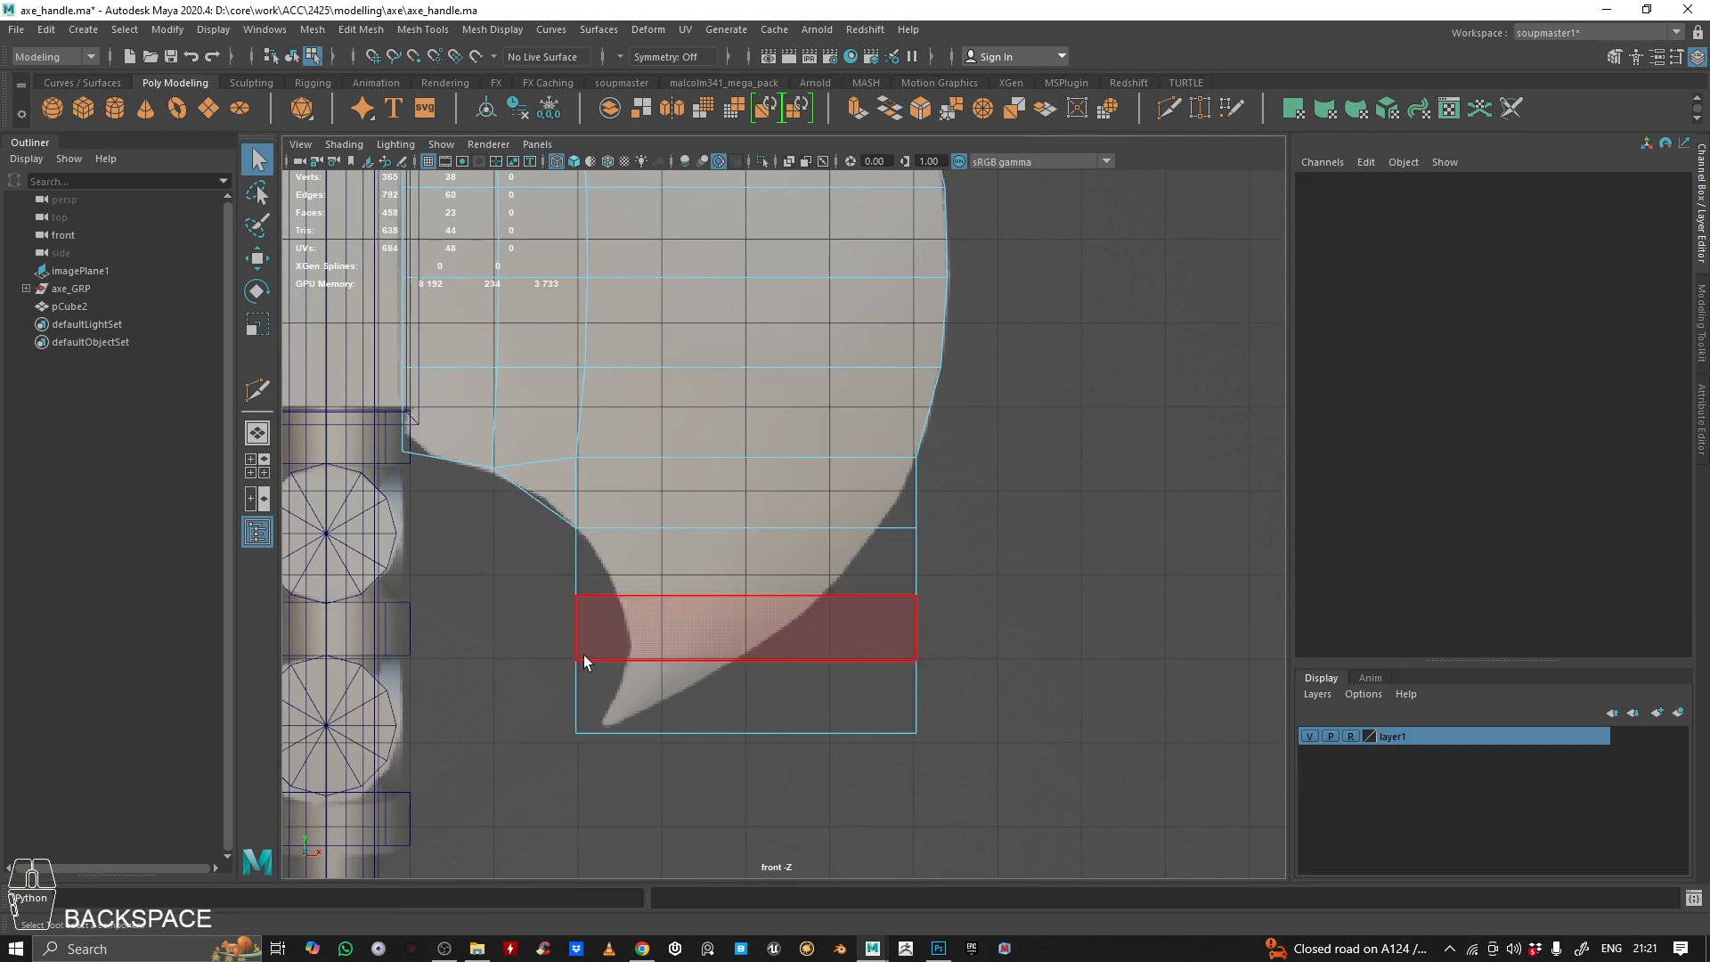
Move the lower three inner vertices of the lower horn sideways onto the reference's inner curve, down to the tip
scroll(698, 553, "up", 2)
right_click_drag(698, 465, 419, 324)
left_click(547, 623)
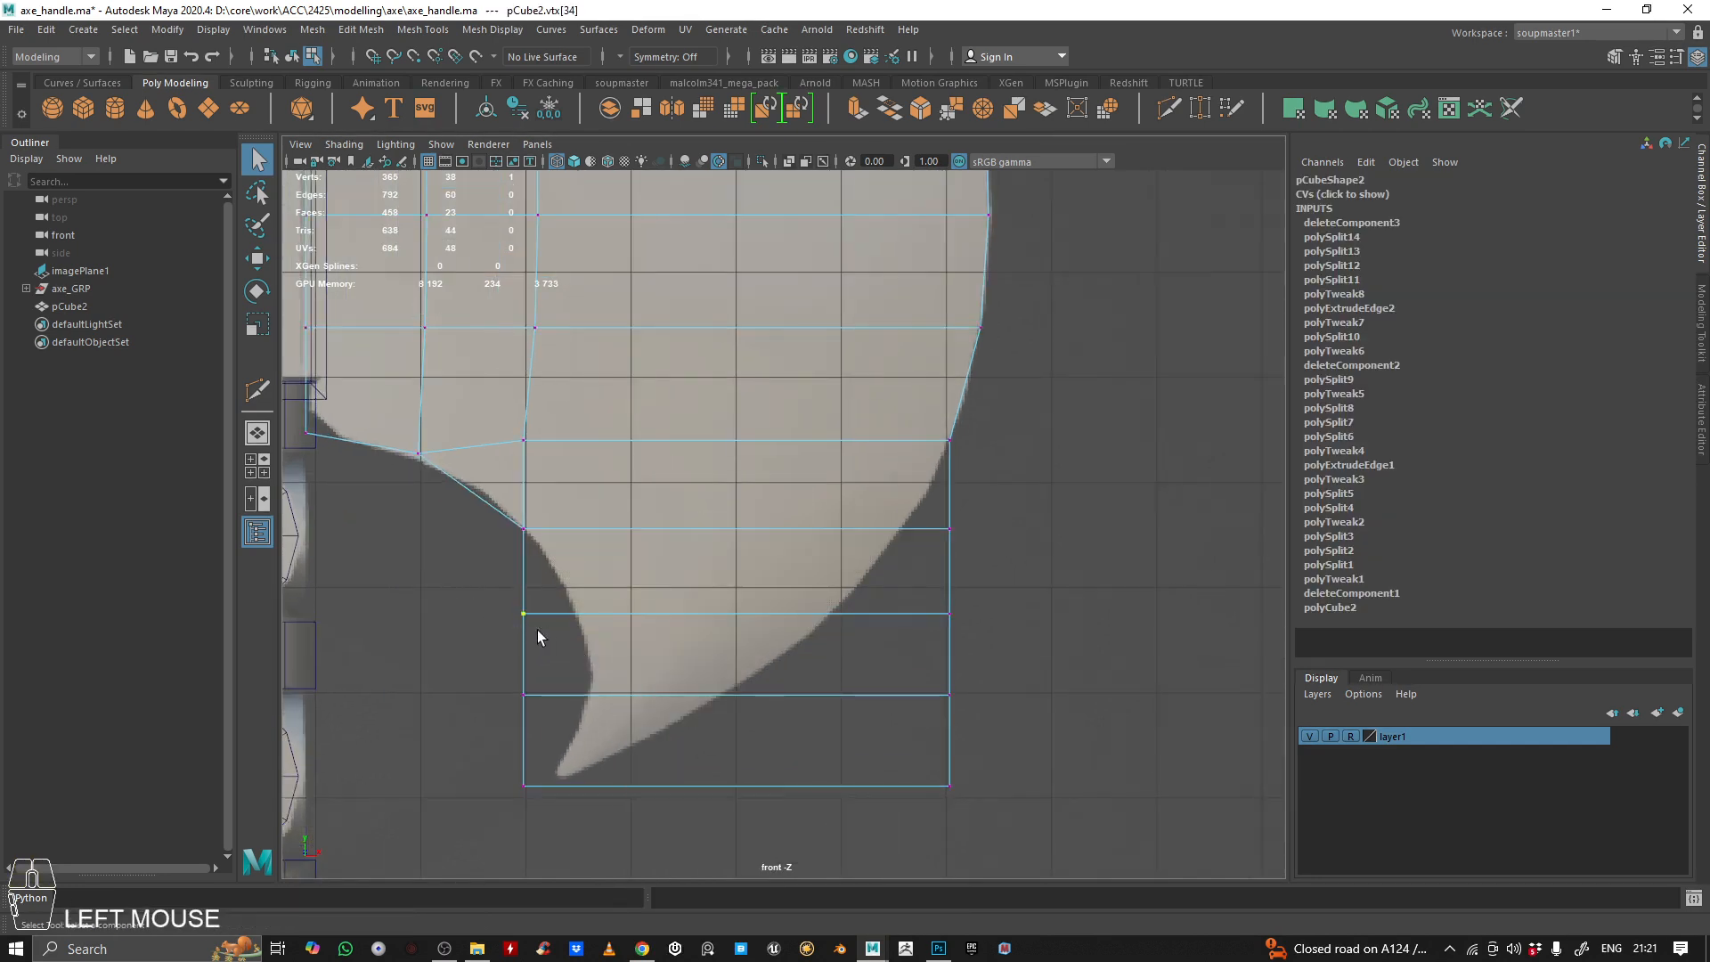
key("w")
left_click_drag(579, 614, 622, 619)
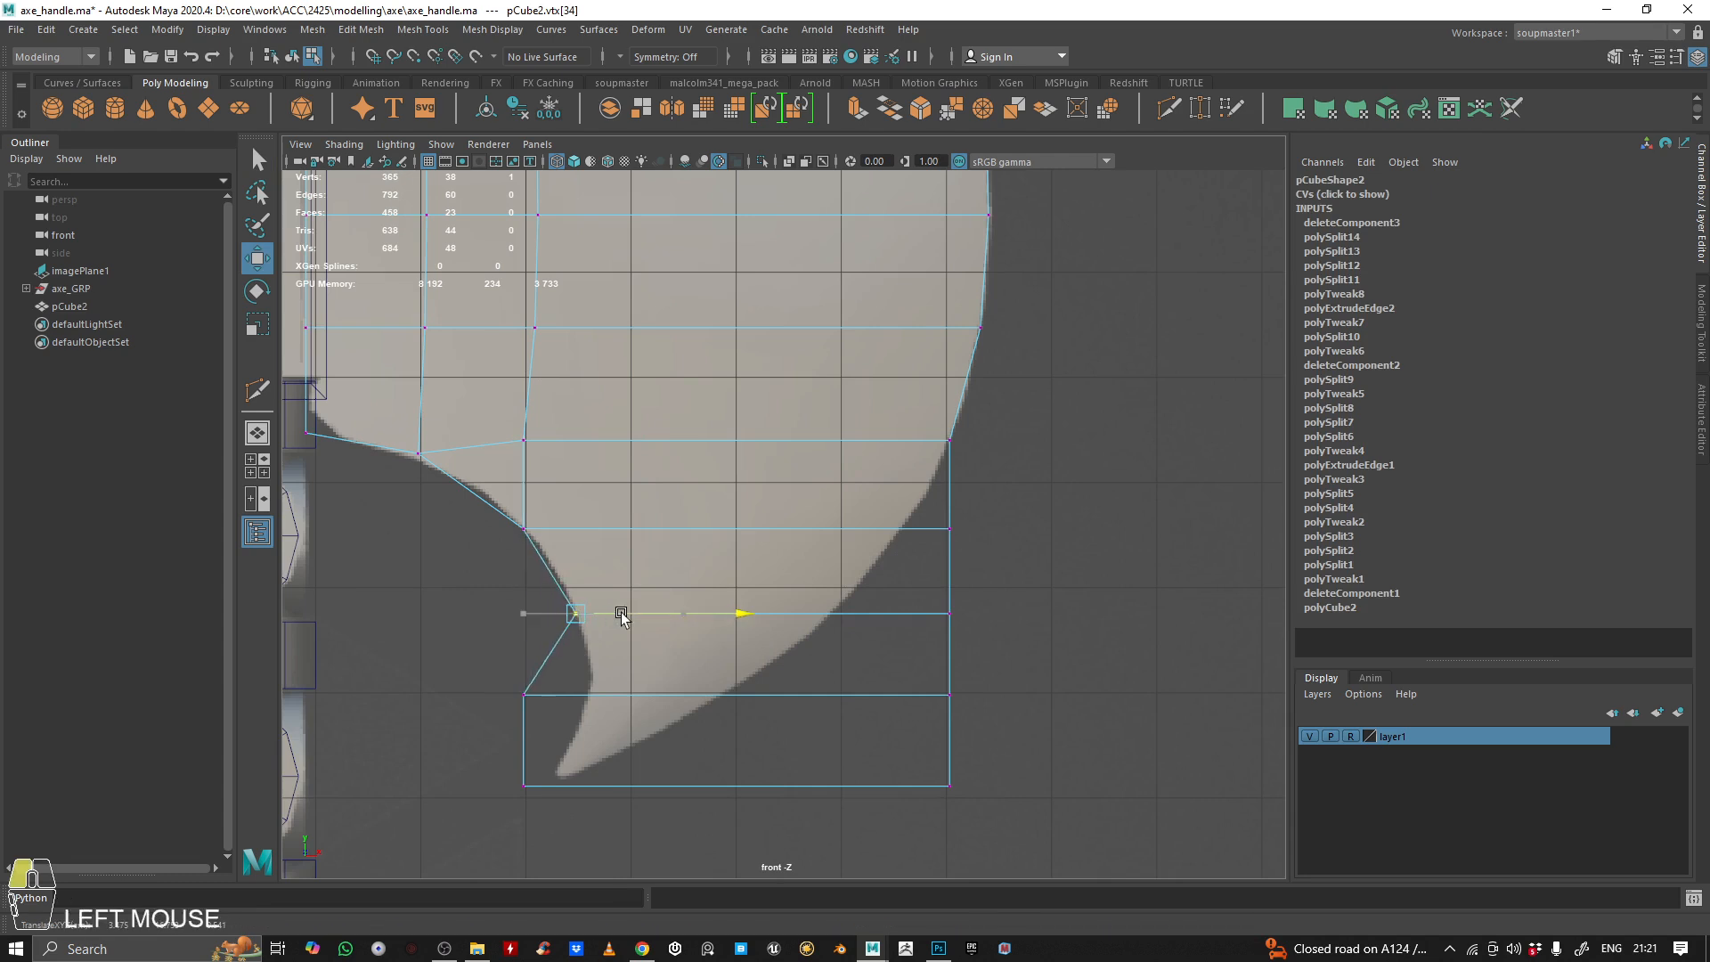
mouse_move(478, 682)
left_mouse_down()
mouse_move(548, 712)
mouse_move(653, 698)
left_mouse_up()
mouse_move(496, 757)
left_mouse_down()
mouse_move(539, 794)
mouse_move(621, 789)
left_mouse_up()
key("ctrl+z")
Move the lower horn's four outer vertices onto the reference's outer curve, placing the lowest one just short of the tip
middle_click_drag(984, 593, 977, 691, "alt")
left_click_drag(981, 584, 900, 653)
left_click_drag(1012, 634, 960, 635)
left_click_drag(1034, 691, 860, 777)
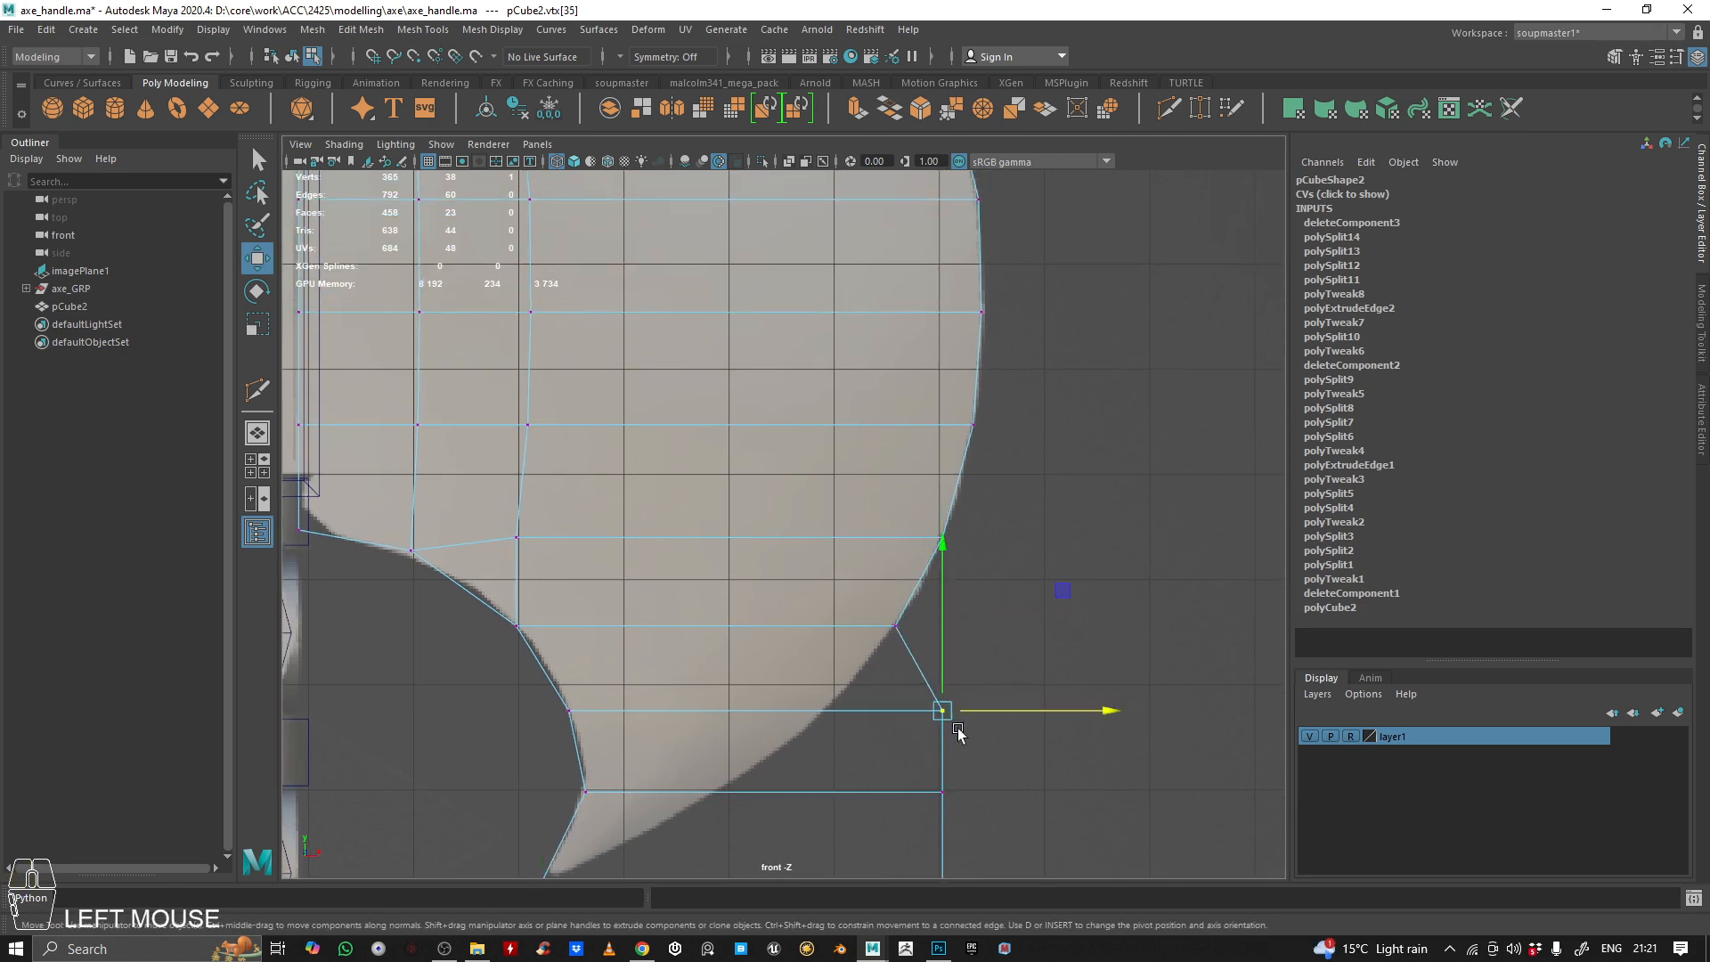
left_click_drag(1004, 710, 903, 720)
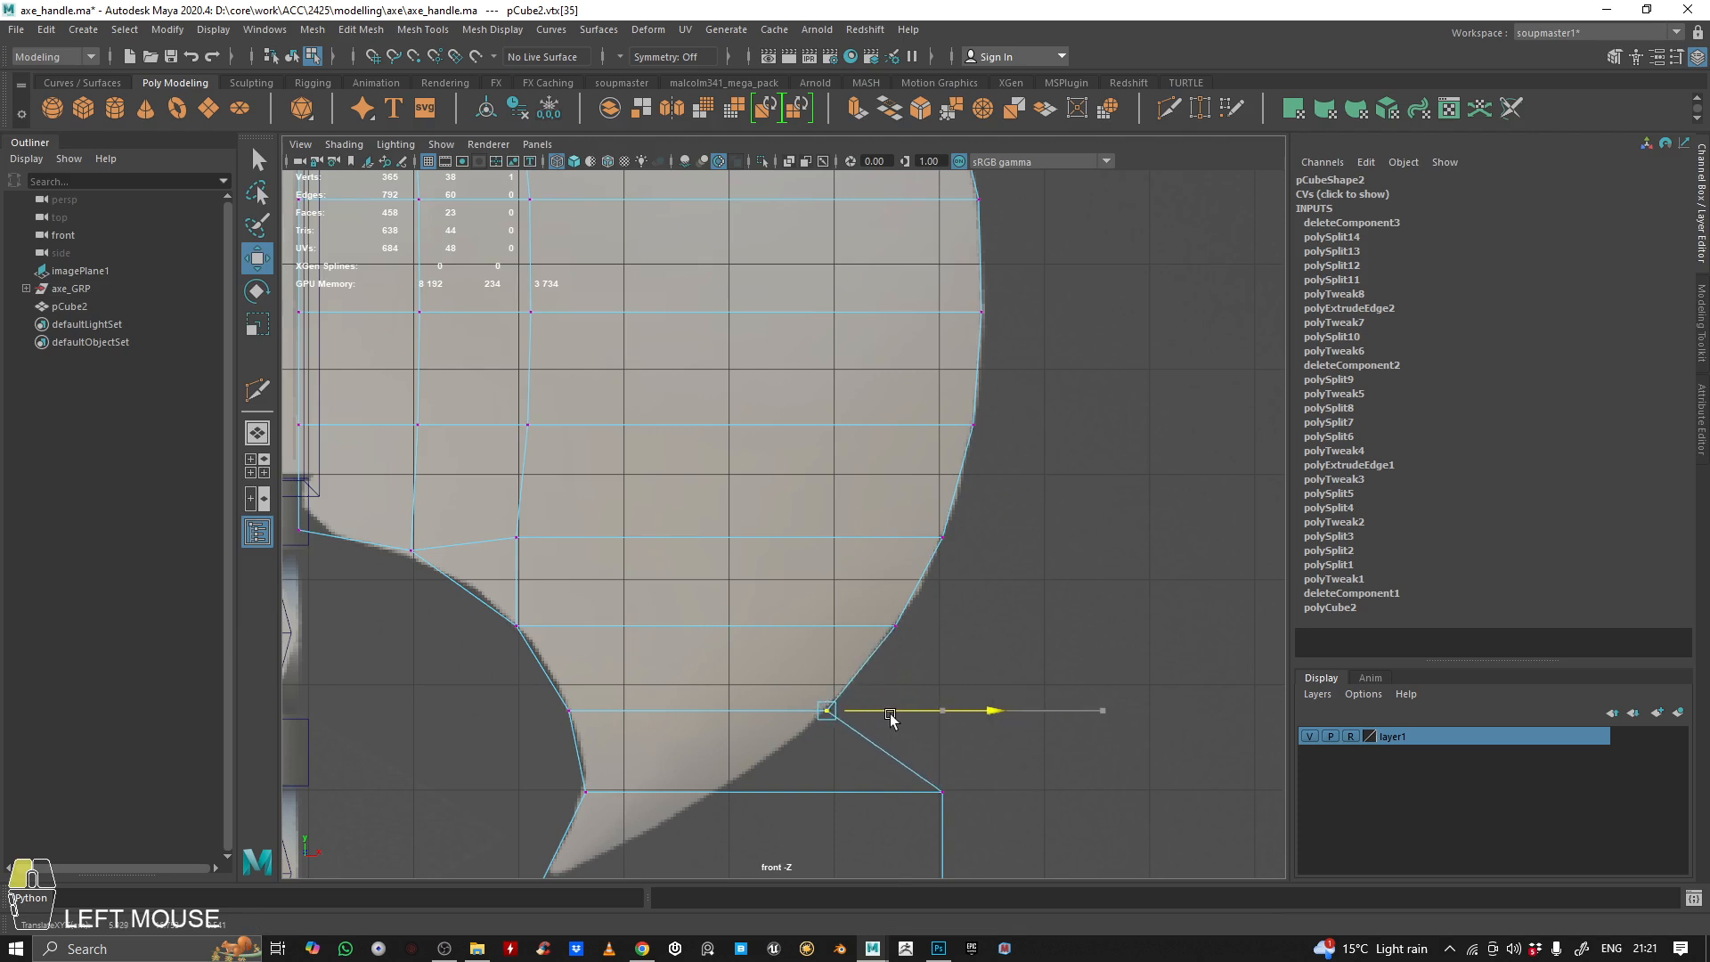
middle_click_drag(1018, 771, 1031, 703, "alt")
left_click_drag(1019, 710, 778, 733)
left_click_drag(977, 799, 942, 851)
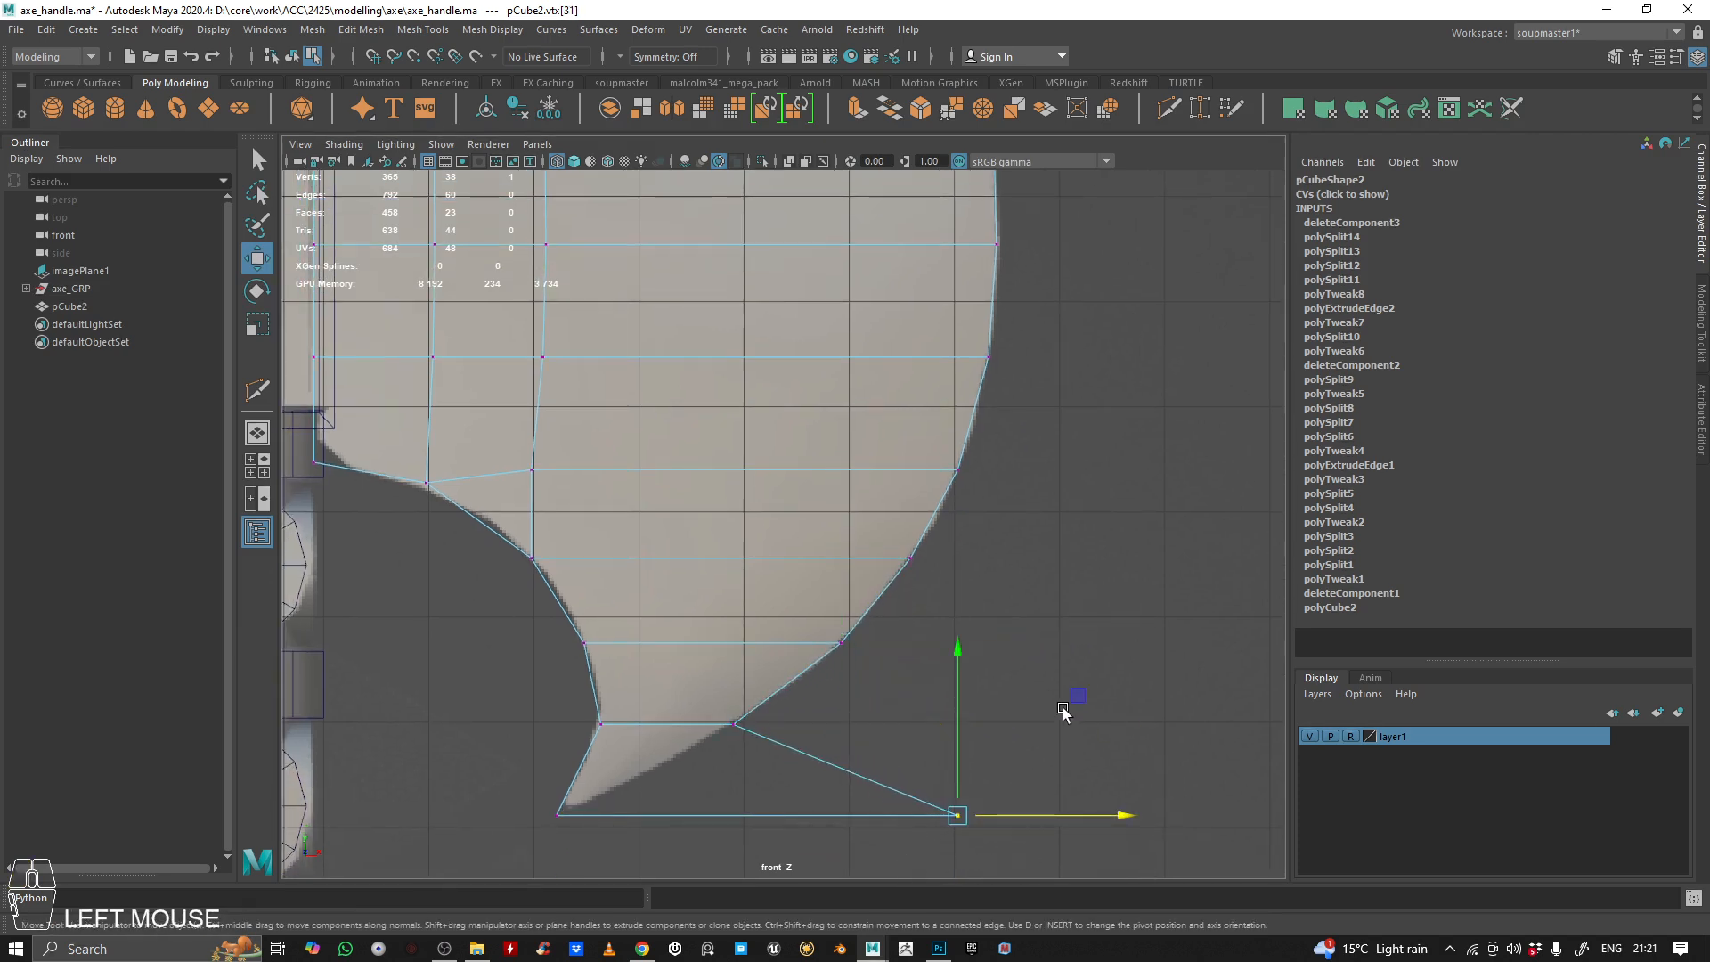
left_click_drag(1064, 711, 761, 659)
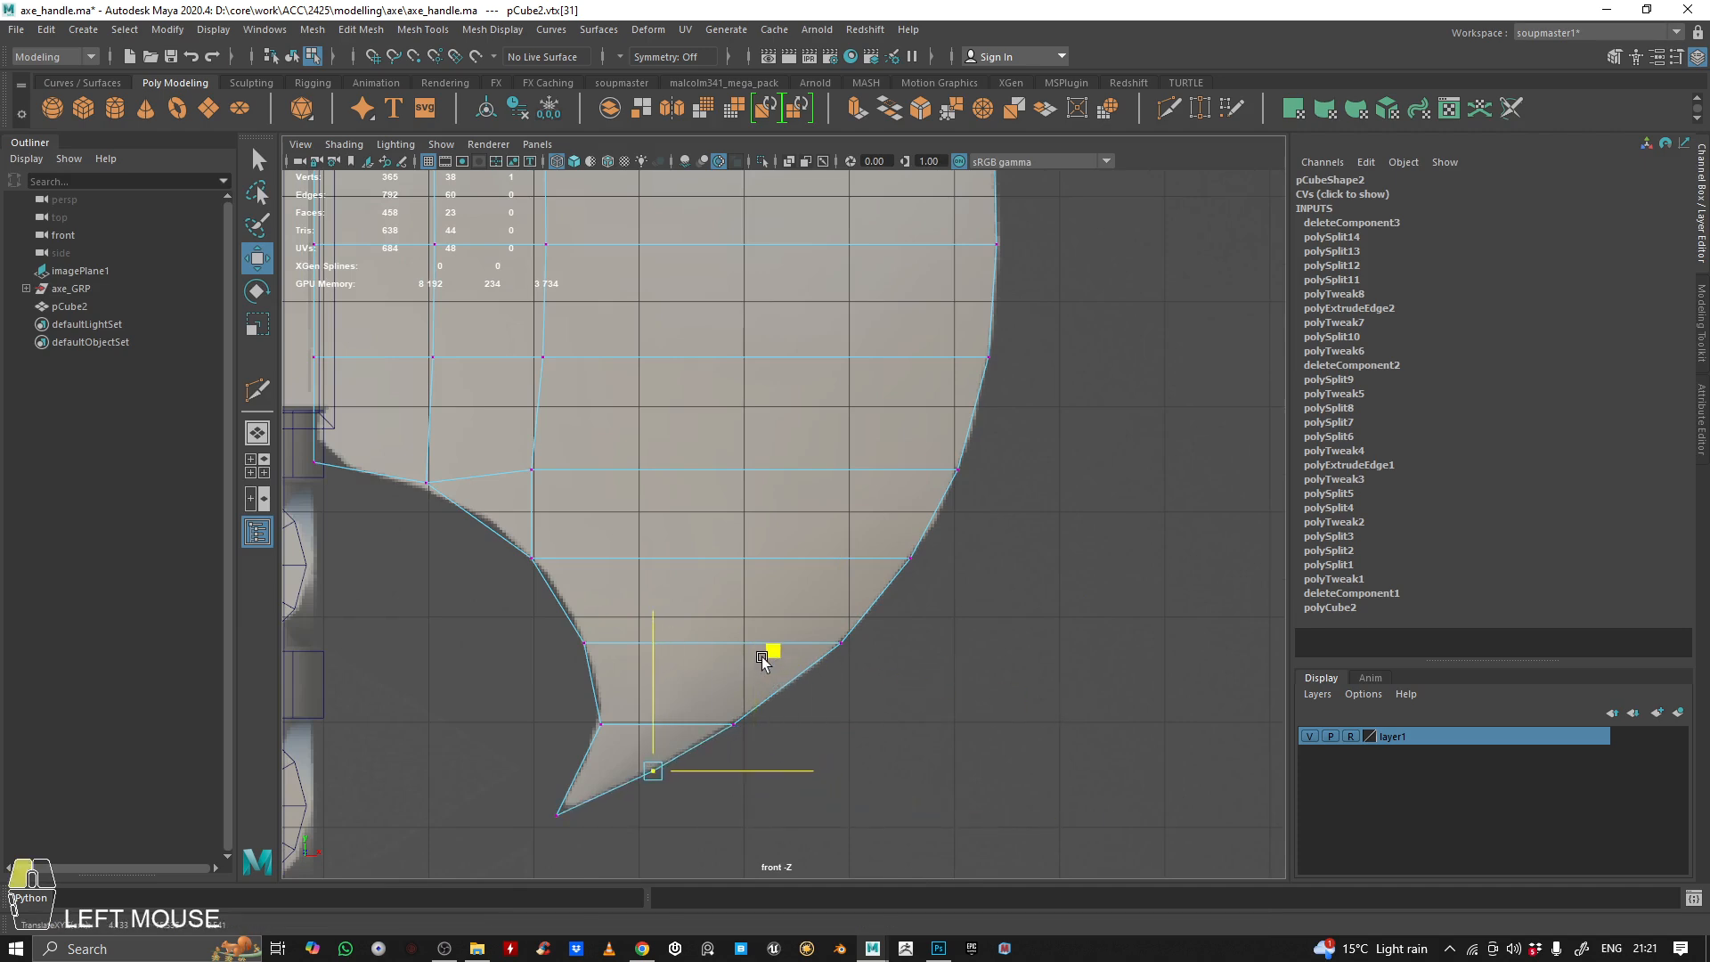
Check the blade's outline in the four-view layout and in the front view around the upper horn
right_click_drag(761, 656, 783, 622, "alt")
middle_click_drag(784, 622, 752, 354, "alt")
right_click_drag(752, 355, 805, 504, "alt")
key("space")
key("space")
left_click_drag(966, 419, 847, 388, "alt")
key("space")
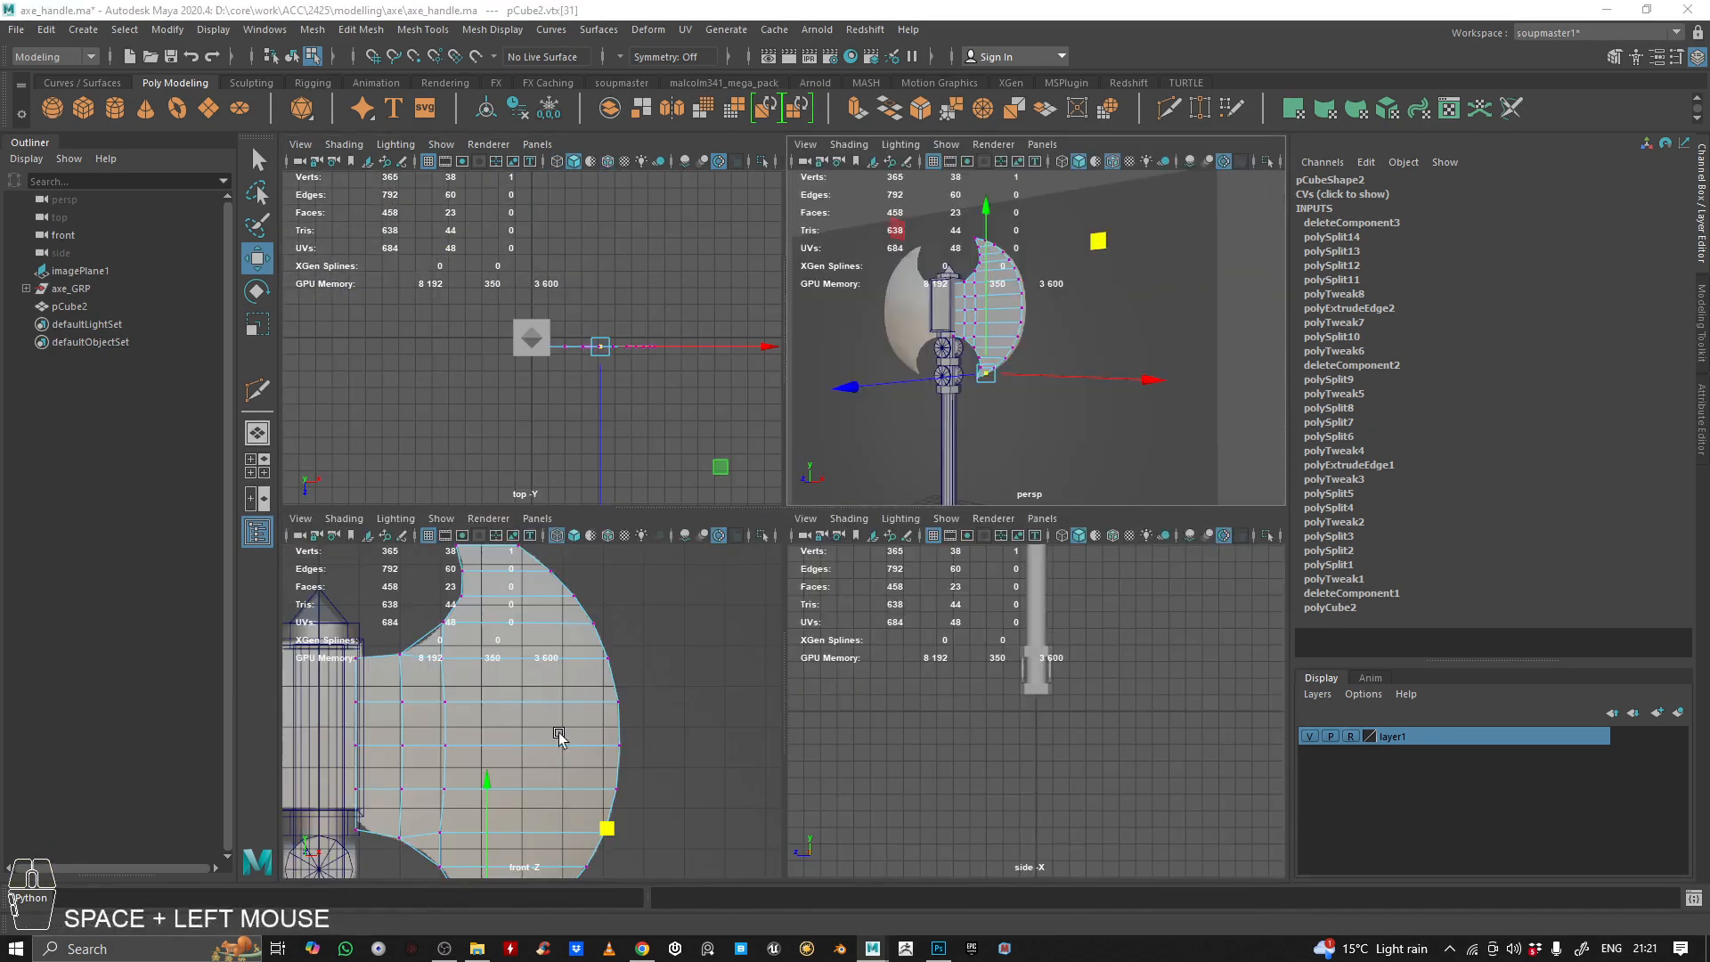
key("space")
middle_click_drag(685, 236, 744, 561, "alt")
right_click_drag(745, 561, 1060, 504, "alt")
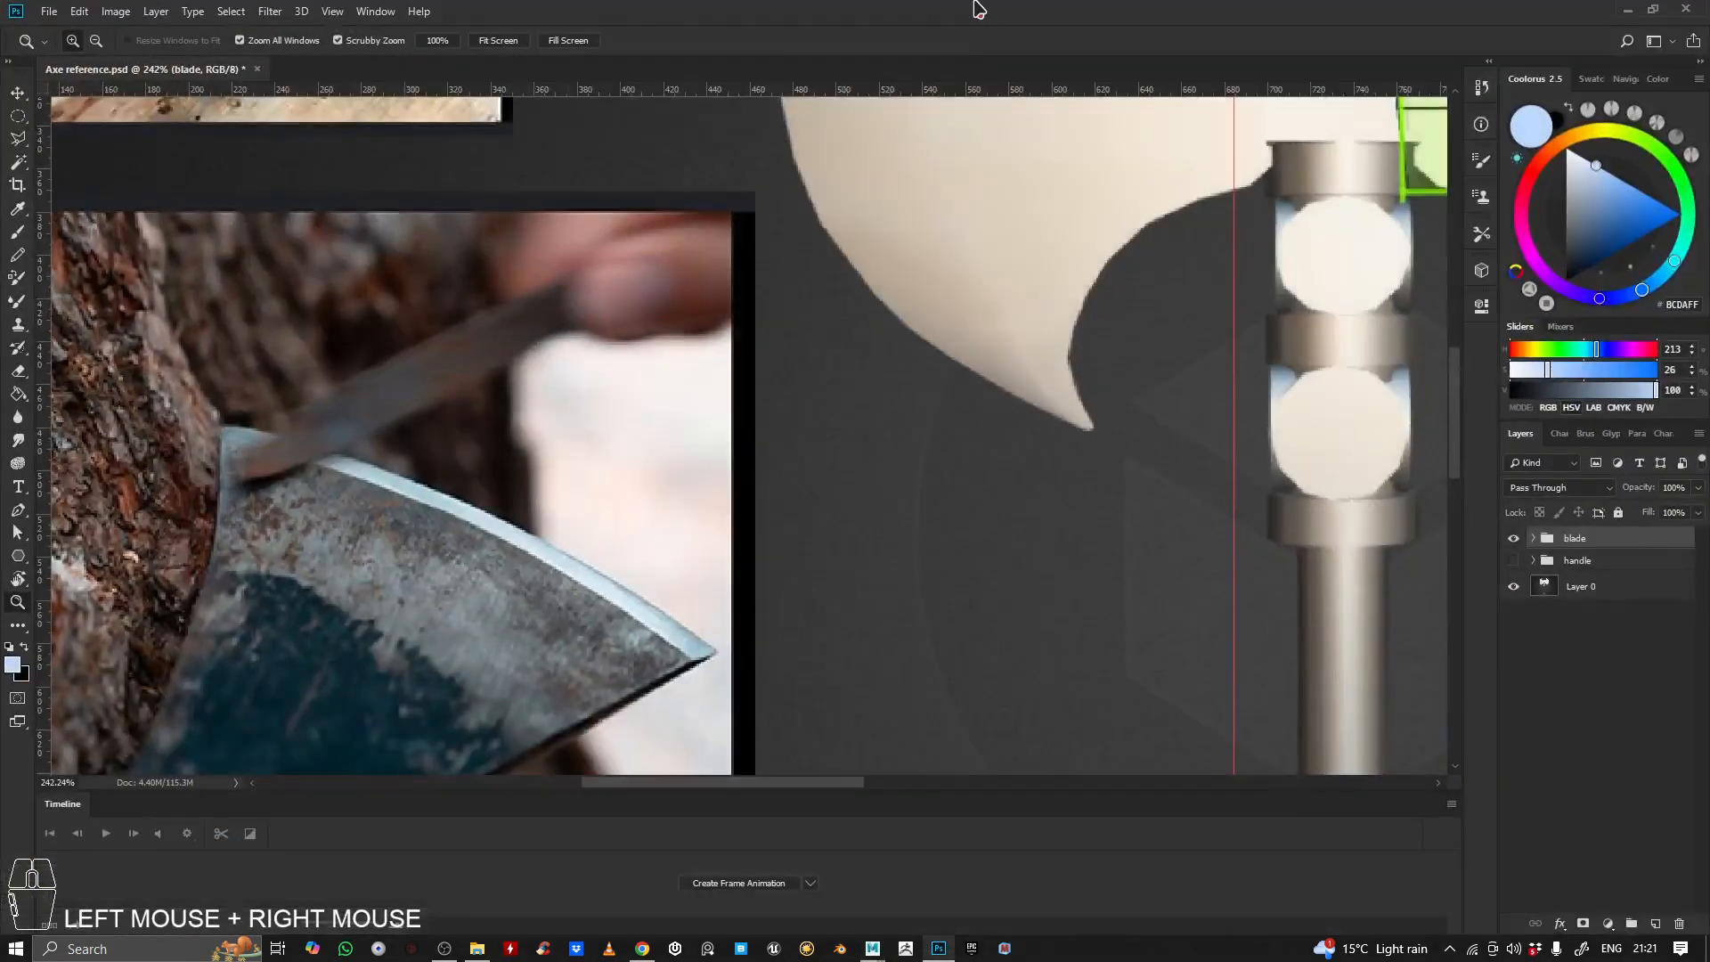
Switch to Photoshop and examine the axe reference's painted blade topology, especially the blue cutting-edge strip, and return to Maya
scroll(989, 315, "down", 3)
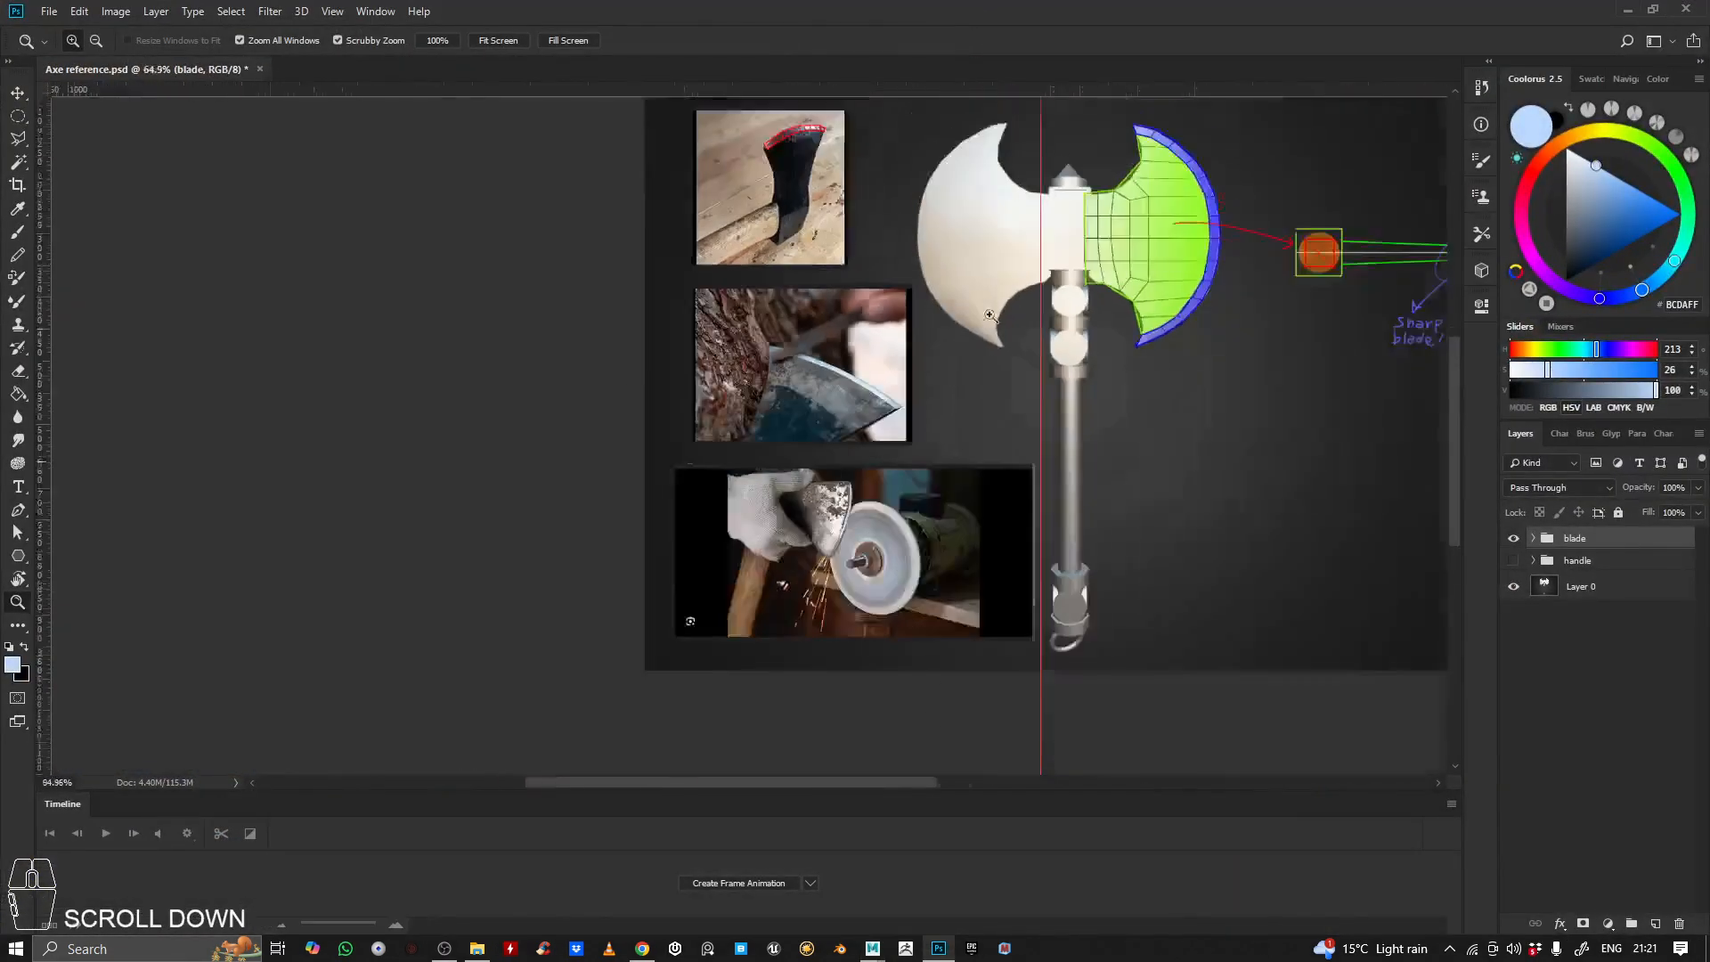
scroll(1232, 175, "up", 7)
left_click_drag(1161, 252, 1103, 316)
left_click_drag(1092, 438, 1008, 258)
left_click_drag(1195, 322, 1126, 331)
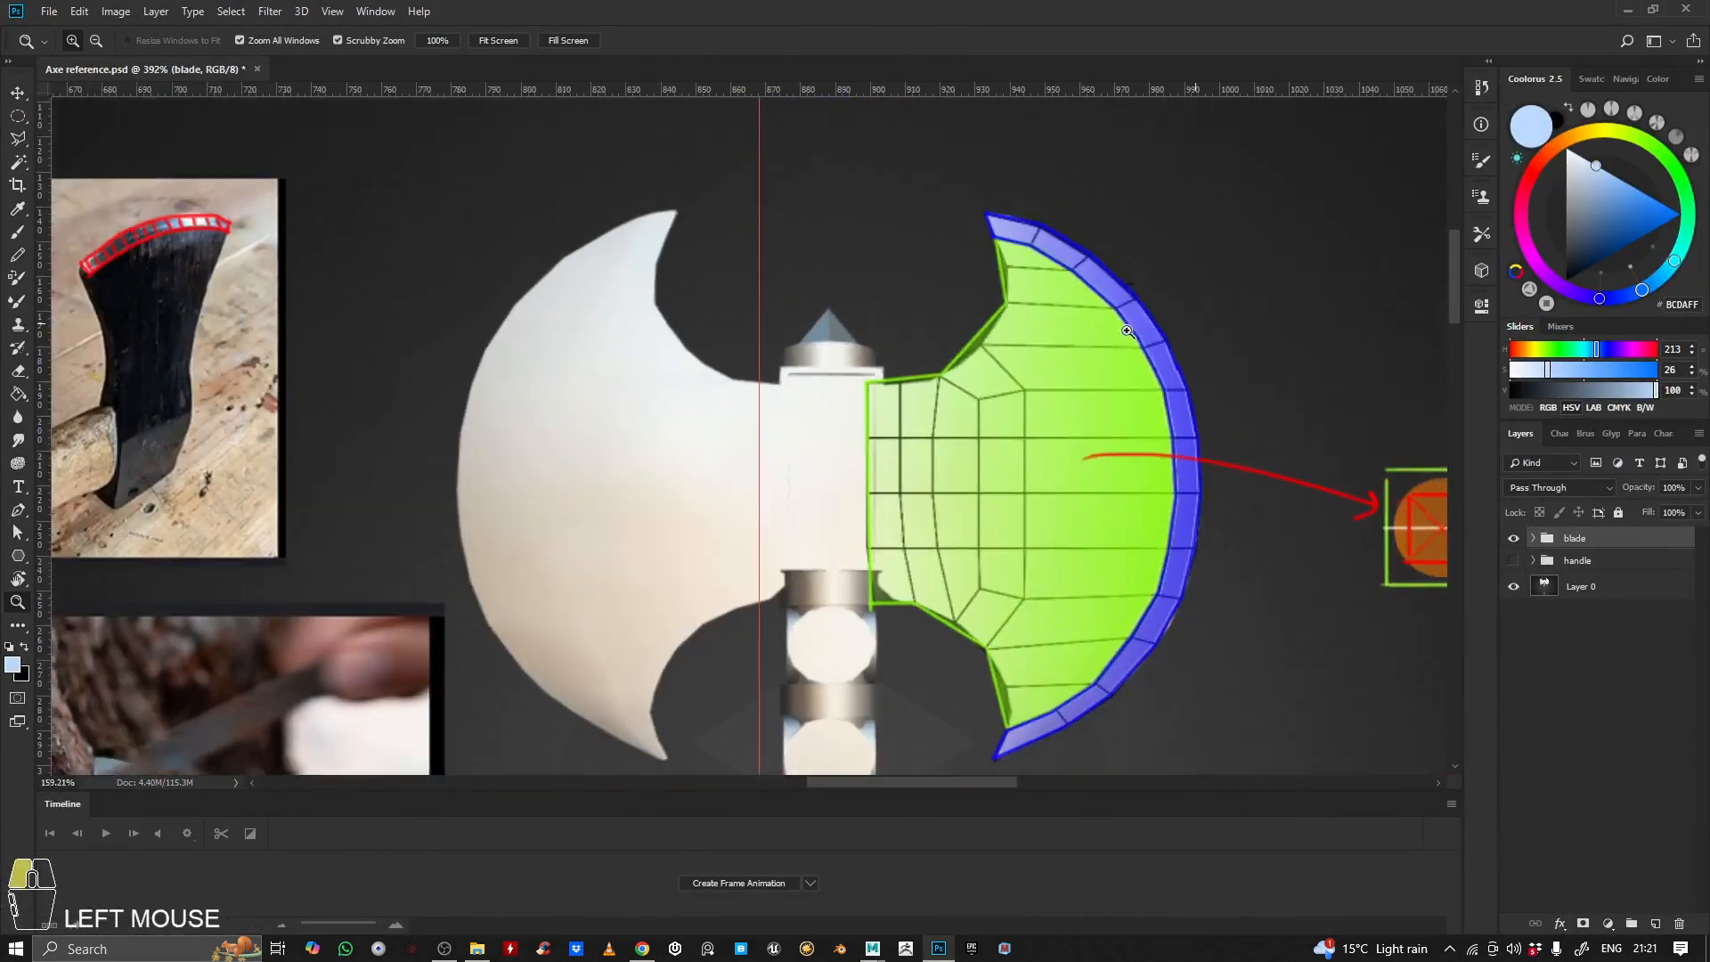
left_click_drag(1034, 269, 914, 215)
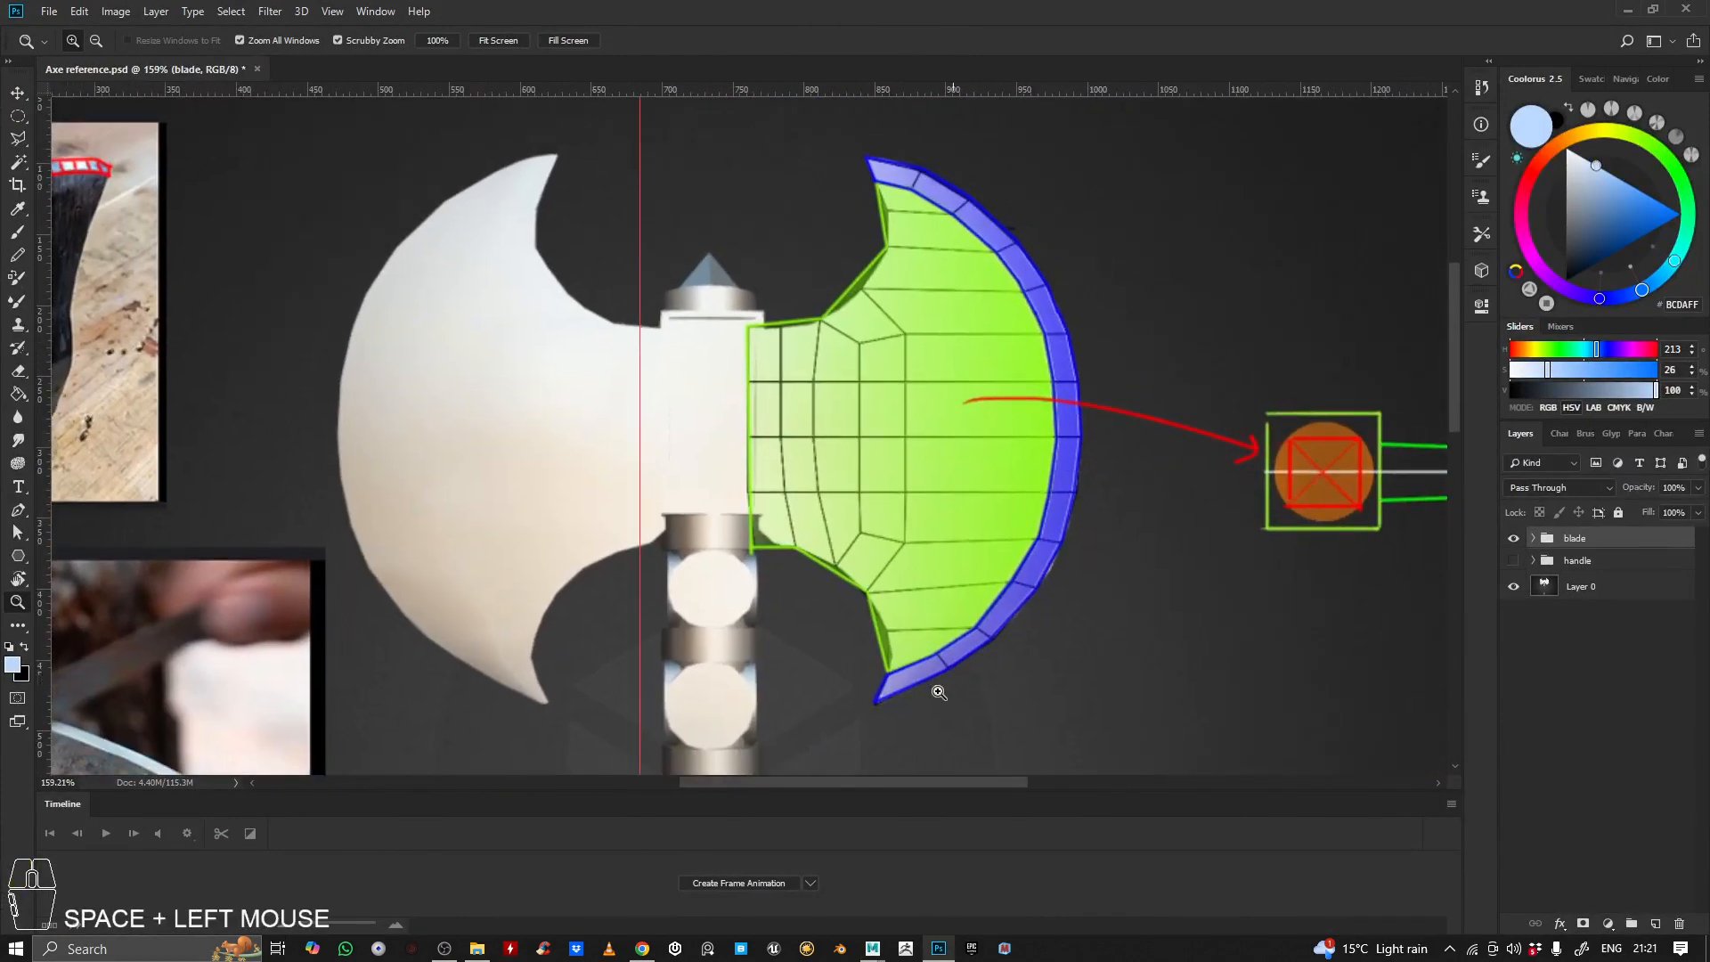
left_click(1627, 8)
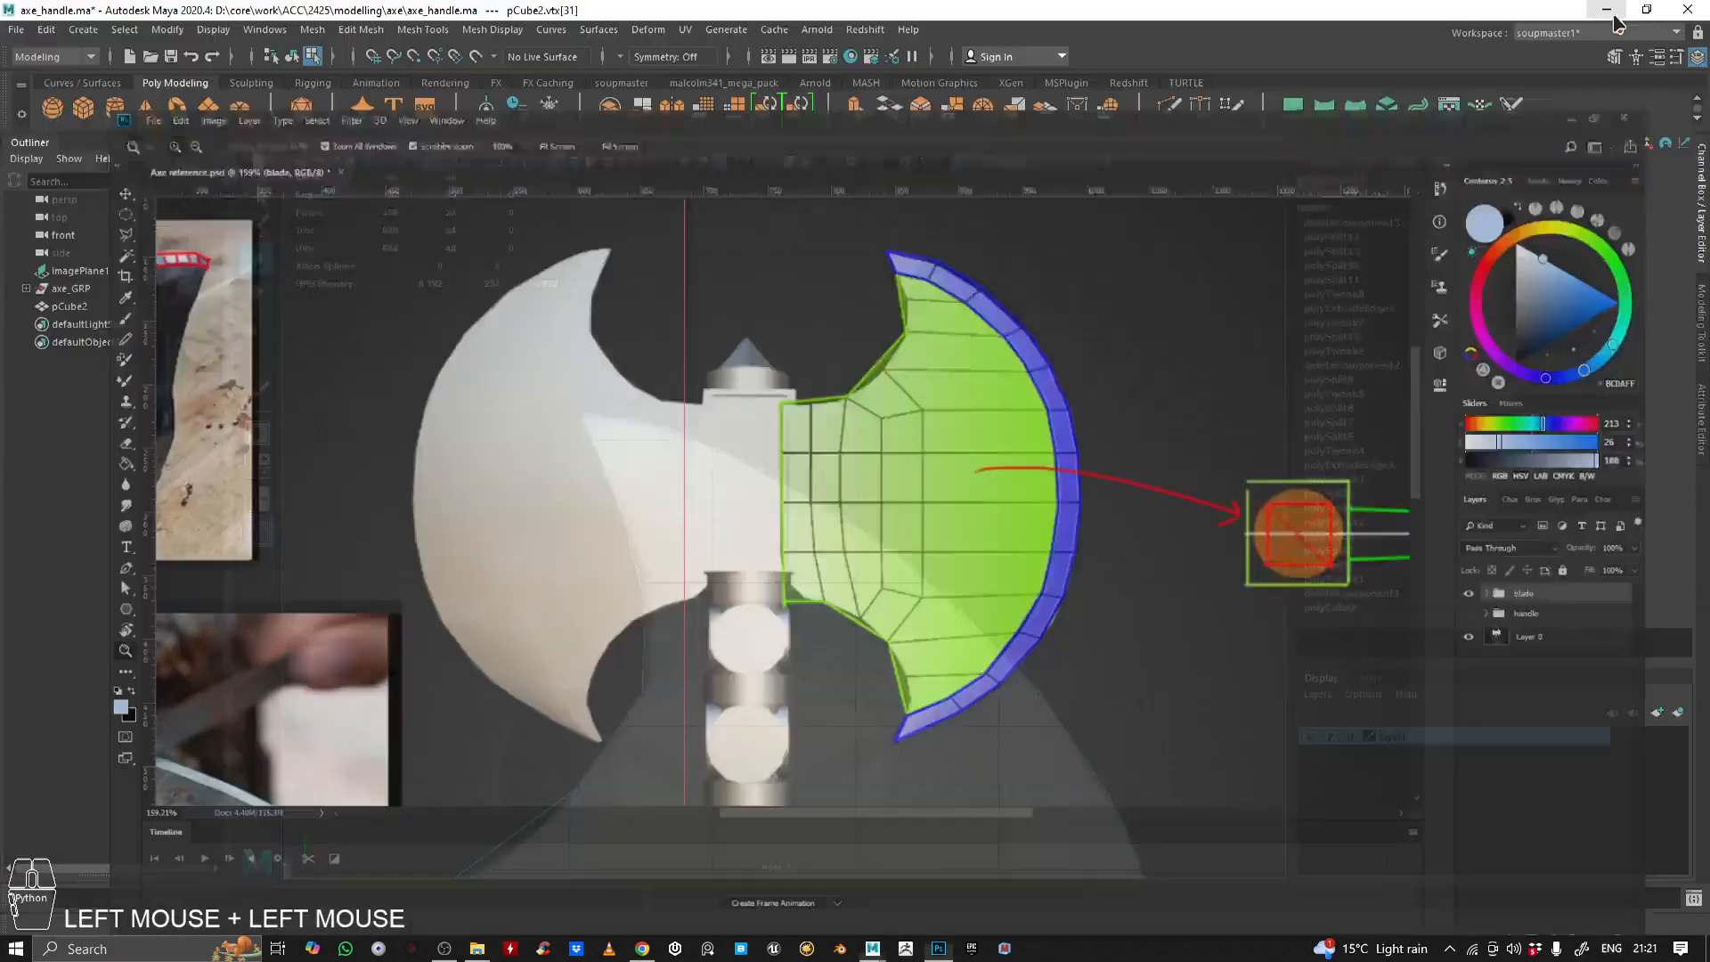
Start a Multi-Cut line on the upper horn's inner edge near the tip, through the tip face to the first horizontal edge
scroll(744, 467, "up", 10)
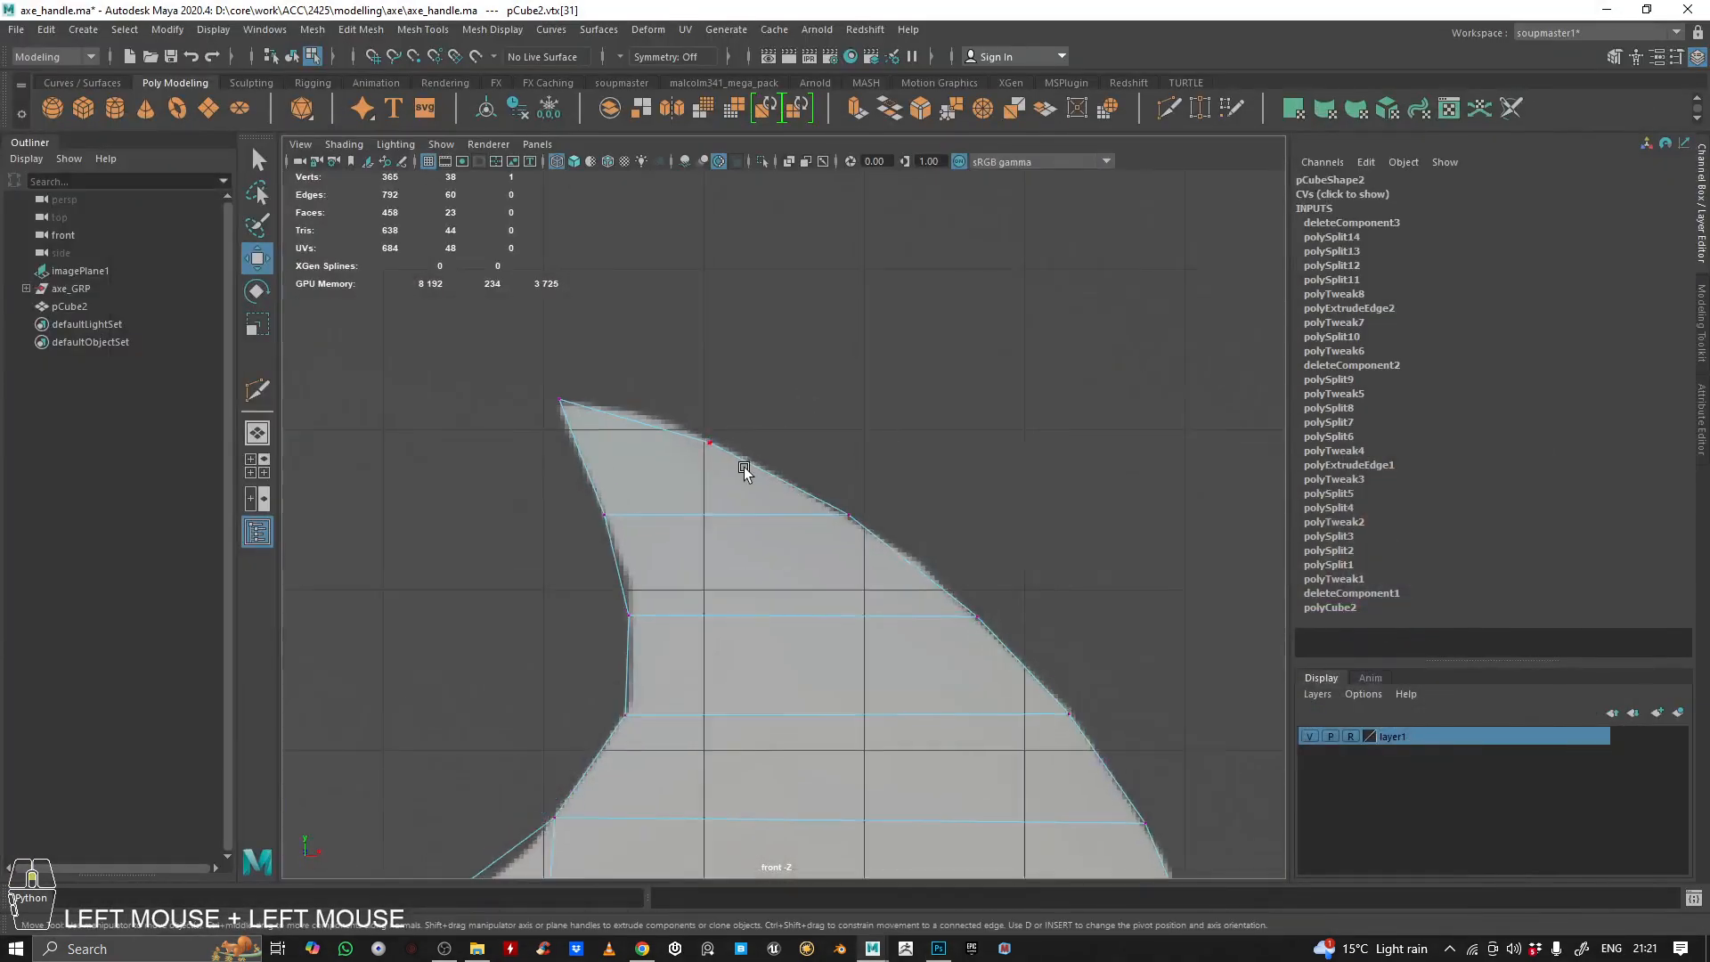
left_click(1167, 111)
left_click(566, 652)
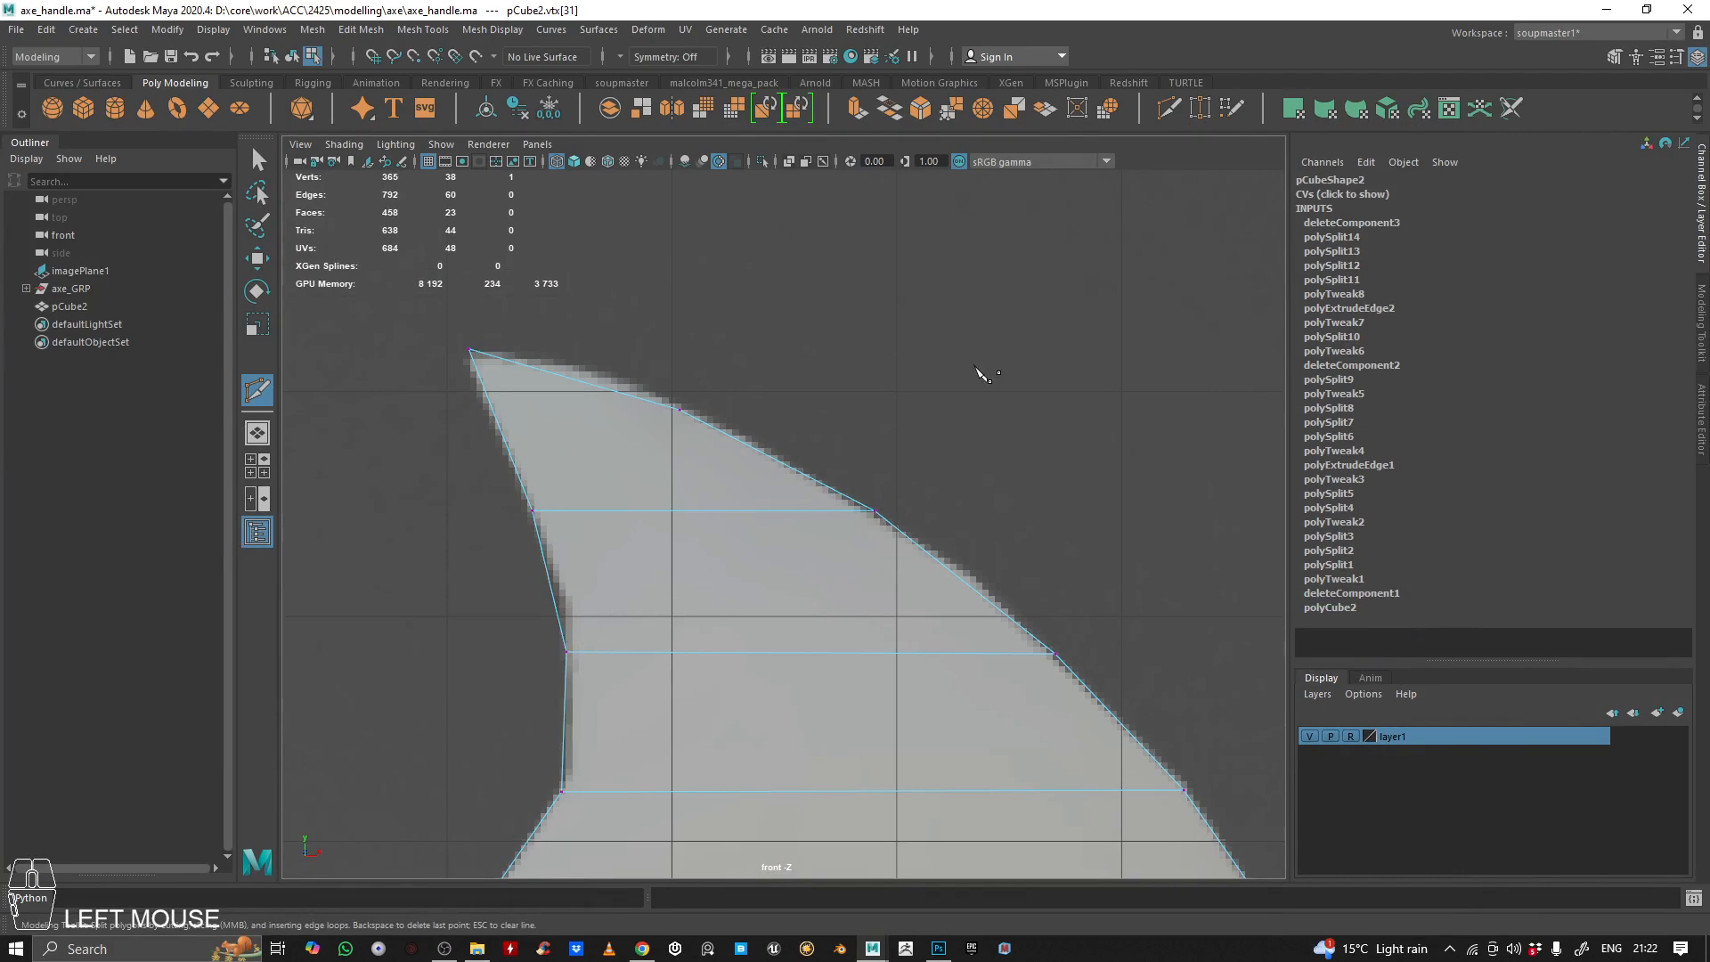
right_click_drag(971, 361, 634, 405, "alt")
middle_click_drag(634, 405, 557, 366, "alt")
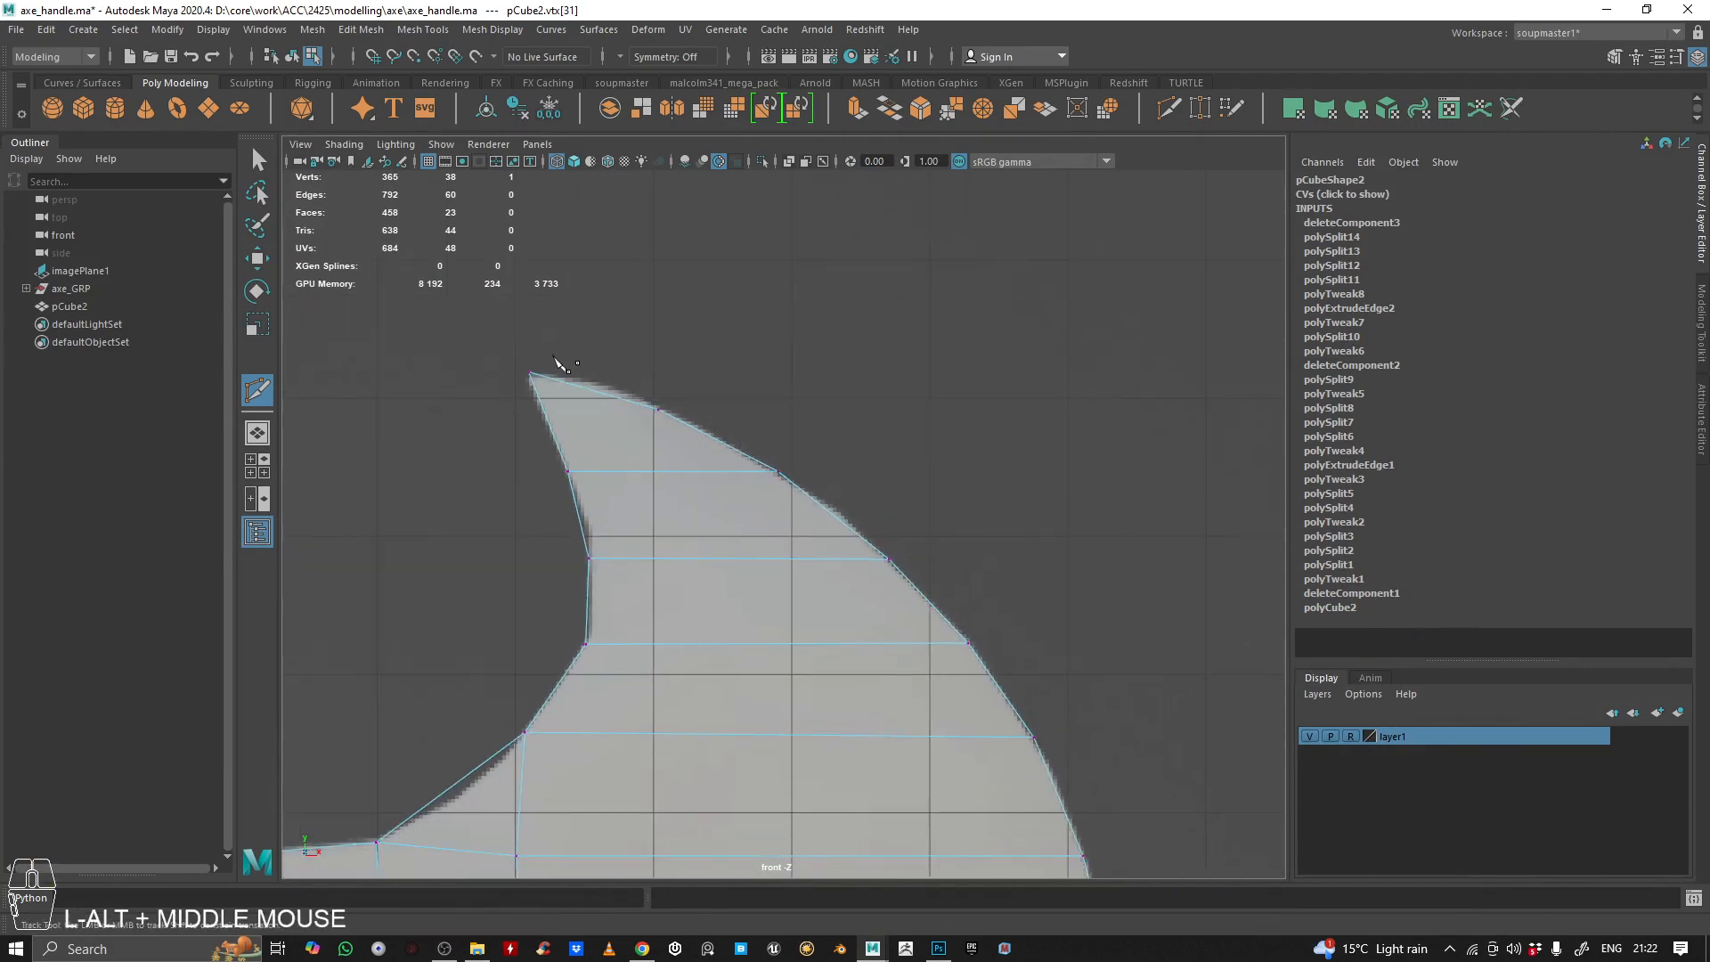
right_click_drag(557, 366, 613, 363, "alt")
middle_click_drag(613, 363, 584, 409, "alt")
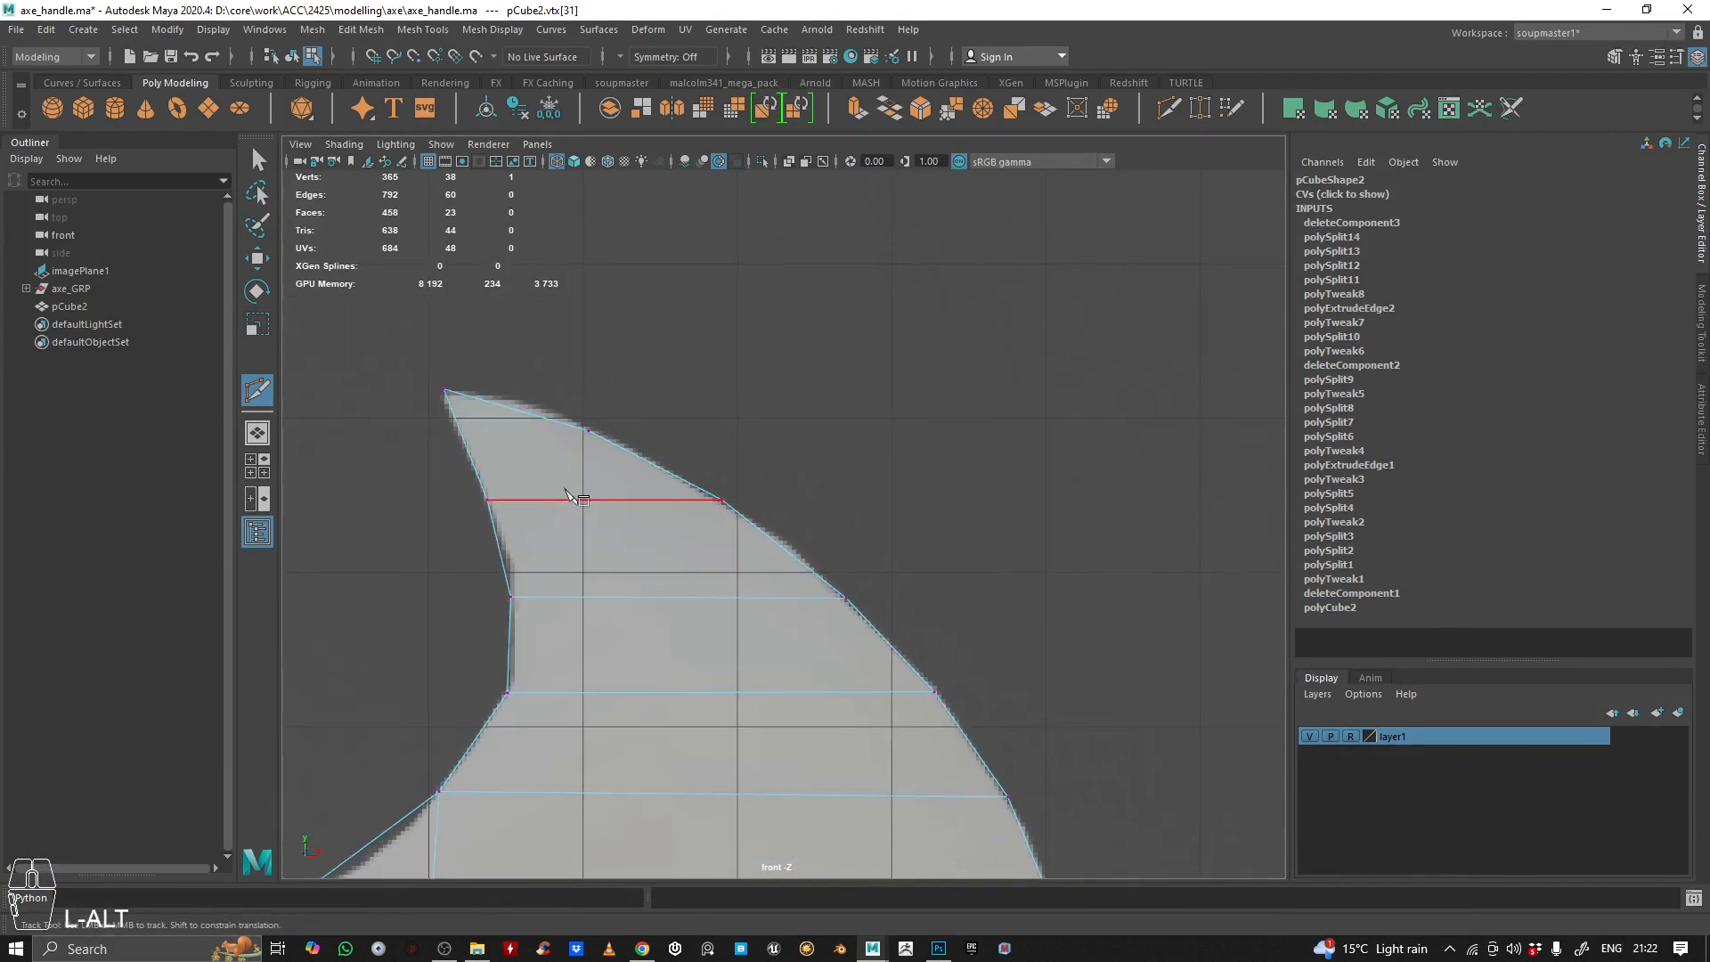
left_click(469, 444)
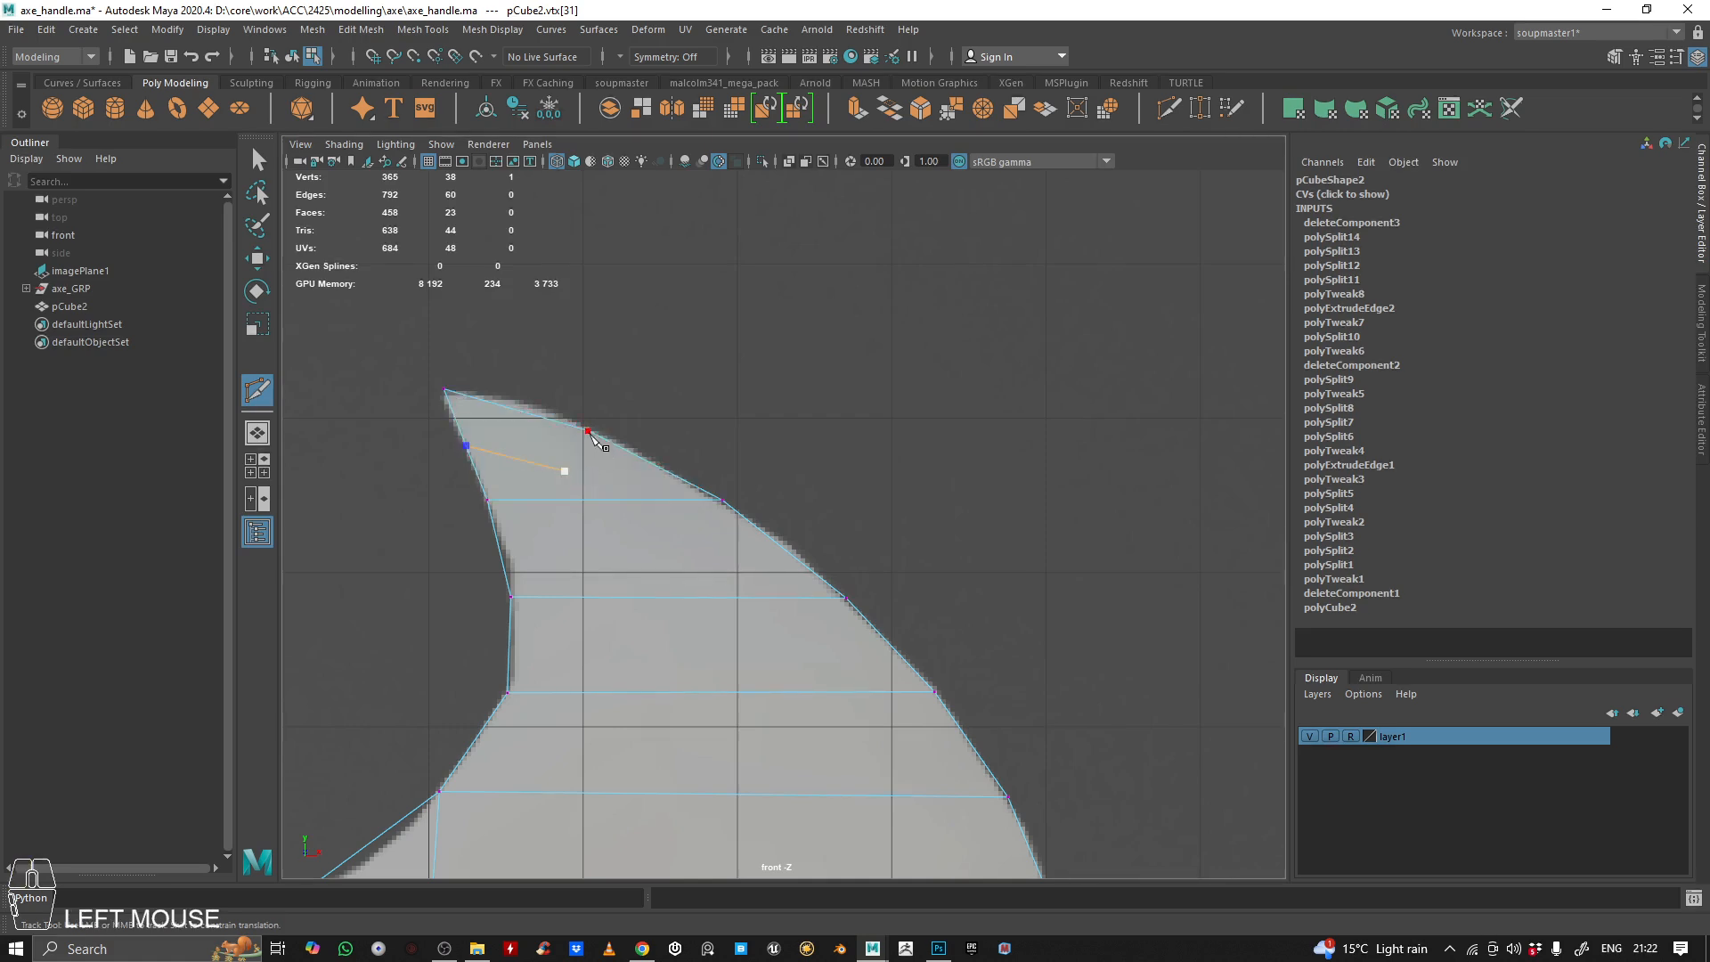
left_click(628, 499)
Continue the cut line down across the upper horn's remaining horizontal edges, roughly parallel to the outer curve
left_click(747, 597)
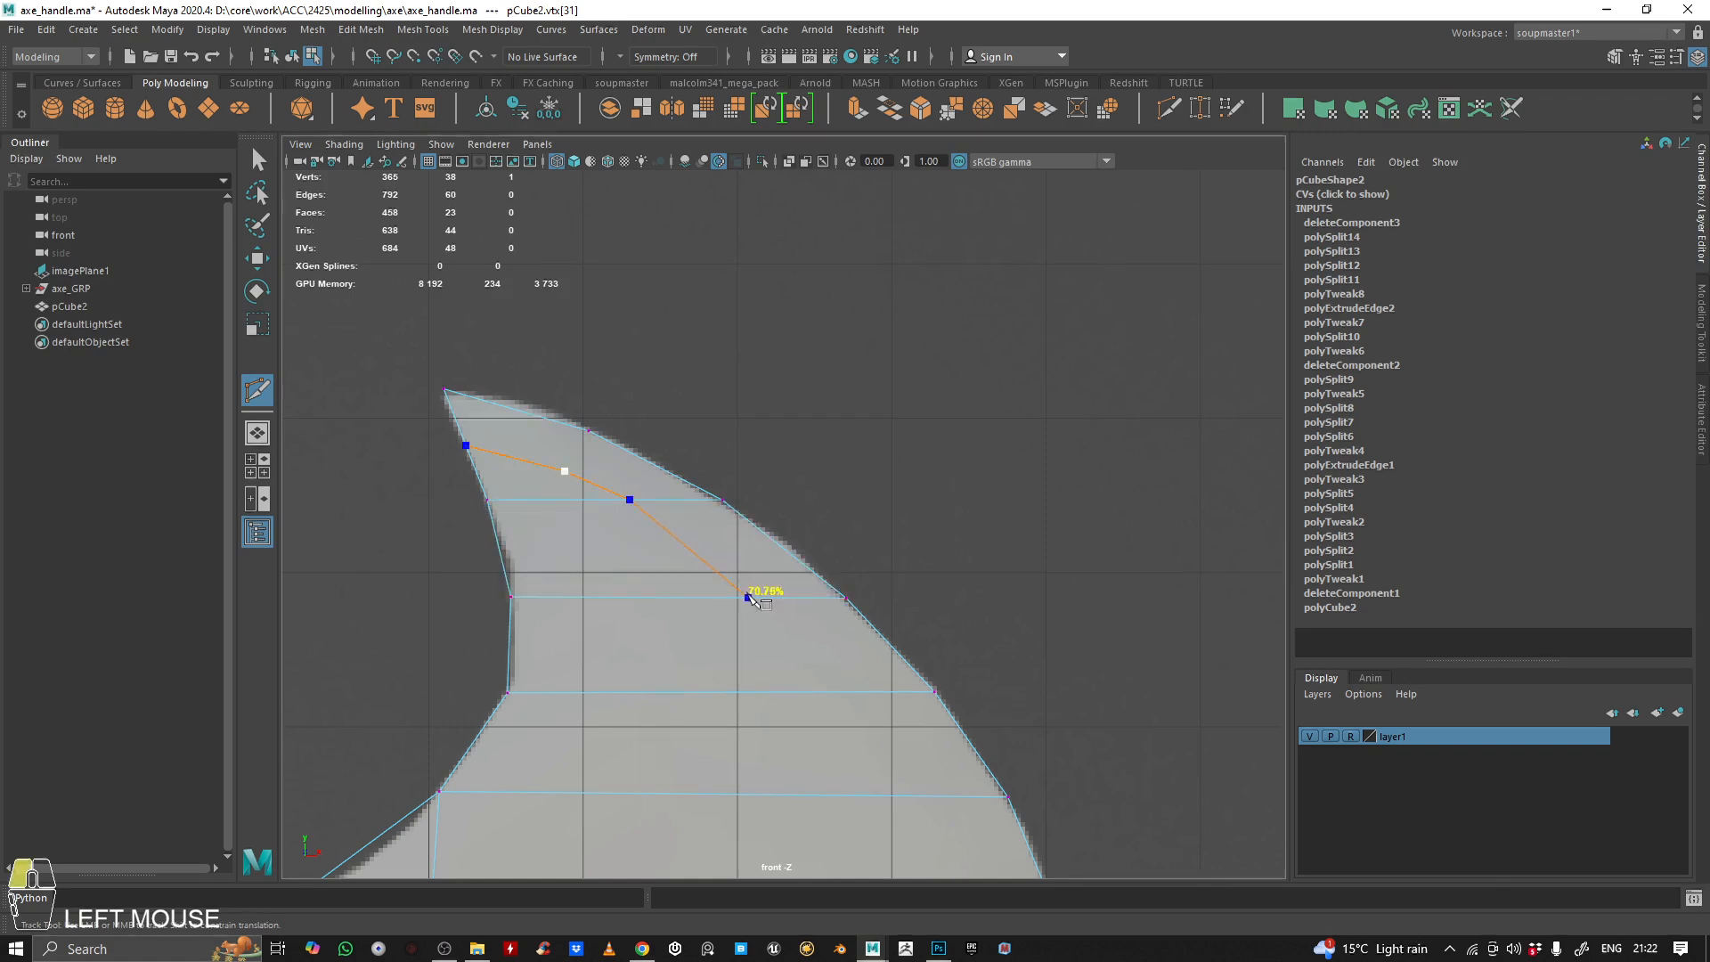
middle_click_drag(754, 598, 671, 464, "alt")
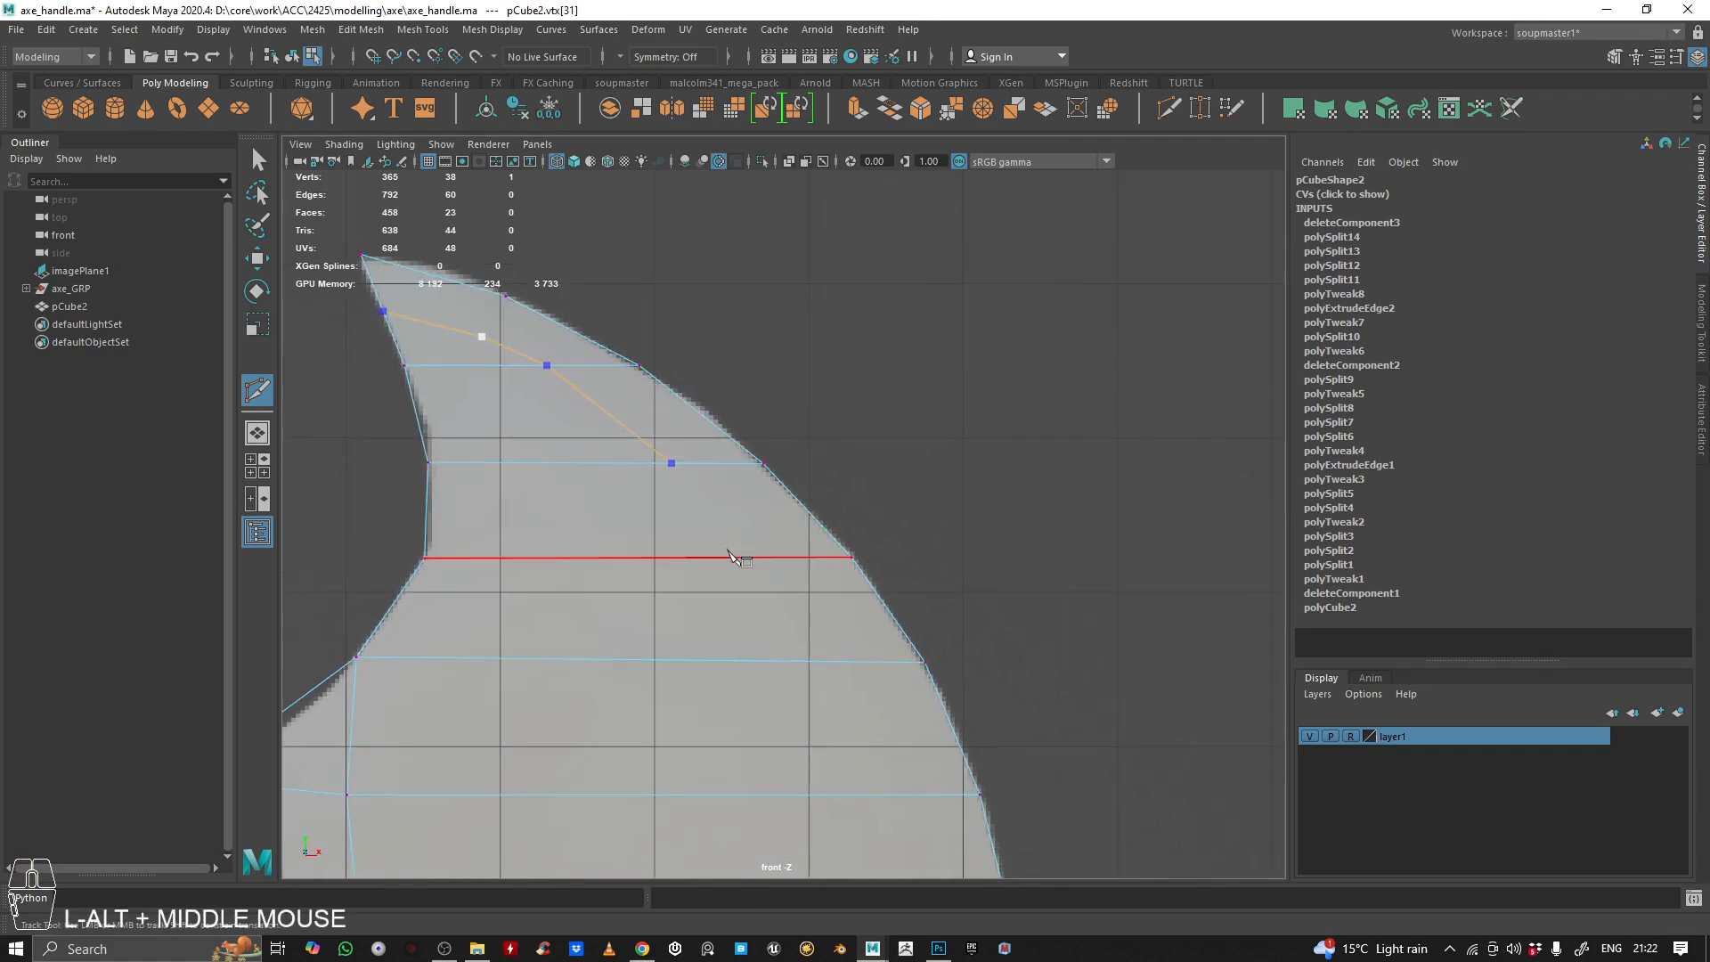
left_click(771, 557)
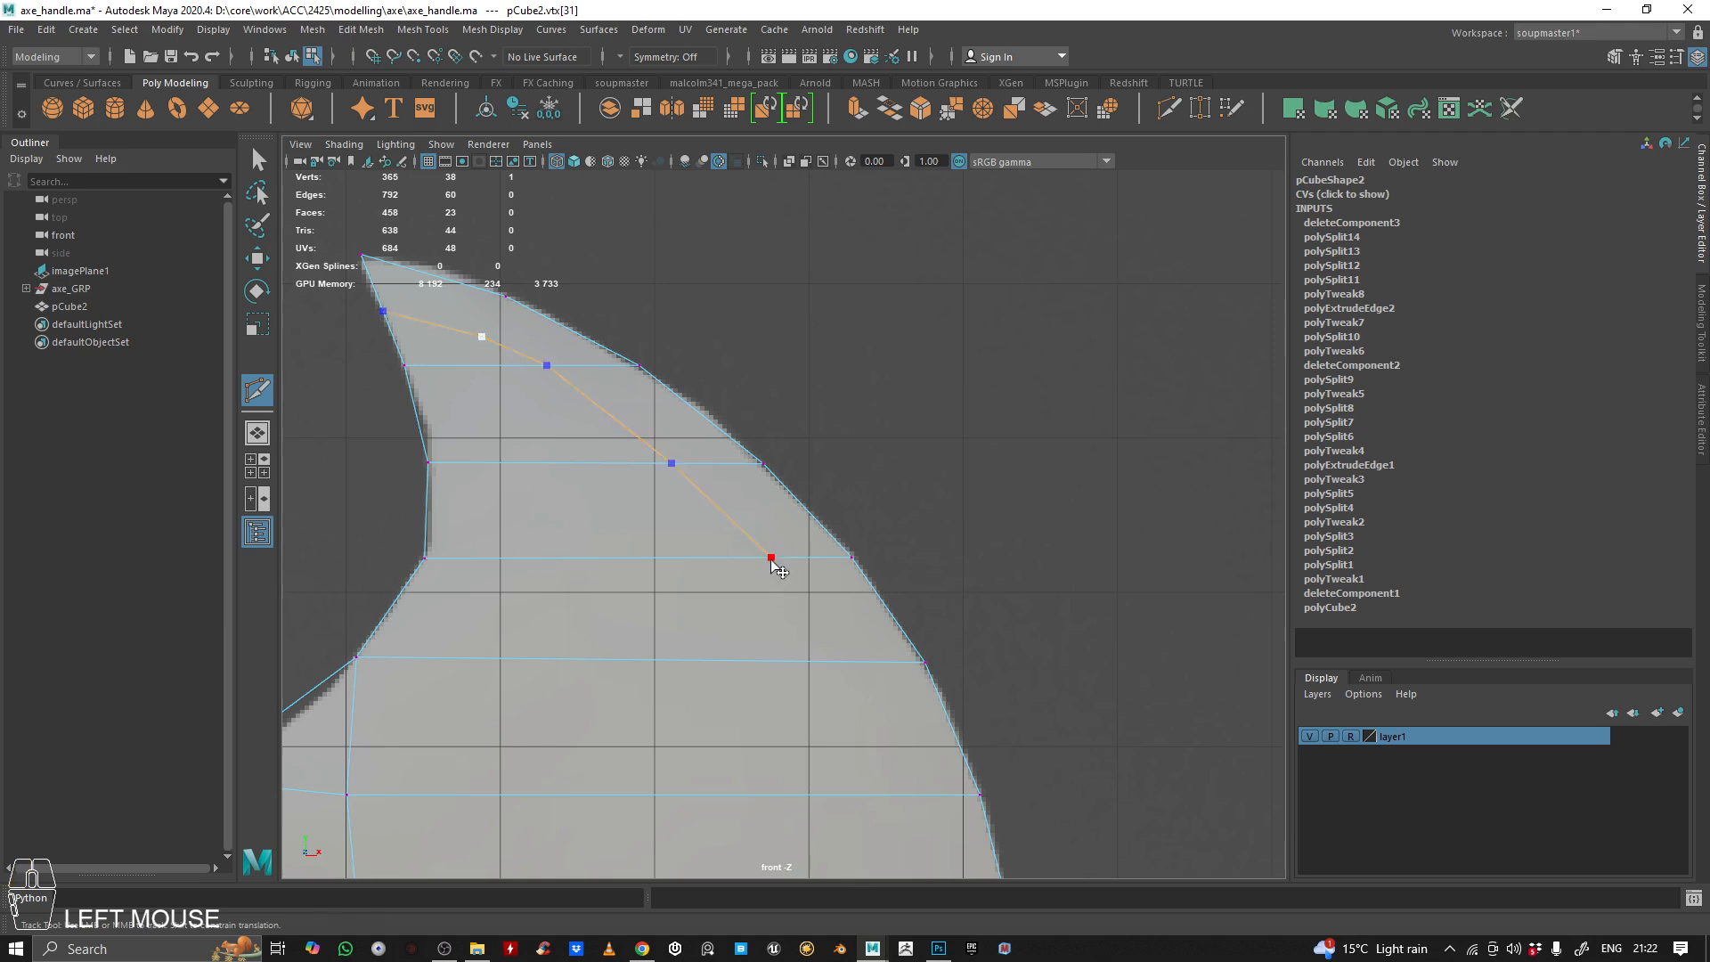
middle_click_drag(881, 643, 783, 531, "alt")
left_click(737, 549)
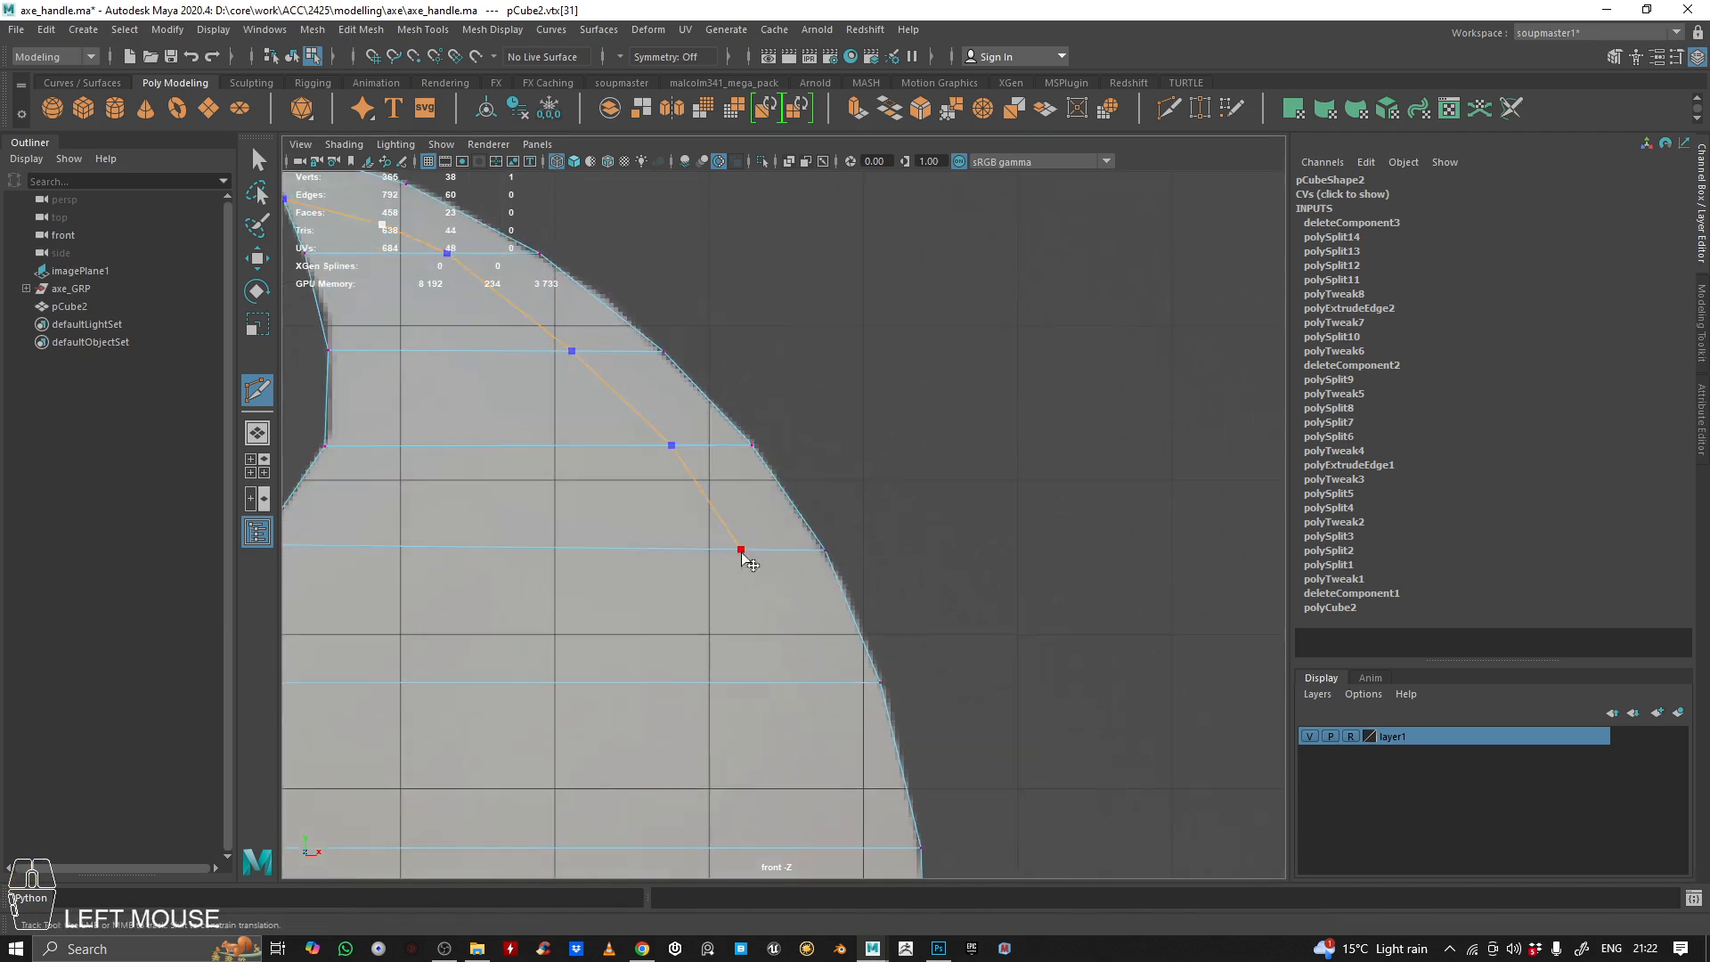
middle_click_drag(781, 713, 745, 553, "alt")
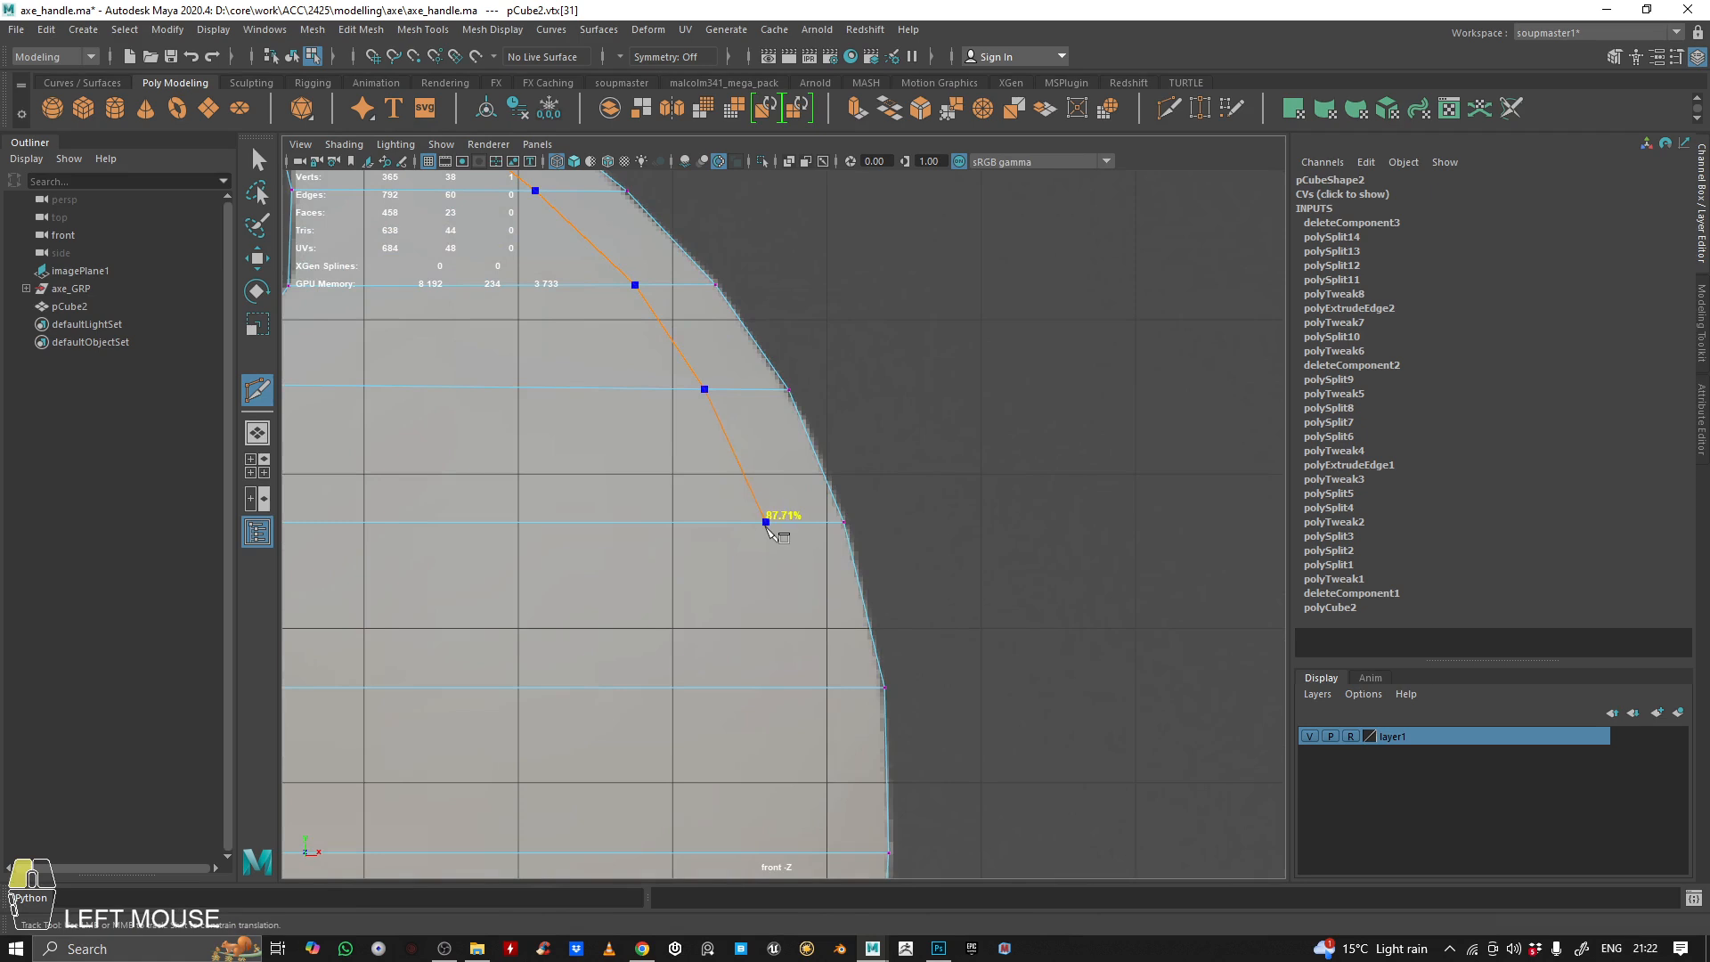
left_click(765, 522)
middle_click_drag(766, 522, 719, 332, "alt")
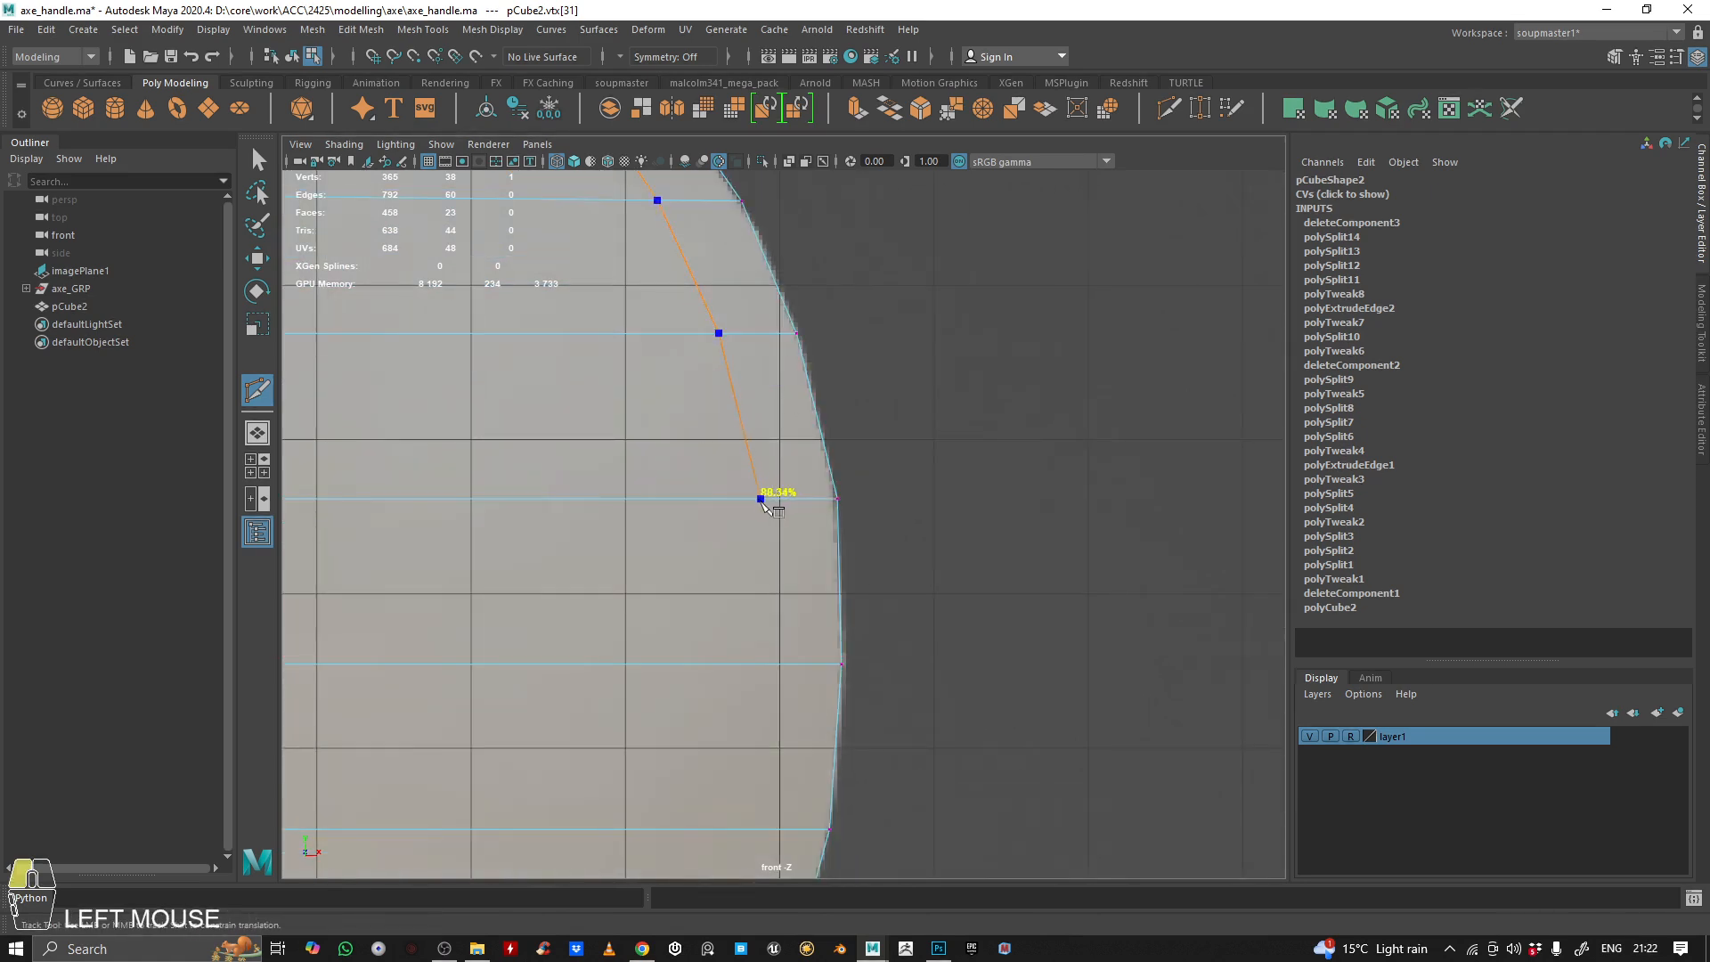
Extend the cut line across the horizontal edges in the blade's middle, following the outer curve toward the lower horn
middle_click_drag(850, 499, 836, 357, "alt")
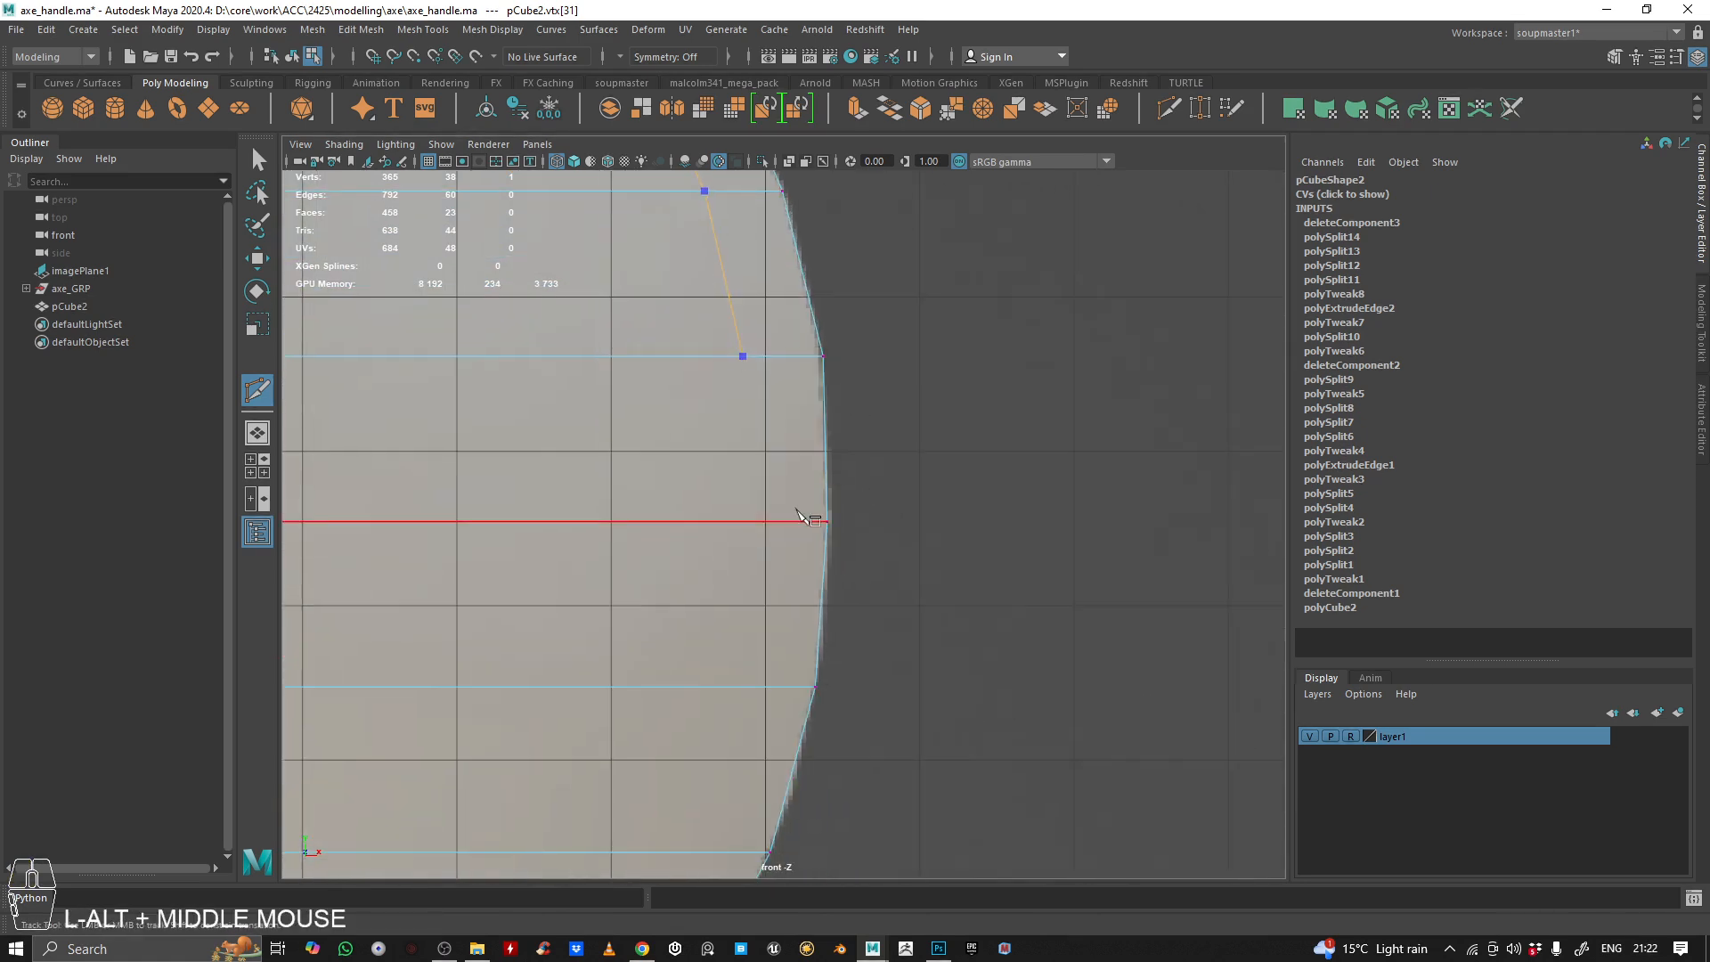
left_click_drag(786, 526, 747, 527)
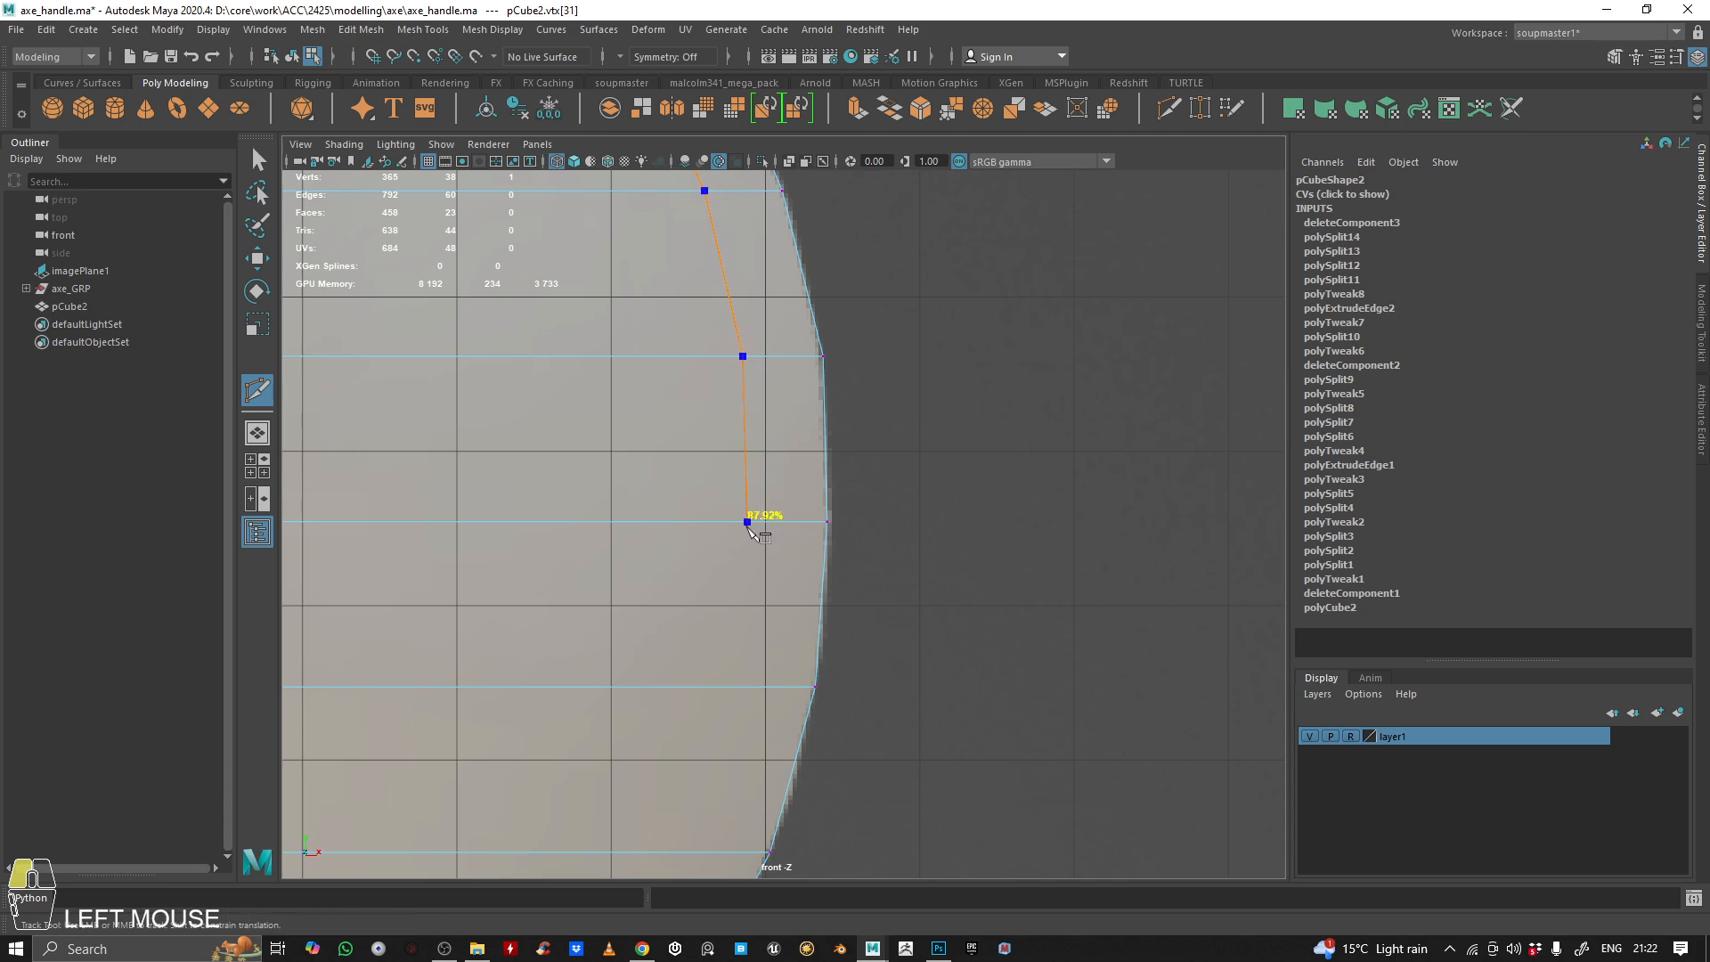
middle_click_drag(838, 528, 862, 383, "alt")
left_click_drag(788, 545, 767, 546)
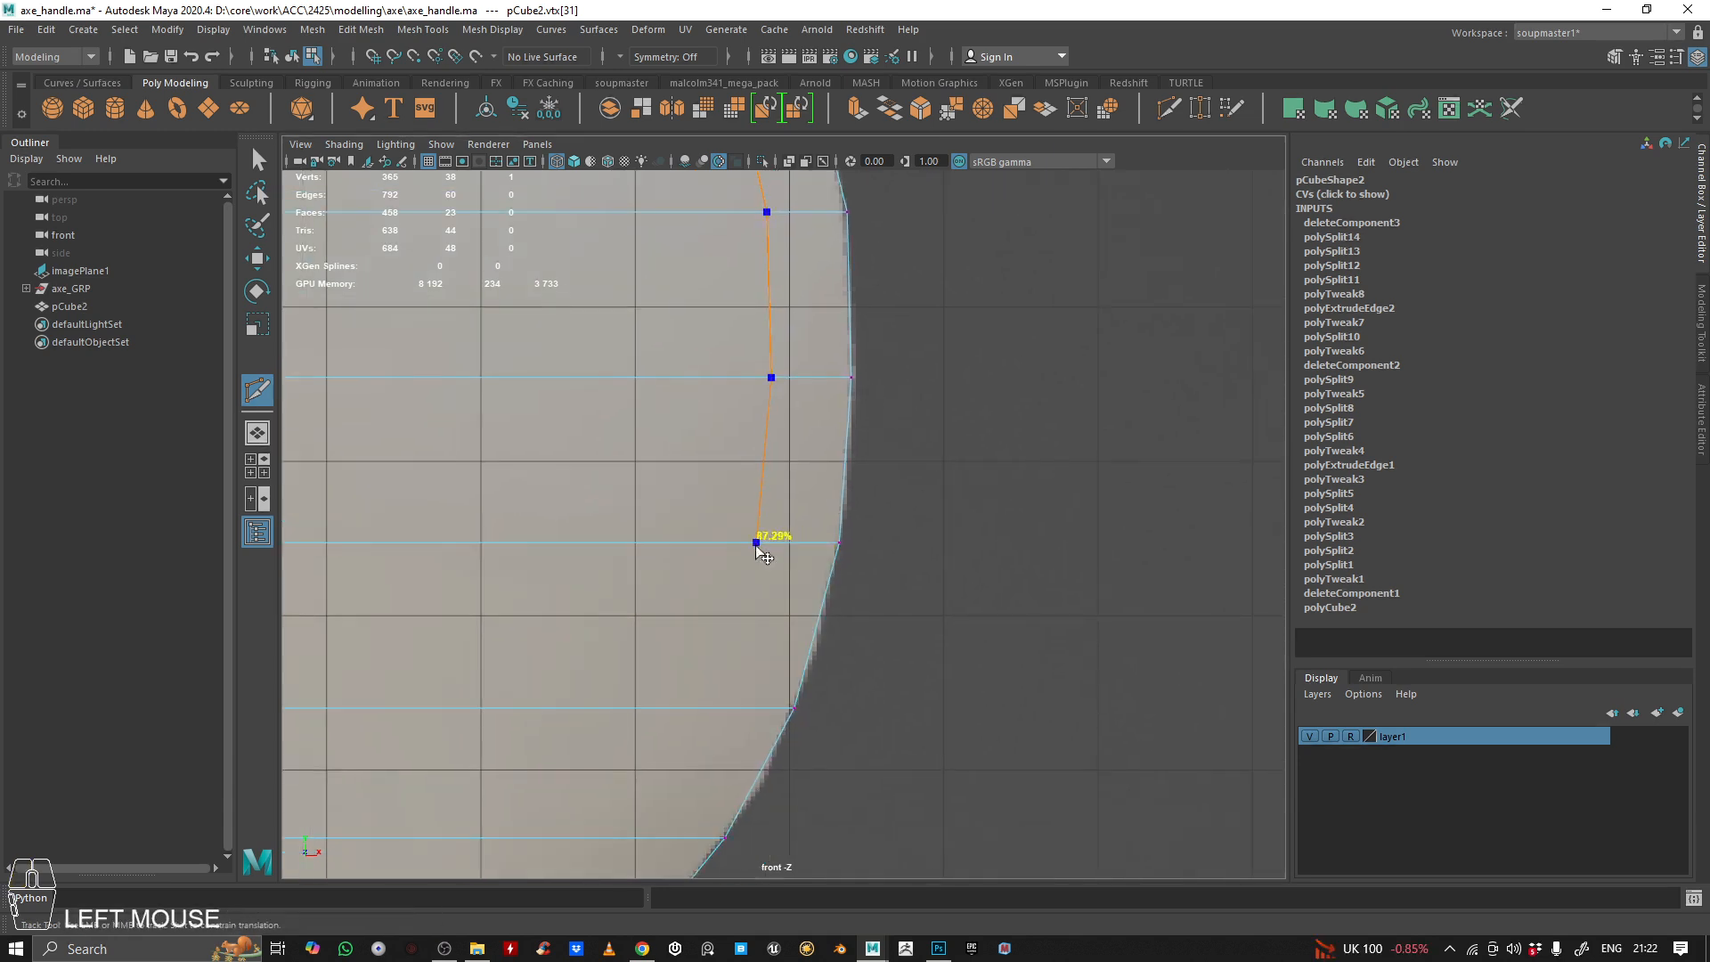
middle_click_drag(928, 565, 980, 458, "alt")
left_click_drag(791, 604, 754, 604)
right_click(977, 427)
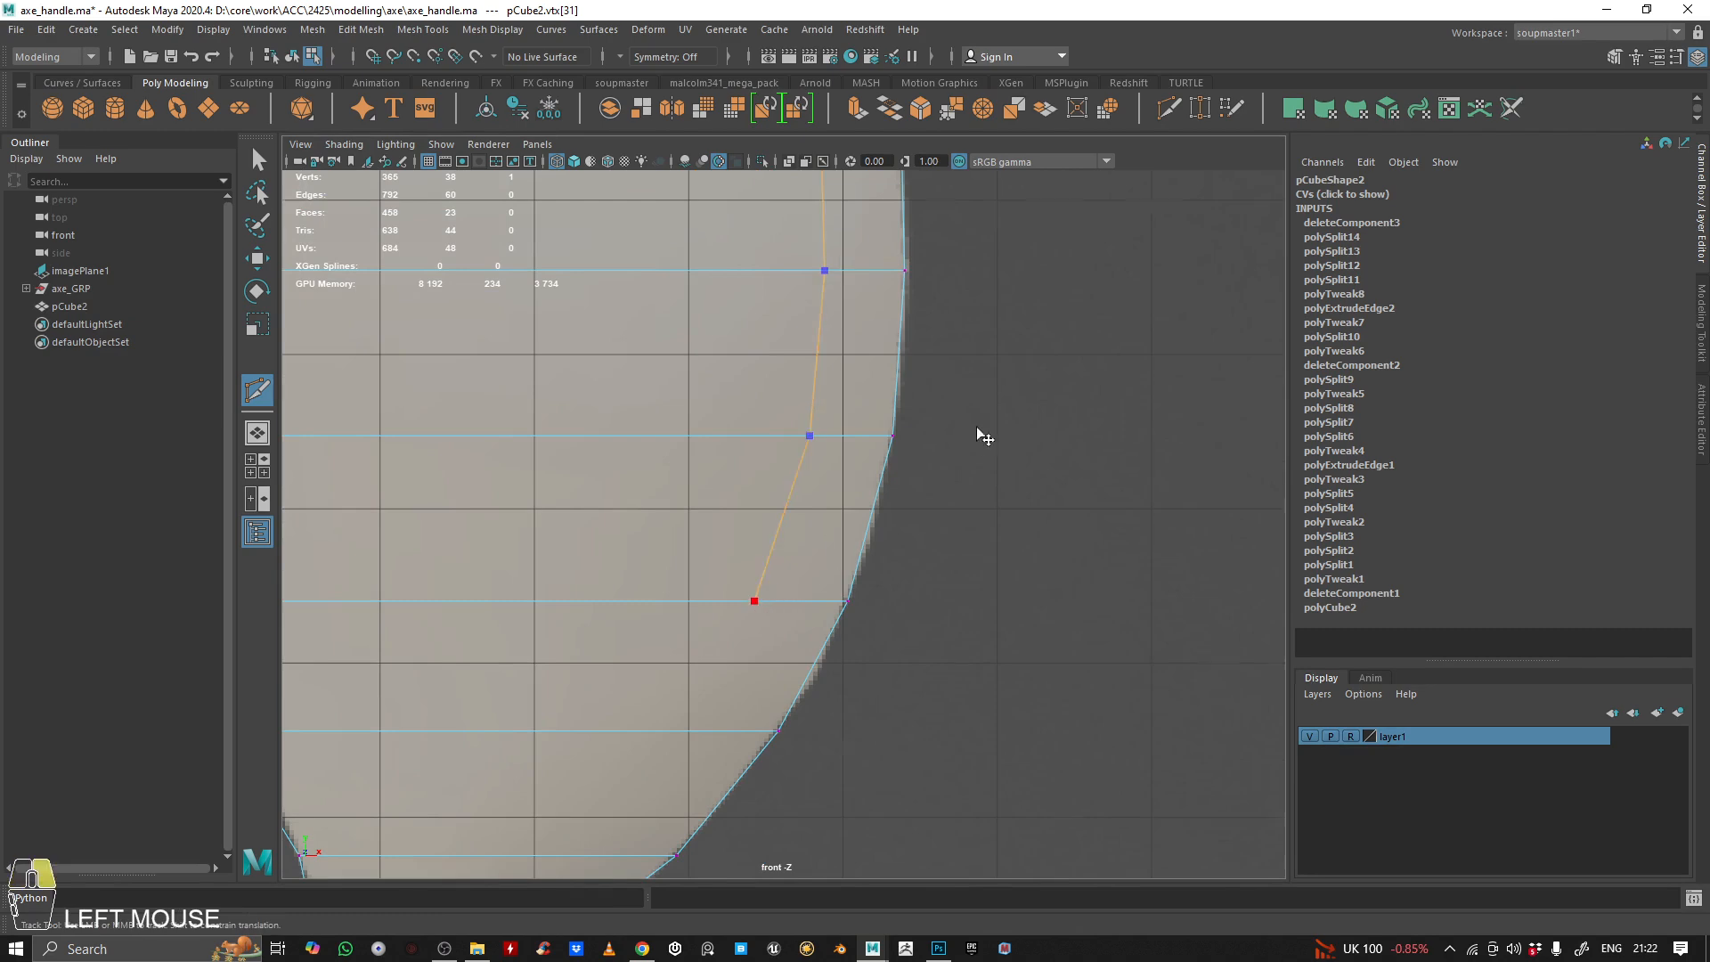
right_click_drag(977, 428, 838, 438, "alt")
middle_click_drag(838, 438, 804, 726, "alt")
Undo the cut points one by one back to the first horizontal edge below the upper horn's tip
key("ctrl+z")
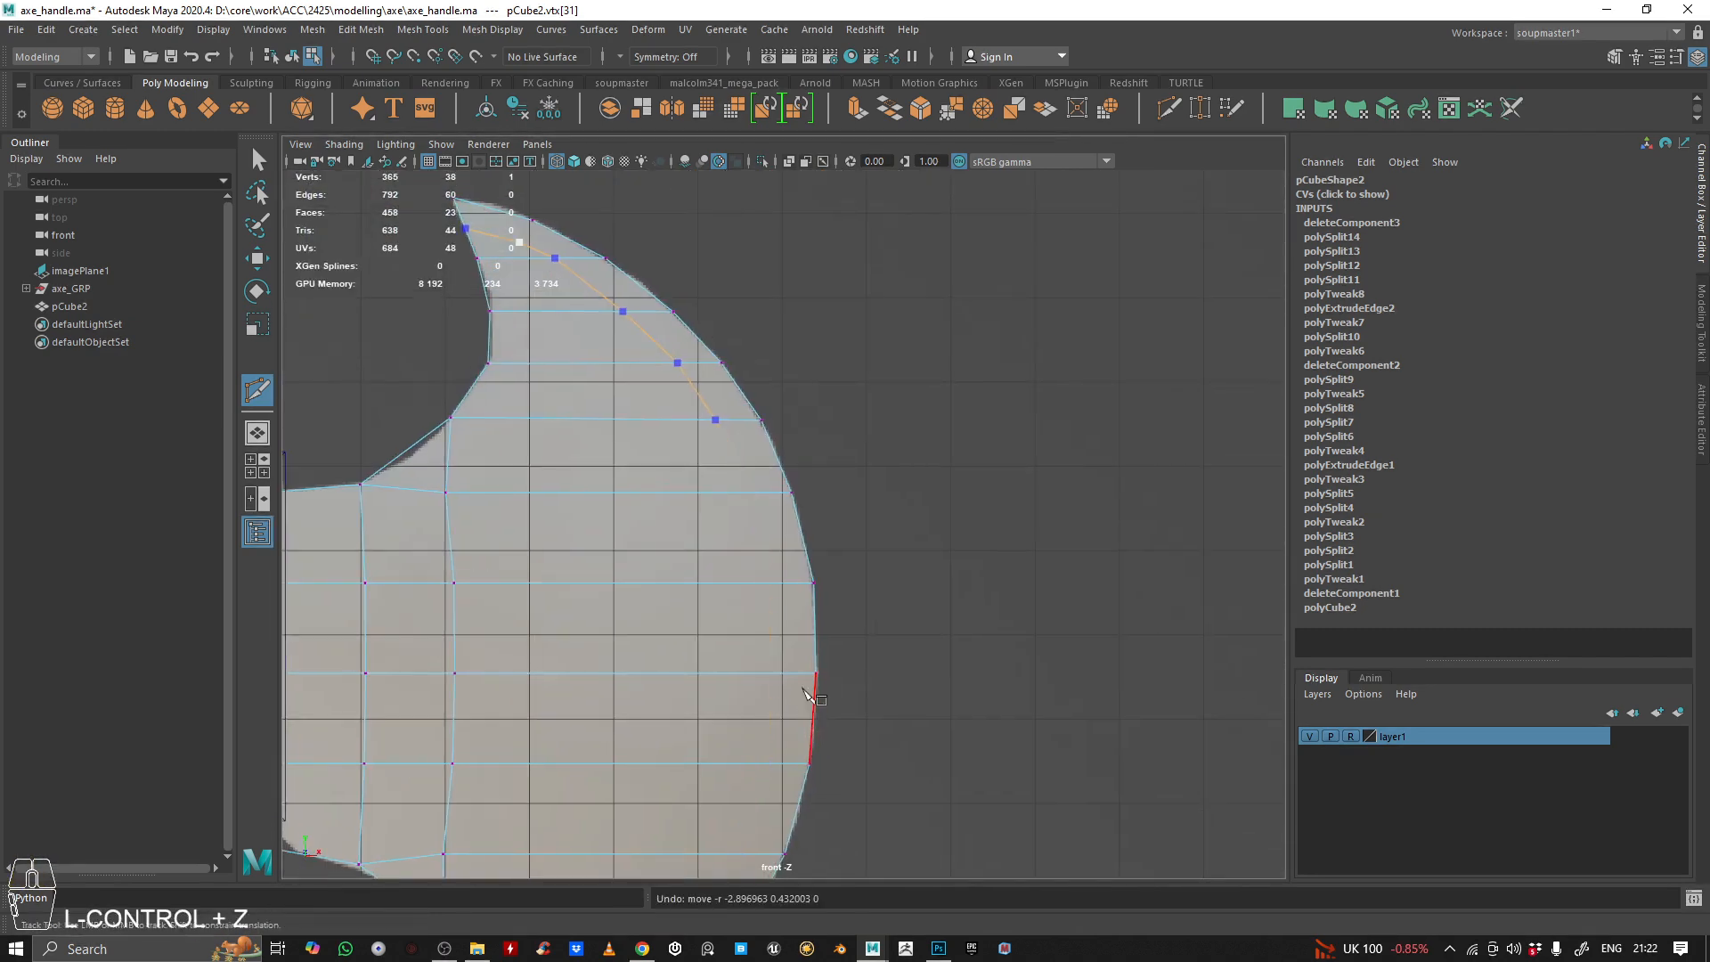
key("ctrl+z")
key("ctrl+z")
middle_click_drag(670, 312, 677, 435, "alt")
right_click_drag(677, 436, 726, 418, "alt")
key("ctrl+z")
Place new cut points across the upper blade's horizontal edges, keeping an even, narrow strip along the outer curve
middle_click_drag(627, 358, 703, 412, "alt")
right_click_drag(703, 412, 763, 531, "alt")
left_click(651, 455)
left_click(717, 529)
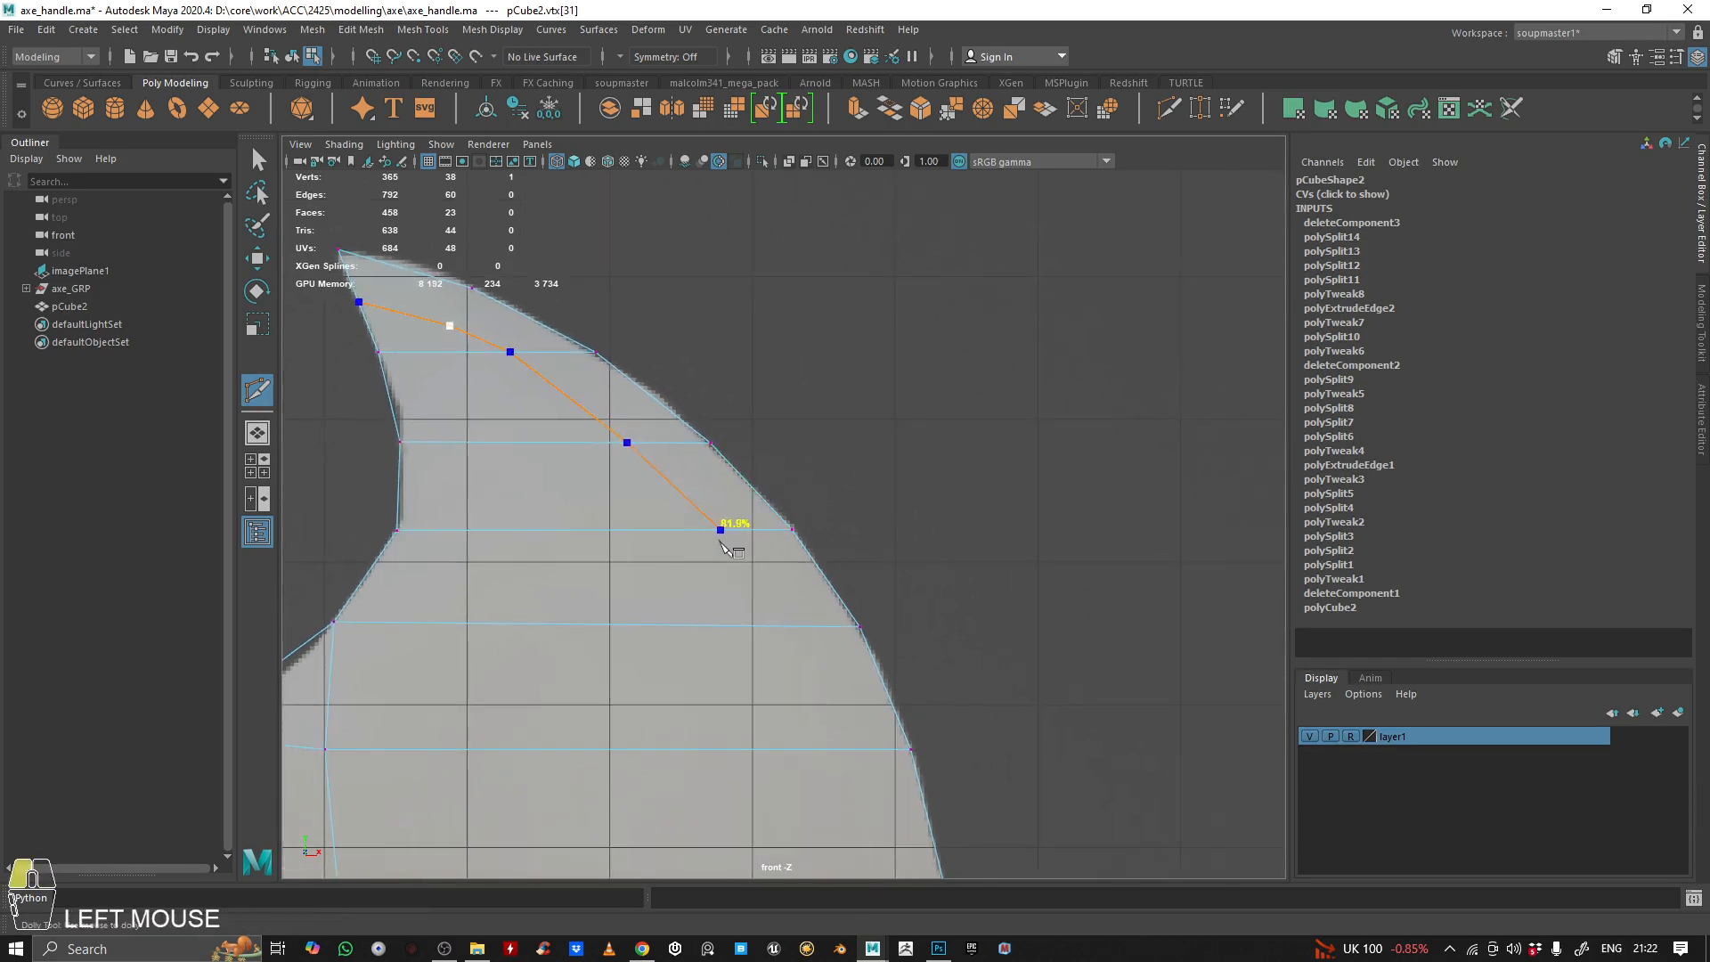
left_click(793, 627)
middle_click_drag(804, 637, 735, 497, "alt")
left_click(789, 611)
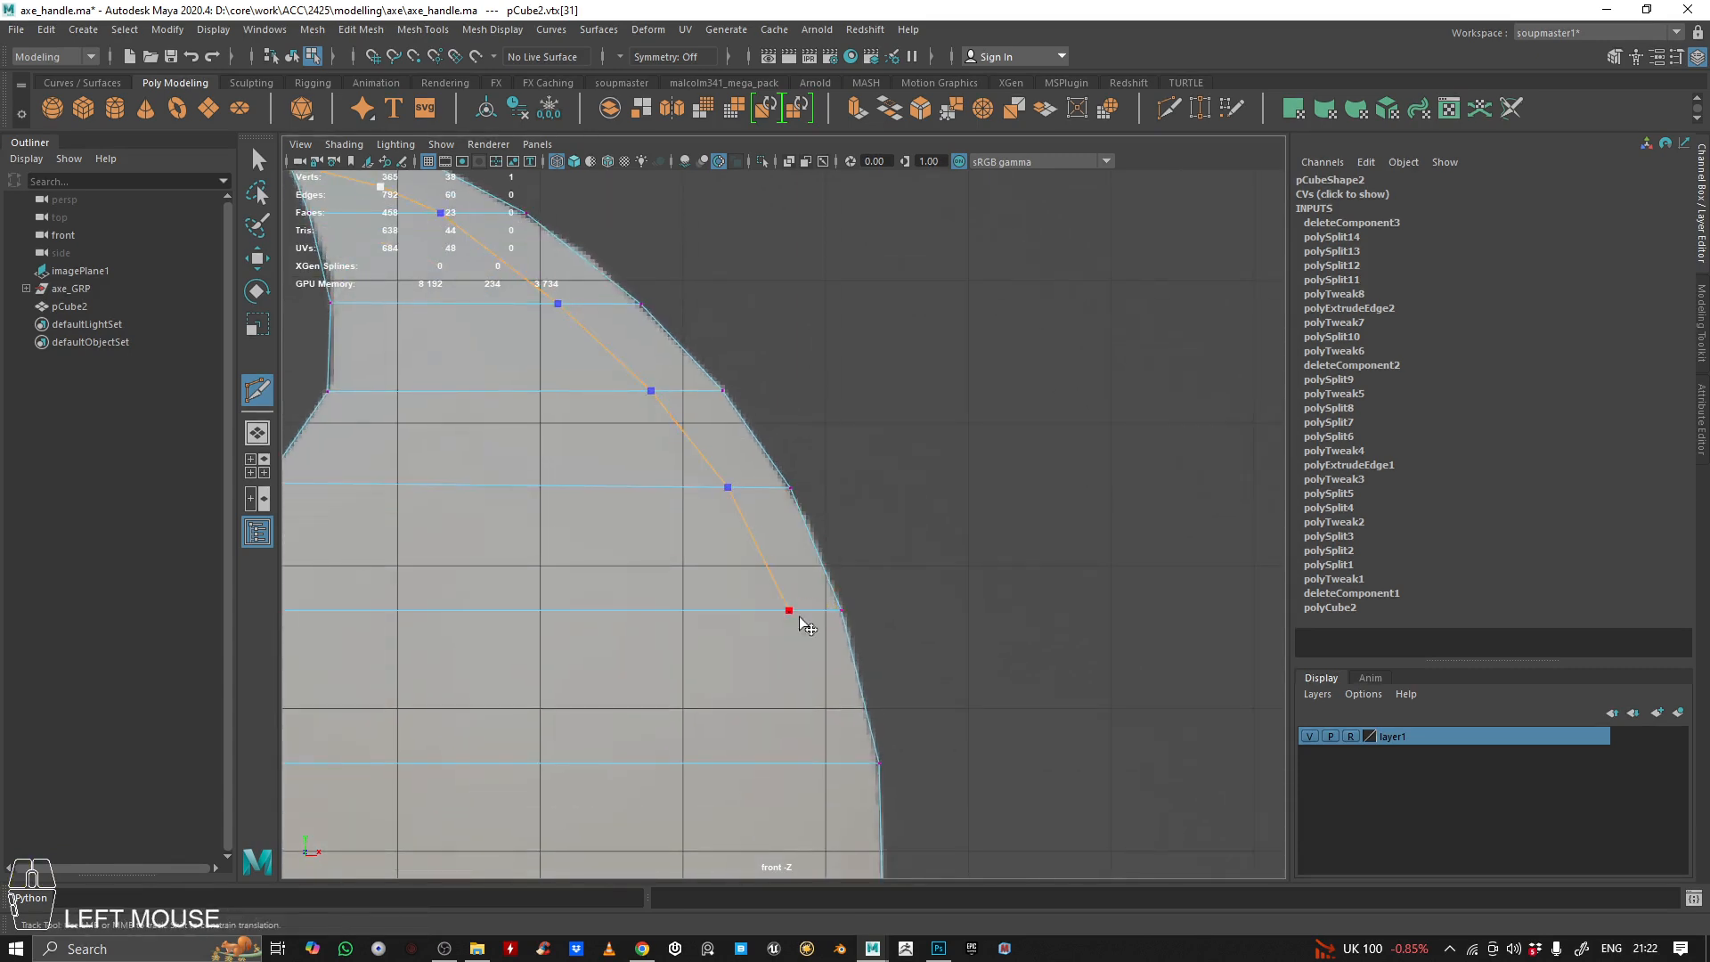
middle_click_drag(800, 618, 755, 512, "alt")
left_click(778, 656)
middle_click_drag(778, 657, 733, 551, "alt")
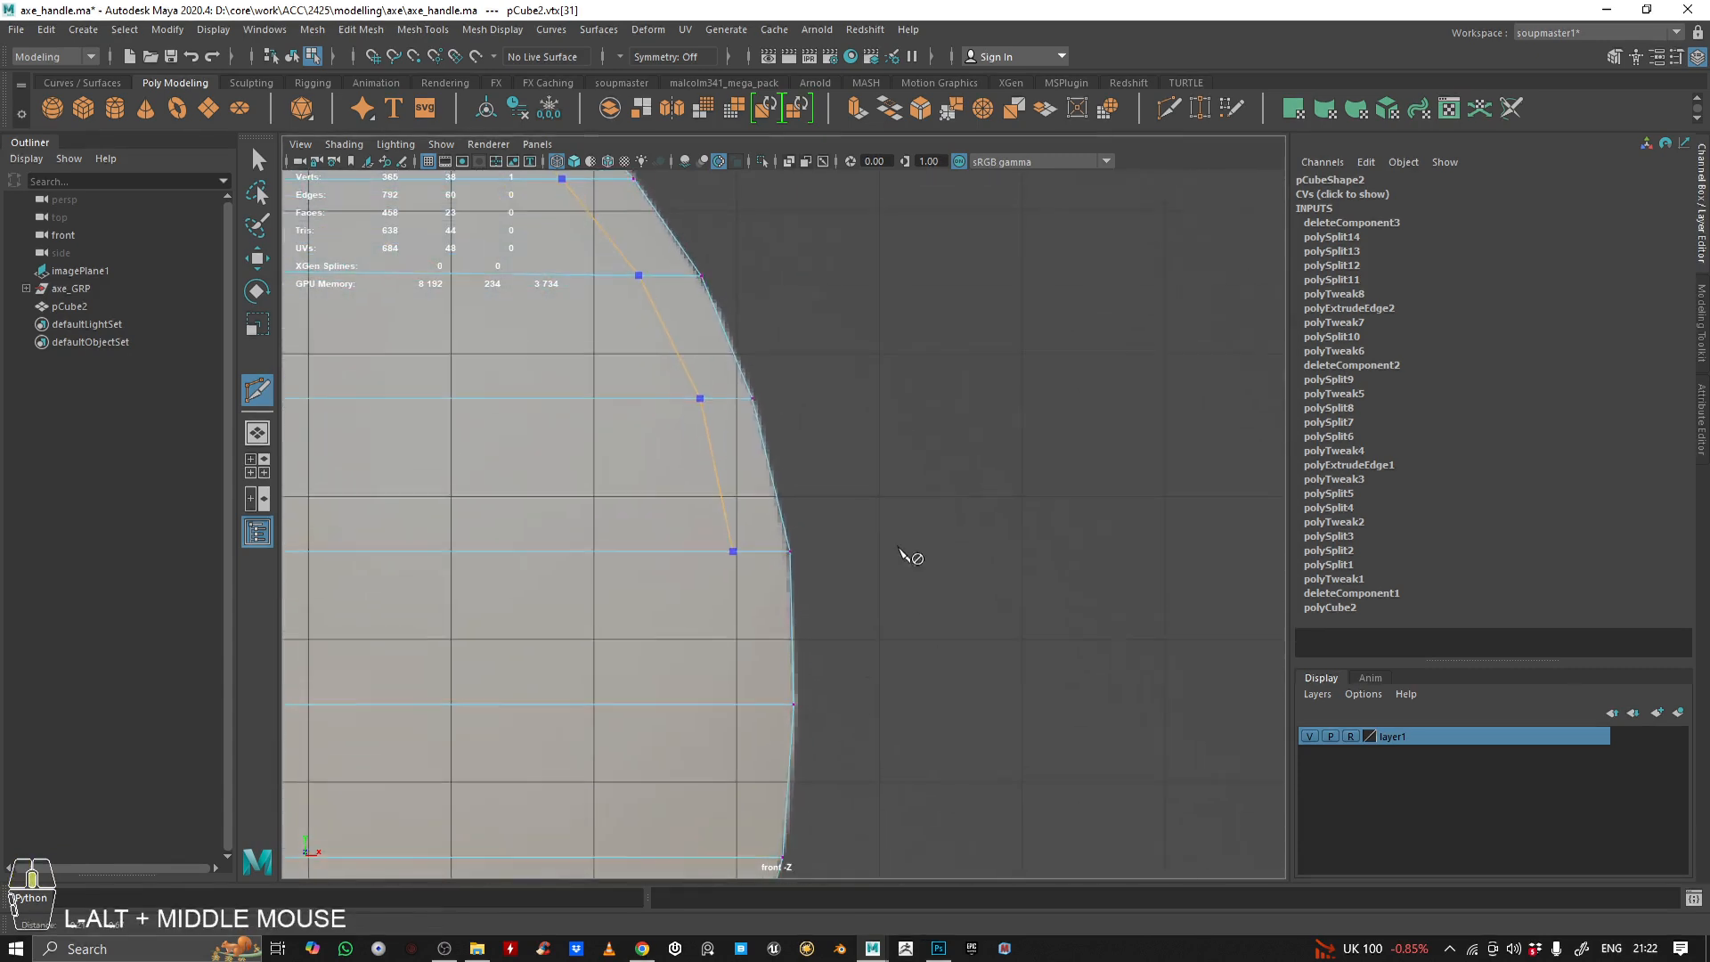
Carry the cut line across the next three horizontal edges from the blade's middle to the start of the lower horn
middle_click_drag(904, 552, 903, 544, "alt")
left_click(737, 695)
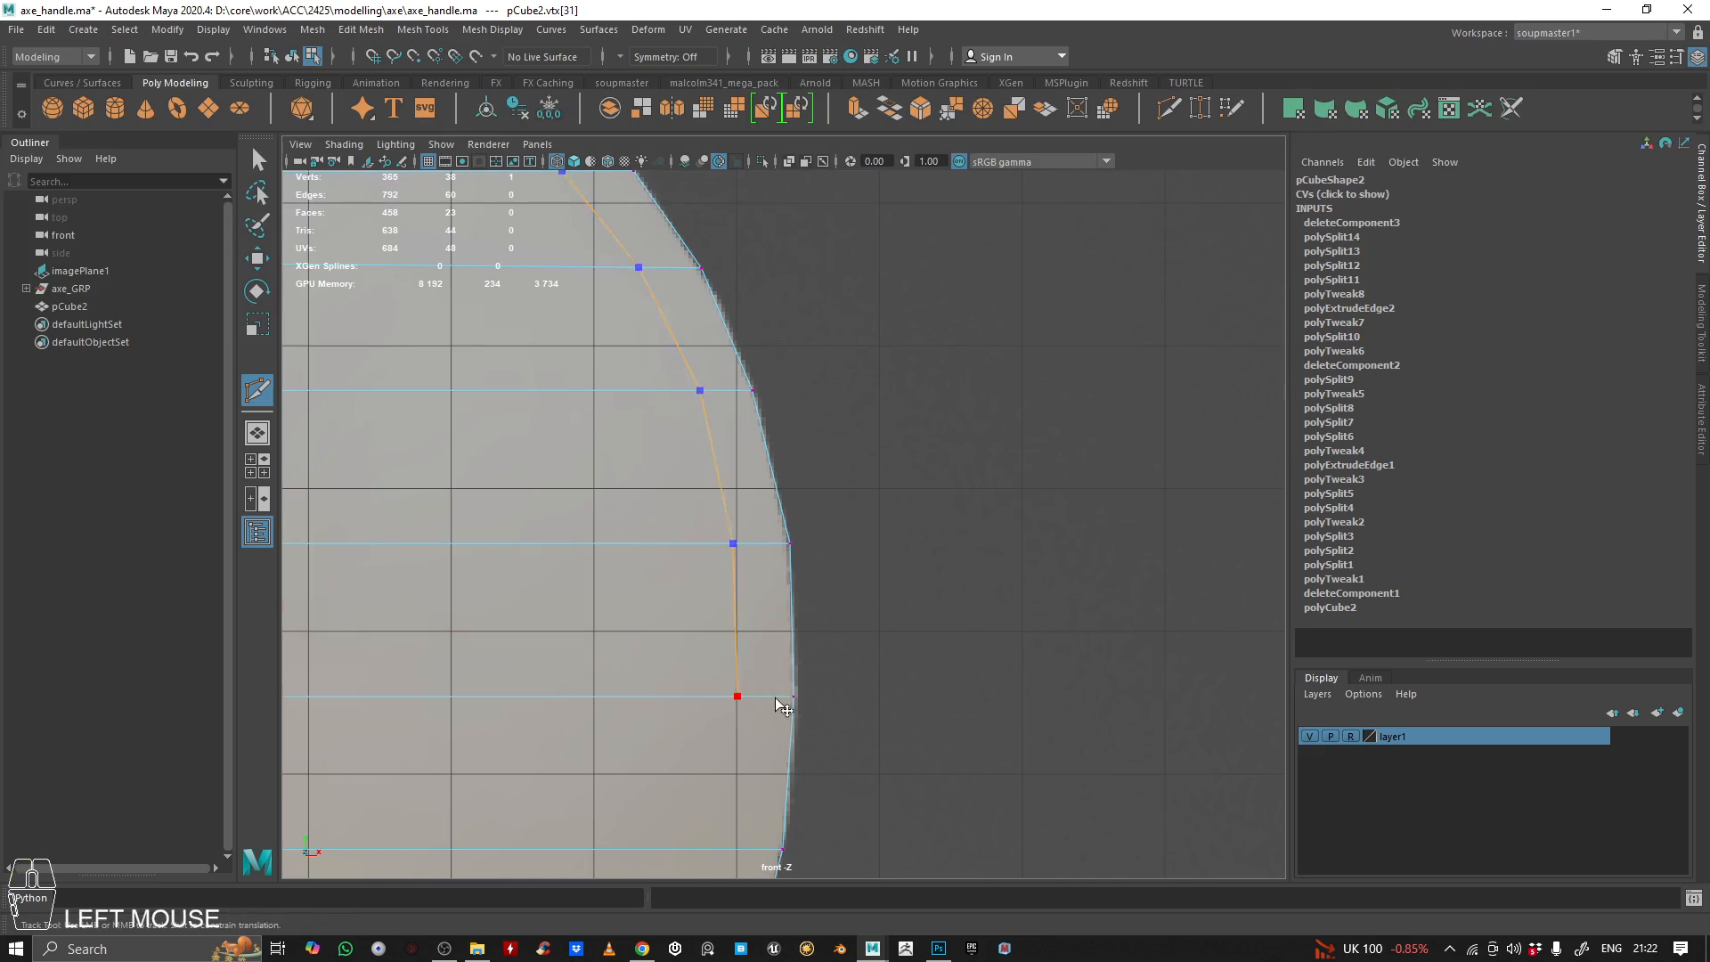
middle_click_drag(783, 707, 862, 413, "alt")
left_click(827, 412)
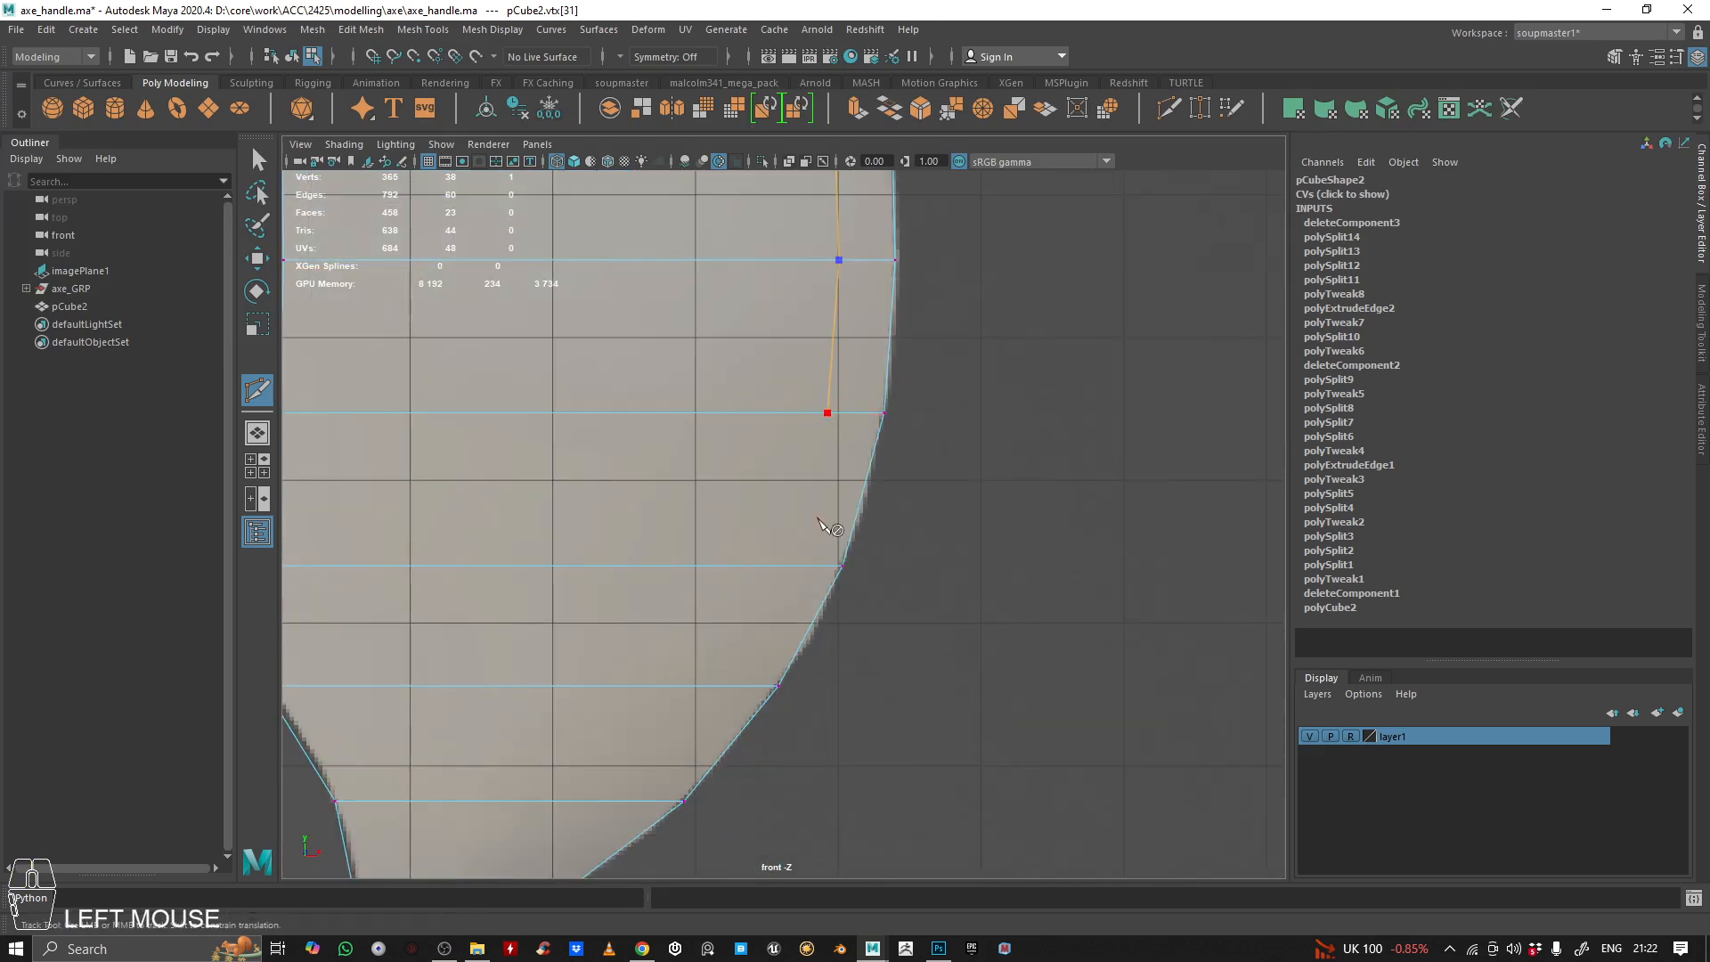
left_click(819, 565)
left_click(782, 565)
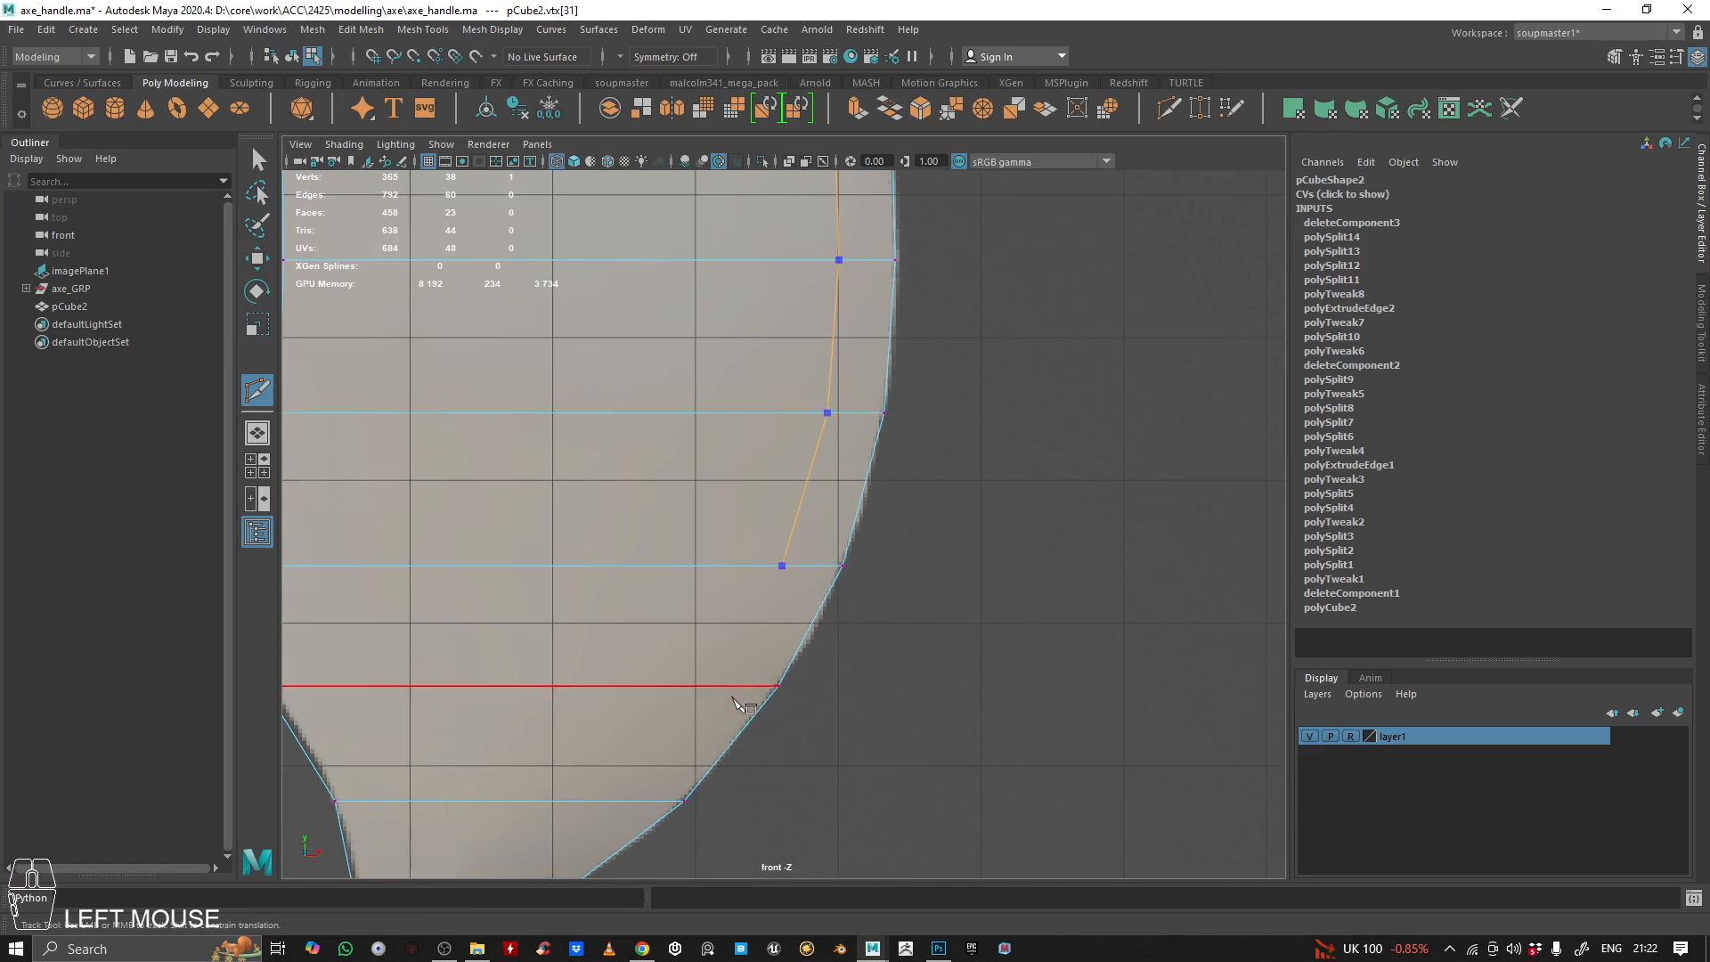
Finish the cut through the lower horn, turning inside the tip face to the inner edge, and commit the edges
middle_click_drag(723, 669, 827, 458, "alt")
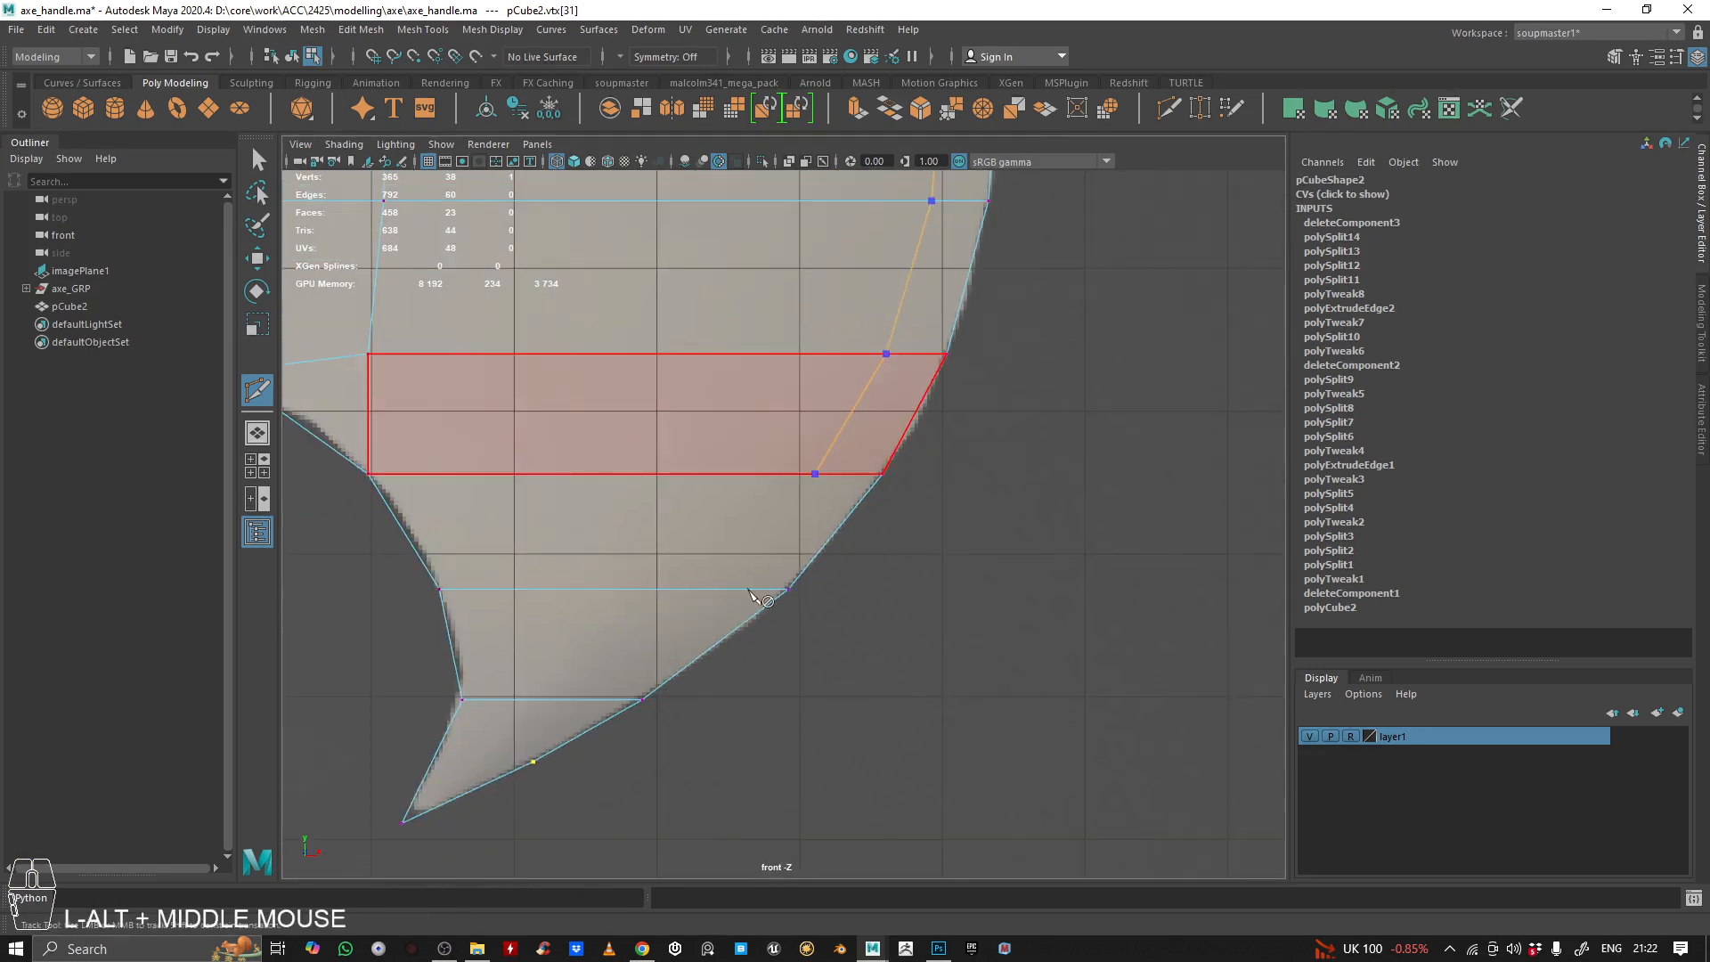
left_click_drag(754, 588, 713, 588)
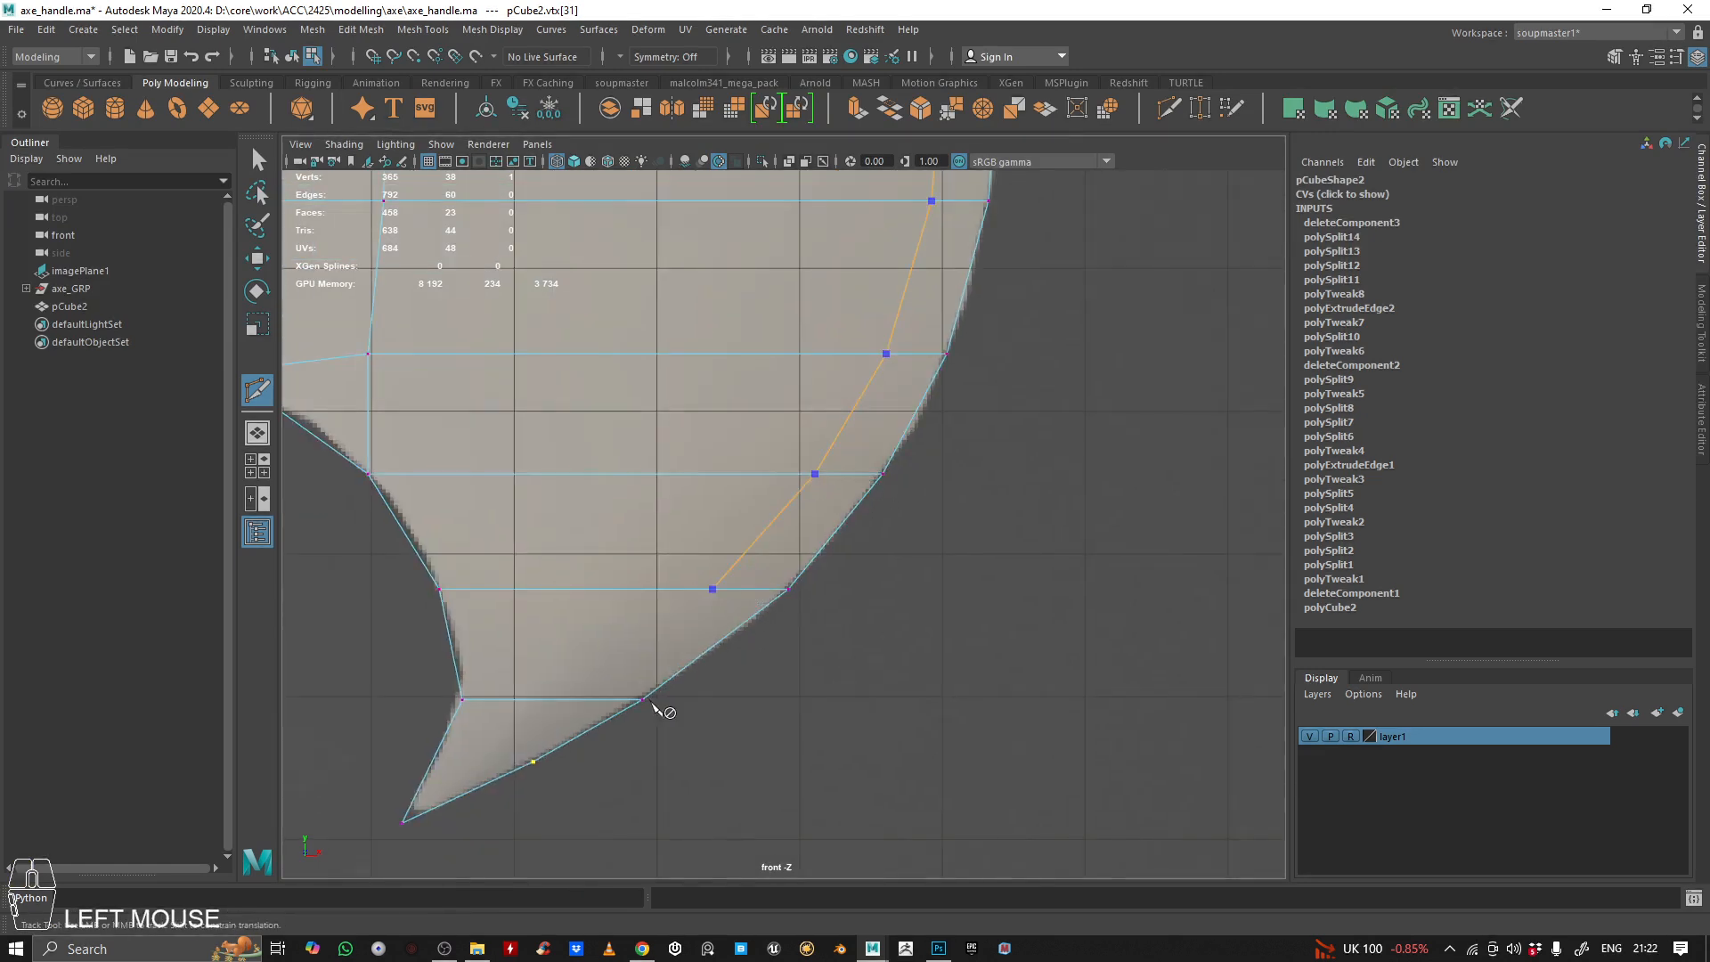
left_click_drag(603, 699, 573, 696)
middle_click_drag(574, 695, 767, 492, "alt")
right_click_drag(768, 492, 851, 537, "alt")
left_click_drag(712, 523, 603, 574)
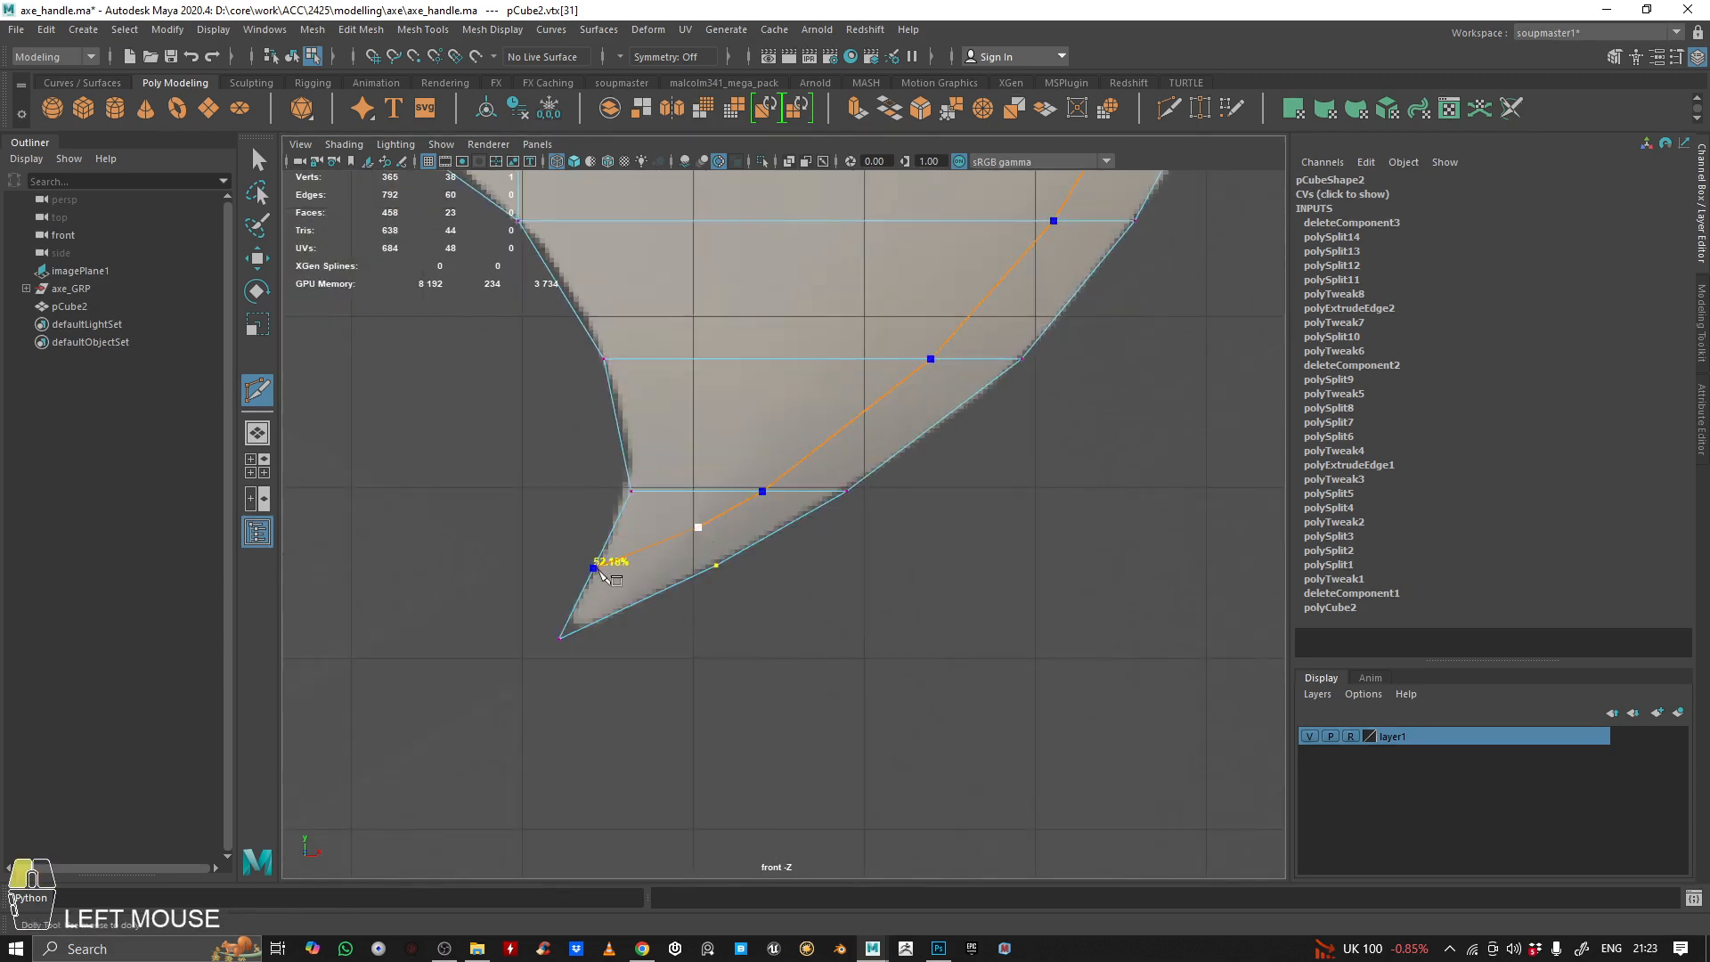
key("Return")
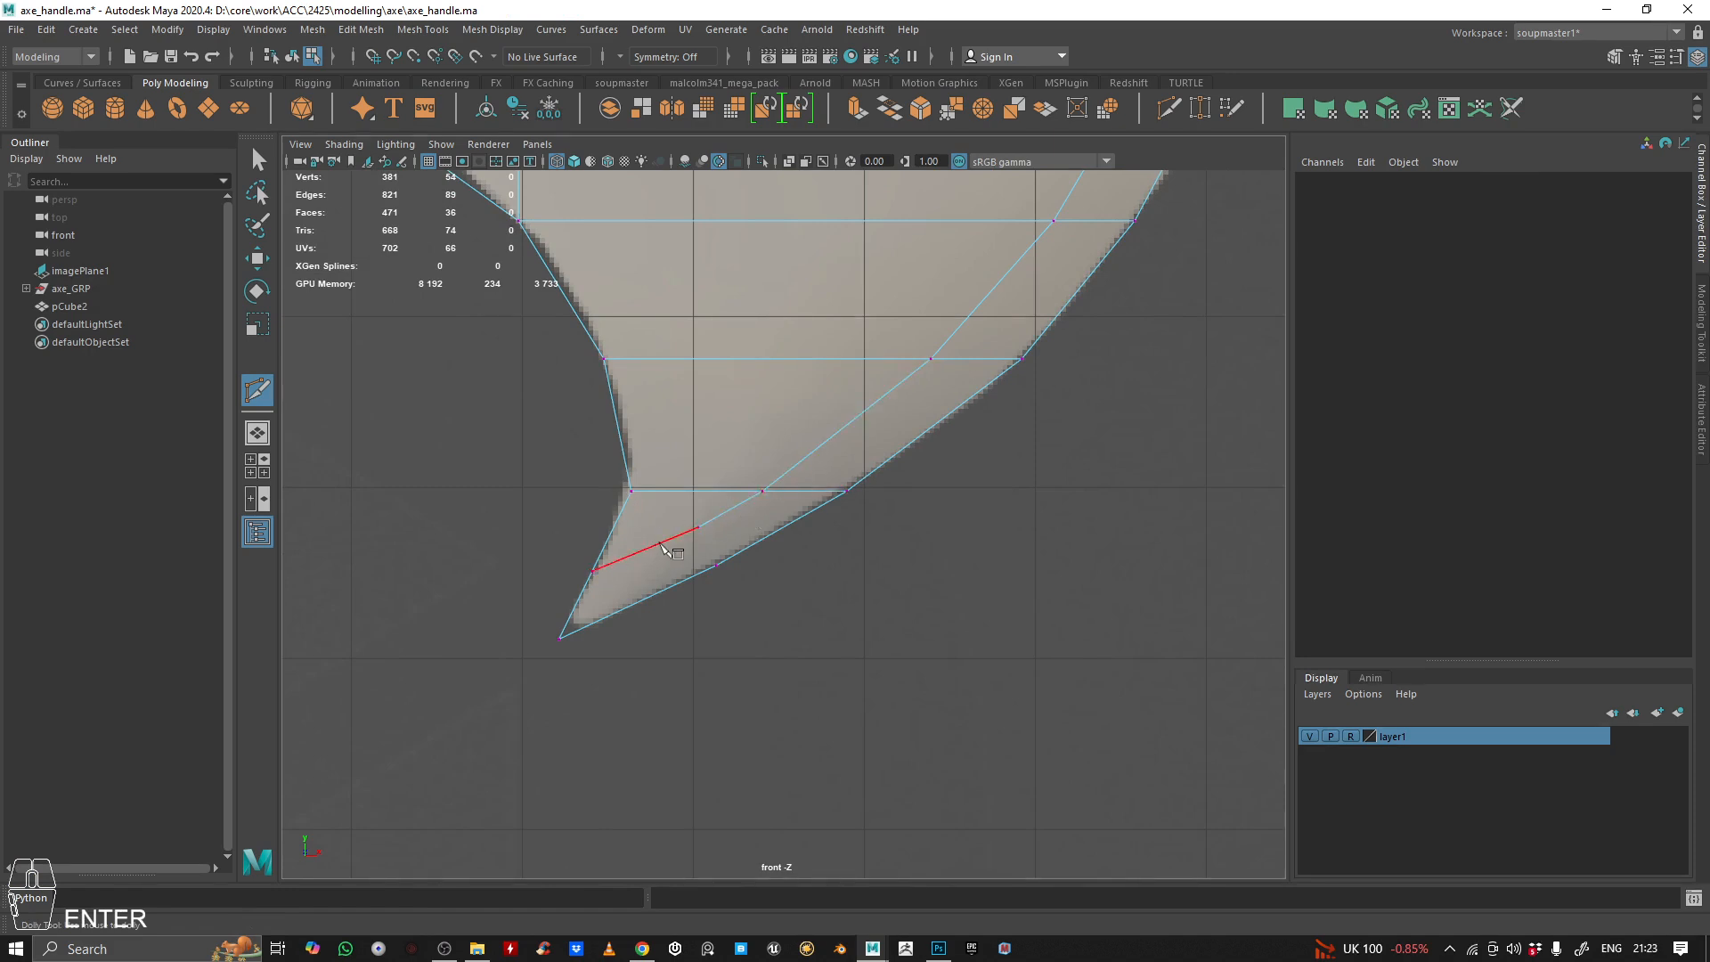
Cut an edge in the lower horn from the strip's inner corner vertex to the nearest vertex on the outer curve
scroll(665, 547, "up", 3)
left_click(762, 490)
scroll(655, 510, "down", 6)
scroll(691, 533, "up", 5)
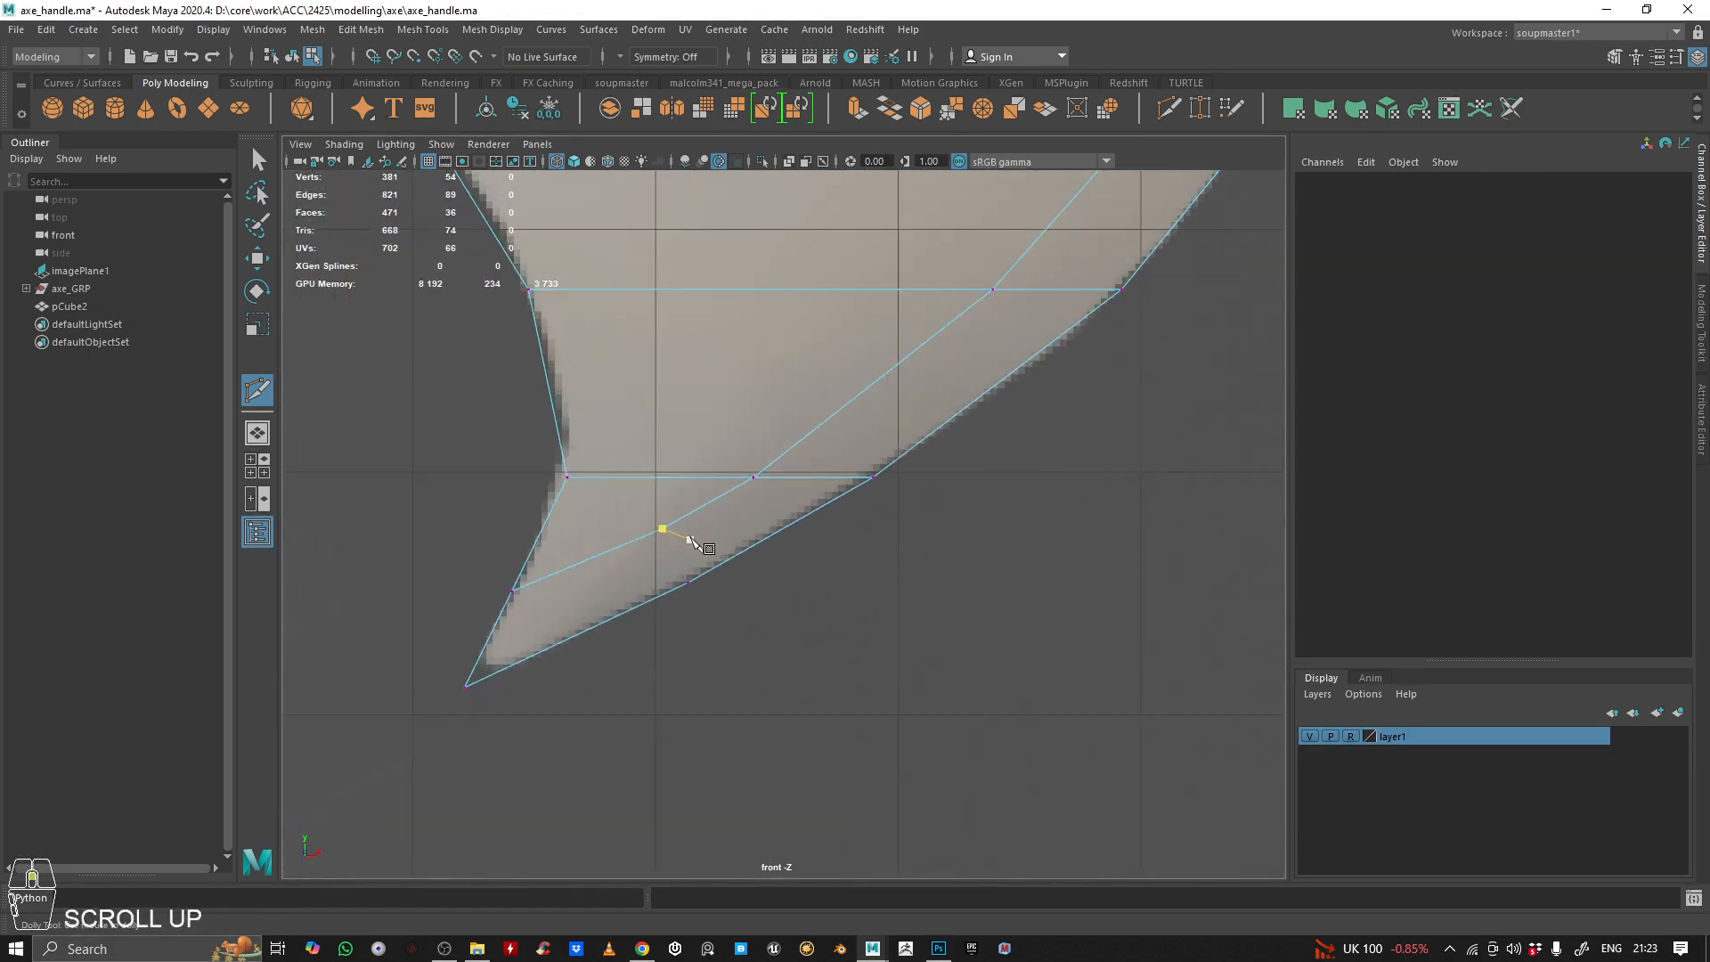
left_click_drag(655, 498, 535, 552)
left_click(633, 615)
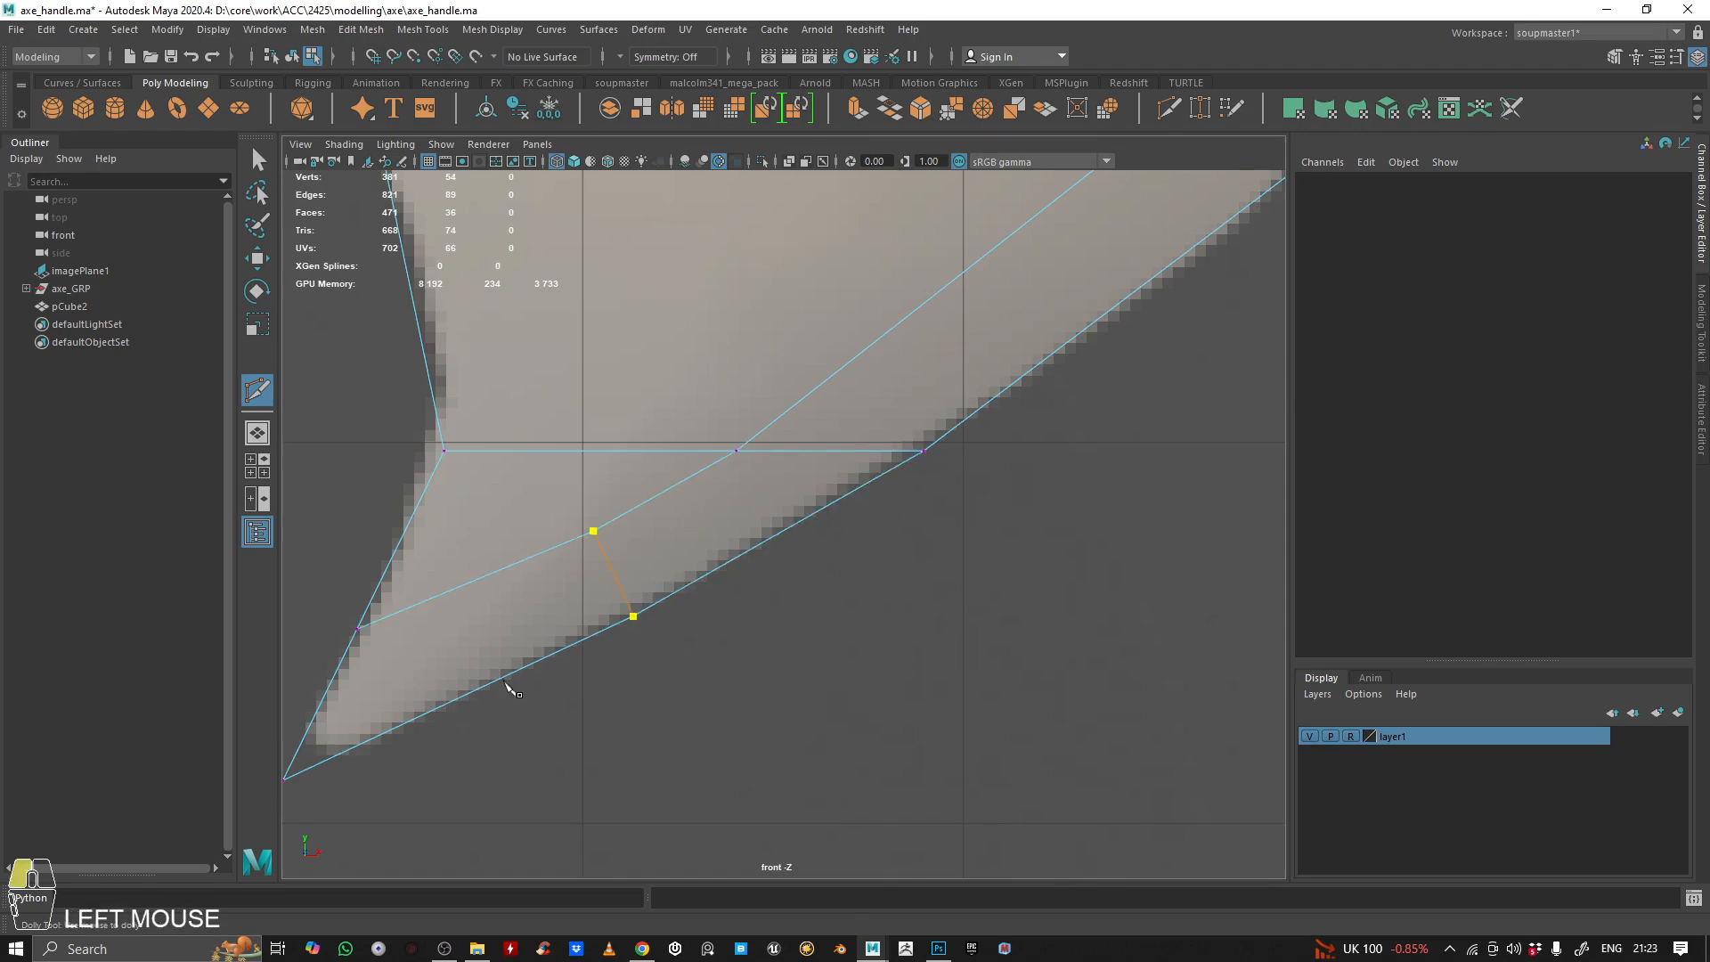
key("Return")
Cut a matching edge in the upper horn from the outer curve's vertex to the strip's inner corner vertex
scroll(900, 437, "down", 8)
middle_click_drag(829, 210, 809, 459, "alt")
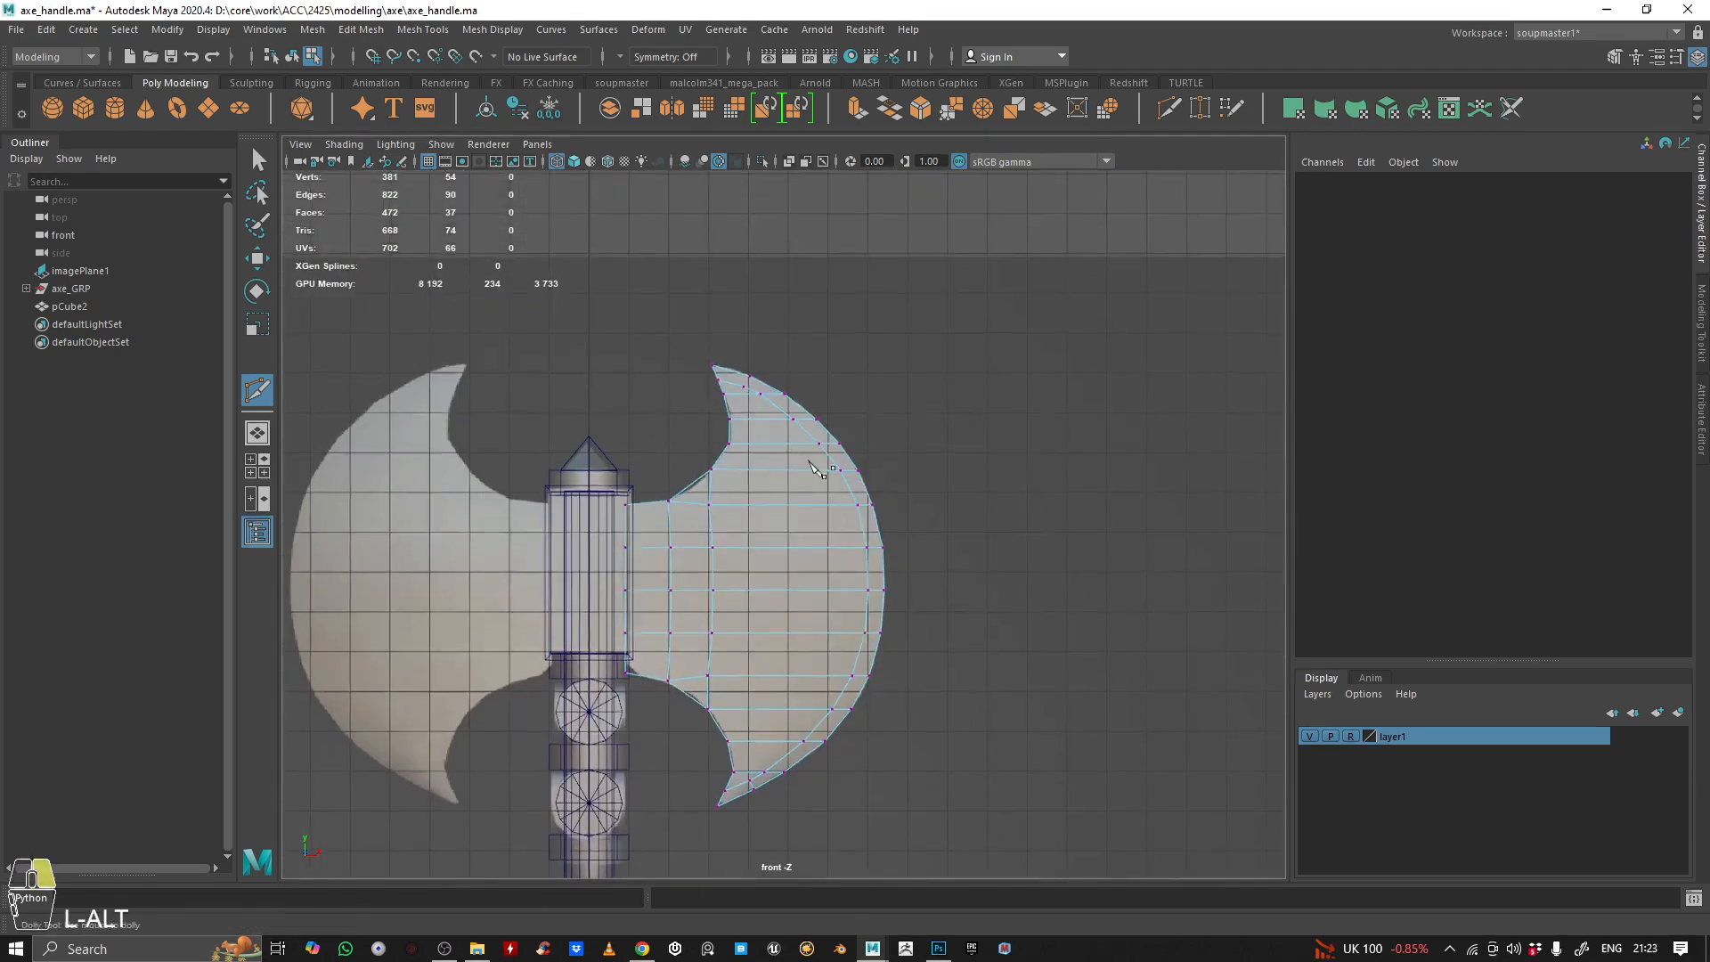
right_click_drag(808, 459, 837, 436, "alt")
middle_click_drag(759, 303, 676, 561, "alt")
right_click_drag(676, 561, 806, 624, "alt")
middle_click_drag(806, 624, 800, 378, "alt")
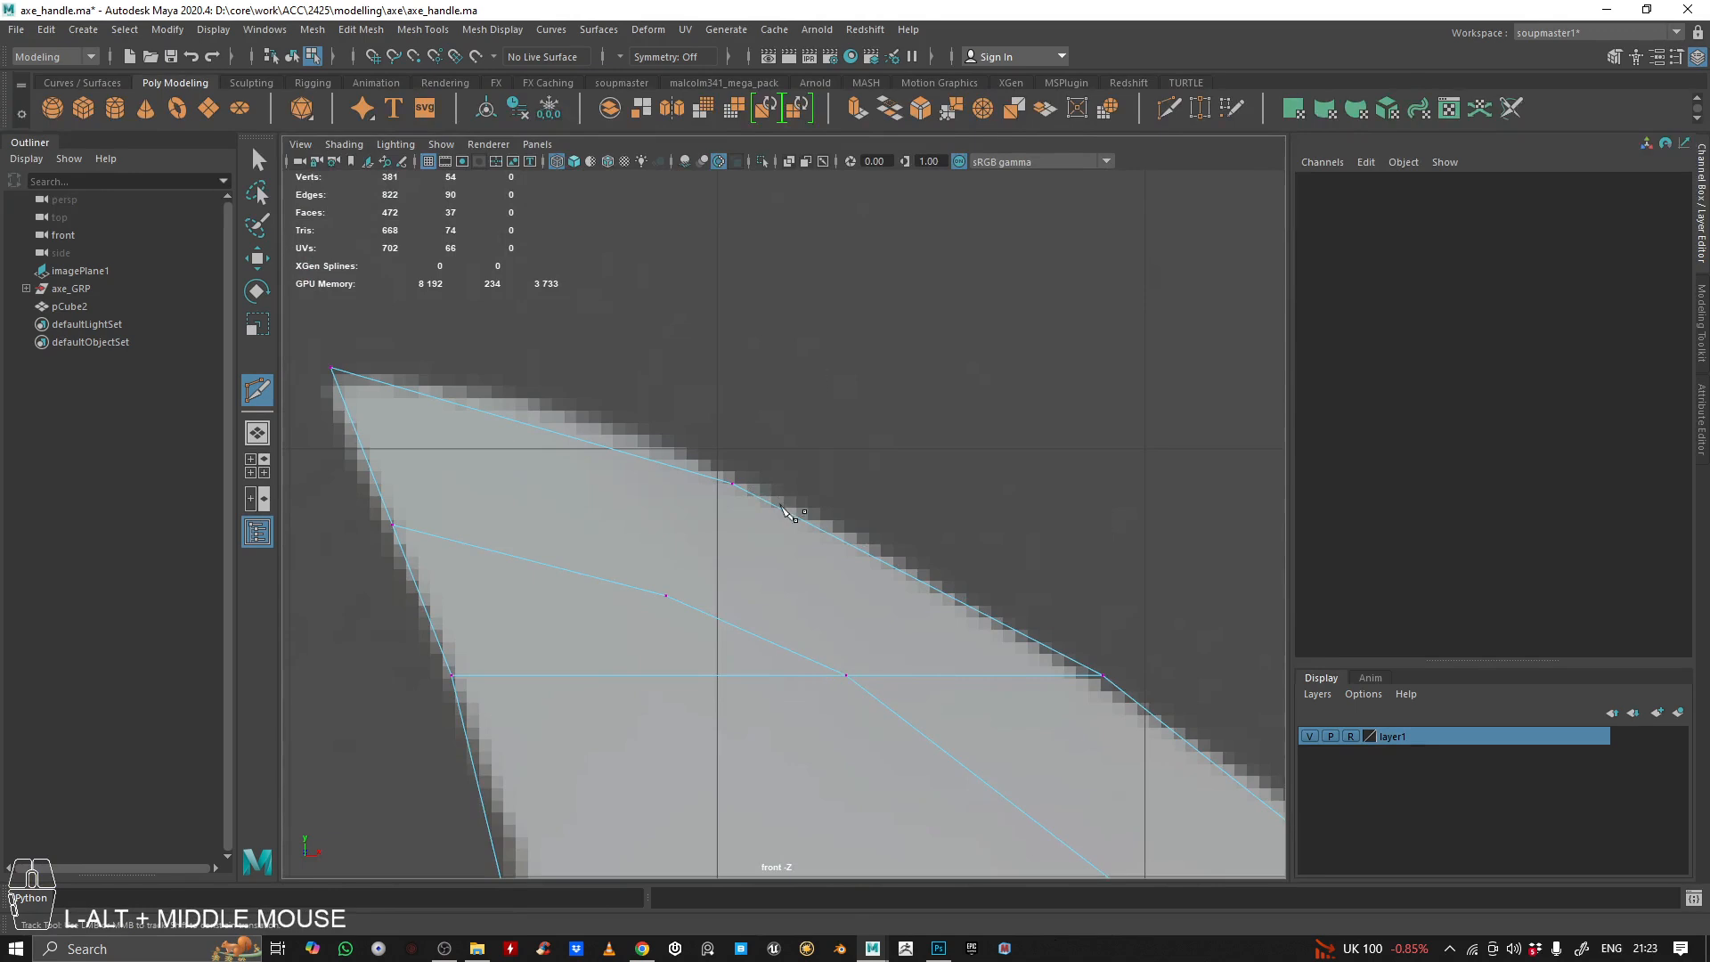
left_click(732, 483)
left_click(666, 595)
key("Return")
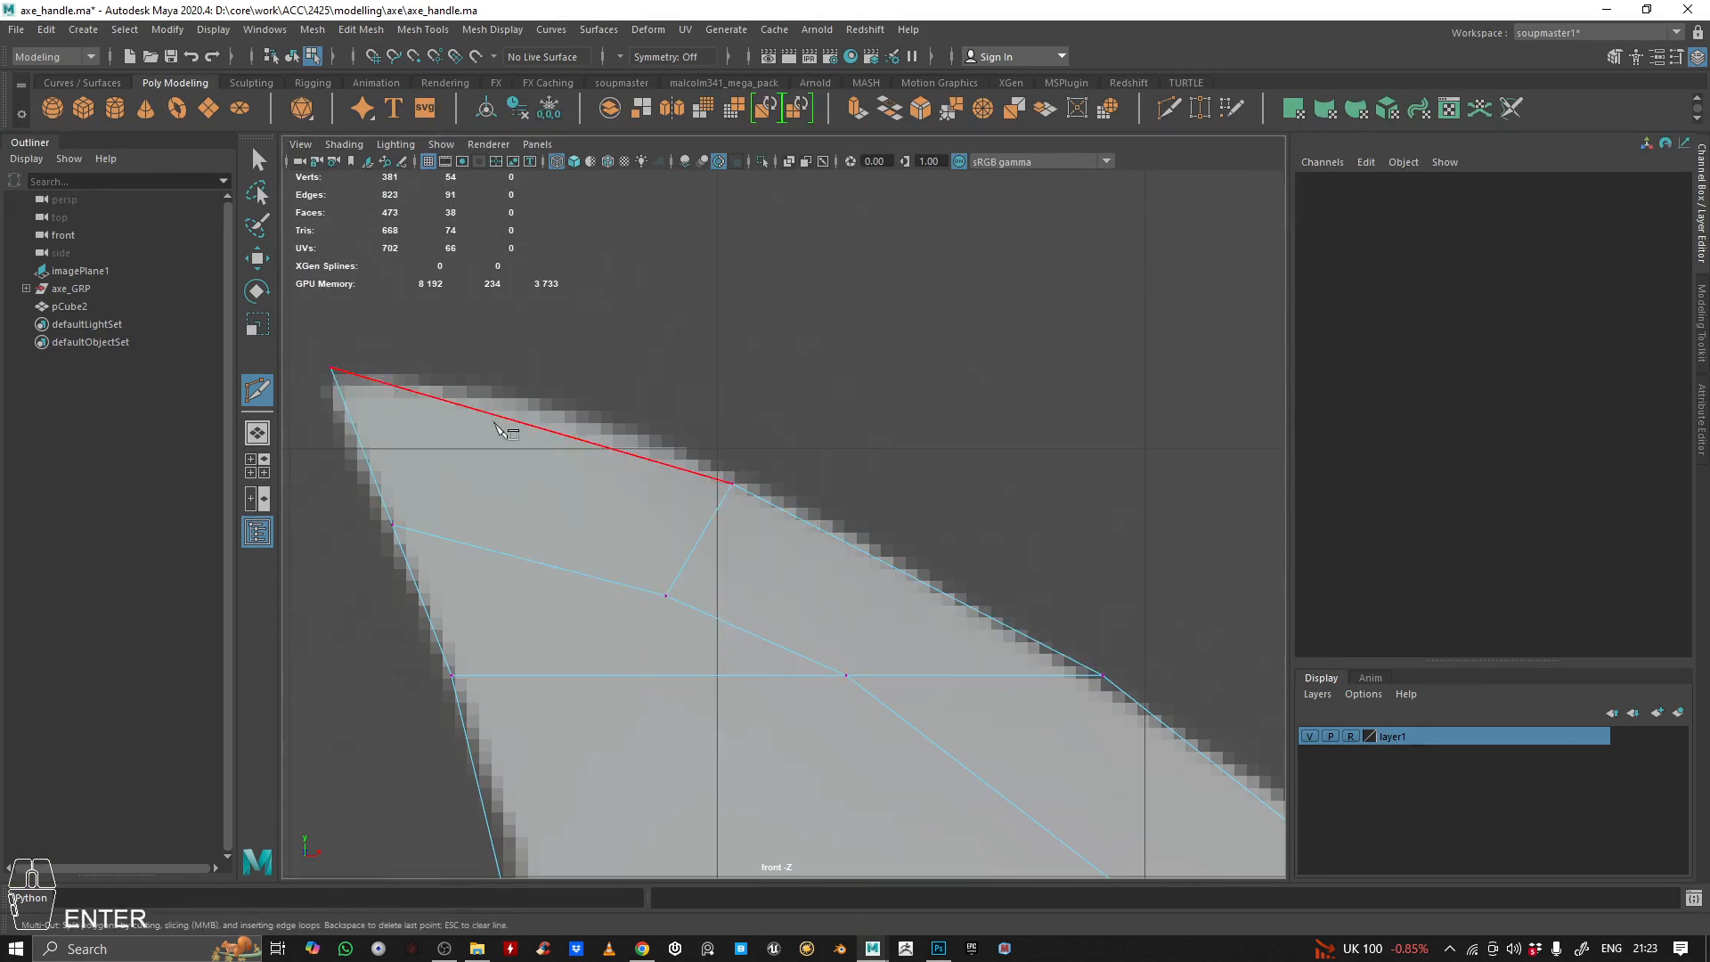
Move the strip's first two inner vertices below the upper horn's corner down and outward so their cross edges angle towards the outer curve
scroll(500, 429, "down", 5)
right_click_drag(847, 599, 1214, 499, "alt")
key("q")
scroll(654, 486, "up", 2)
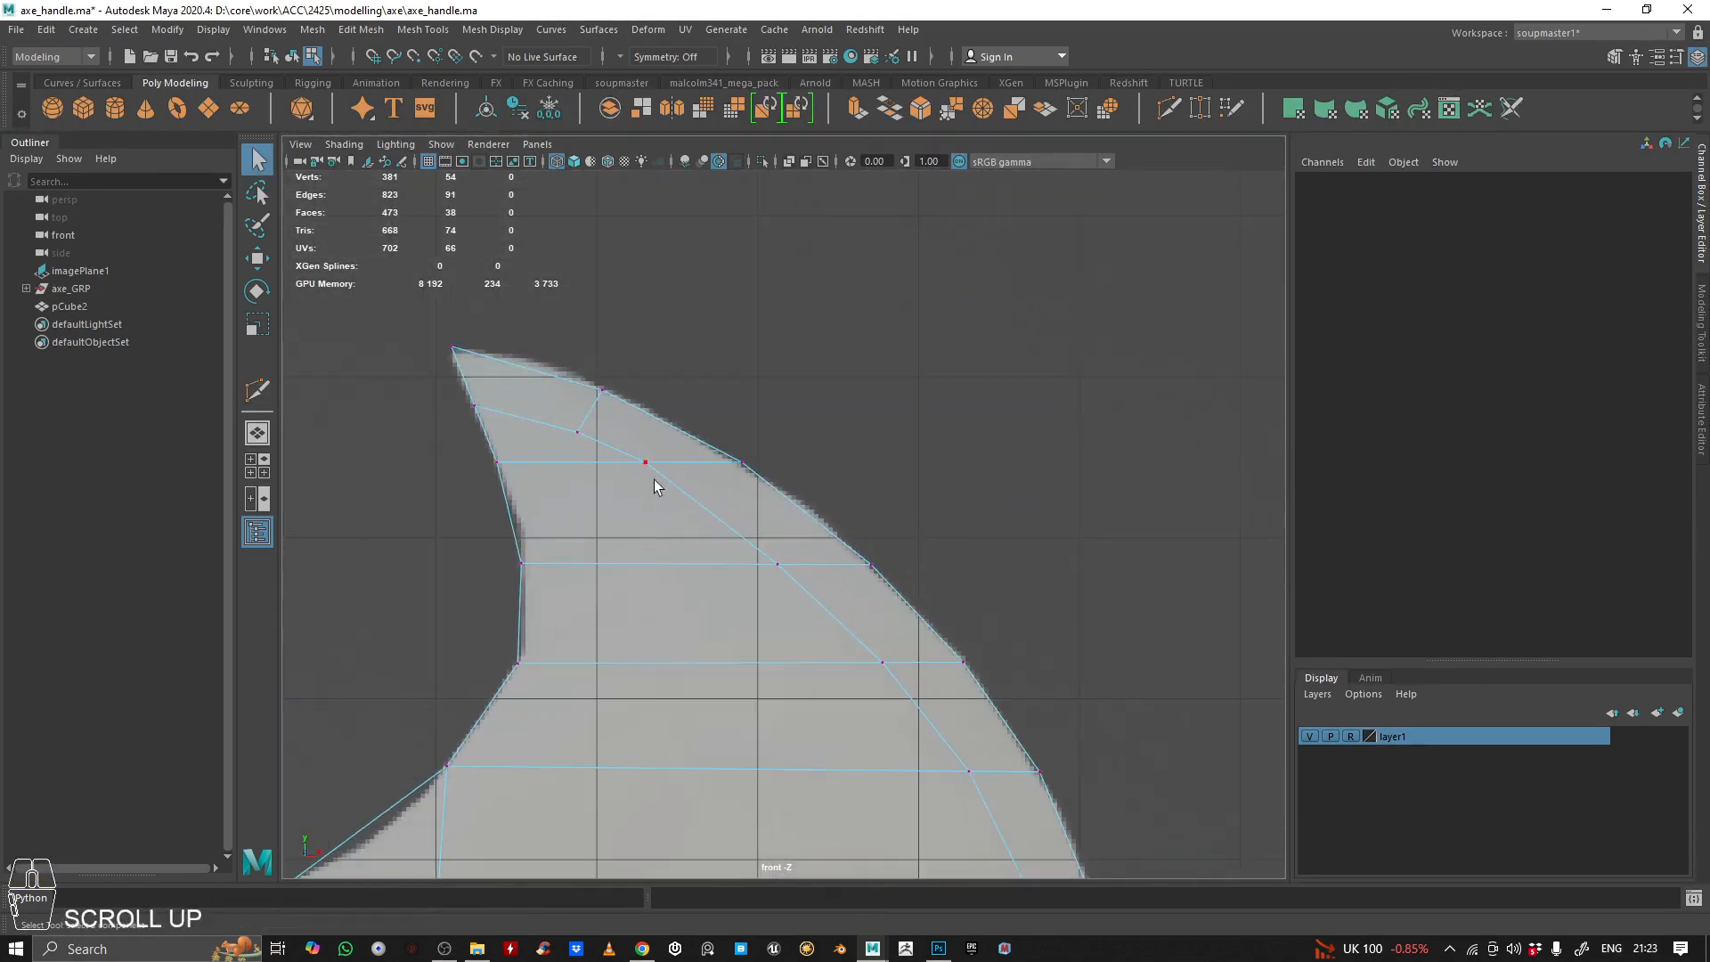
left_click(655, 472)
key("w")
left_click_drag(759, 351, 820, 382)
left_click(775, 561)
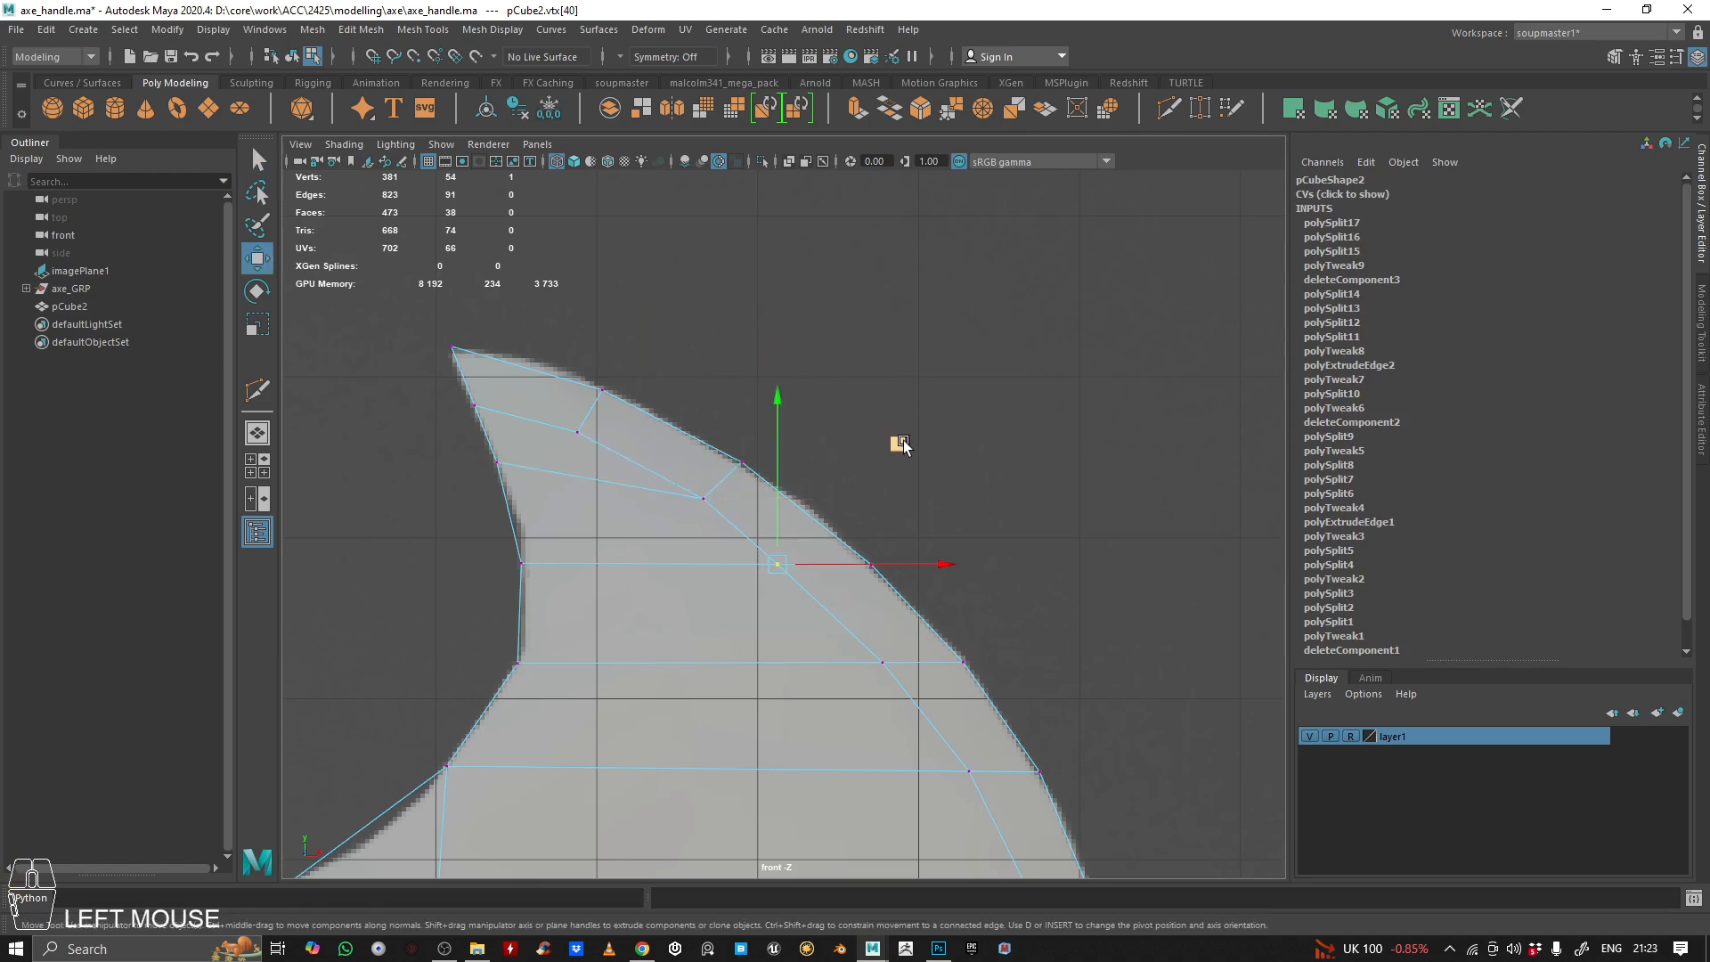
left_click_drag(903, 440, 938, 478)
Slide the two vertices on the upper horn's concave edge slightly down and outward along the reference outline
left_click(523, 561)
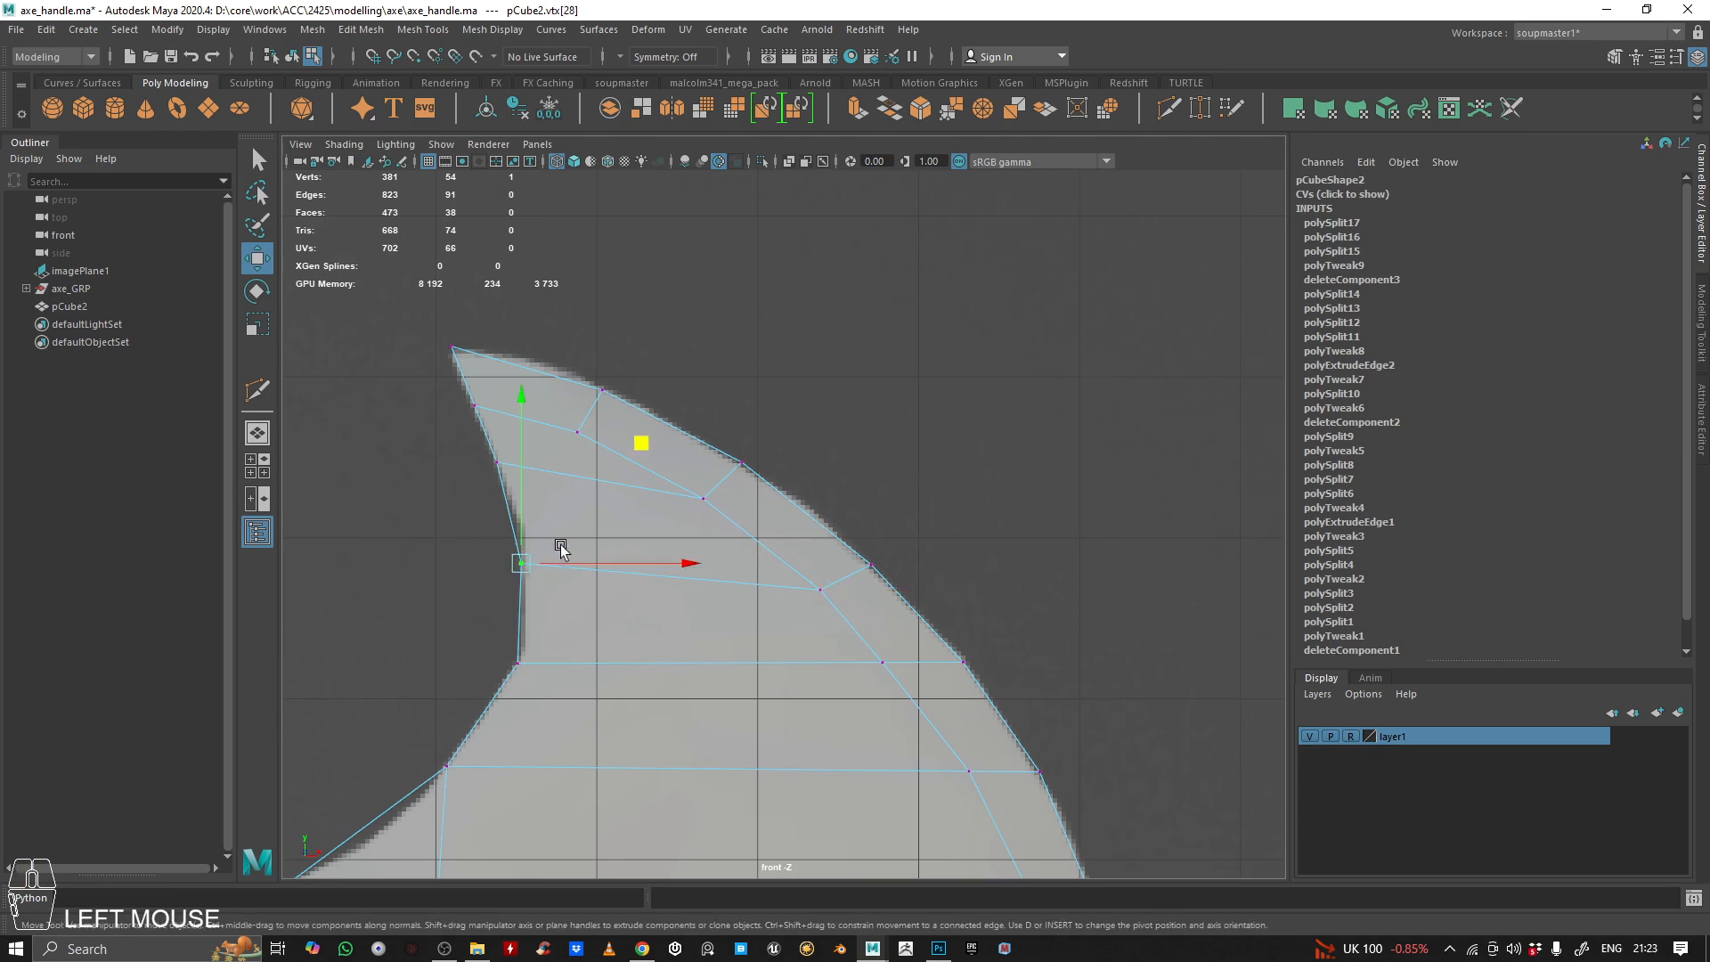
left_click_drag(634, 443, 649, 465)
left_click(494, 459)
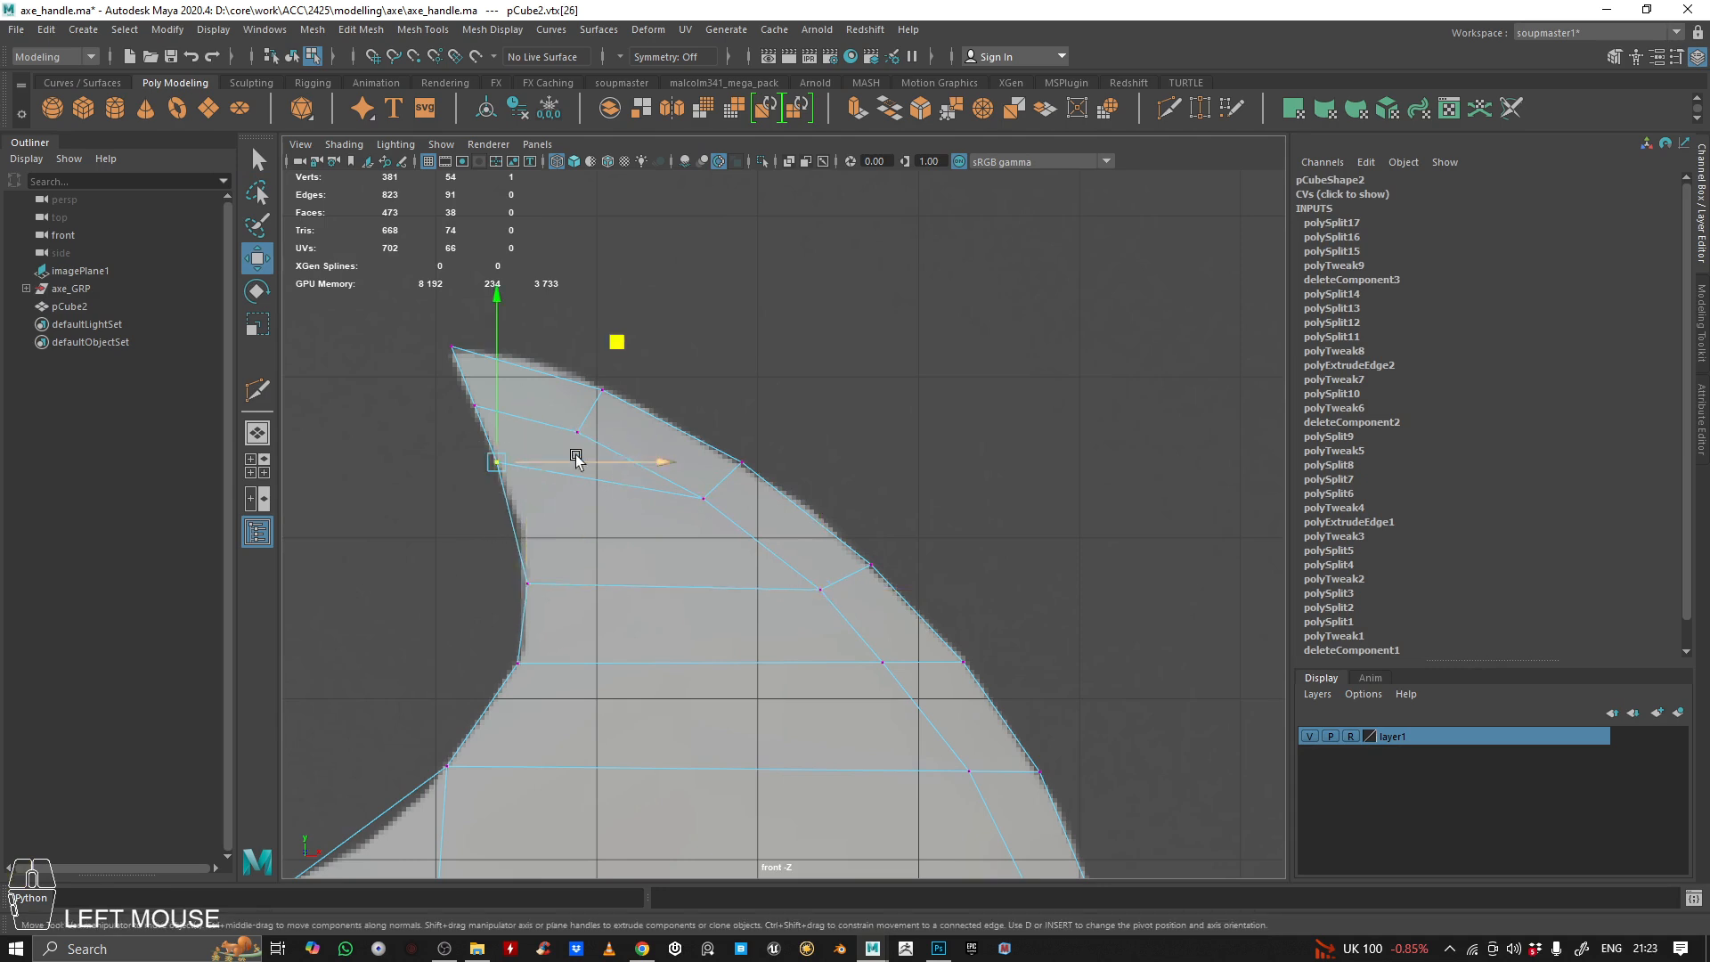
left_click_drag(623, 348, 633, 376)
Move the next two inner strip vertices down the upper blade outward, keeping the strip's width even
middle_click_drag(813, 644, 725, 489, "alt")
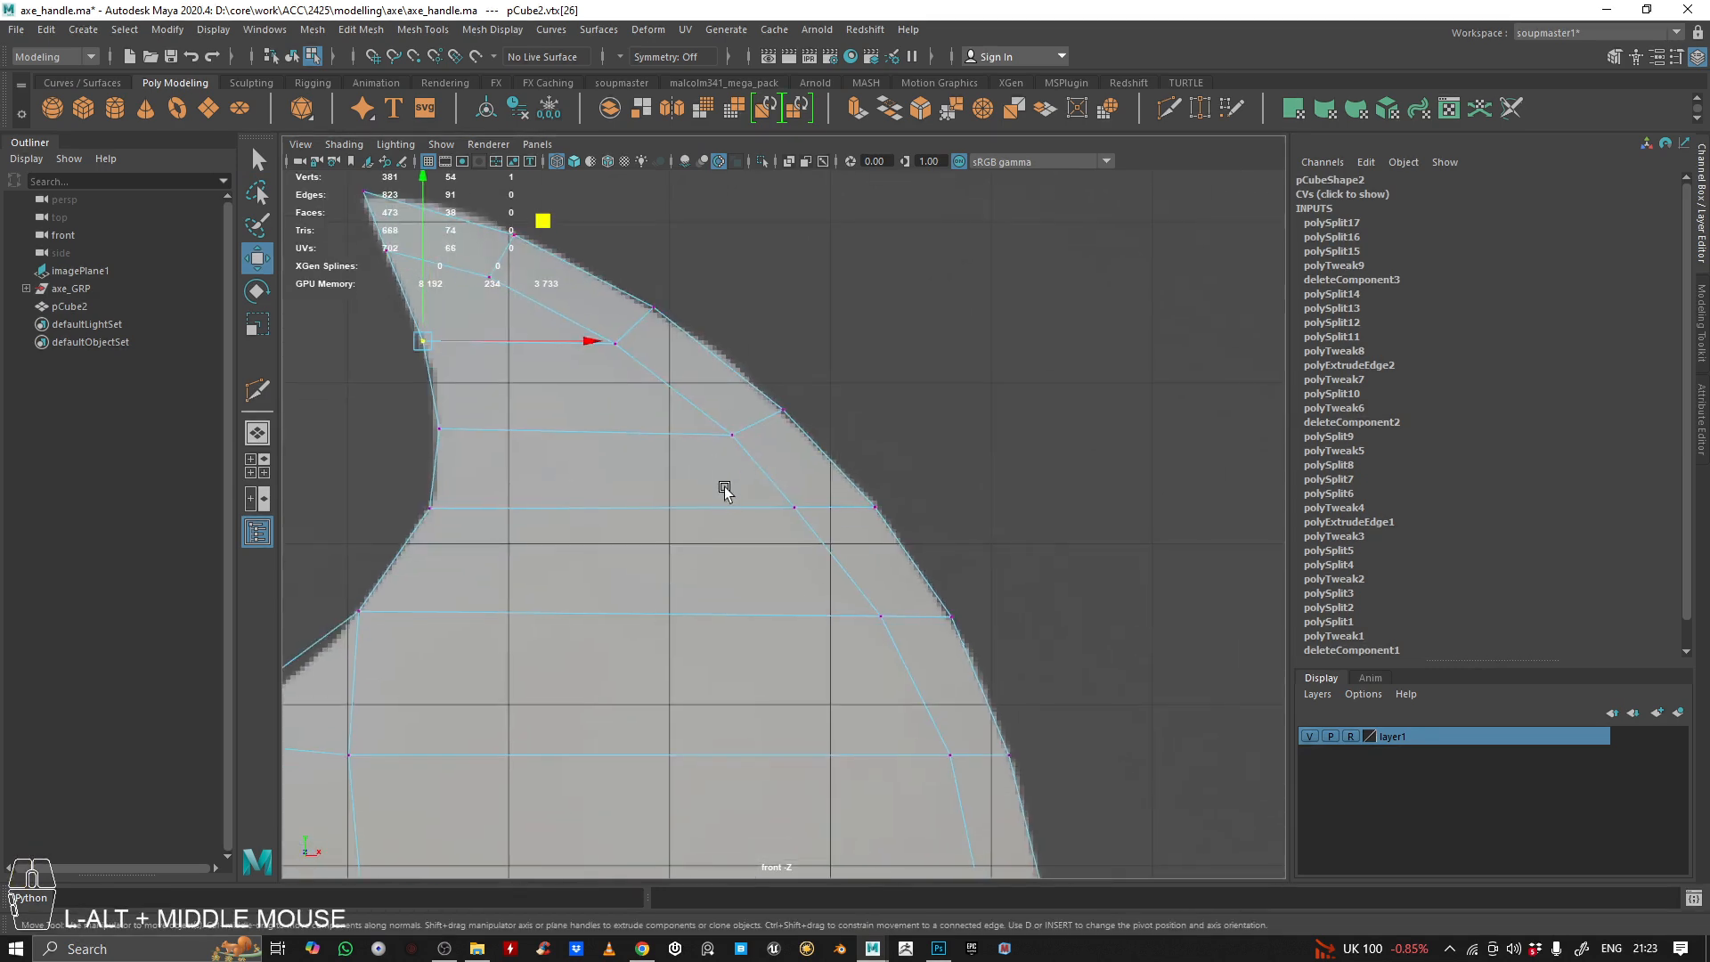
left_click(793, 507)
left_click_drag(902, 396, 928, 418)
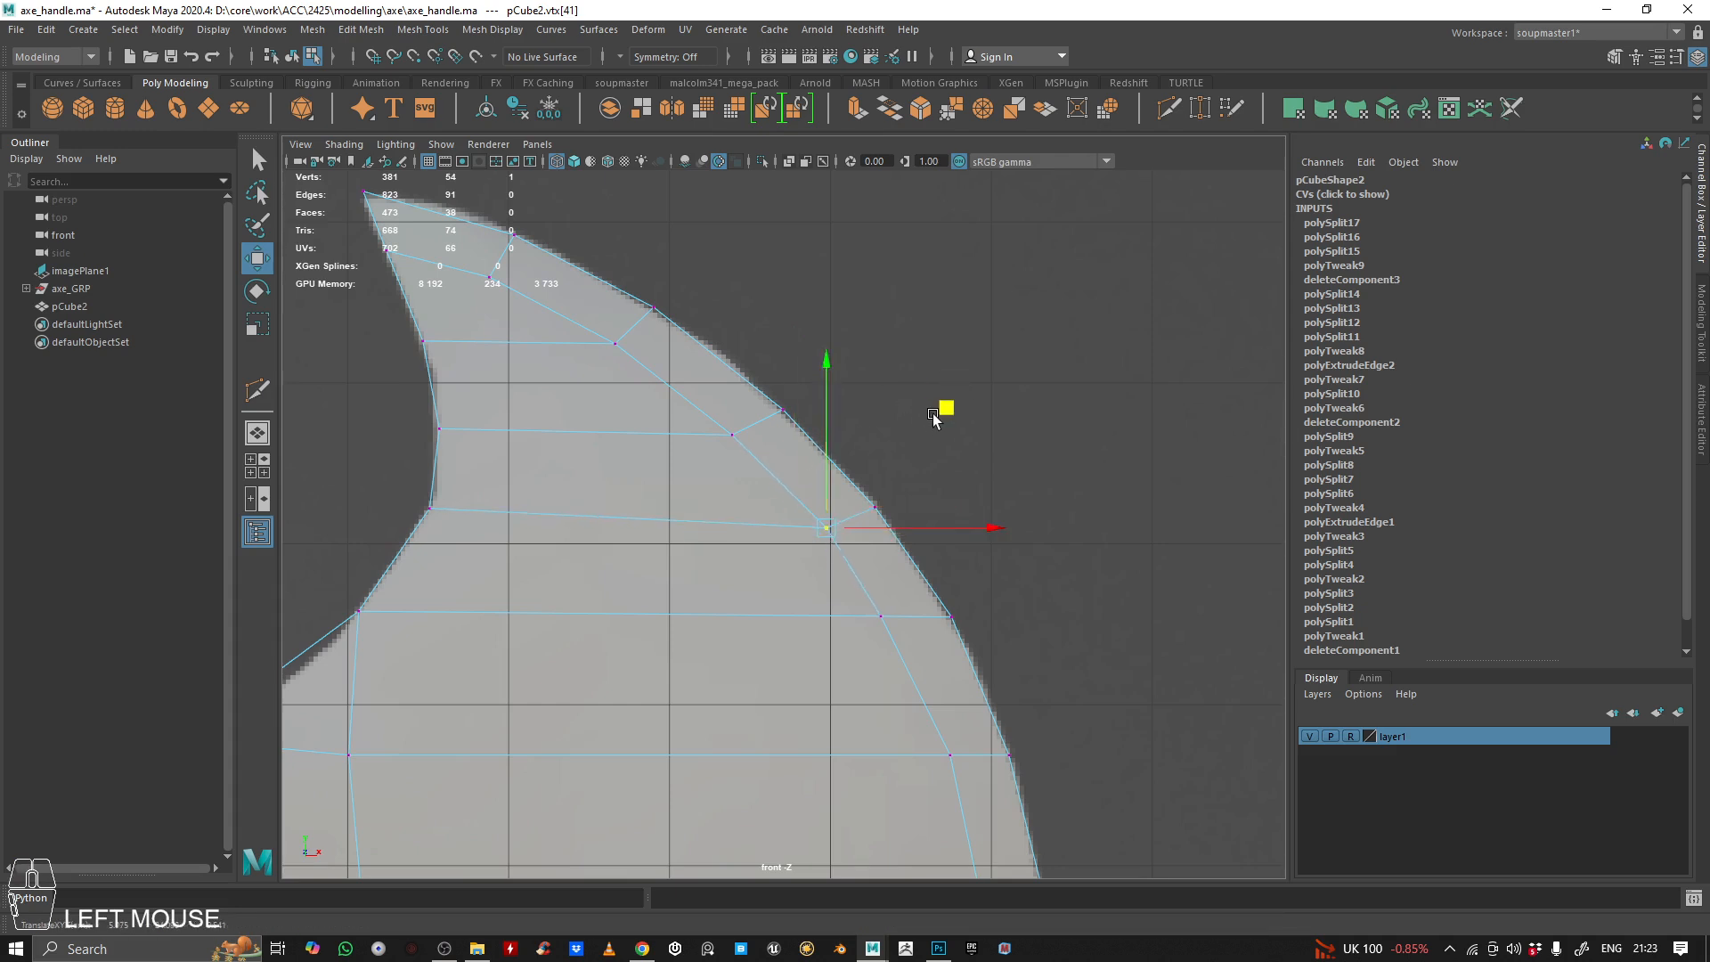
middle_click_drag(932, 413, 895, 342, "alt")
left_click(844, 546)
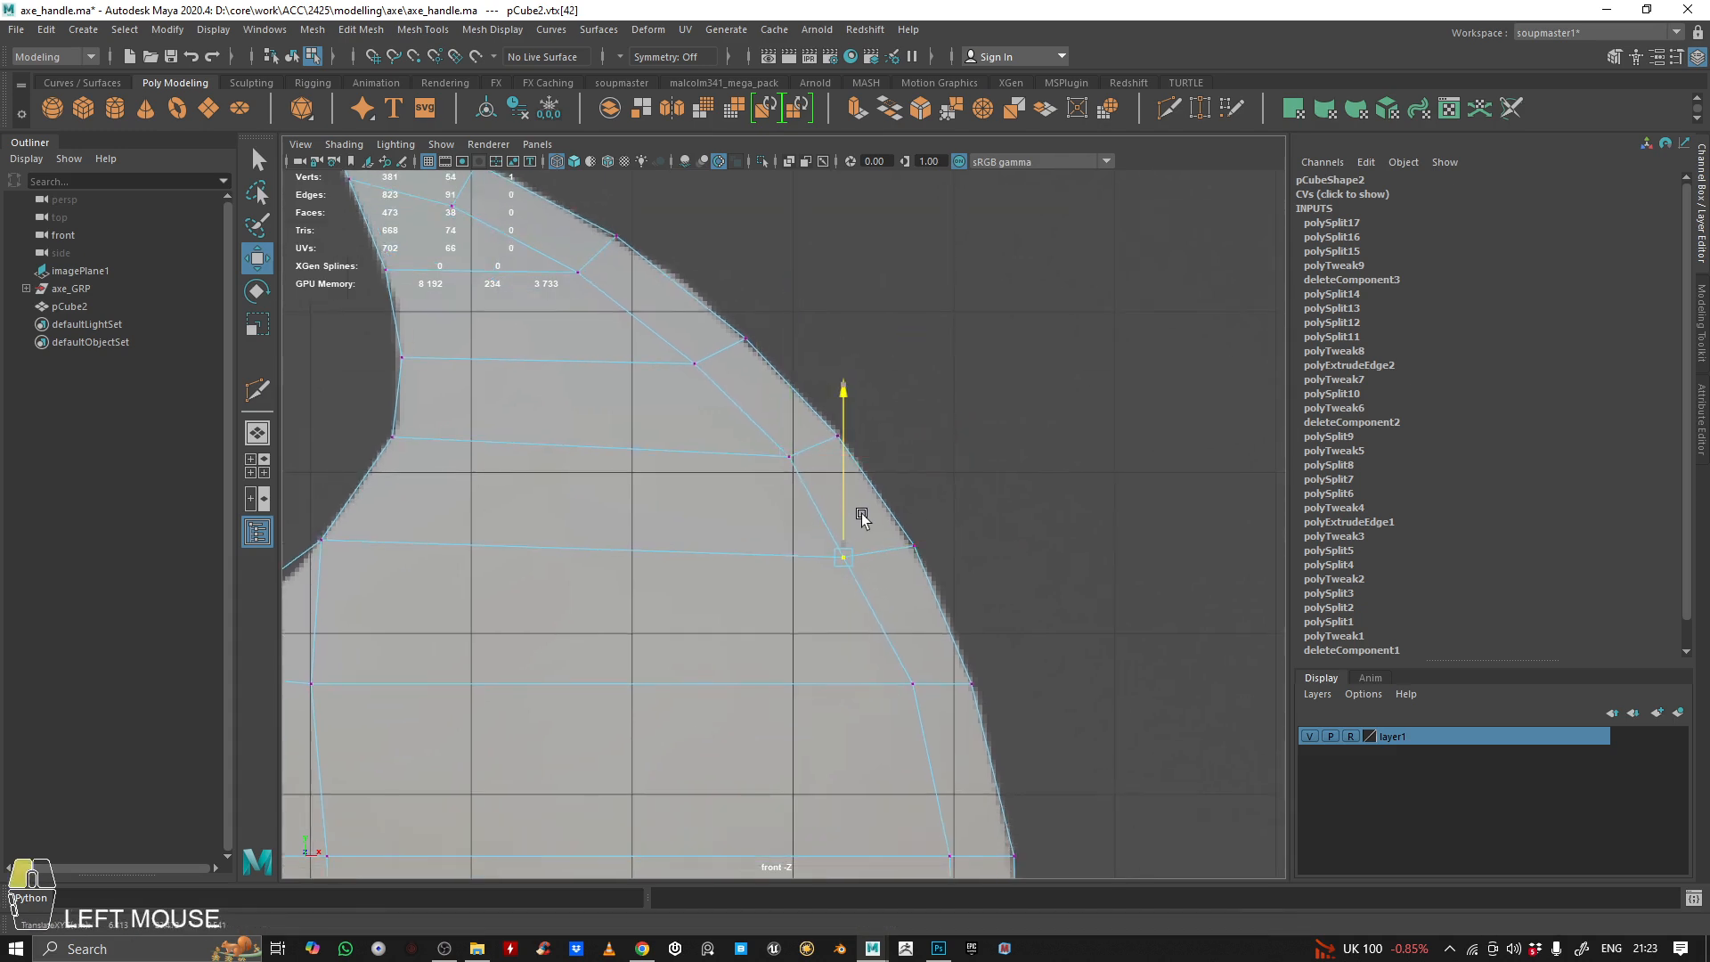
left_click_drag(965, 435, 984, 441)
middle_click_drag(910, 456, 912, 452, "alt")
Reposition the lower vertices of the upper concave edge along the reference outline to level the horizontal edges with the strip
left_click_drag(373, 405, 420, 459)
middle_click_drag(526, 434, 654, 445, "alt")
left_click_drag(646, 320, 644, 332)
middle_click_drag(716, 392, 665, 382, "alt")
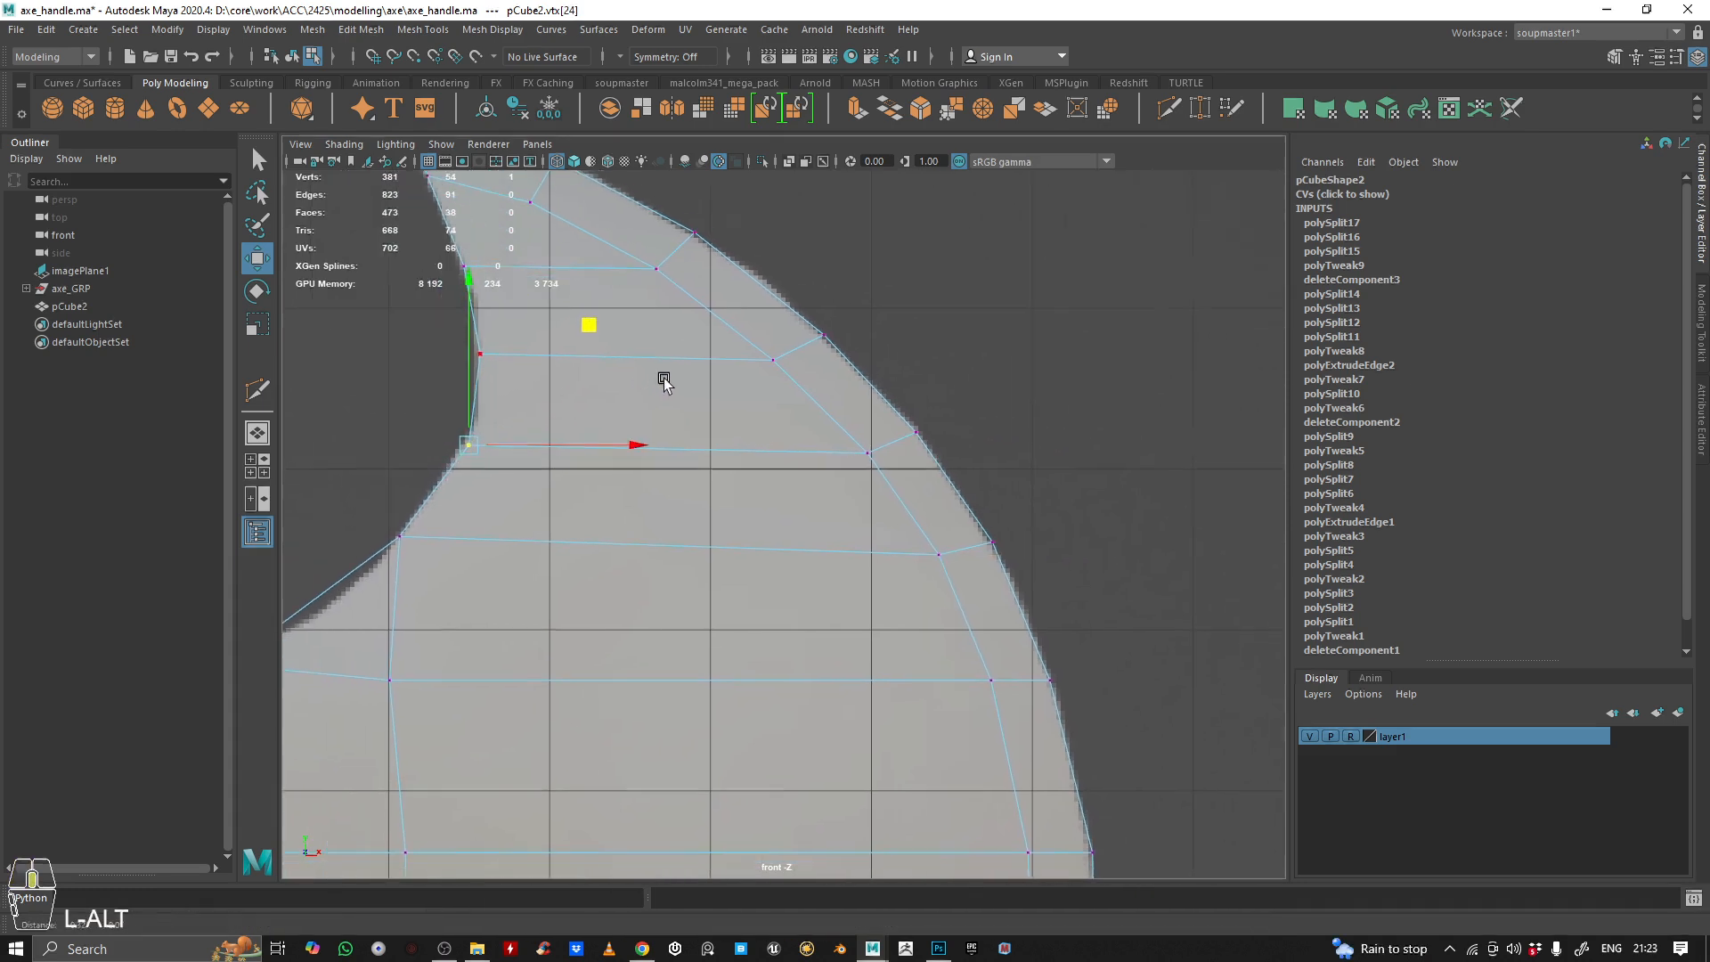
middle_click_drag(798, 523, 724, 476, "alt")
middle_click_drag(392, 495, 574, 511, "alt")
left_click_drag(441, 475, 578, 545)
middle_click_drag(592, 417, 629, 409, "alt")
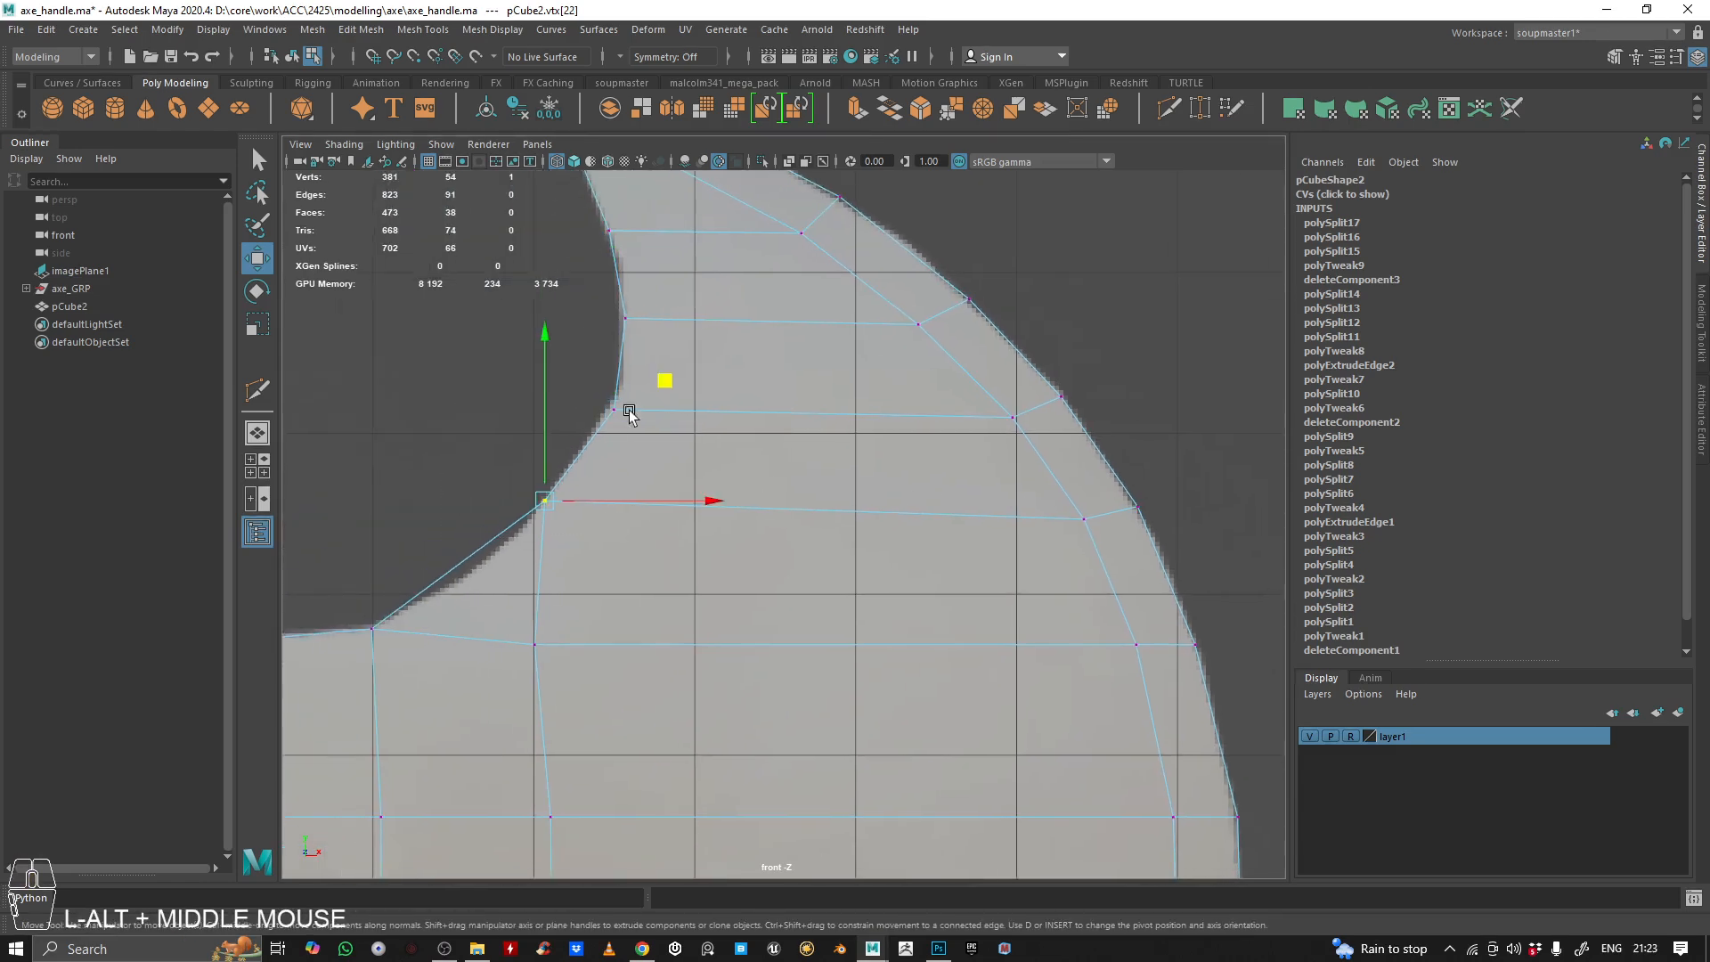
left_click_drag(668, 386, 666, 442)
left_click_drag(738, 295, 735, 301)
Adjust the strip's inner vertex above the blade's middle and move the two inner vertices on the lower blade up and outward
middle_click_drag(920, 546, 756, 407, "alt")
left_click_drag(936, 472, 989, 532)
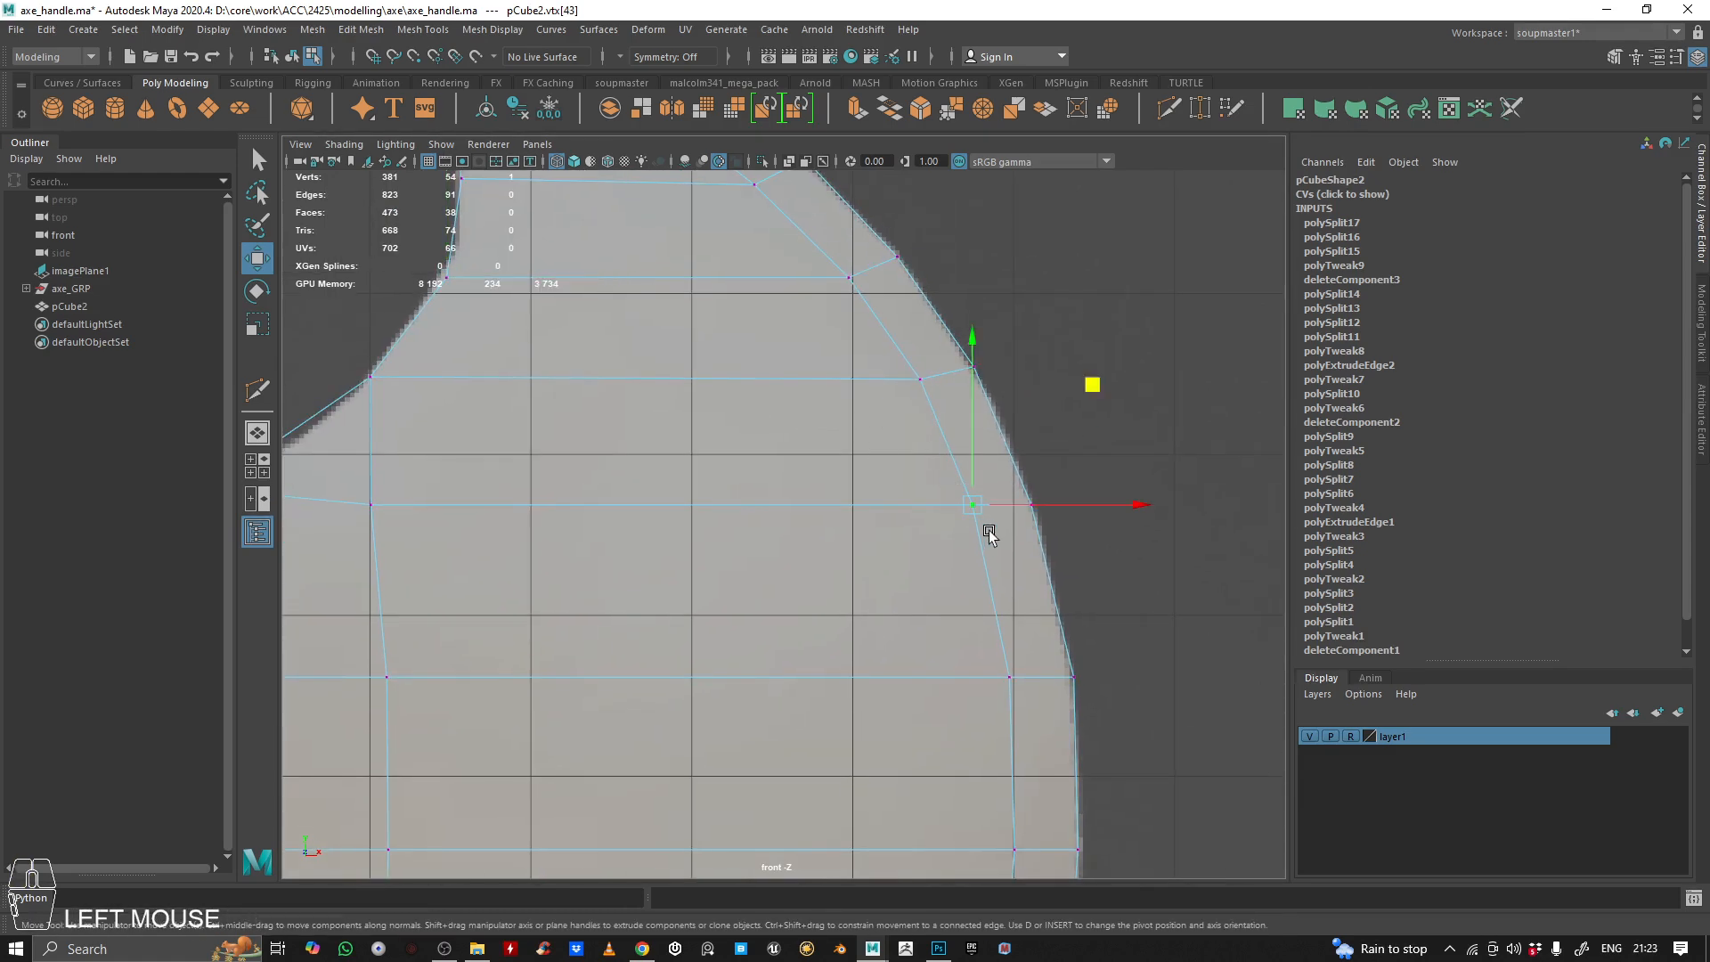
left_click_drag(1073, 405, 1097, 402)
middle_click_drag(1097, 402, 928, 428, "alt")
left_click(927, 429)
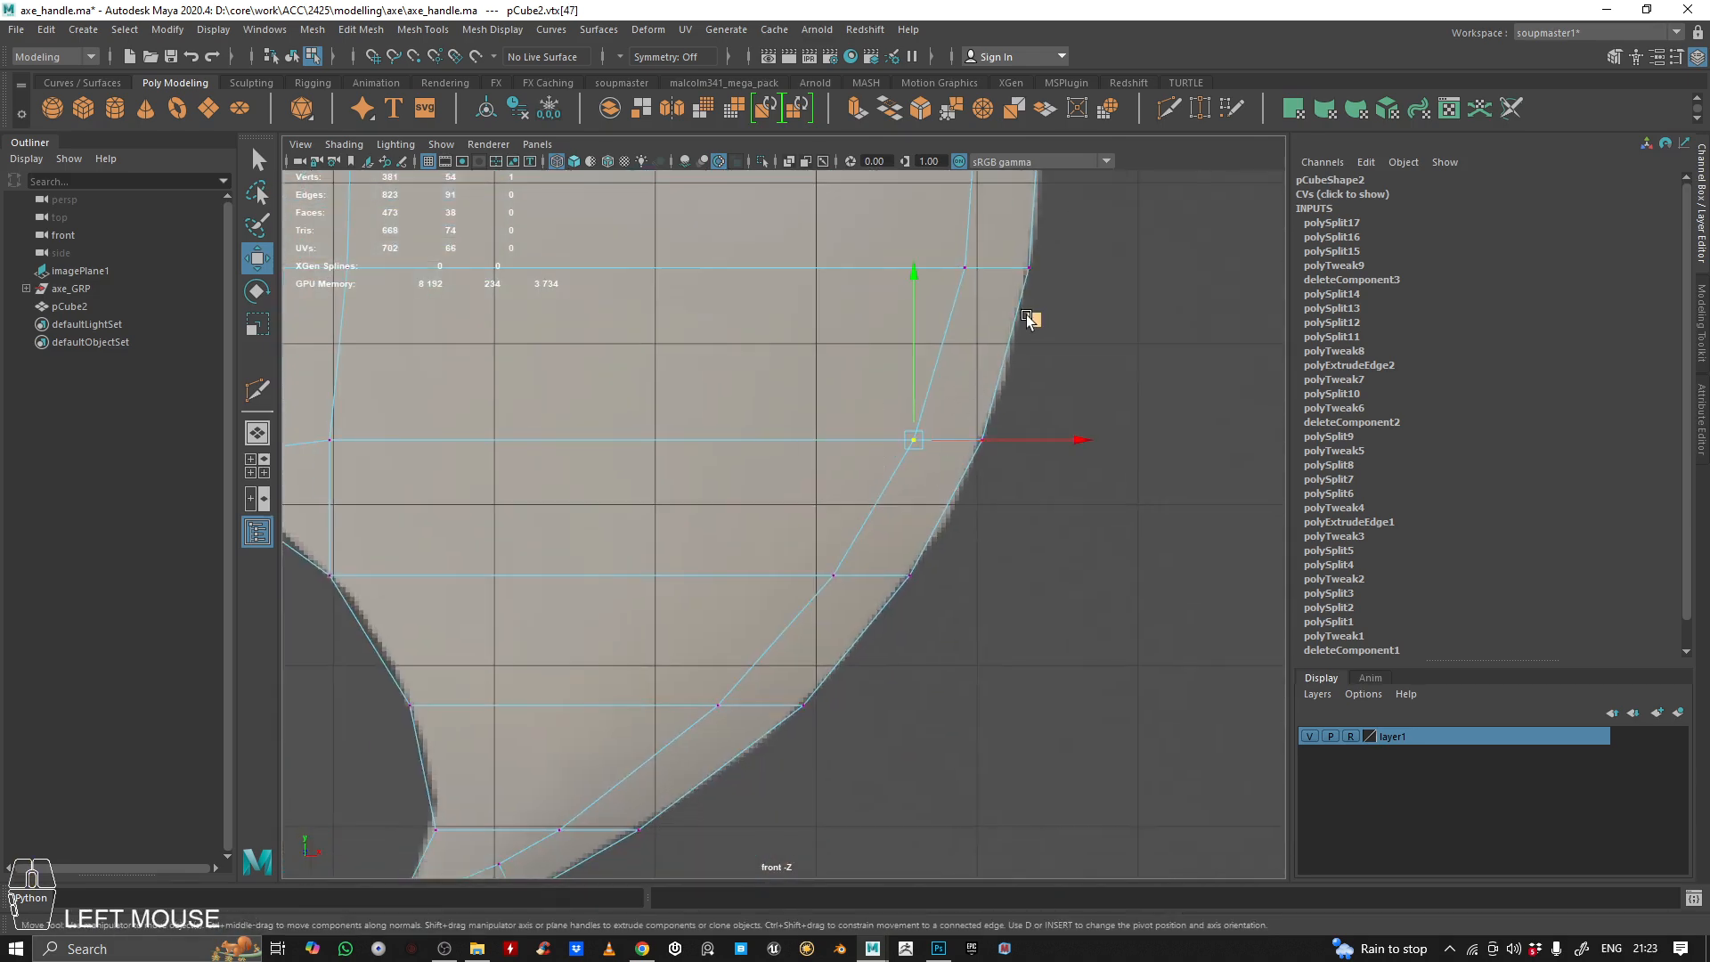
left_click_drag(1028, 317, 1040, 303)
left_click_drag(784, 559, 870, 620)
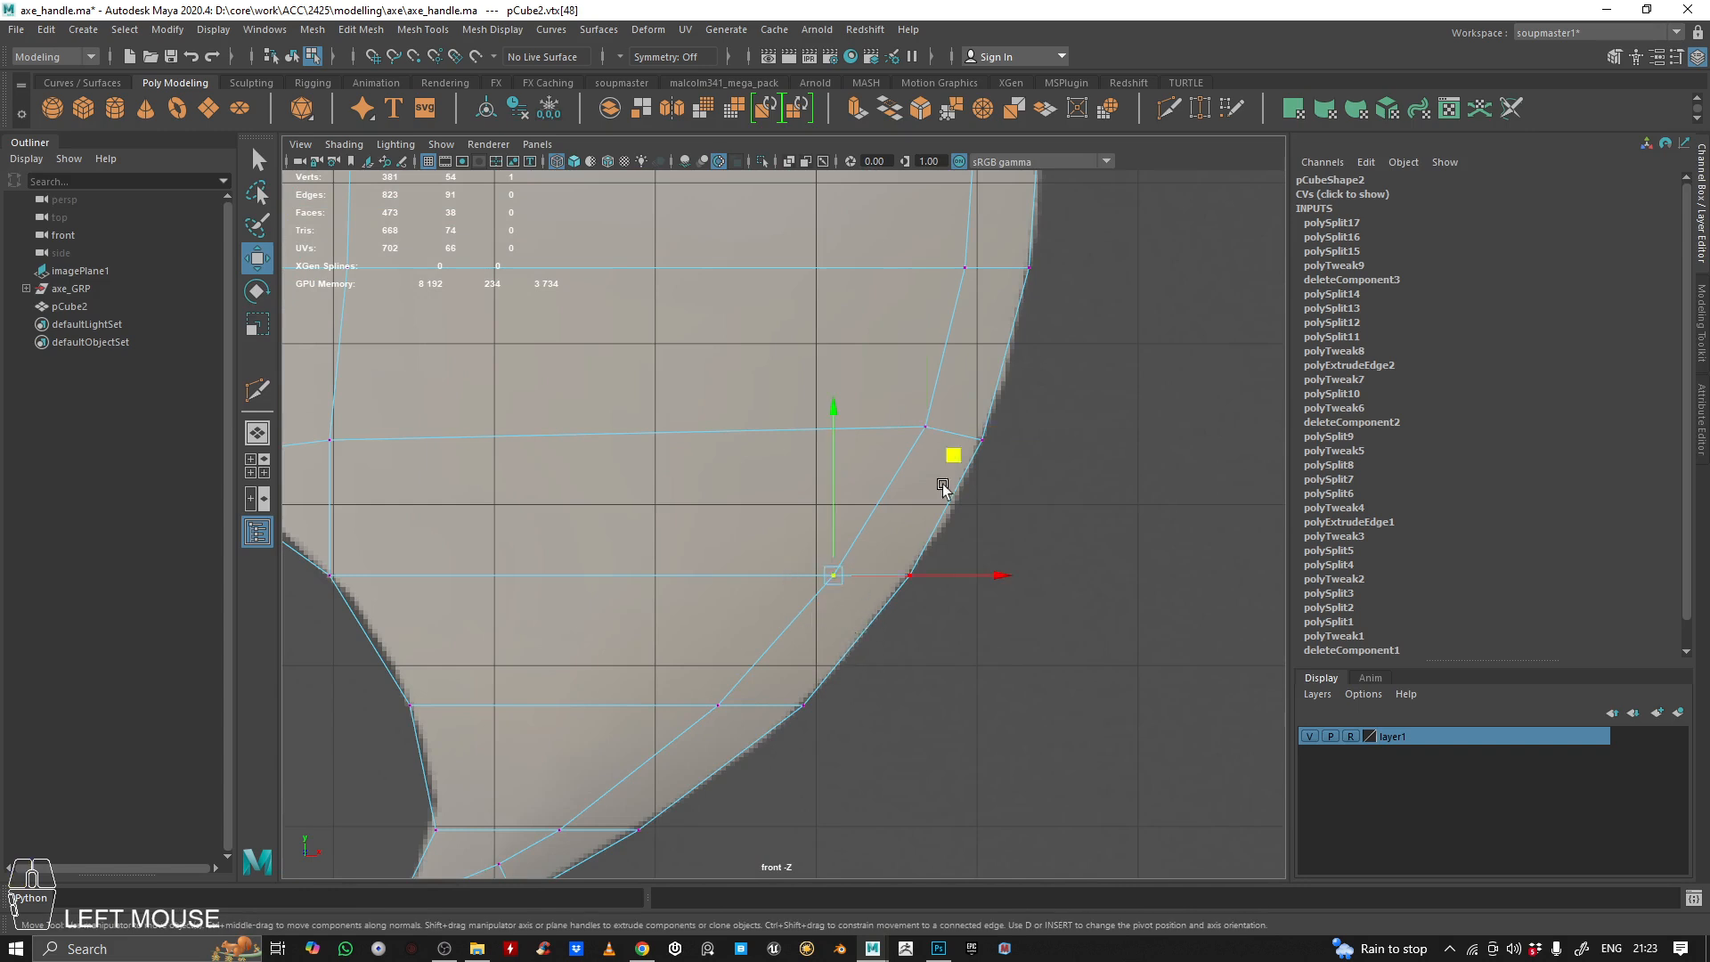
left_click_drag(951, 467, 972, 449)
Move the next two inner strip vertices towards the lower horn up and outward, and slide the adjacent outer-curve vertex upward to match
left_click_drag(685, 673, 739, 720)
middle_click_drag(737, 710, 774, 622, "alt")
left_click_drag(862, 499, 901, 466)
left_click_drag(576, 707, 626, 763)
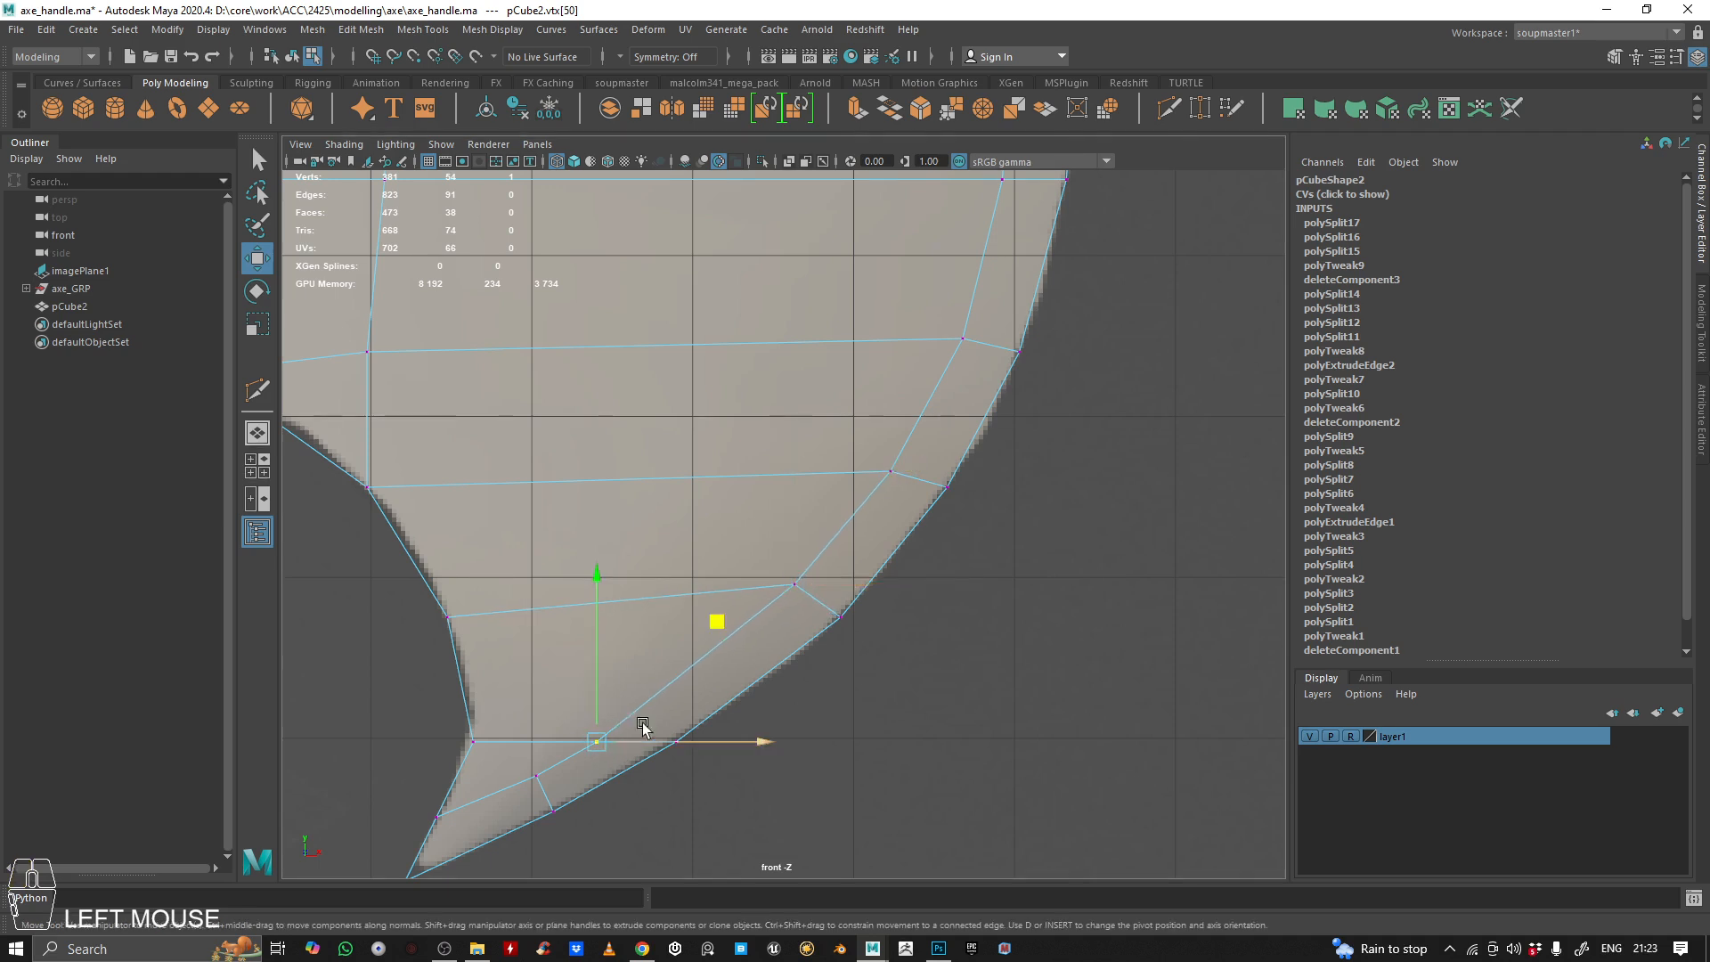
left_click_drag(706, 622, 757, 585)
left_click_drag(598, 698, 684, 775)
left_click_drag(791, 603, 818, 576)
Slide the two vertices on the lower horn's concave edge upward along the reference outline to even out the cross edges
left_click(470, 717)
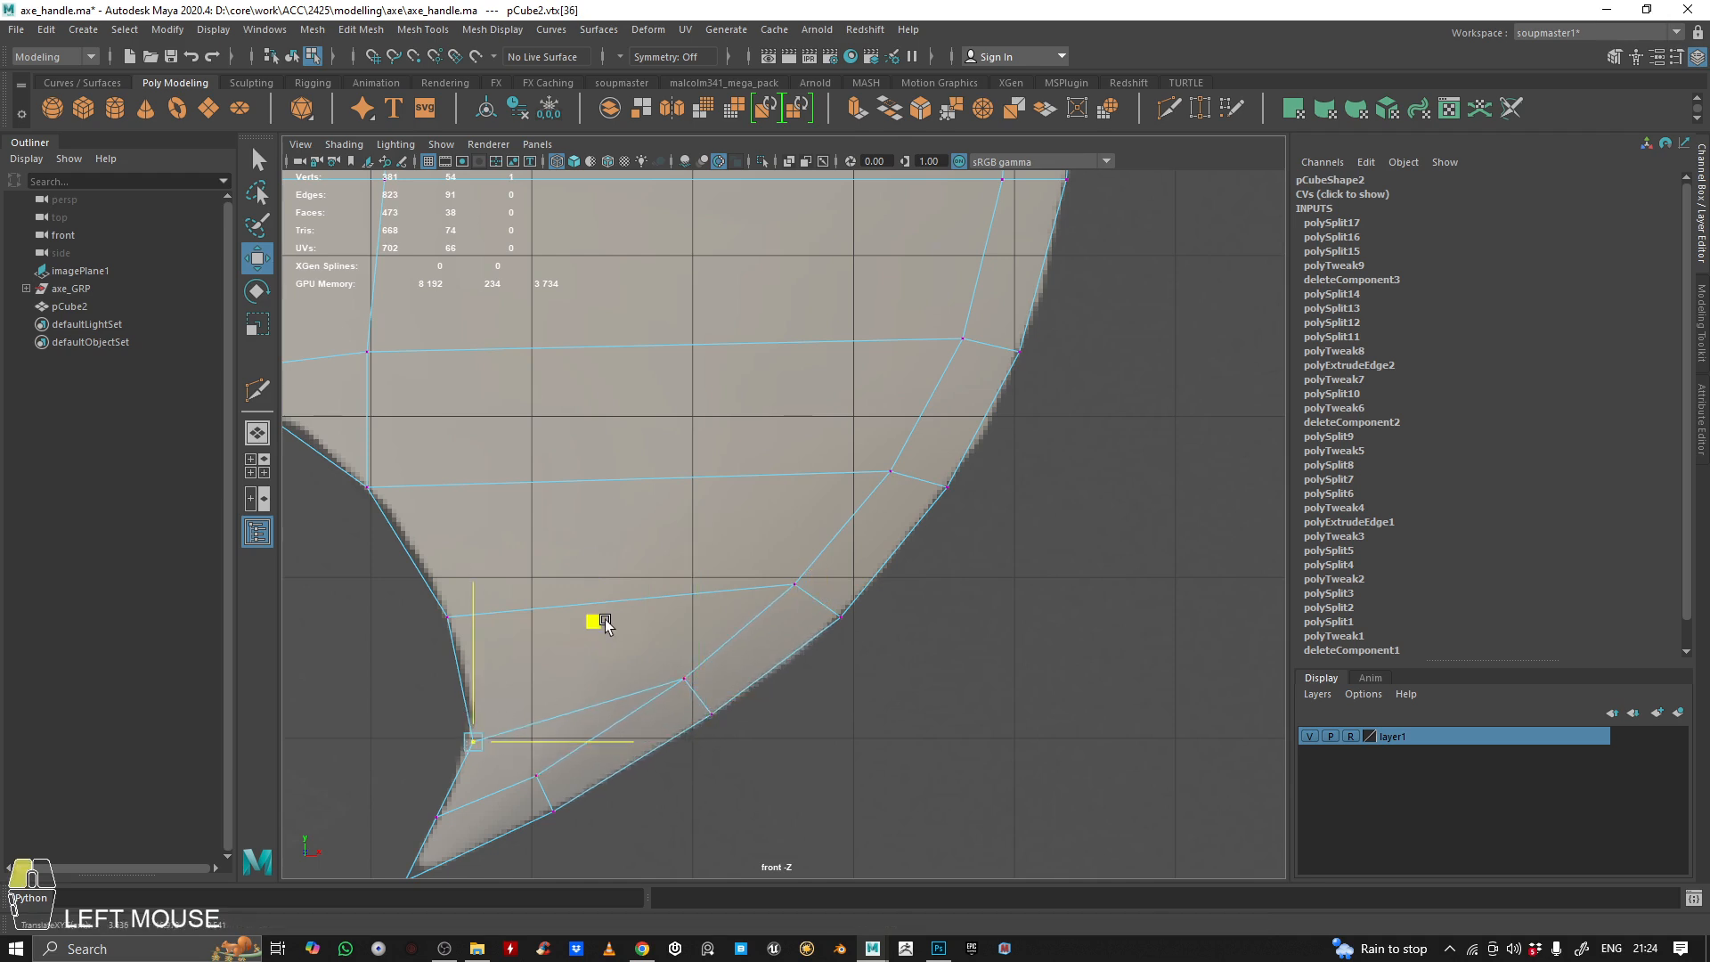
mouse_move(475, 627)
left_mouse_down()
mouse_move(490, 584)
mouse_move(486, 645)
left_mouse_up()
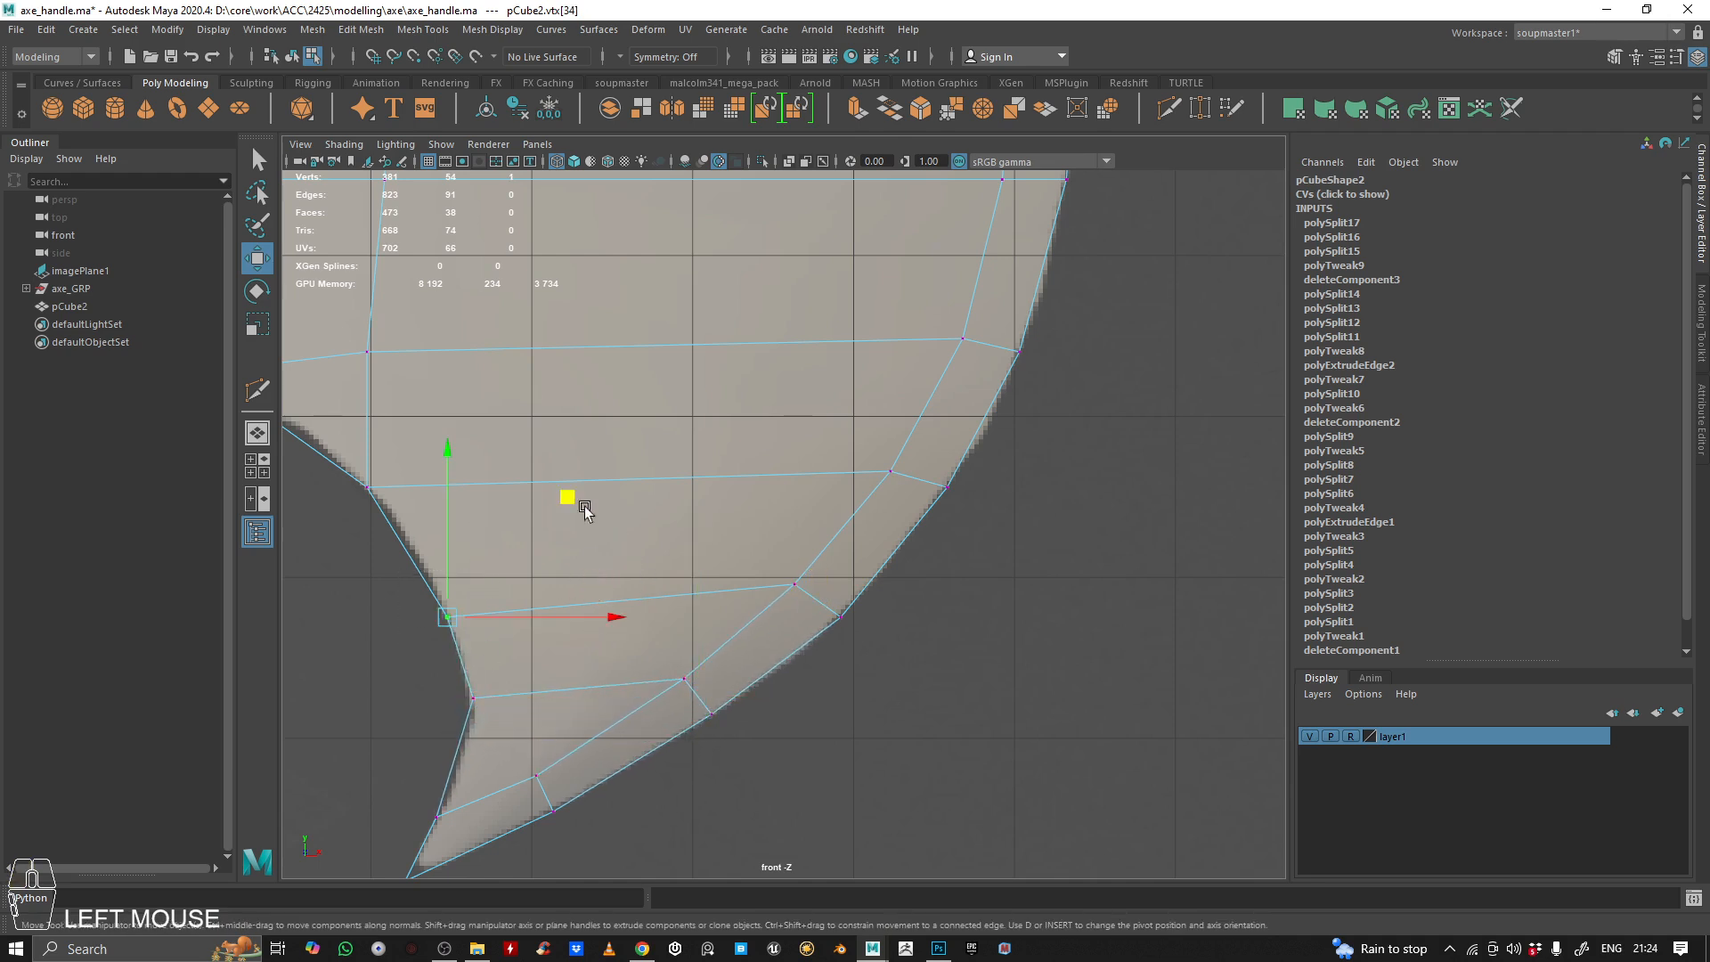
left_click_drag(570, 497, 560, 466)
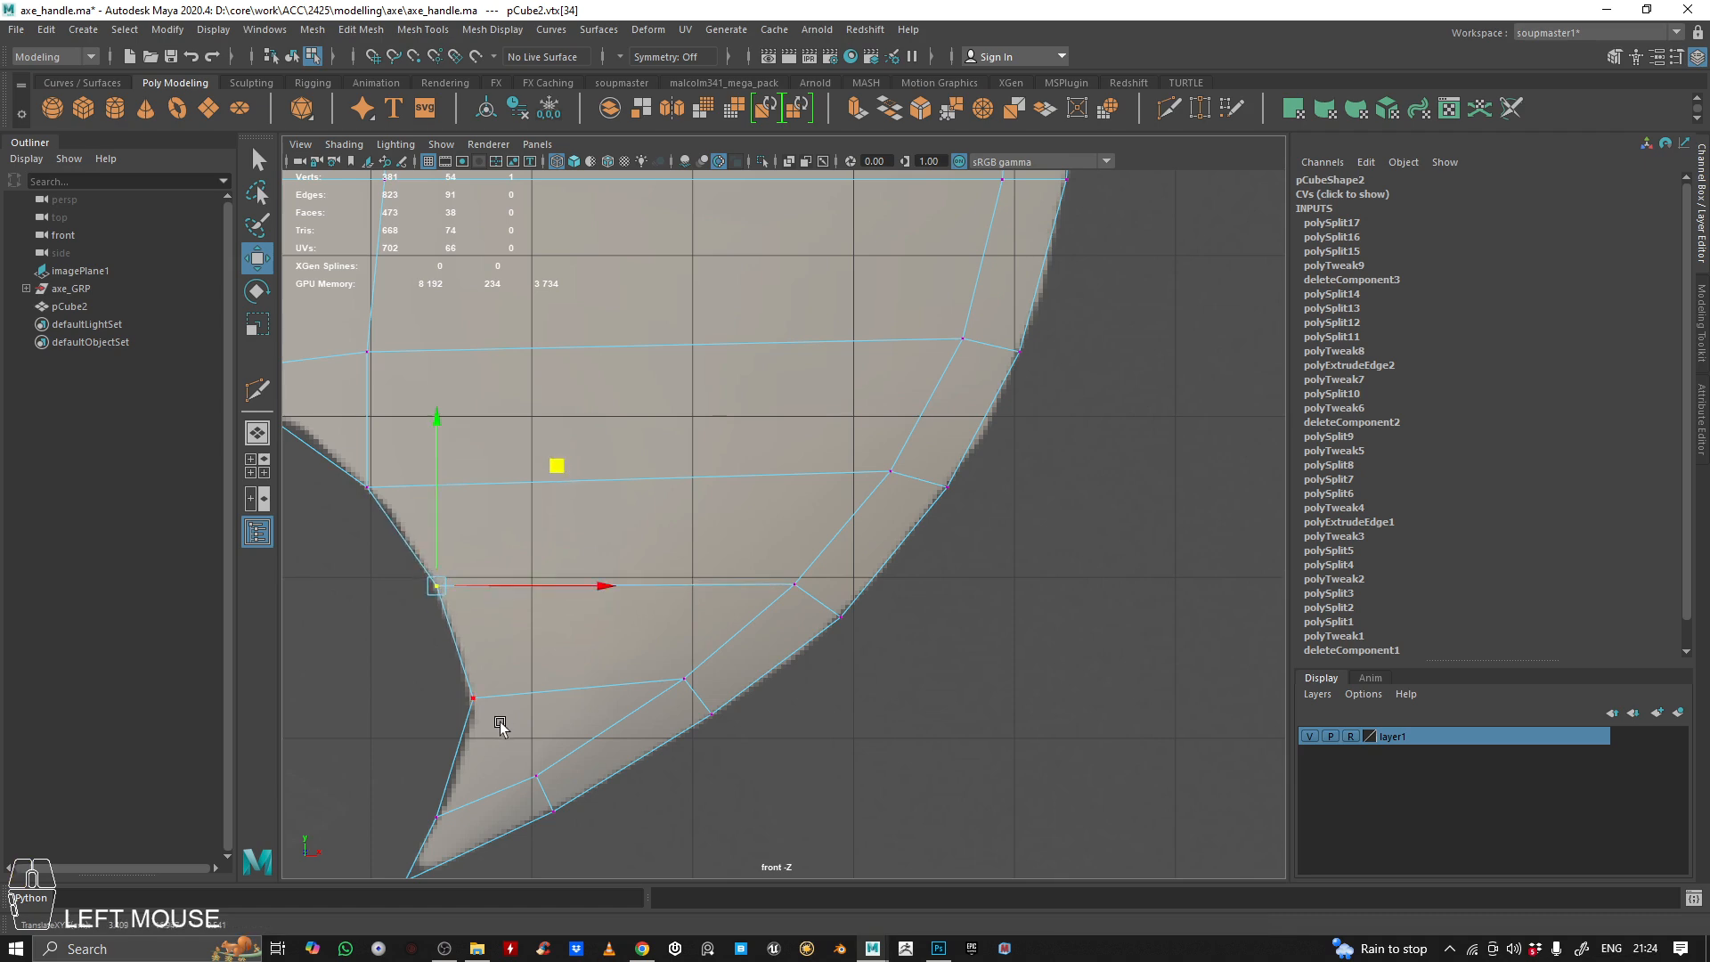
left_click_drag(426, 673, 508, 723)
left_click_drag(594, 579, 592, 575)
Return the blade to object mode and examine its overall shape and topology in the perspective view
right_click_drag(828, 570, 698, 559, "alt")
middle_click_drag(698, 559, 704, 673, "alt")
right_click_drag(774, 423, 988, 251)
left_click_drag(989, 251, 857, 482)
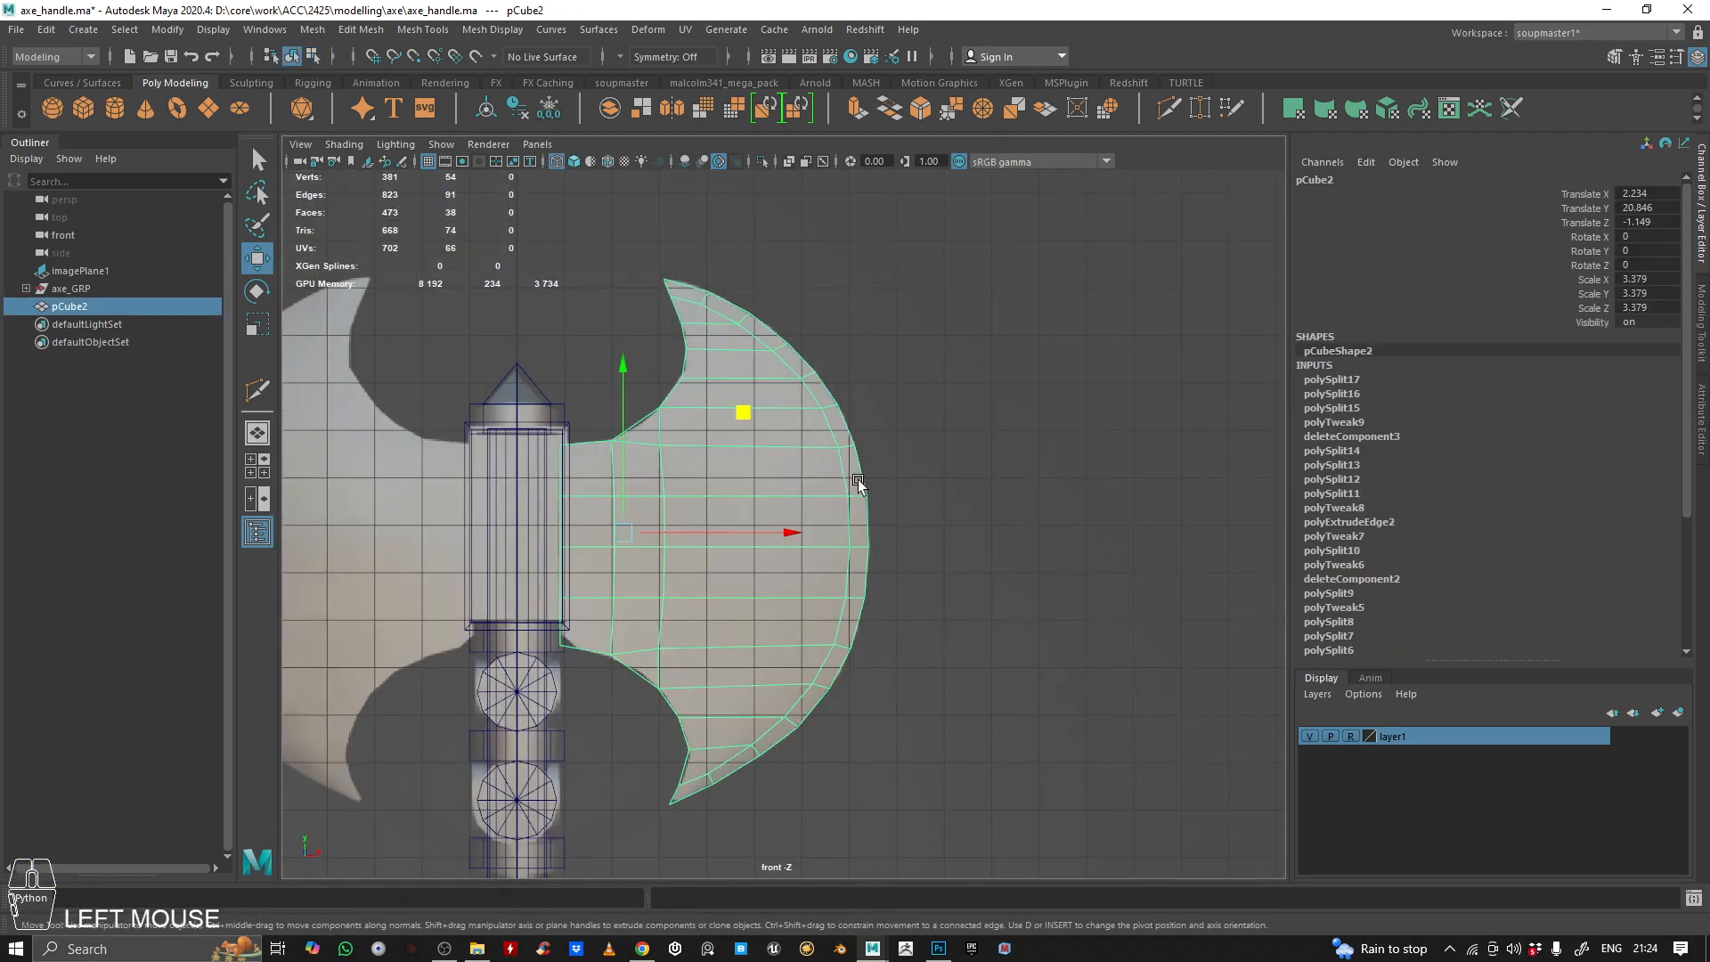
key("space")
key("space")
left_click_drag(1012, 351, 764, 629, "alt")
middle_click_drag(829, 441, 895, 521, "alt")
right_click_drag(895, 521, 1007, 588, "alt")
Switch to Photoshop, frame the real axe photo with the Brush tool ready, and add a new layer above the blade group
left_click(937, 949)
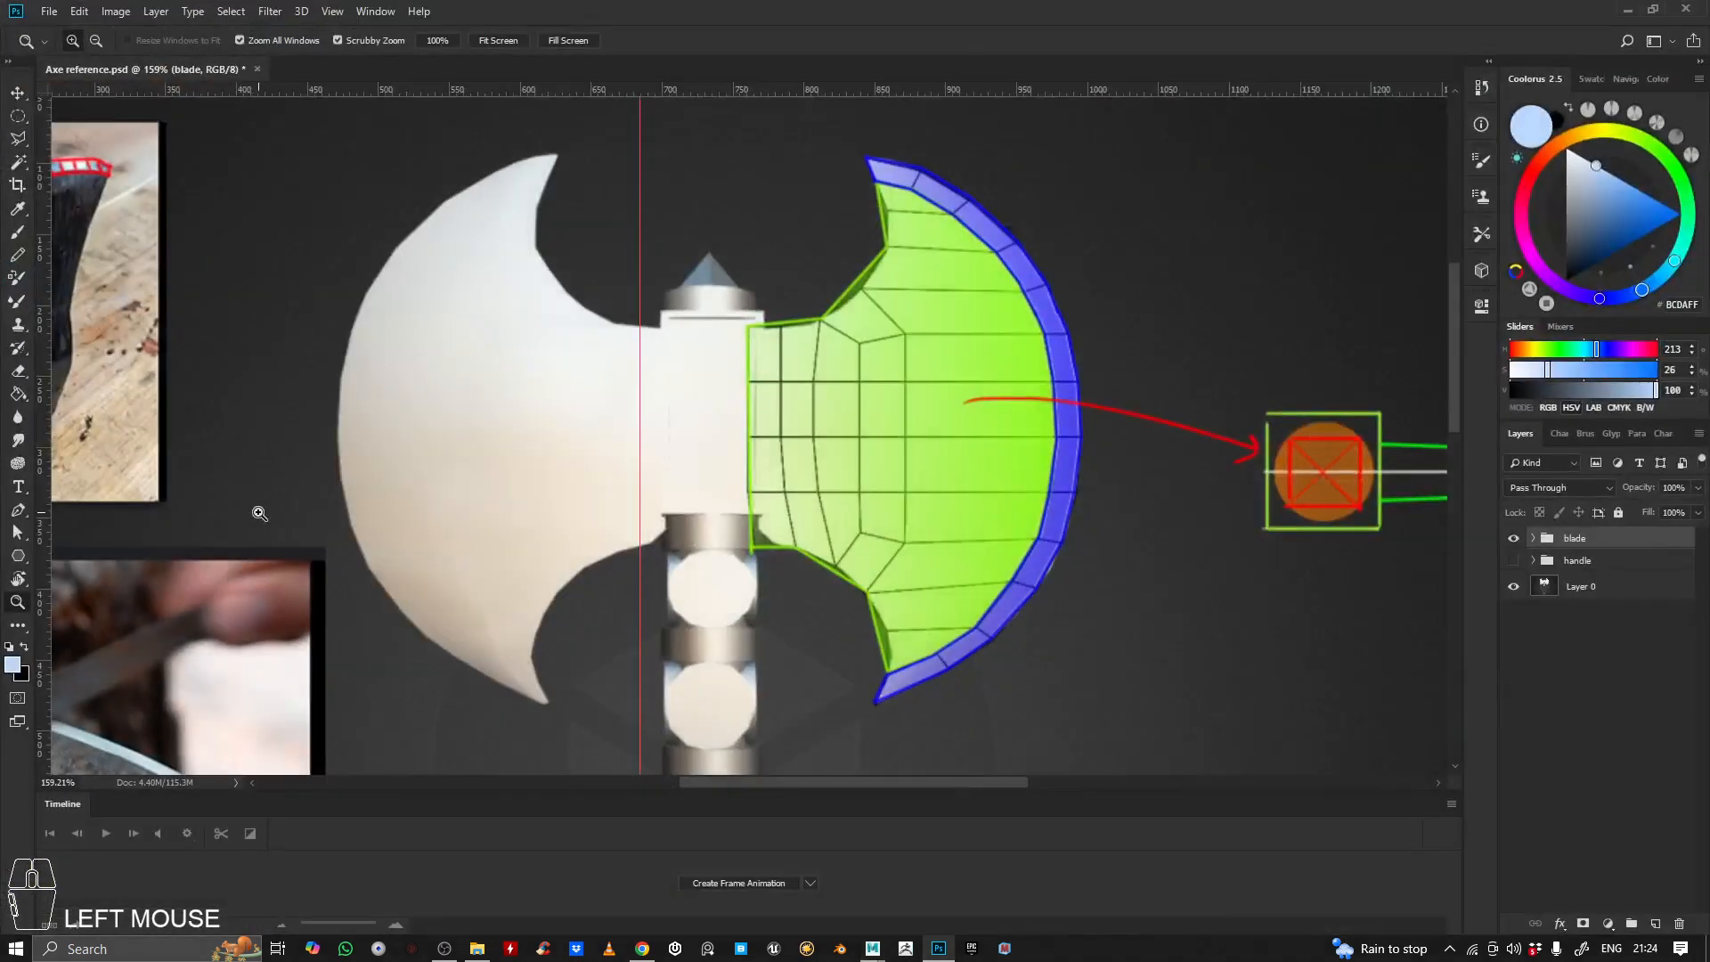
left_click_drag(492, 460, 394, 522)
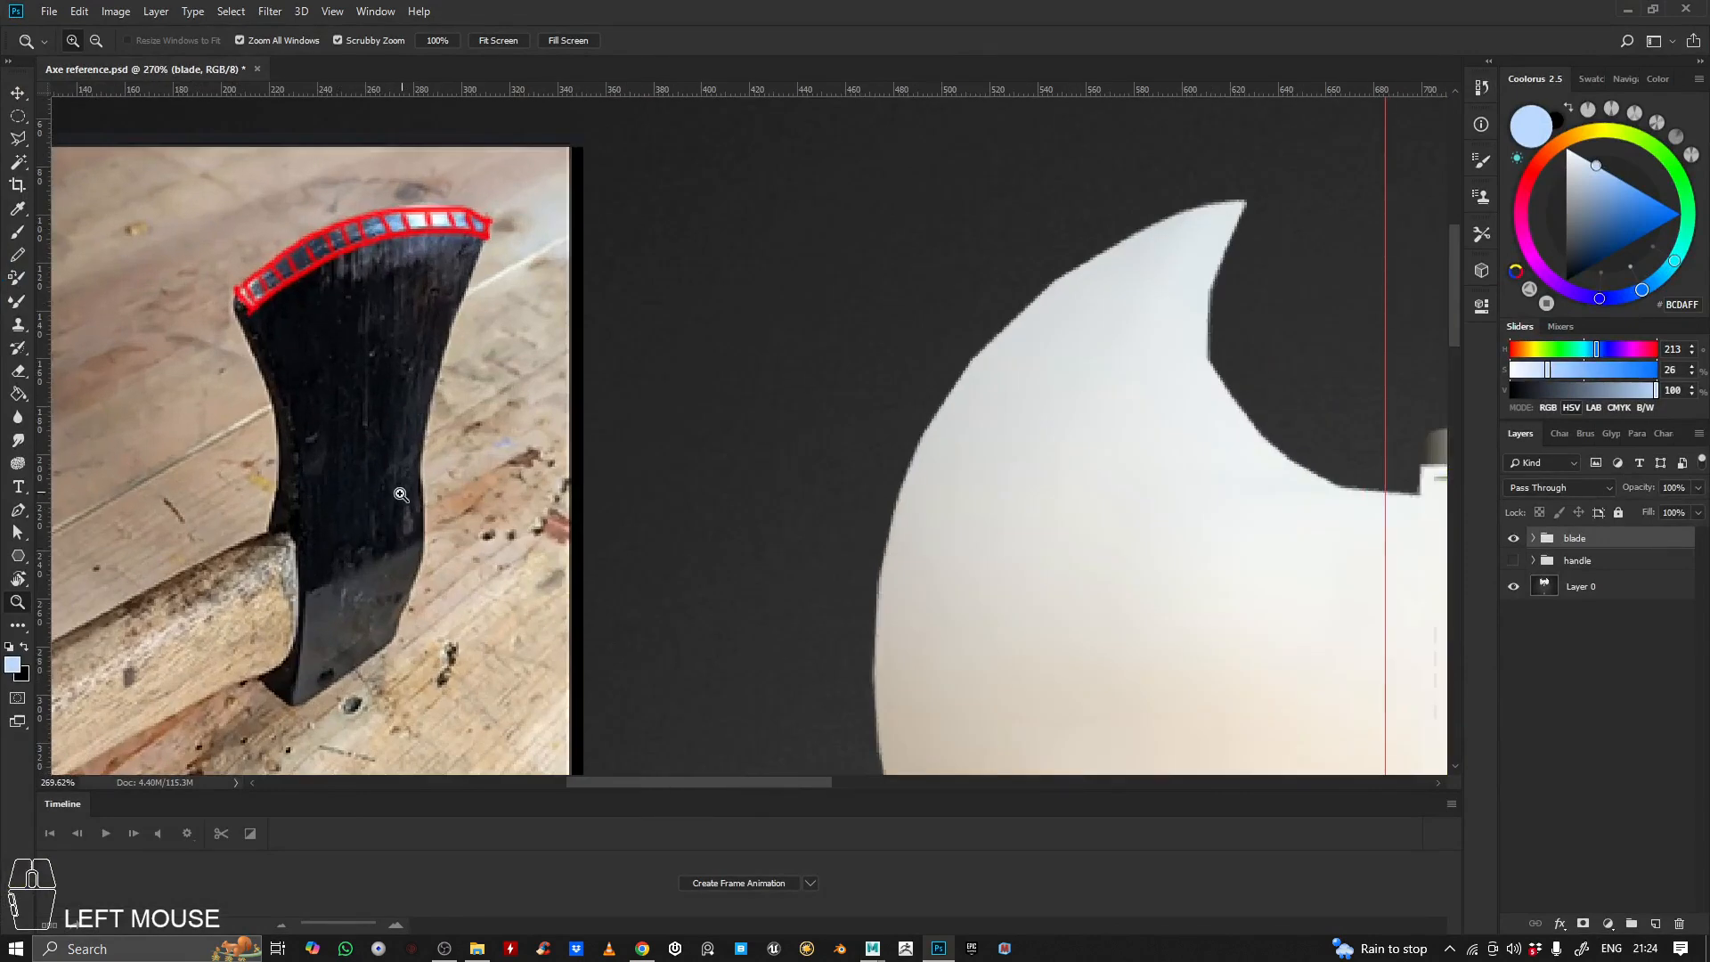
key("b")
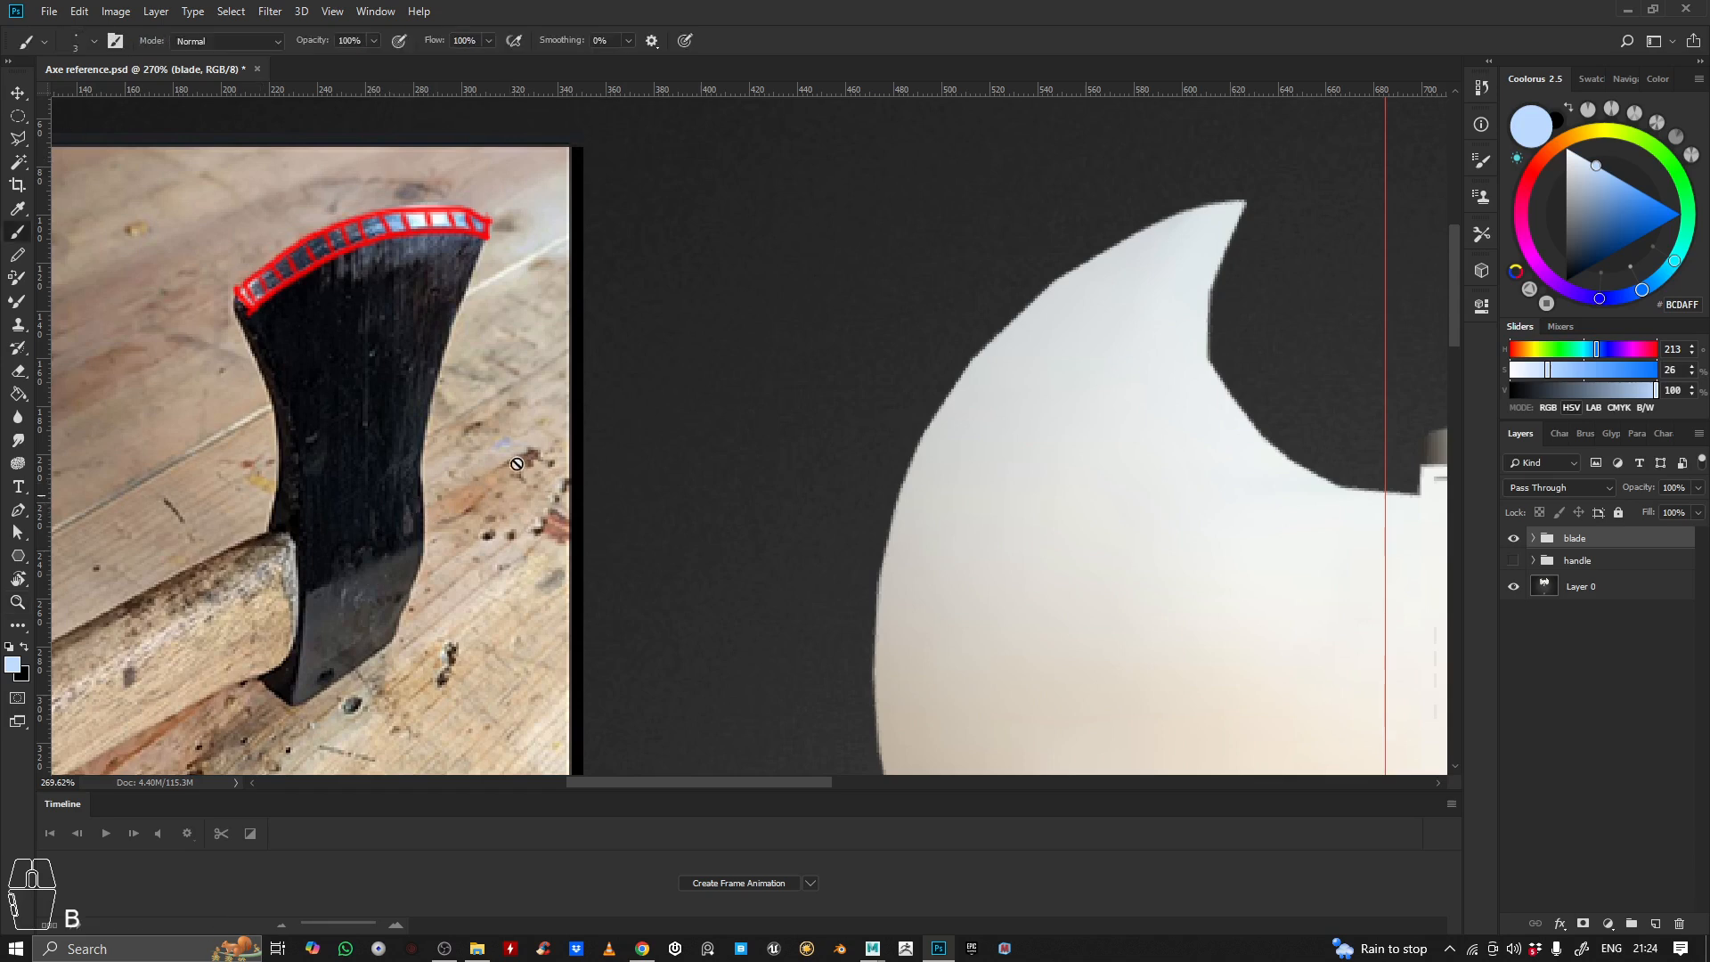
left_click(573, 440)
left_click(847, 373)
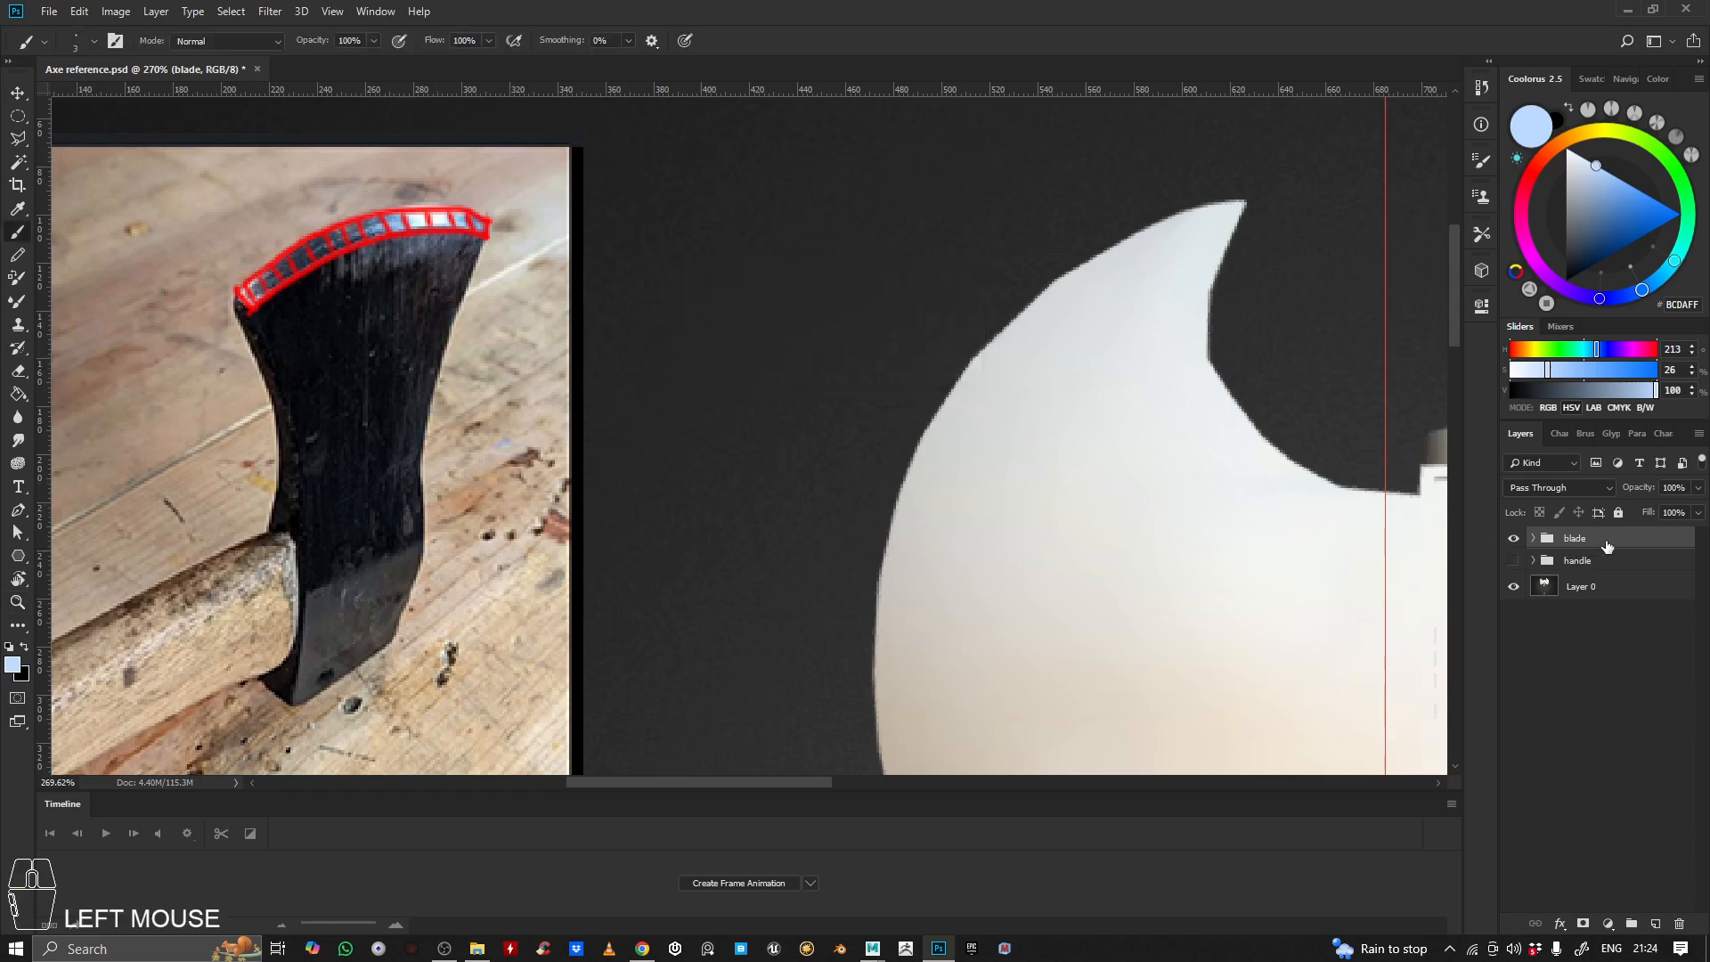
left_click(1655, 924)
Set the brush colour to saturated blue 0071FF and undo the test strokes on the axe photo
left_click_drag(374, 283, 526, 449)
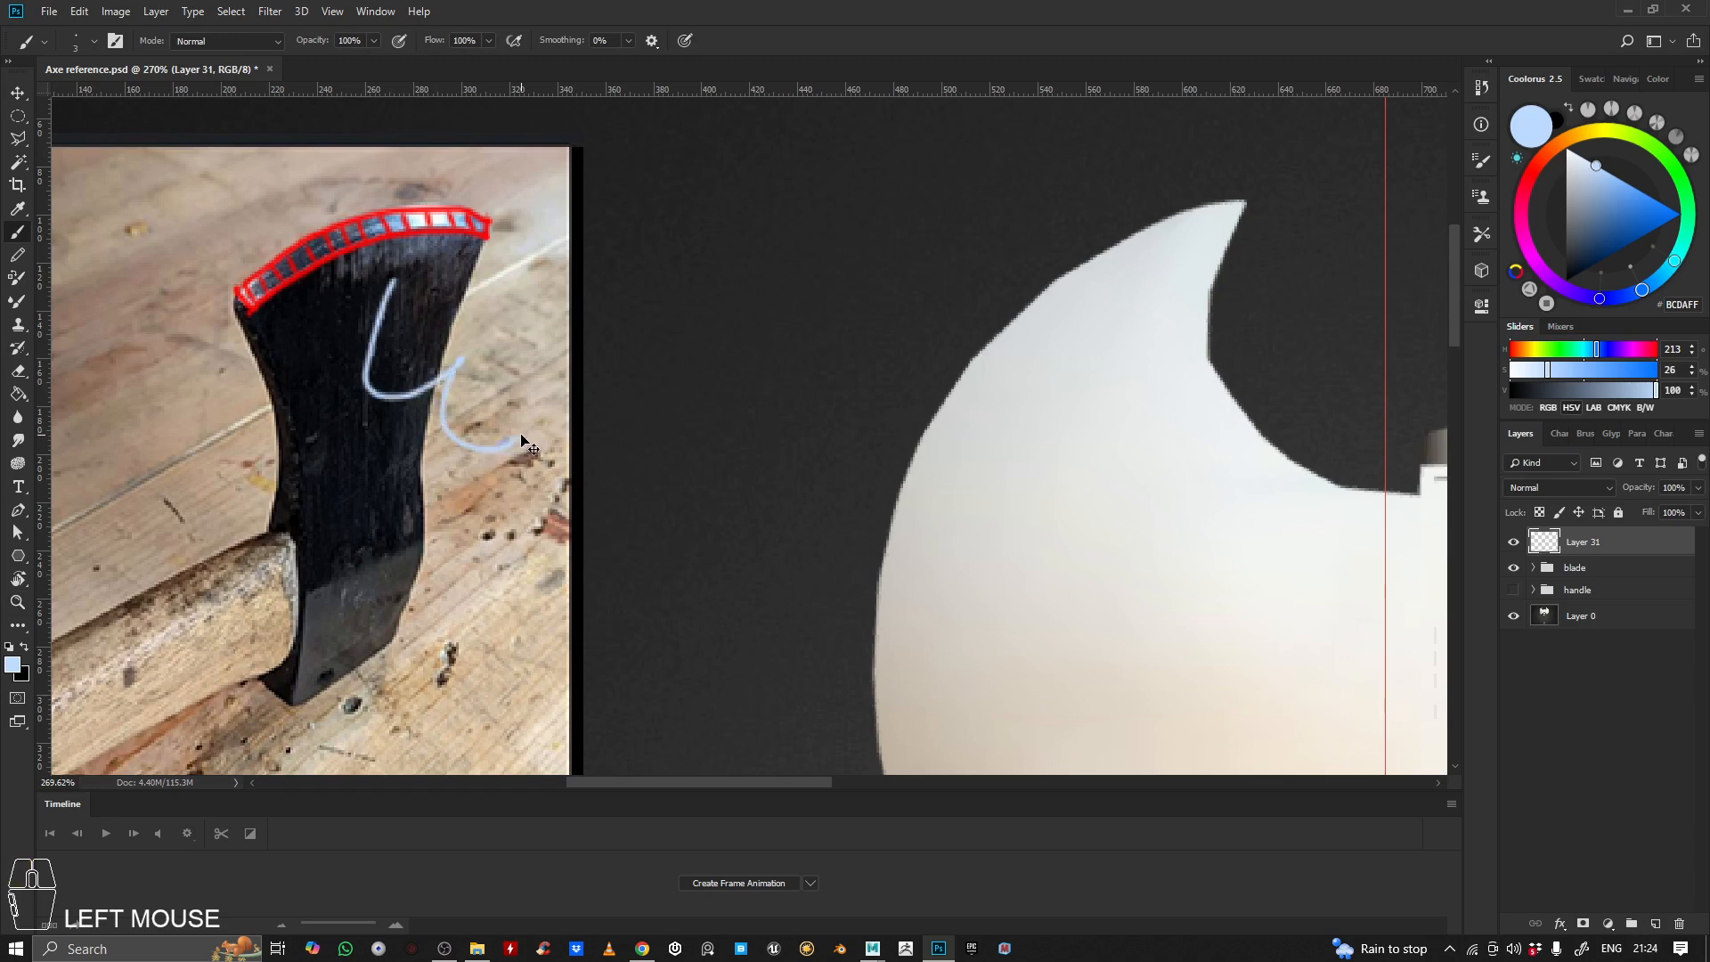
key("ctrl+z")
left_click_drag(1587, 194, 1679, 214)
left_click_drag(367, 399, 452, 341)
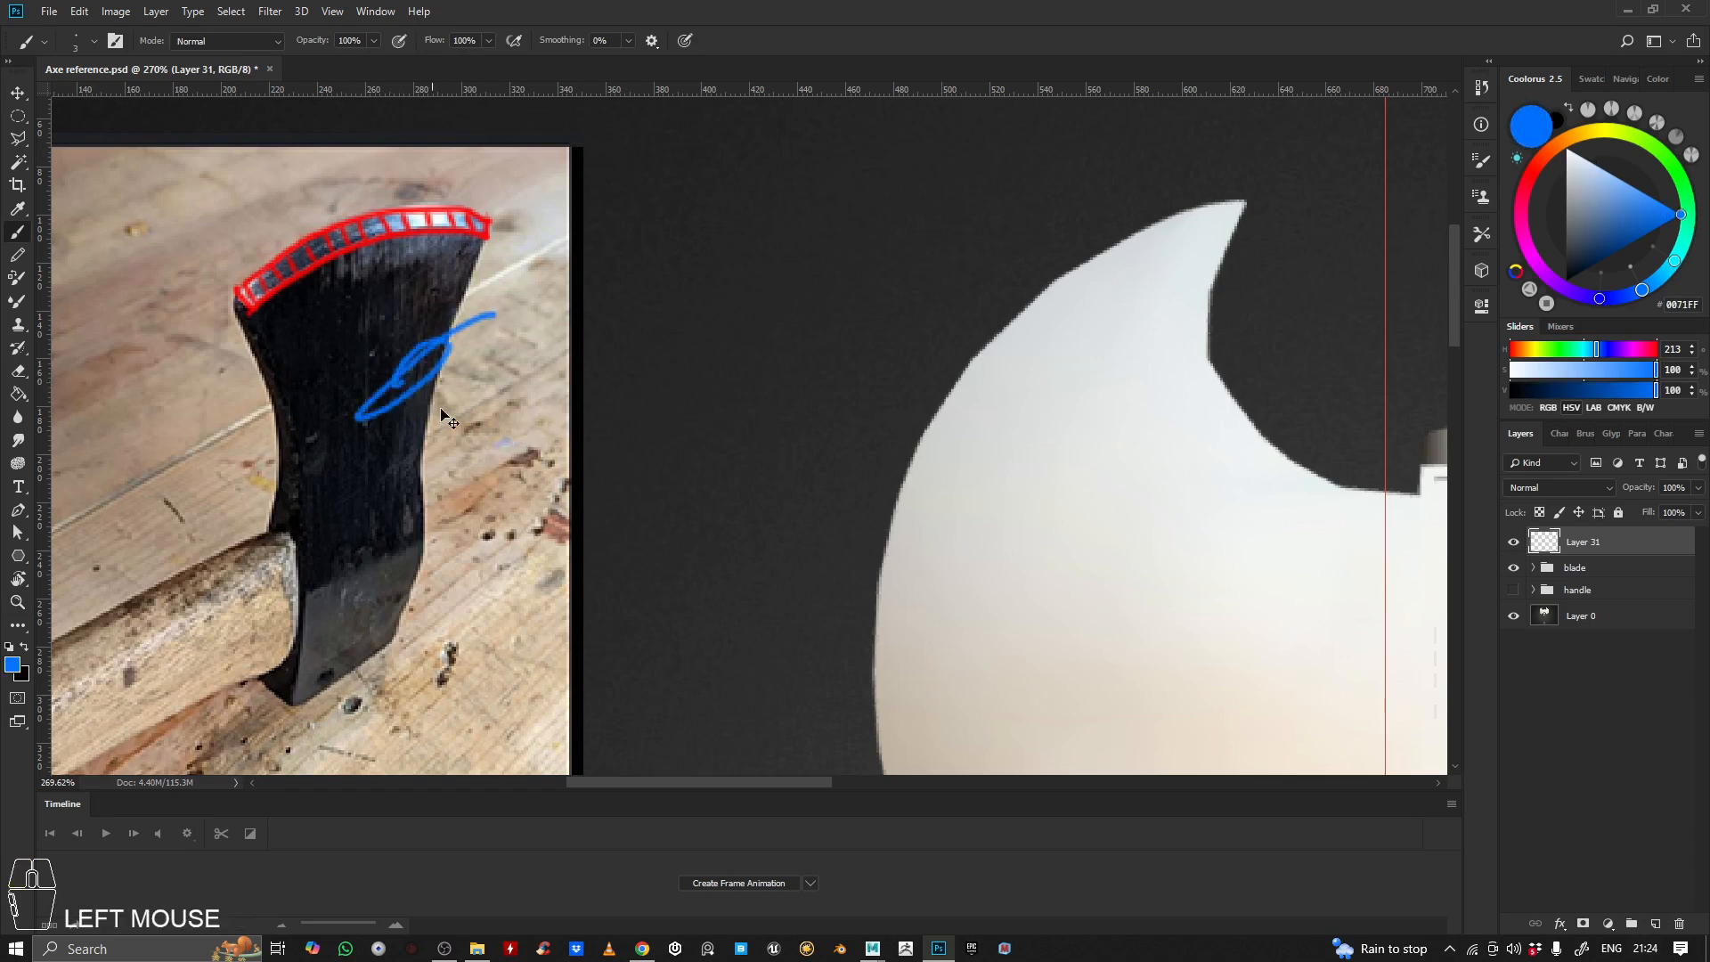
key("ctrl+z")
Outline the flat face at the butt end of the photographed axe head in blue
left_click_drag(417, 429, 446, 411)
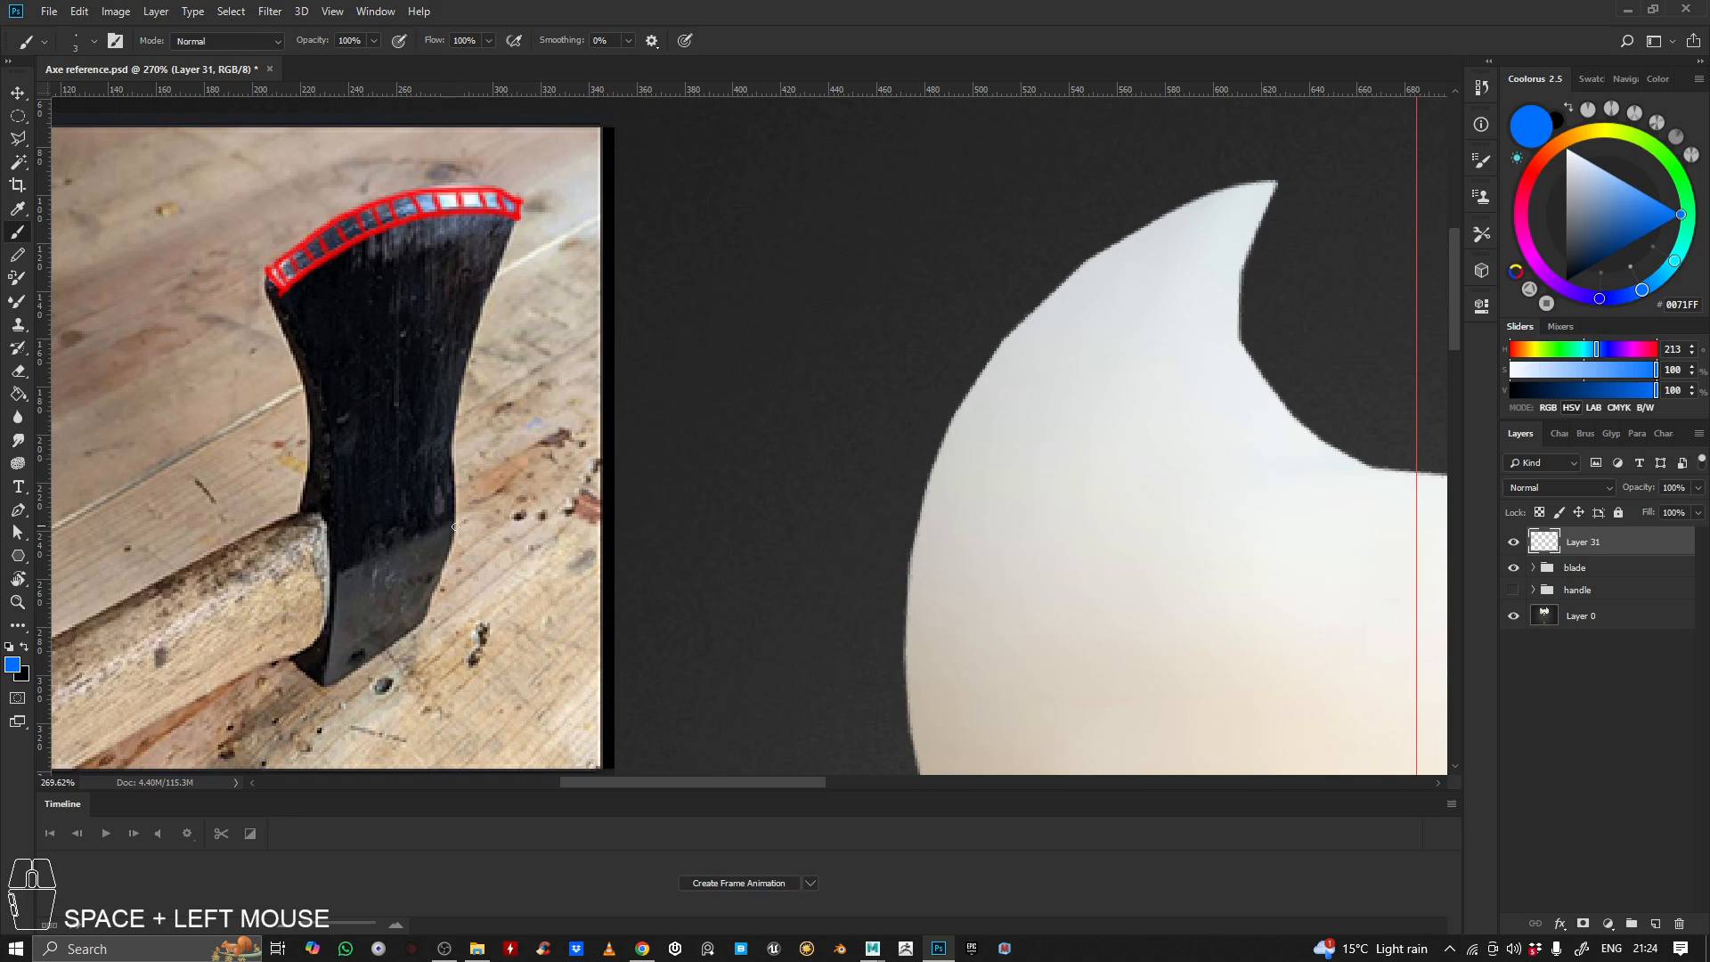
left_click_drag(453, 523, 348, 570)
key("ctrl+z")
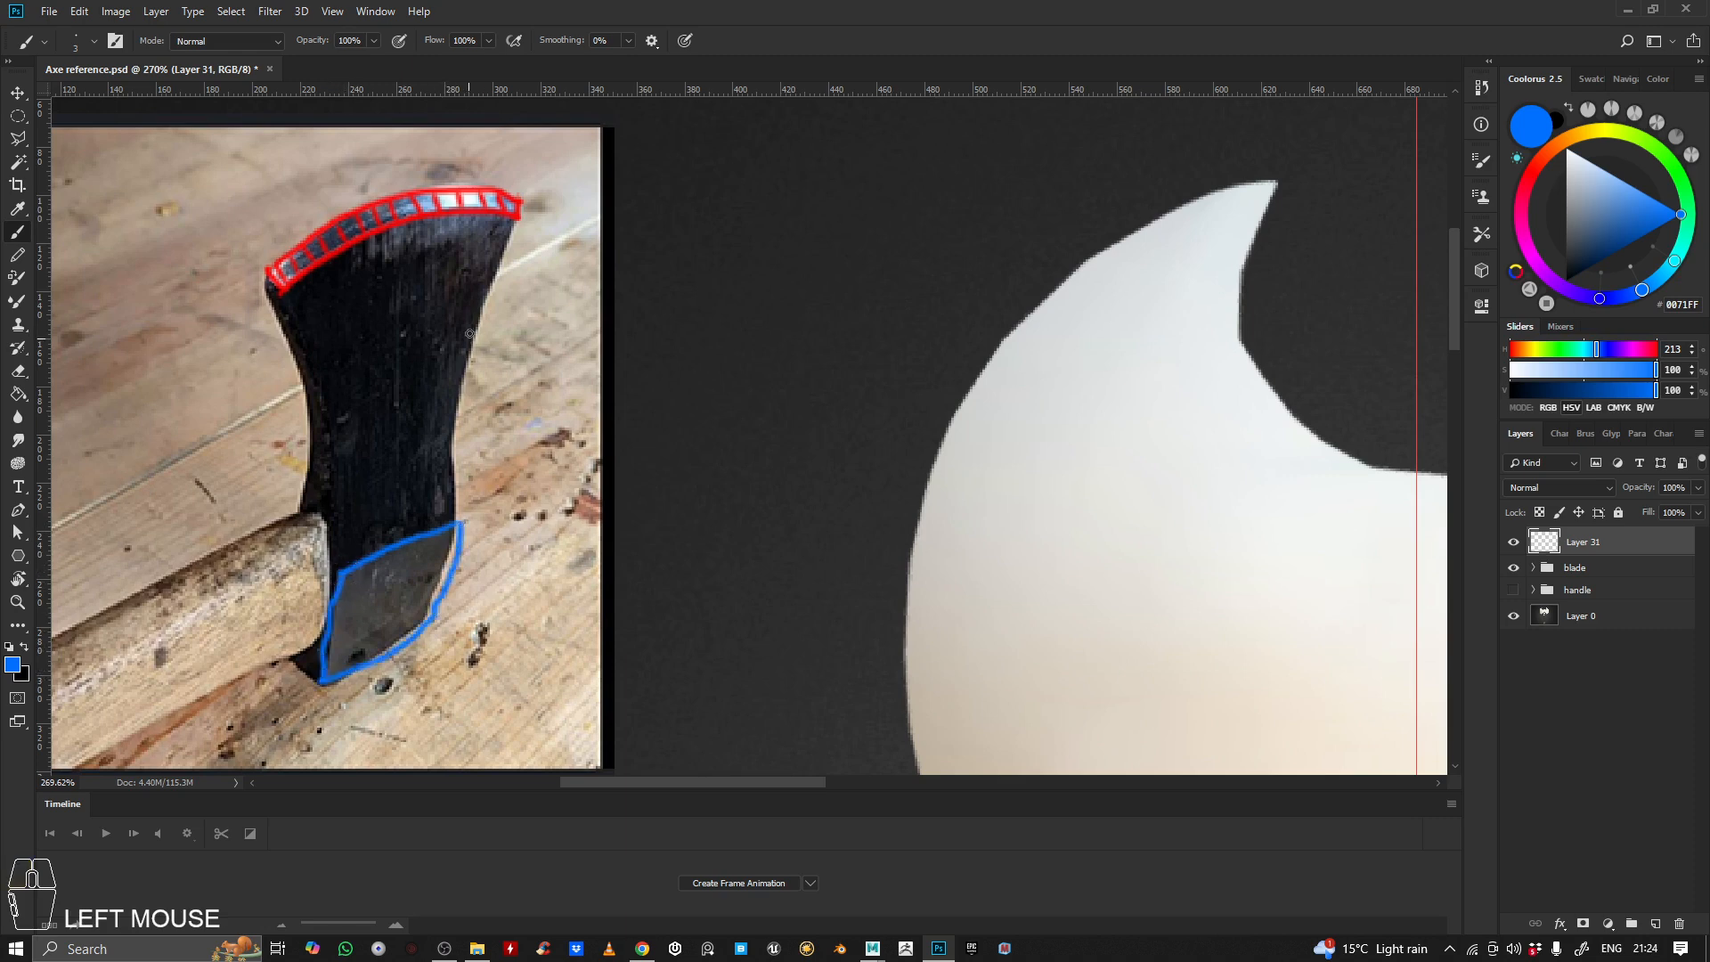
Draw a straight blue line down the axe photo from the middle of the red cutting-edge strip to the butt outline
left_click_drag(385, 262, 390, 290)
key("ctrl+z")
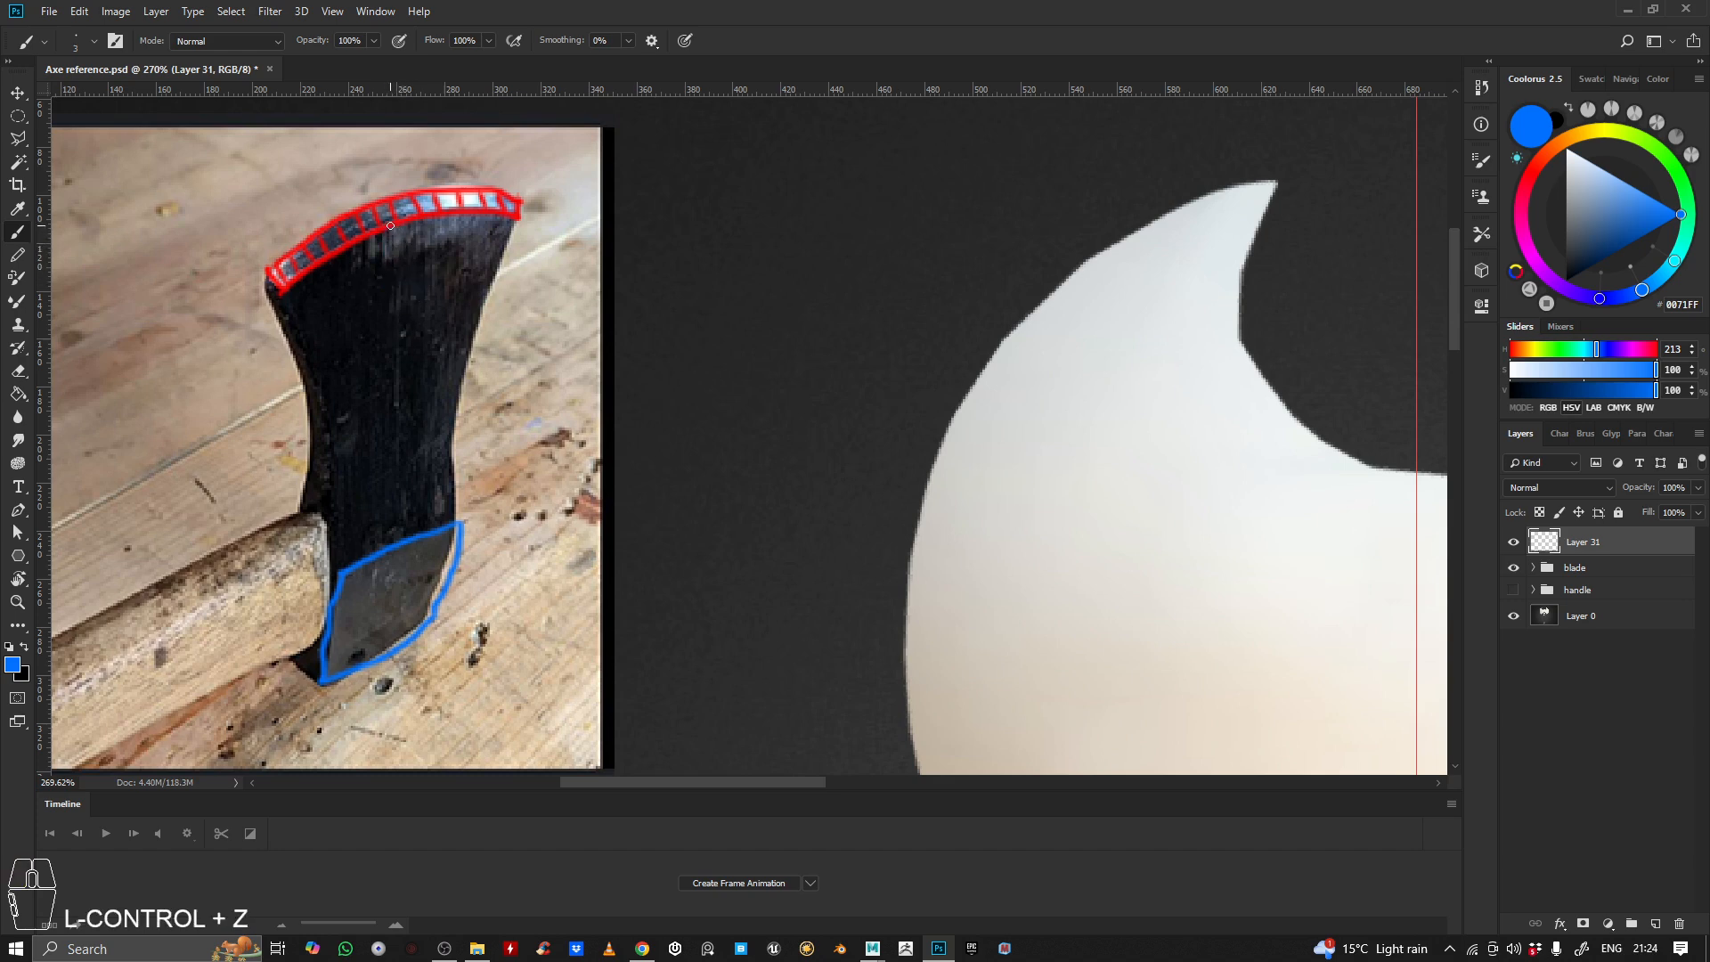
left_click(407, 541, "shift")
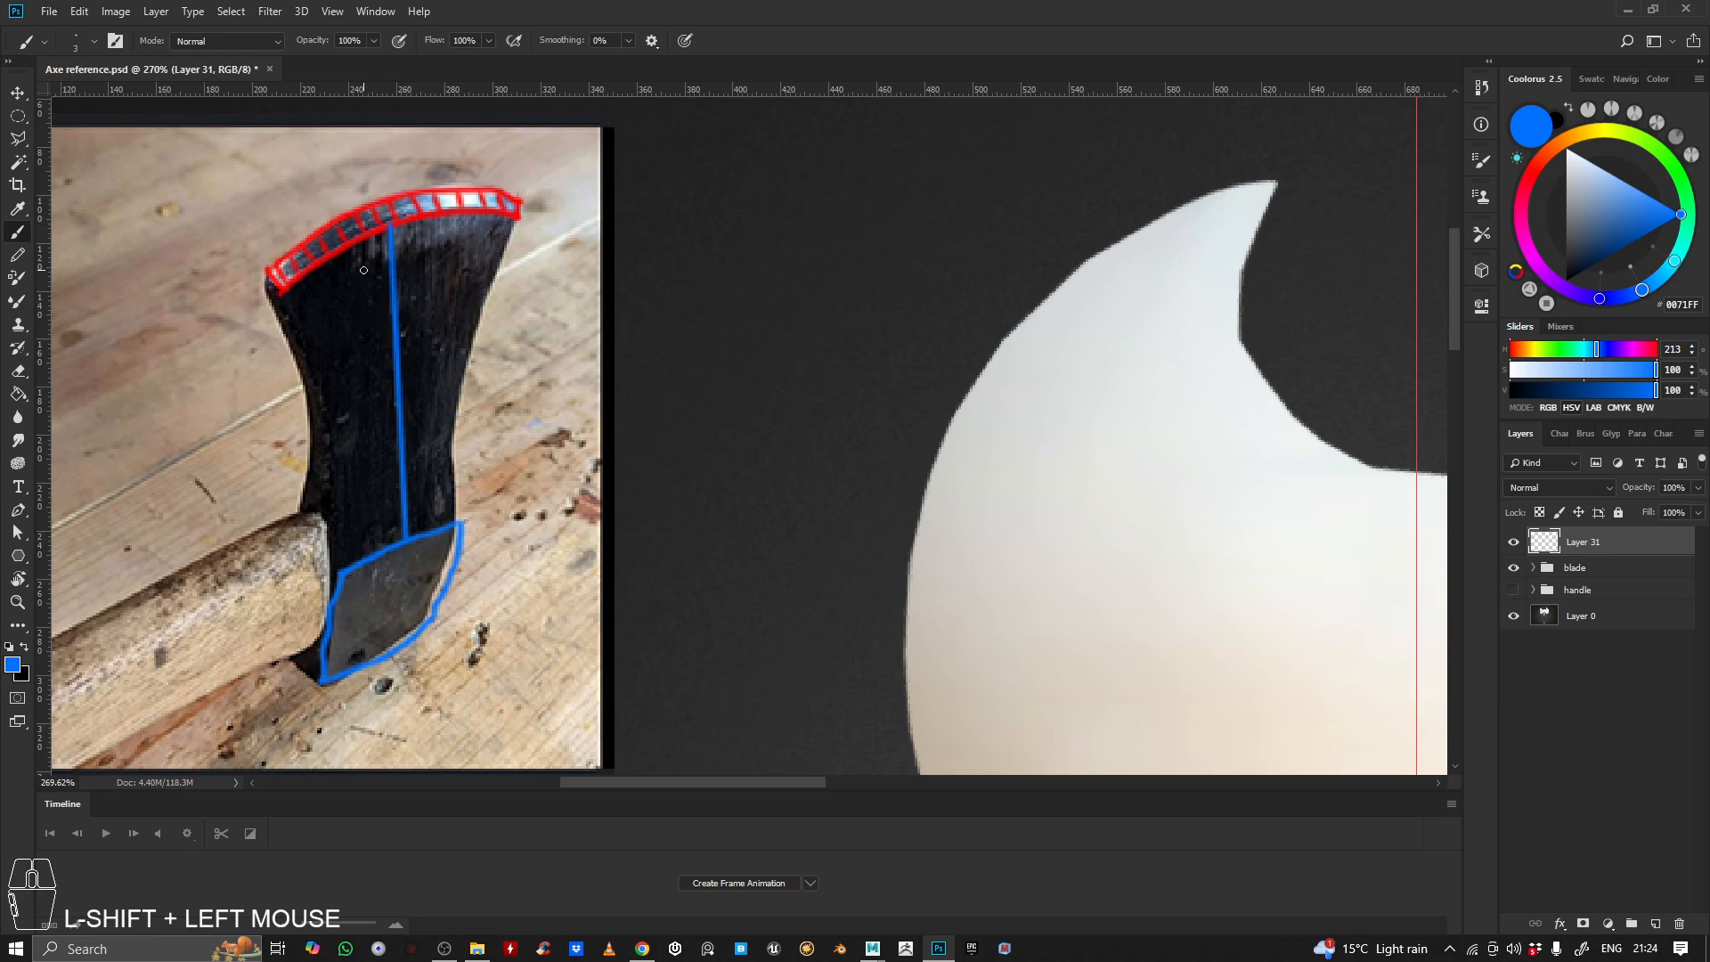
Draw two blue arrows on the top-view profile sketch pointing inward at the upper and lower green taper lines
key("z")
left_click_drag(1199, 443, 108, 176)
key("space")
mouse_move(955, 204)
left_mouse_down()
mouse_move(843, 286)
mouse_move(707, 322)
left_mouse_up()
left_click_drag(882, 427, 1127, 429)
key("space")
left_click_drag(945, 431, 966, 389)
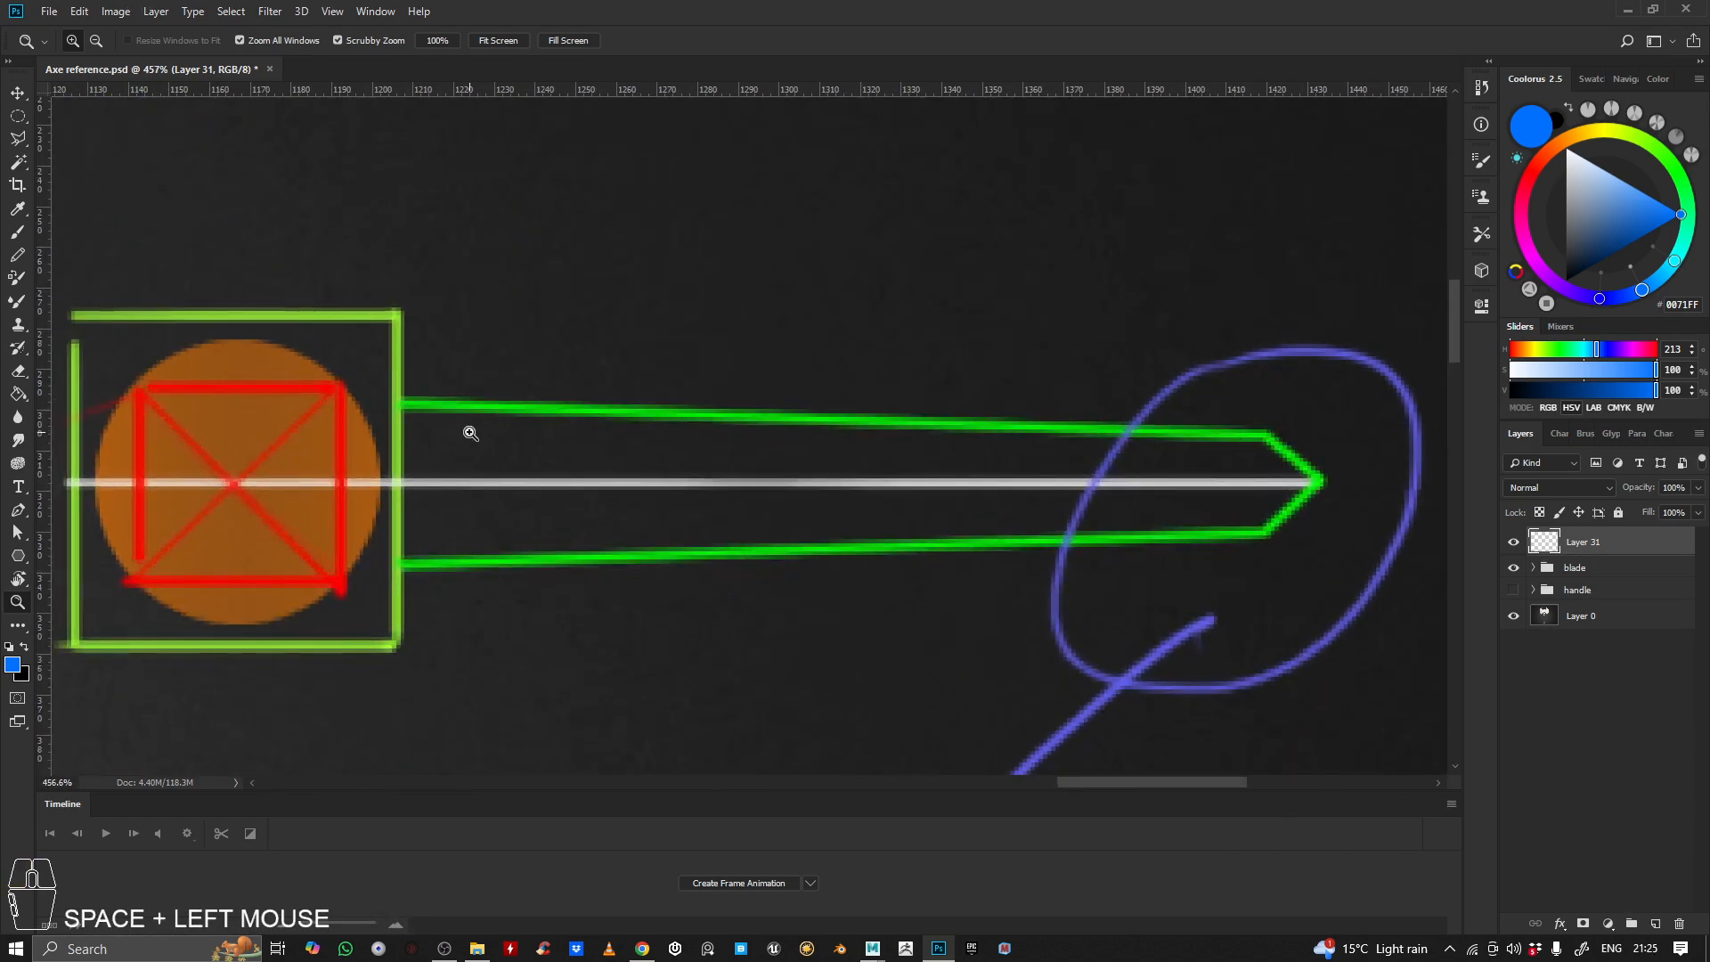
key("b")
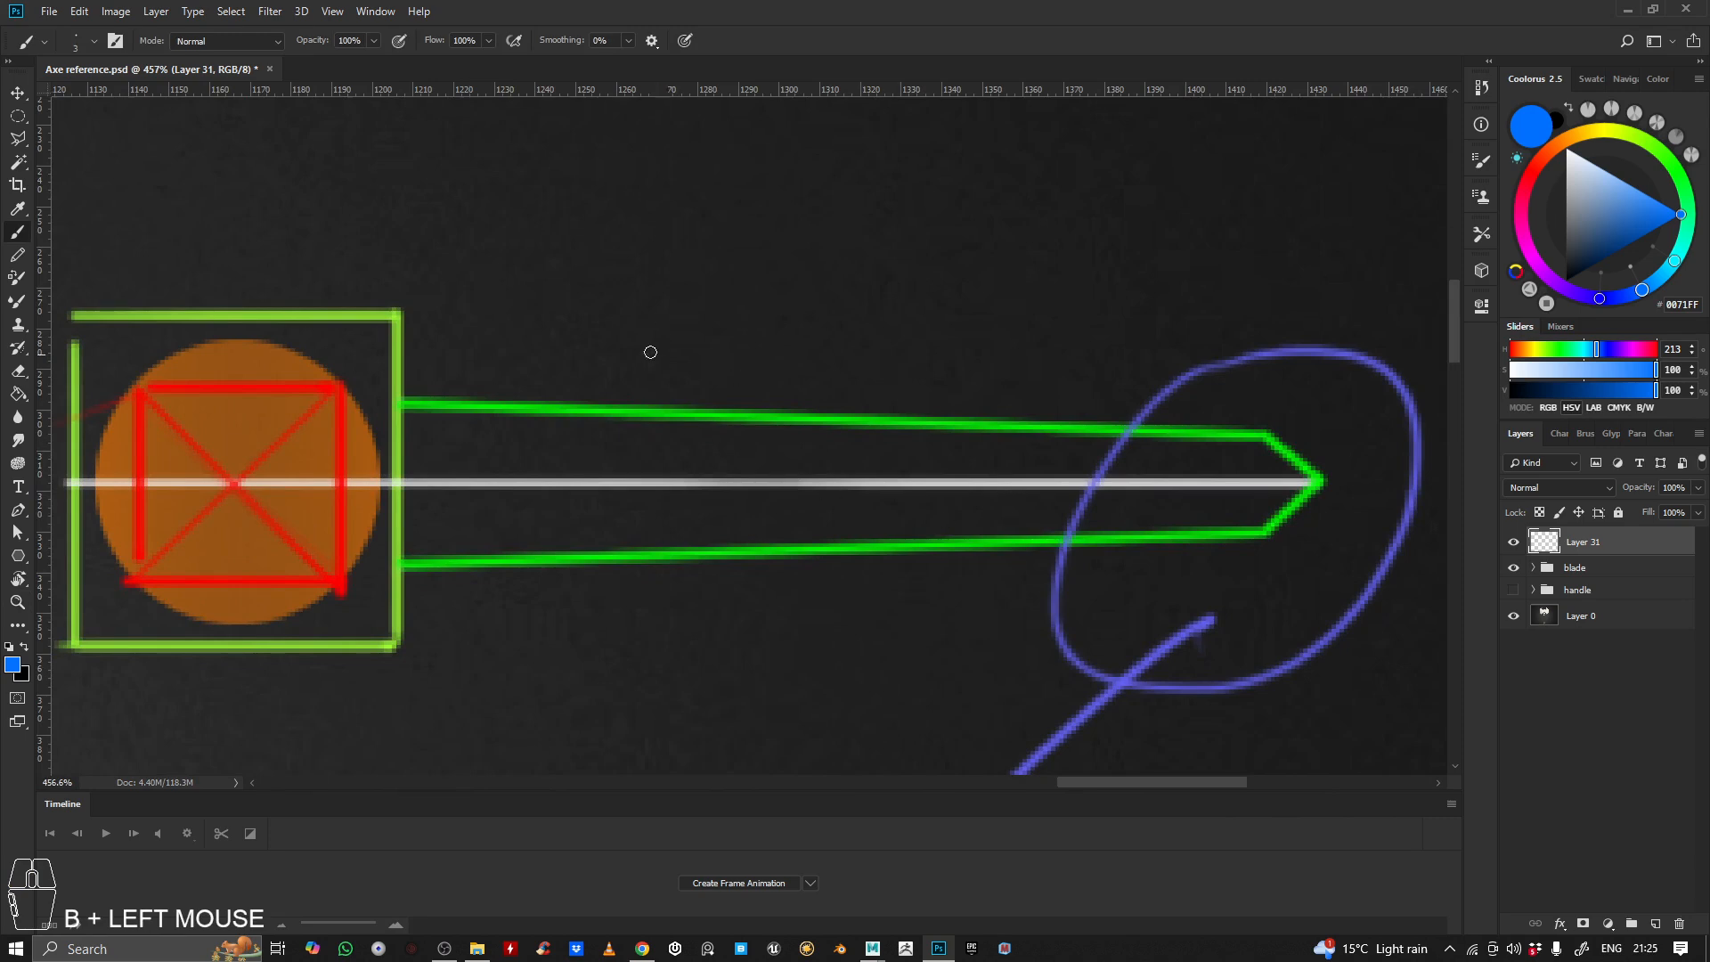
left_click_drag(430, 362, 688, 402)
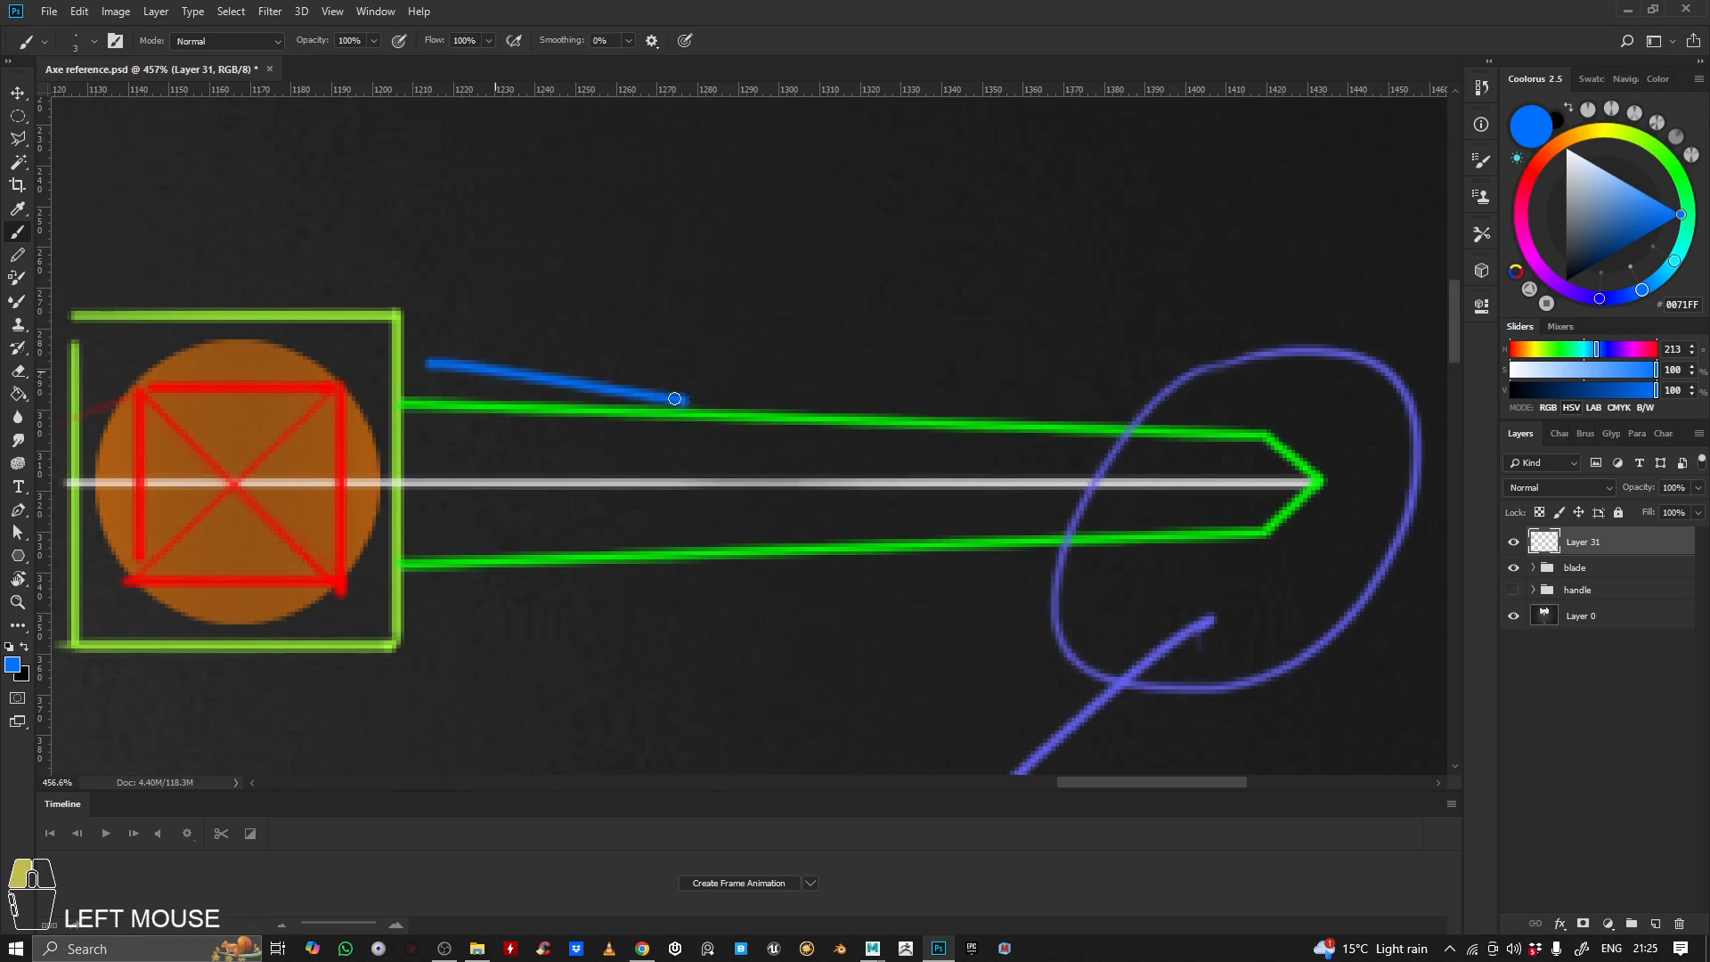
key("ctrl+z")
mouse_move(664, 274)
left_mouse_down()
mouse_move(787, 382)
mouse_move(732, 377)
left_mouse_up()
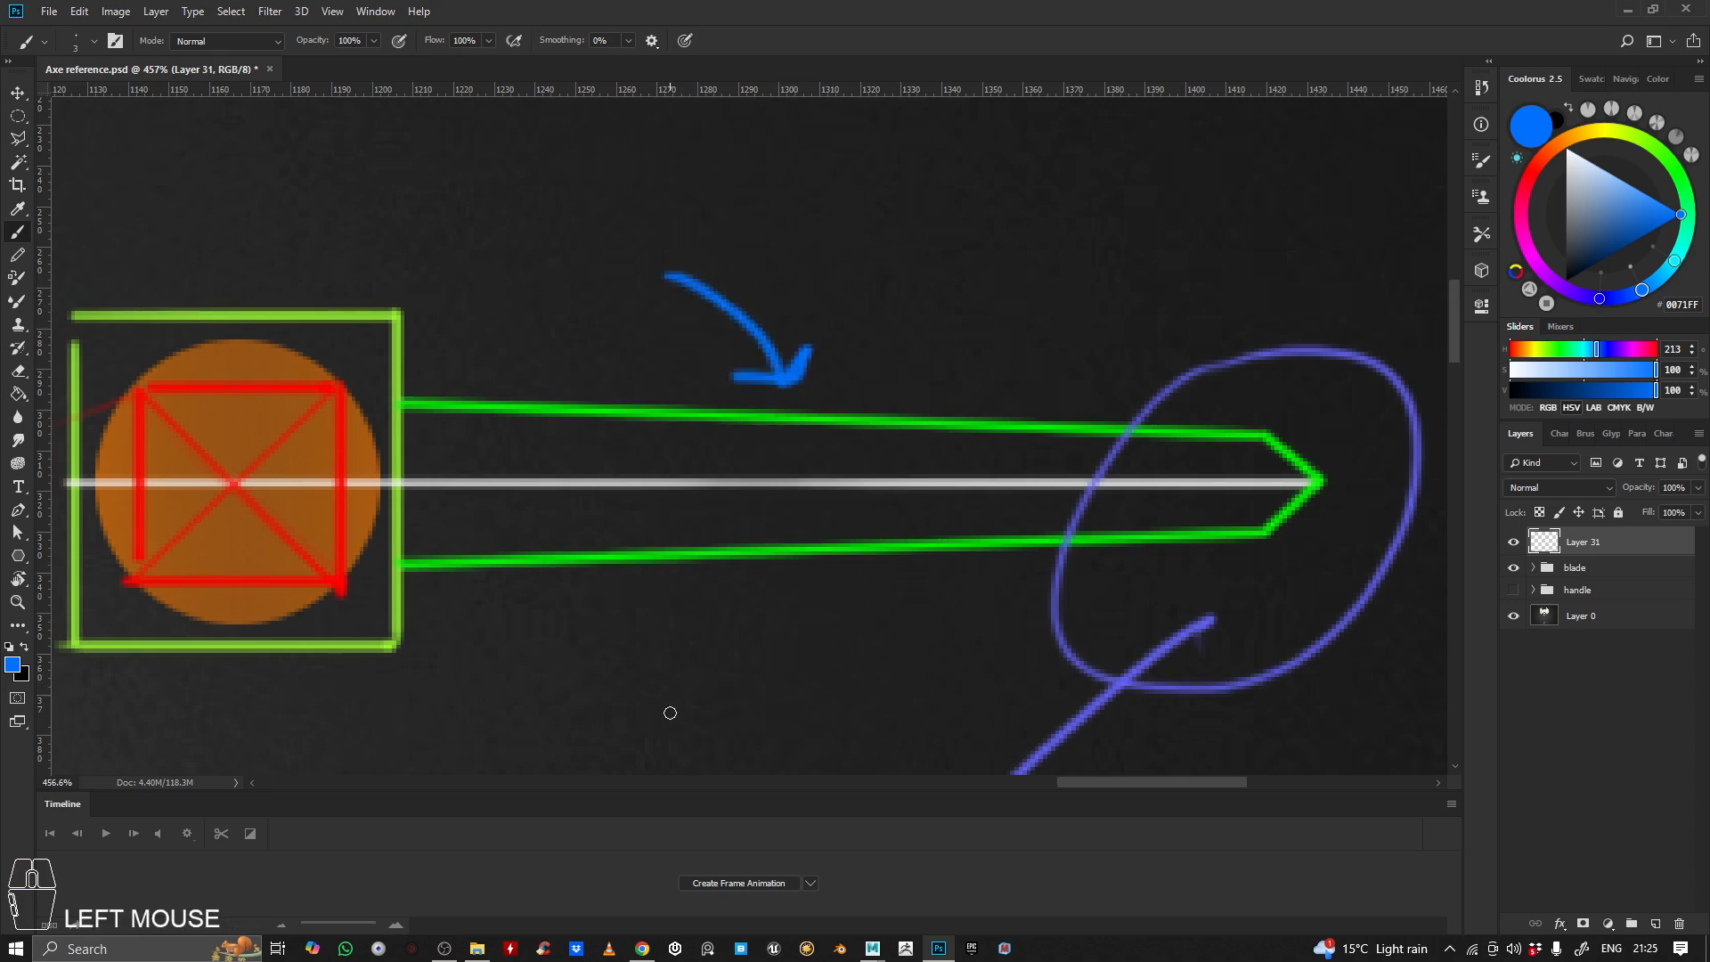
mouse_move(669, 711)
left_mouse_down()
mouse_move(814, 591)
mouse_move(839, 626)
left_mouse_up()
left_click_drag(971, 324, 761, 292)
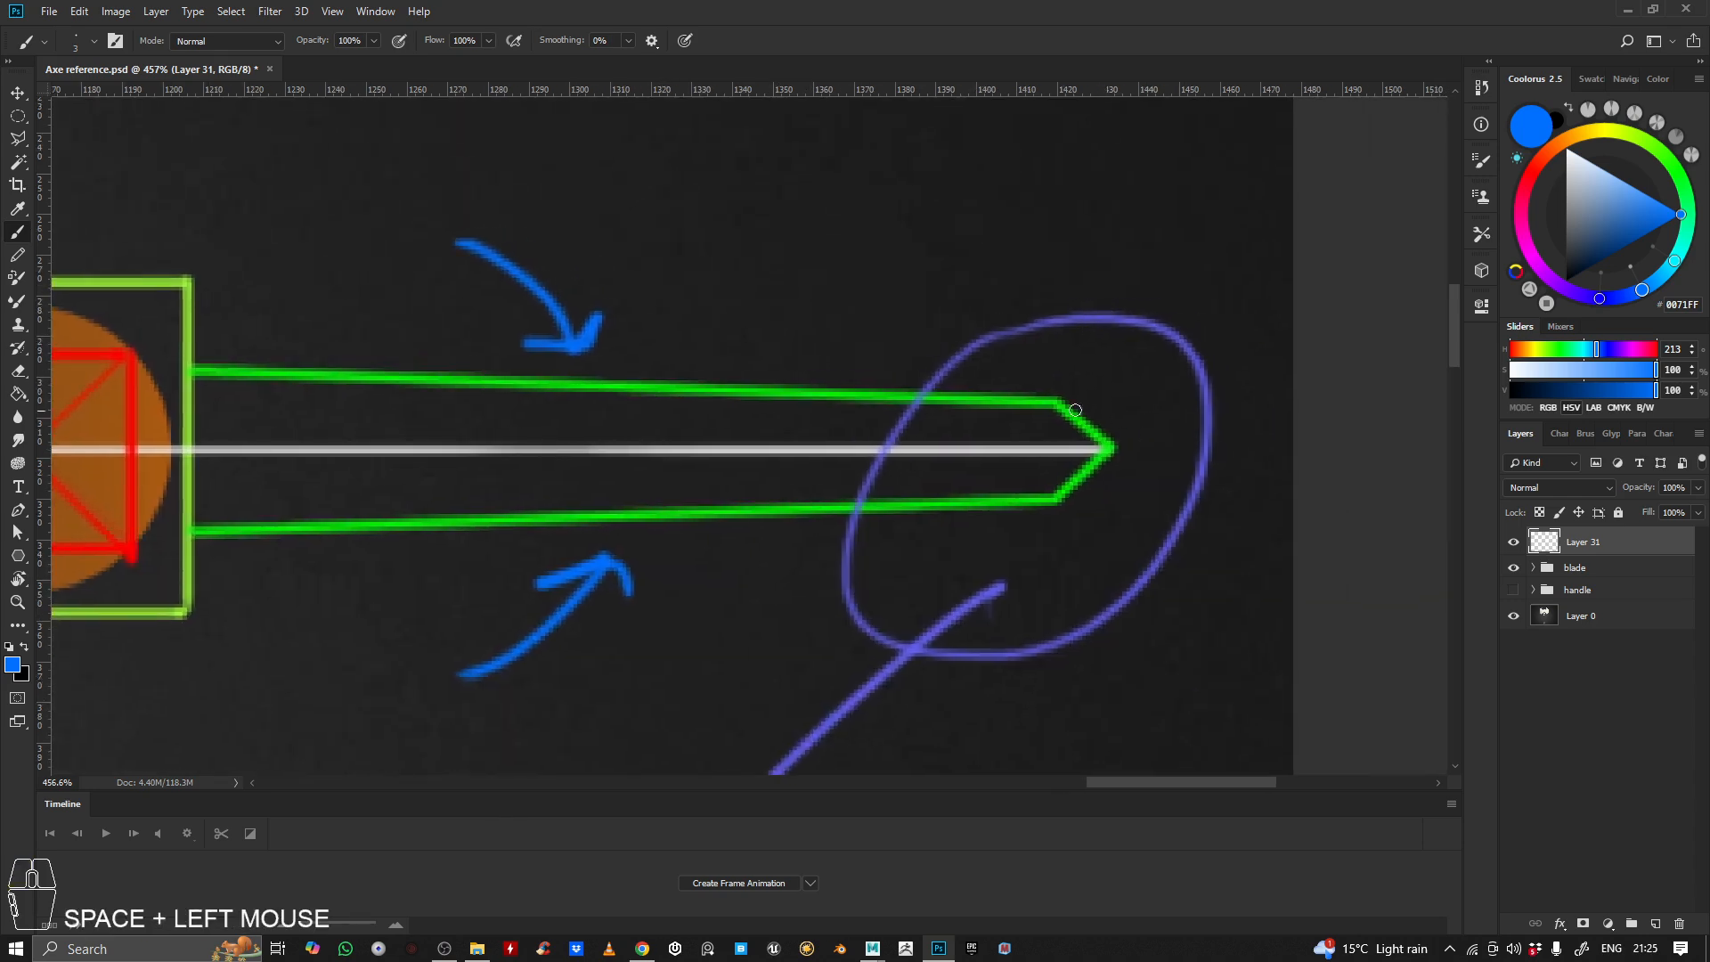
mouse_move(1007, 392)
left_mouse_down()
mouse_move(997, 570)
mouse_move(1149, 375)
left_mouse_up()
key("ctrl+z")
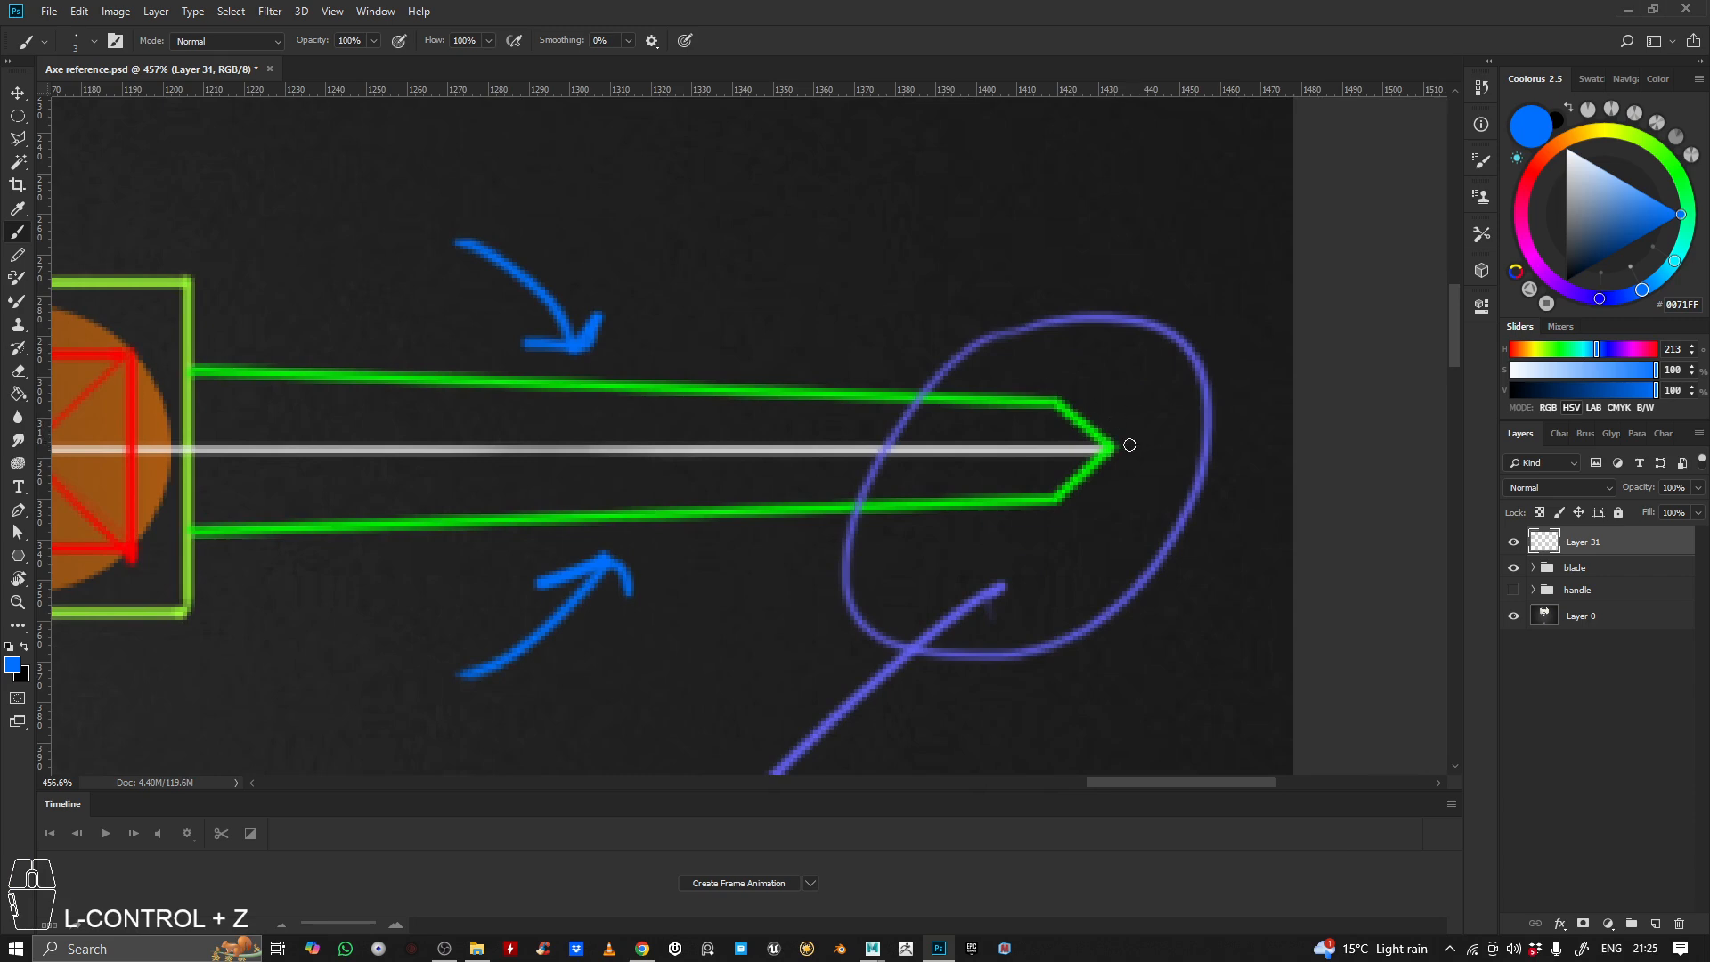
left_click_drag(1180, 443, 1148, 443)
key("z")
left_click_drag(1058, 349, 1082, 354)
key("ctrl+z")
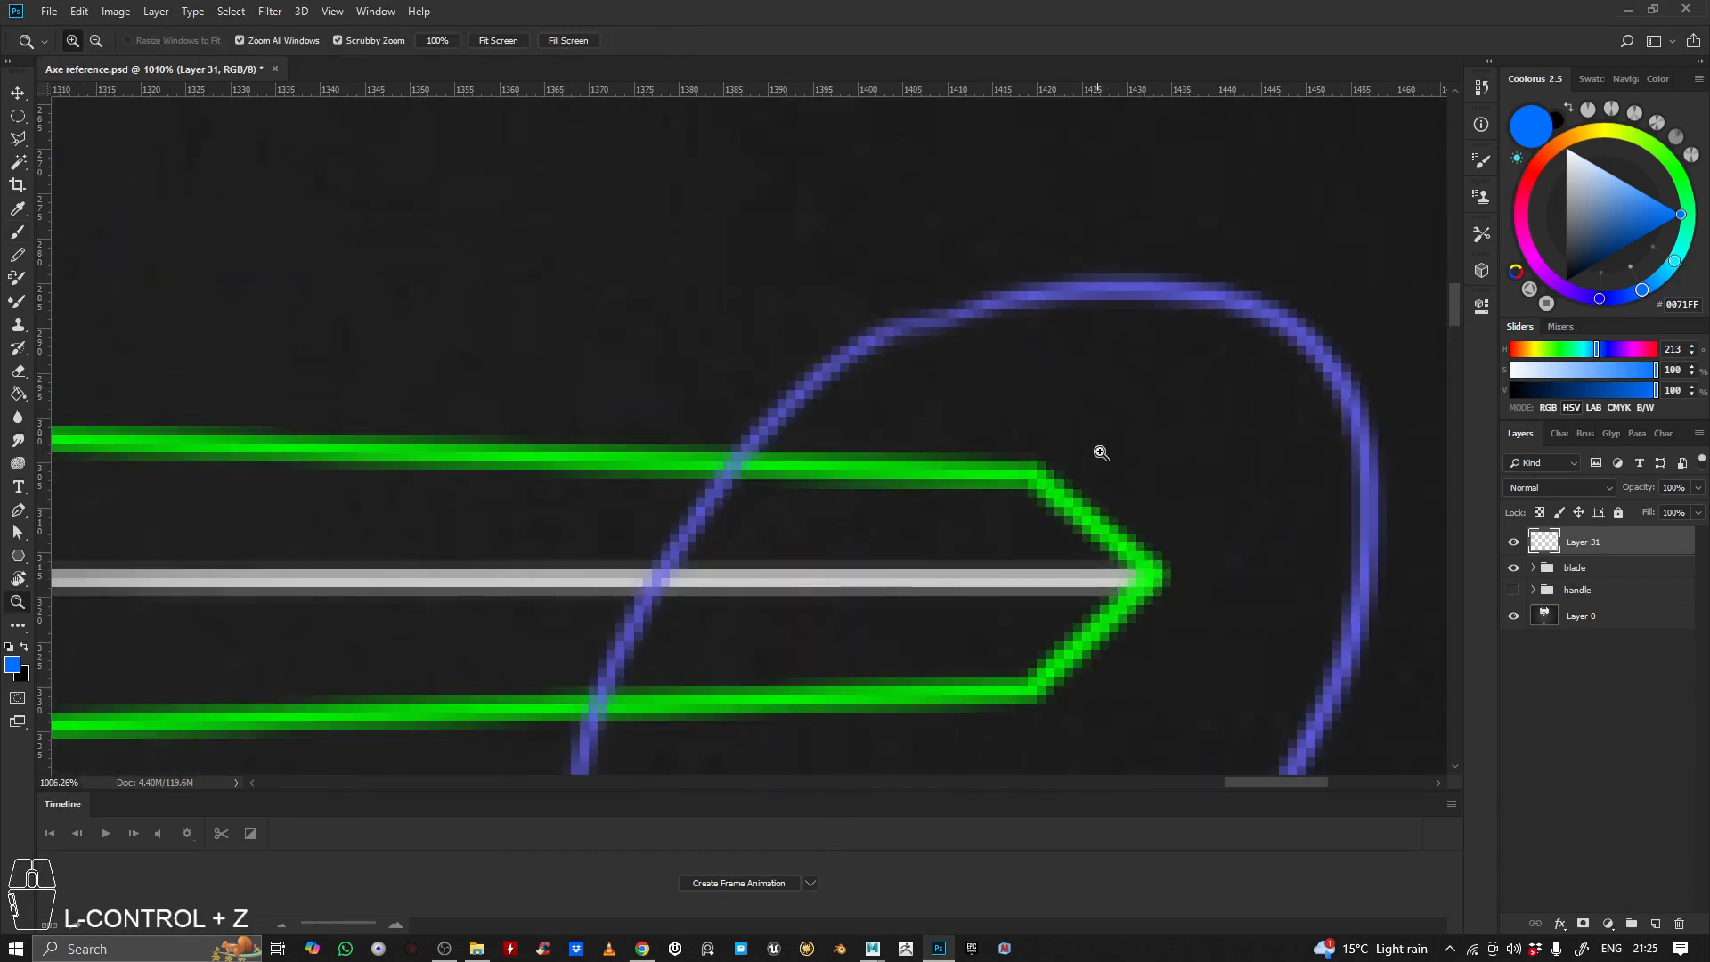
key("alt+space")
left_click(578, 276)
left_click_drag(973, 456, 883, 252)
left_click_drag(1119, 411, 1053, 407)
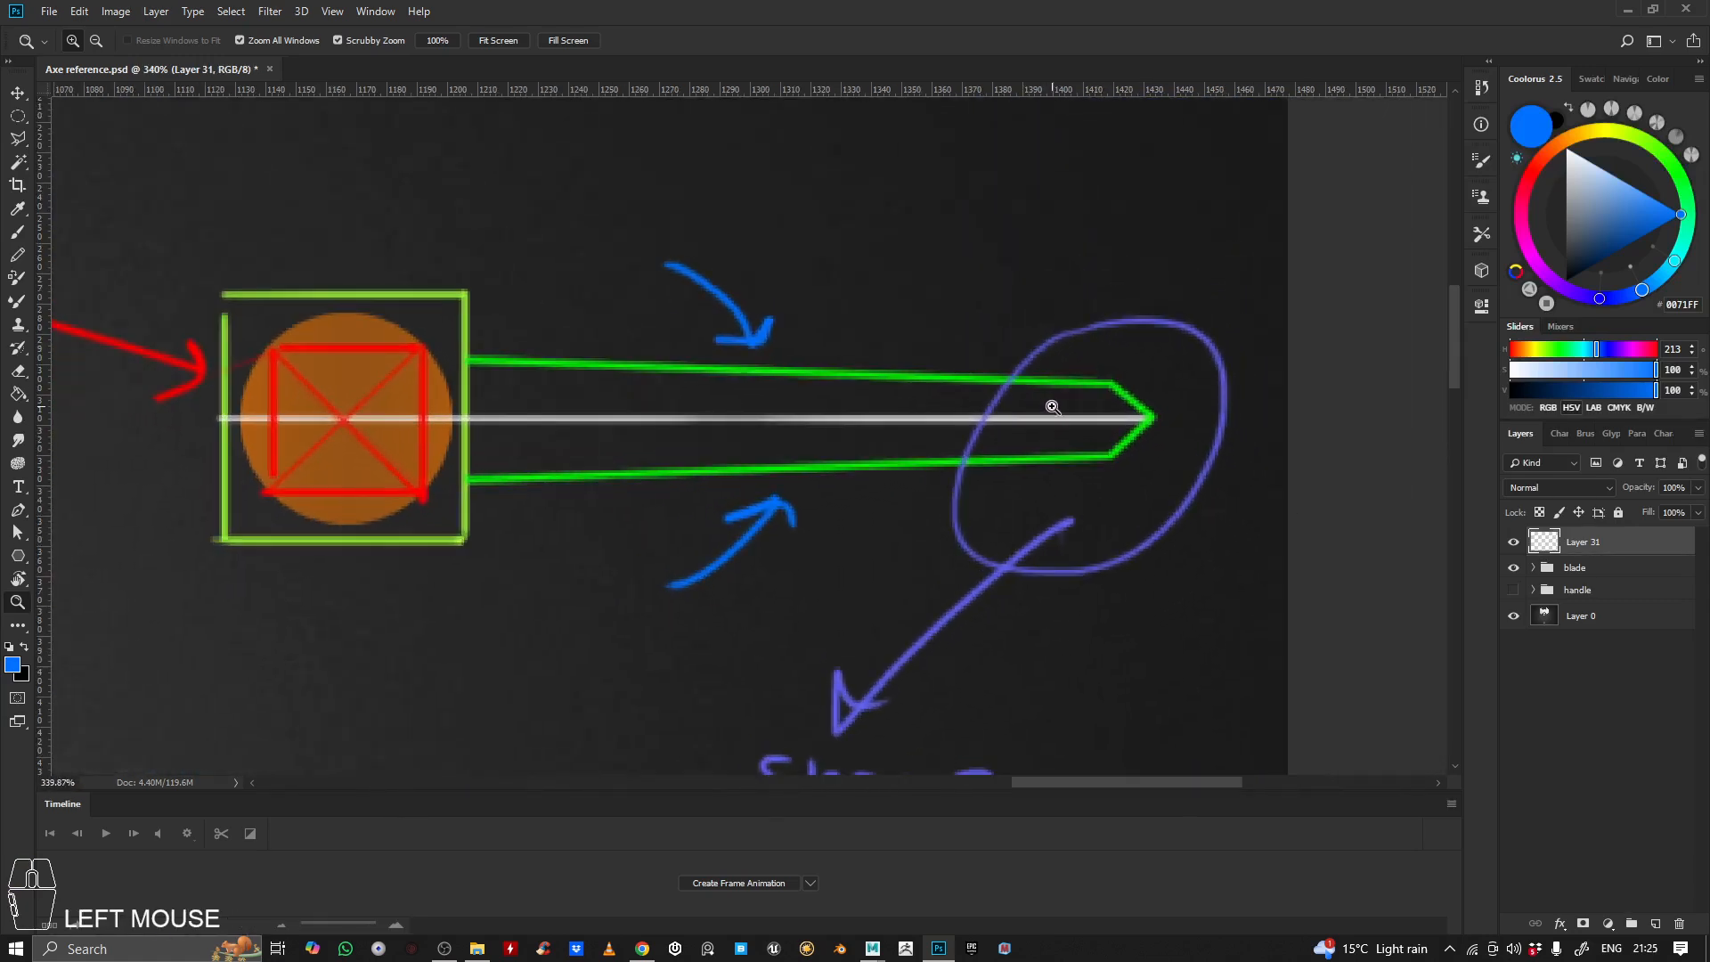
Switch to Maya and rotate the blade plane in the top view to about 3.147° around Y, angling its cutting edge inward
left_click(1631, 8)
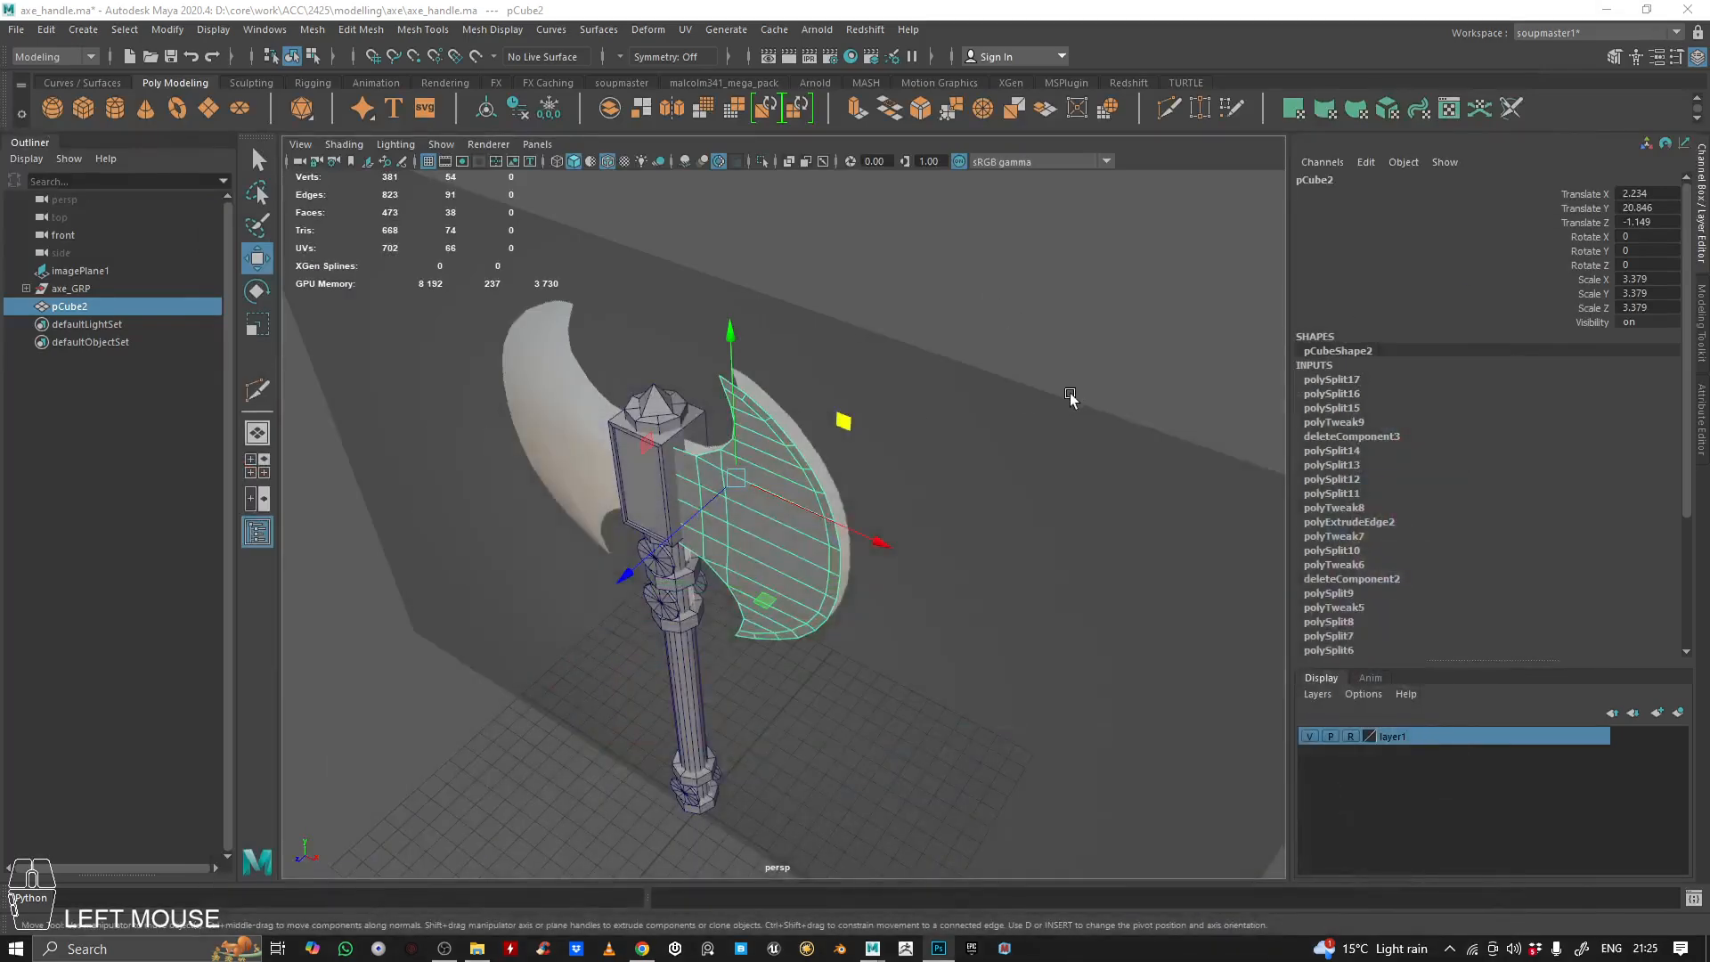
left_click_drag(771, 506, 720, 538, "alt")
right_click_drag(719, 538, 869, 419, "alt")
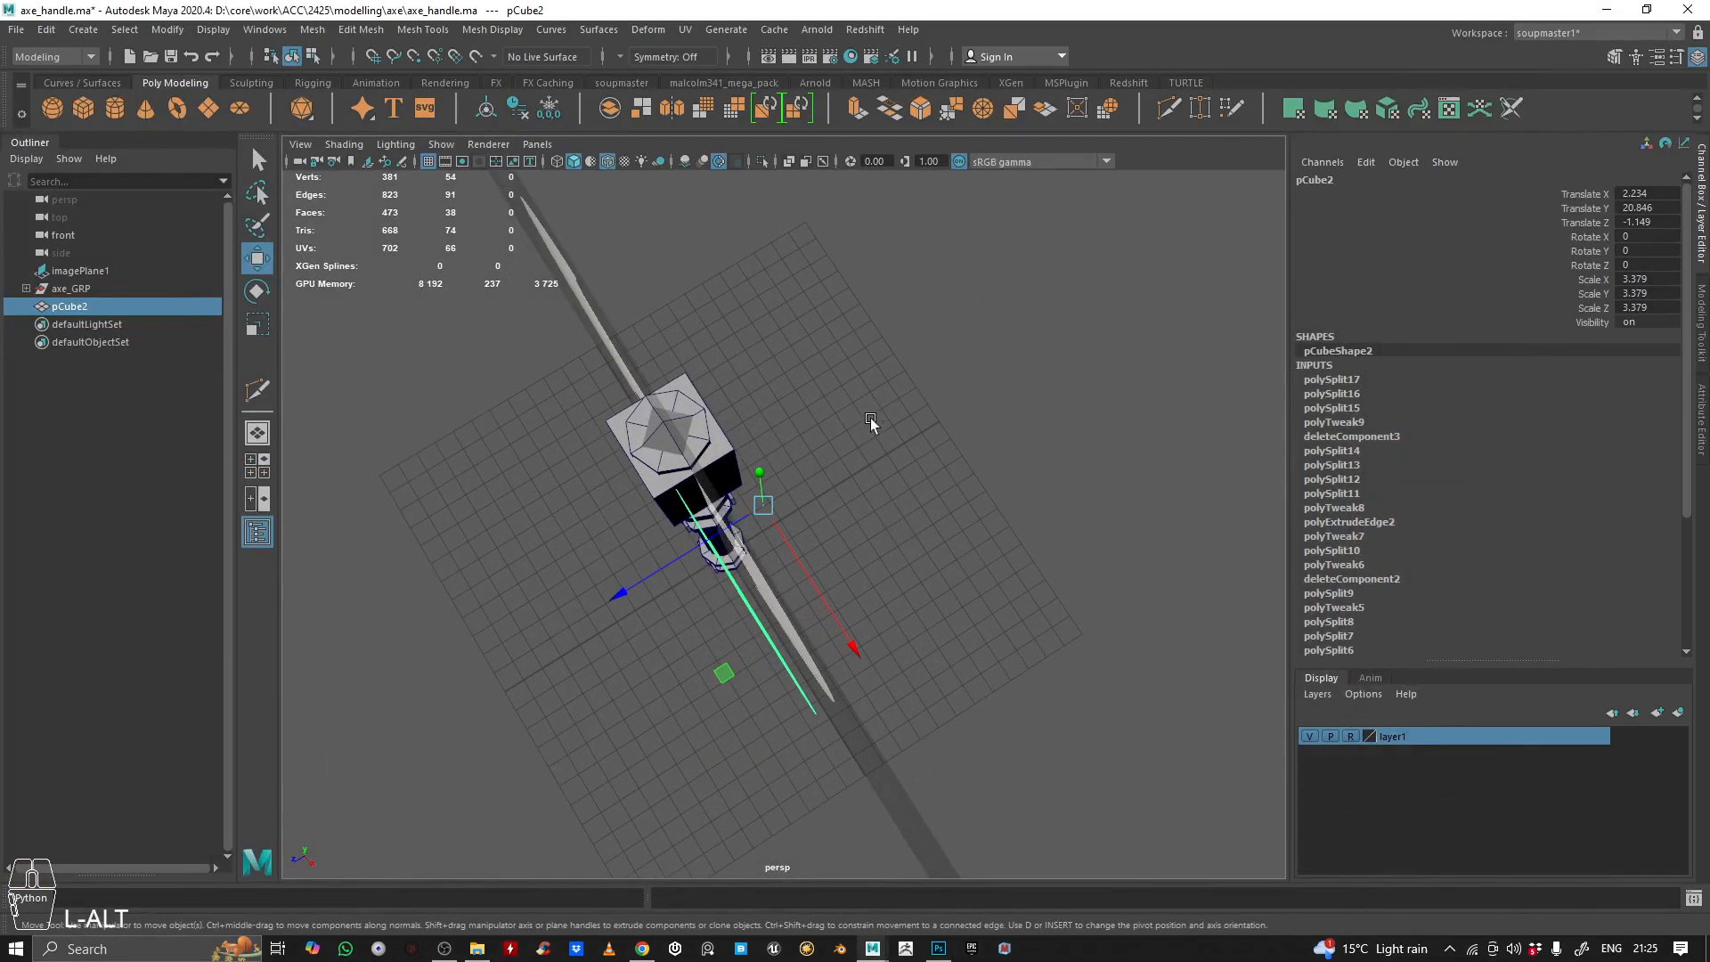
key("space")
key("space")
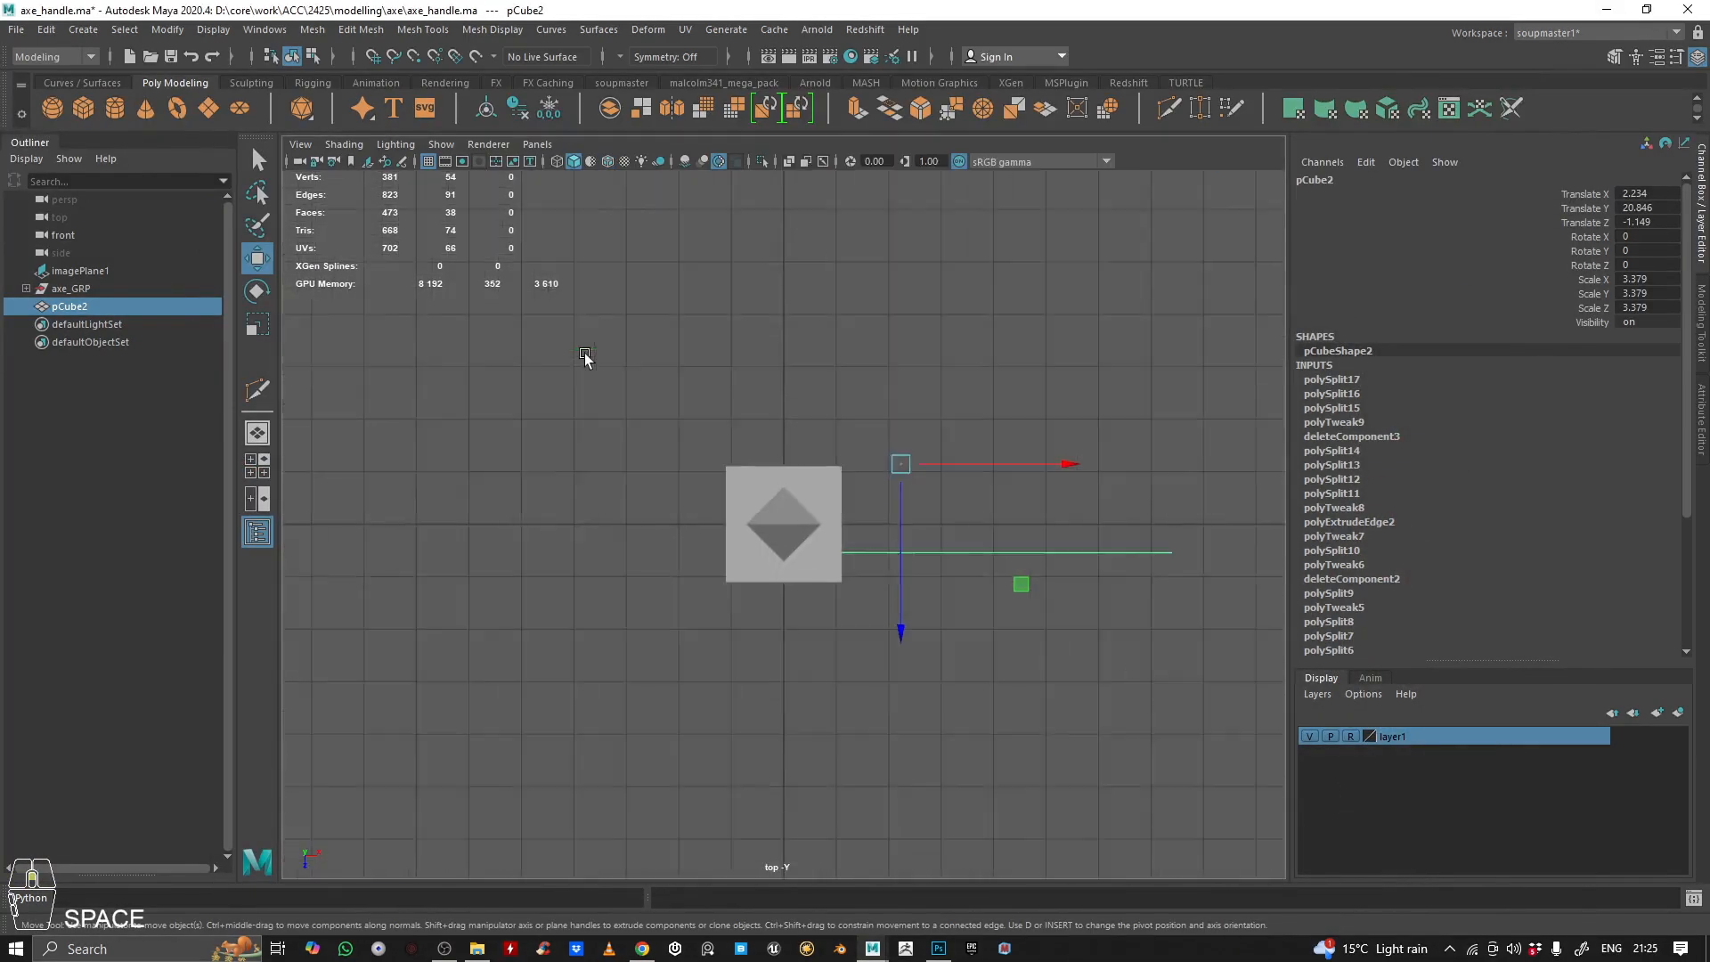
right_click_drag(967, 757, 1005, 744, "alt")
middle_click_drag(1004, 743, 960, 772, "alt")
right_click_drag(910, 855, 959, 700, "alt")
middle_click_drag(671, 657, 551, 657, "alt")
middle_click_drag(810, 648, 649, 619, "alt")
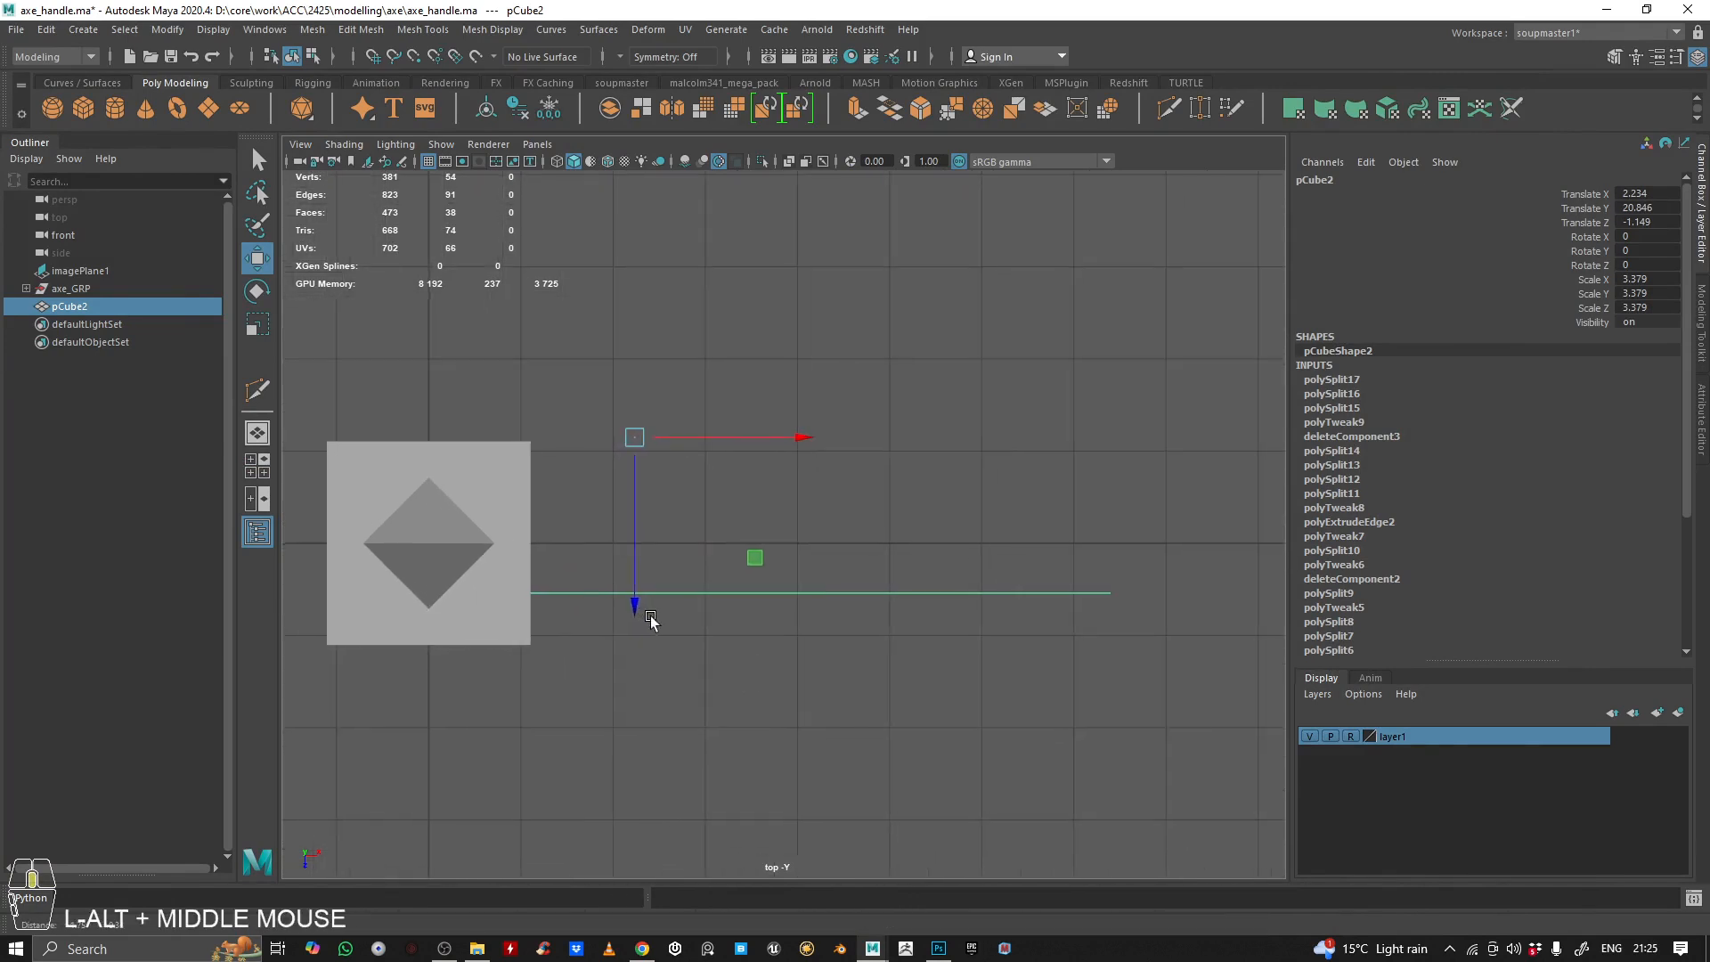
key("e")
middle_click_drag(772, 597, 749, 528, "alt")
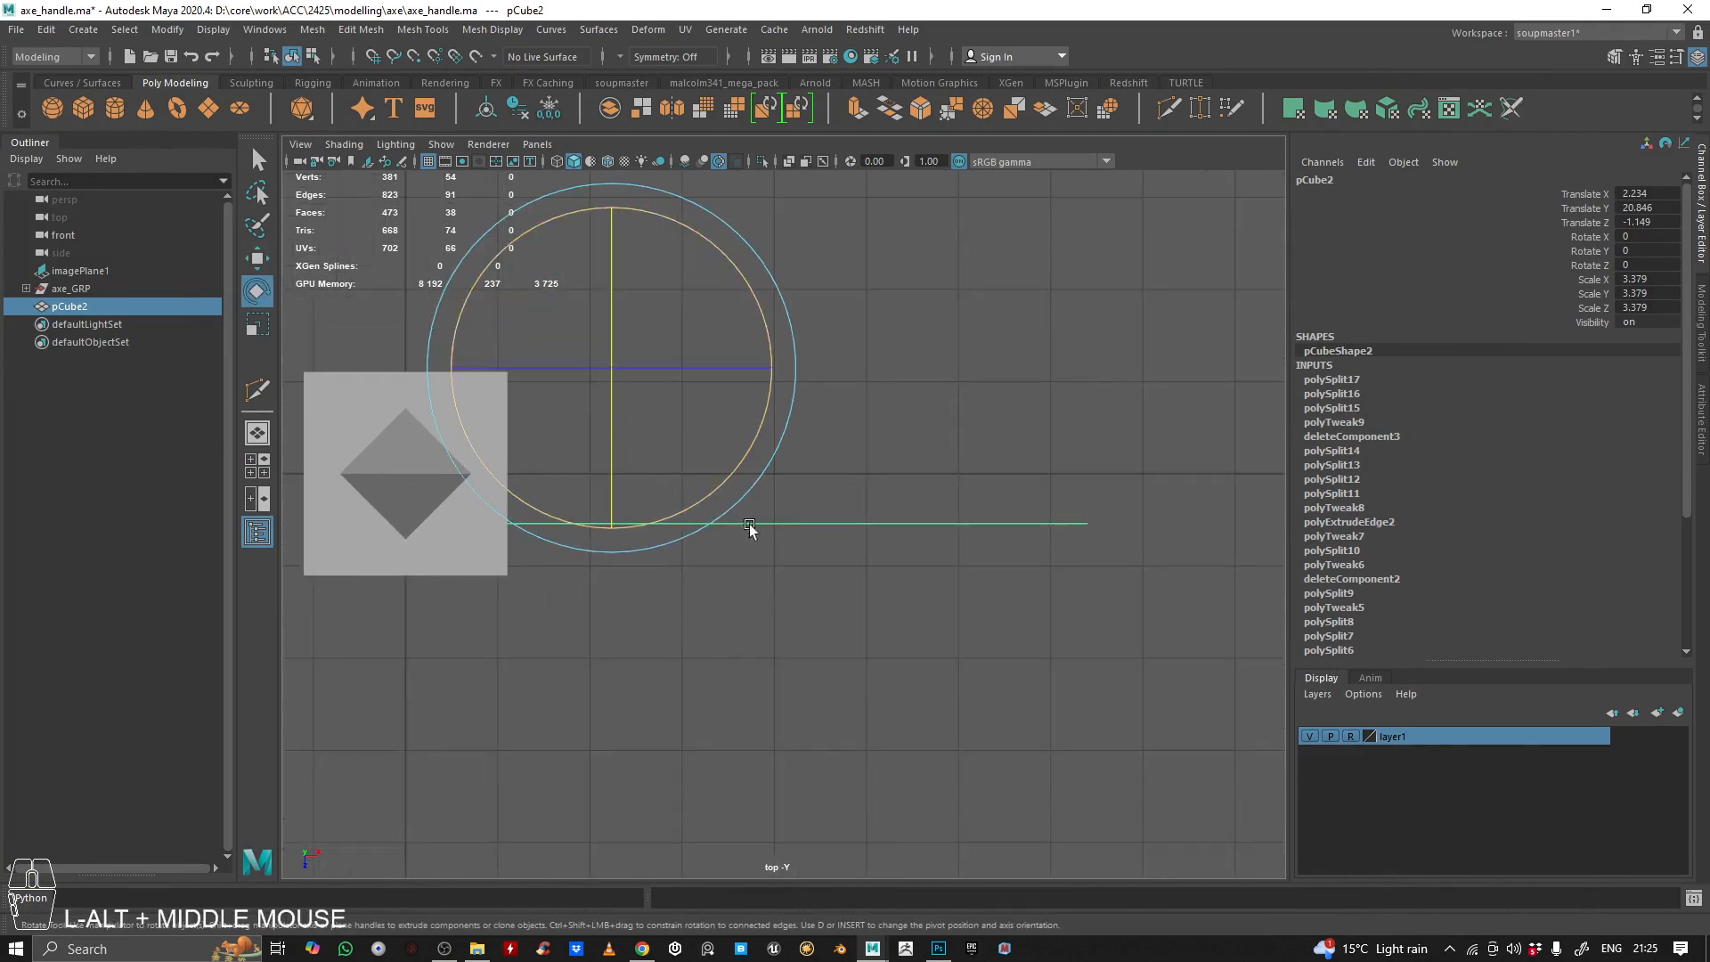
left_click_drag(709, 494, 717, 487)
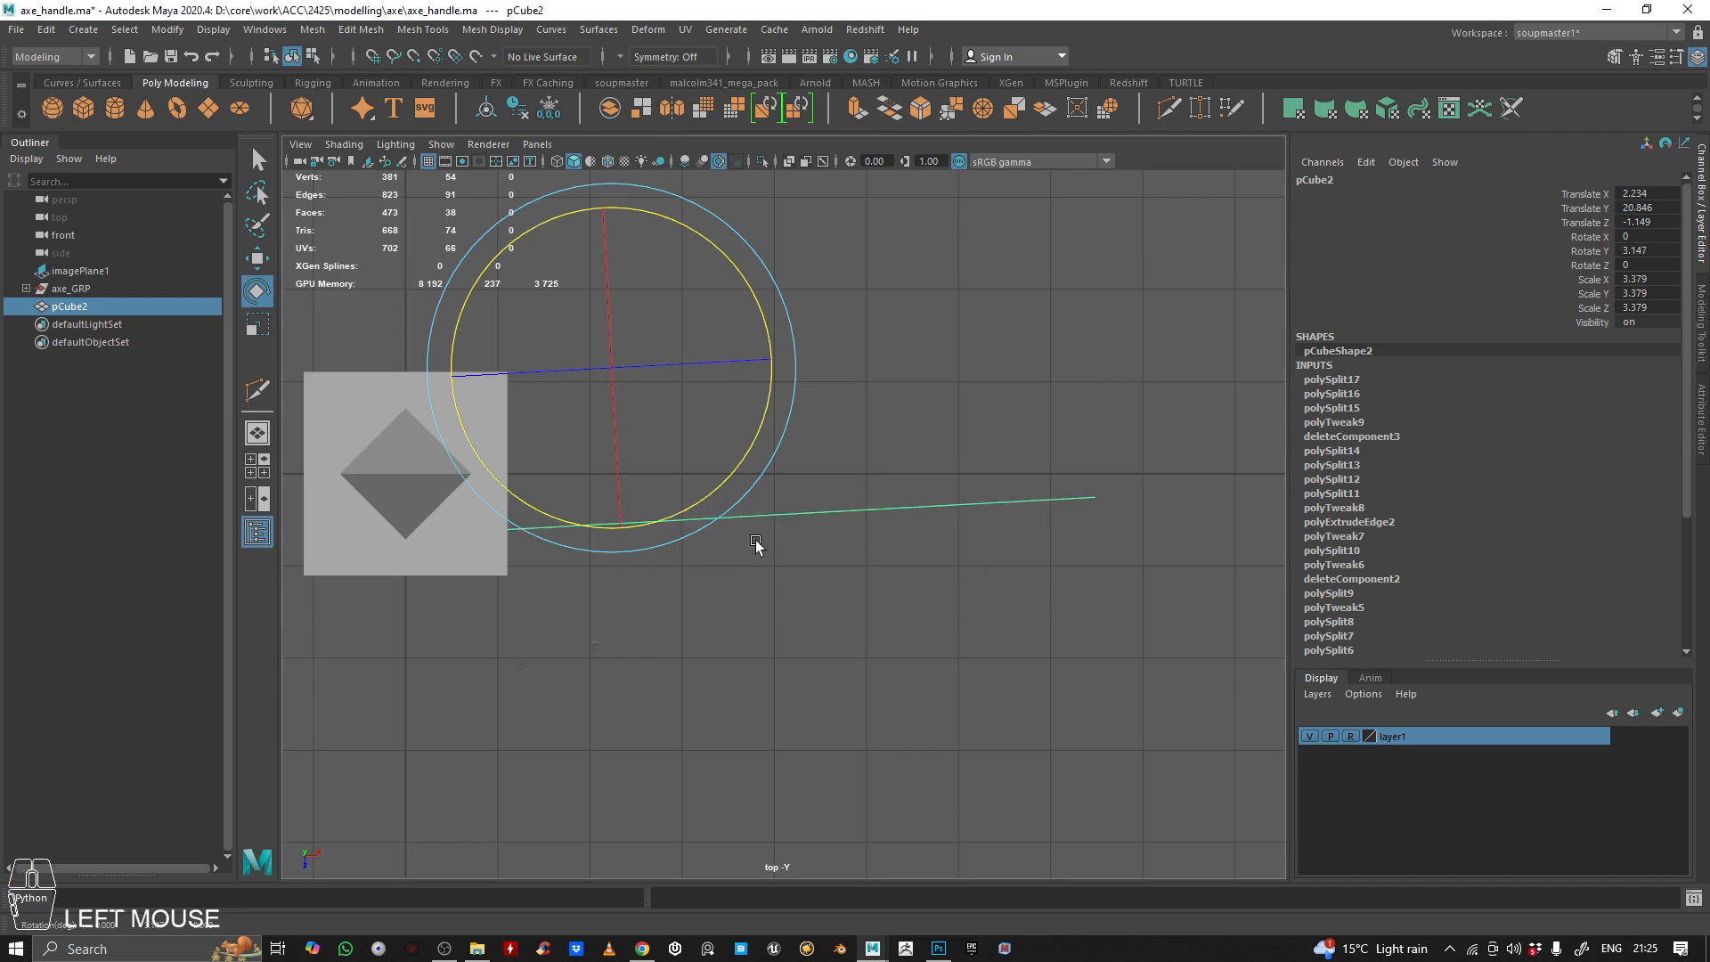
Inspect the angled blade against the axe head and reference image from several perspective angles
key("space")
key("space")
left_click_drag(890, 401, 763, 397, "alt")
middle_click_drag(763, 397, 952, 496, "alt")
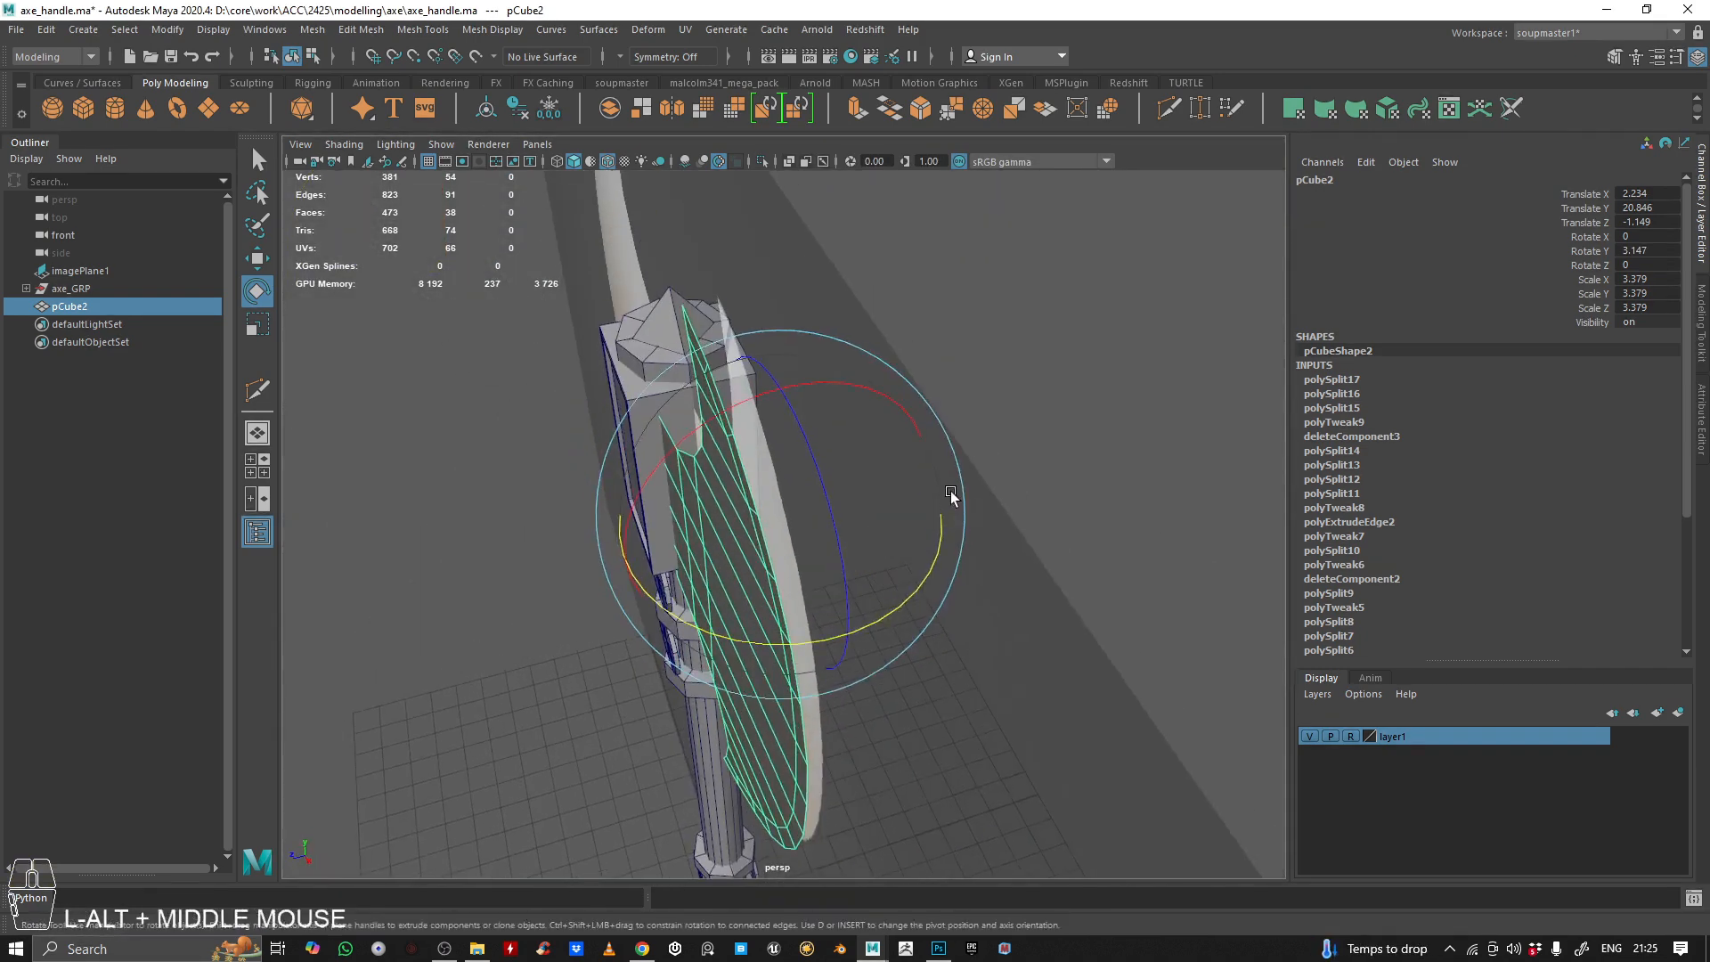
left_click_drag(951, 496, 891, 419, "alt")
left_click_drag(962, 427, 916, 554, "alt")
right_click_drag(917, 553, 944, 580, "alt")
left_click_drag(944, 581, 798, 390, "alt")
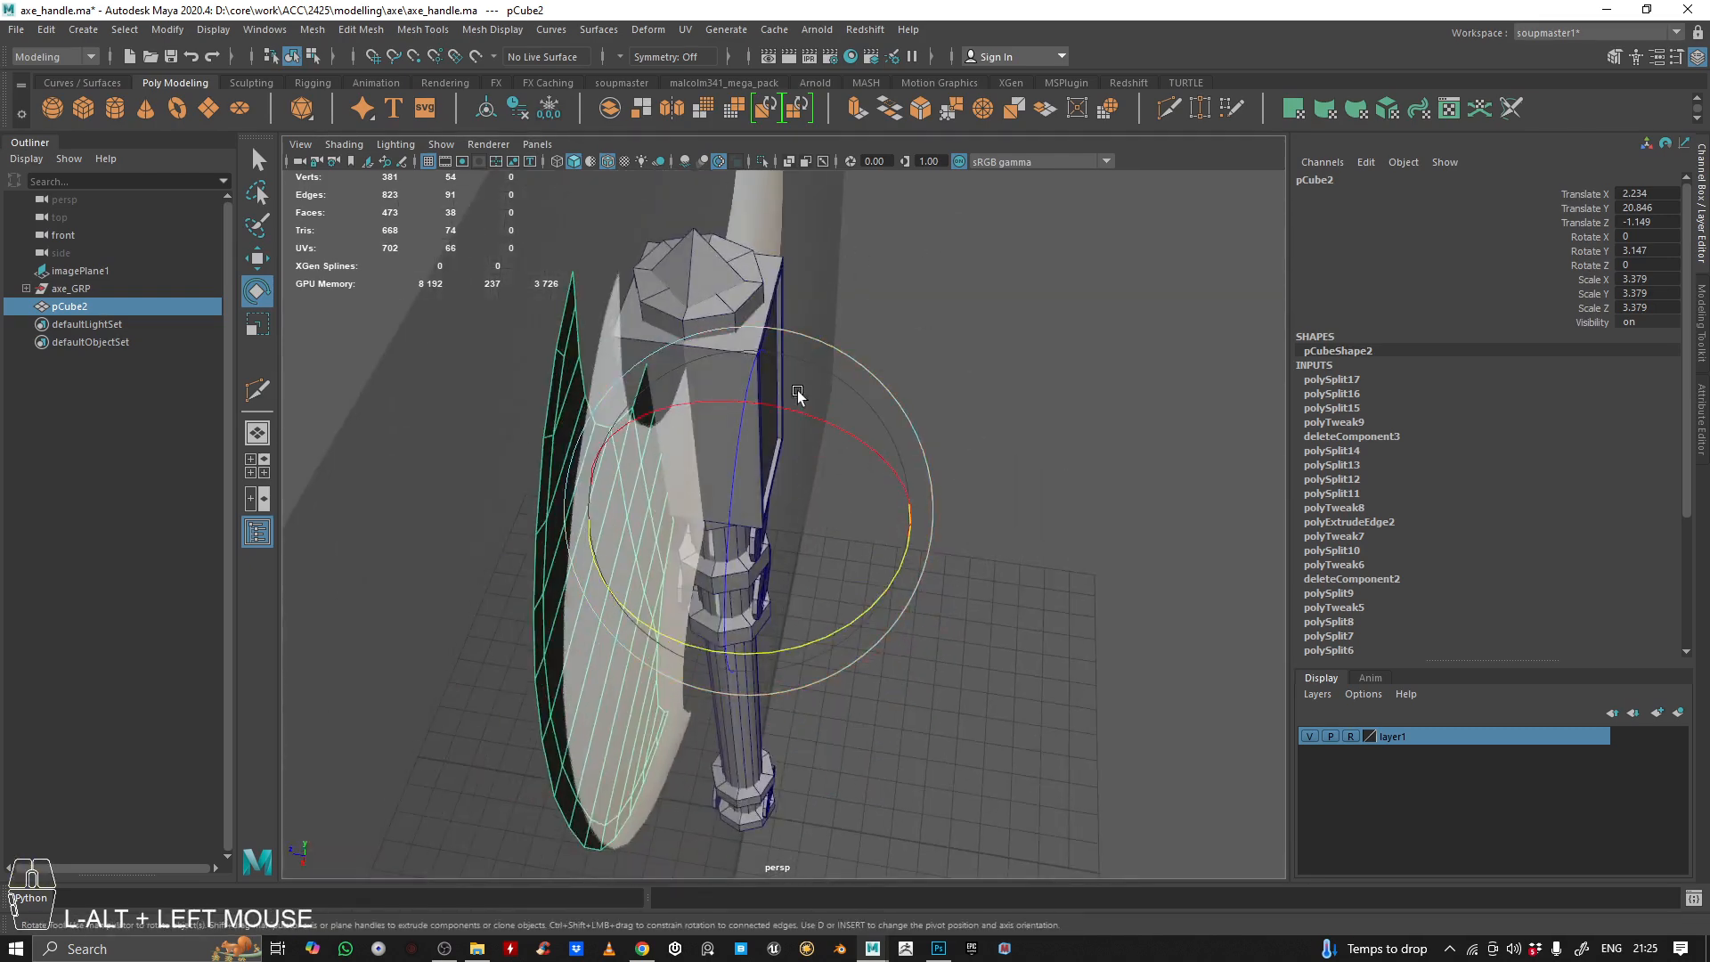
right_click_drag(798, 390, 887, 490, "alt")
left_click_drag(887, 490, 581, 494, "alt")
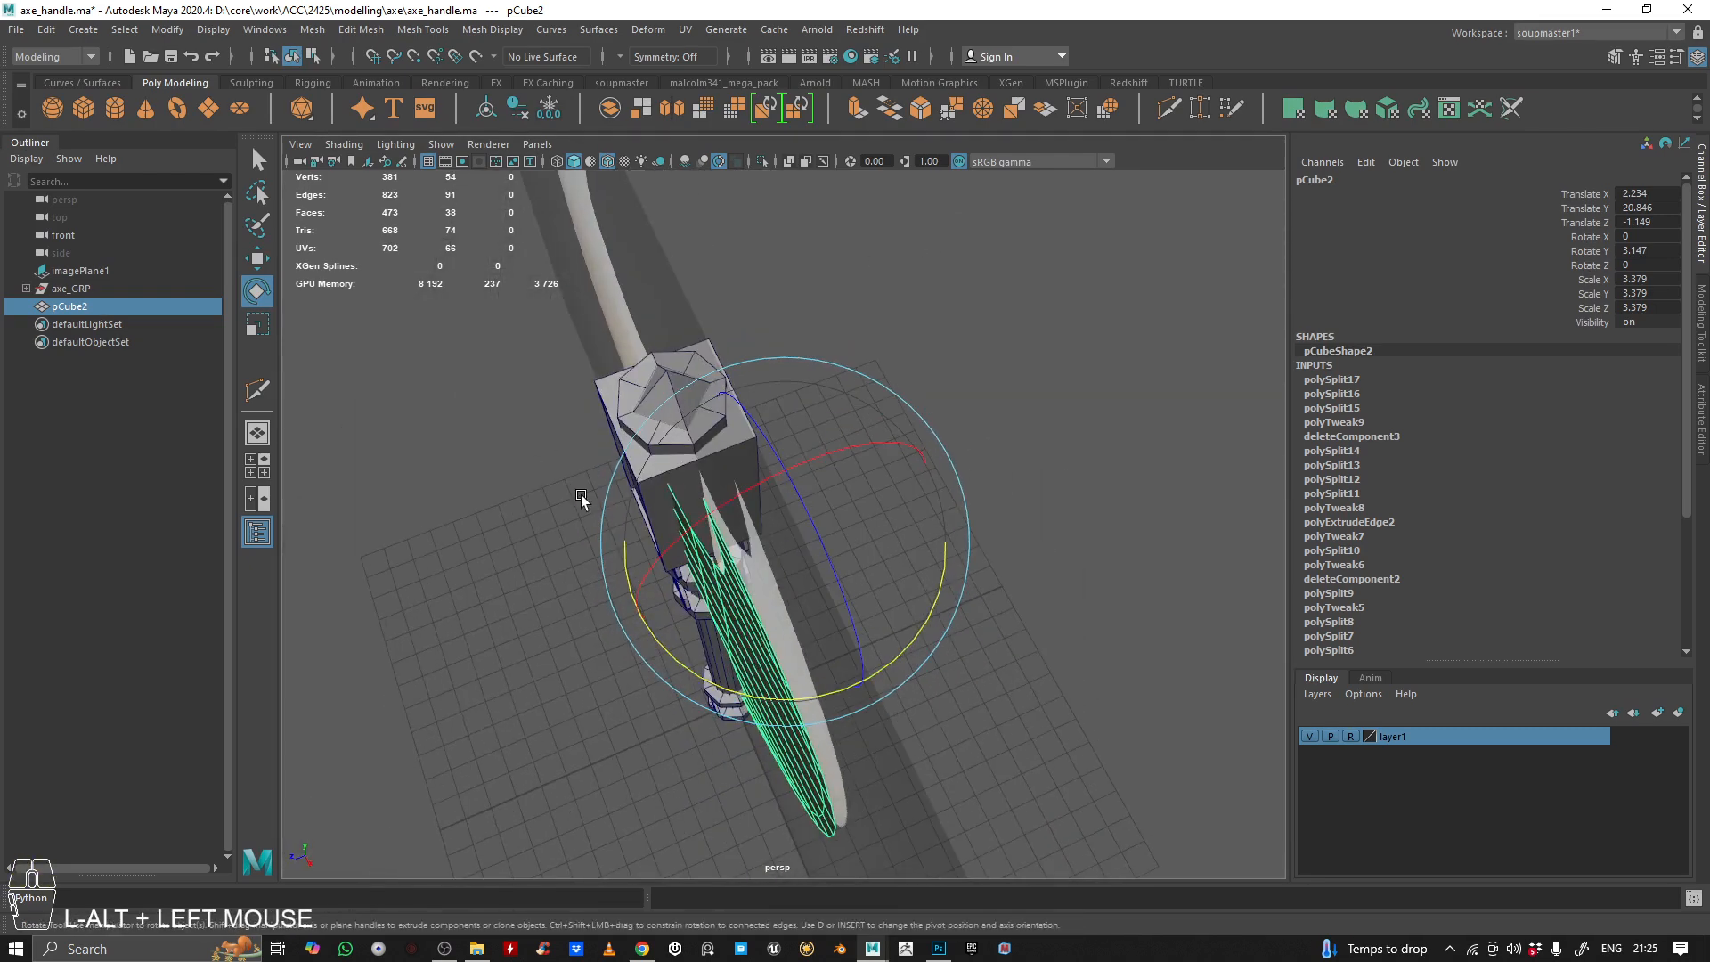
Mirror the blade as a copy across the world Z axis, combined with the original and without merging borders
double_click(664, 105)
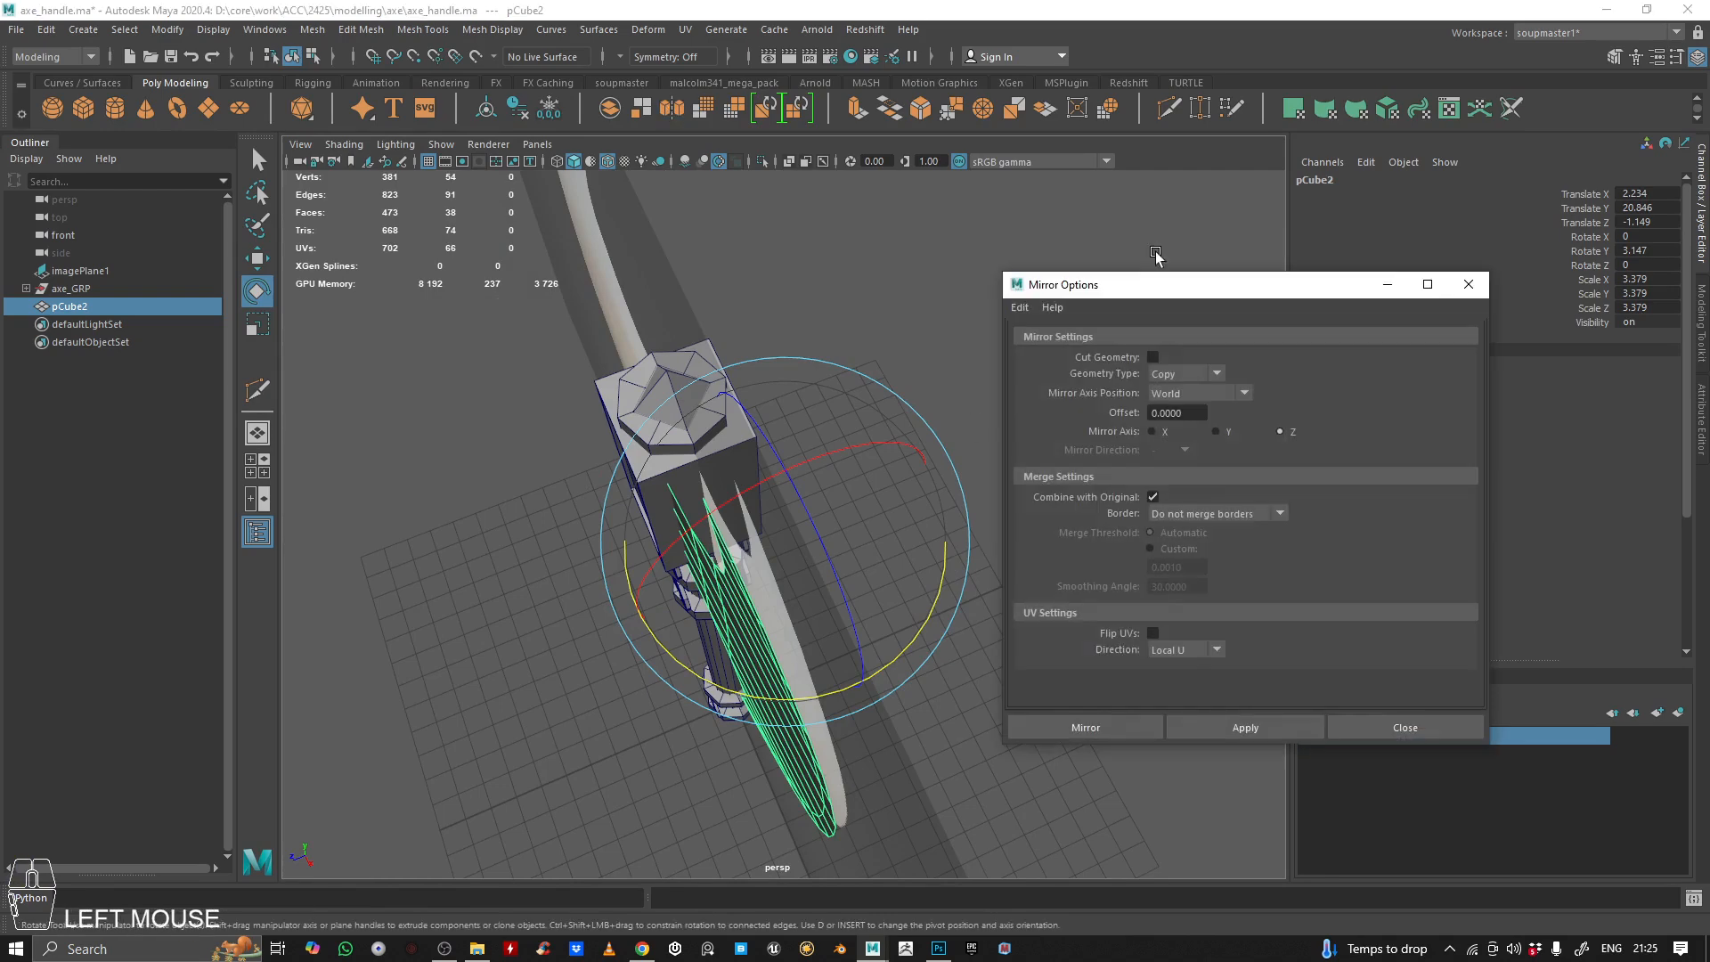
left_click_drag(624, 418, 1313, 398, "alt")
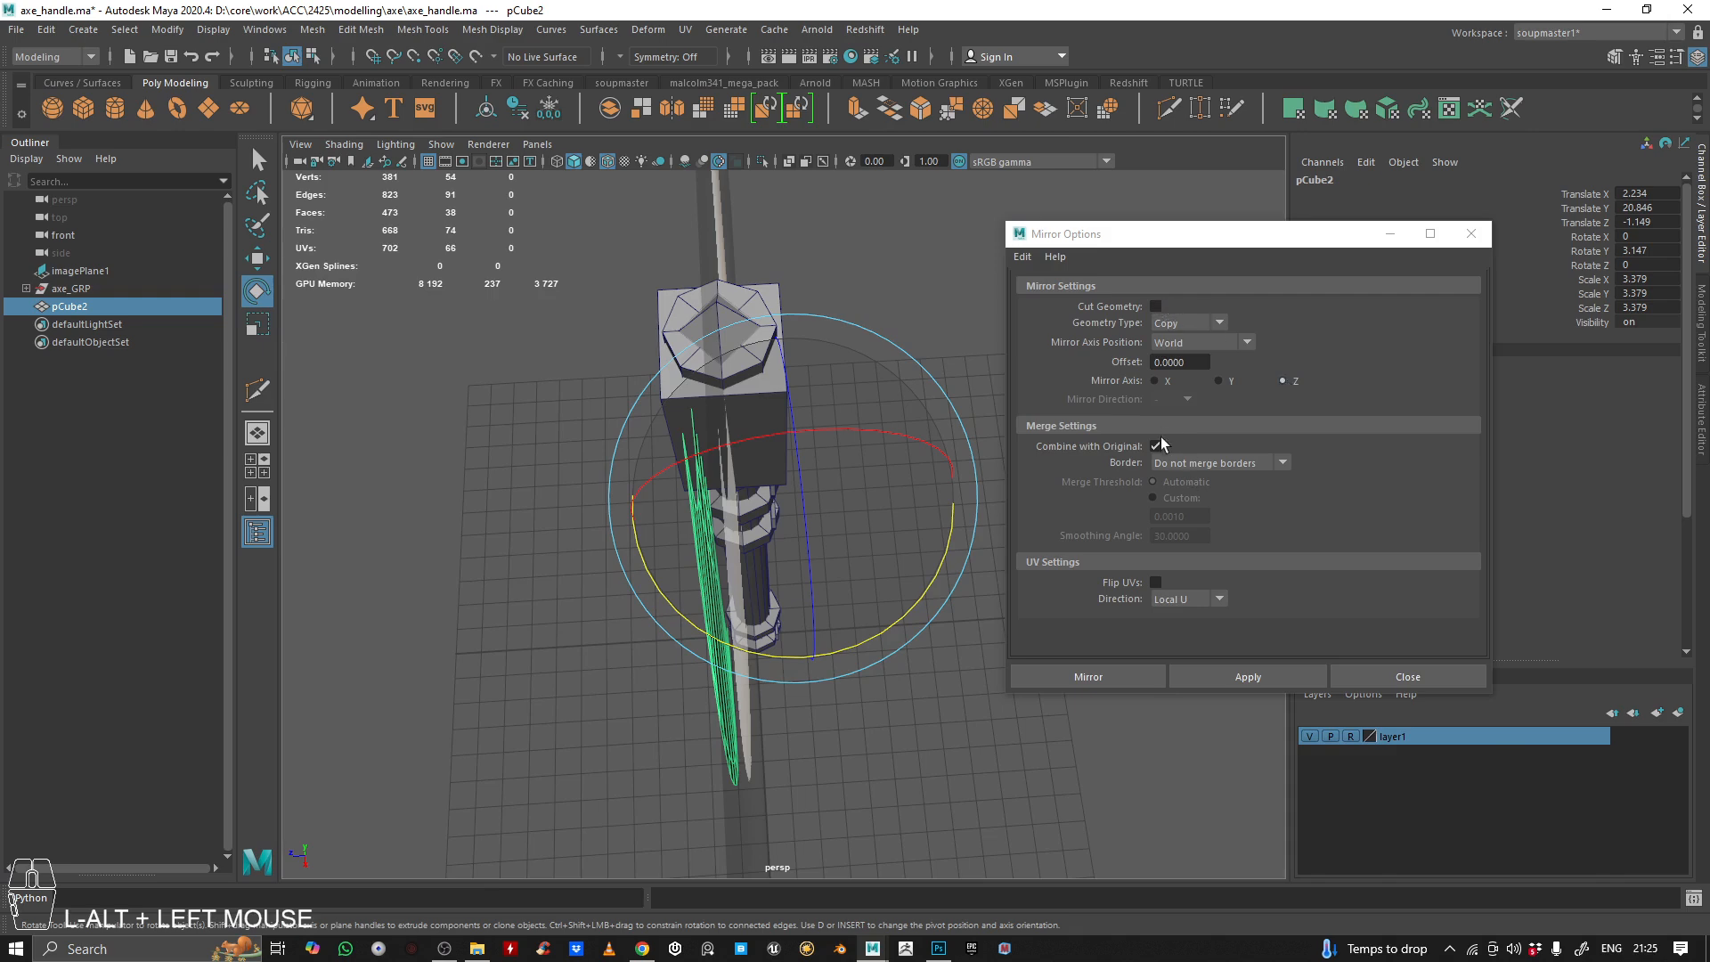
left_click(1295, 679)
Examine the spacing and taper between the two mirrored blade sides, and dismiss the mirror settings
left_click_drag(803, 596, 870, 462, "alt")
middle_click_drag(870, 462, 819, 569, "alt")
mouse_move(820, 568)
left_mouse_down("alt")
mouse_move(870, 596)
mouse_move(805, 499)
mouse_move(885, 523)
mouse_move(851, 561)
mouse_move(839, 545)
left_mouse_up("alt")
middle_click_drag(839, 545, 819, 383, "alt")
left_click_drag(819, 382, 748, 550, "alt")
right_click_drag(748, 550, 913, 549, "alt")
middle_click_drag(913, 549, 853, 437, "alt")
mouse_move(854, 437)
left_mouse_down("alt")
mouse_move(905, 424)
mouse_move(828, 454)
left_mouse_up("alt")
right_click_drag(828, 455, 784, 480, "alt")
left_click_drag(784, 481, 727, 506, "alt")
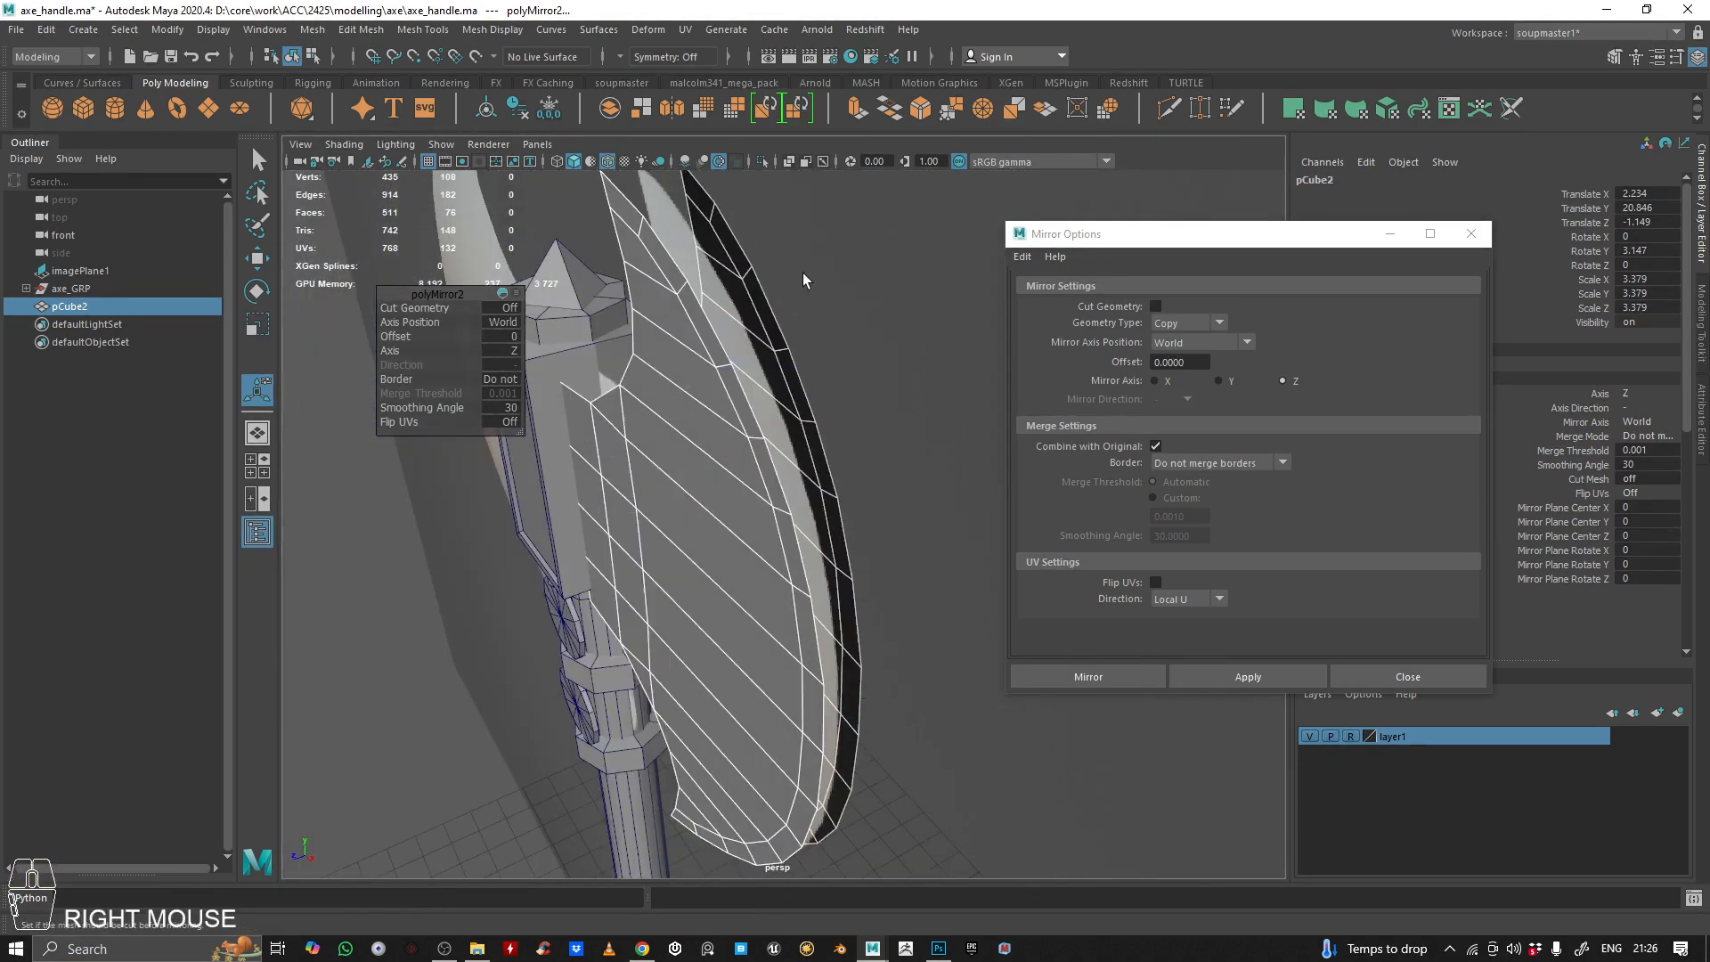
left_click(741, 346)
left_click_drag(741, 346, 657, 431, "alt")
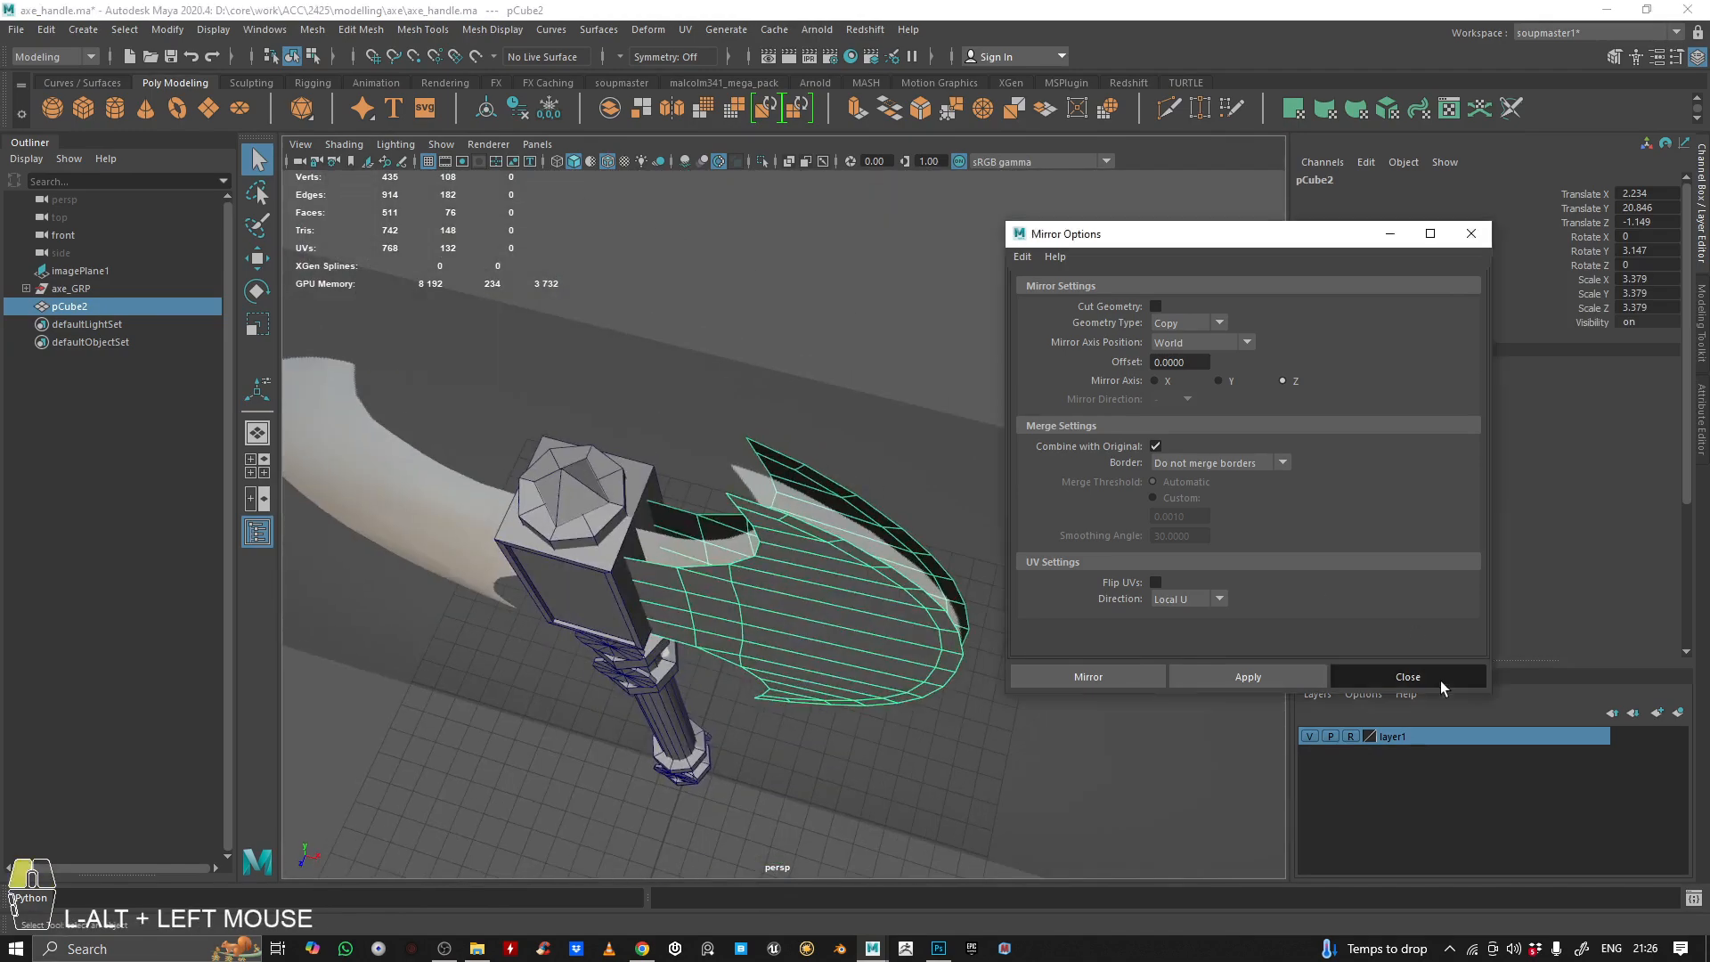
left_click(1408, 677)
Hide layer1, try joining the two blade sides' upper tip vertices with Target Weld, and undo the merge
left_click_drag(801, 535, 659, 434, "alt")
left_click(1199, 109)
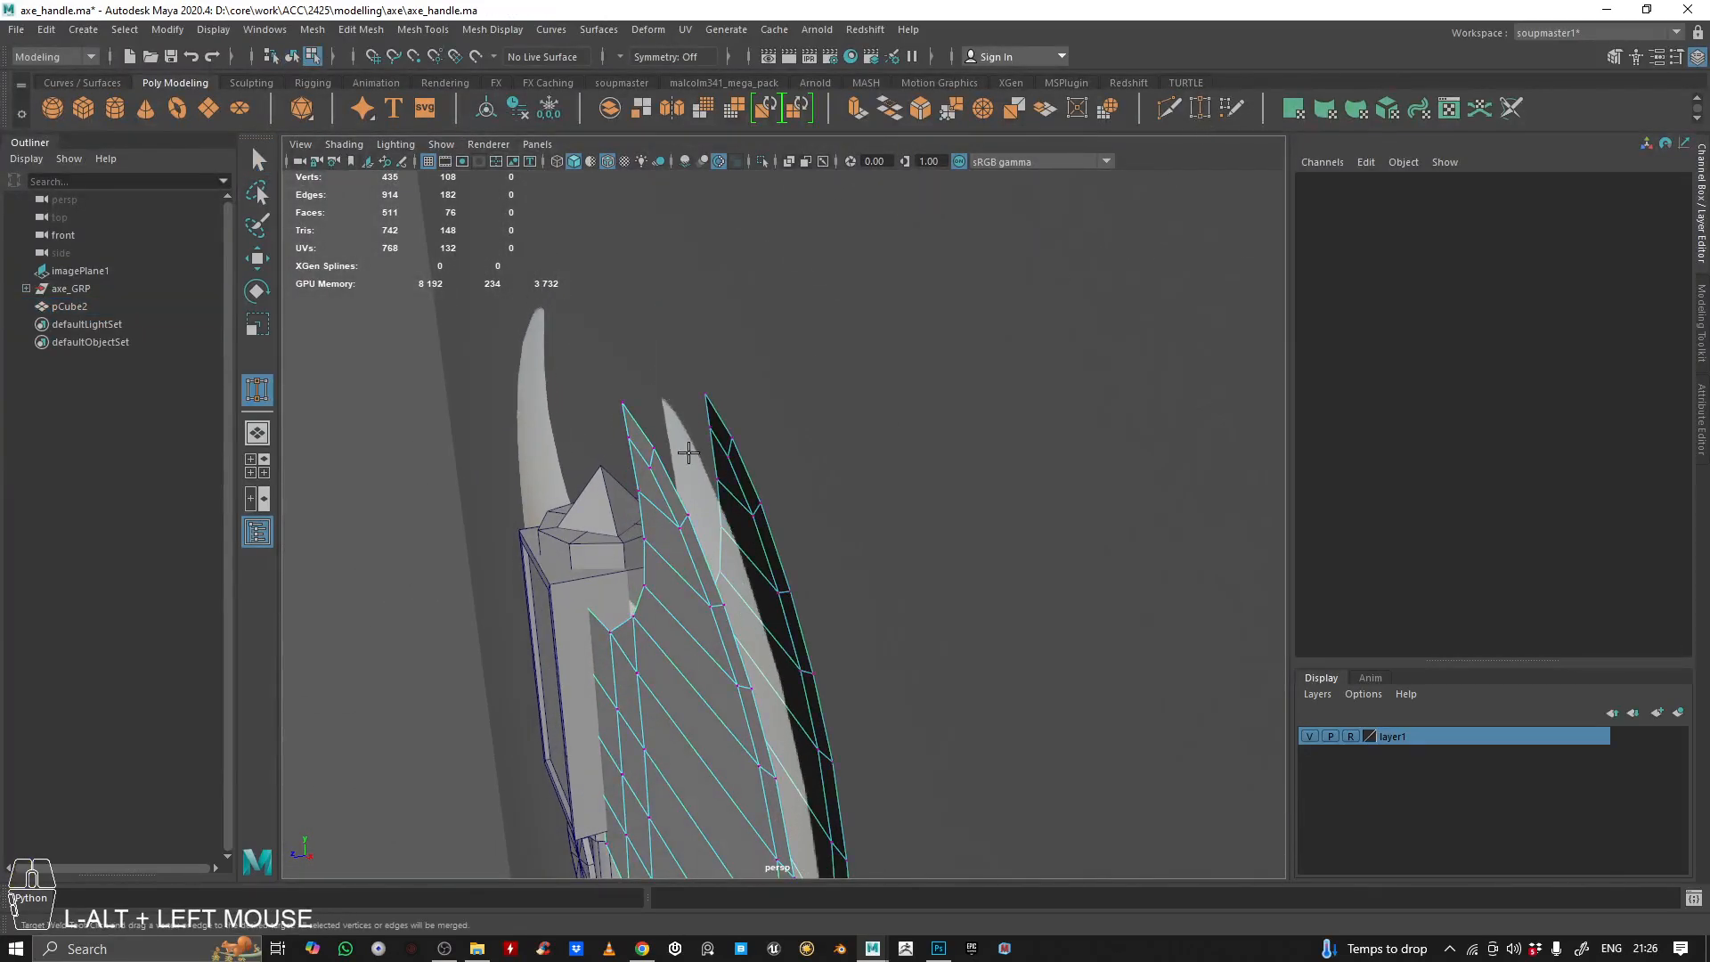
right_click_drag(657, 456, 696, 370)
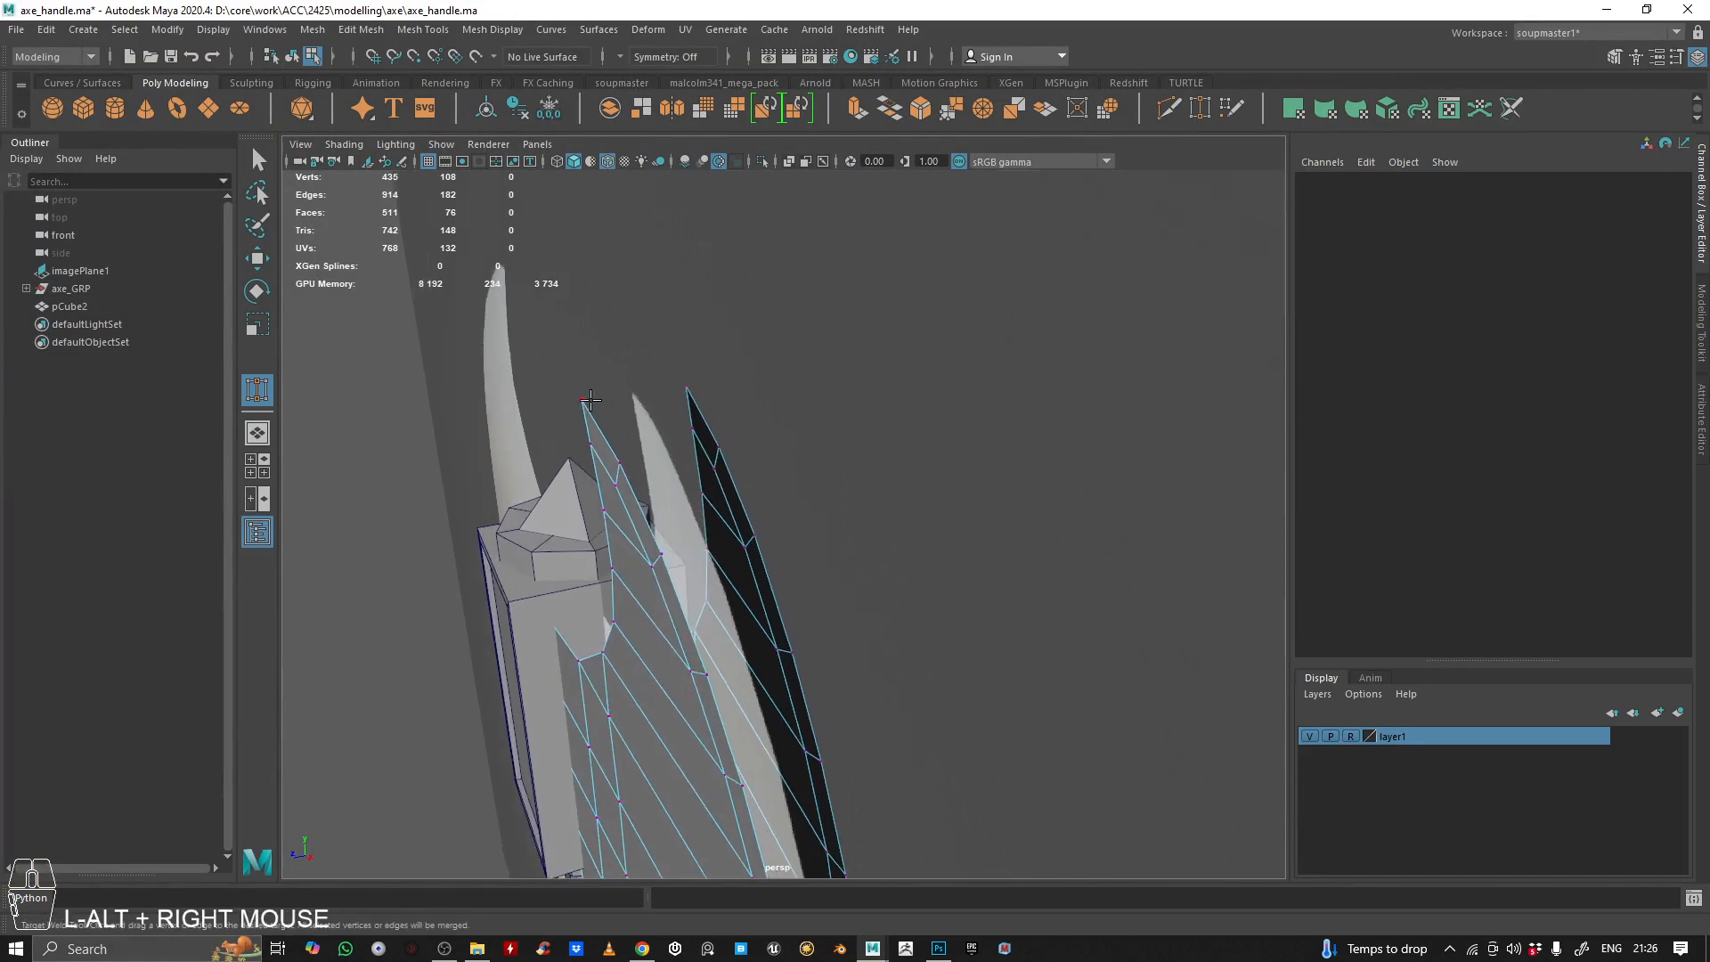
left_click(1231, 100)
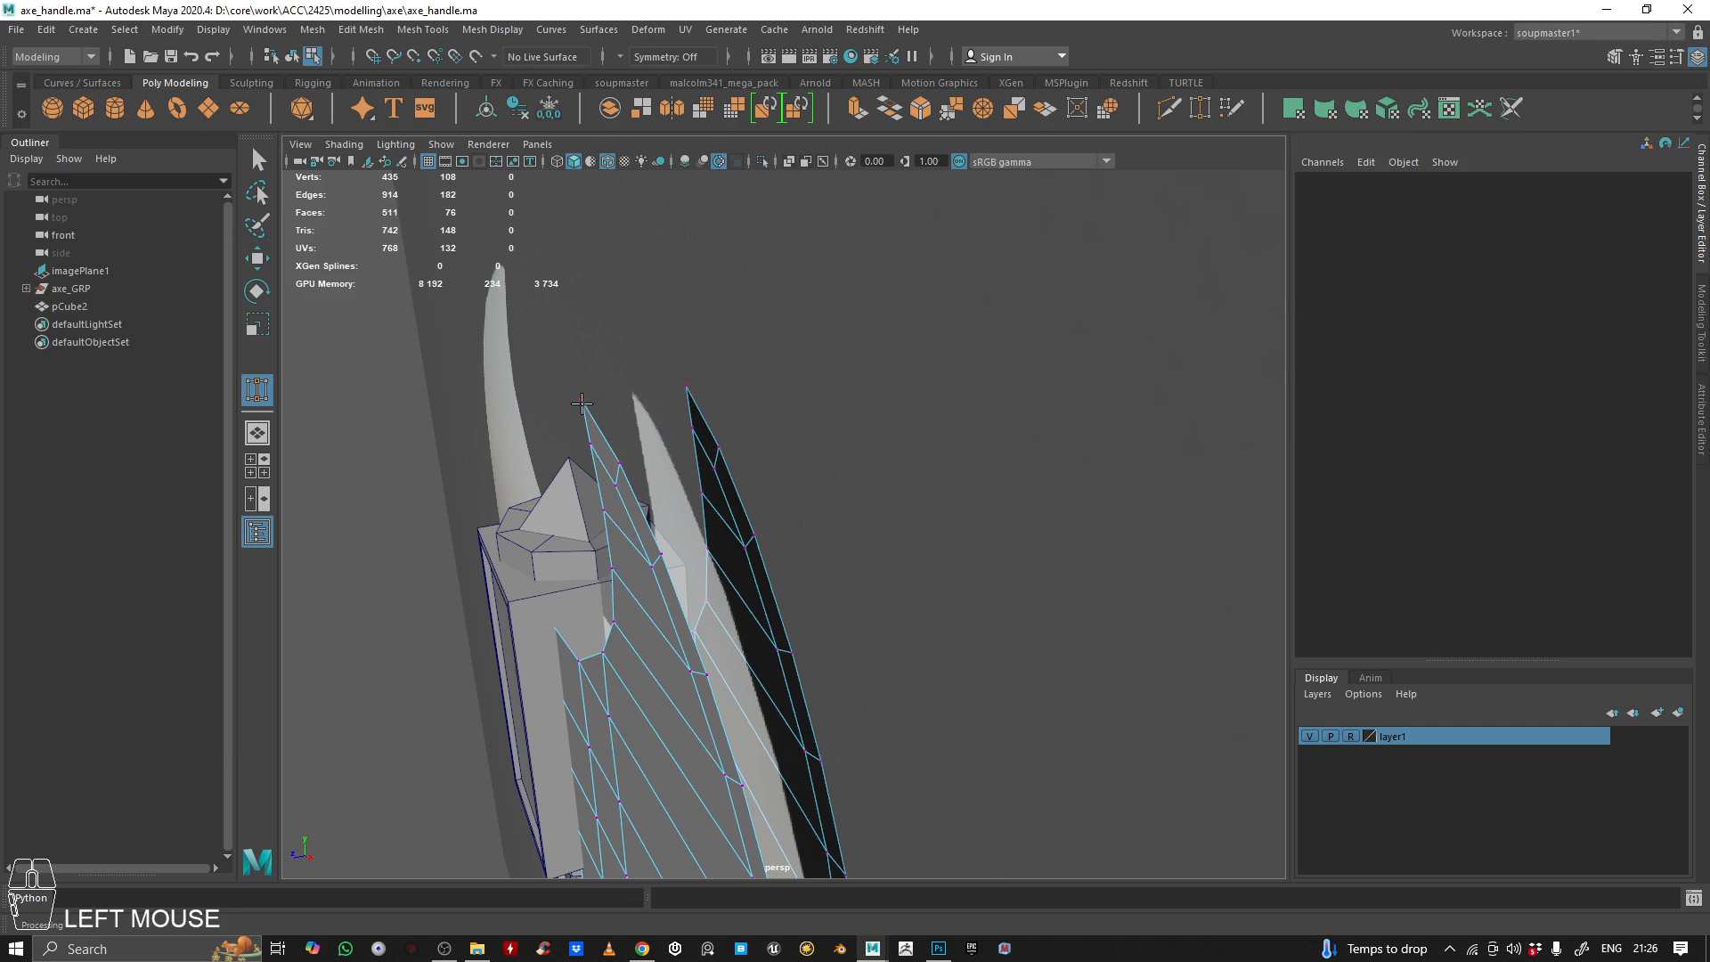
left_click_drag(744, 416, 703, 438, "alt")
left_click(1306, 735)
left_click_drag(837, 419, 802, 441, "alt")
key("ctrl+z")
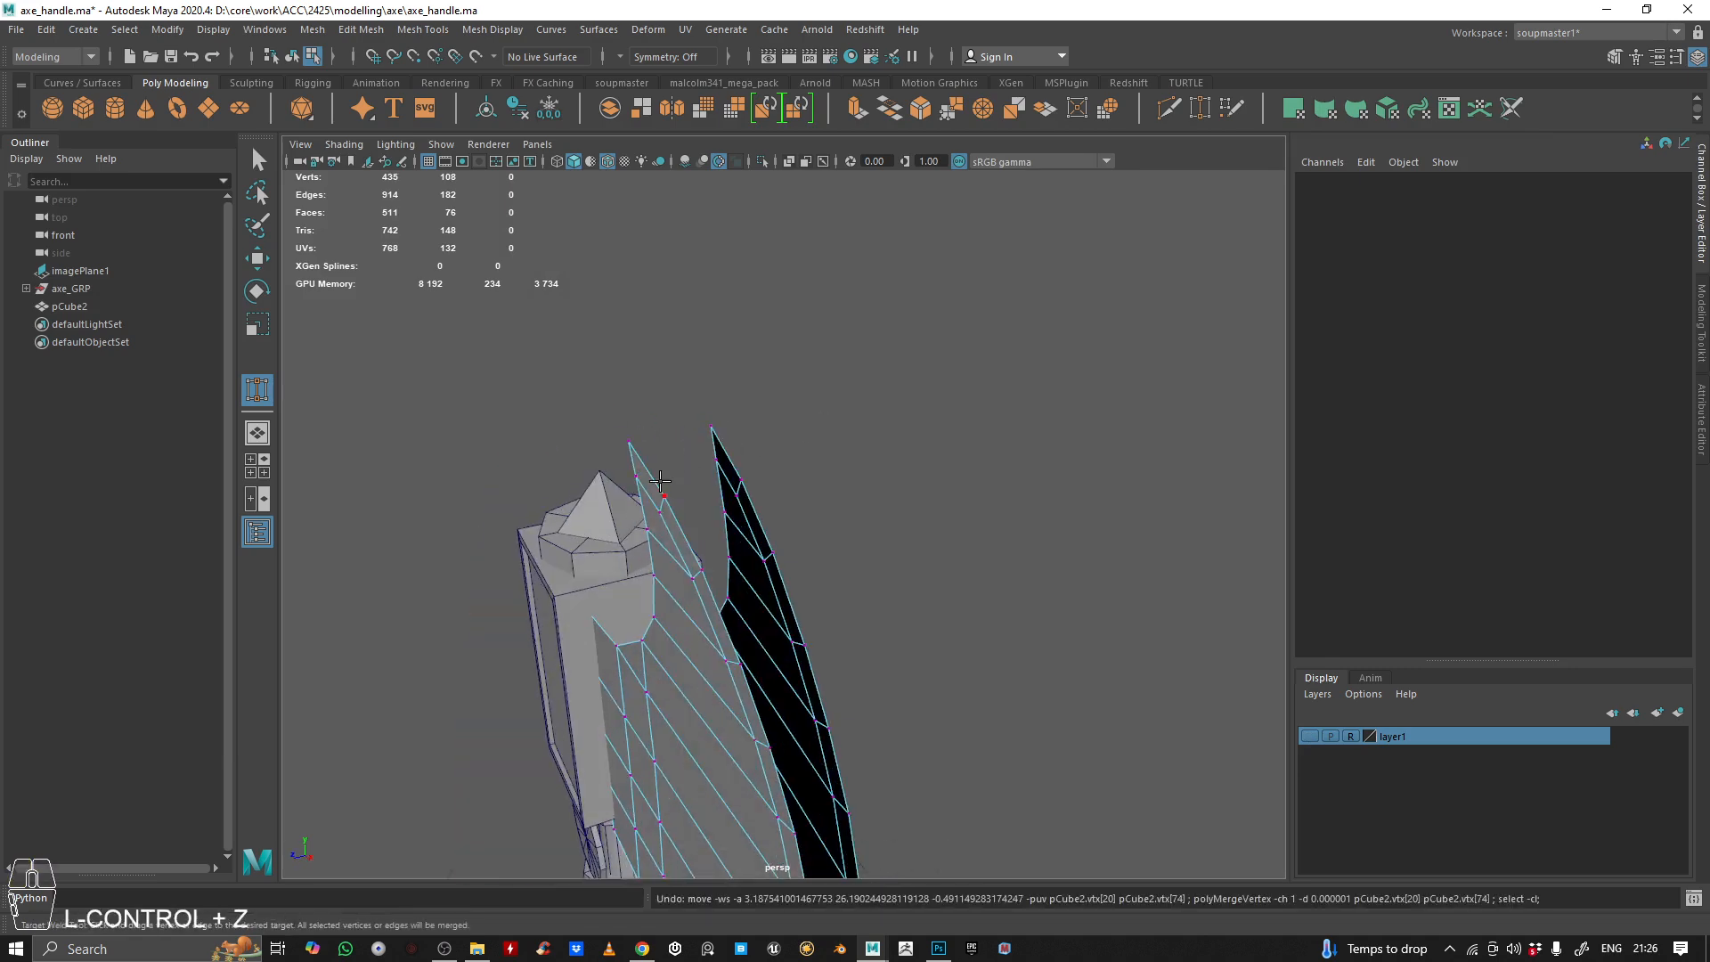
Try the Target Weld between the two upper tip vertices once more from a closer view, and undo it
left_click_drag(659, 472, 691, 432, "alt")
middle_click_drag(692, 433, 786, 507, "alt")
left_click_drag(911, 513, 629, 409, "alt")
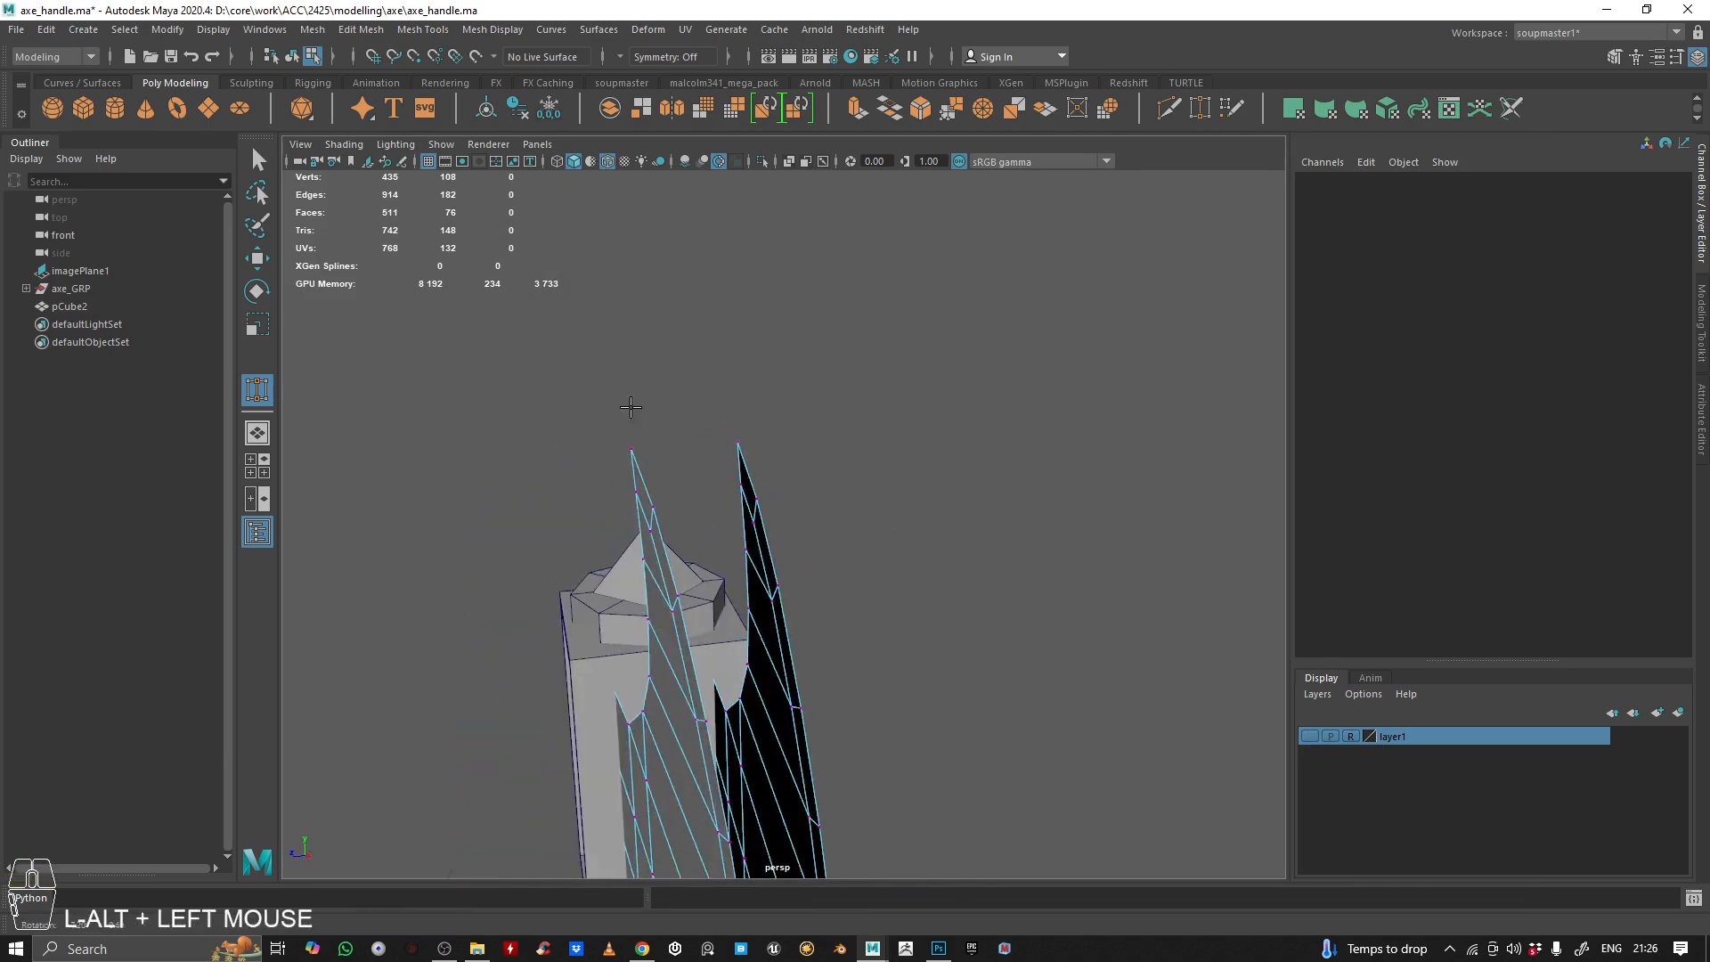
mouse_move(630, 408)
right_mouse_down("alt")
mouse_move(672, 413)
mouse_move(652, 432)
right_mouse_up("alt")
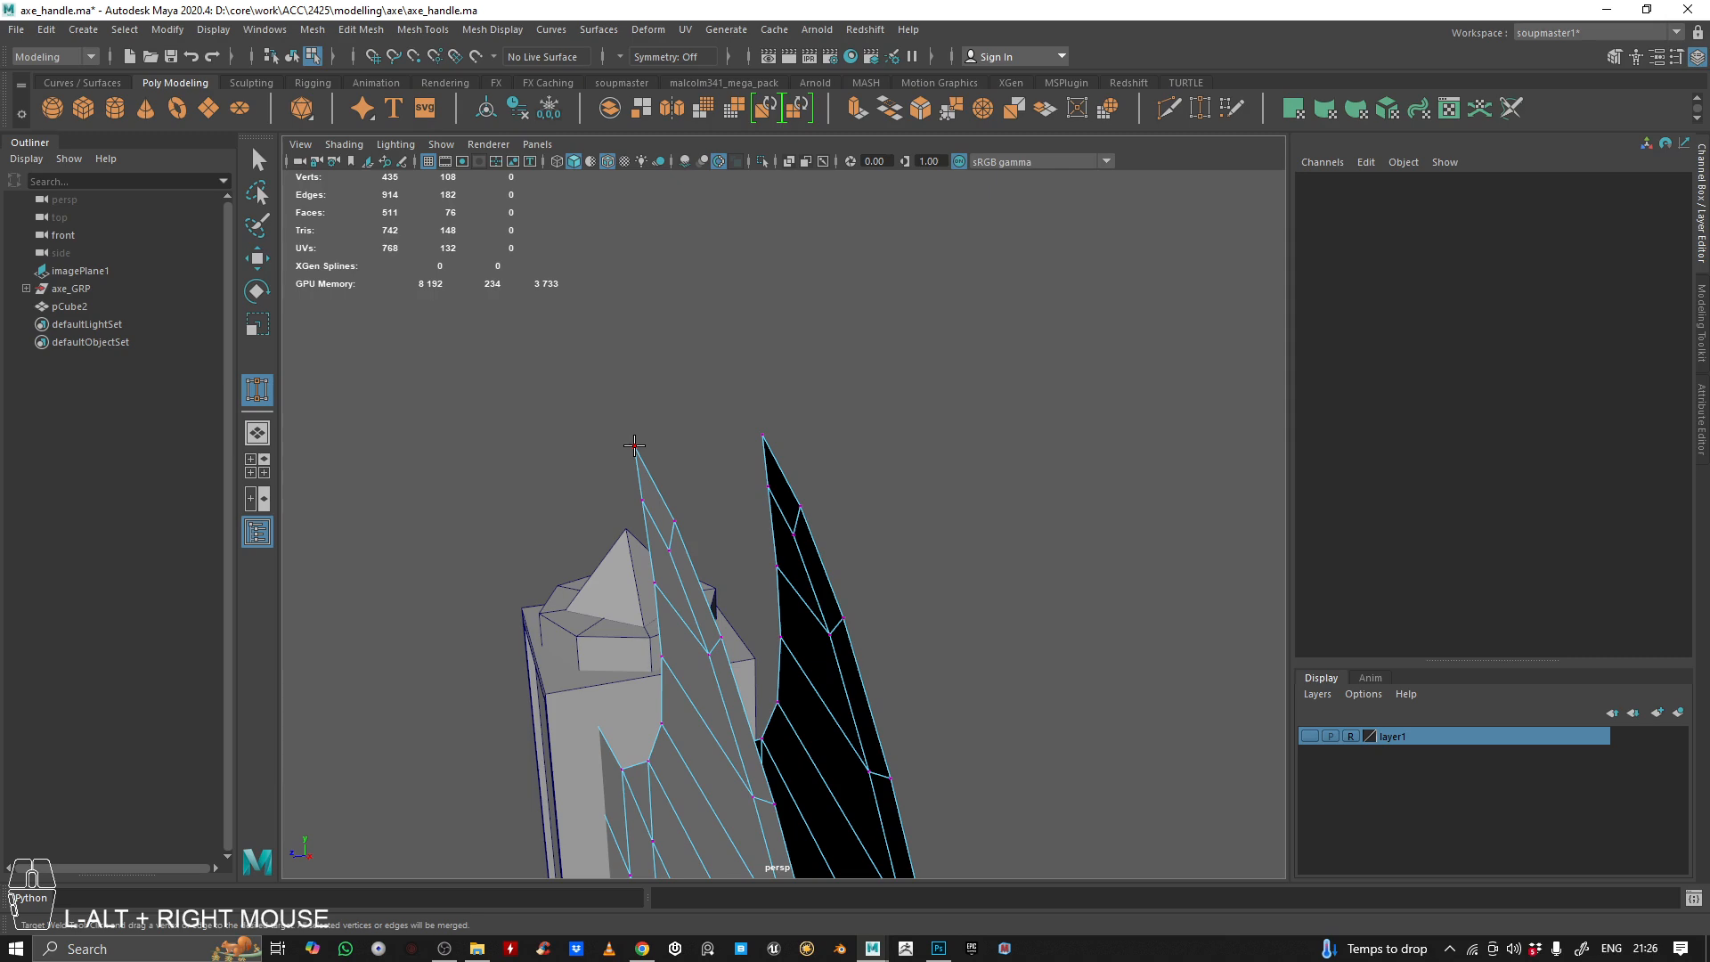
middle_click_drag(634, 445, 763, 436)
left_click_drag(843, 451, 761, 412, "alt")
right_click_drag(761, 412, 843, 439, "alt")
left_click_drag(843, 439, 801, 442, "alt")
key("ctrl+z")
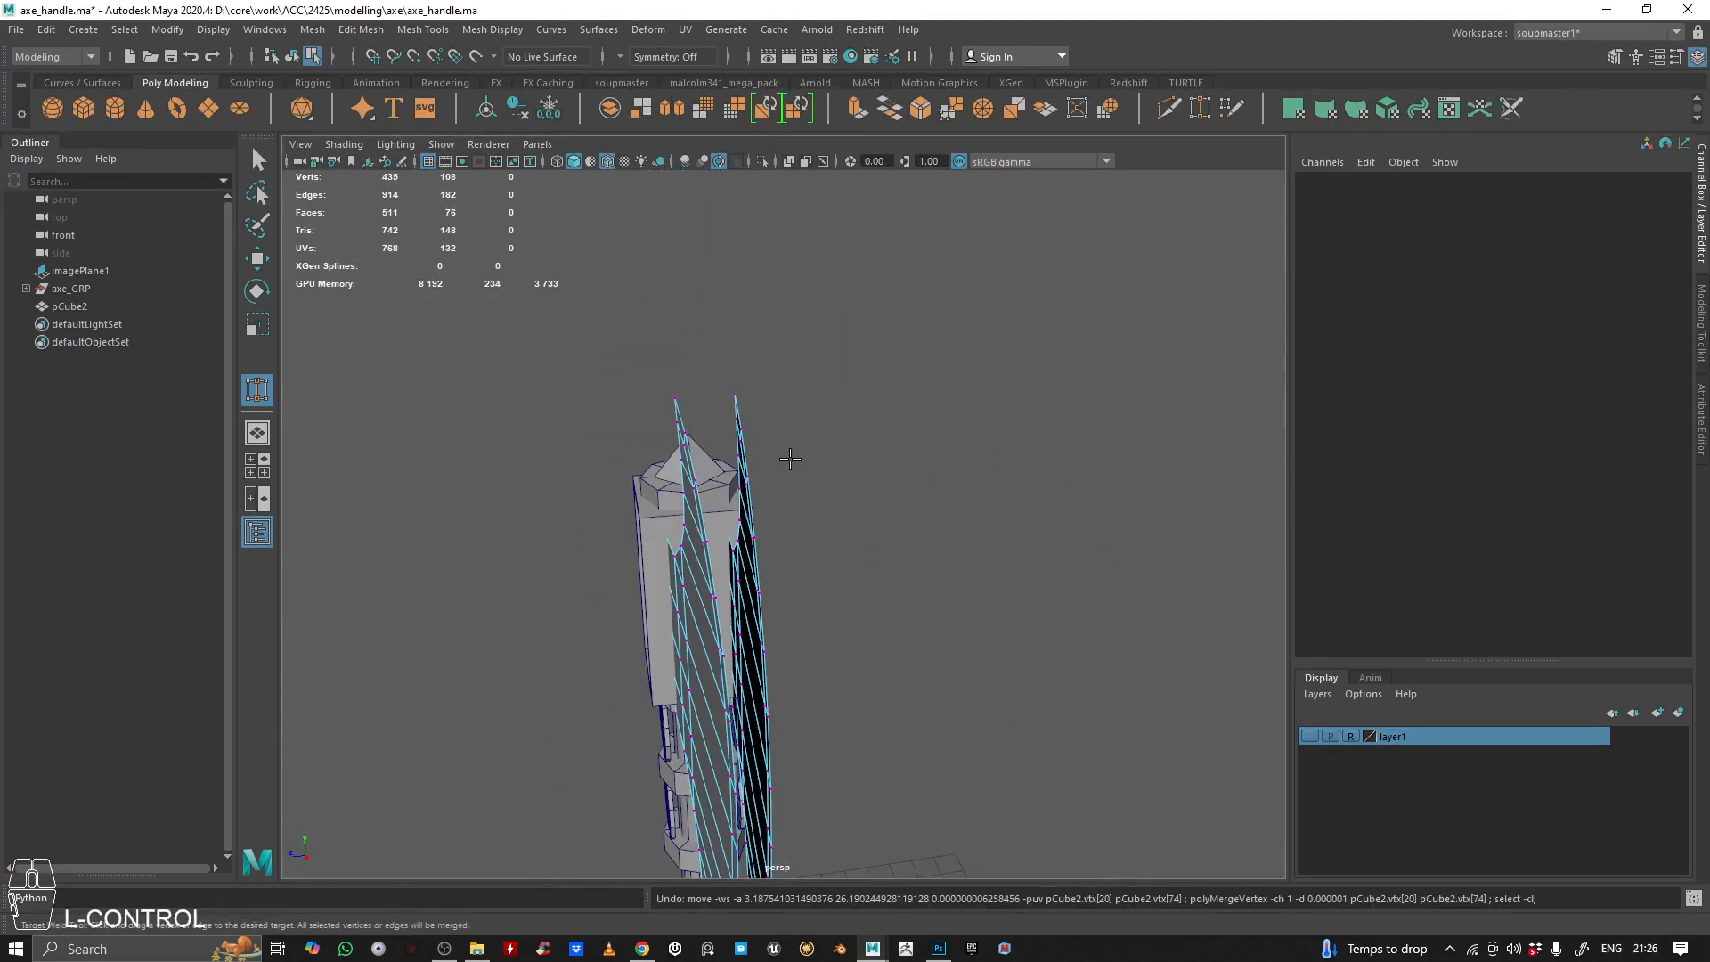
key("ctrl+z")
key("ctrl+z")
Select all faces of the mirrored blade side and delete them
key("q")
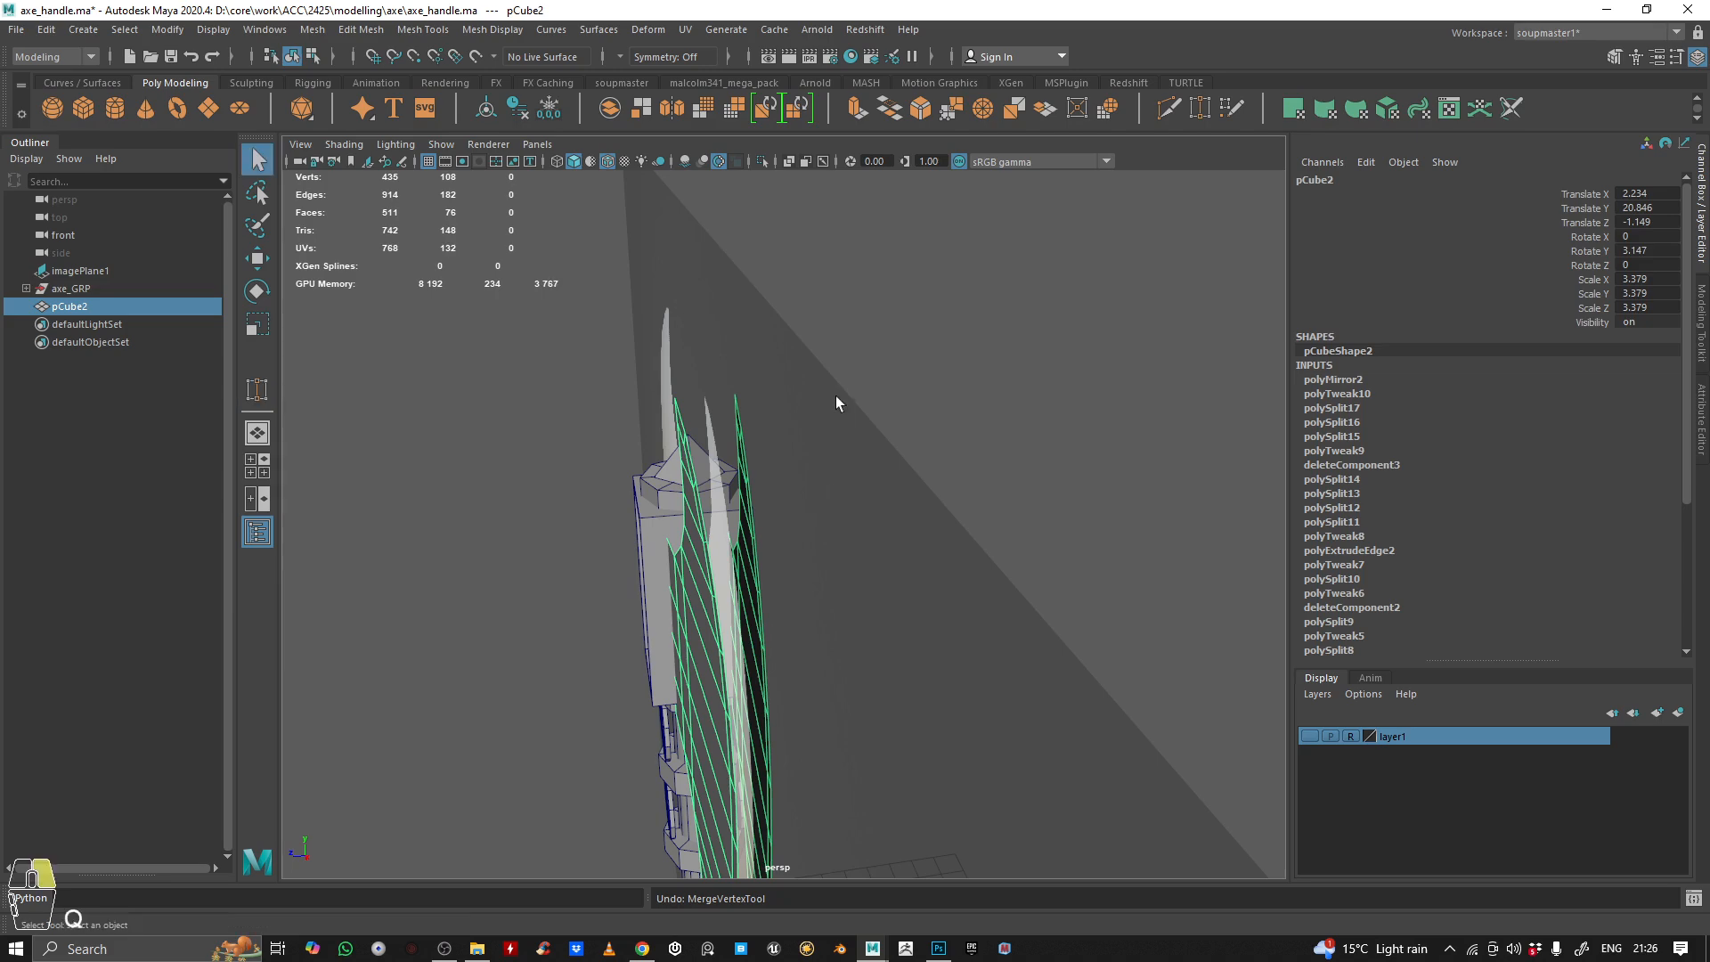
right_click_drag(836, 401, 830, 450)
double_click(746, 493)
key("BackSpace")
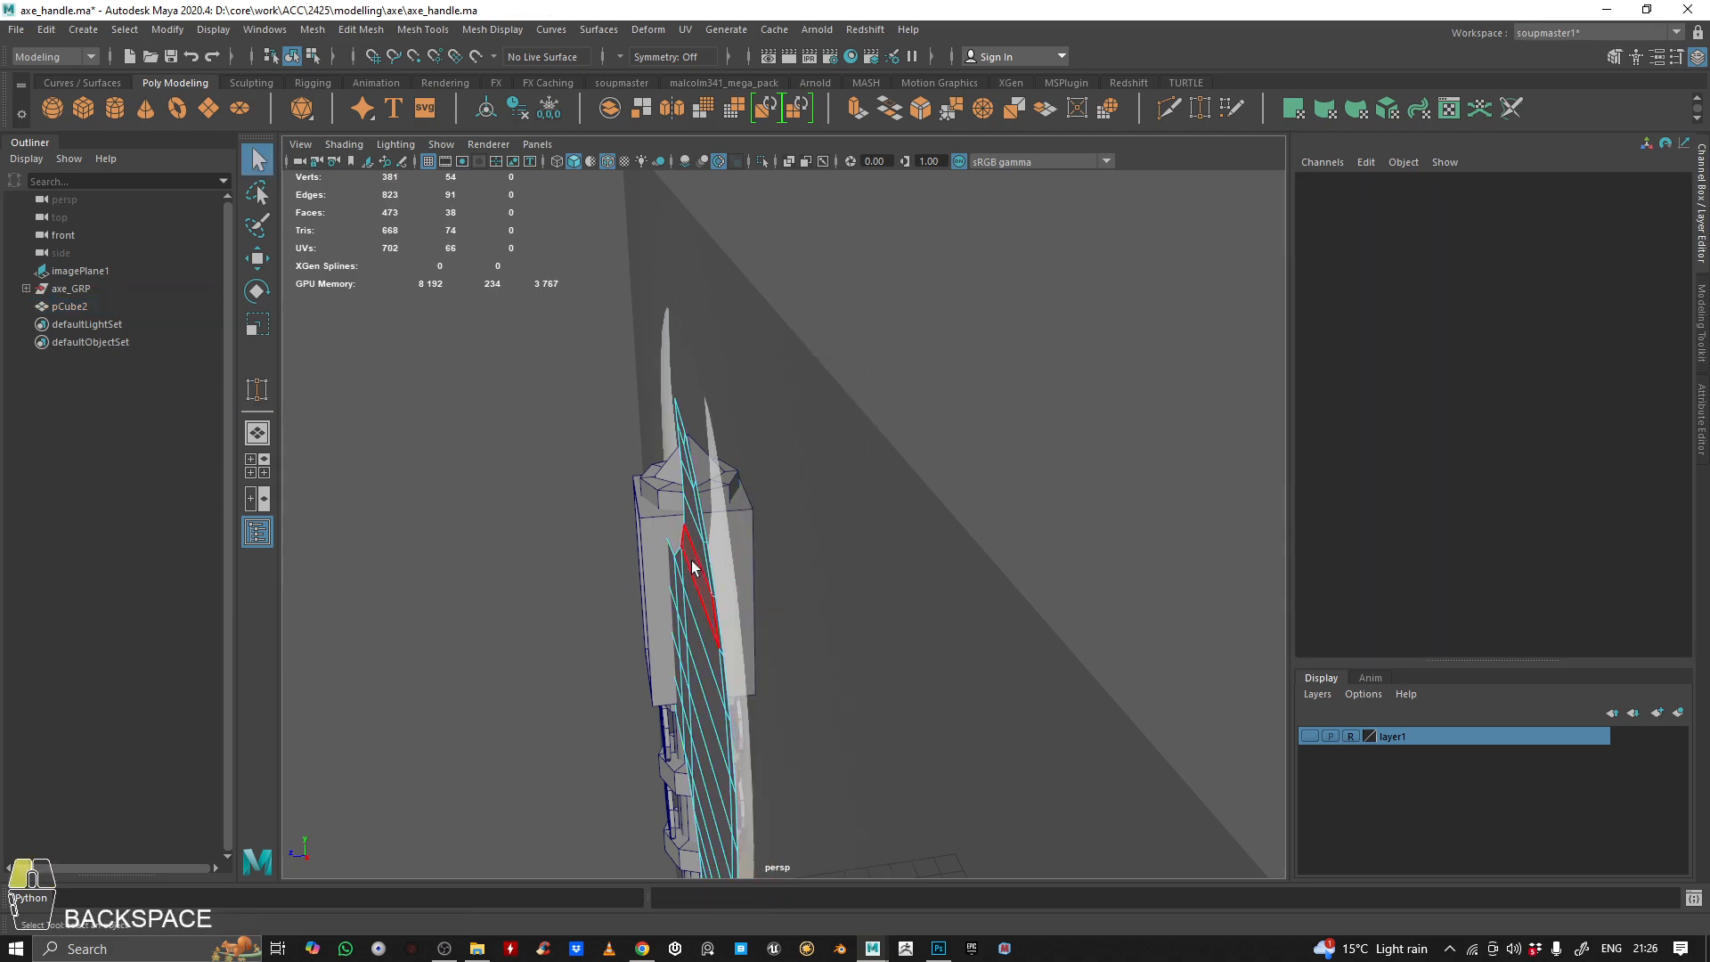
Rotate the remaining blade side in the top view to about 1.619° around Y for a gentler taper
right_click_drag(703, 445, 879, 260)
right_click_drag(879, 260, 794, 477, "alt")
middle_click_drag(794, 477, 882, 342, "alt")
key("space")
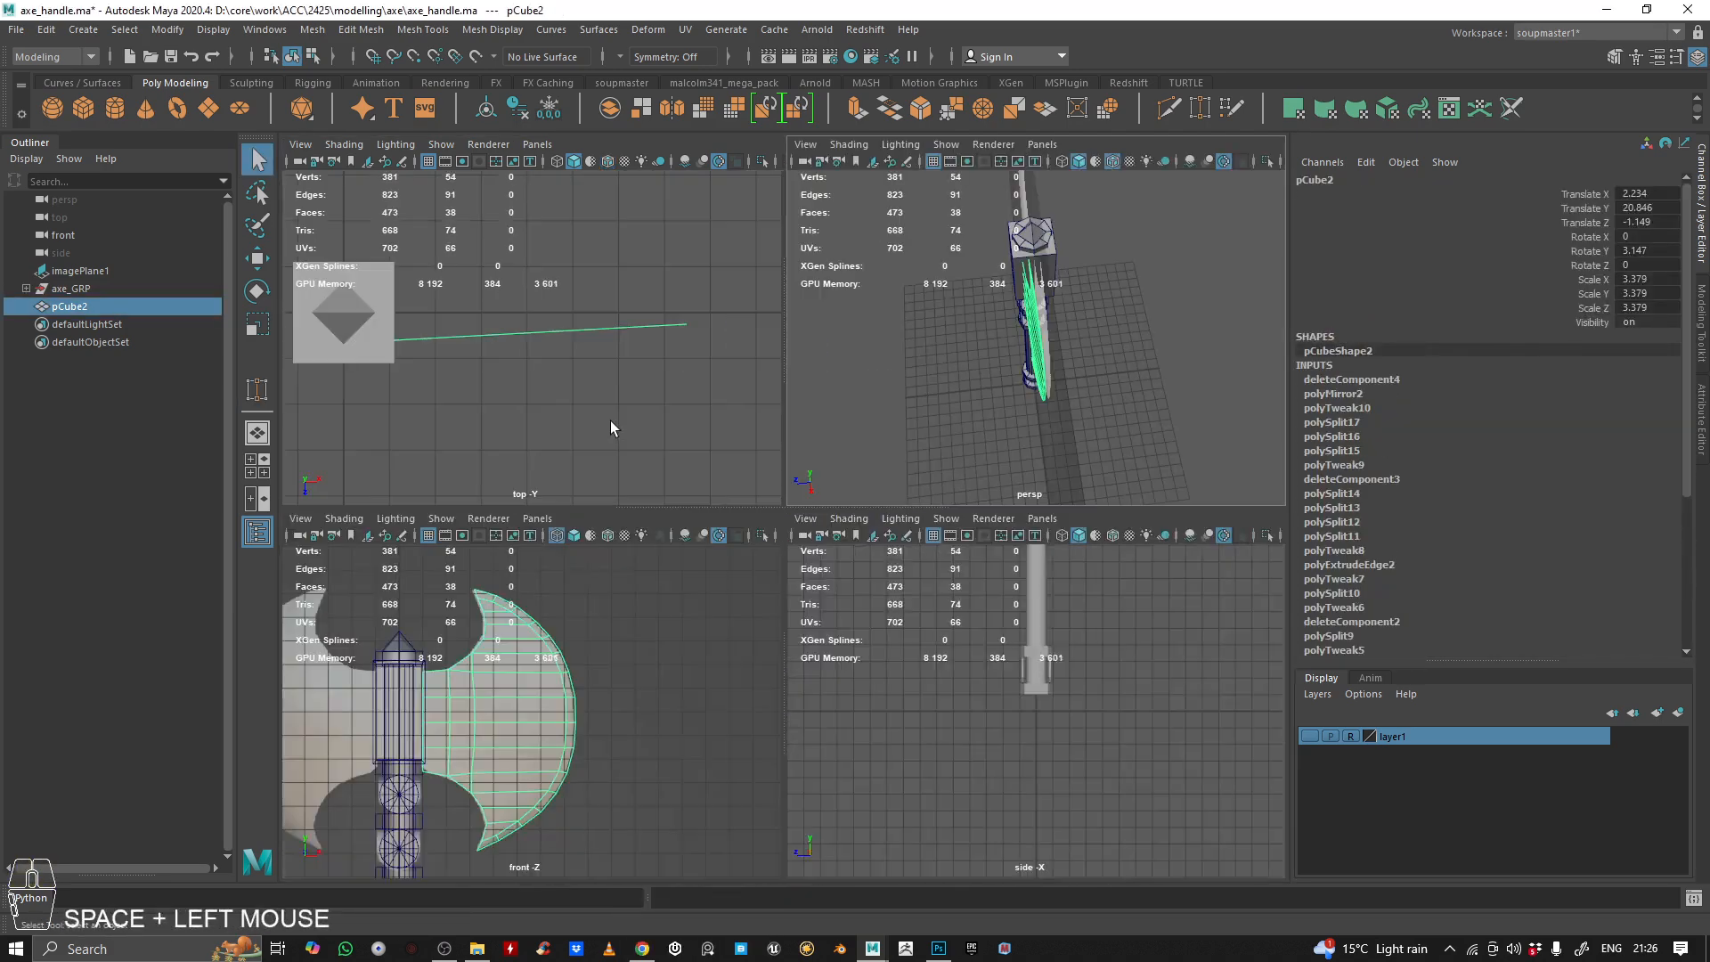
key("space")
key("e")
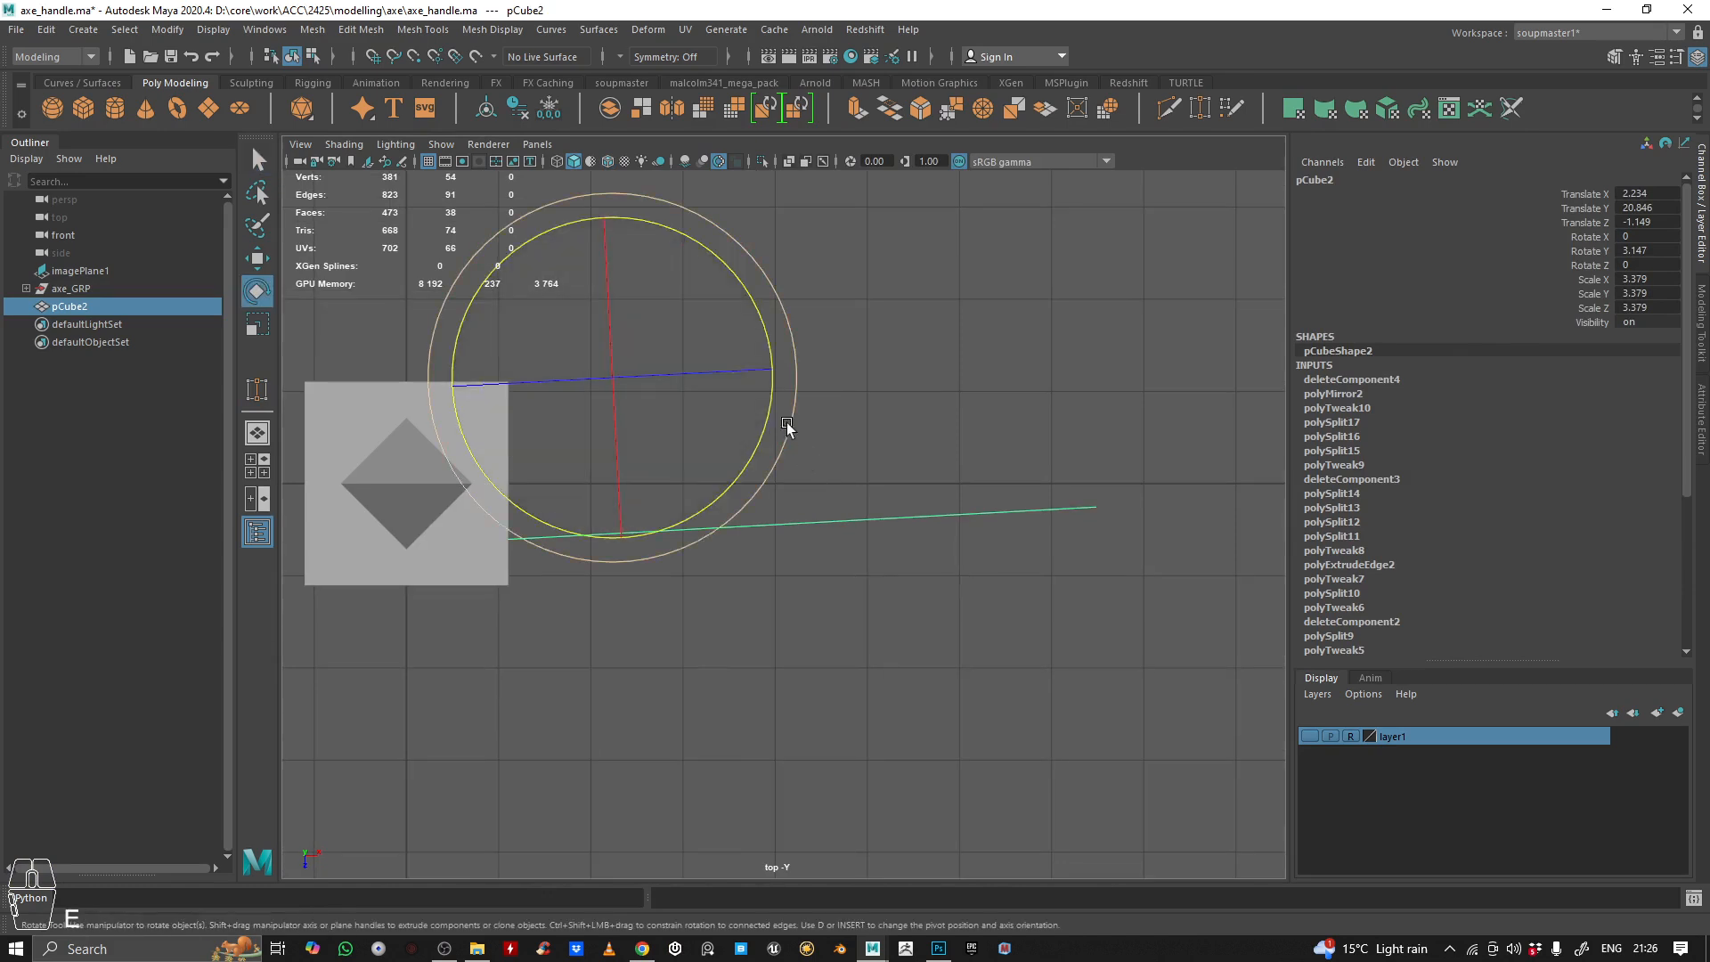
left_click_drag(767, 401, 771, 405)
Move the blade side toward the axe head's centre line to about -1.323 in Z
key("w")
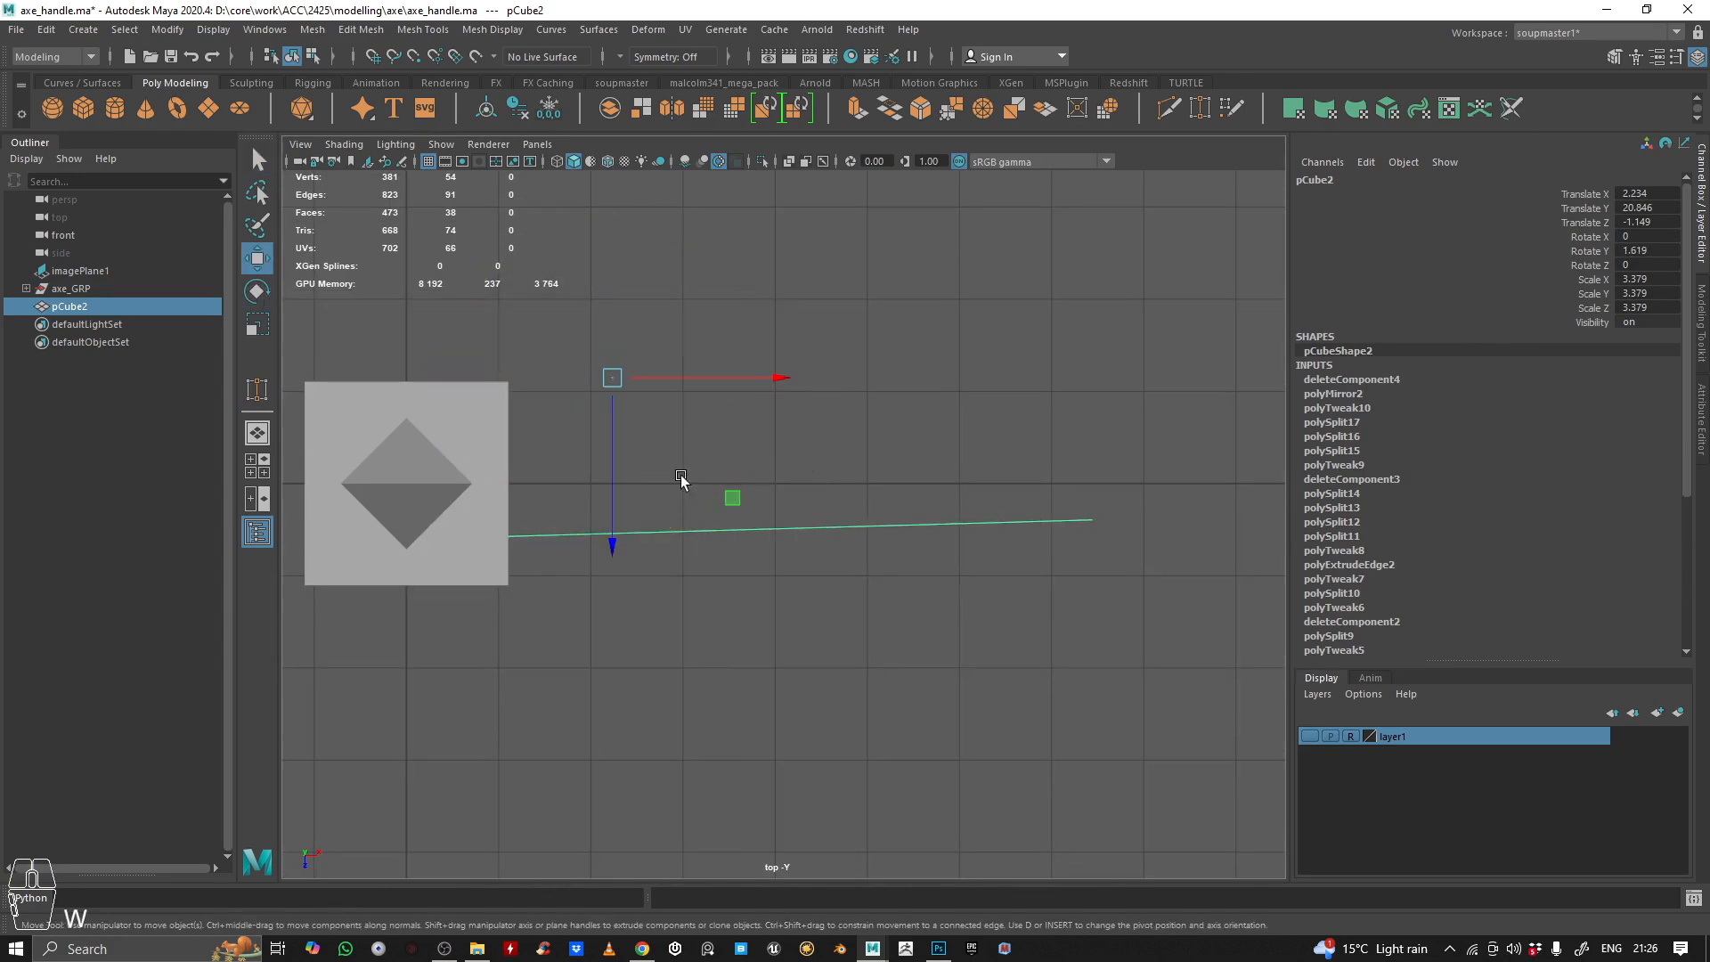
left_click_drag(620, 481, 606, 462)
key("space")
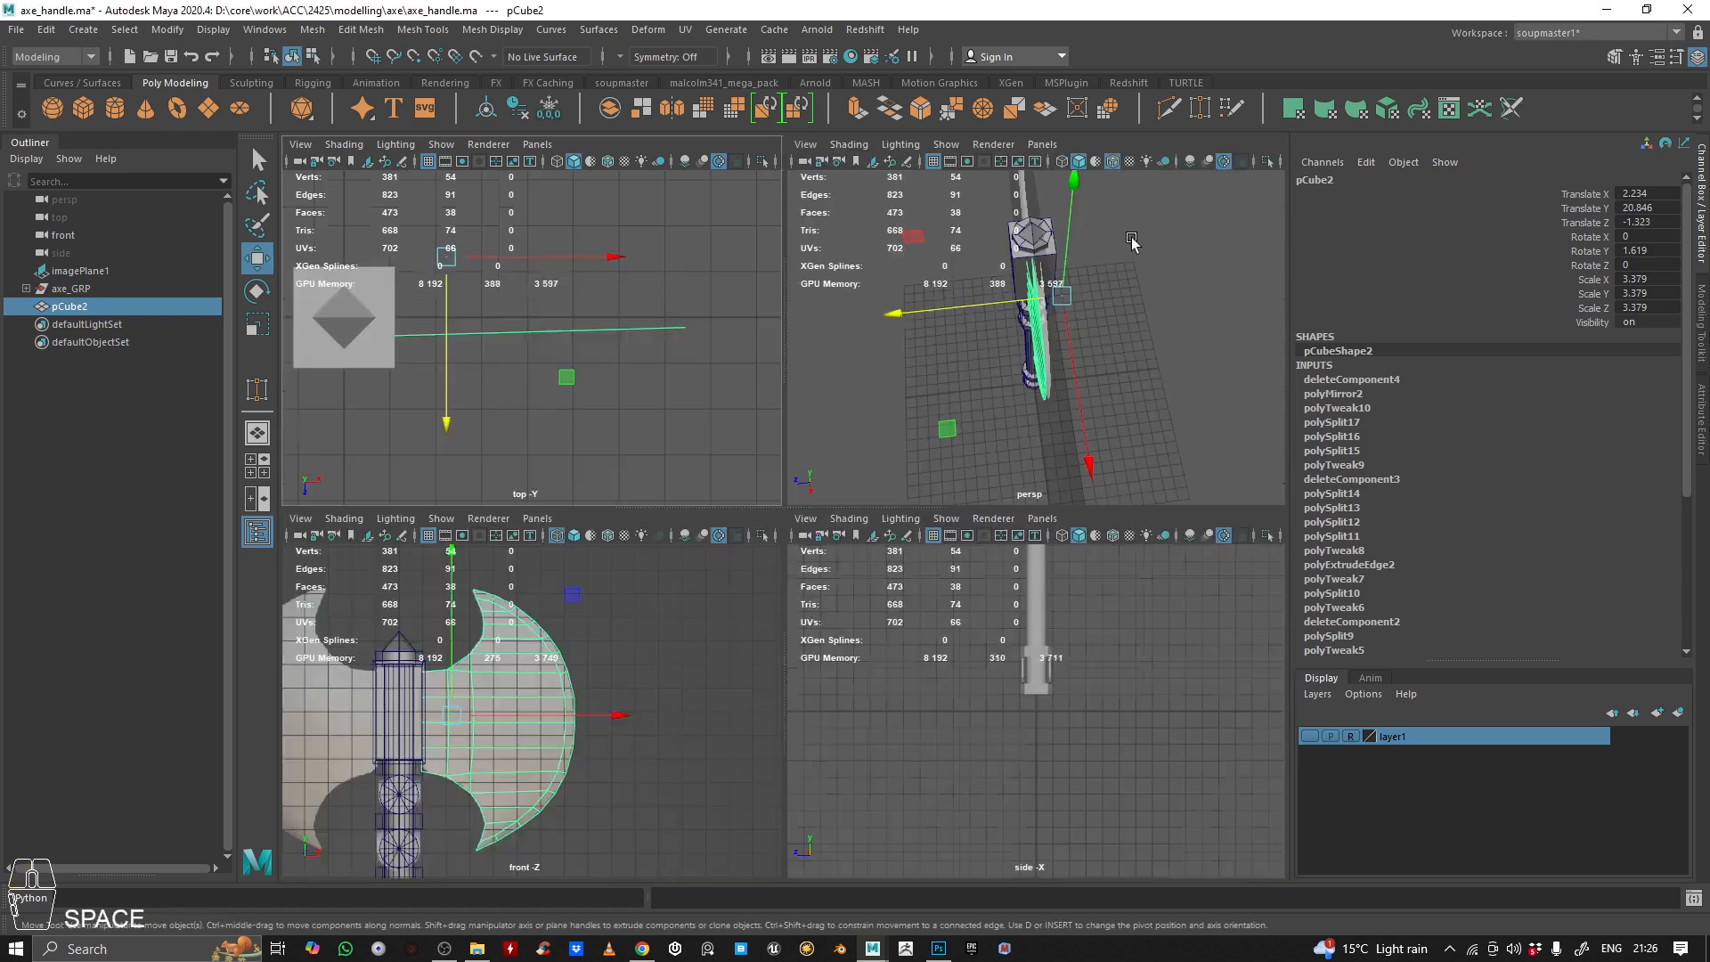
key("space")
left_click_drag(916, 388, 869, 382, "alt")
right_click_drag(869, 381, 953, 367, "alt")
left_click_drag(953, 367, 839, 282, "alt")
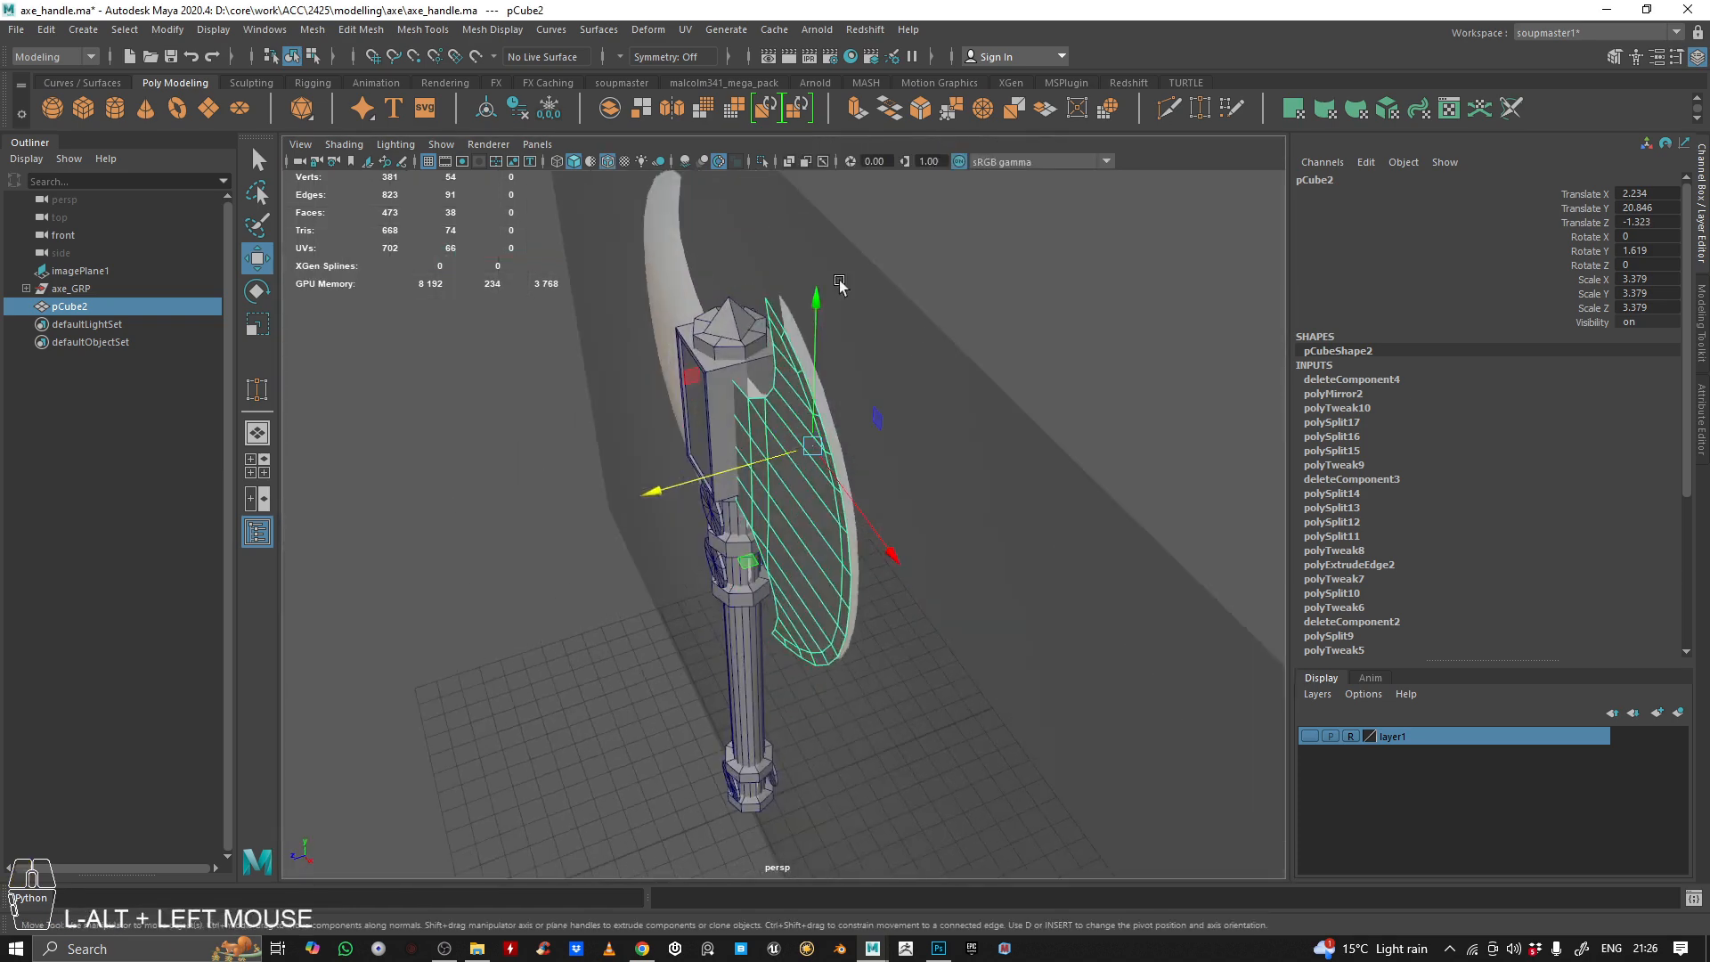
Mirror the blade side across the world Z axis, combined with the original and without merging borders, and hide layer1
double_click(671, 108)
left_click(1247, 673)
left_click_drag(713, 428, 757, 346, "alt")
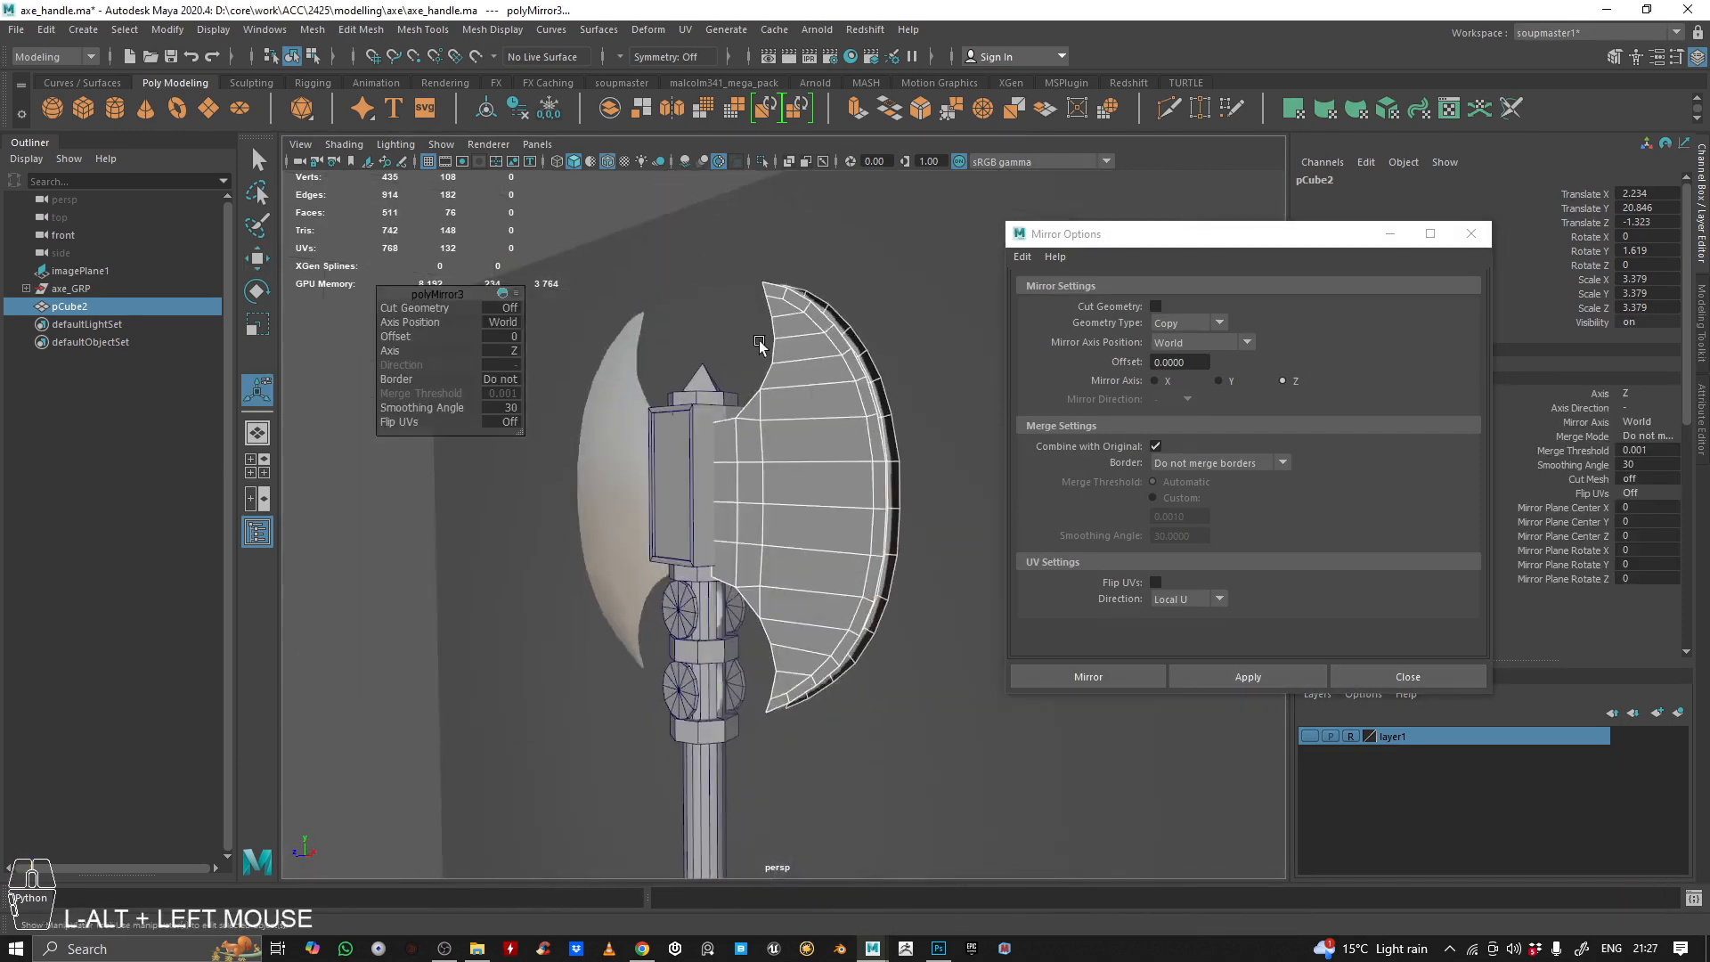
middle_click_drag(757, 346, 807, 461, "alt")
left_click_drag(807, 460, 882, 498, "alt")
left_click(1391, 679)
left_click(1311, 734)
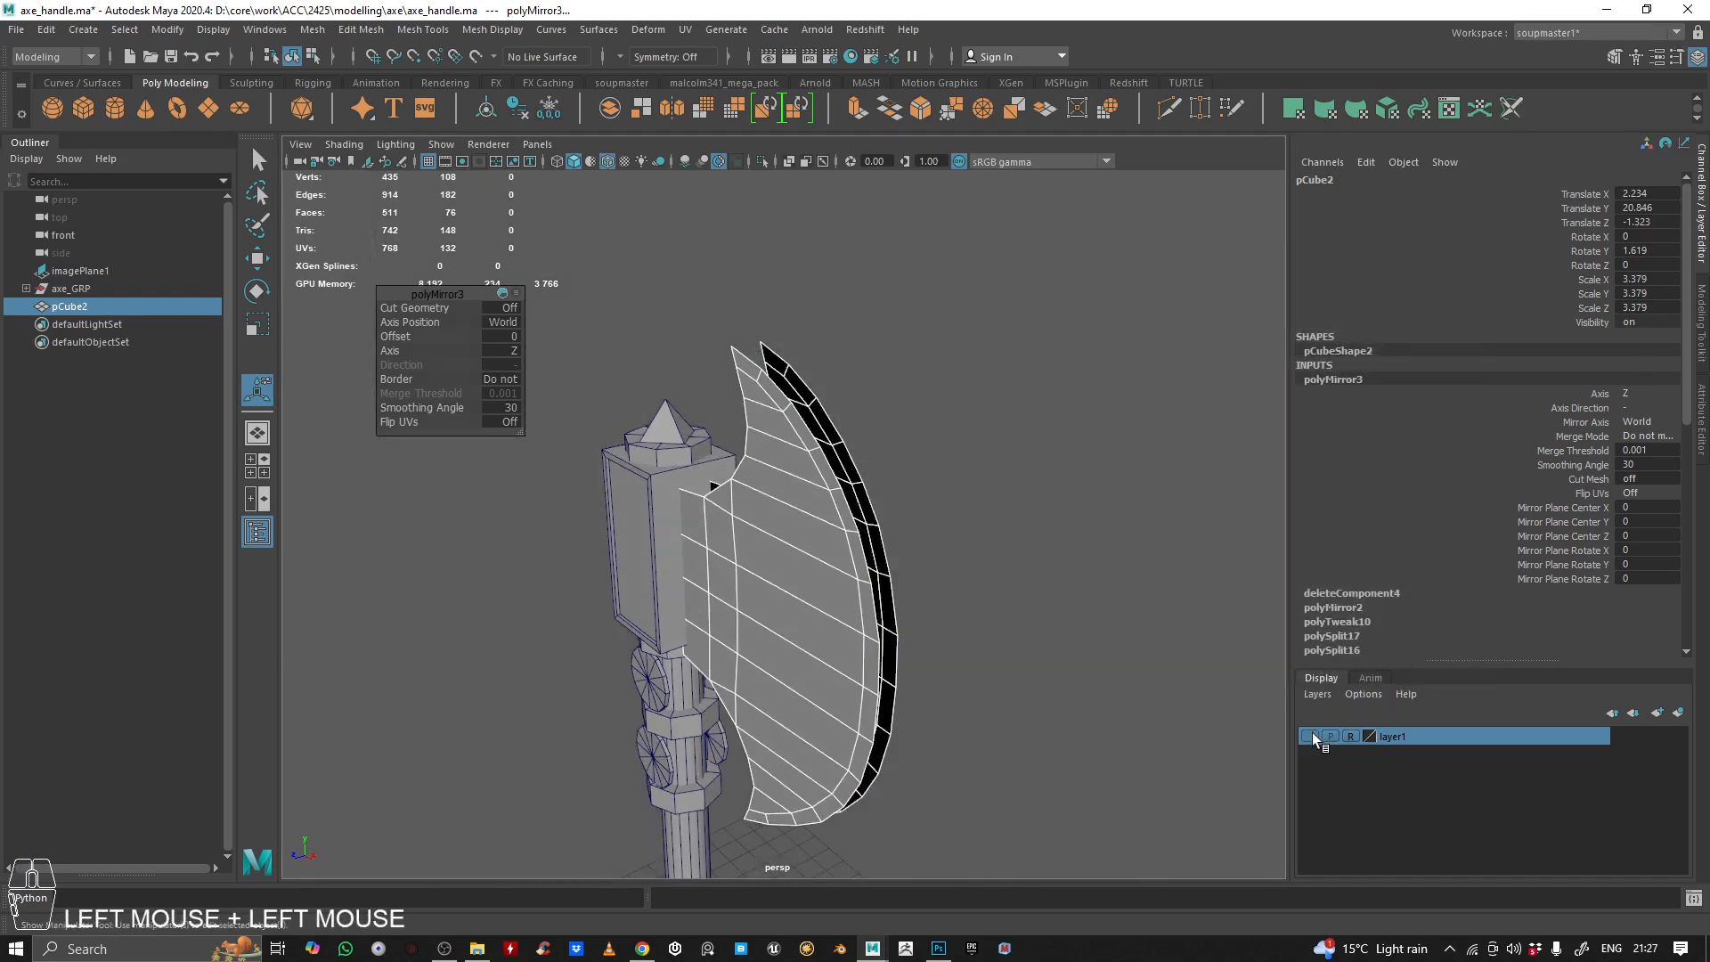
Target Weld the two upper tip vertices of the mirrored blade sides together
left_click_drag(894, 384, 871, 439, "alt")
right_click_drag(870, 439, 1022, 419, "alt")
middle_click_drag(1022, 418, 1012, 538, "alt")
left_click_drag(1012, 537, 919, 288, "alt")
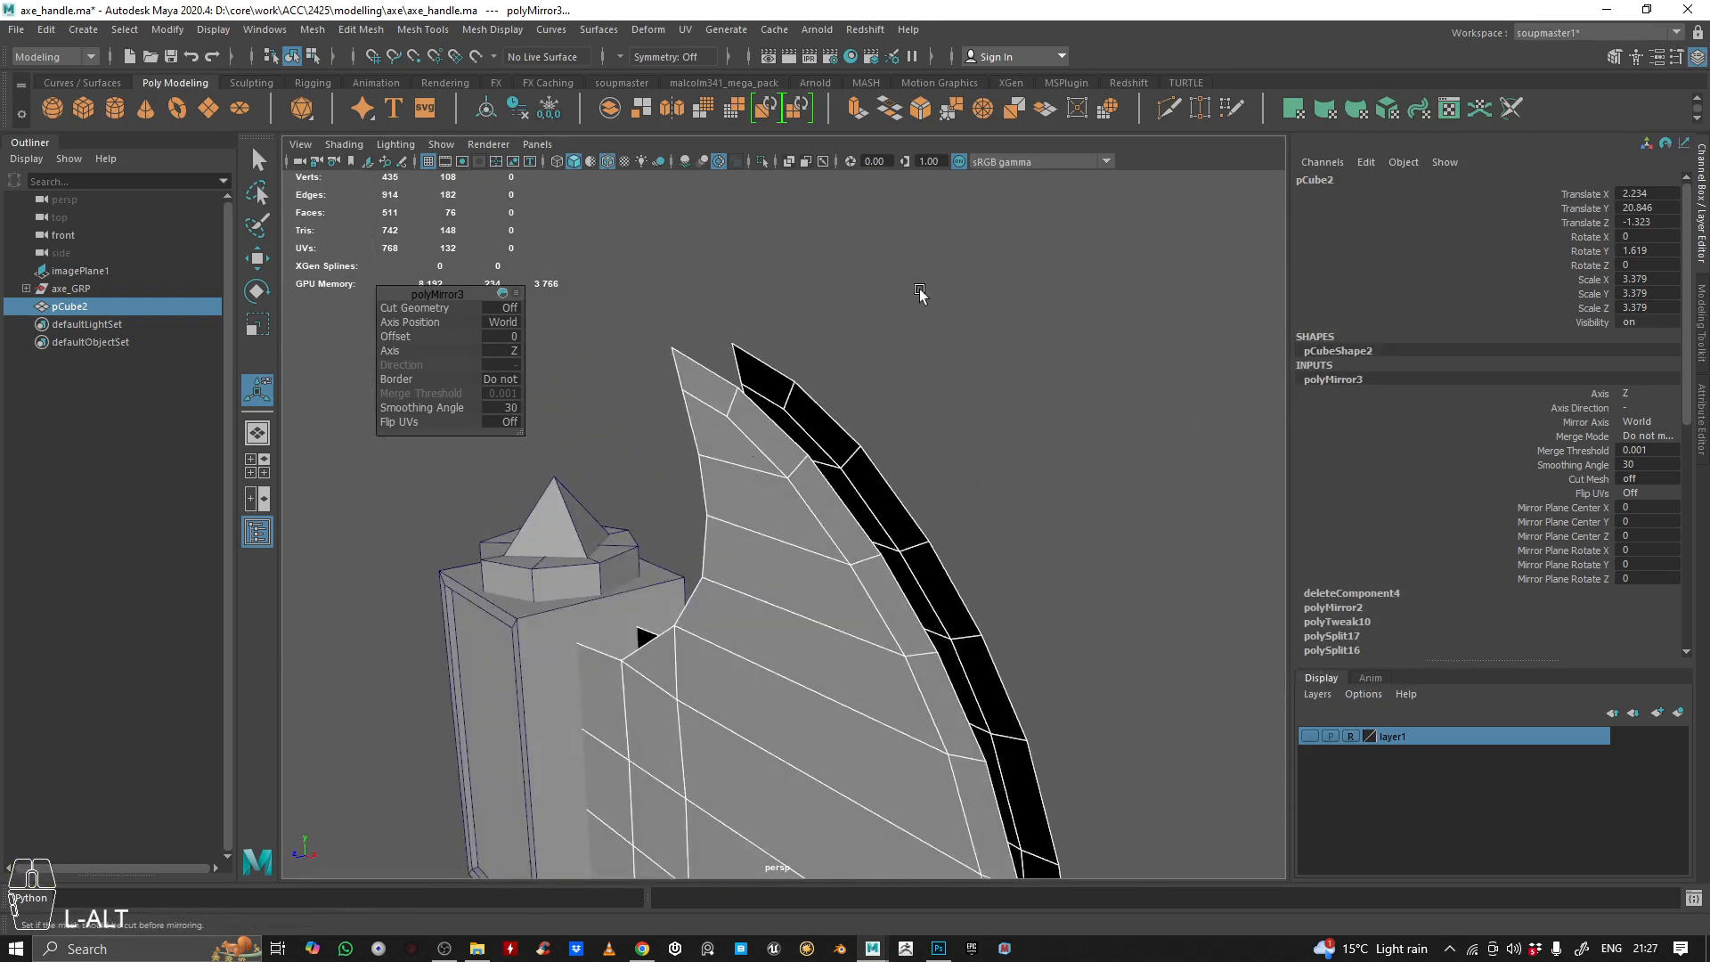
left_click(1200, 111)
left_click_drag(890, 374, 790, 388, "alt")
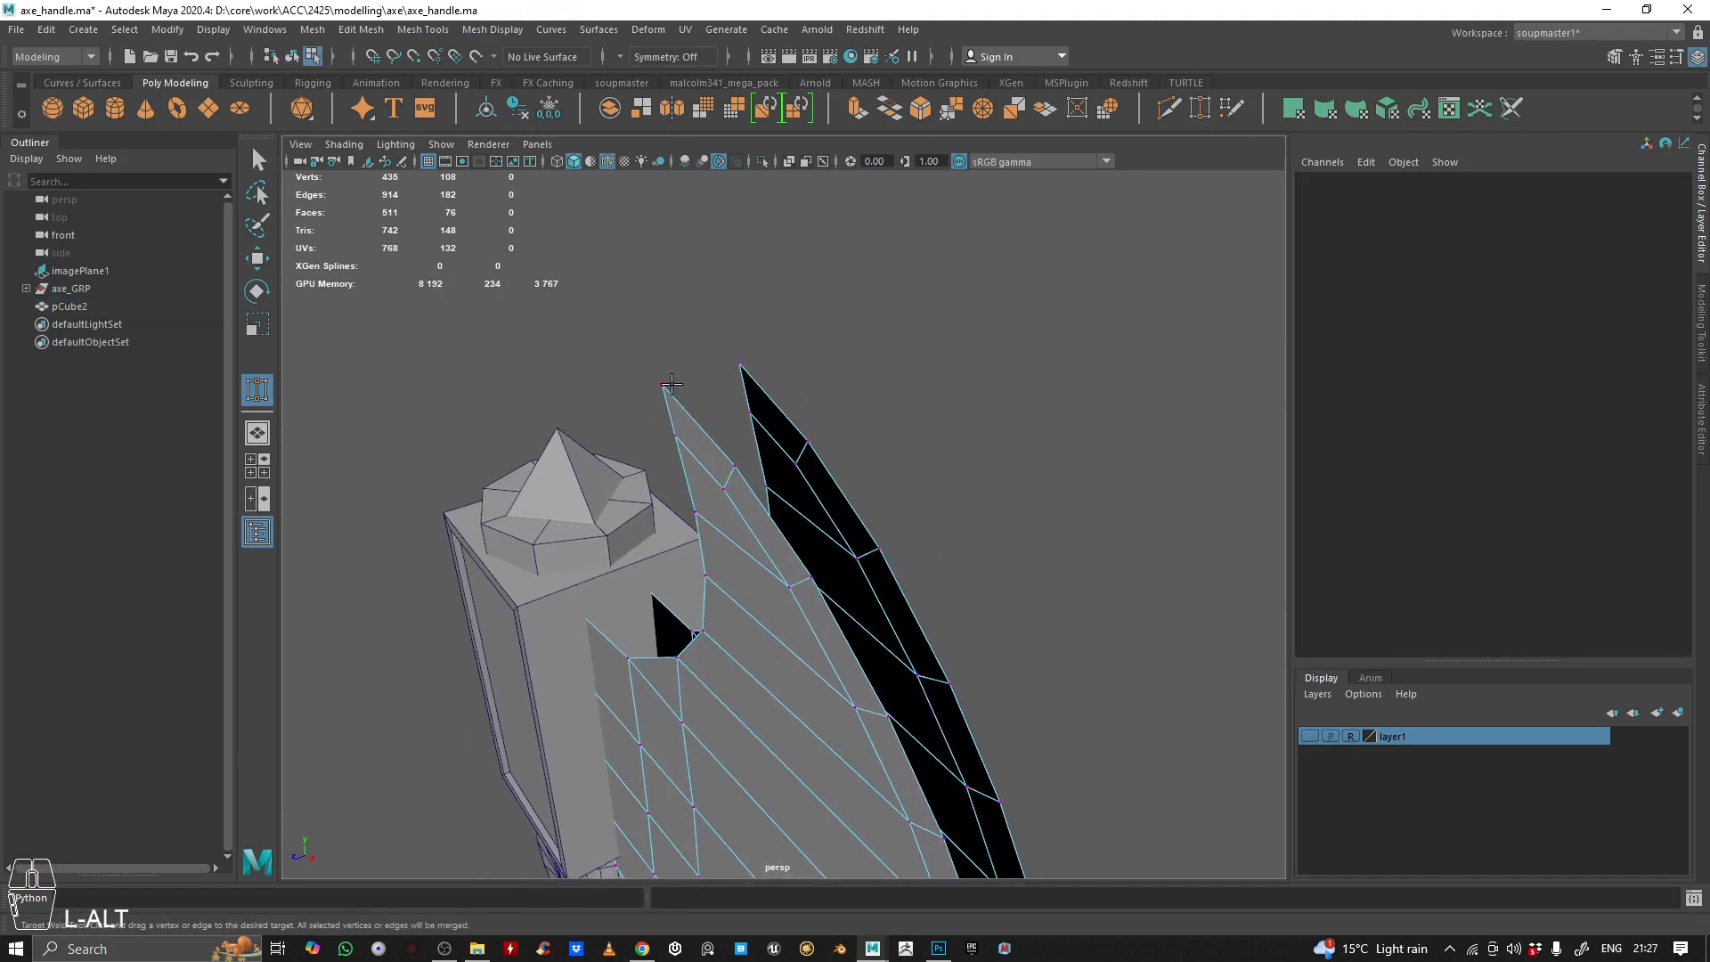
left_click_drag(855, 340, 679, 362, "alt")
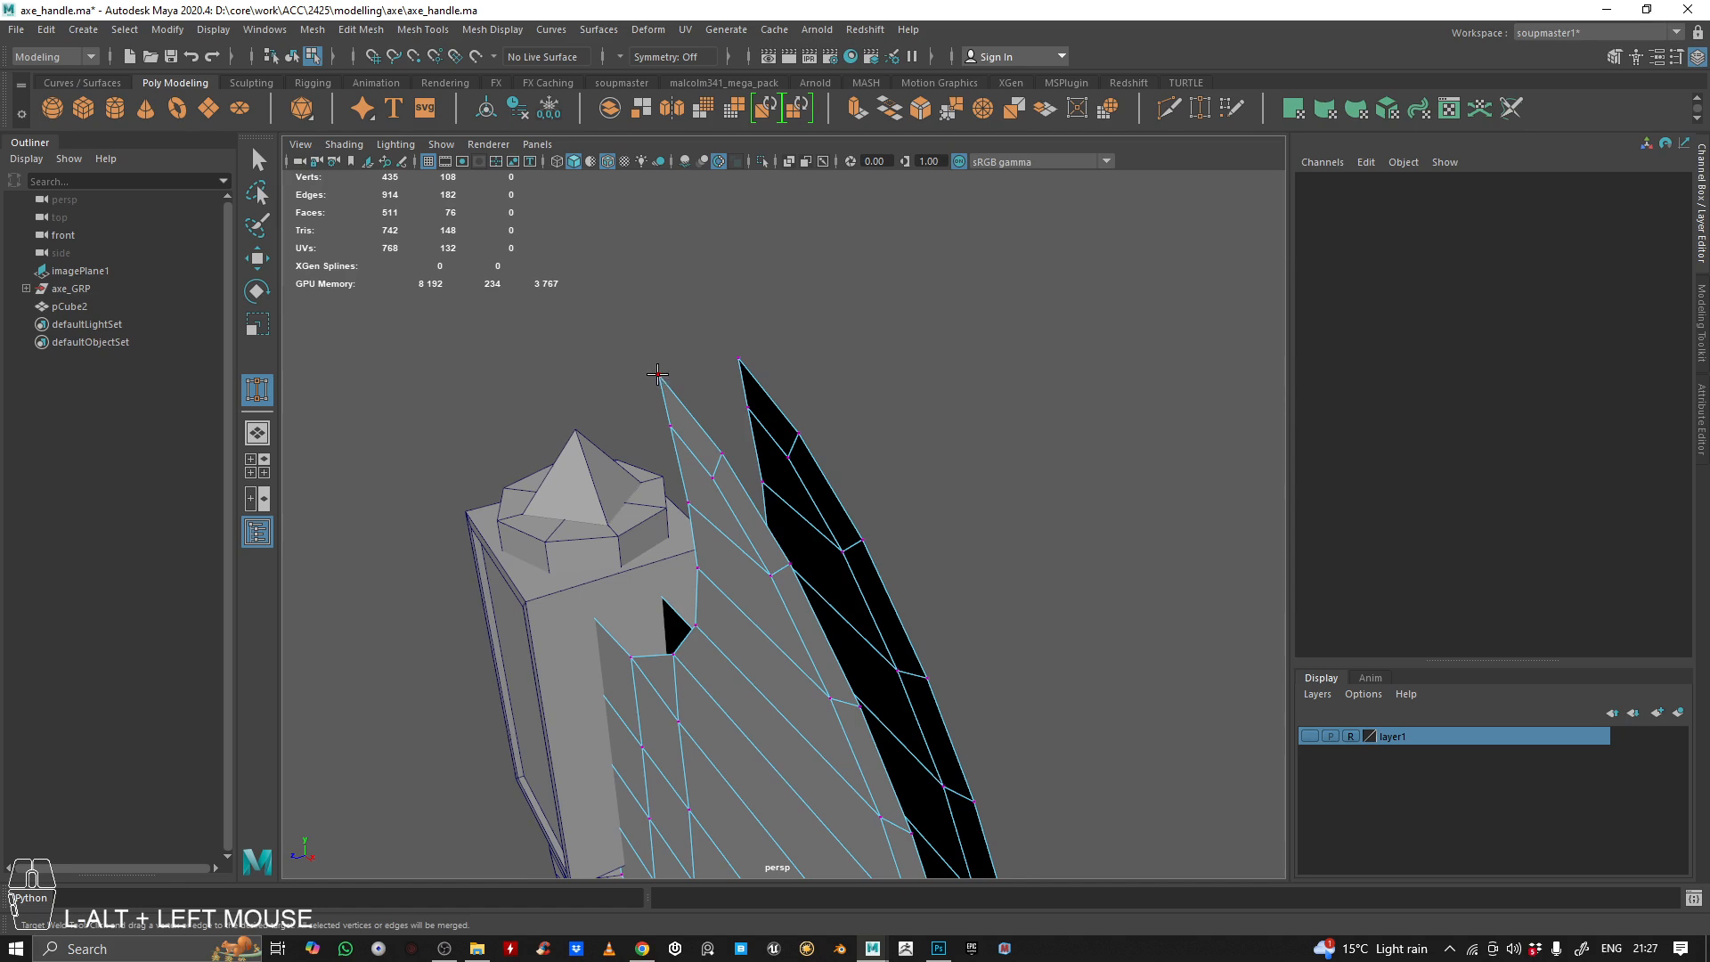
middle_click_drag(758, 360, 758, 360)
left_click_drag(758, 360, 797, 368, "alt")
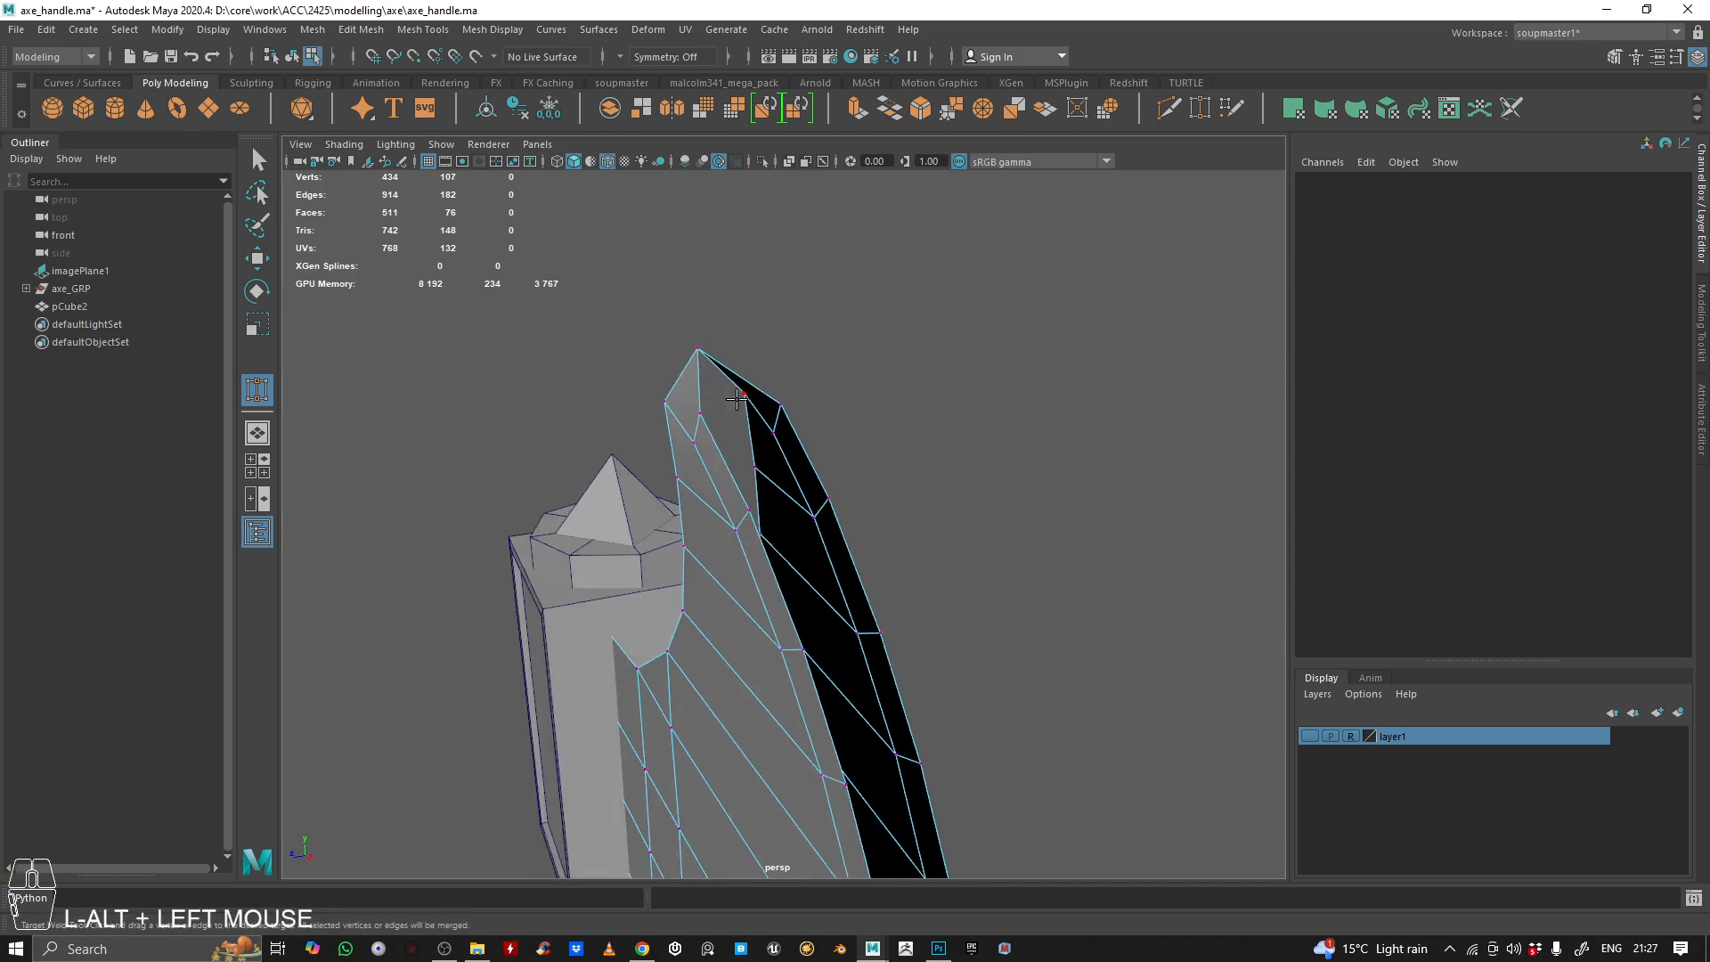
Weld the facing vertex pairs just below the upper tip along the blade's cutting edge
middle_click_drag(721, 403, 781, 406)
middle_click_drag(965, 477, 950, 436, "alt")
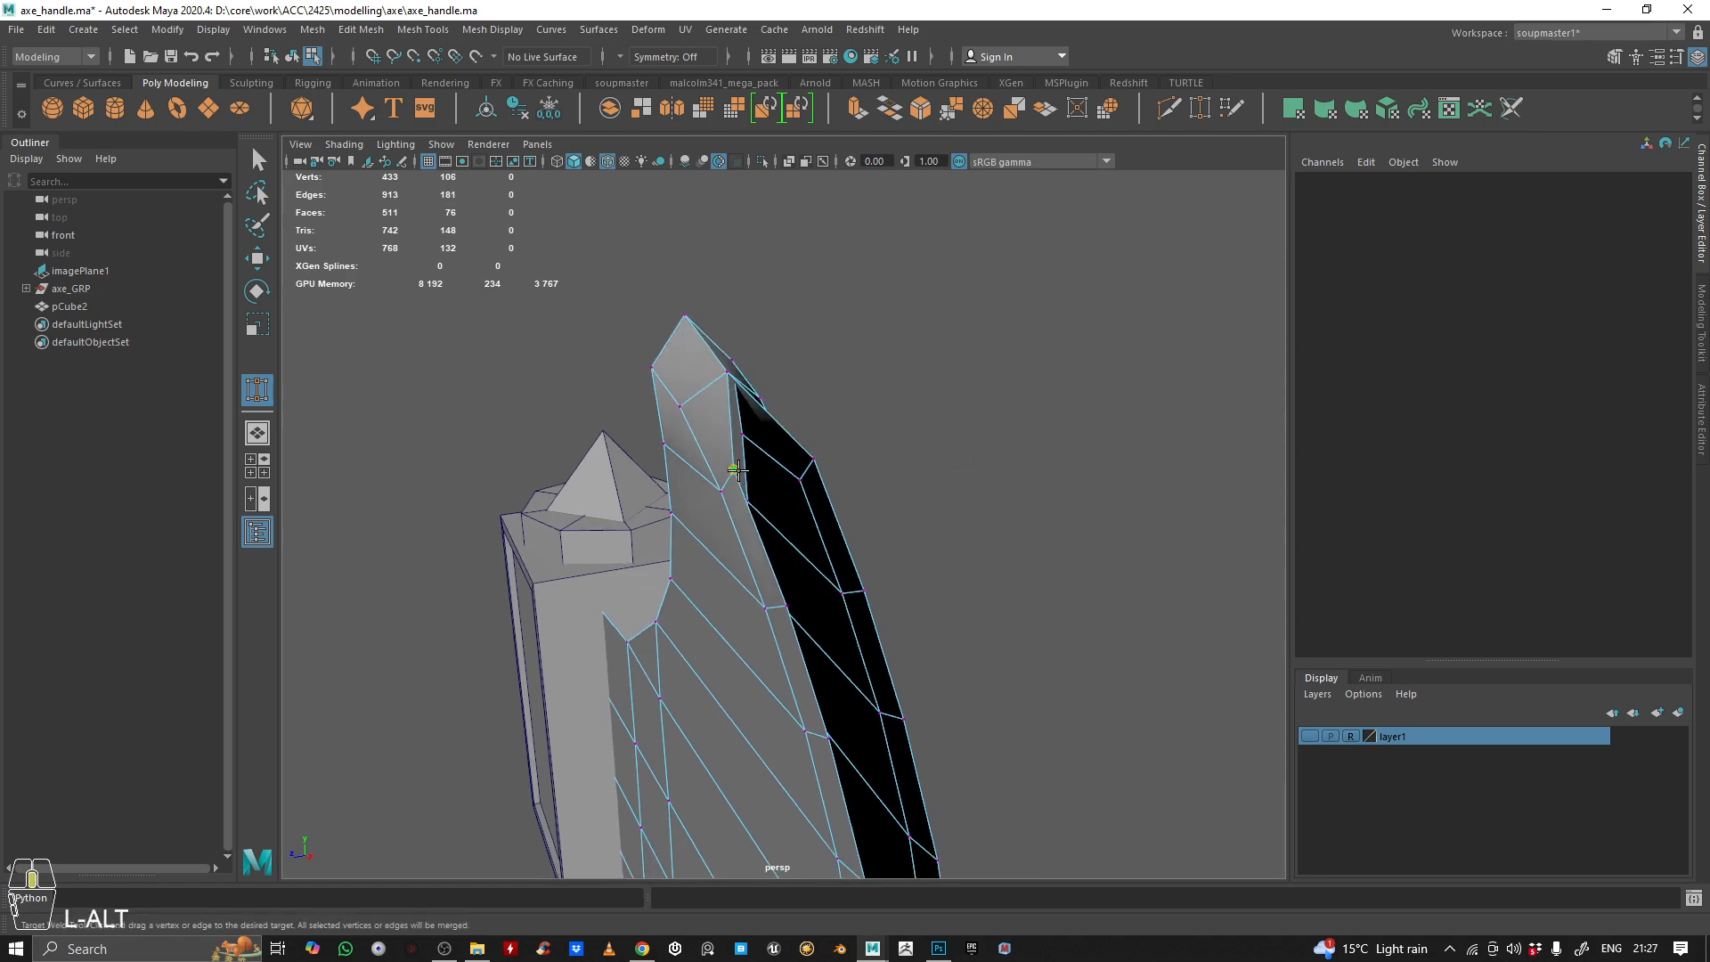
middle_click_drag(738, 469, 842, 493)
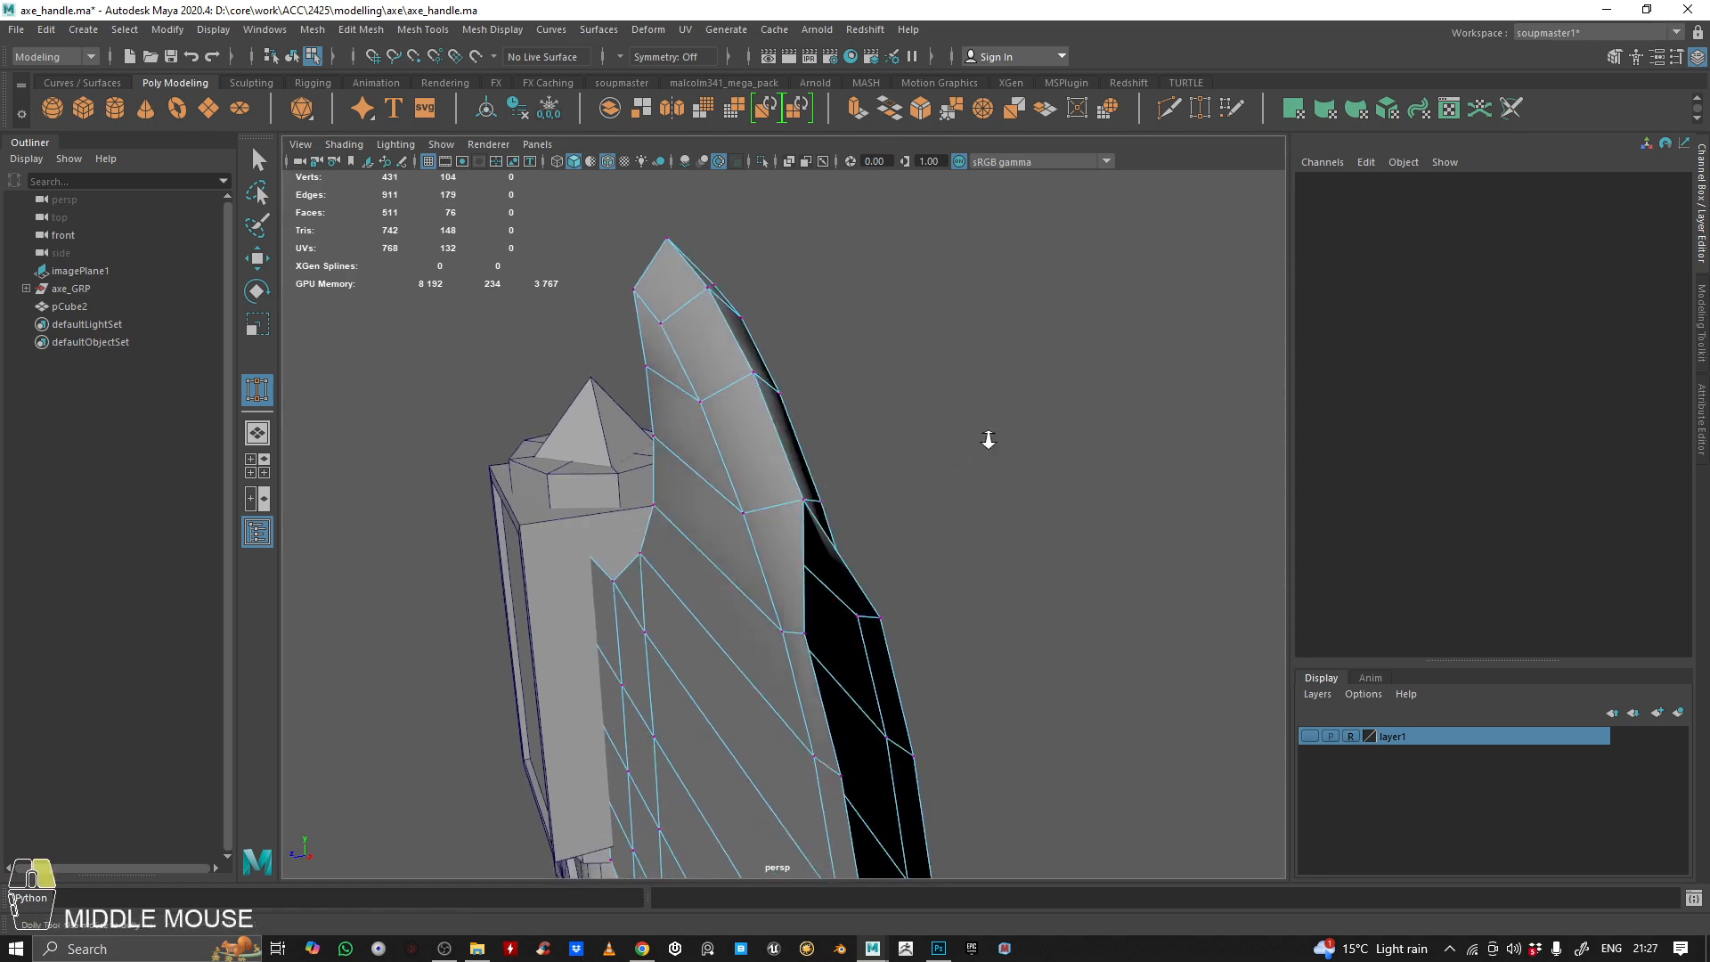
left_click_drag(985, 439, 976, 401, "alt")
middle_click_drag(927, 496, 901, 413)
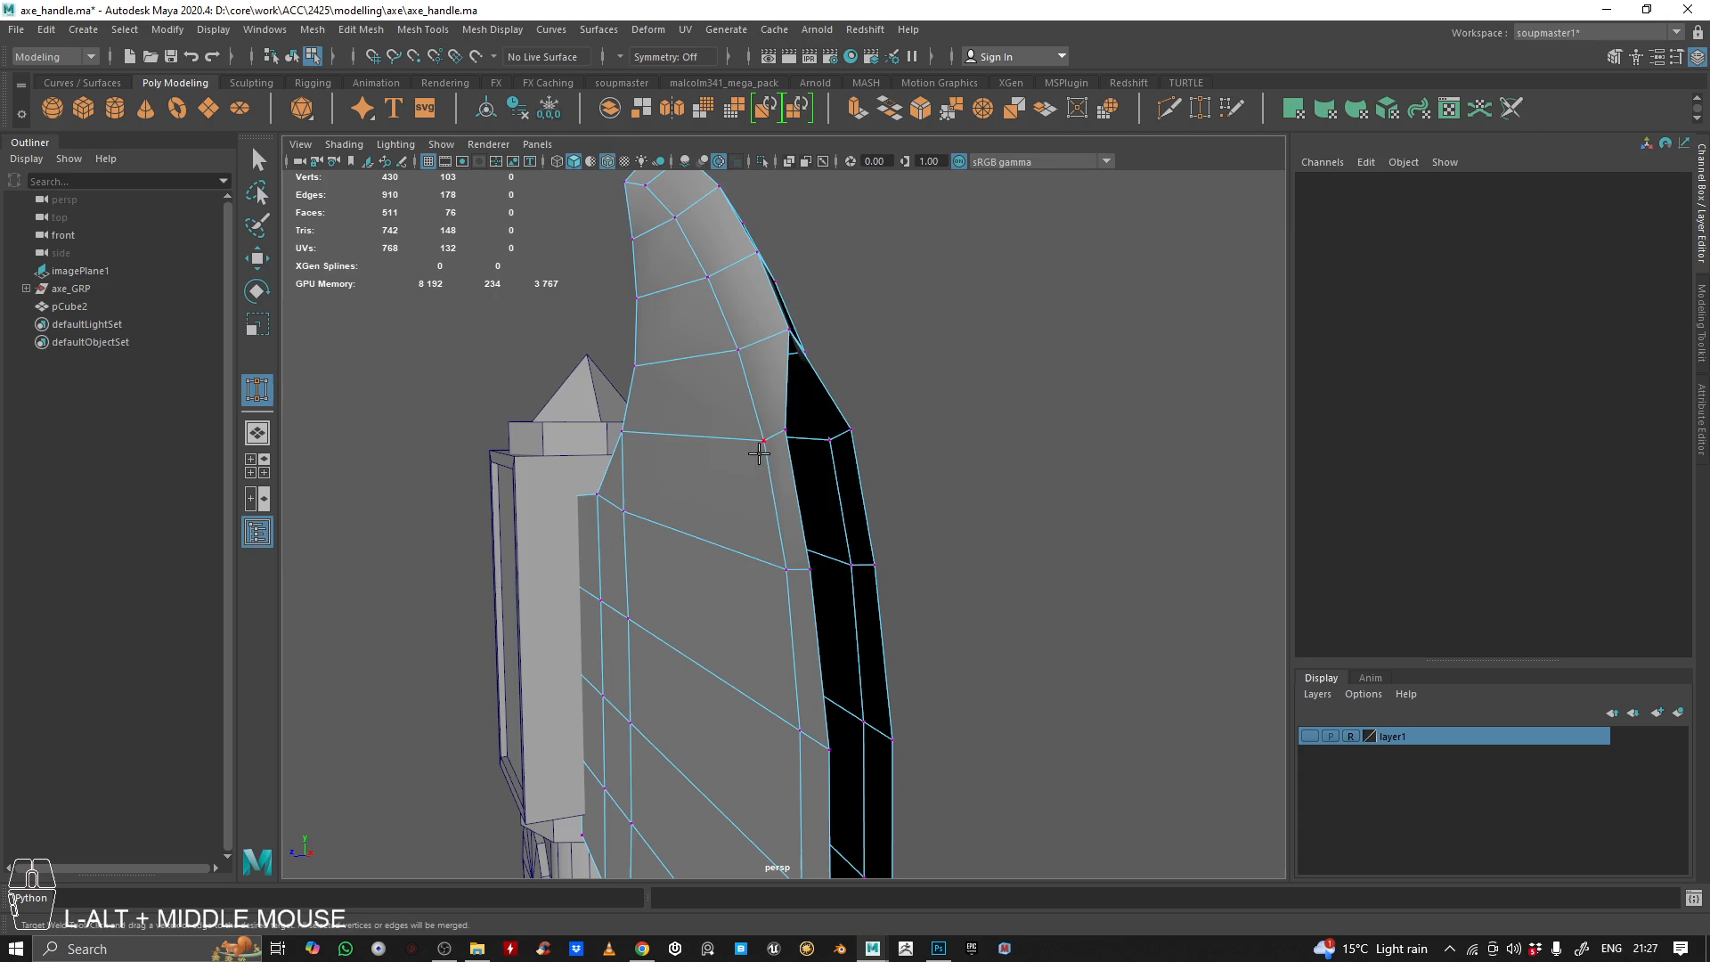
Continue welding the facing cutting-edge vertices from the upper curve down to the middle of the blade
middle_click_drag(779, 426, 860, 434)
middle_click_drag(937, 492, 861, 439, "alt")
middle_click_drag(861, 439, 871, 478, "alt")
middle_click_drag(871, 477, 913, 426, "alt")
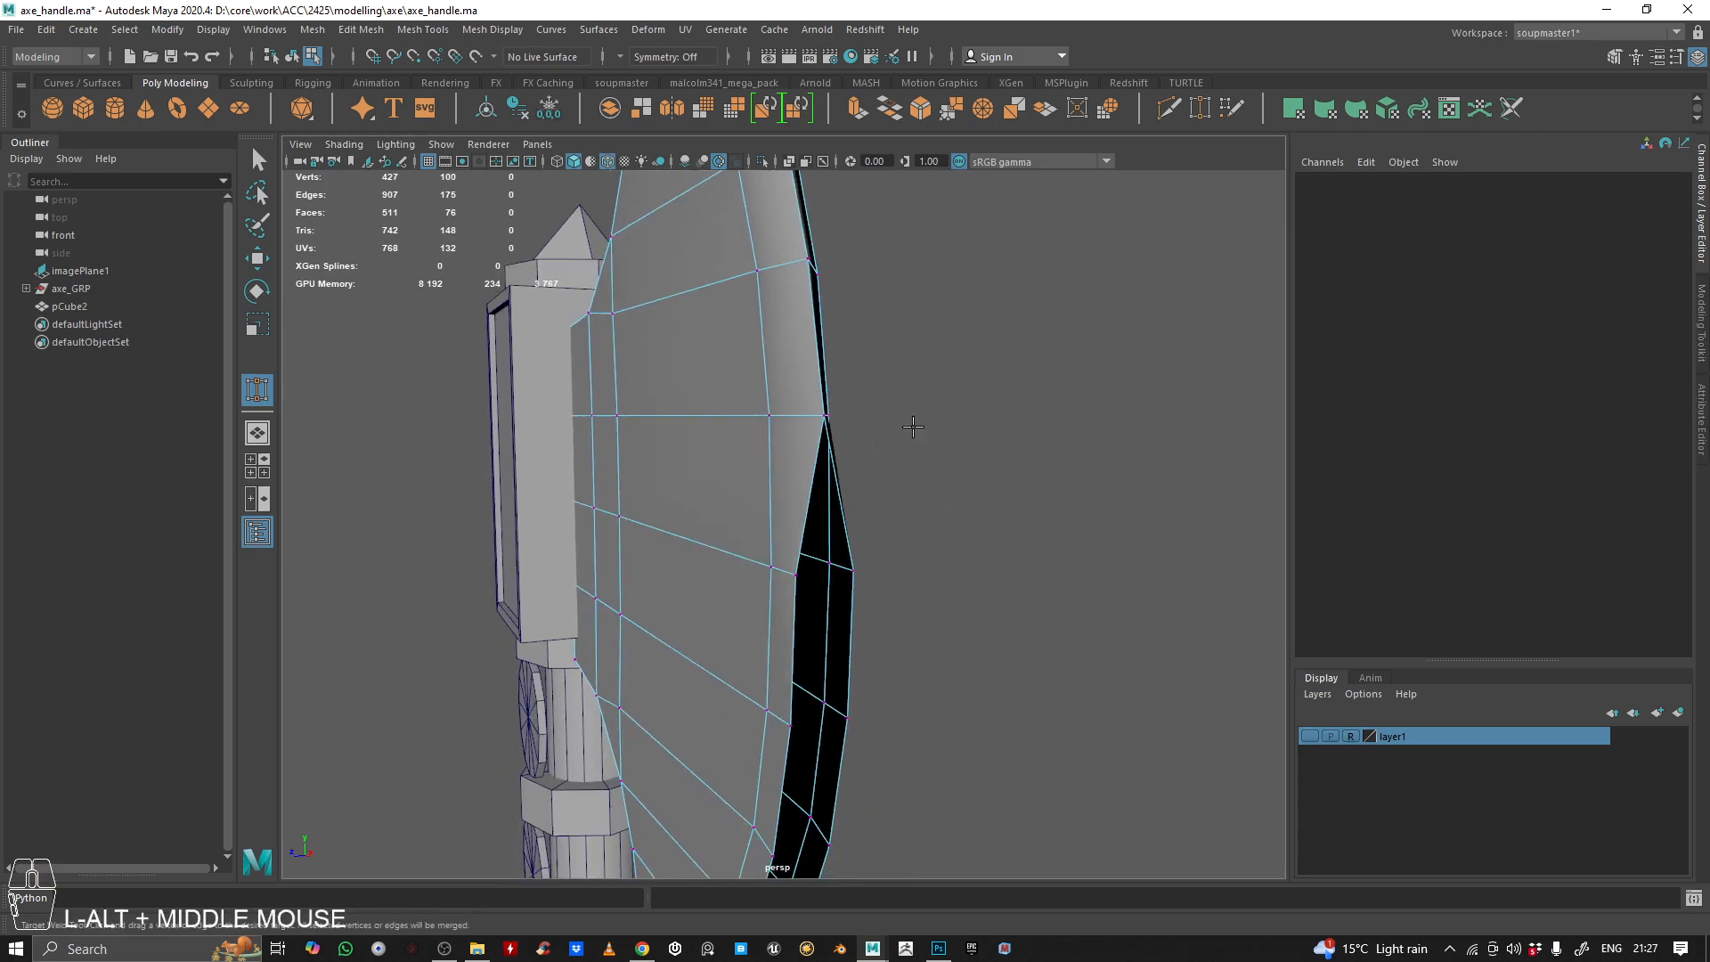
middle_click_drag(865, 561, 865, 560)
middle_click_drag(866, 560, 897, 510, "alt")
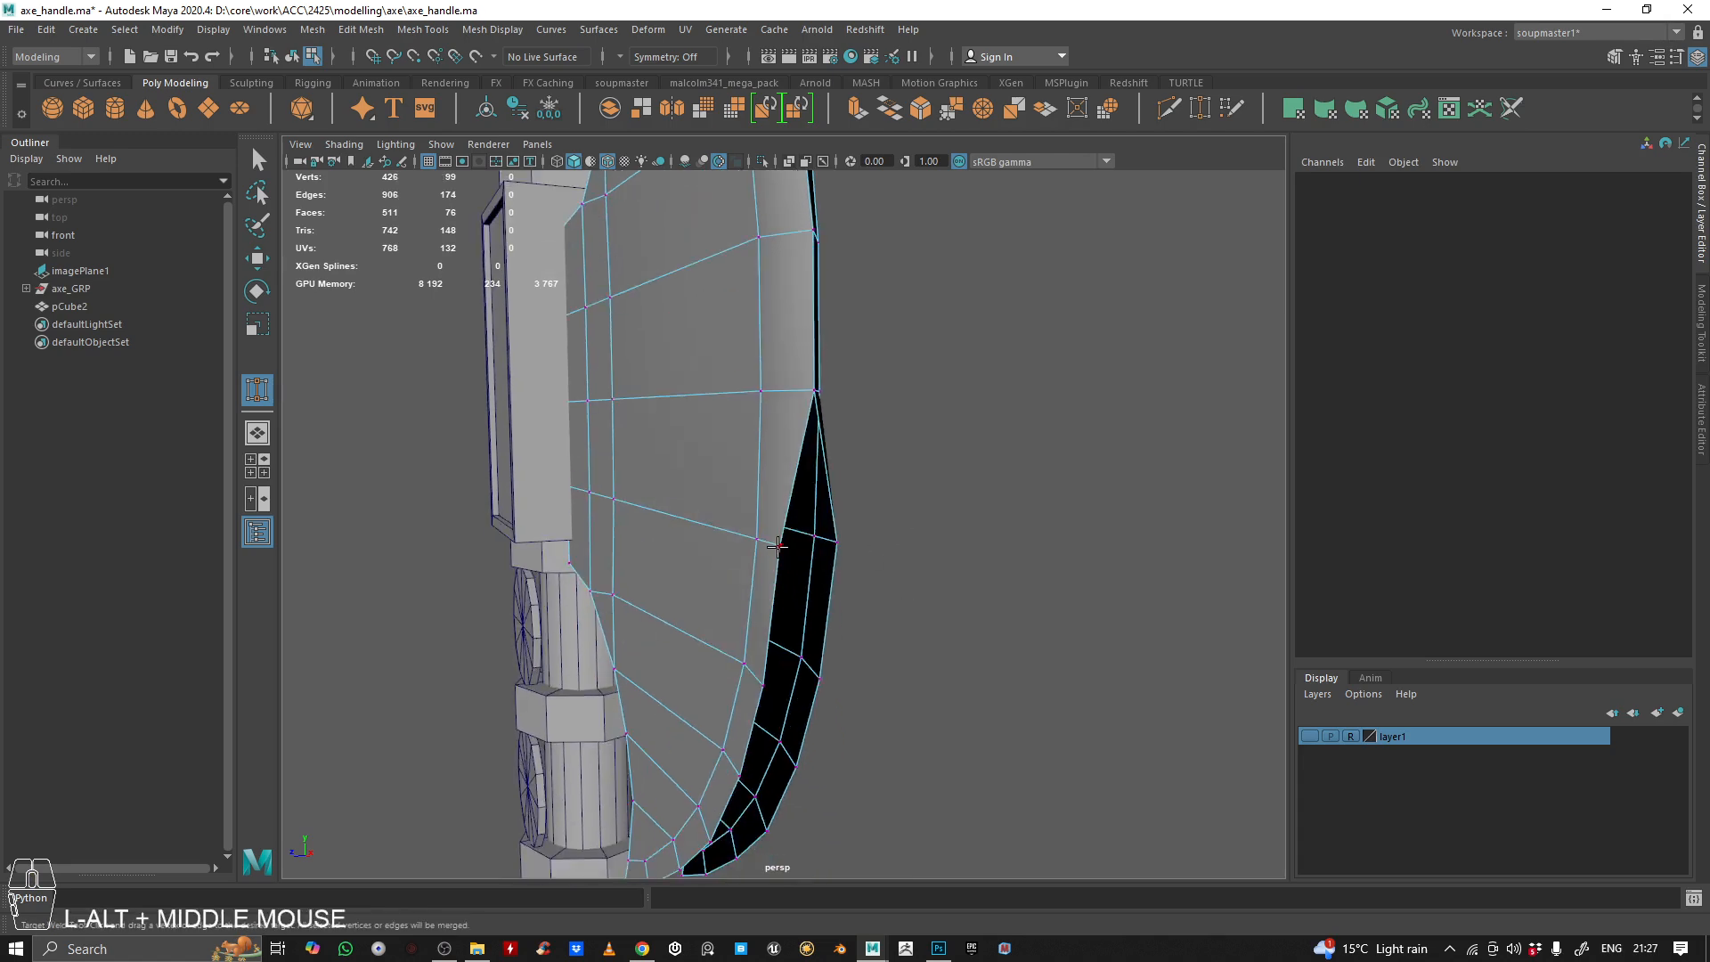
Weld the next facing vertex pairs below the middle of the blade's cutting edge
middle_click_drag(778, 546, 780, 545)
right_click_drag(947, 534, 931, 527, "alt")
left_click_drag(932, 526, 729, 633, "alt")
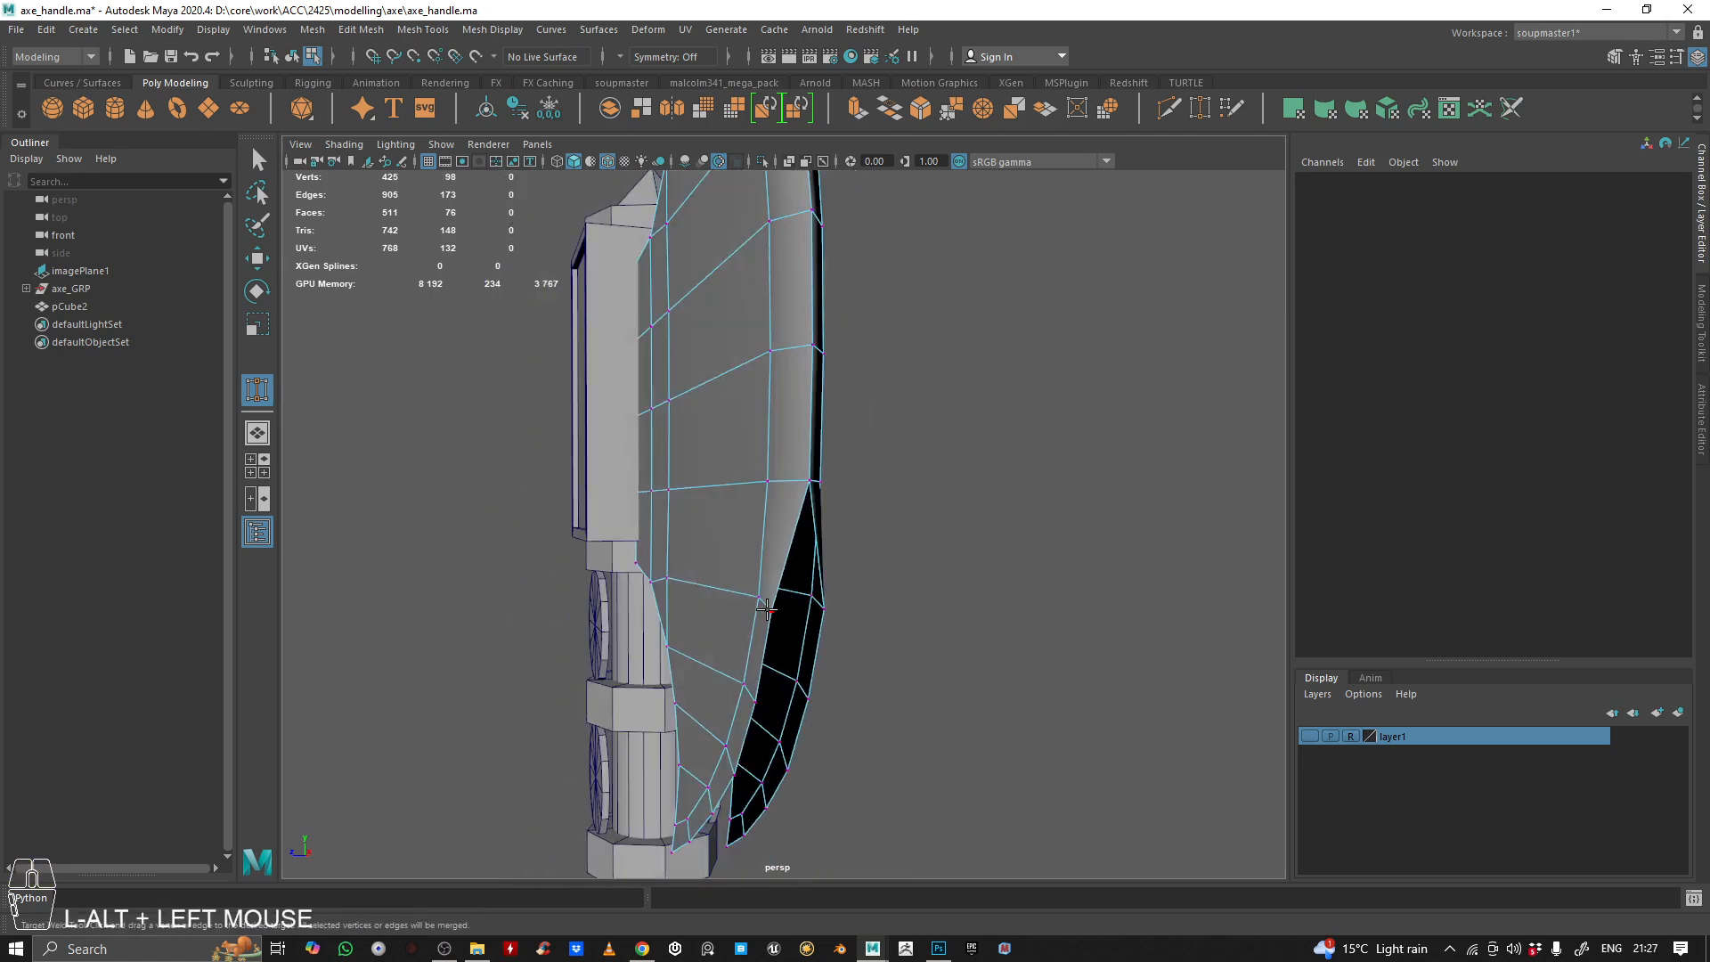
middle_click_drag(767, 610, 823, 608)
left_click_drag(837, 603, 895, 594, "alt")
right_click_drag(895, 594, 935, 587, "alt")
middle_click_drag(935, 587, 933, 549, "alt")
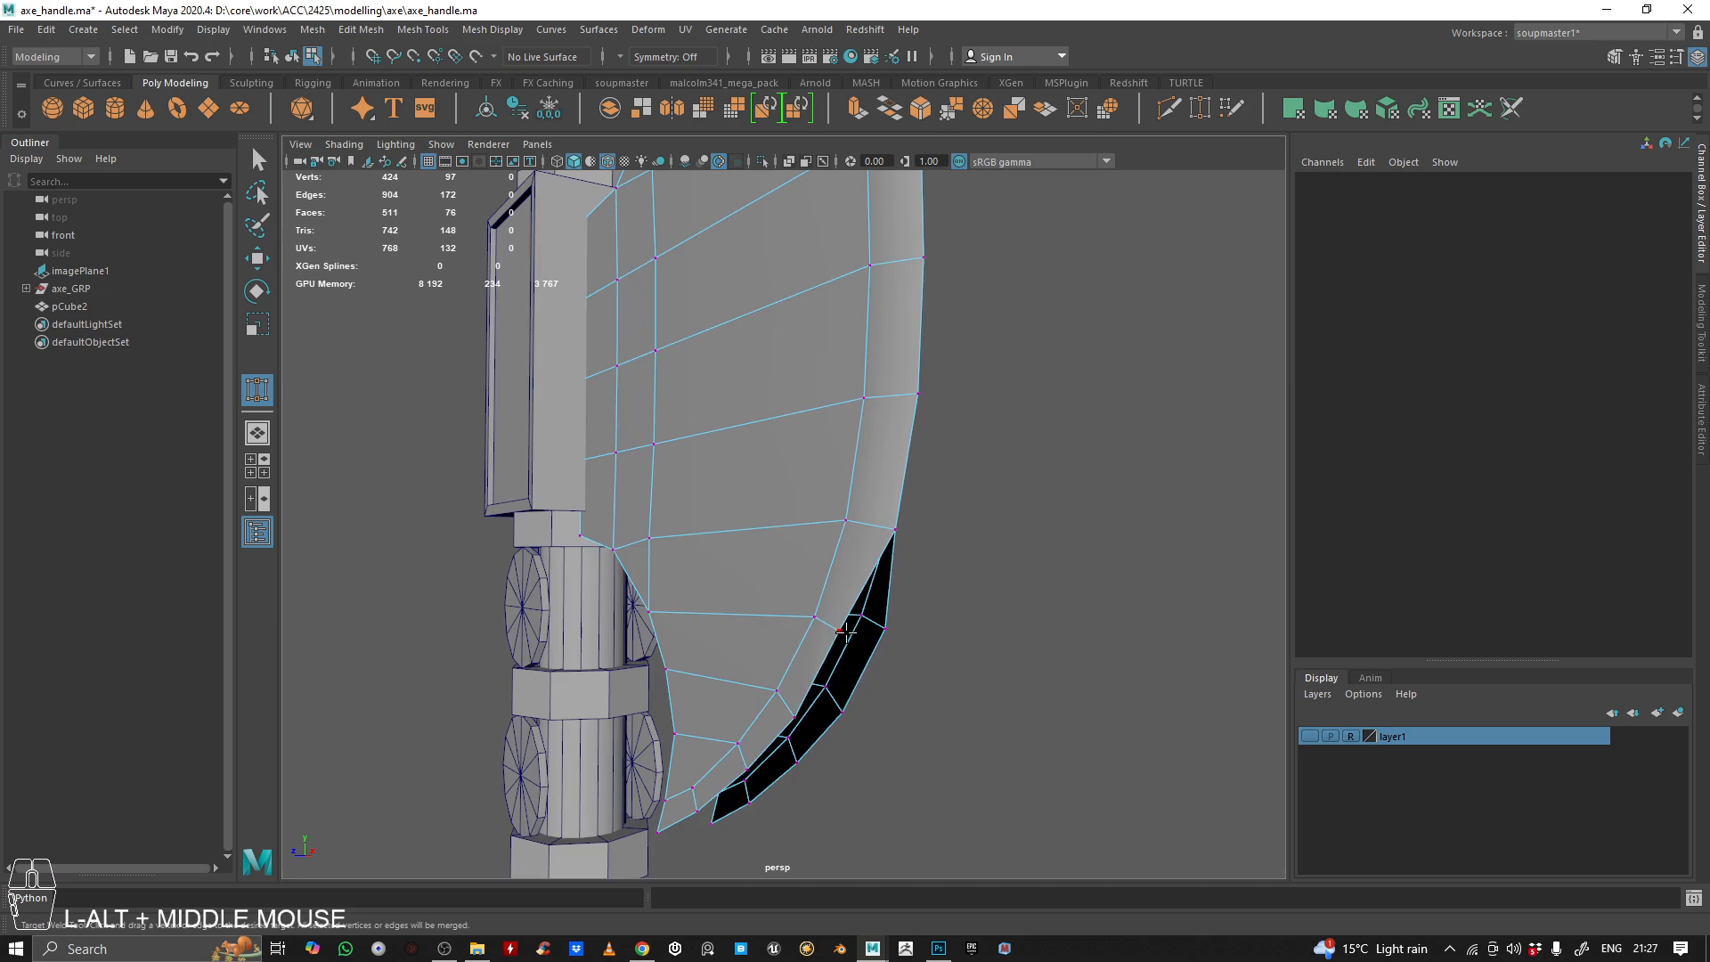
Weld the remaining facing vertices along the lower cutting edge, including the lower tip, and leave the Target Weld tool
middle_click_drag(844, 630, 853, 617)
middle_click_drag(955, 564, 991, 588, "alt")
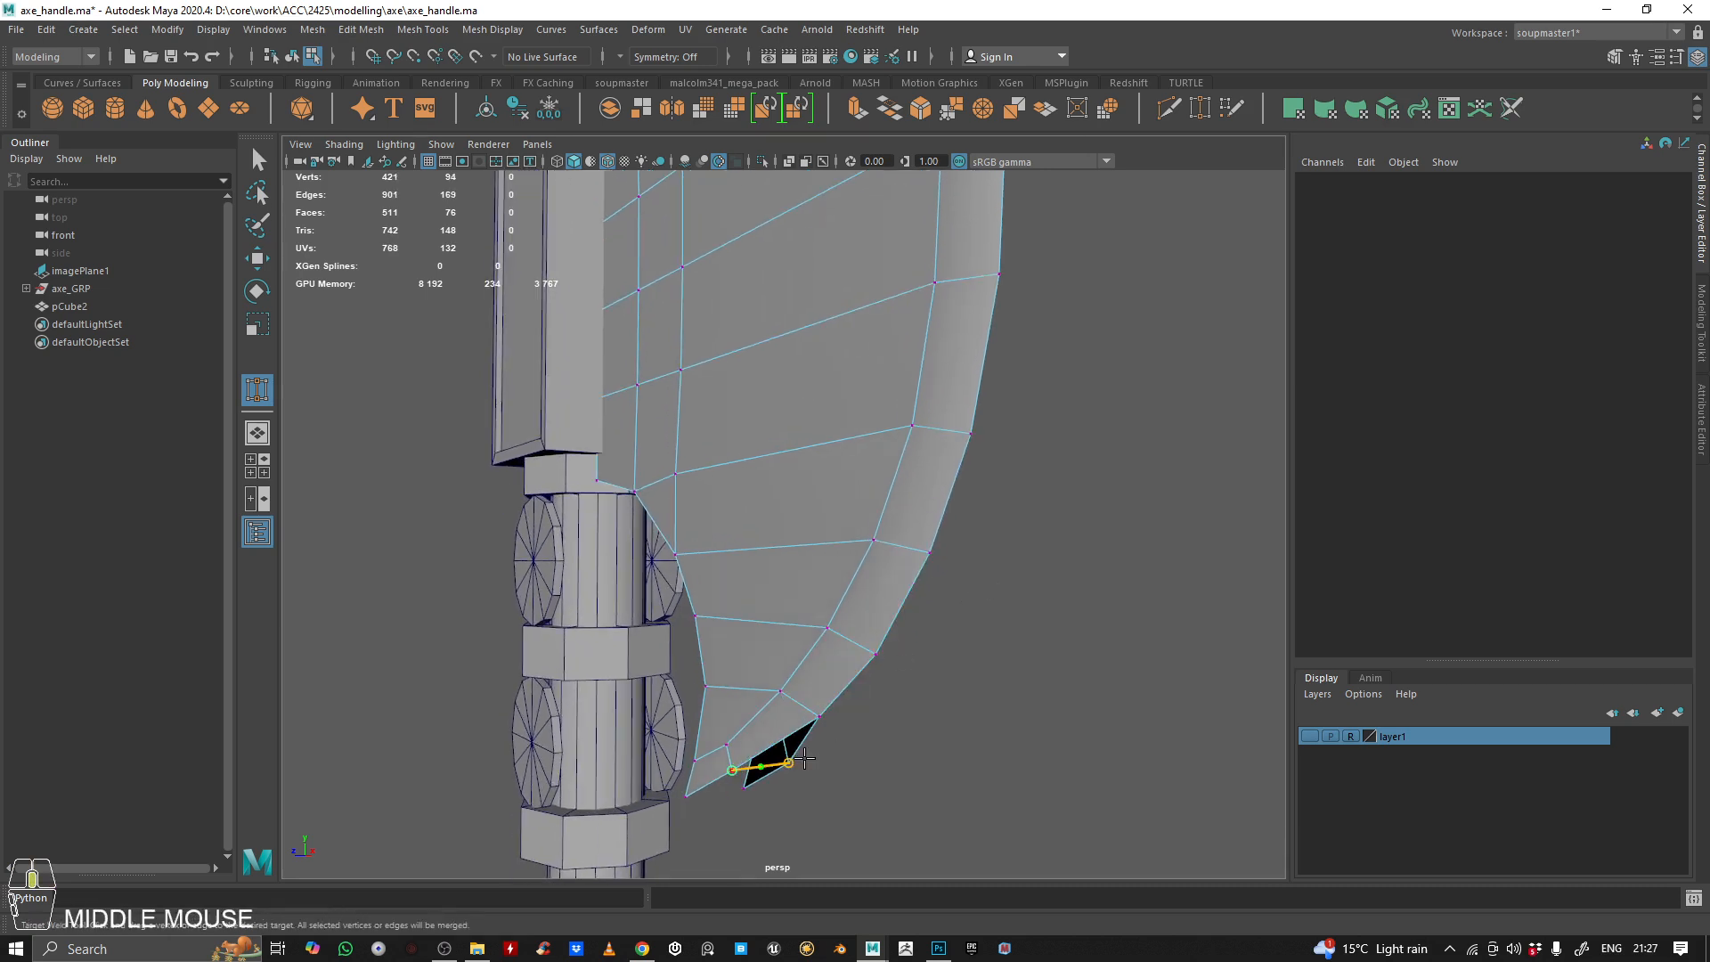
middle_click_drag(727, 789, 745, 787)
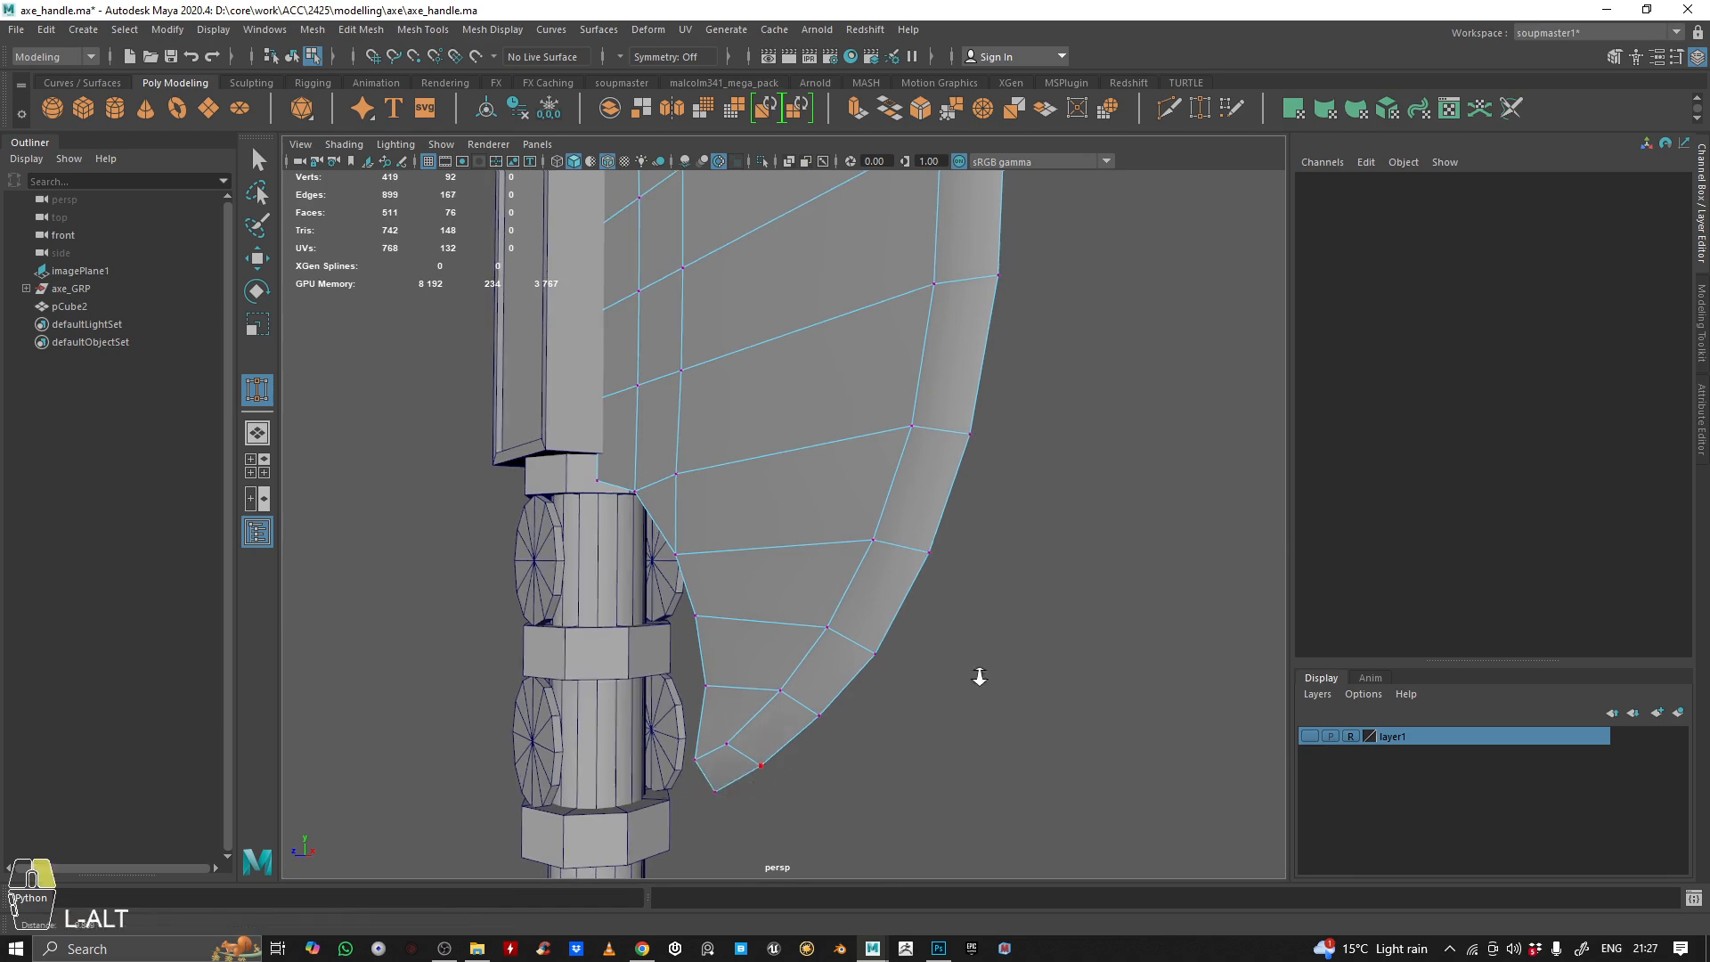
right_click_drag(977, 676, 922, 673, "alt")
left_click_drag(922, 672, 760, 553, "alt")
middle_click_drag(759, 553, 766, 637, "alt")
left_click_drag(766, 637, 779, 522, "alt")
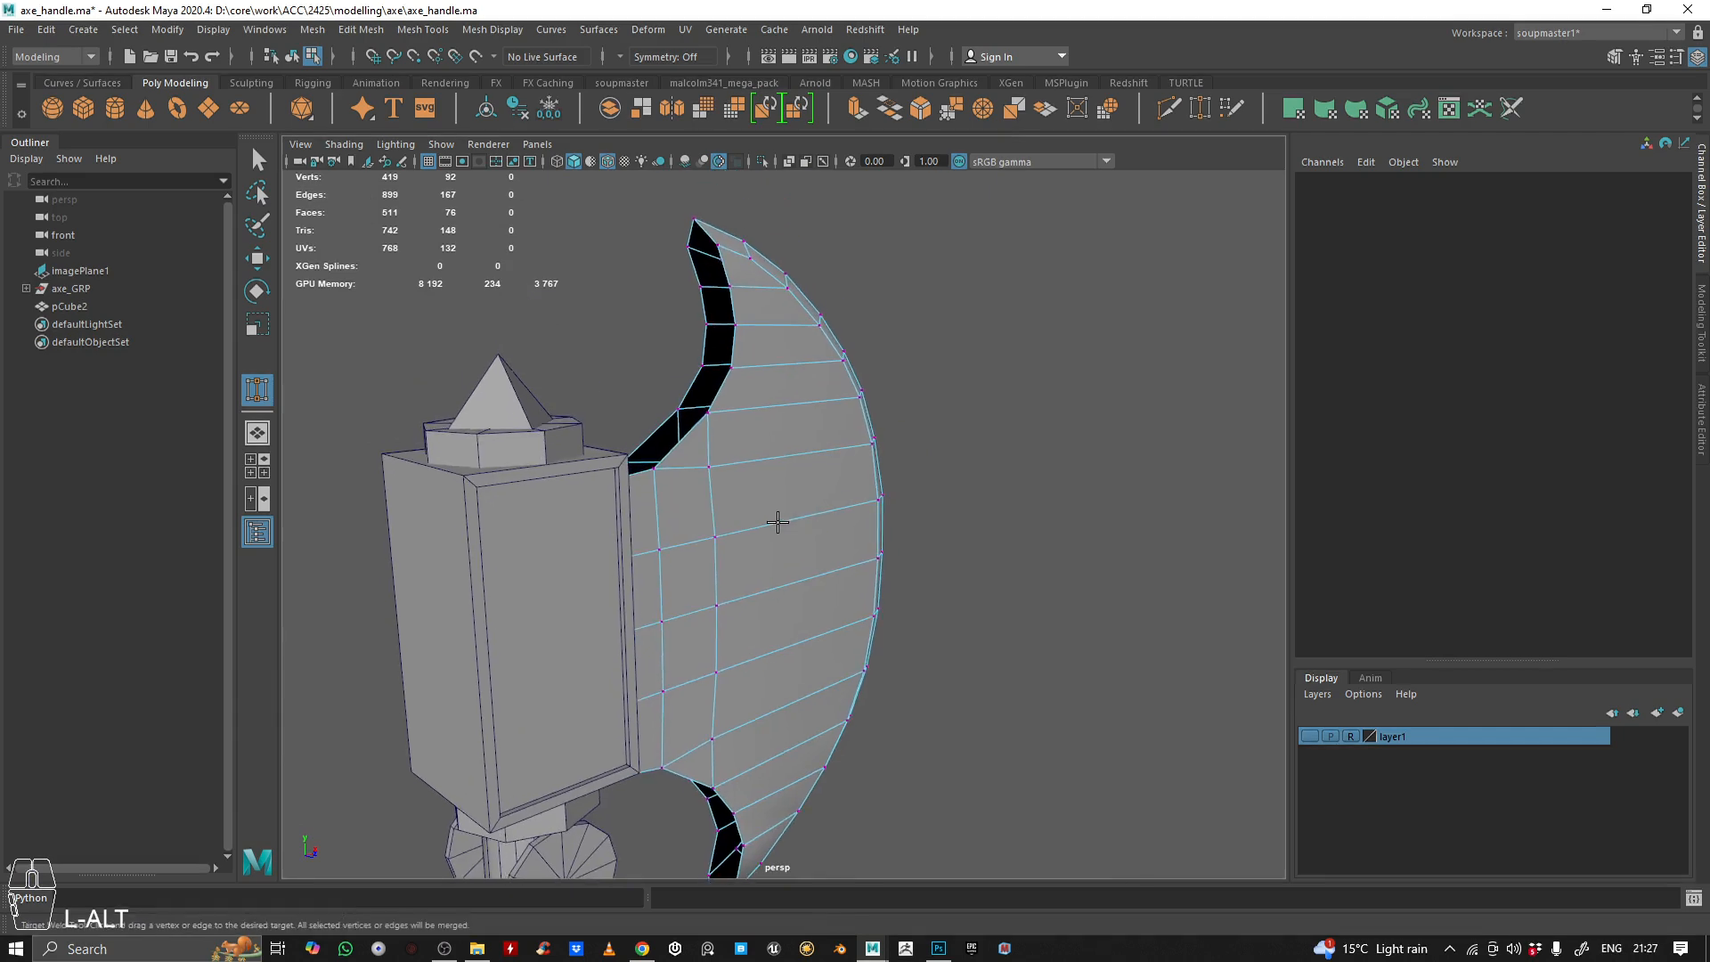
key("q")
Examine the joined blade from several angles, checking its cutting edge and the open gap along the inner curve
right_click_drag(737, 439, 864, 320)
right_click_drag(864, 321, 810, 374, "alt")
left_click_drag(809, 374, 837, 393, "alt")
right_click_drag(837, 394, 818, 383, "alt")
left_click_drag(817, 383, 659, 487, "alt")
right_click_drag(659, 486, 932, 443, "alt")
left_click_drag(931, 443, 932, 435, "alt")
middle_click_drag(932, 436, 846, 519, "alt")
right_click_drag(847, 519, 649, 436, "alt")
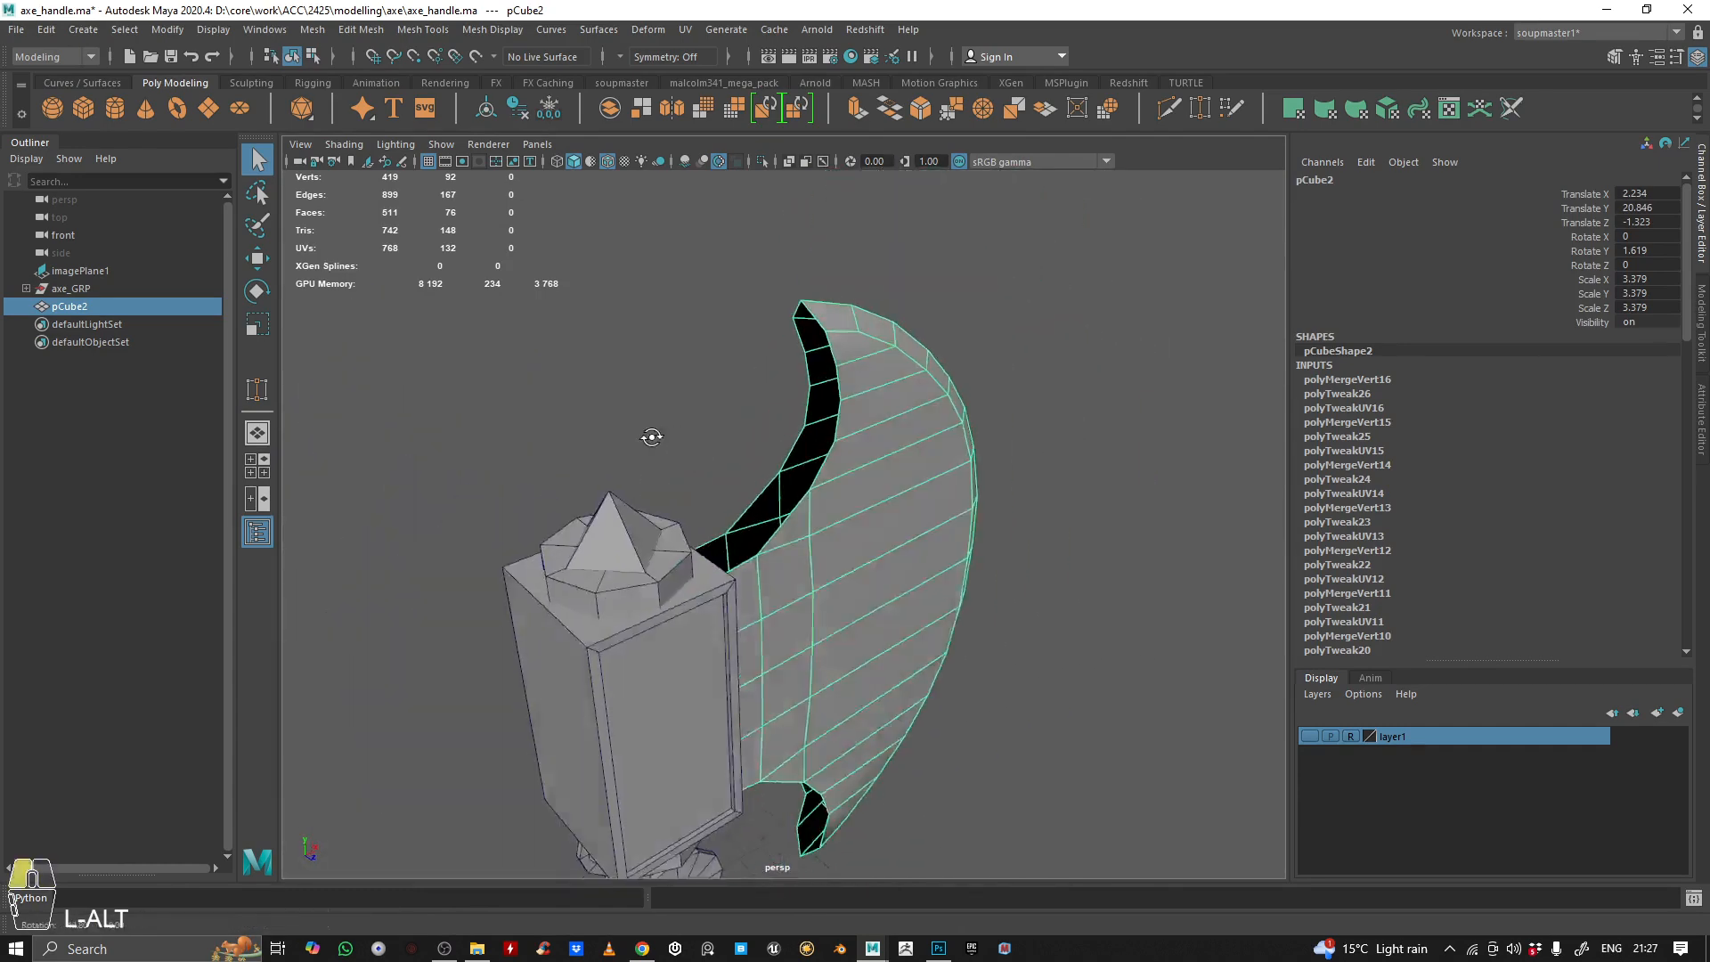
left_click_drag(649, 435, 611, 424, "alt")
left_click_drag(822, 450, 719, 435, "alt")
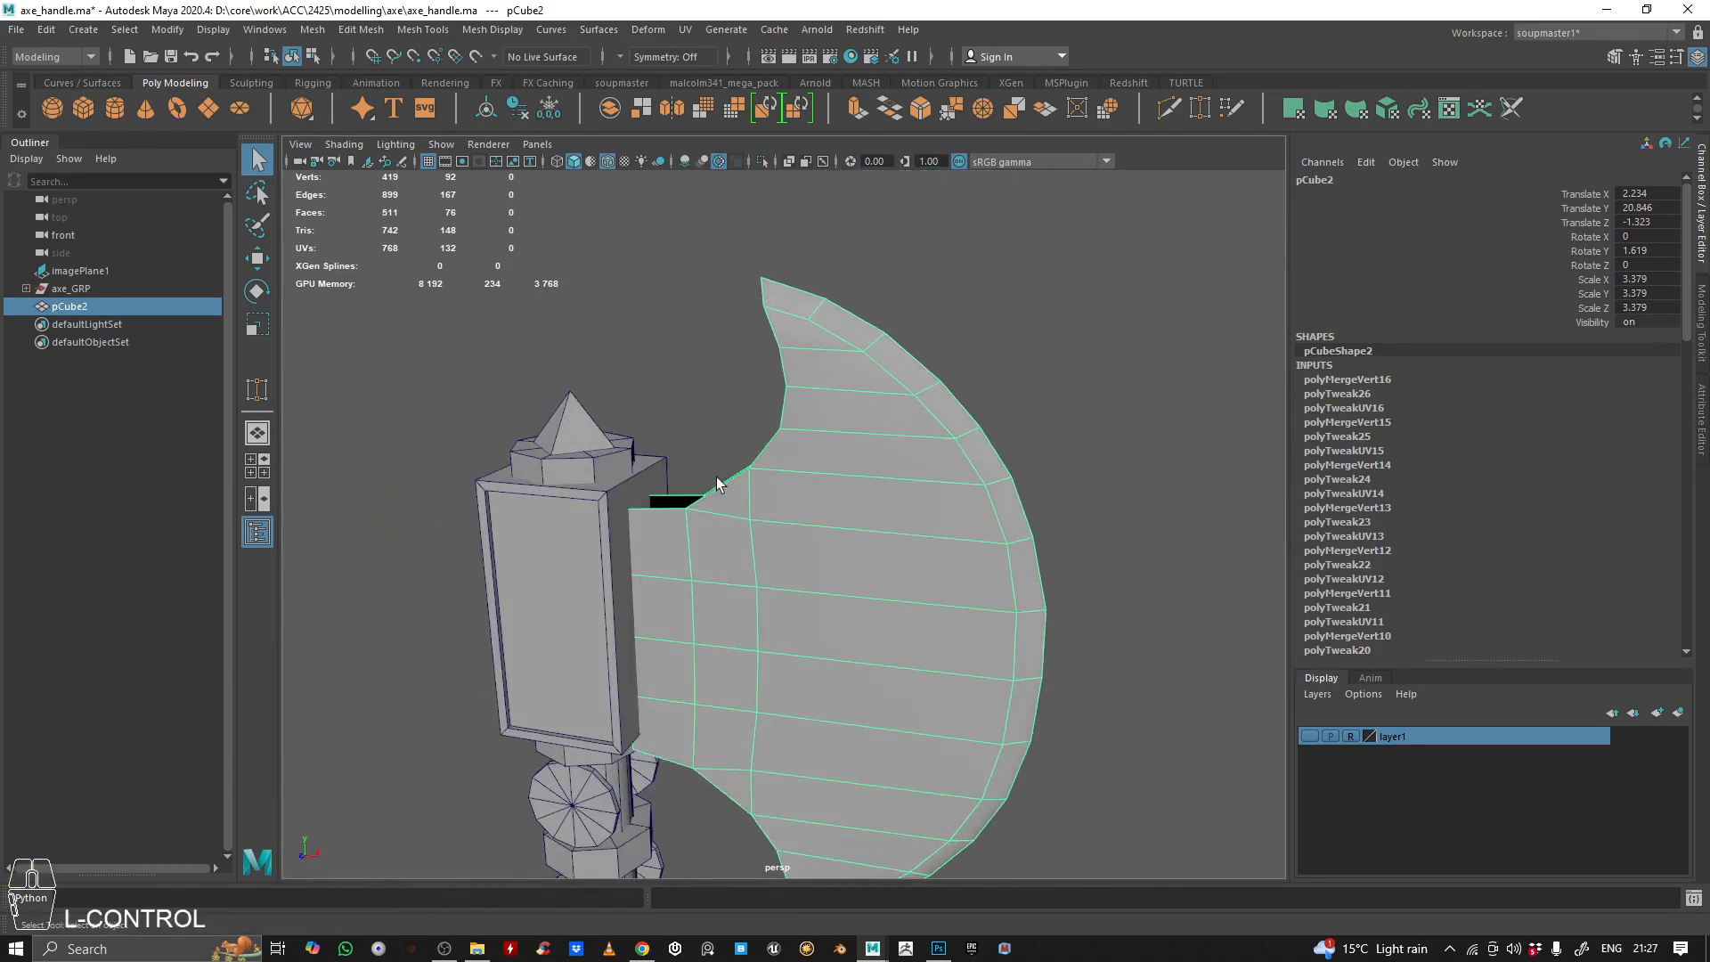
Isolate the blade in the perspective view and switch it to edge selection near the upper tip
key("ctrl+1")
left_click_drag(825, 573, 599, 599, "alt")
middle_click_drag(599, 599, 847, 591, "alt")
right_click_drag(847, 590, 832, 541, "alt")
left_click_drag(832, 541, 820, 428, "alt")
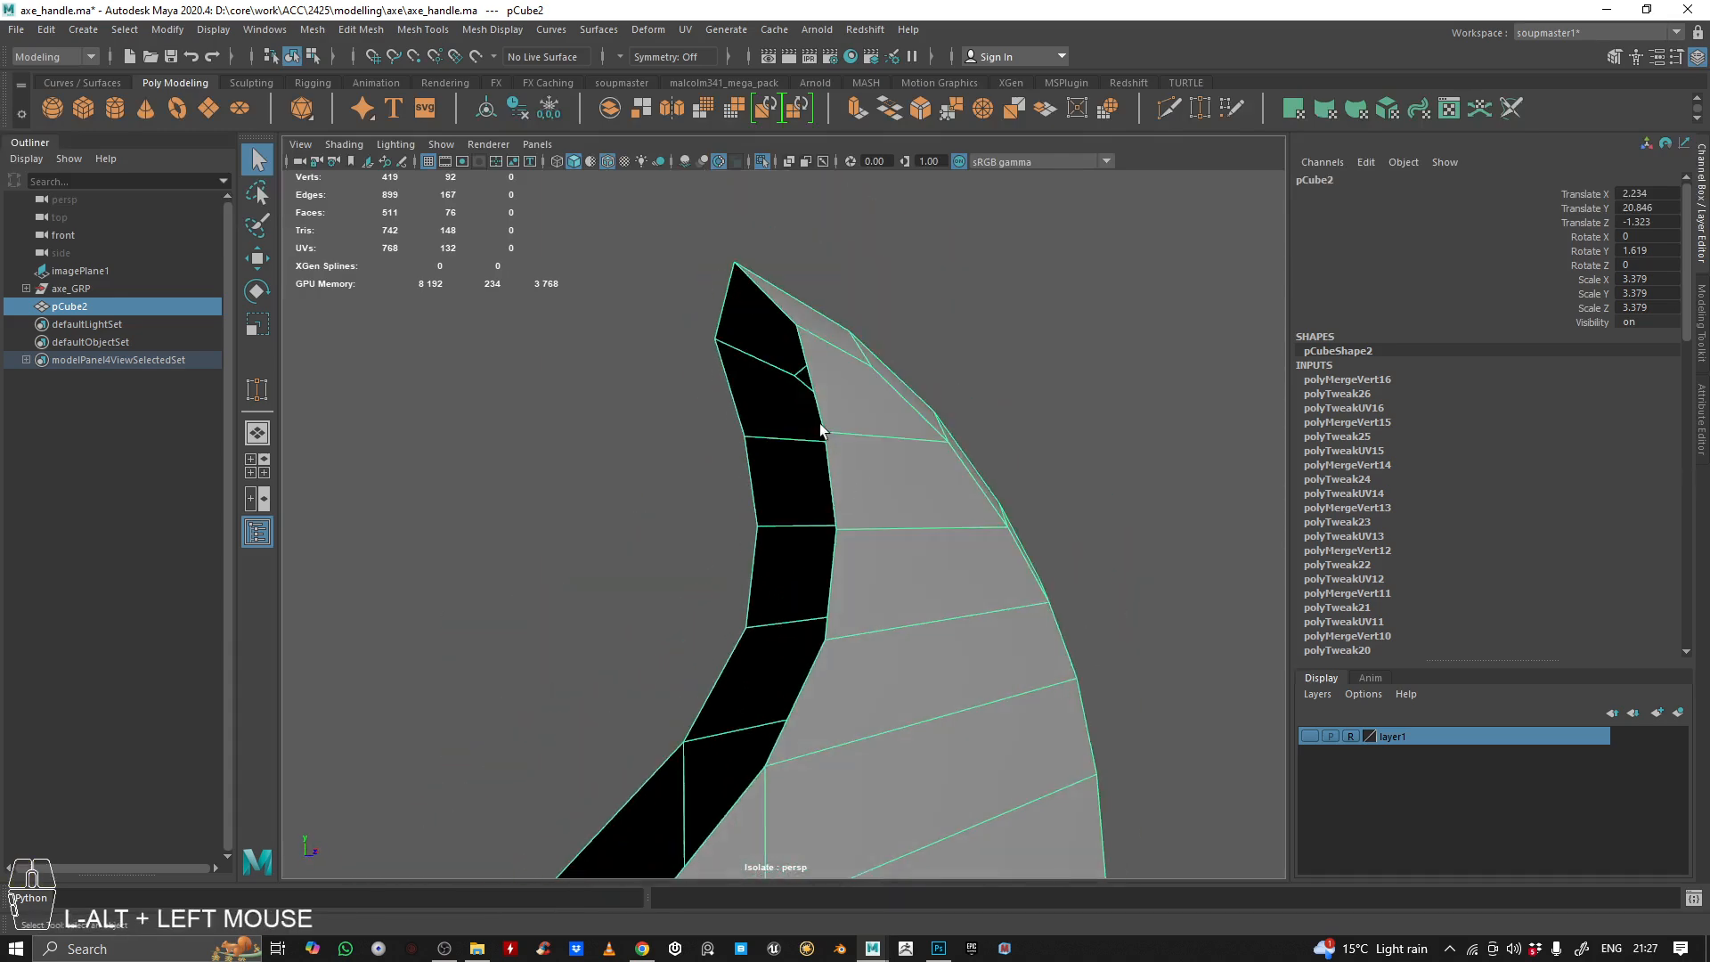
right_click(886, 425)
right_click_drag(886, 424, 886, 375)
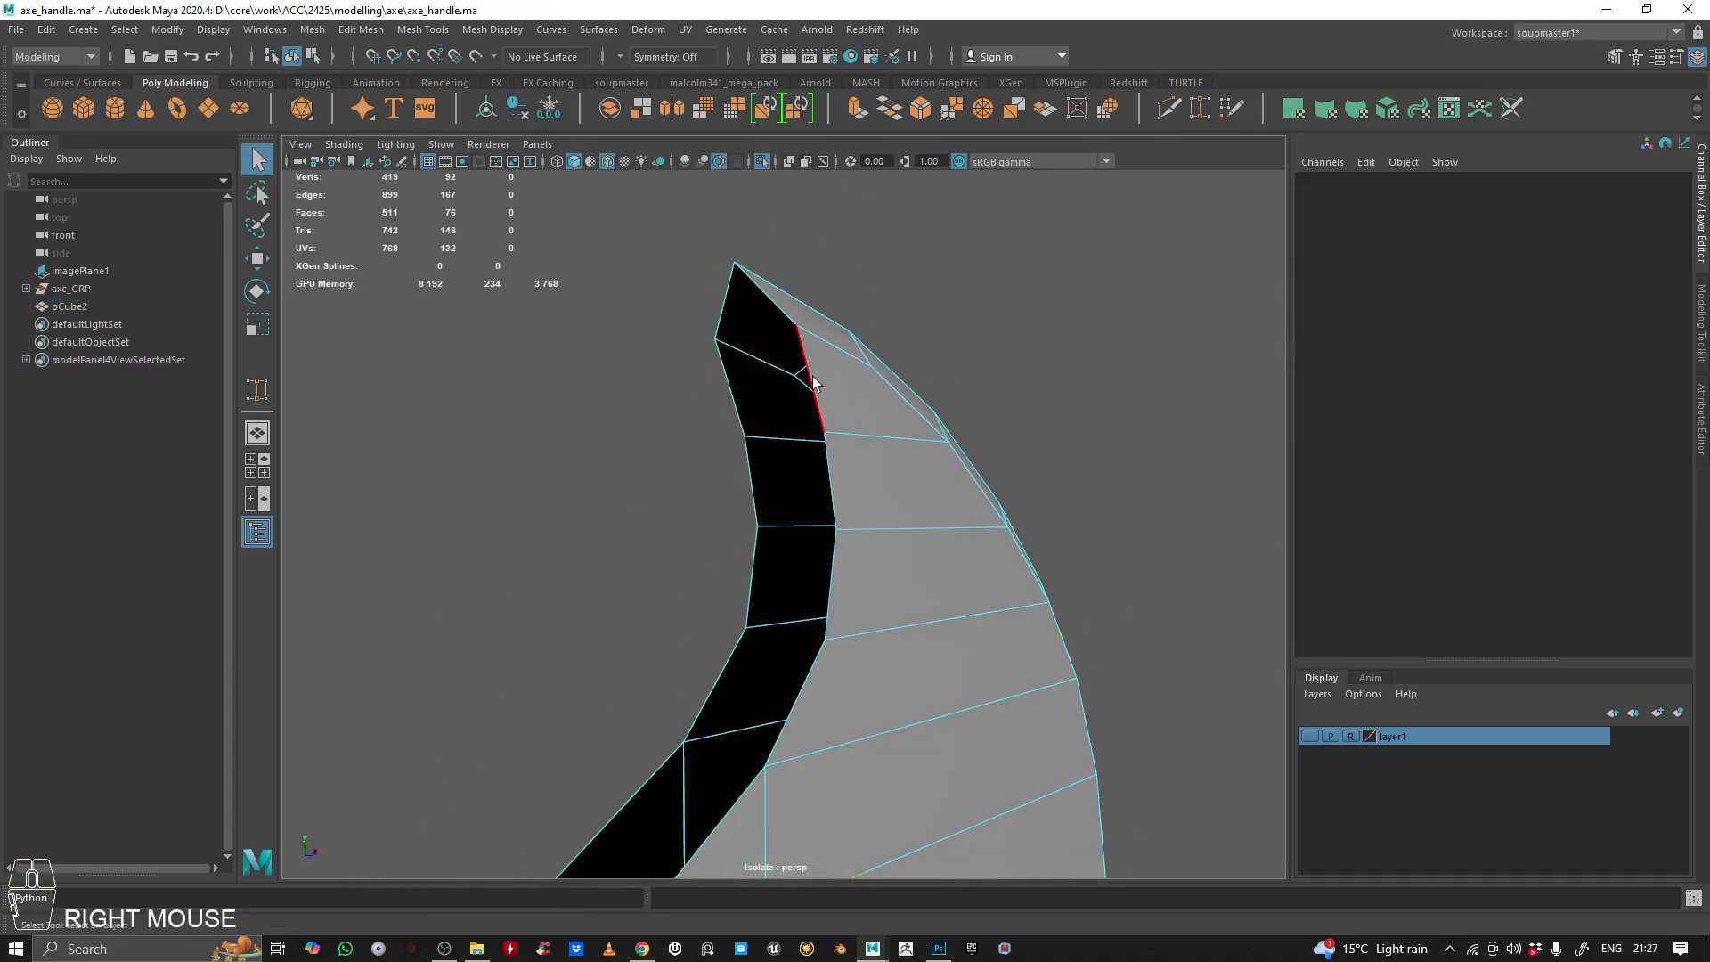
Bridge the facing open edges along both sides of the blade's upper inner curve, from below the tip to the inner corner
left_click(813, 383)
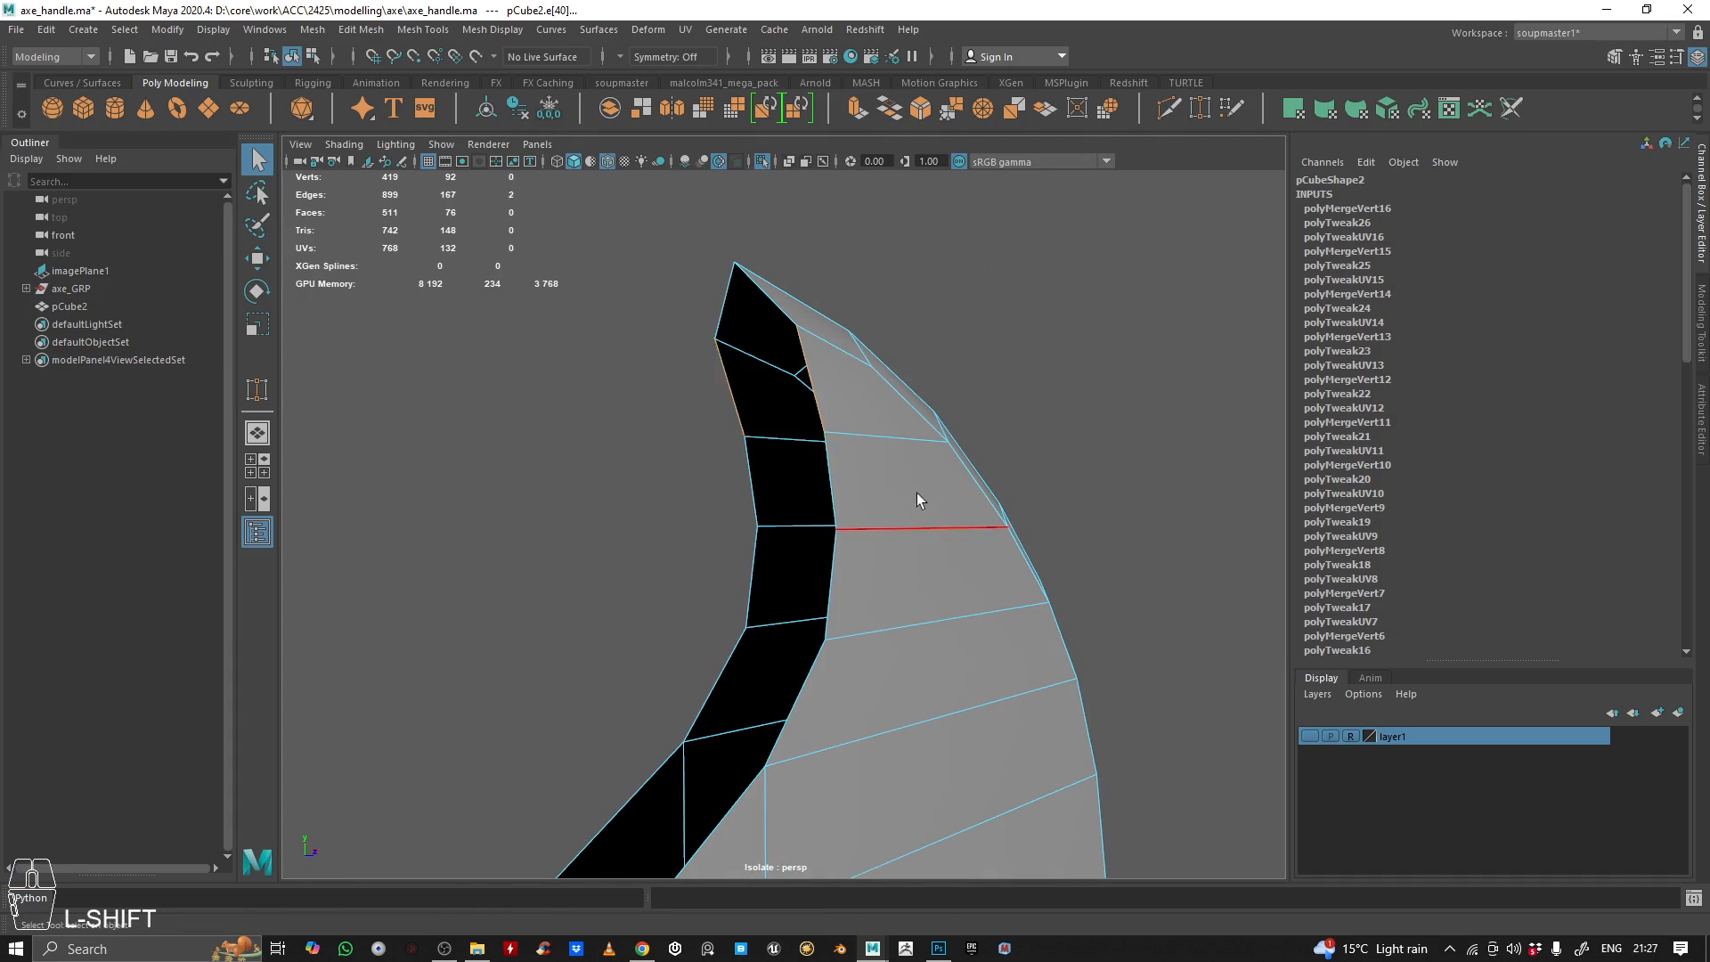
left_click_drag(920, 500, 928, 344, "alt")
middle_click_drag(881, 378, 868, 423, "alt")
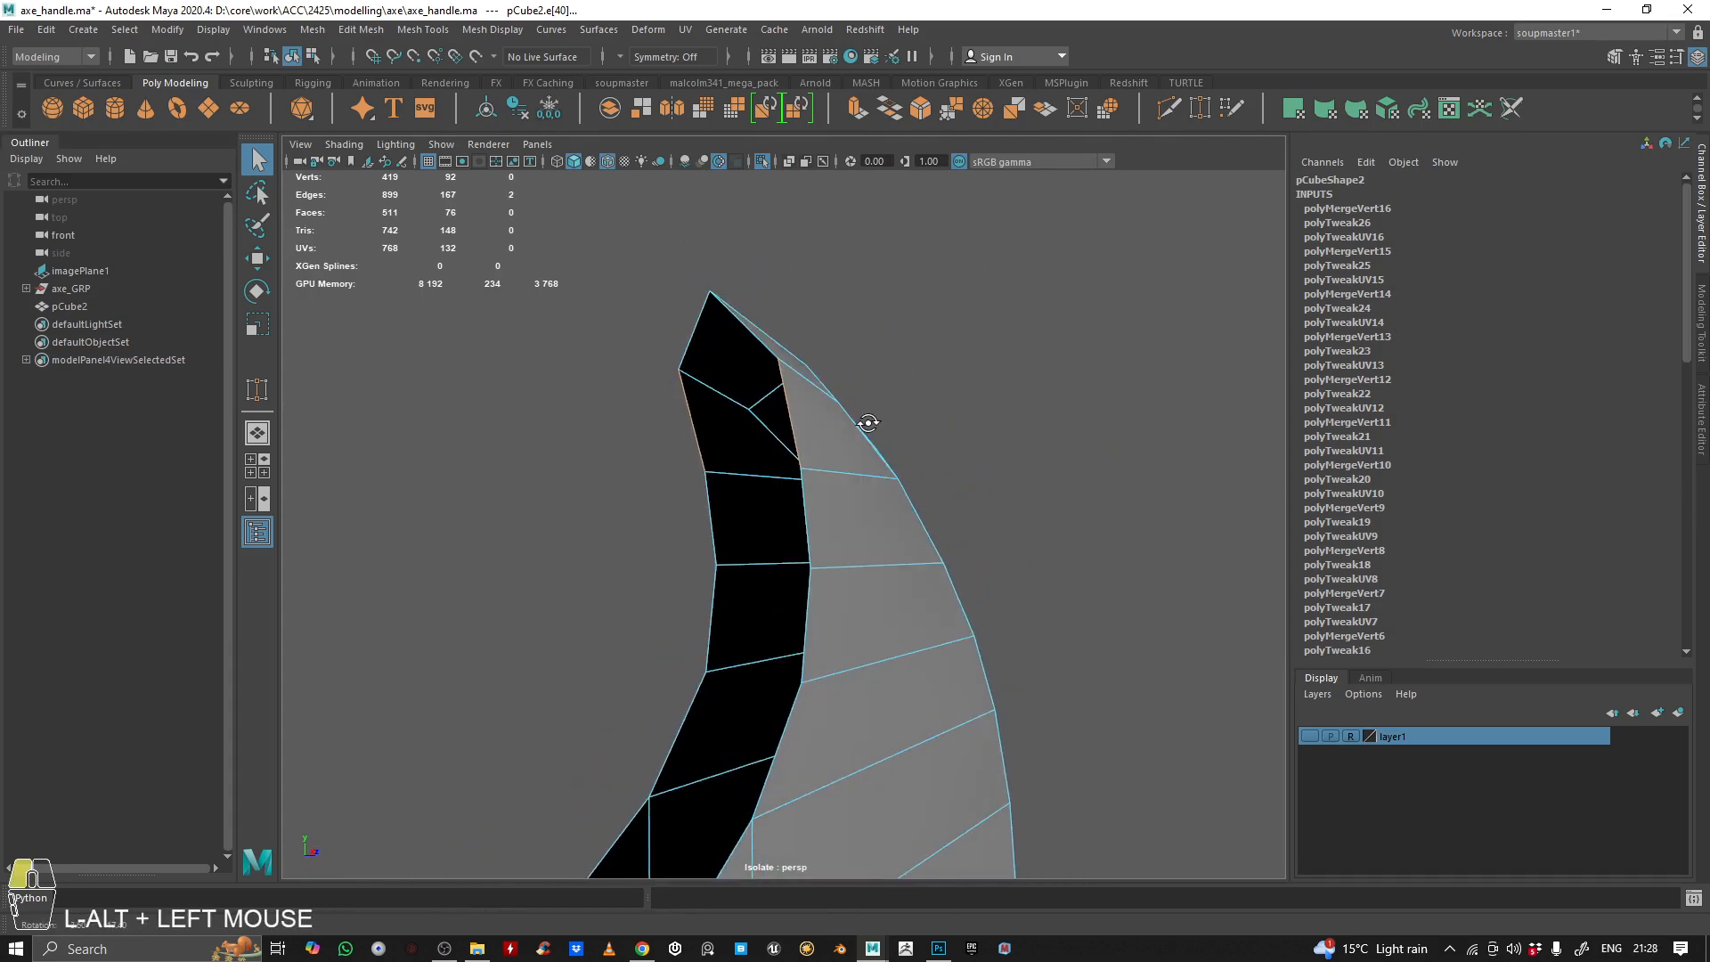
left_click_drag(868, 424, 858, 436, "alt")
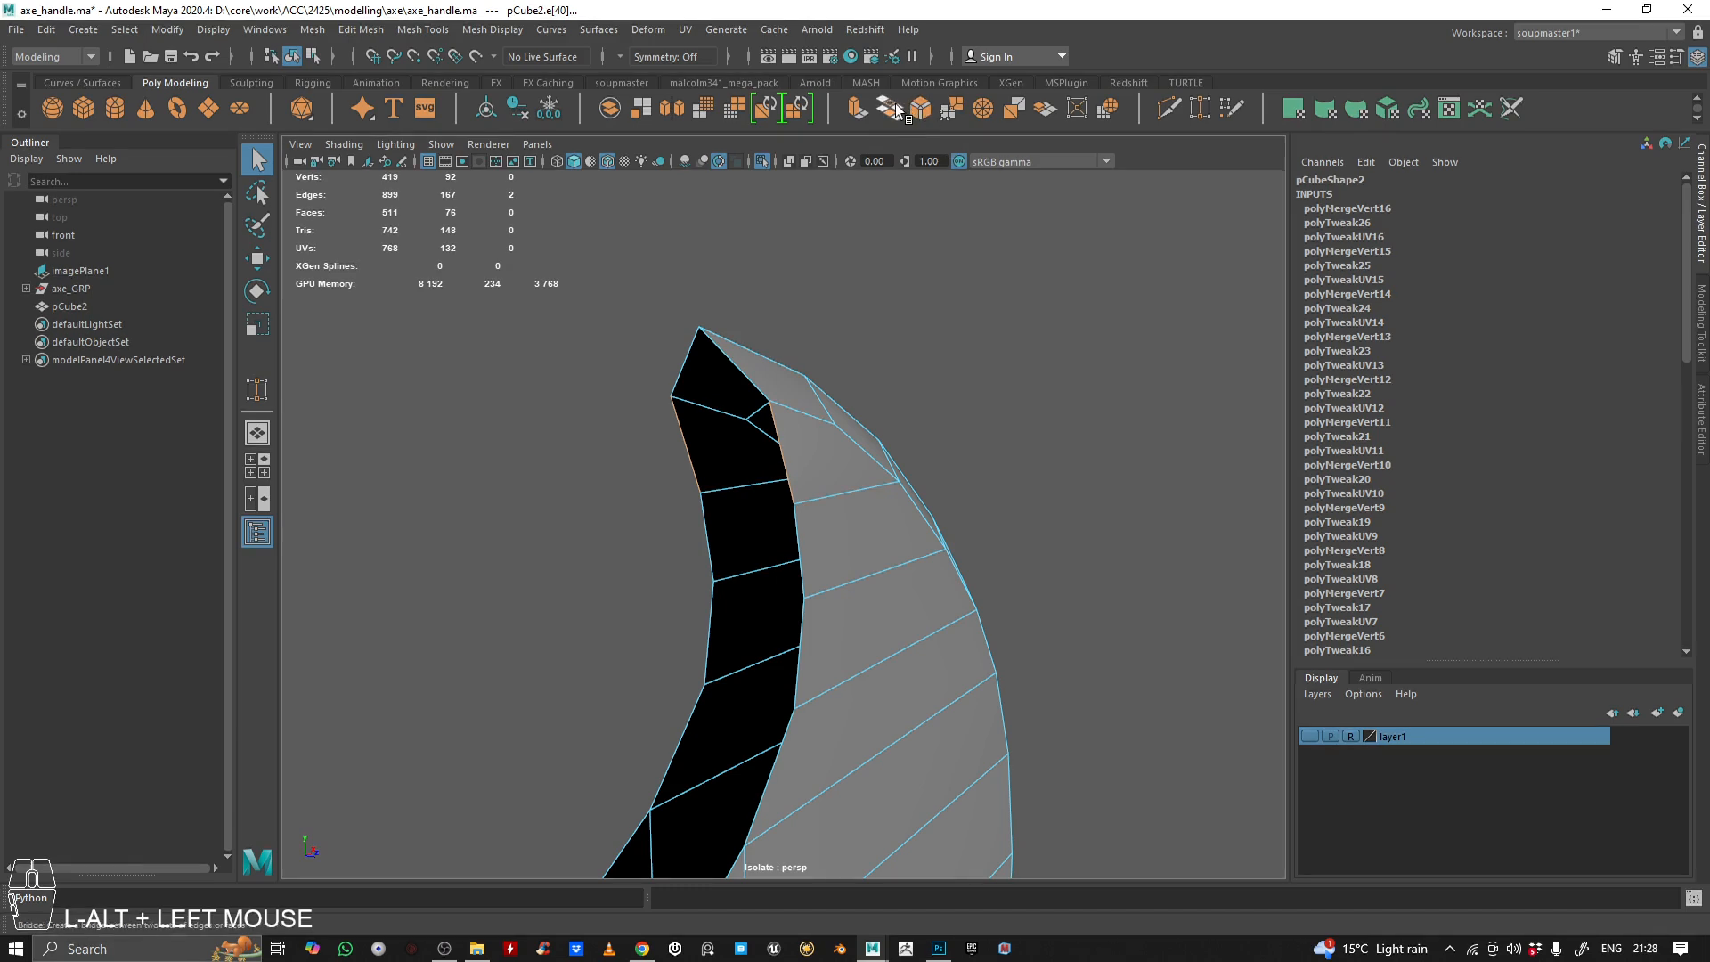
middle_click_drag(1084, 648, 1061, 580, "alt")
scroll(1061, 580, "down", 2)
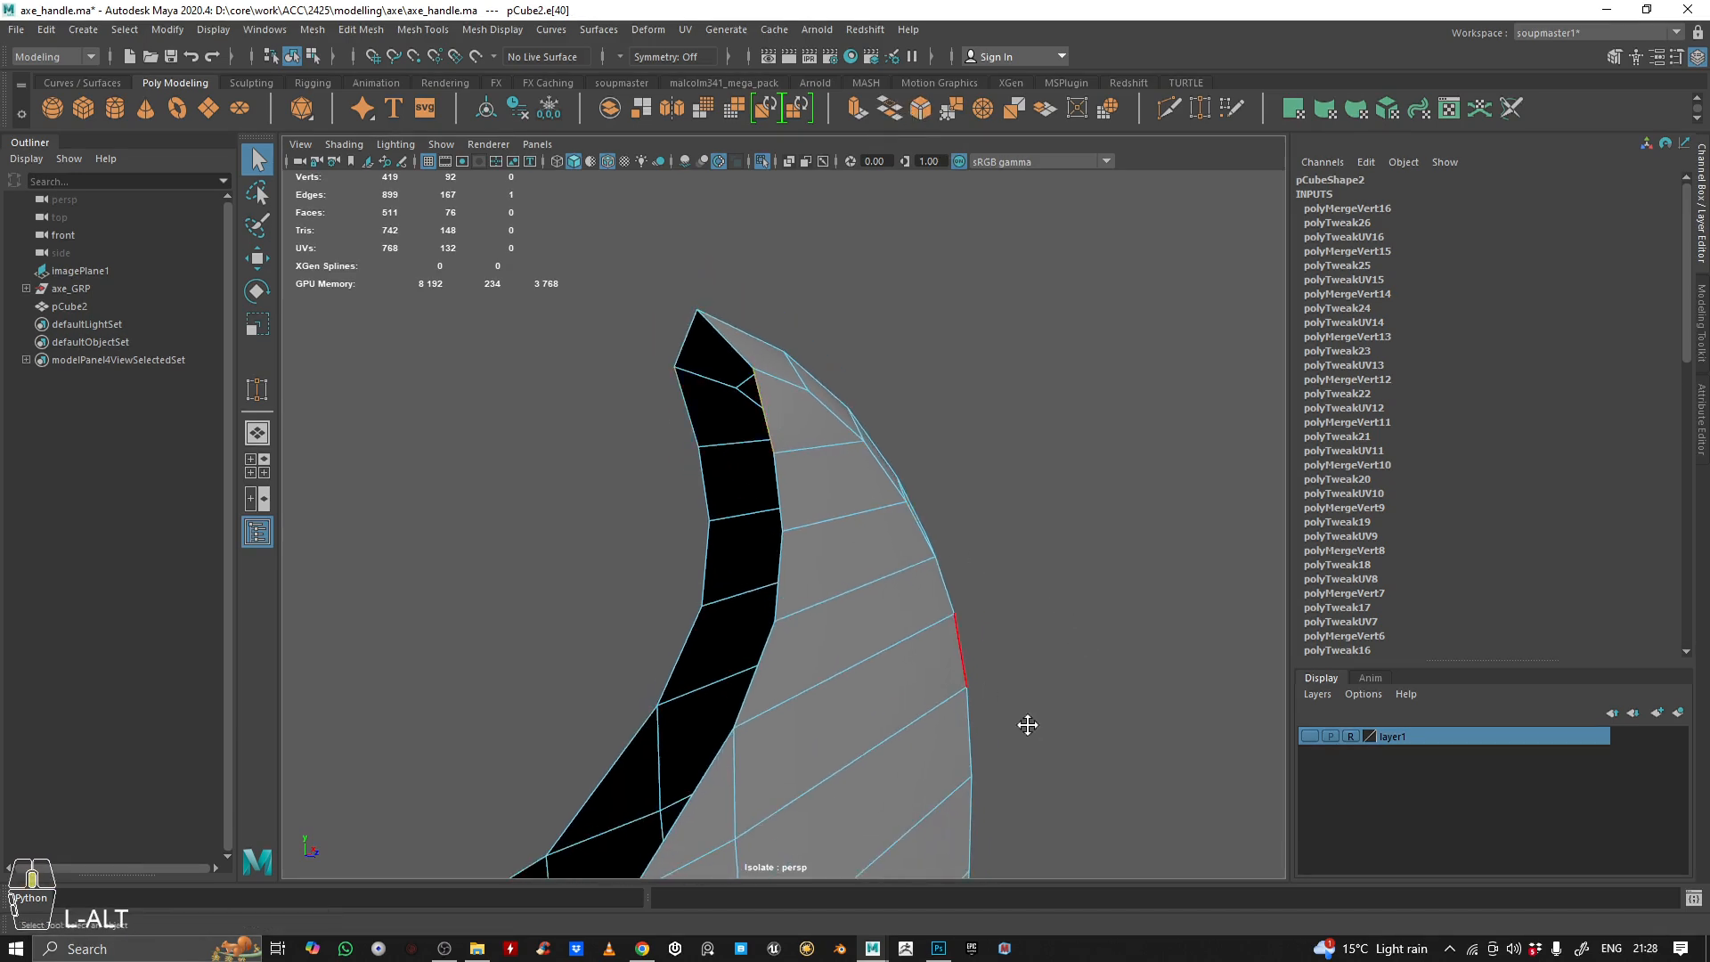
right_click_drag(1027, 725, 779, 626, "alt")
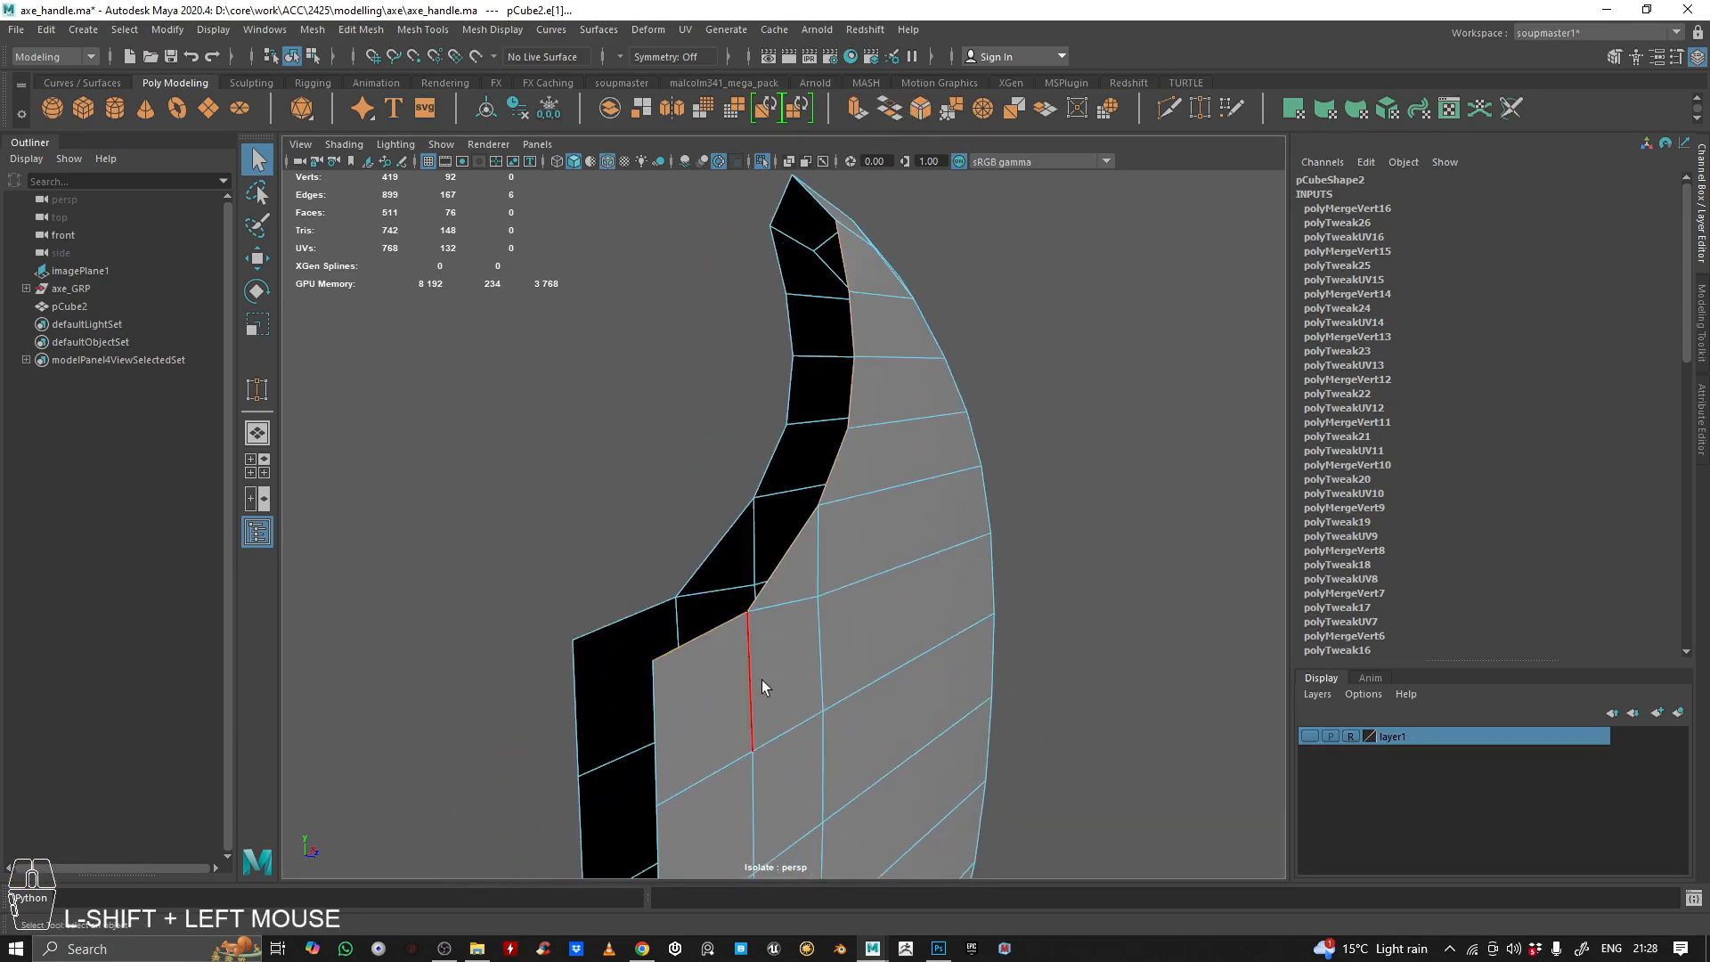
double_click(628, 634, "shift")
right_click_drag(936, 479, 916, 465, "alt")
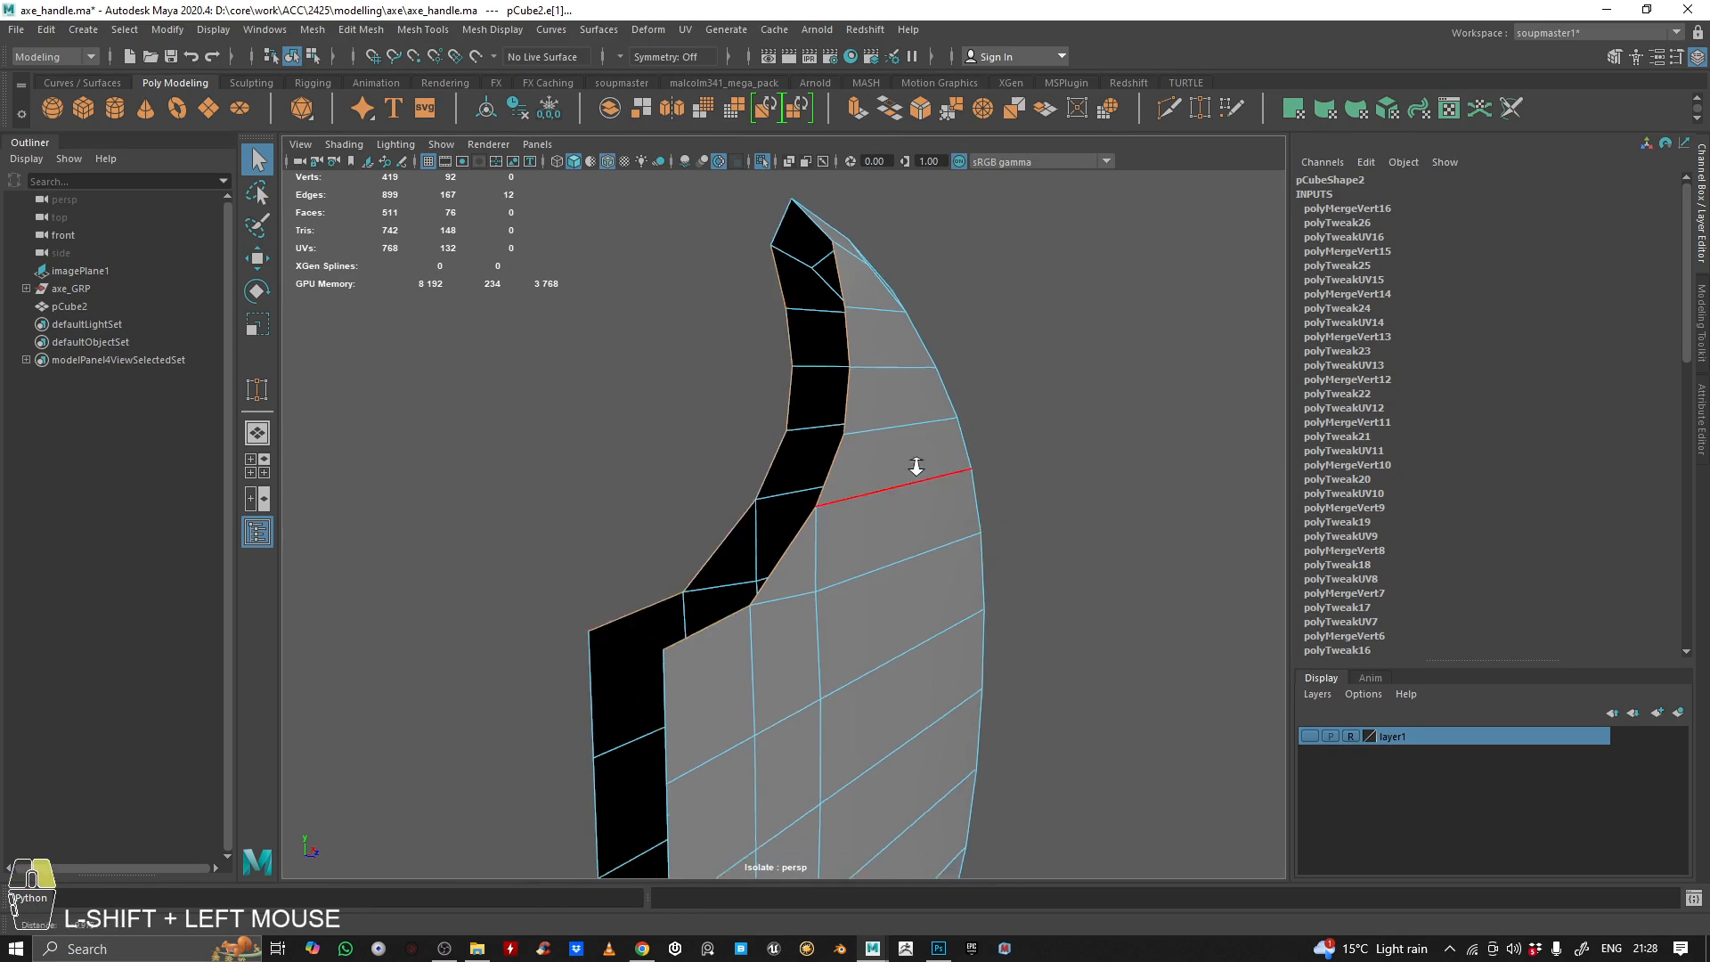
middle_click_drag(917, 466, 915, 546, "alt")
left_click(889, 109)
Set the divisions of the upper inner curve's bridge to 1
right_click_drag(945, 465, 793, 489, "alt")
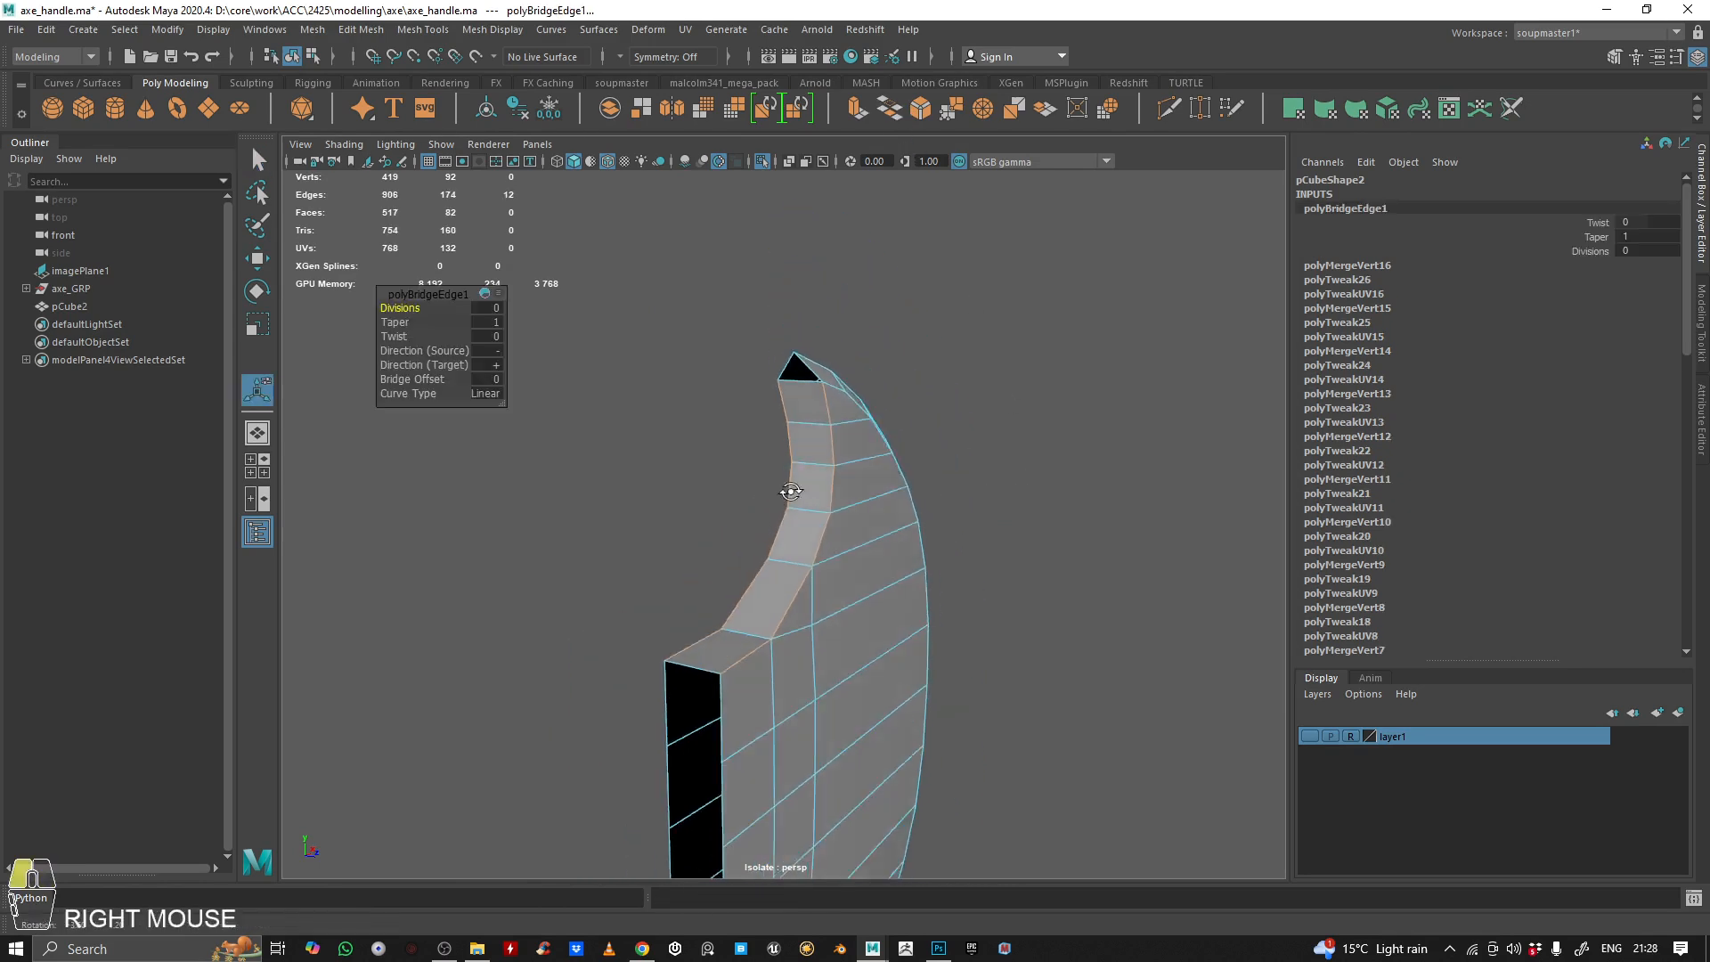
left_click_drag(793, 489, 891, 472, "alt")
middle_click_drag(855, 464, 828, 602, "alt")
left_click_drag(829, 602, 739, 631, "alt")
right_click_drag(740, 631, 893, 638, "alt")
left_click_drag(893, 638, 897, 589, "alt")
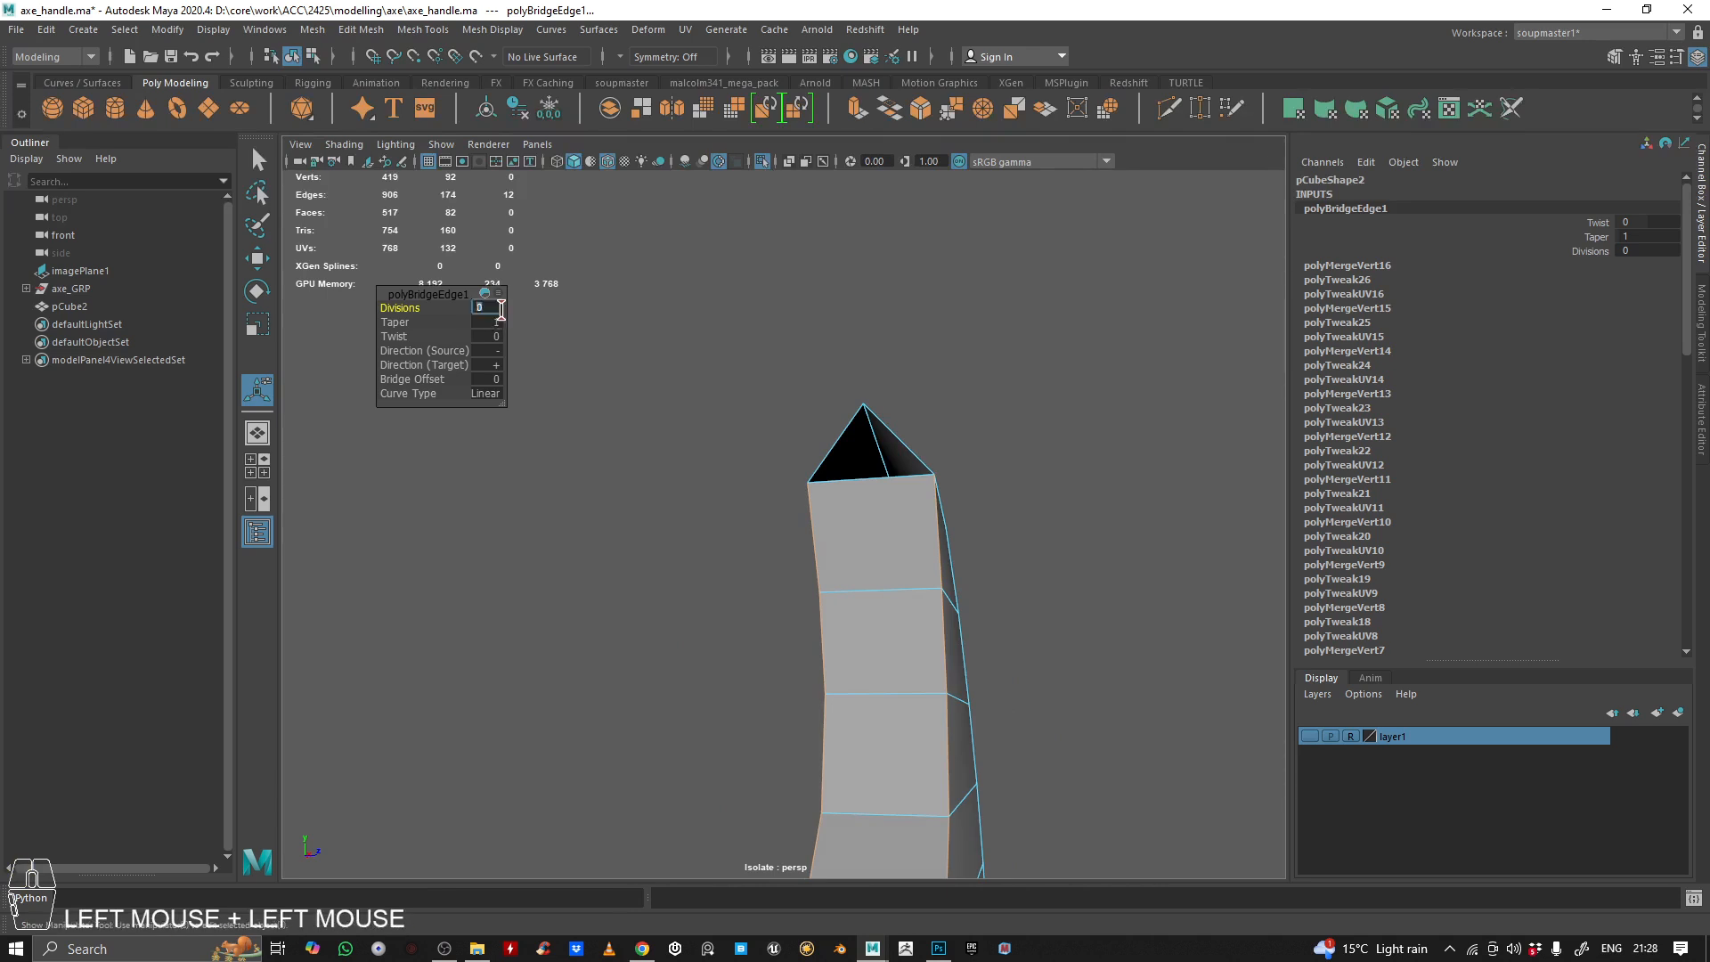
Target Weld the bridge's middle end vertex to the blade's upper tip to close the remaining hole
right_click_drag(846, 506, 768, 493)
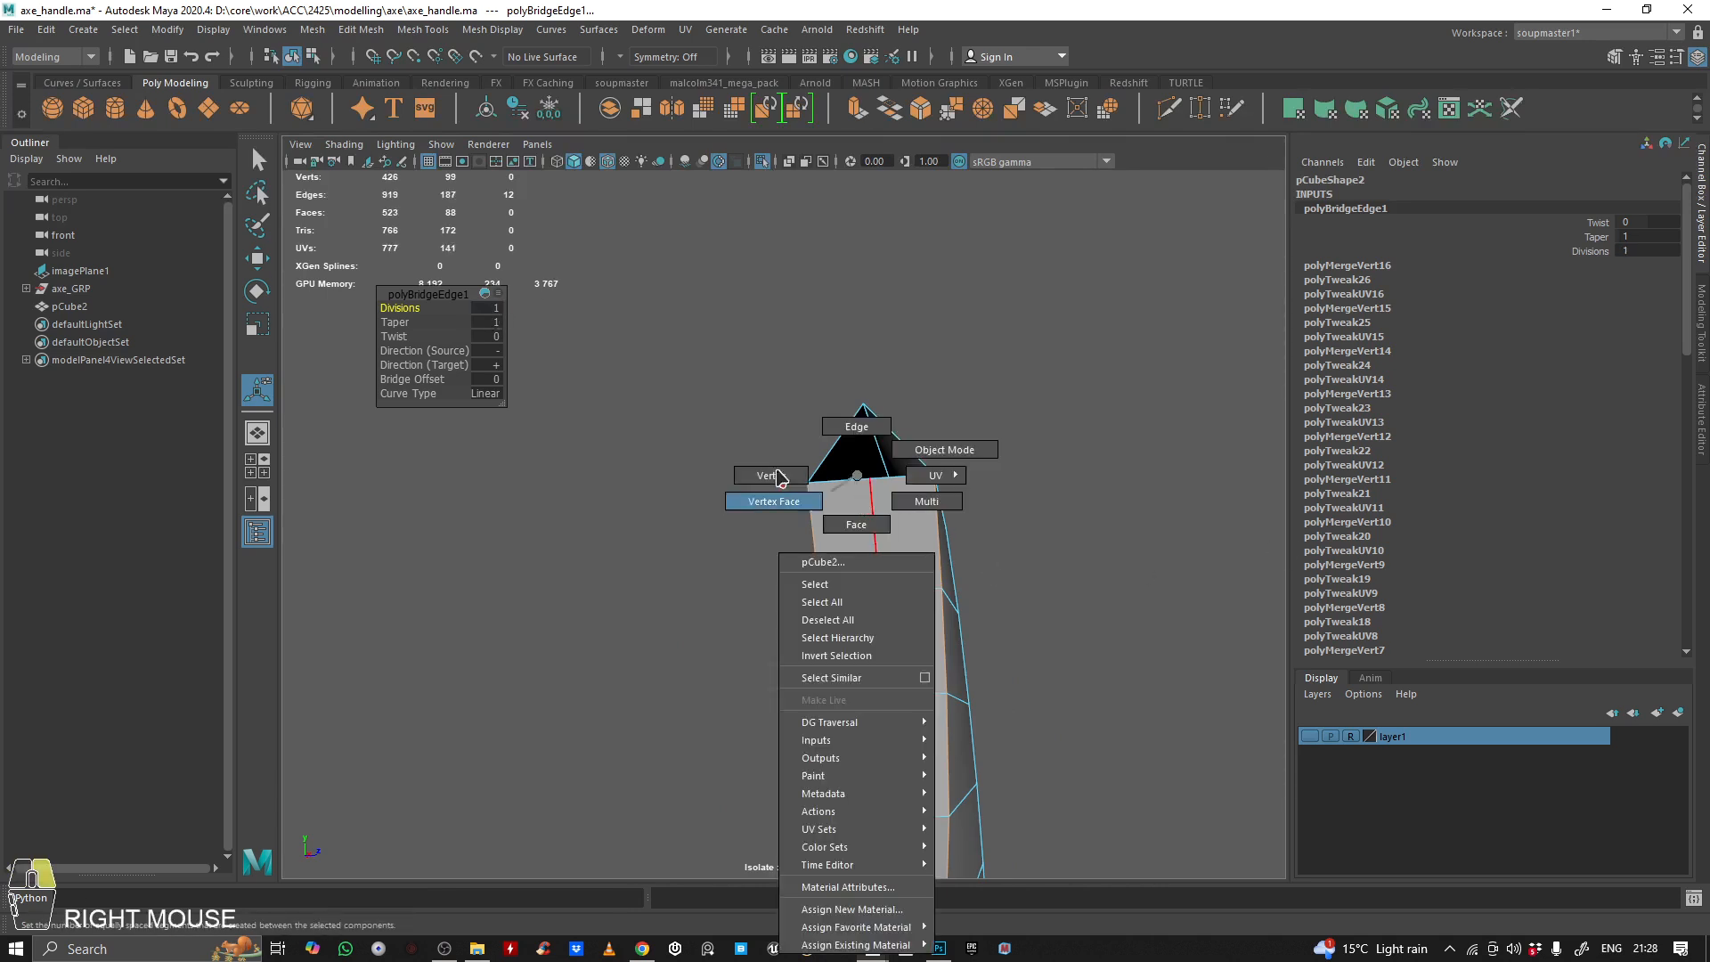
left_click_drag(768, 493, 824, 420, "alt")
left_click(1204, 107)
left_click_drag(1093, 378, 899, 421, "alt")
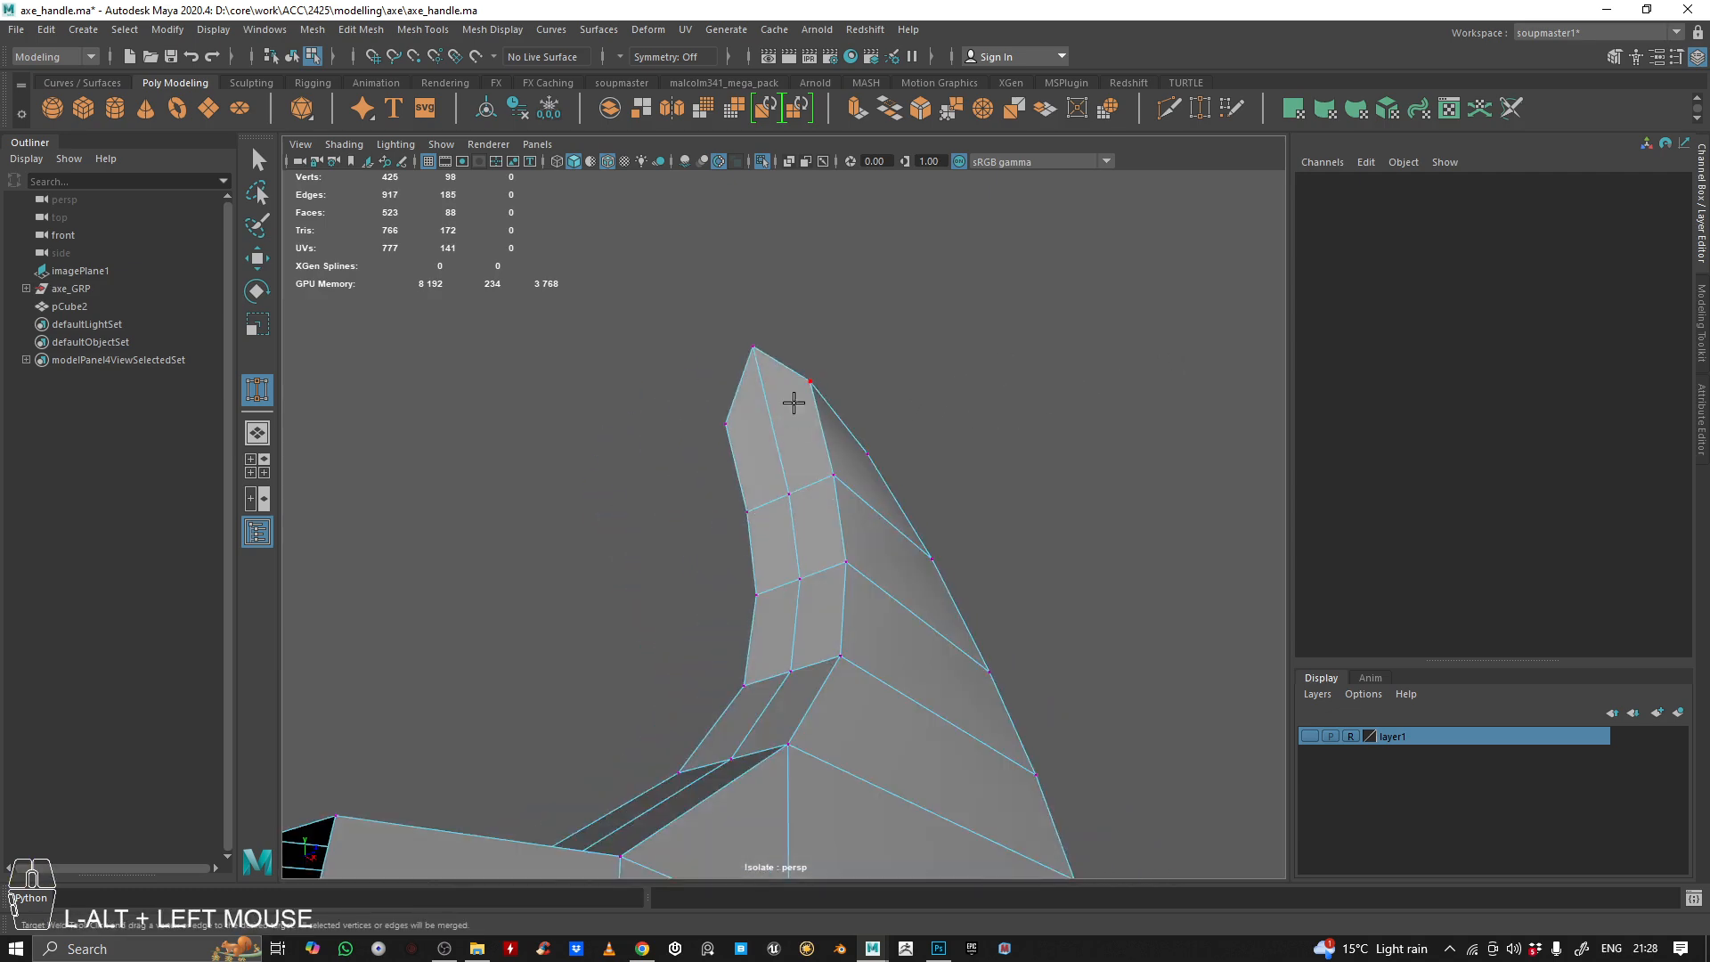
middle_click_drag(1019, 404, 855, 508, "alt")
left_click_drag(855, 507, 985, 579, "alt")
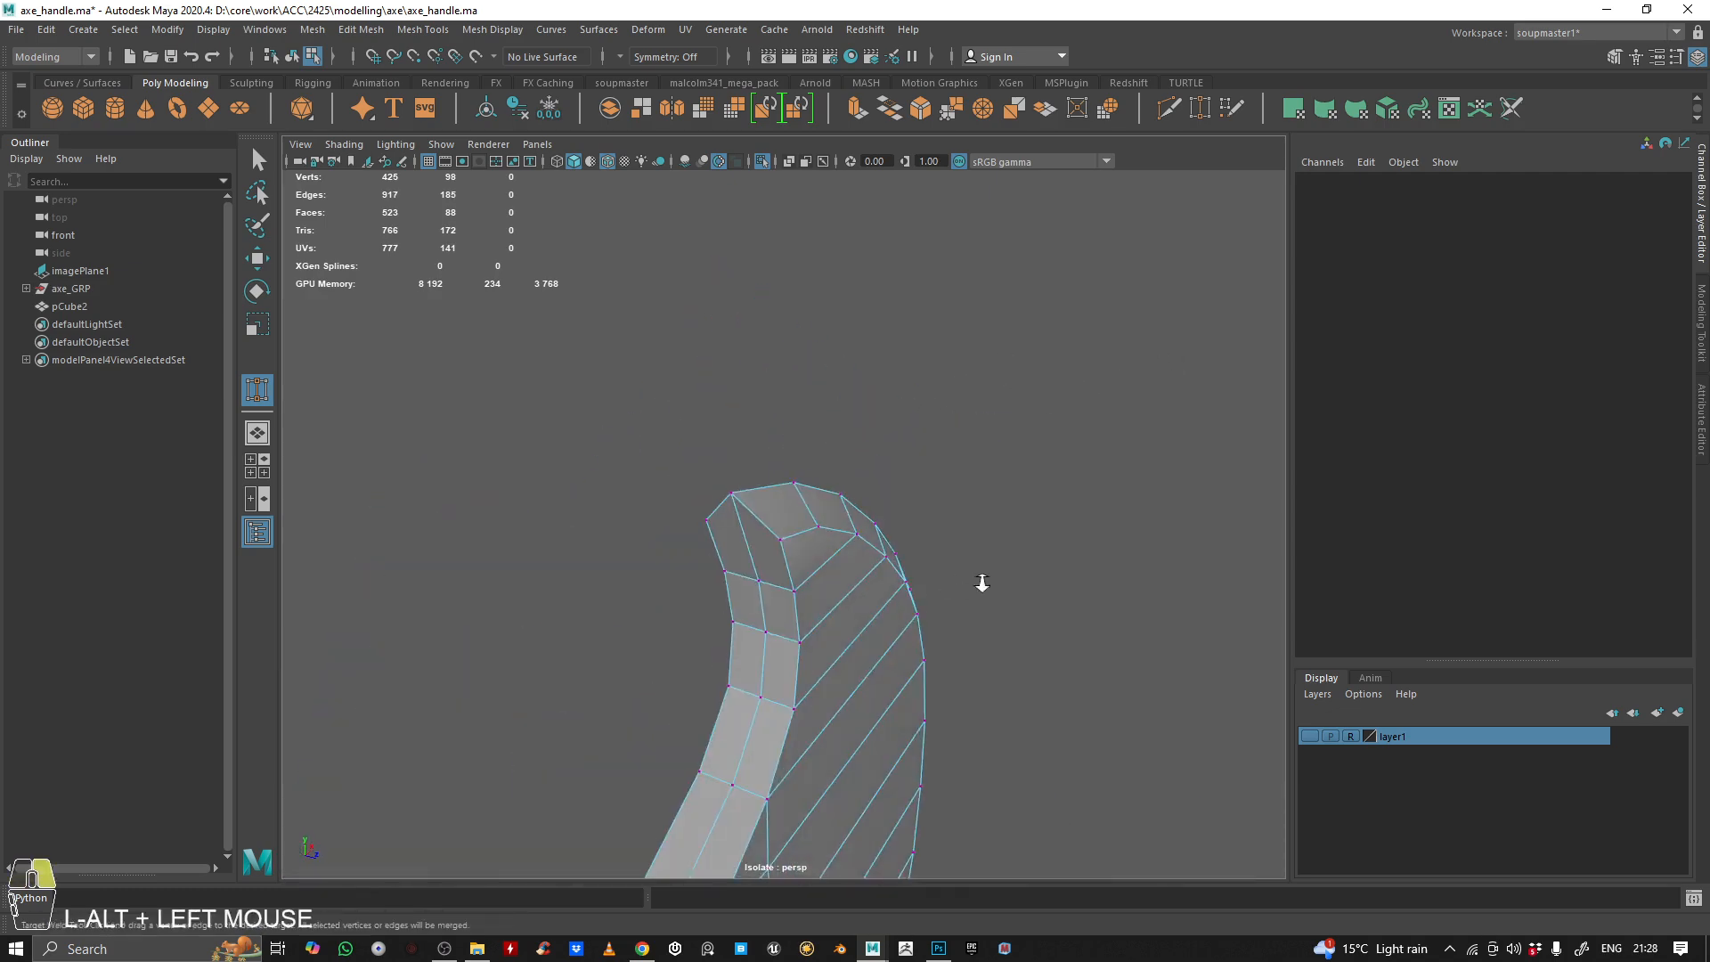
middle_click_drag(985, 579, 882, 487, "alt")
left_click_drag(883, 488, 698, 336, "alt")
right_click_drag(698, 336, 831, 454, "alt")
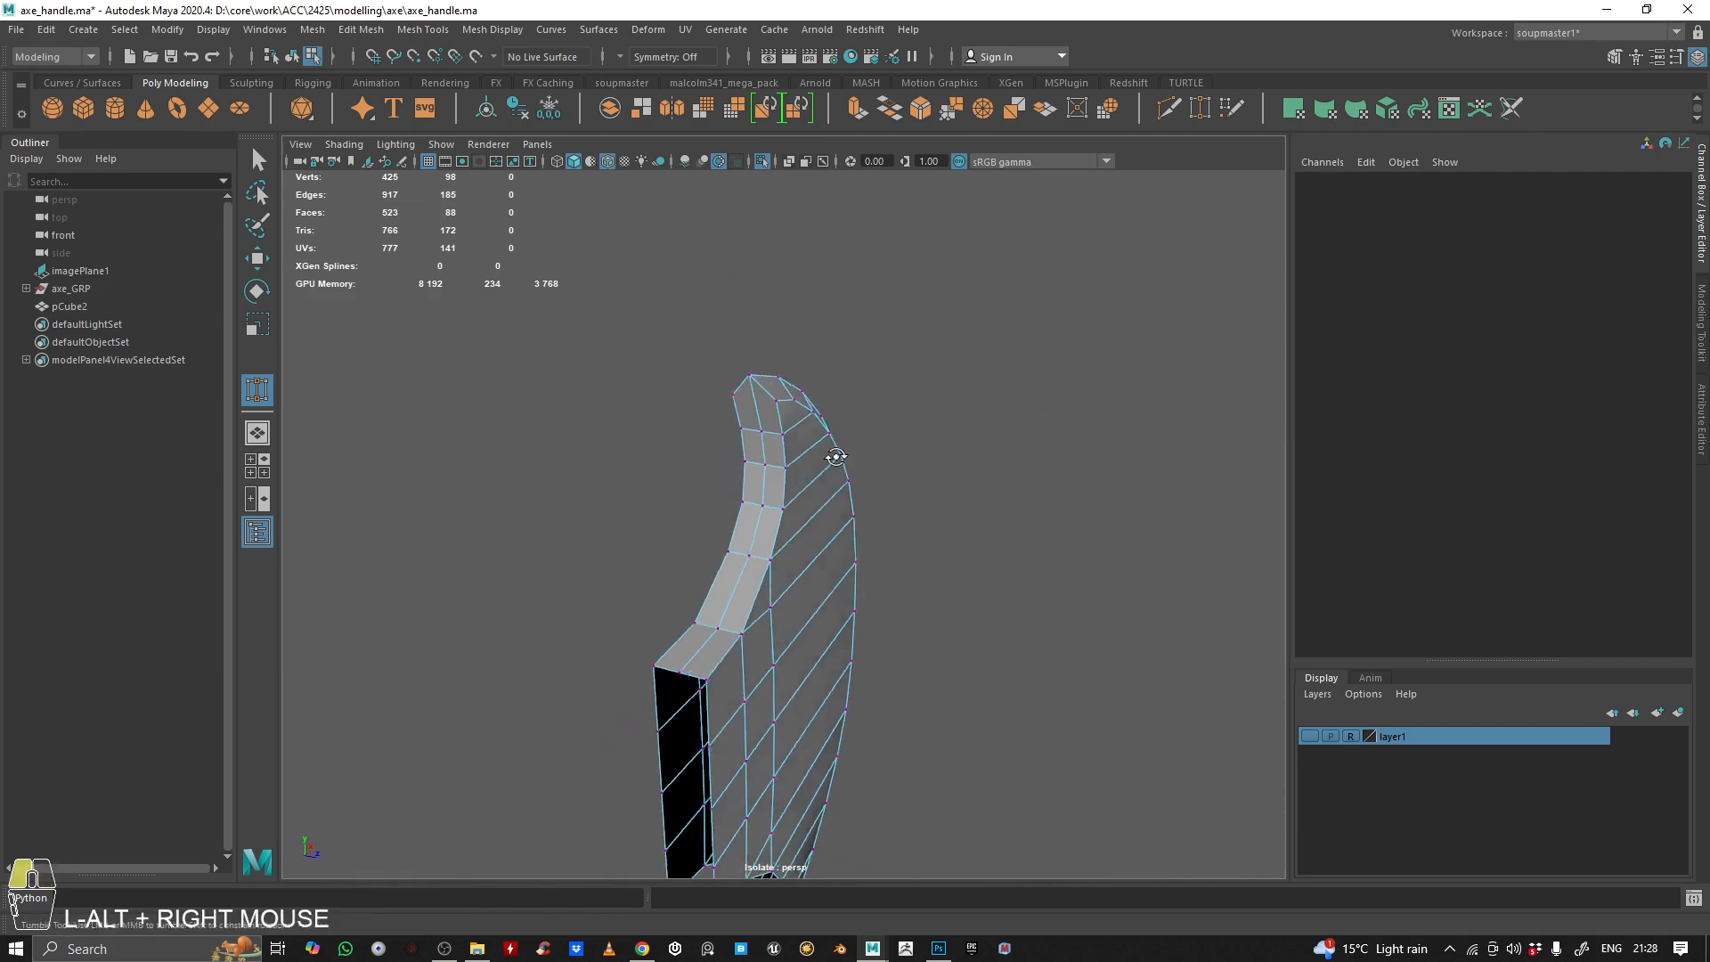
Bridge the facing open edges along both sides of the blade's lower inner curve, using 1 division
left_click_drag(832, 454, 818, 566, "alt")
right_click_drag(818, 566, 815, 535, "alt")
left_click_drag(815, 534, 830, 312, "alt")
middle_click_drag(830, 312, 832, 267, "alt")
left_click_drag(831, 267, 840, 615, "alt")
right_click_drag(840, 615, 992, 600, "alt")
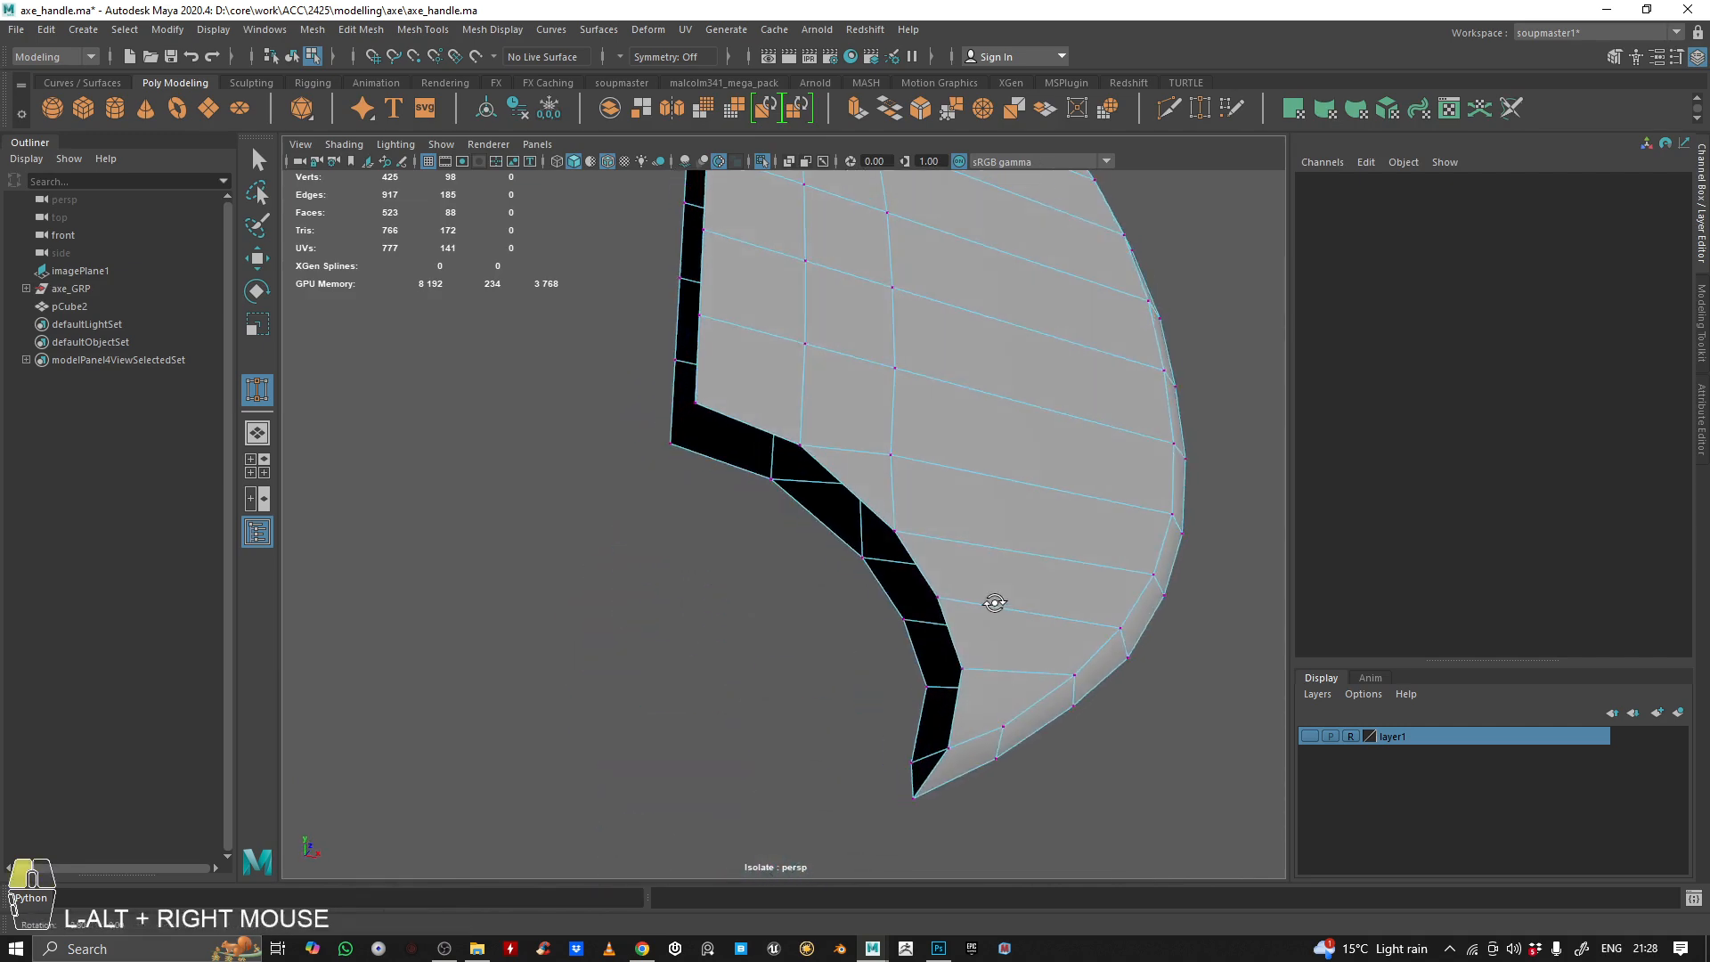
left_click_drag(992, 599, 987, 584, "alt")
key("q")
right_click_drag(973, 463, 953, 401)
left_click(753, 425)
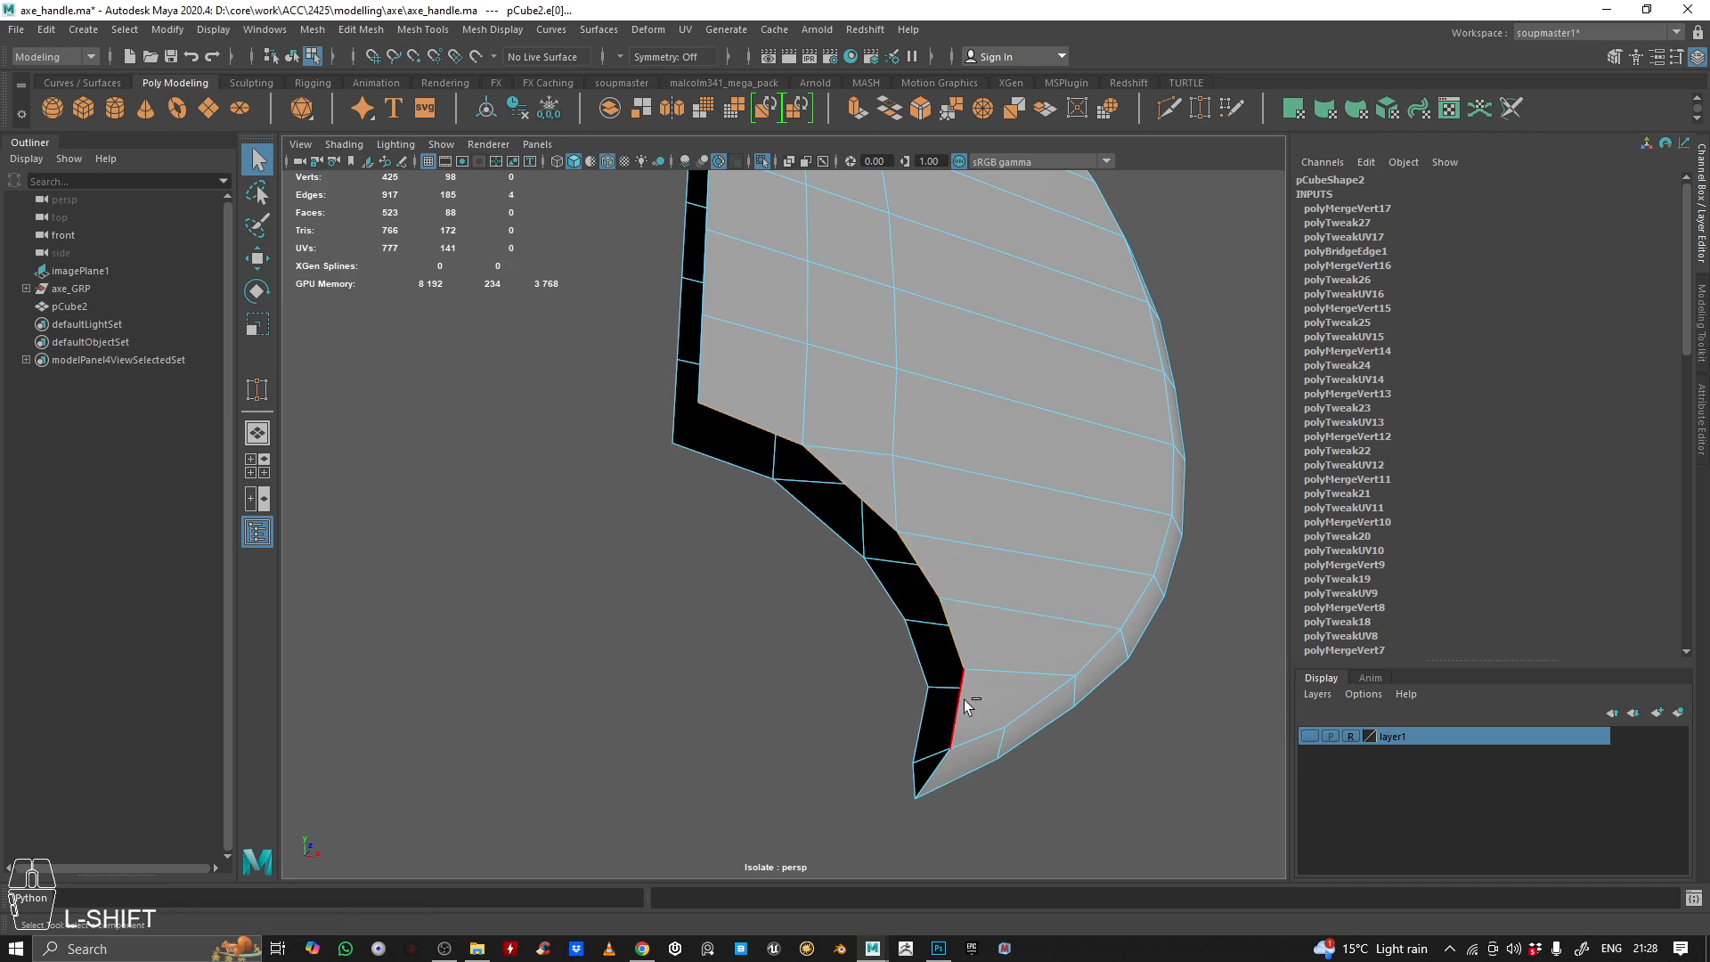
right_click_drag(1023, 426, 936, 153, "alt")
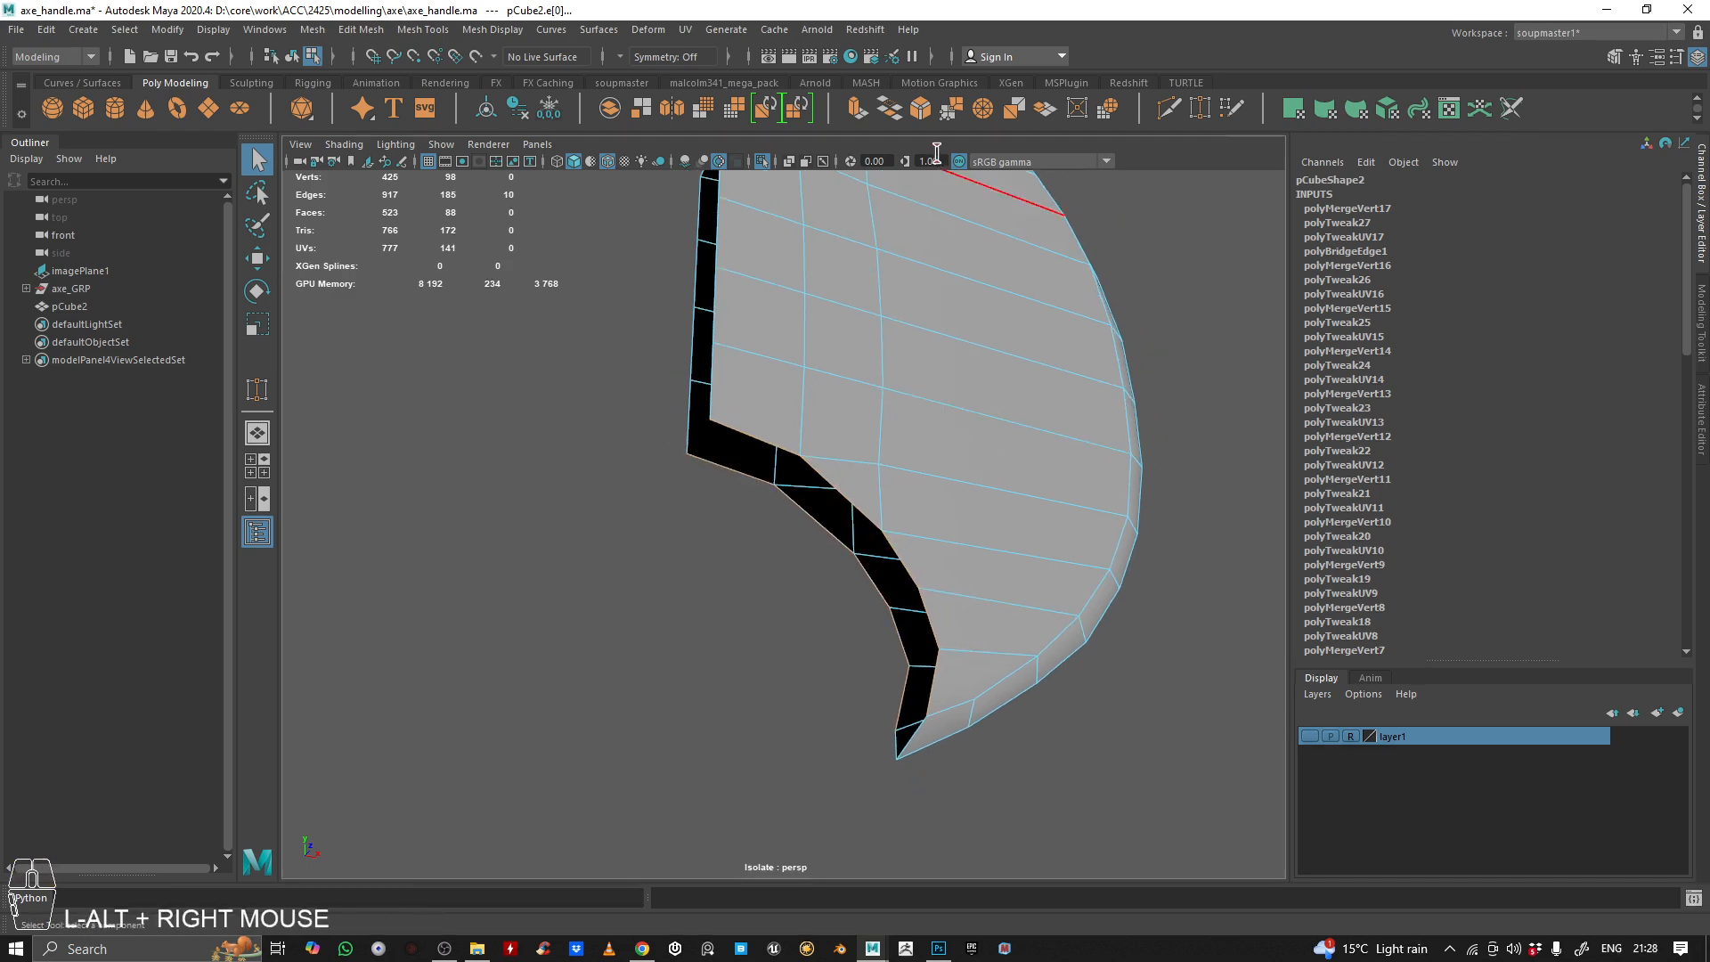
left_click(888, 111)
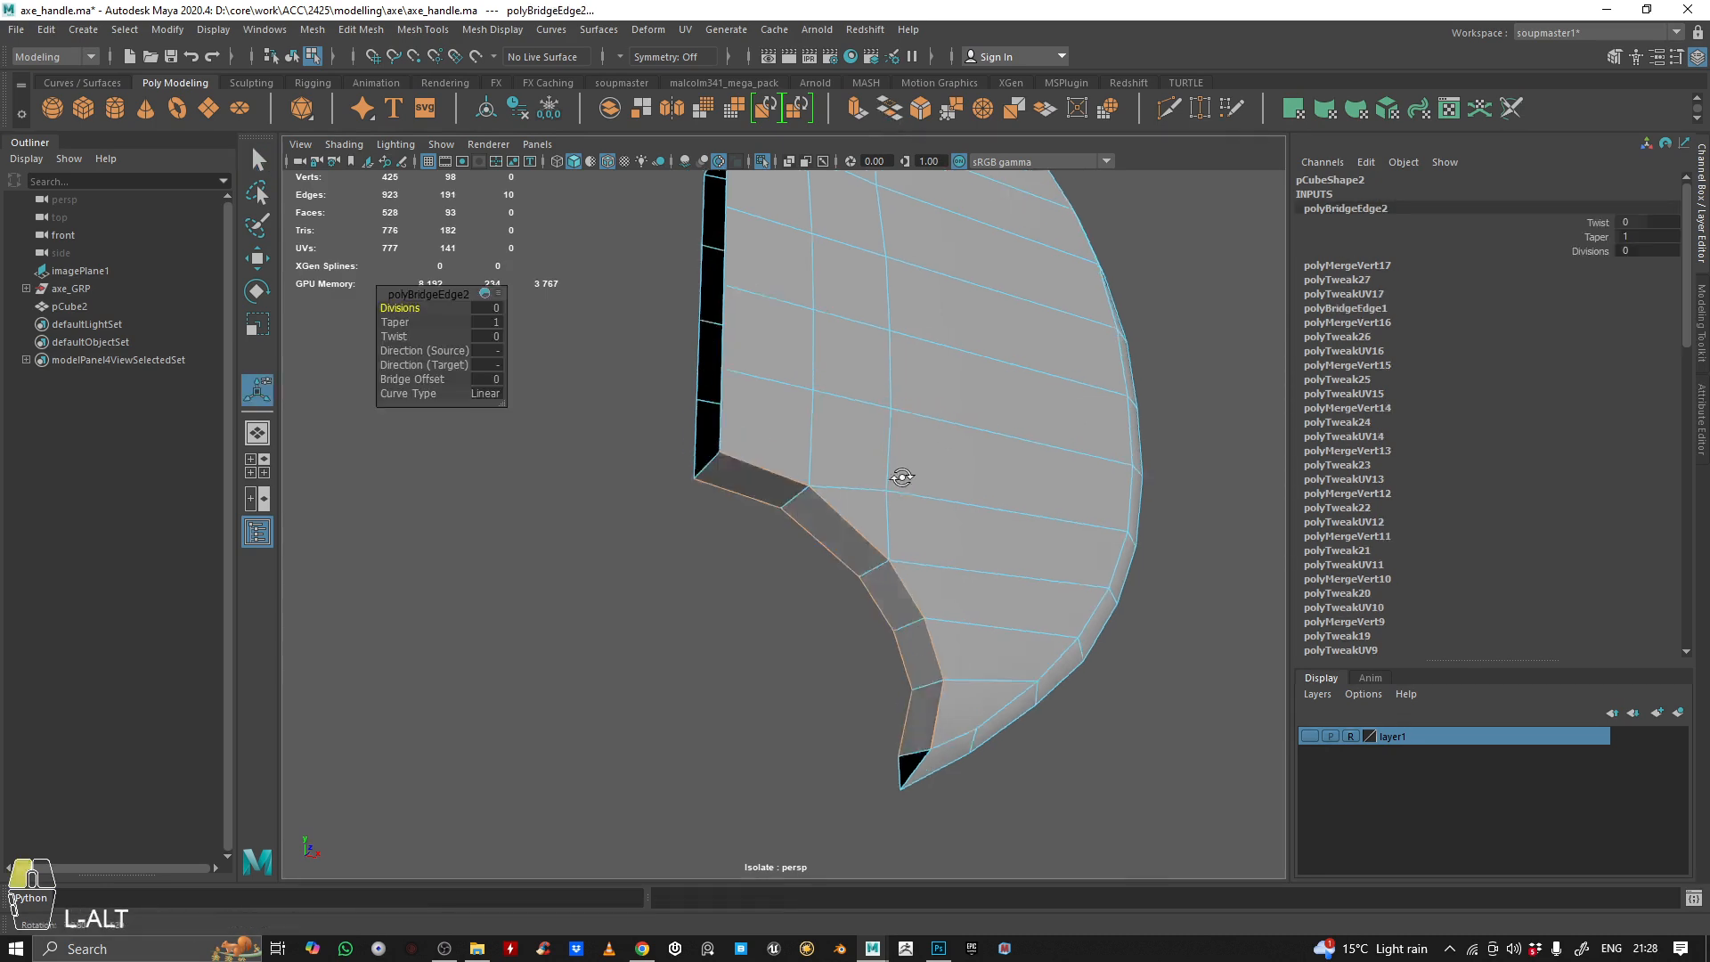
middle_click_drag(903, 477, 832, 418, "alt")
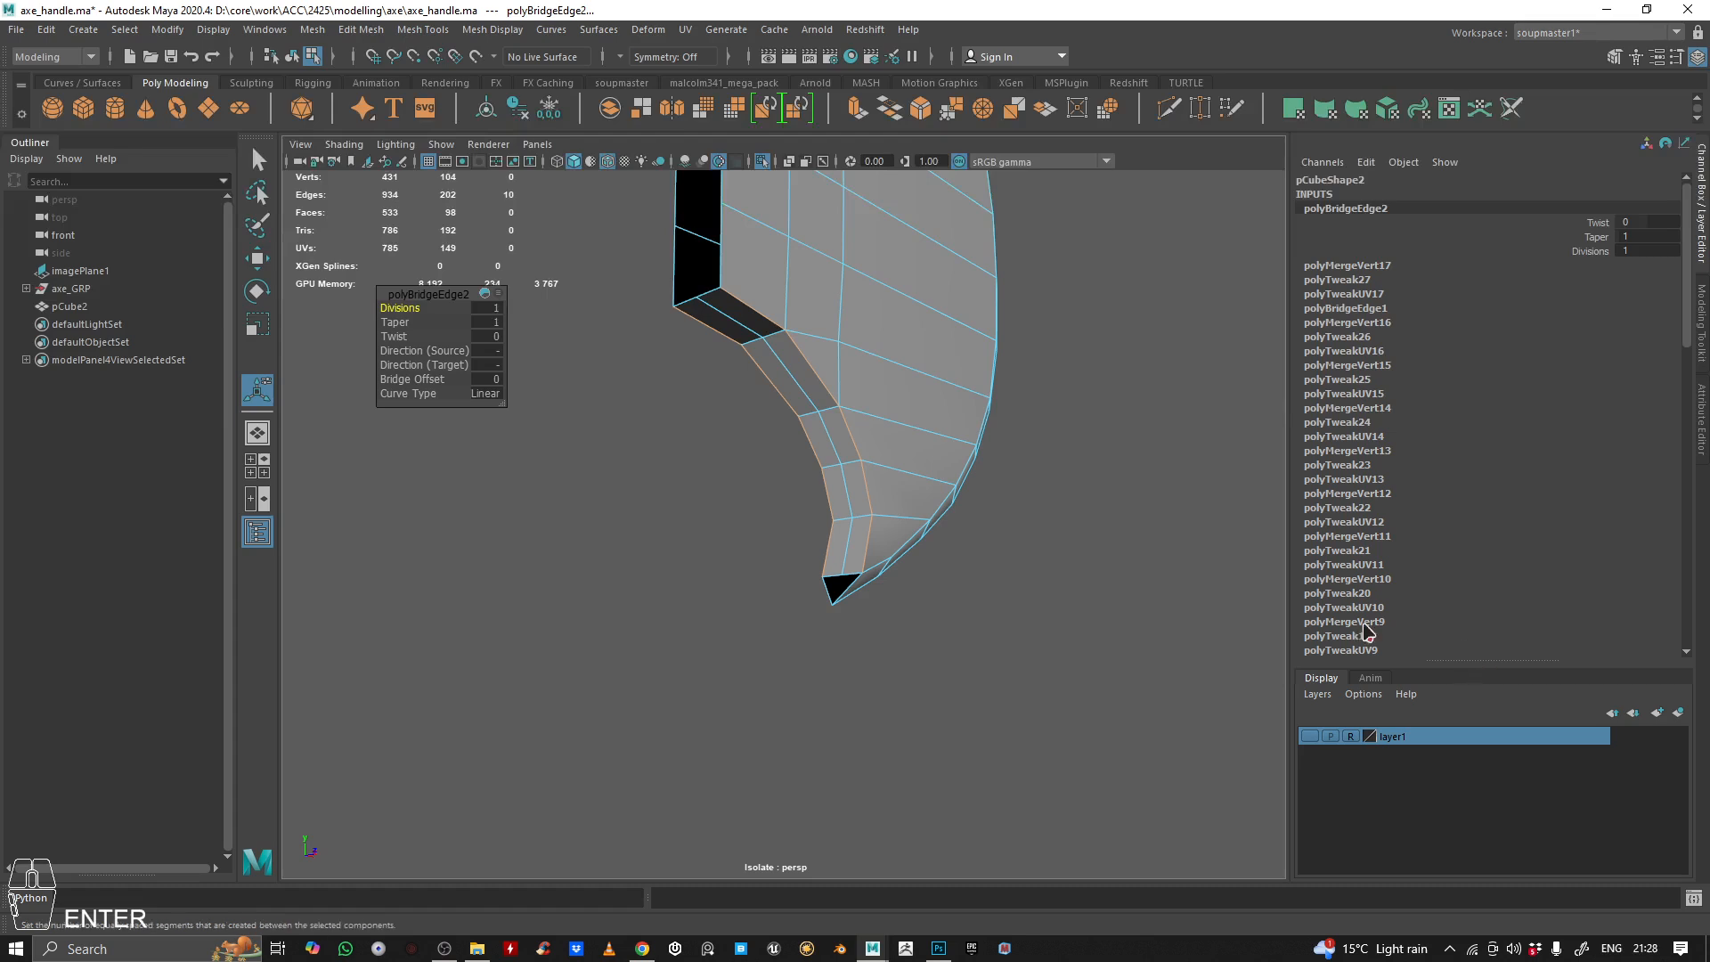
Target Weld the lower bridge's middle end vertex to the blade's lower tip to close the remaining hole
left_click_drag(773, 548, 820, 542, "alt")
right_click_drag(820, 541, 1105, 545, "alt")
middle_click_drag(1104, 545, 924, 410, "alt")
left_click(1200, 108)
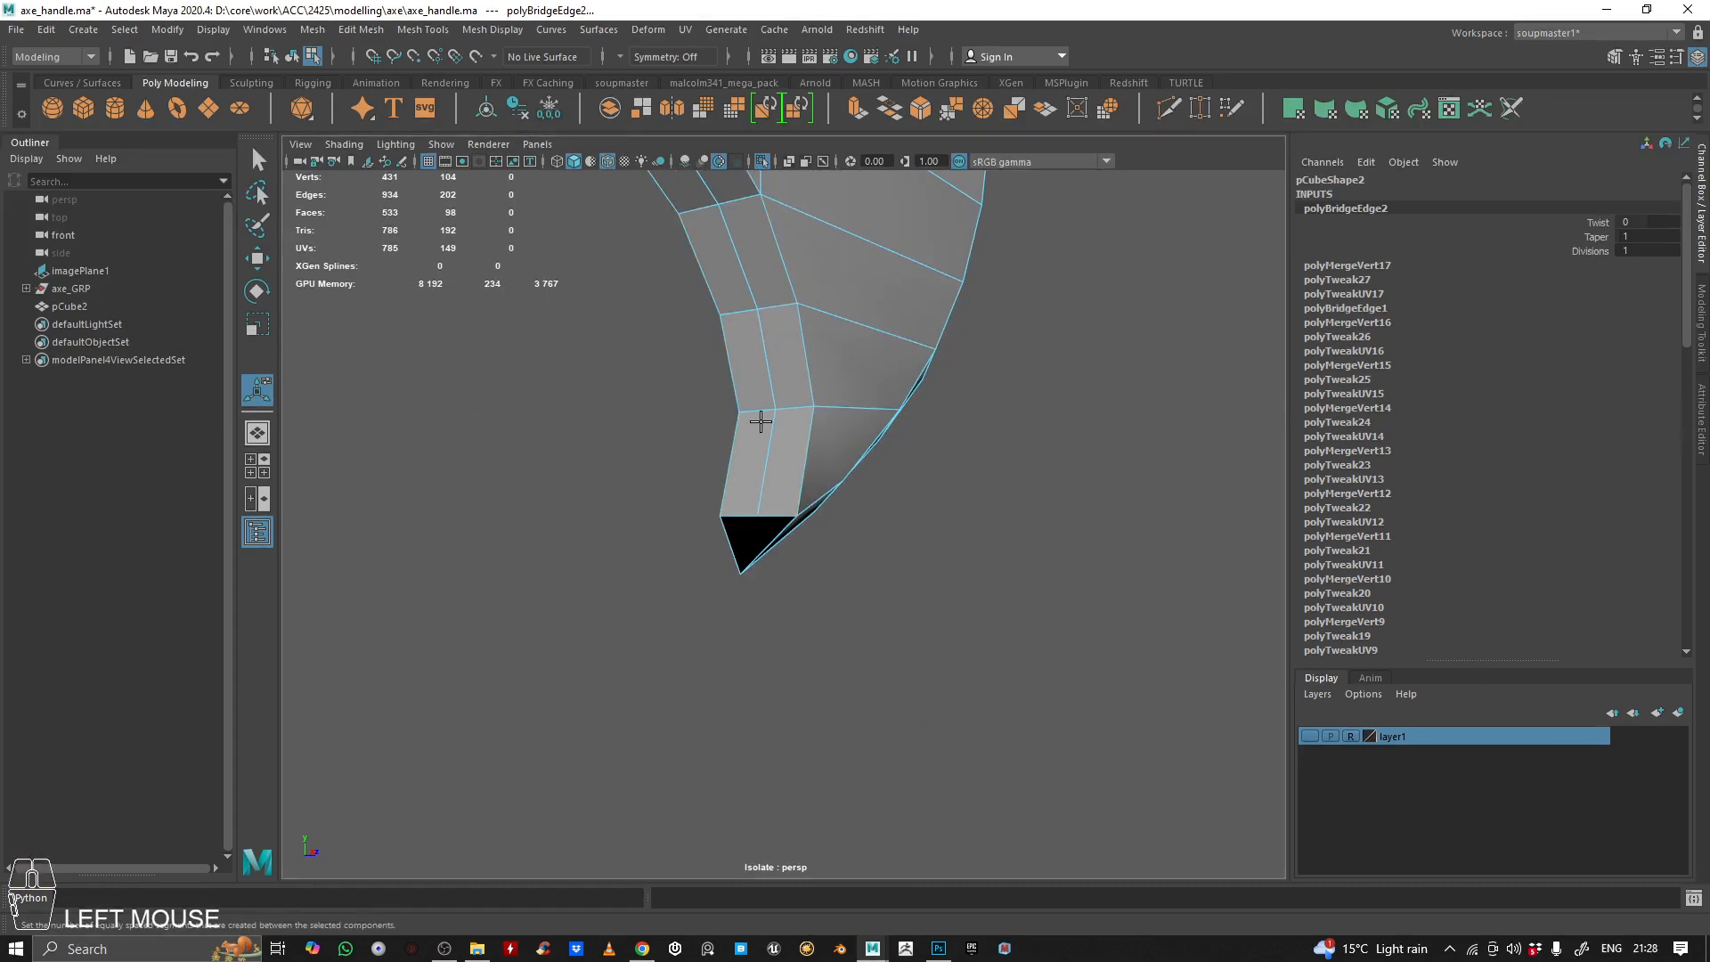
right_click_drag(757, 458, 517, 381)
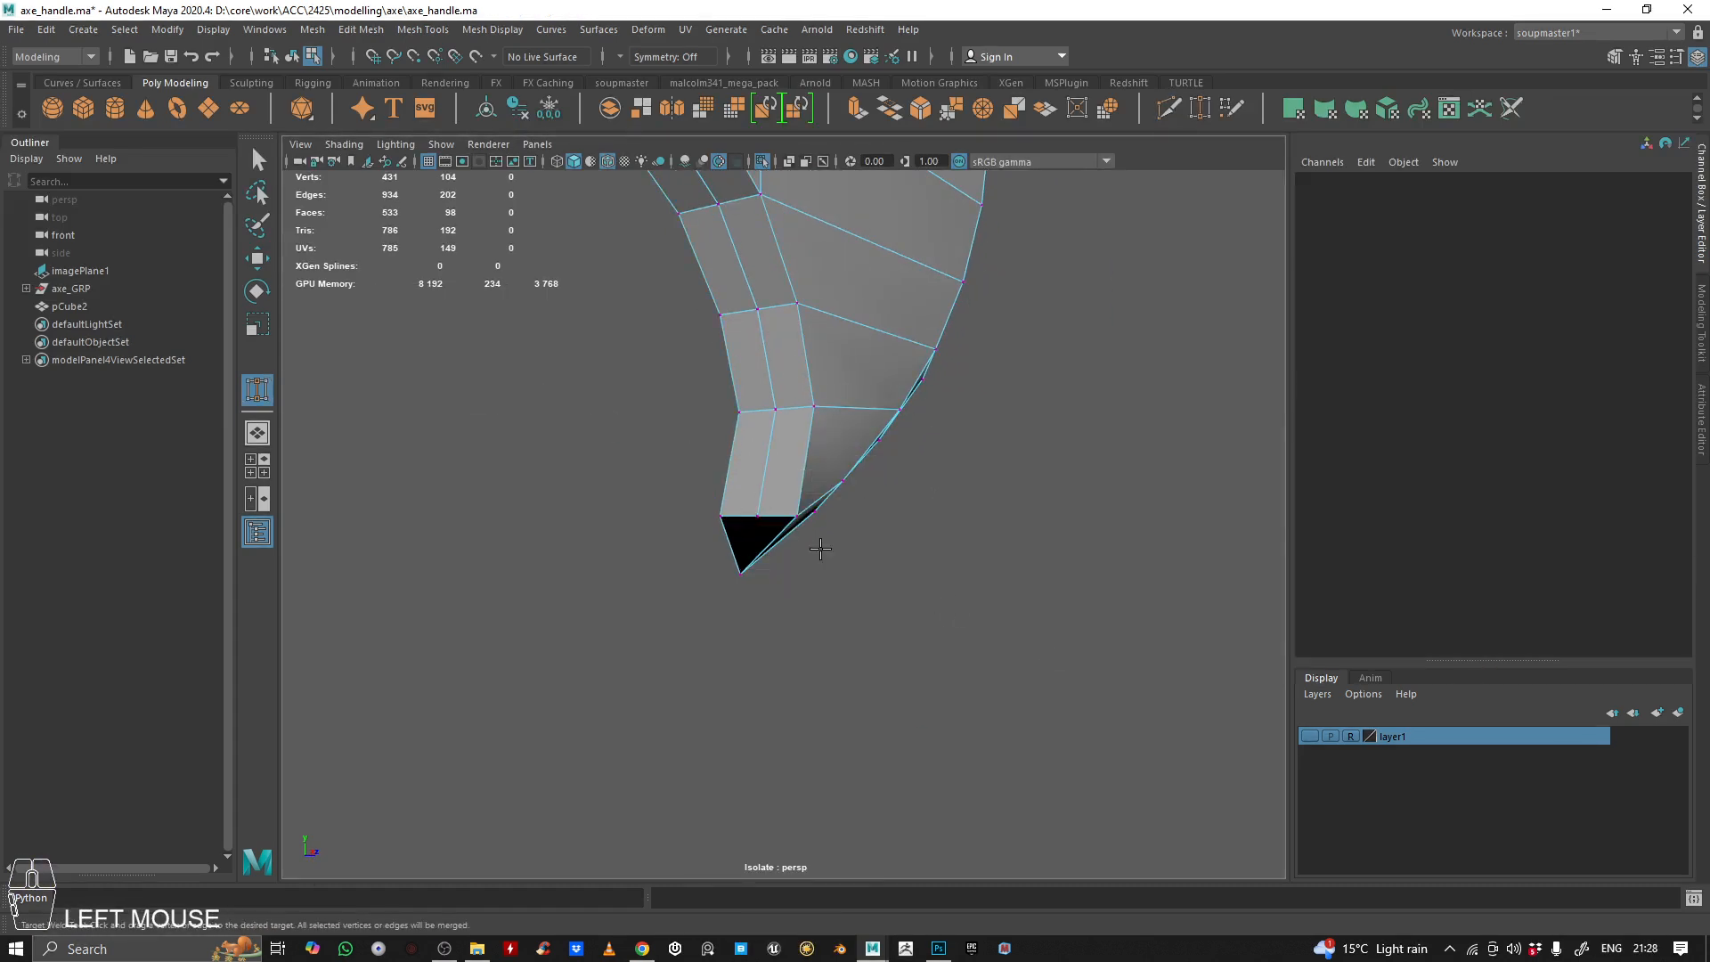
left_click_drag(713, 585, 716, 580)
left_click_drag(717, 581, 710, 504, "alt")
right_click_drag(710, 504, 713, 401, "alt")
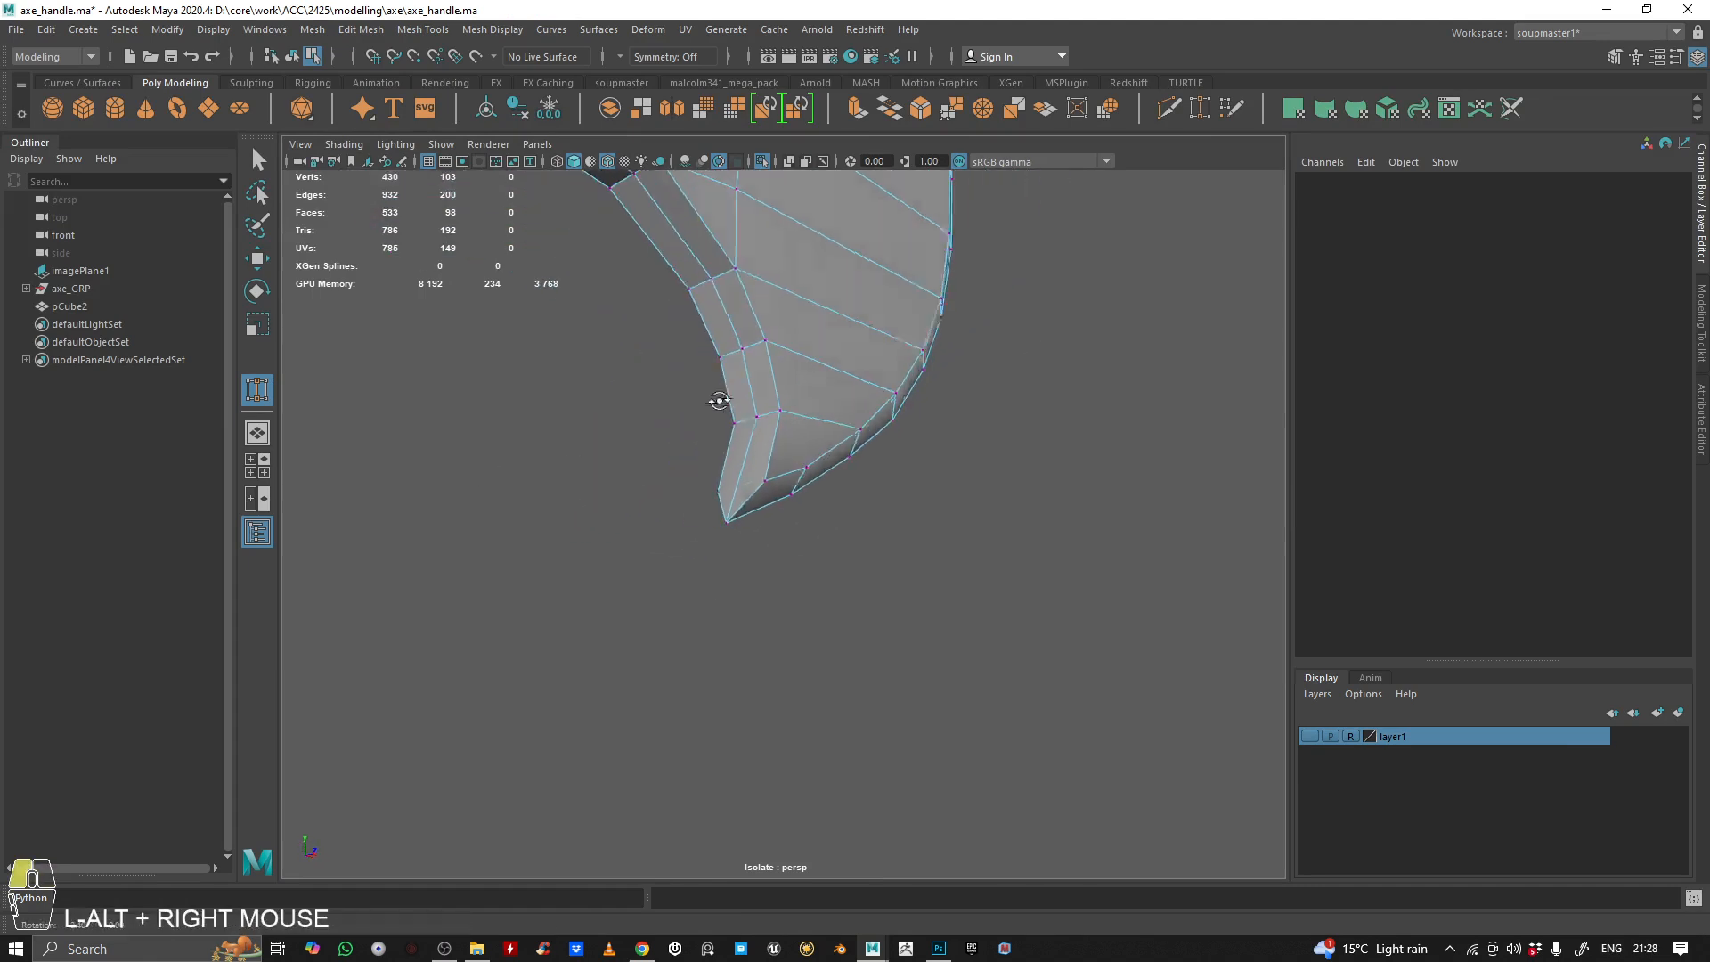
Return the blade to object mode and examine its bridged curves and cutting edge from several angles
left_click_drag(714, 401, 695, 383, "alt")
middle_click_drag(695, 383, 665, 614, "alt")
right_click_drag(665, 615, 726, 459, "alt")
middle_click_drag(726, 459, 707, 602, "alt")
left_click_drag(707, 602, 704, 592, "alt")
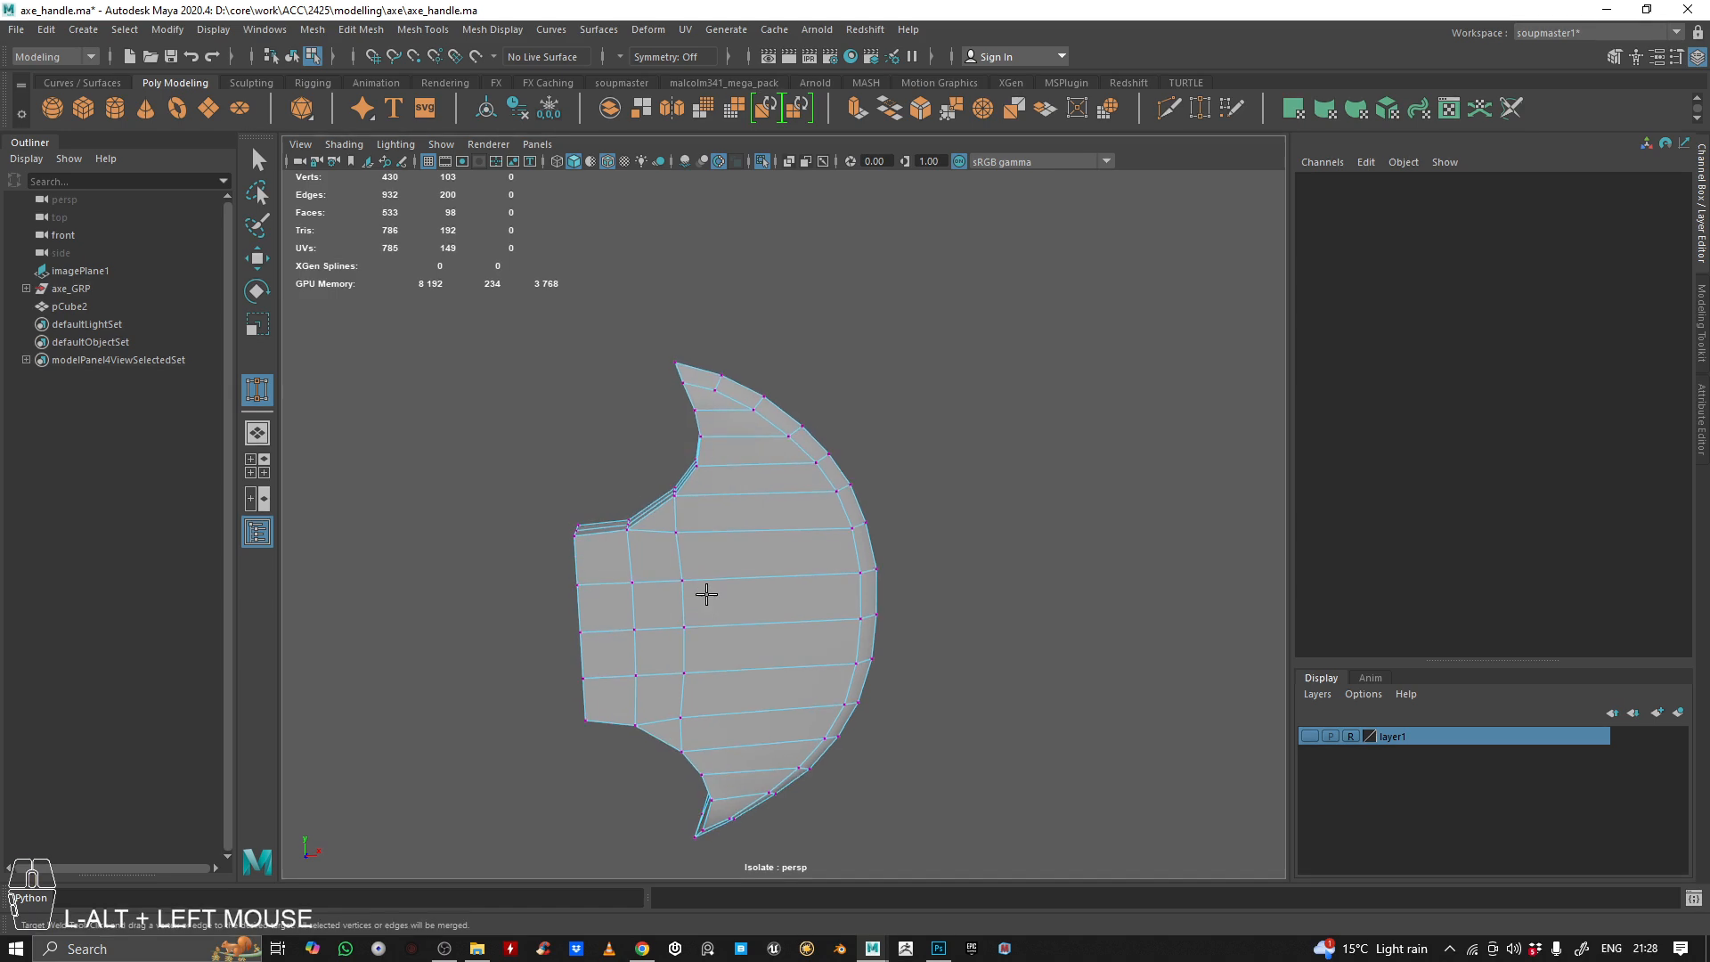
key("q")
left_click(745, 543)
right_click_drag(746, 539, 833, 450)
left_click(989, 302)
right_click_drag(988, 302, 869, 381, "alt")
left_click_drag(868, 381, 787, 355, "alt")
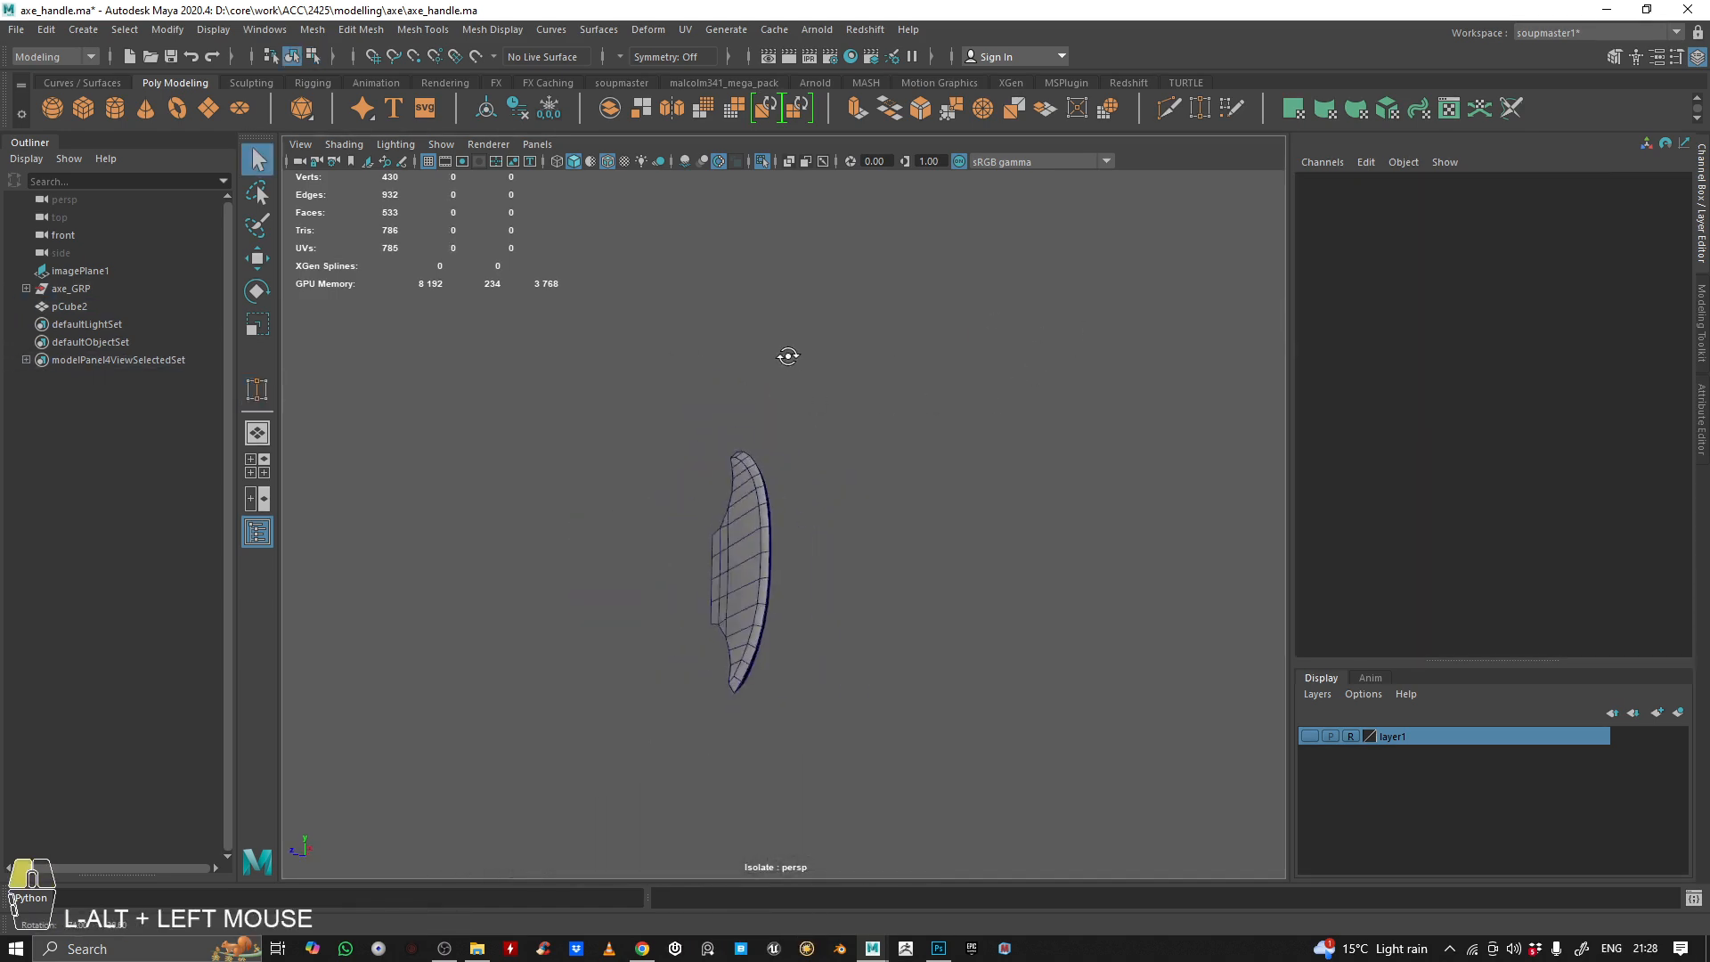
right_click_drag(787, 355, 847, 484, "alt")
left_click_drag(847, 484, 871, 371, "alt")
Bring back the whole axe and make the layer1 reference visible in the front view around the blade's lower inner corner
left_click(725, 496)
key("ctrl+1")
key("w")
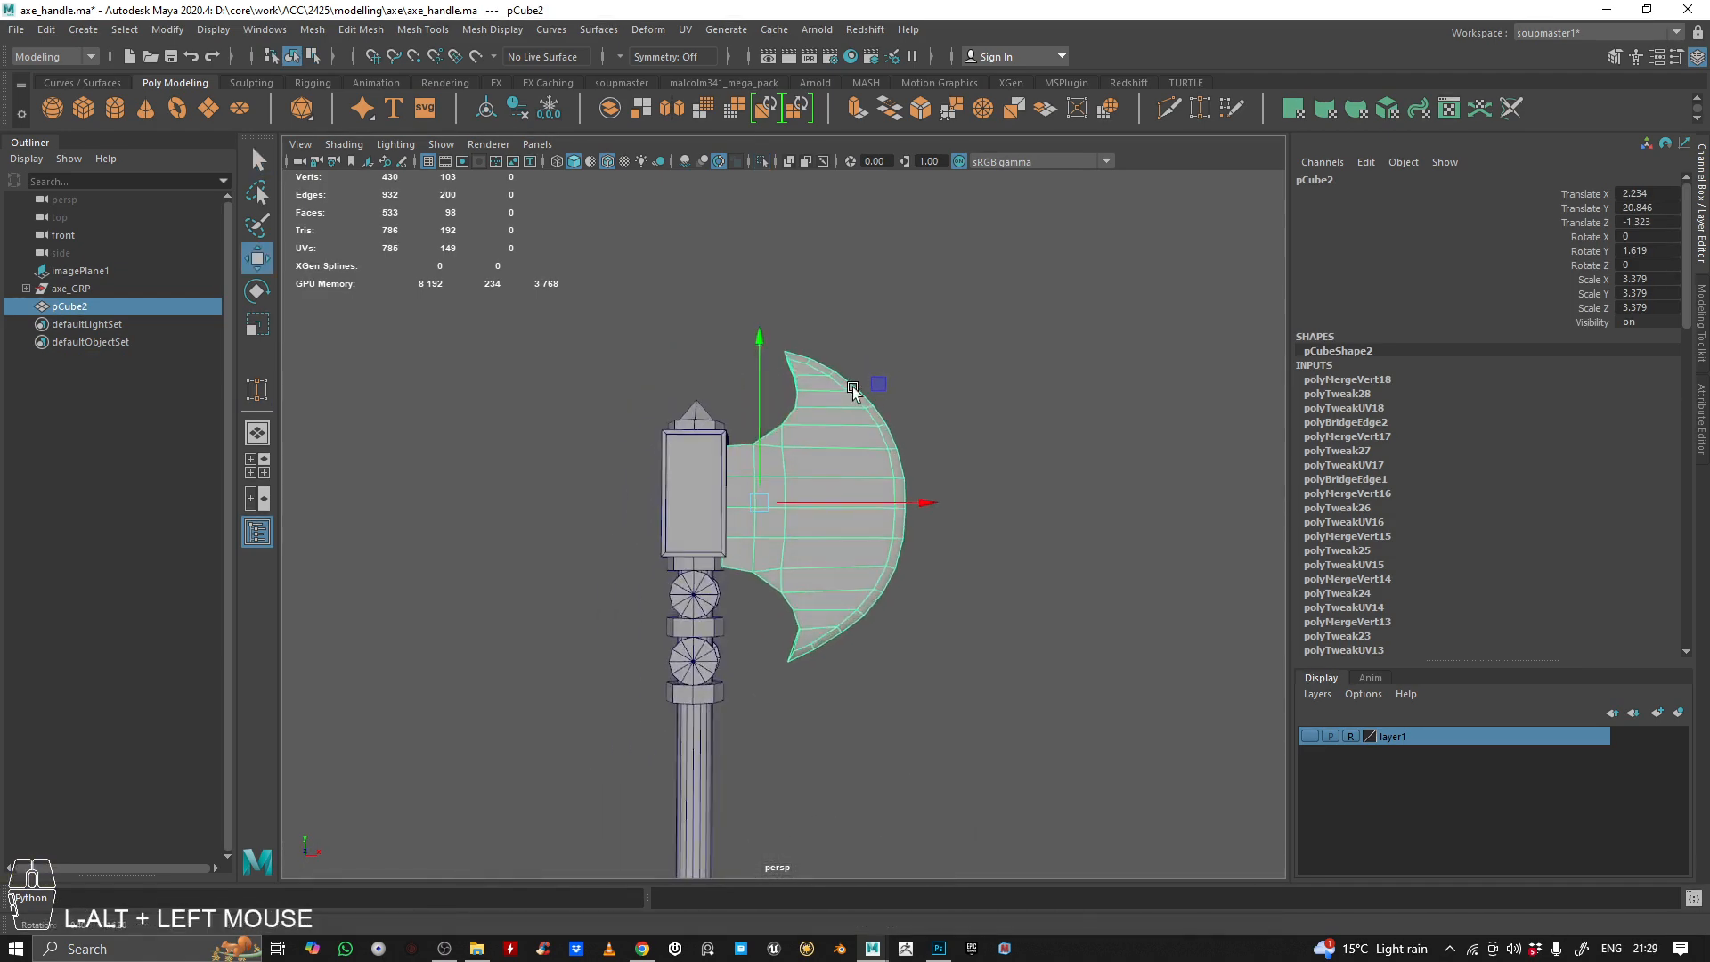
right_click_drag(870, 370, 908, 385, "alt")
key("space")
key("space")
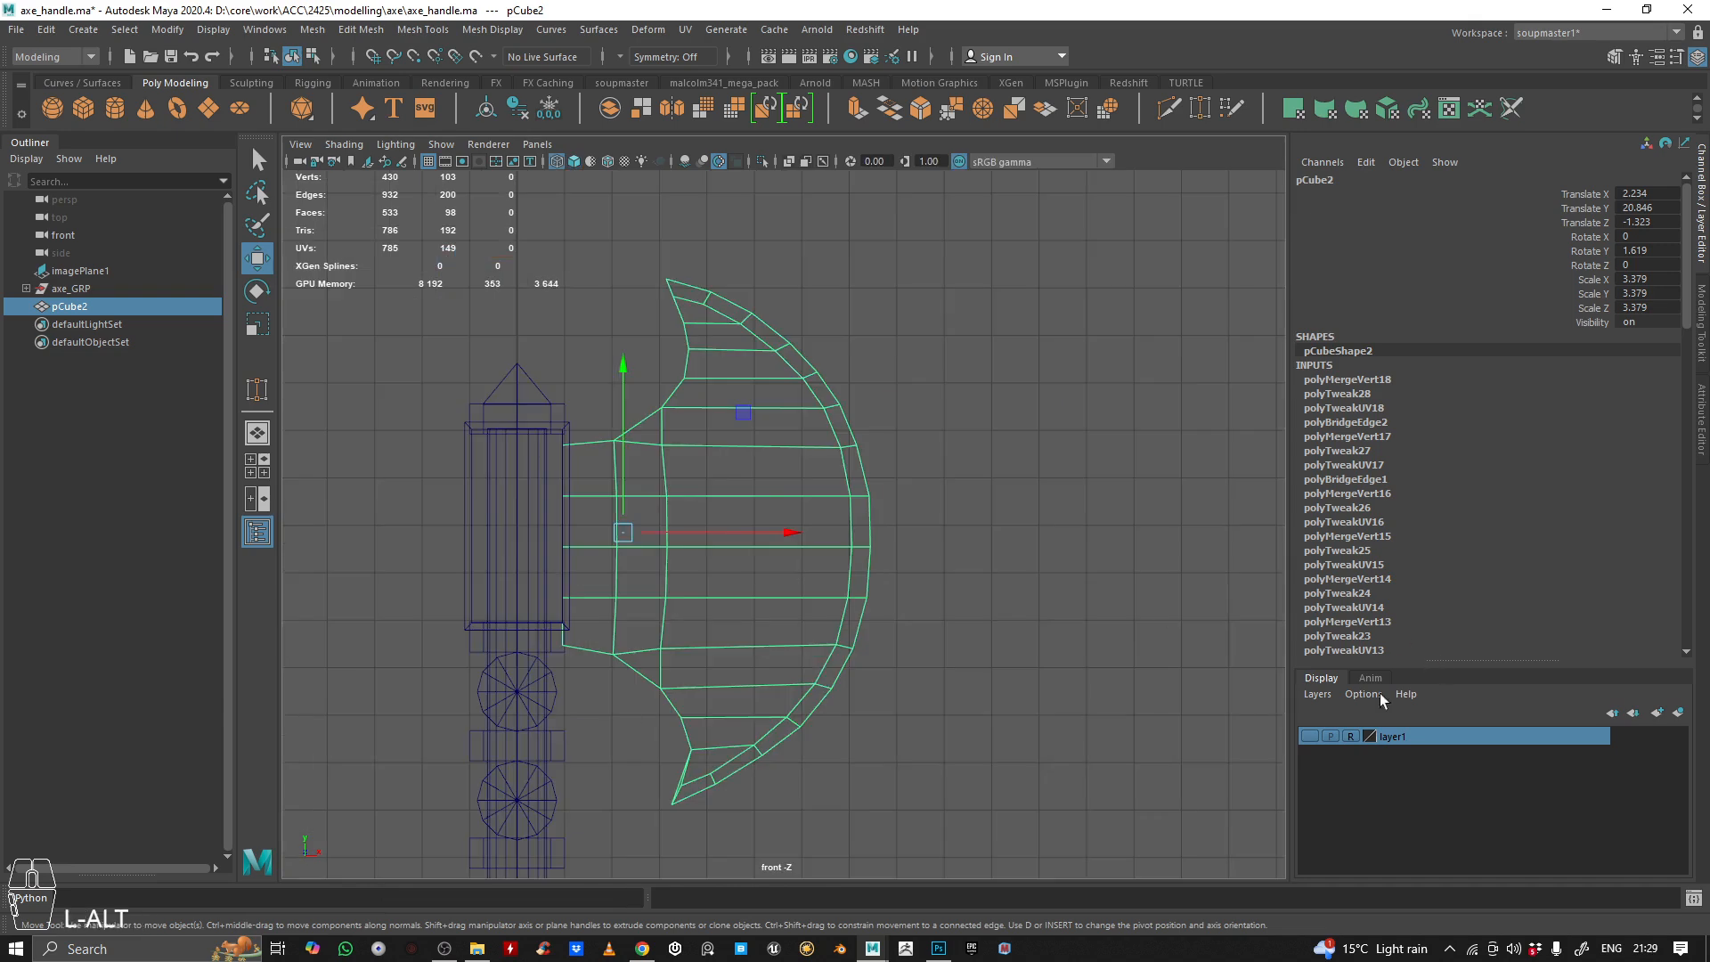
scroll(798, 508, "up", 8)
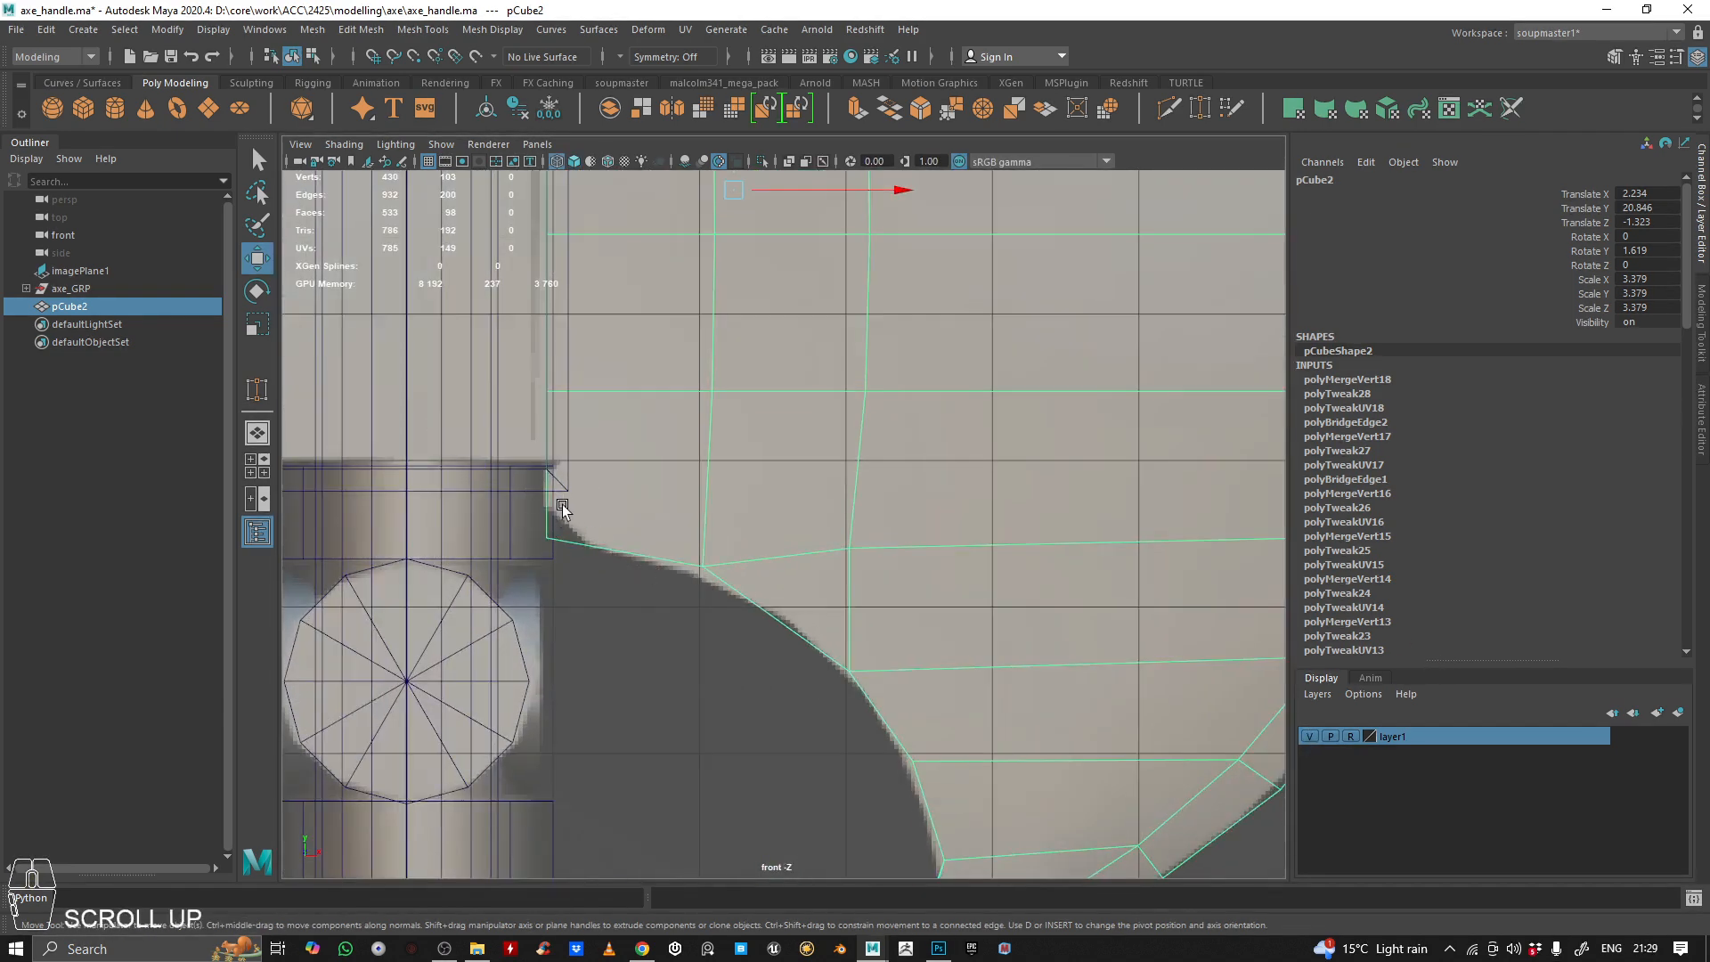
Isolate the blade in the perspective view of the four-view layout and face its open back side
key("space")
left_click_drag(857, 328, 1024, 347, "alt")
middle_click_drag(1024, 348, 1043, 349, "alt")
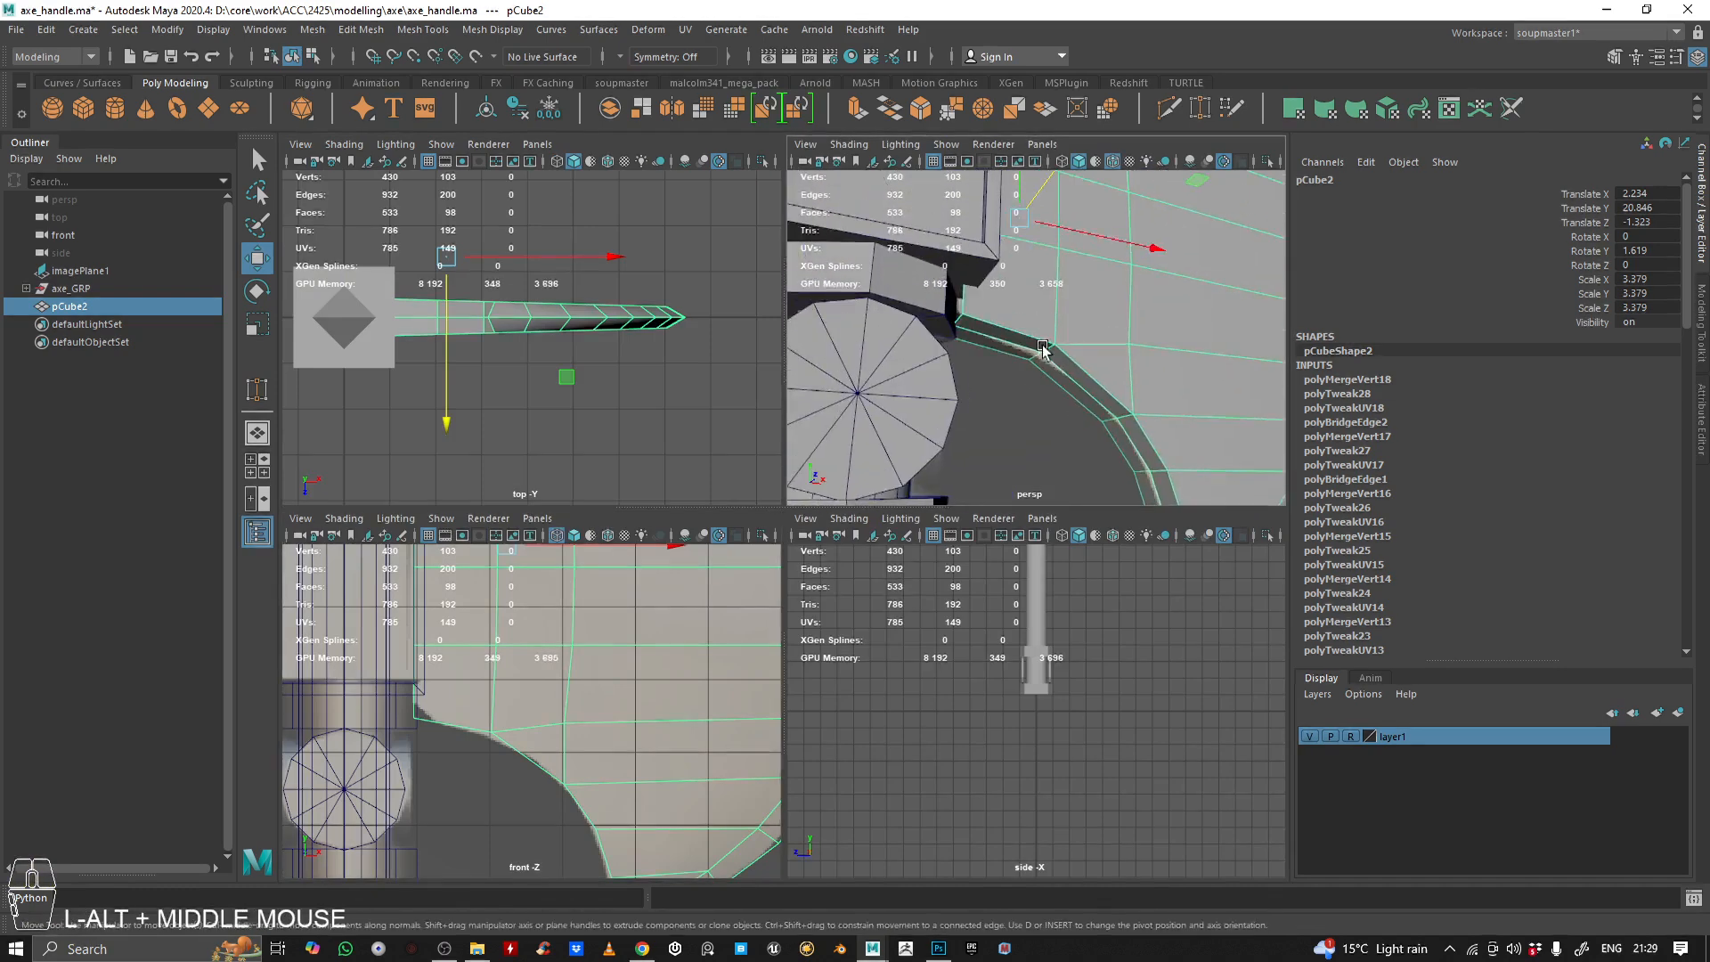
right_click_drag(1043, 349, 1022, 232, "alt")
left_click_drag(972, 289, 957, 276, "alt")
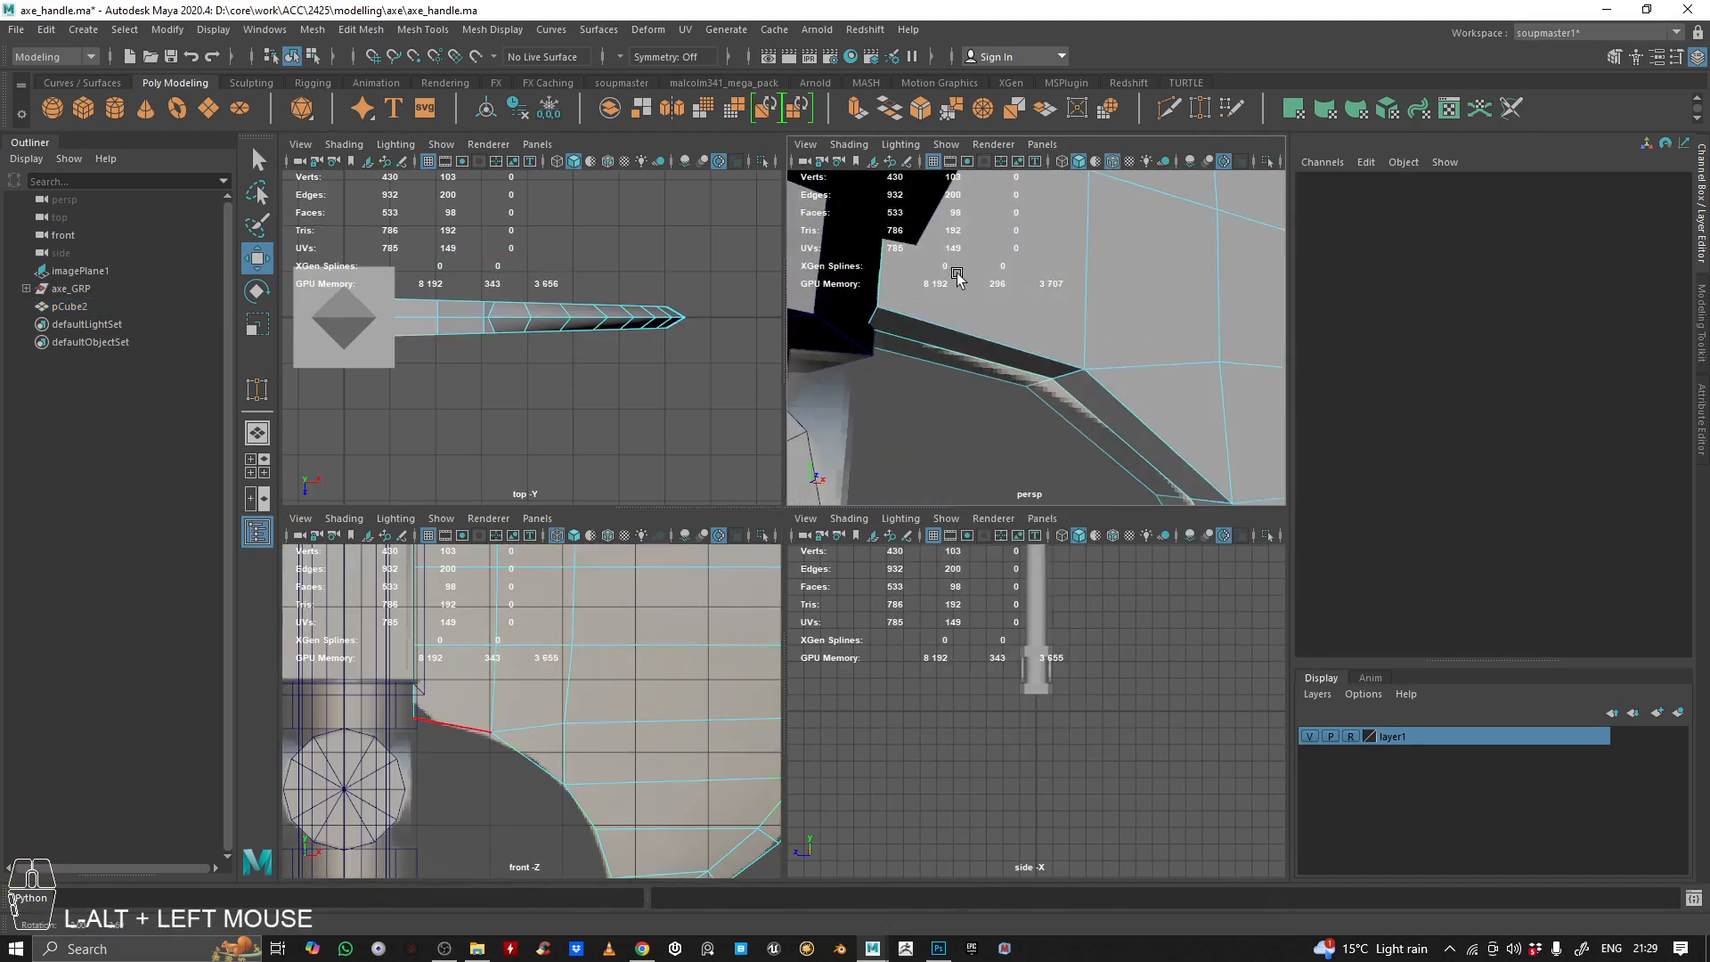
double_click(876, 320)
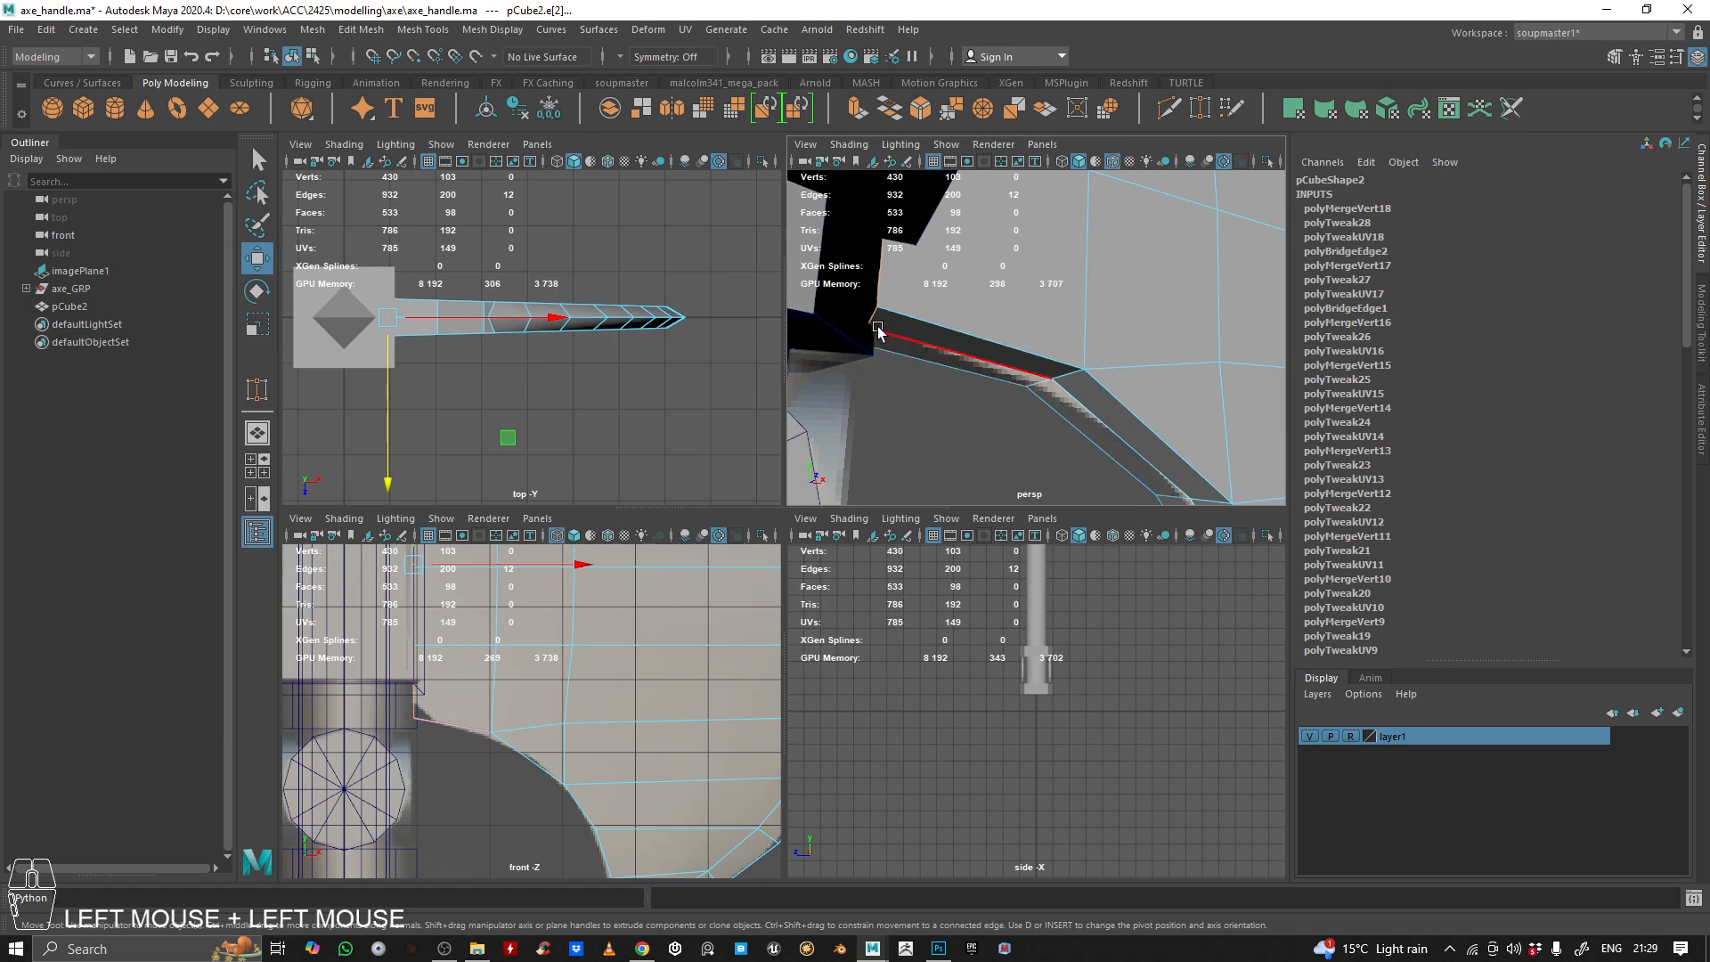
left_click_drag(878, 329, 899, 331, "alt")
right_click_drag(943, 314, 1059, 250)
right_click_drag(1059, 250, 926, 258, "alt")
left_click_drag(926, 258, 962, 356, "alt")
key("ctrl+1")
middle_click_drag(961, 357, 901, 371, "alt")
left_click_drag(900, 371, 996, 309, "alt")
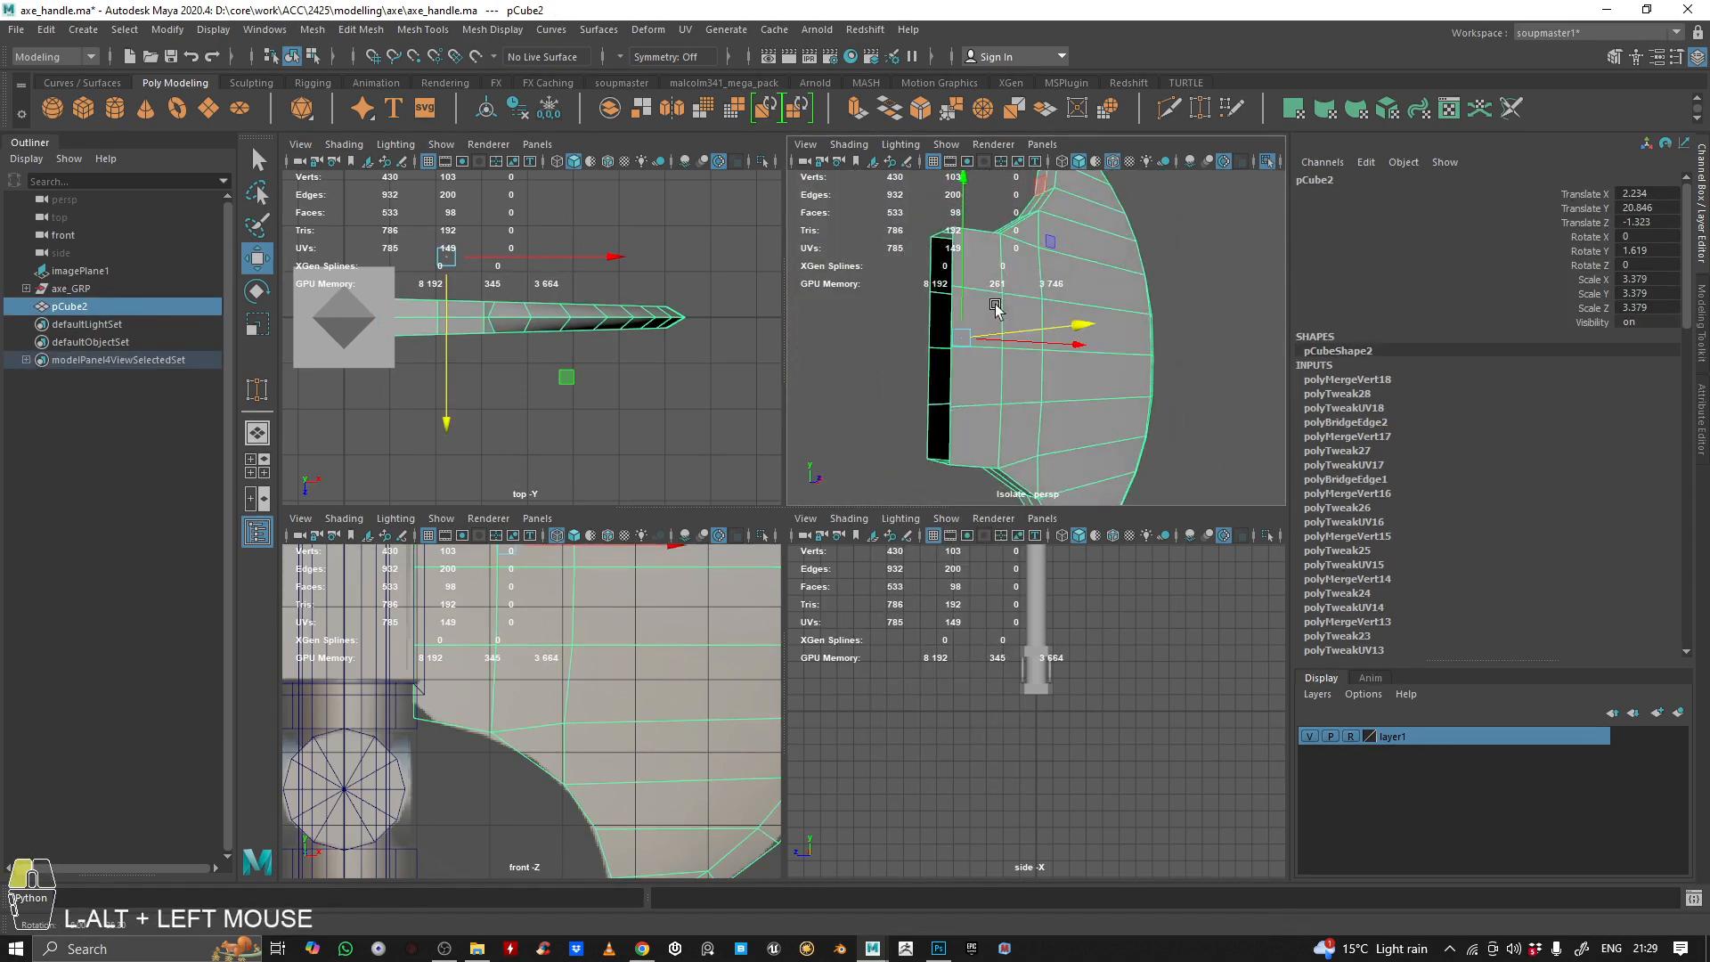
Bridge the four facing edge pairs along the blade's open back, using 1 division
right_click_drag(996, 307, 987, 247)
left_click_drag(986, 259, 977, 405, "alt")
left_click(992, 365)
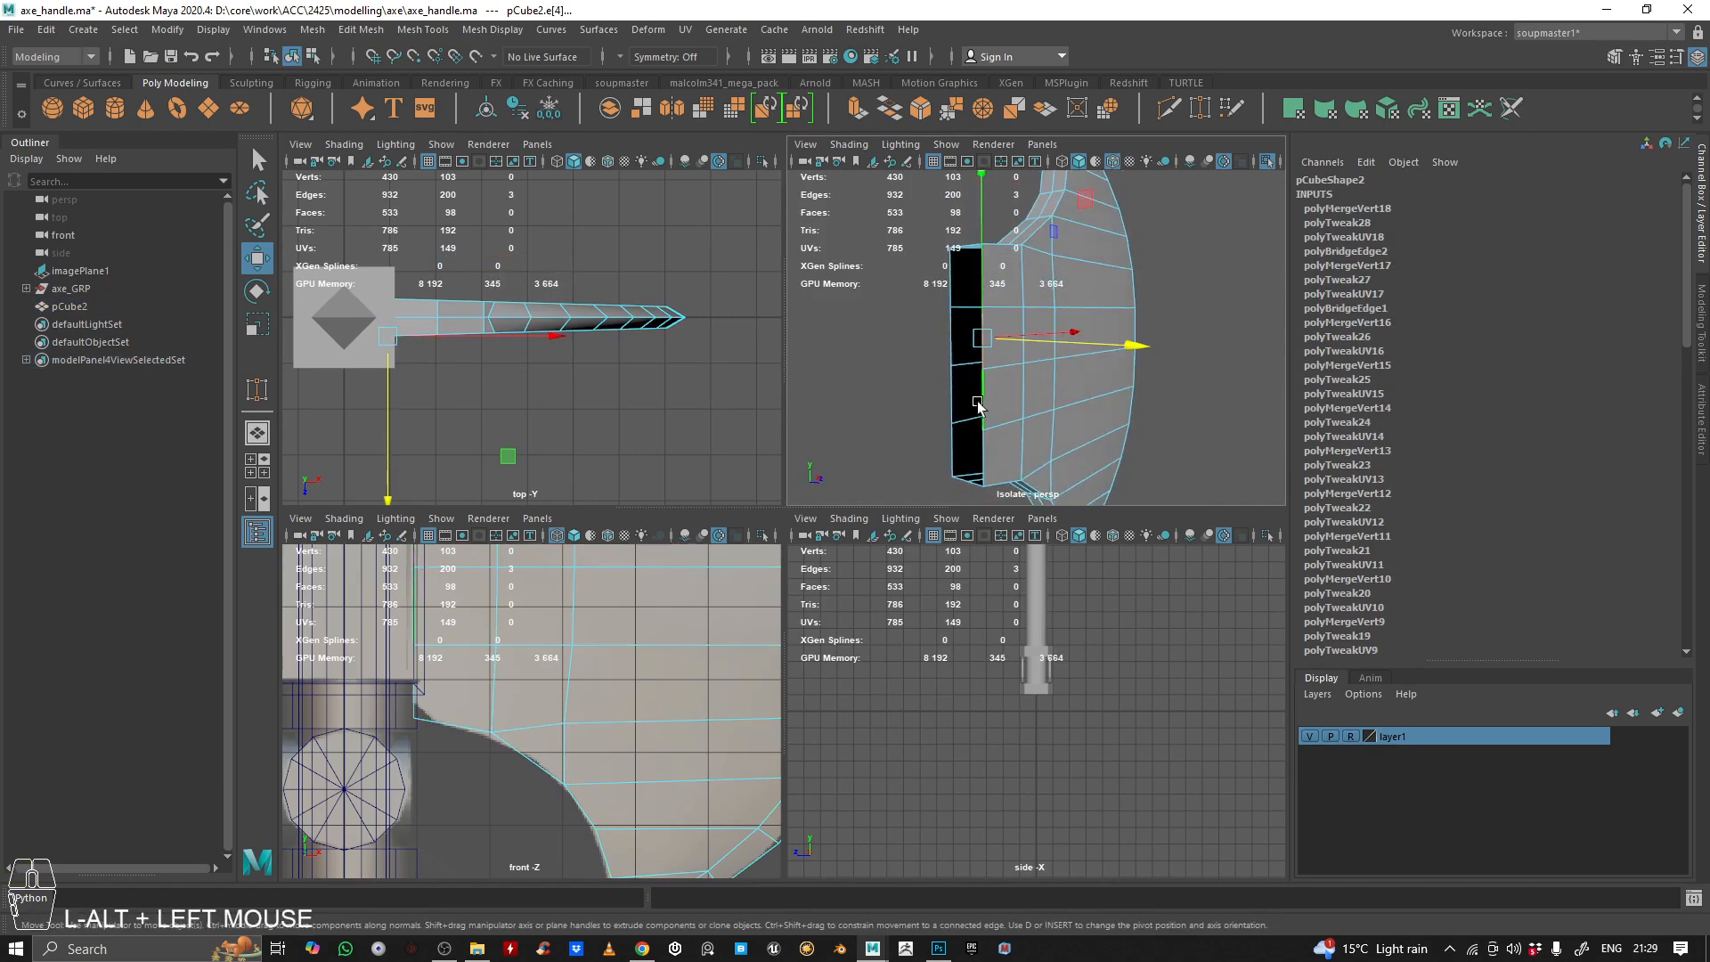
left_click(958, 434, "shift")
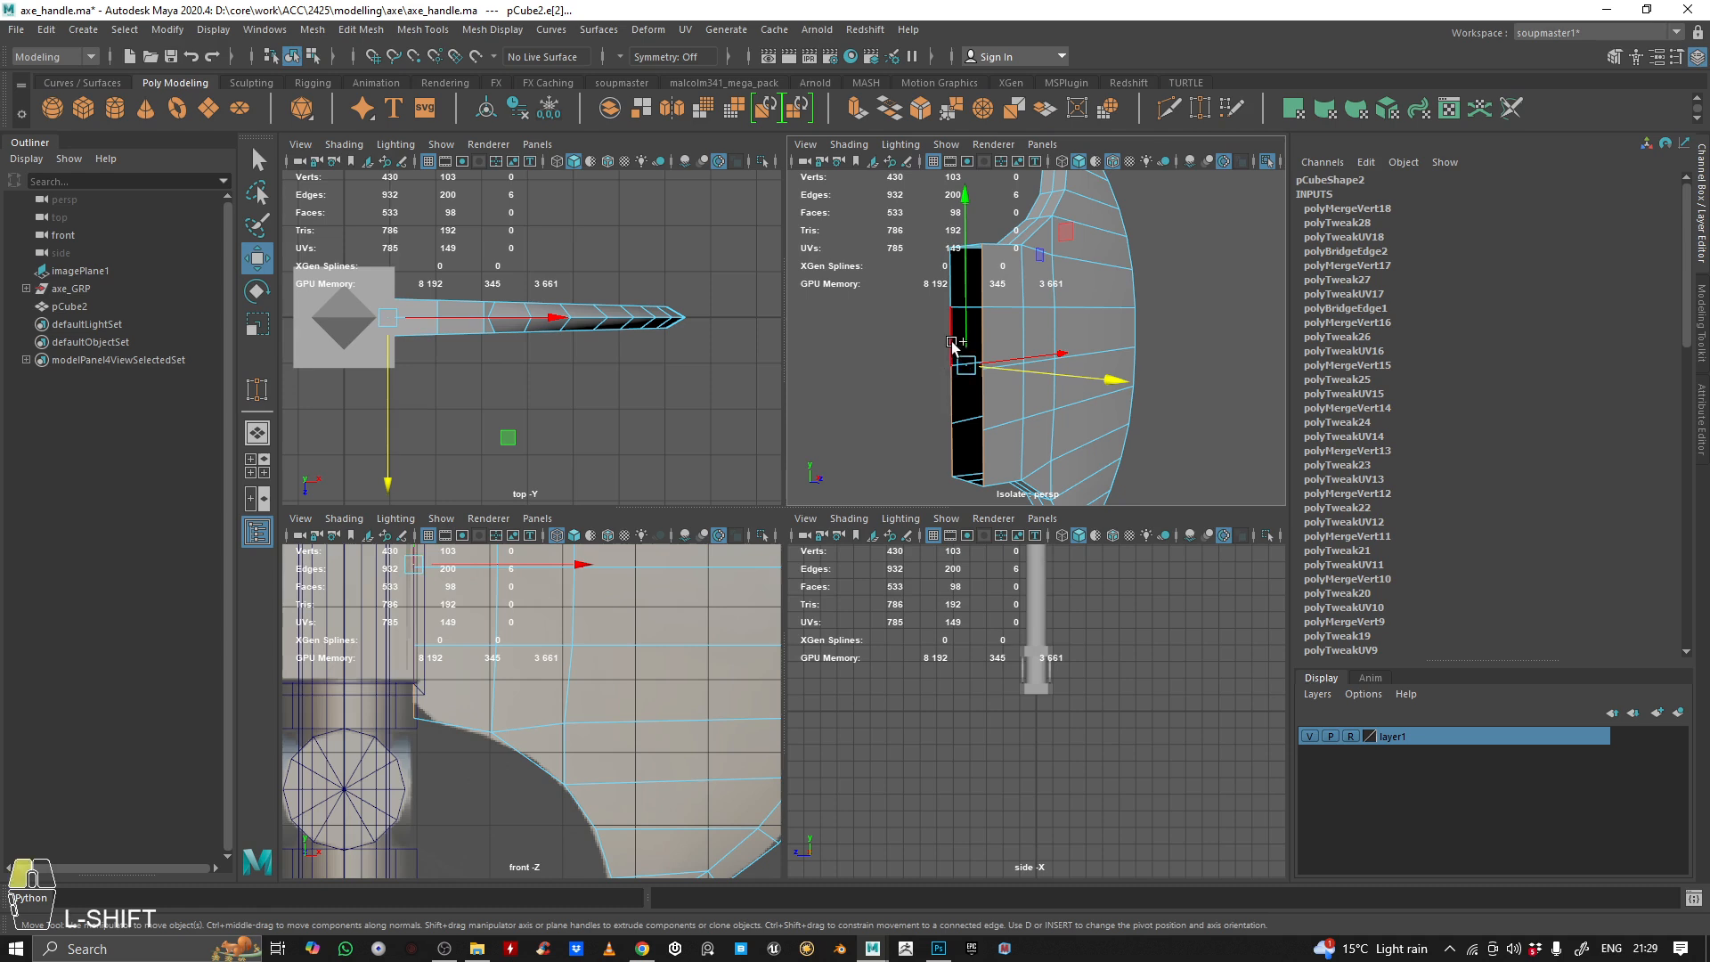
left_click_drag(946, 294, 987, 274, "alt")
left_click(889, 110)
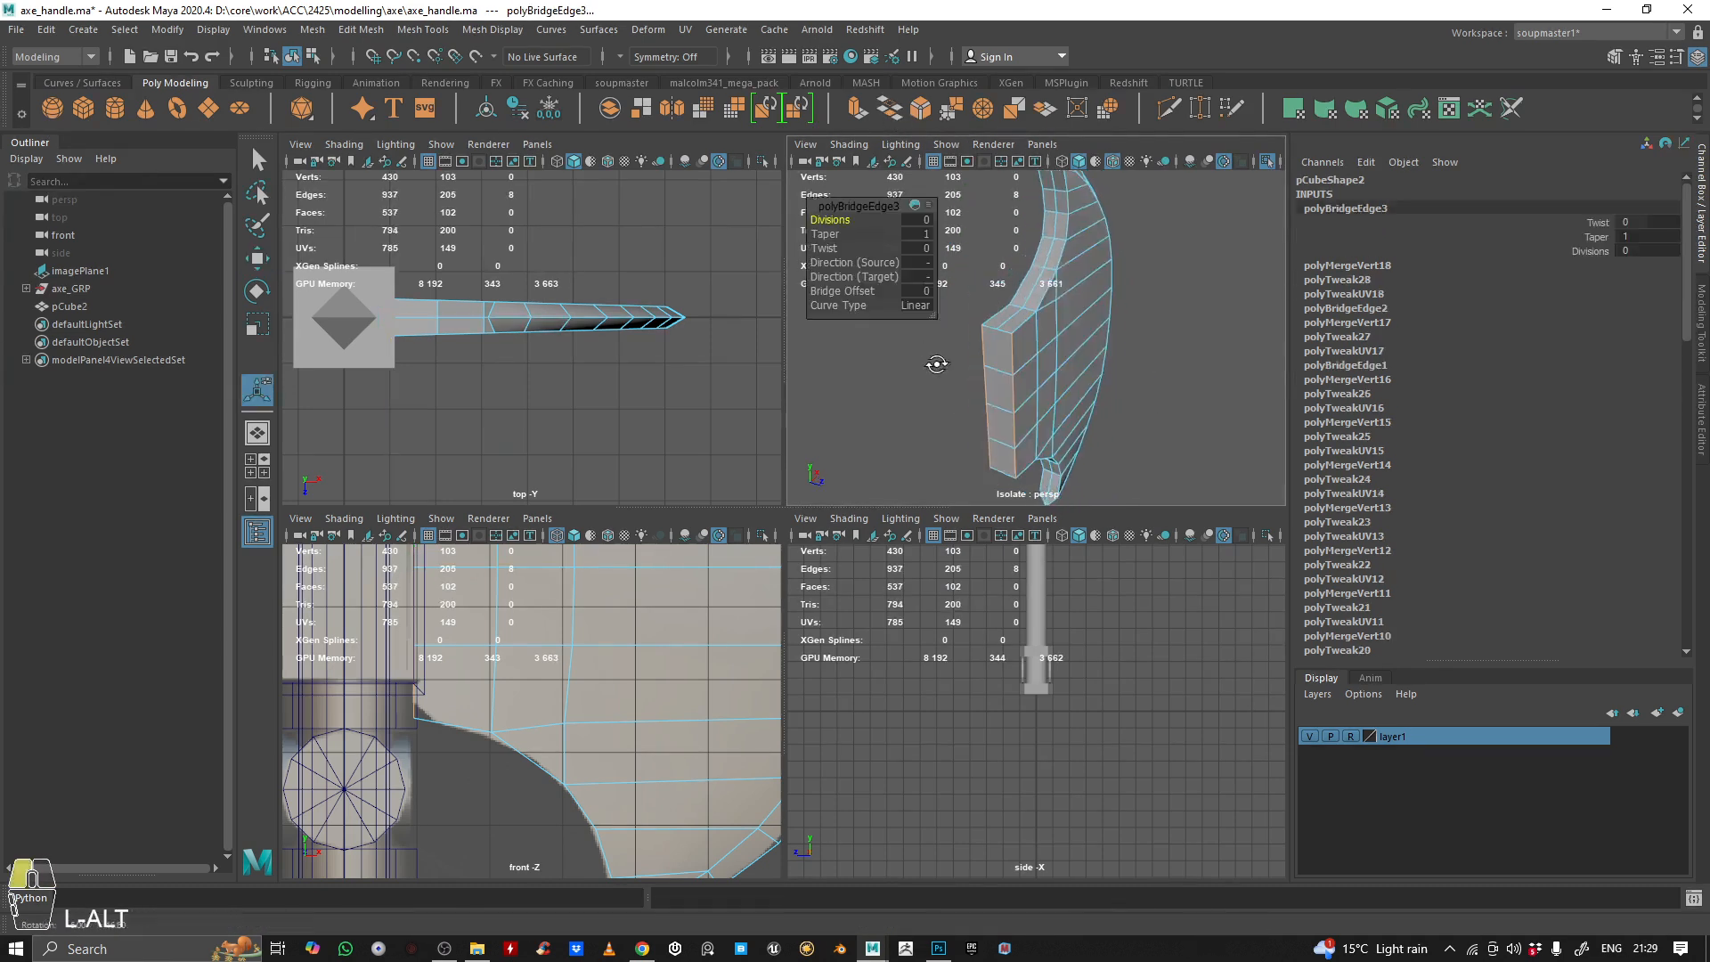
right_click_drag(935, 362, 1002, 337, "alt")
left_click_drag(1011, 316, 1165, 316, "alt")
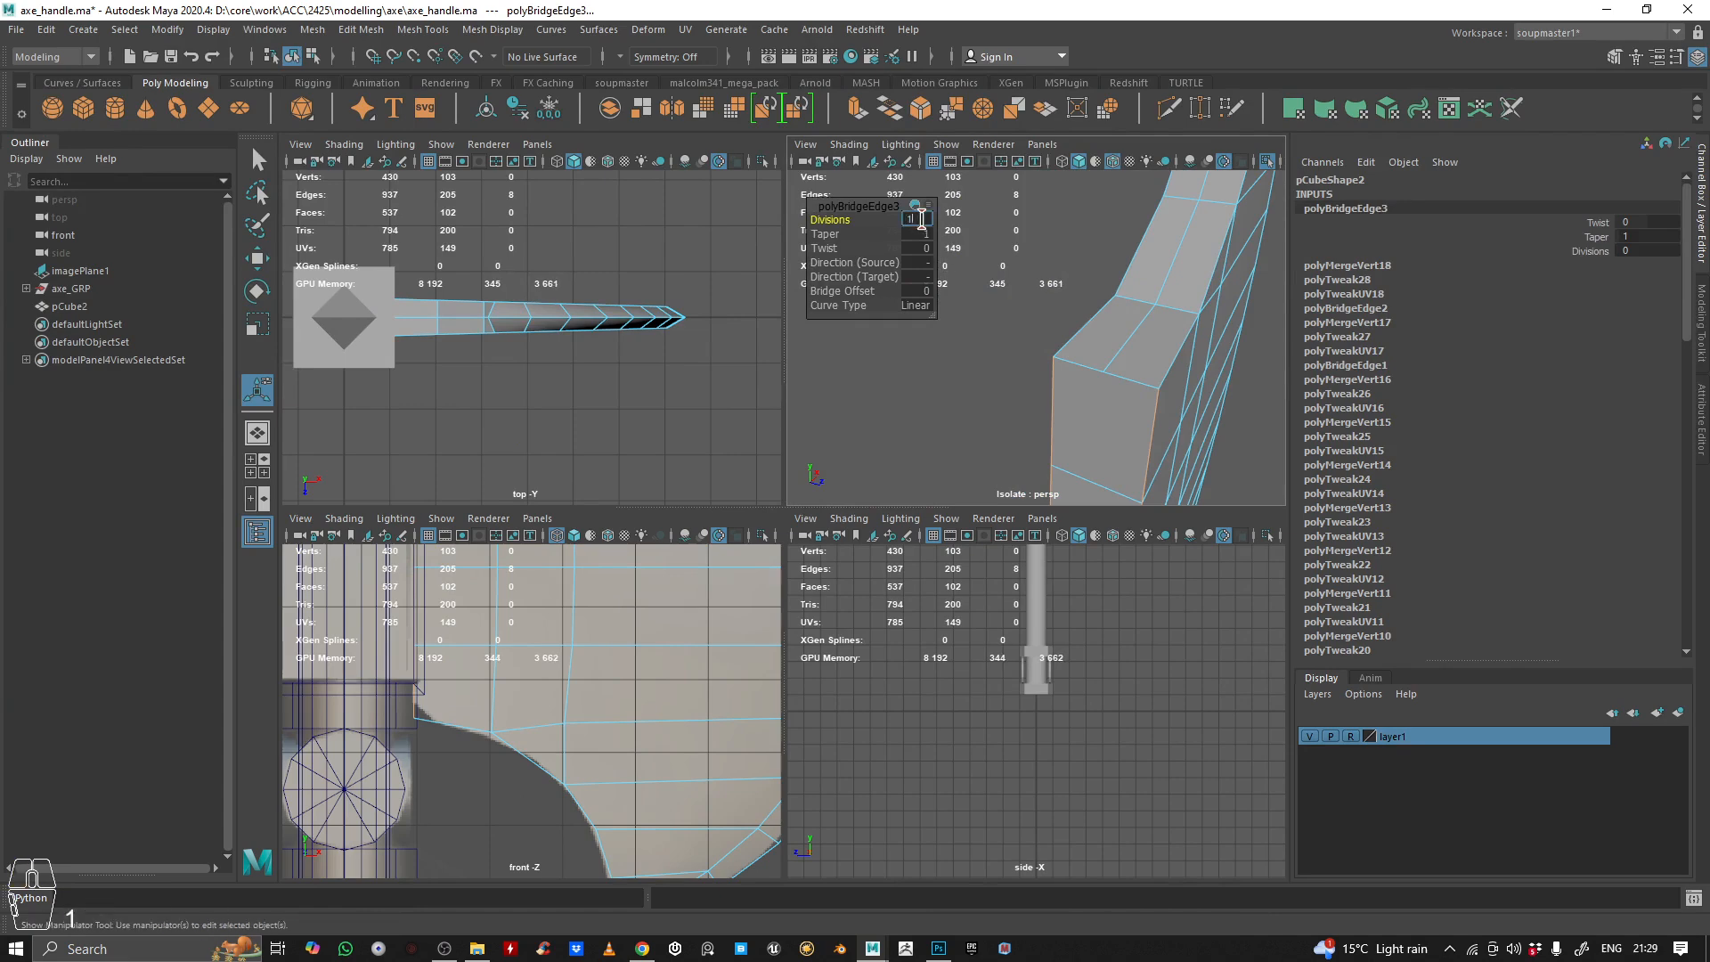
Try moving the middle vertex at the back bridge's top end in vertex mode and undo the move
right_click_drag(1199, 313, 1073, 339)
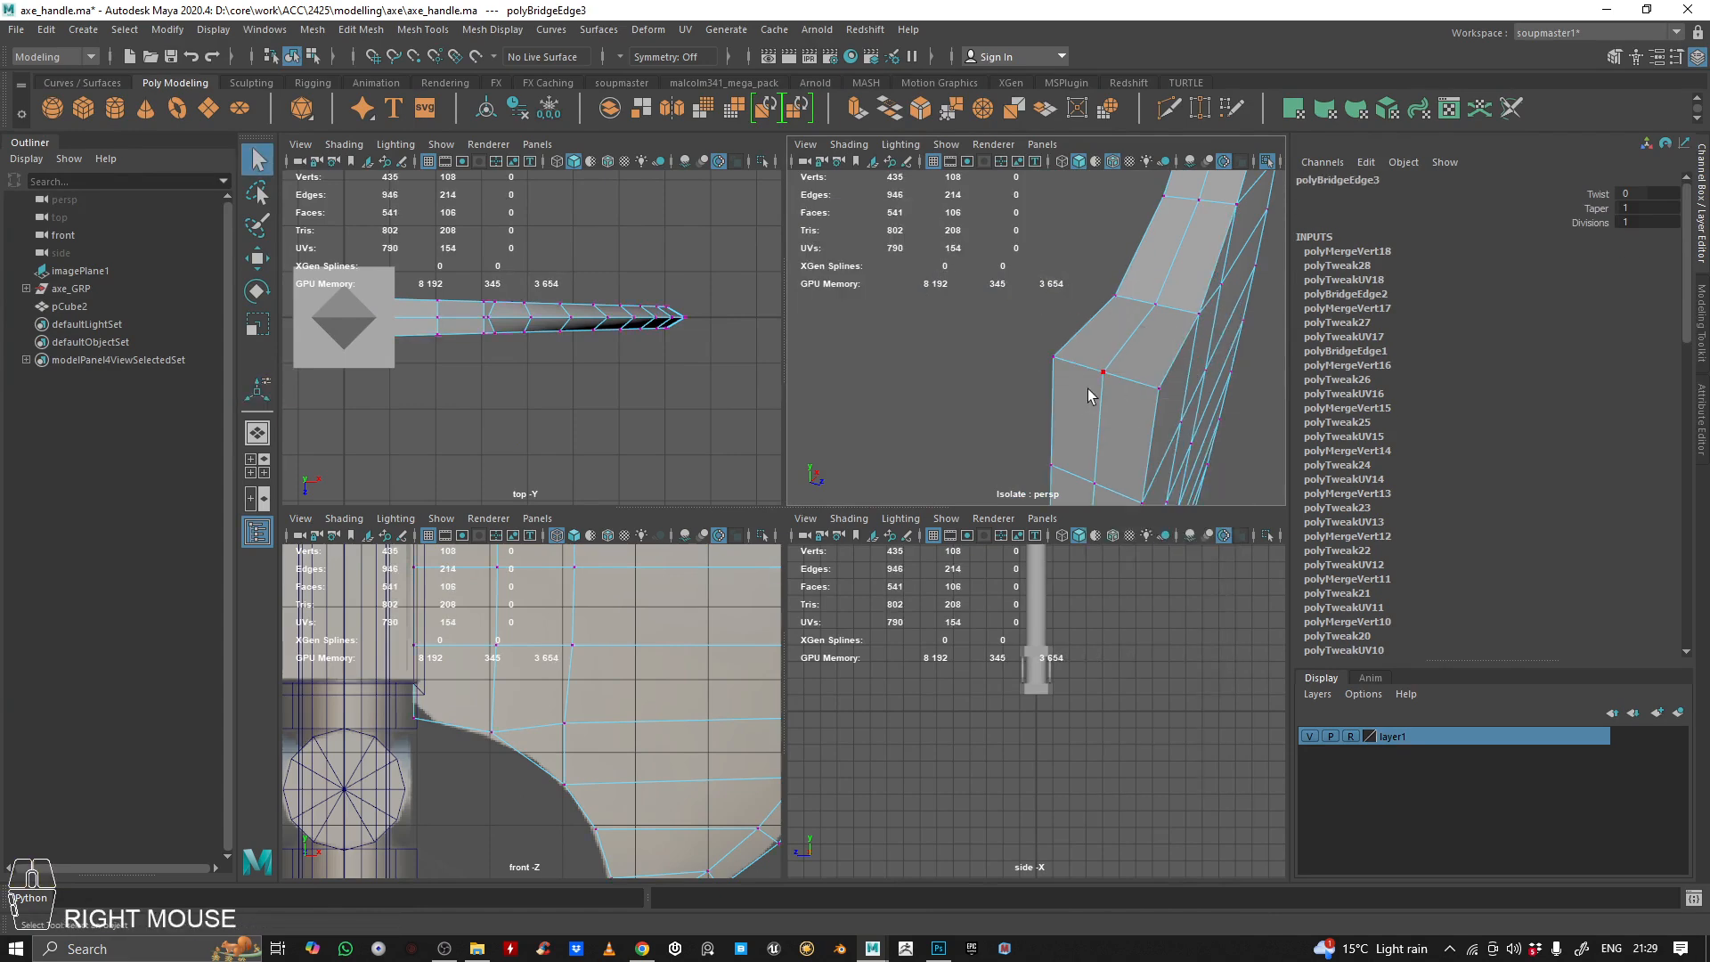
left_click(1104, 373)
key("w")
left_click_drag(1106, 375, 893, 318)
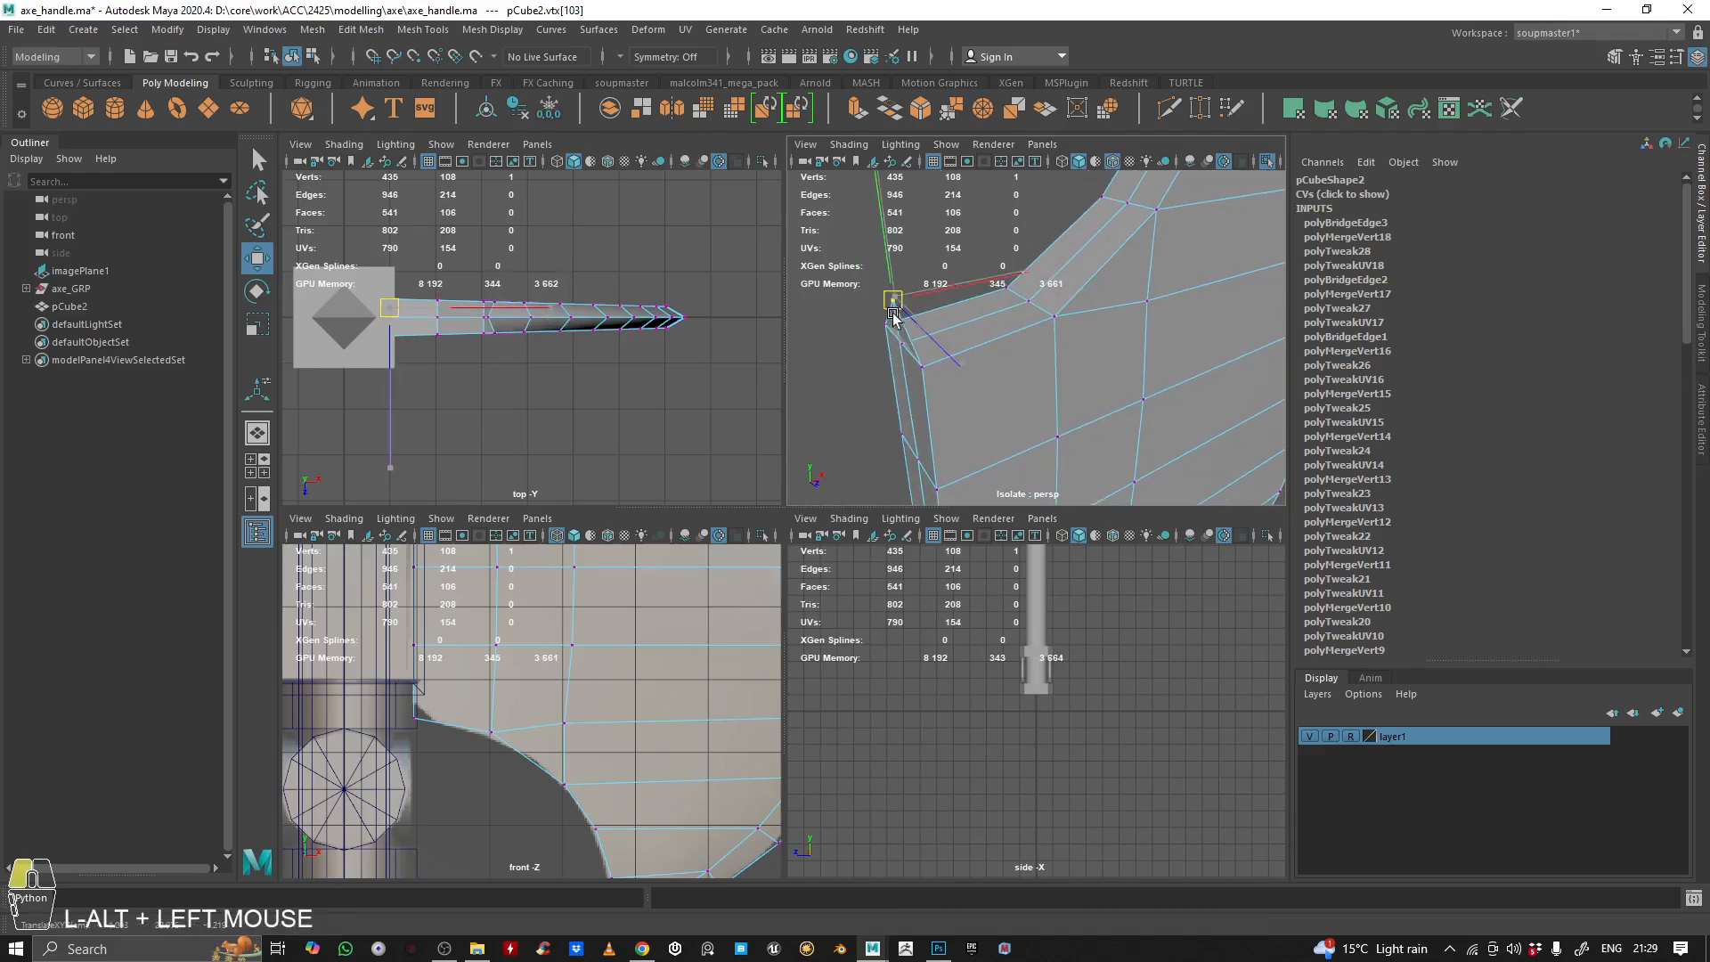
key("ctrl+z")
Select the overlapping middle vertices at the top corner of the blade's back in the full perspective view
right_click_drag(877, 392, 1420, 370, "alt")
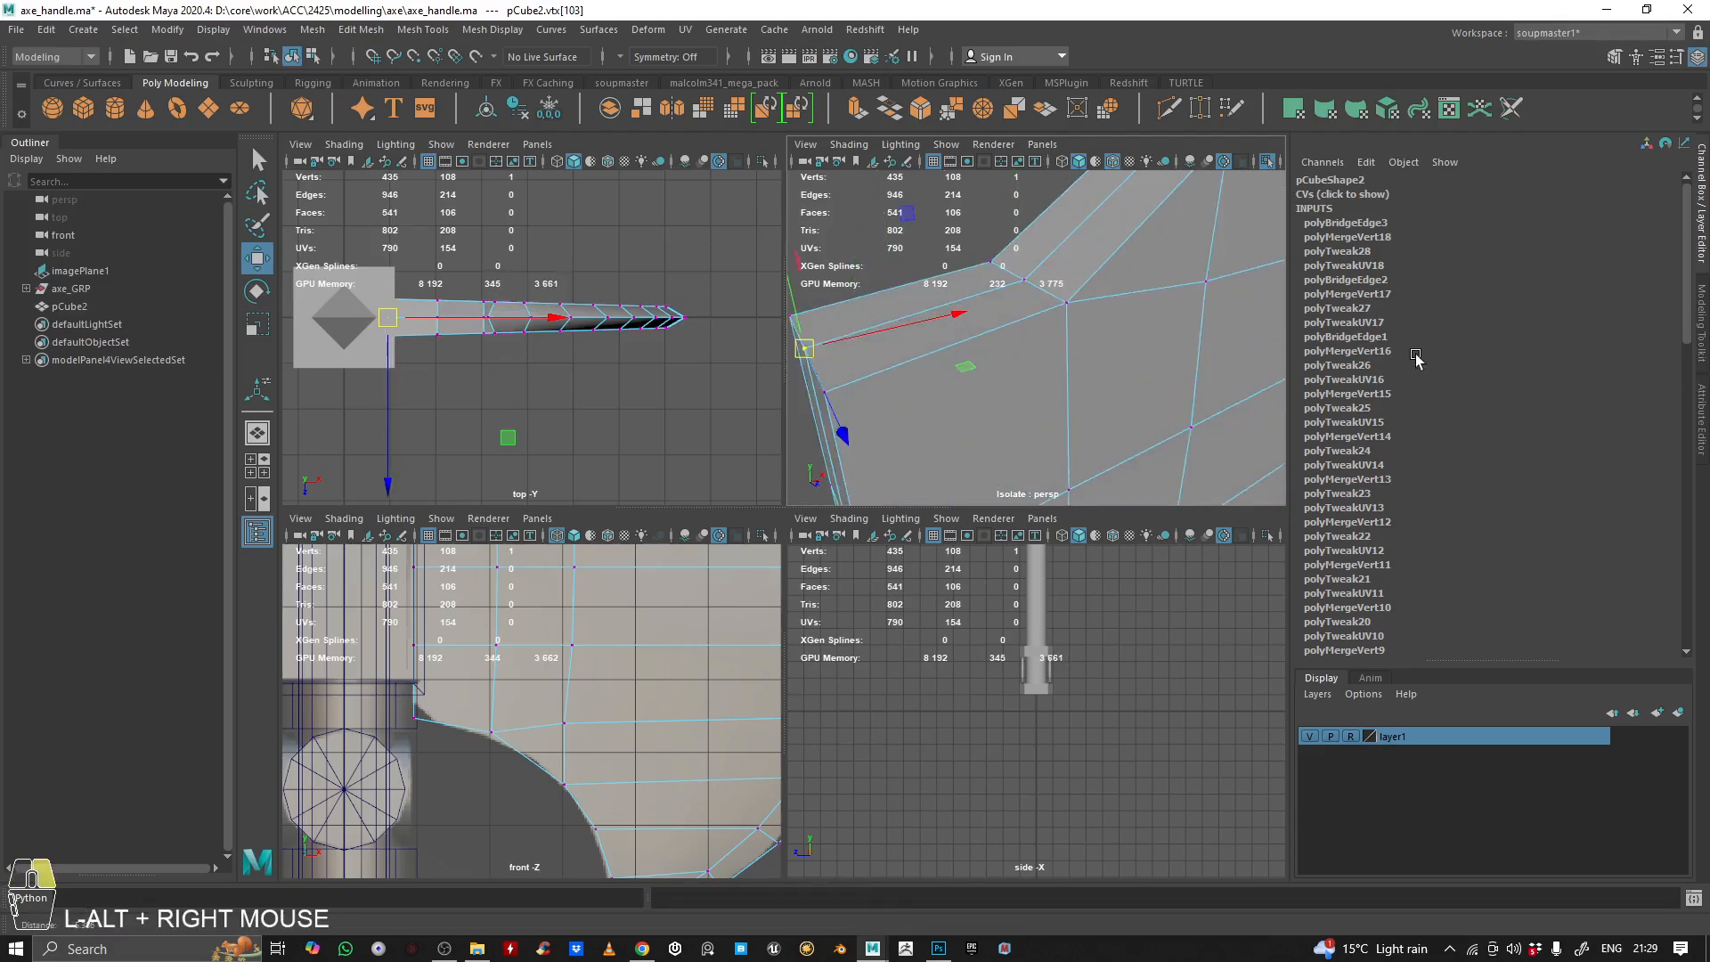
middle_click_drag(1419, 370, 1389, 382, "alt")
right_click_drag(1389, 381, 1187, 351, "alt")
left_click_drag(1188, 351, 1149, 350, "alt")
key("space")
middle_click_drag(1163, 388, 1107, 290, "alt")
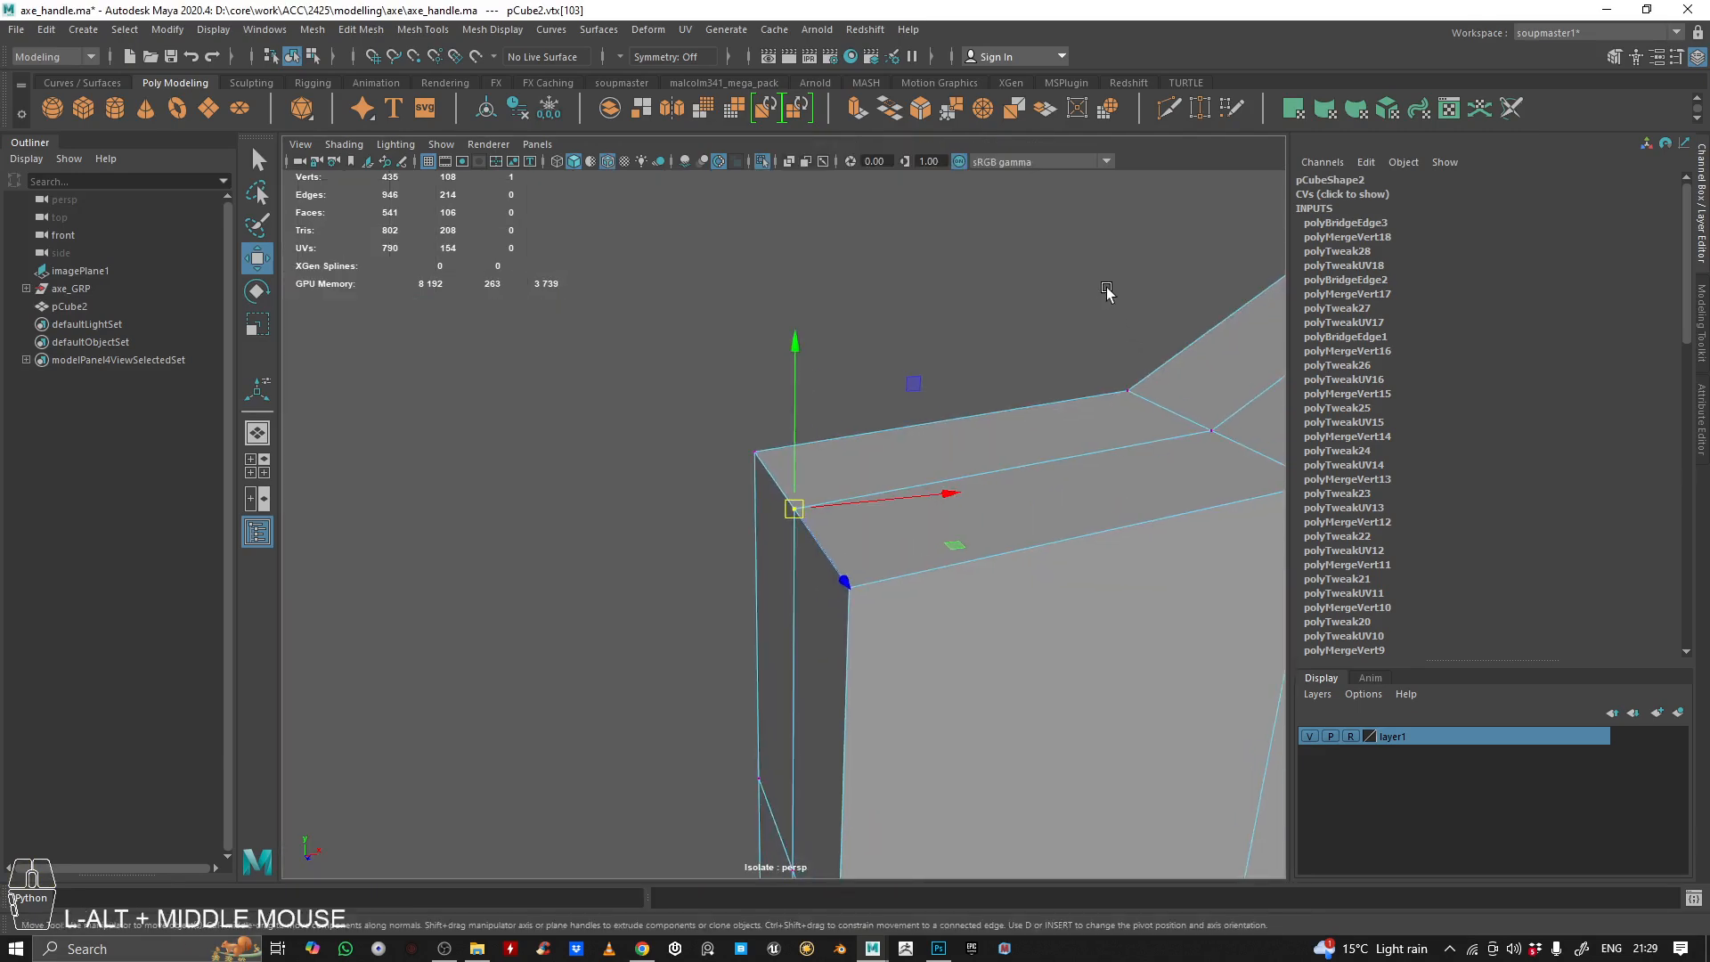
right_click_drag(1107, 290, 1078, 285, "alt")
left_click_drag(898, 360, 925, 323, "alt")
left_click_drag(1024, 416, 1018, 419)
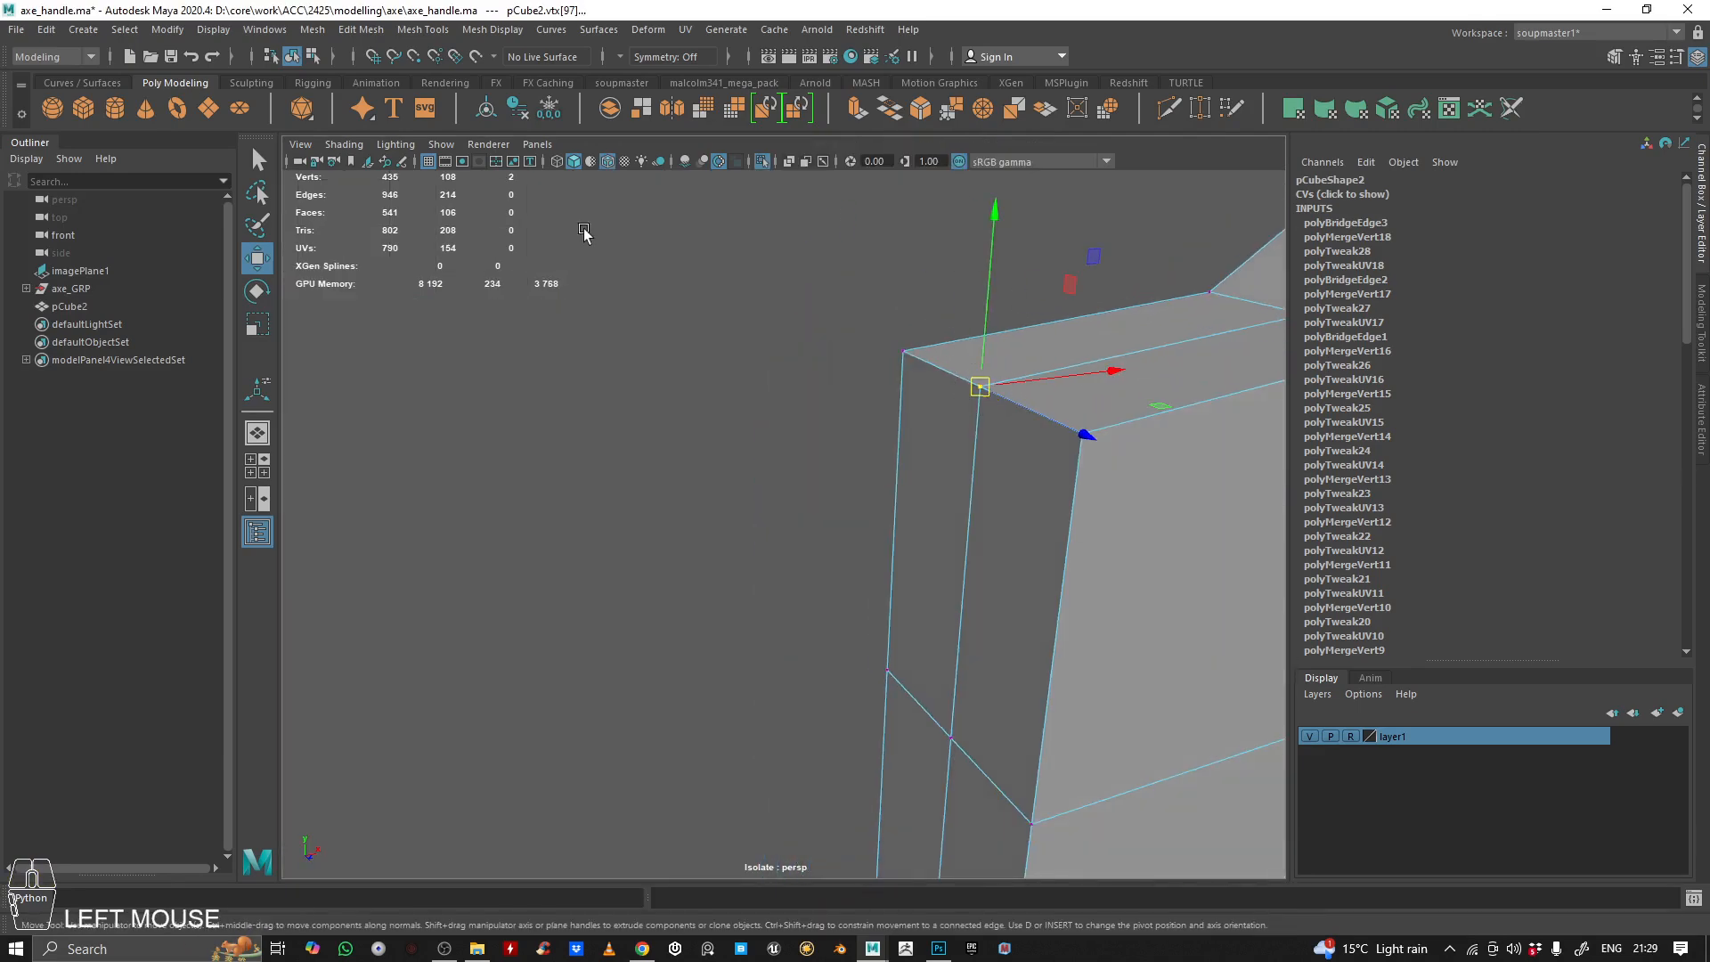
Add the overlapping middle vertices at the bottom corner of the blade's back to the selection
right_click_drag(855, 419, 766, 408, "alt")
middle_click_drag(761, 819, 699, 509, "alt")
left_click_drag(699, 513, 680, 511, "alt")
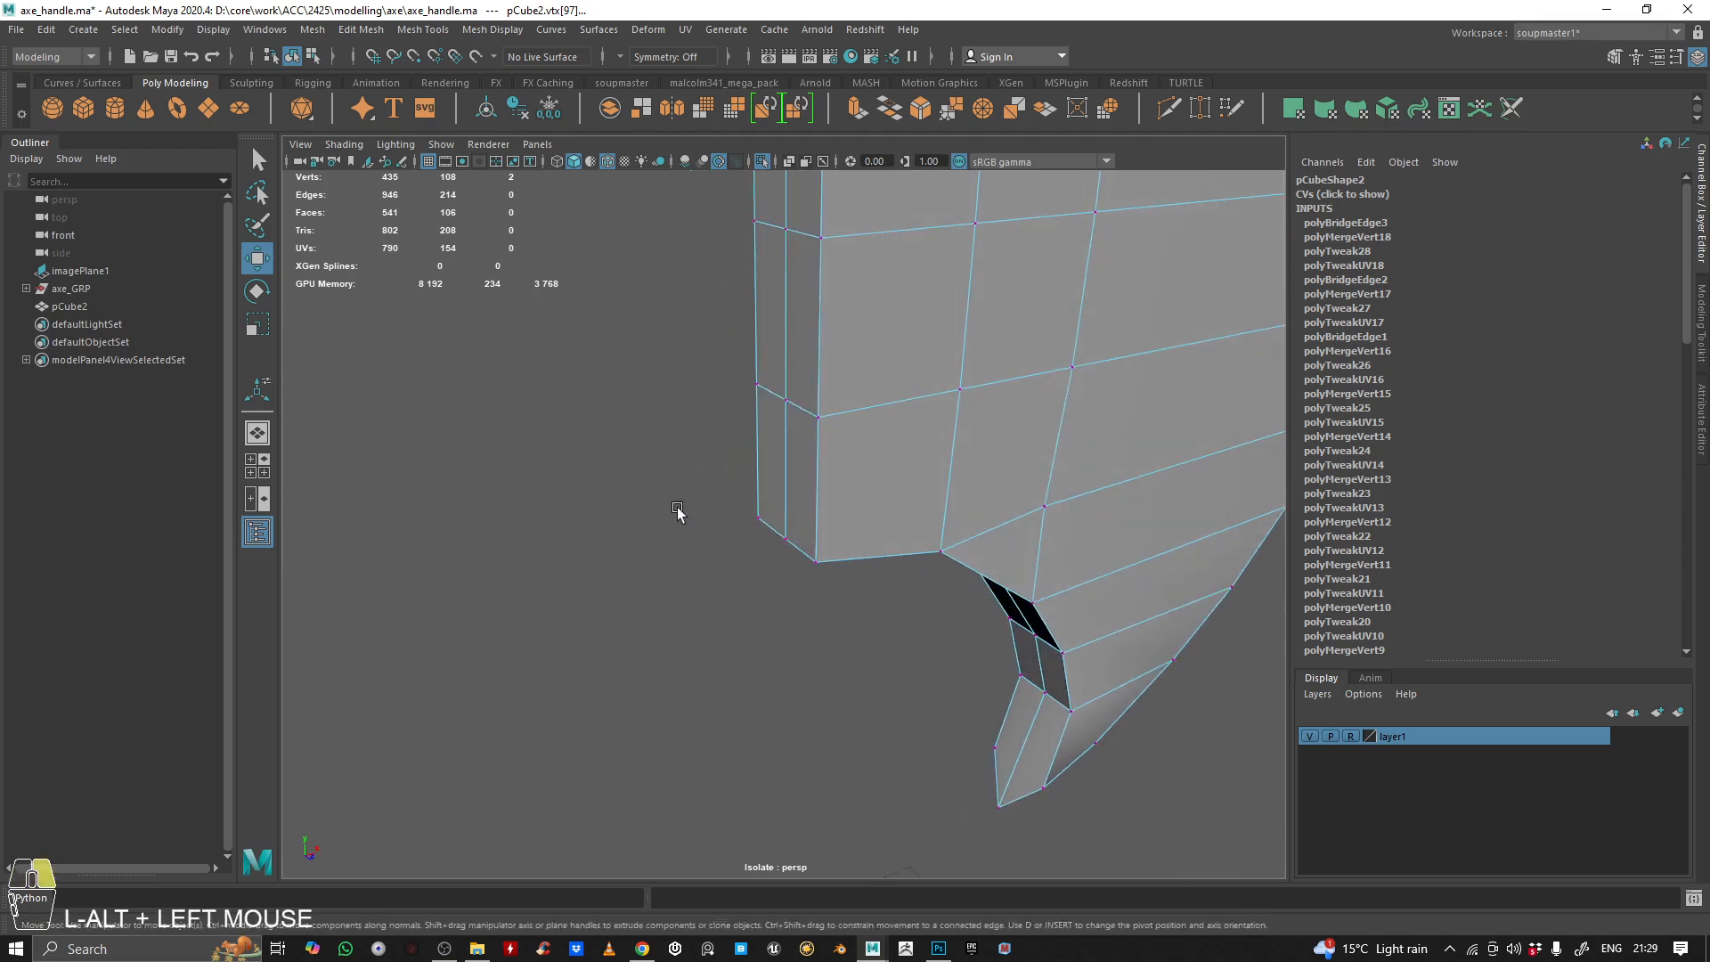
right_click_drag(679, 511, 740, 545, "alt")
left_click_drag(806, 572, 923, 463, "shift")
left_click_drag(907, 392, 985, 439, "alt")
middle_click_drag(985, 439, 890, 450, "alt")
right_click_drag(890, 451, 799, 497, "alt")
left_click_drag(798, 497, 693, 504, "alt")
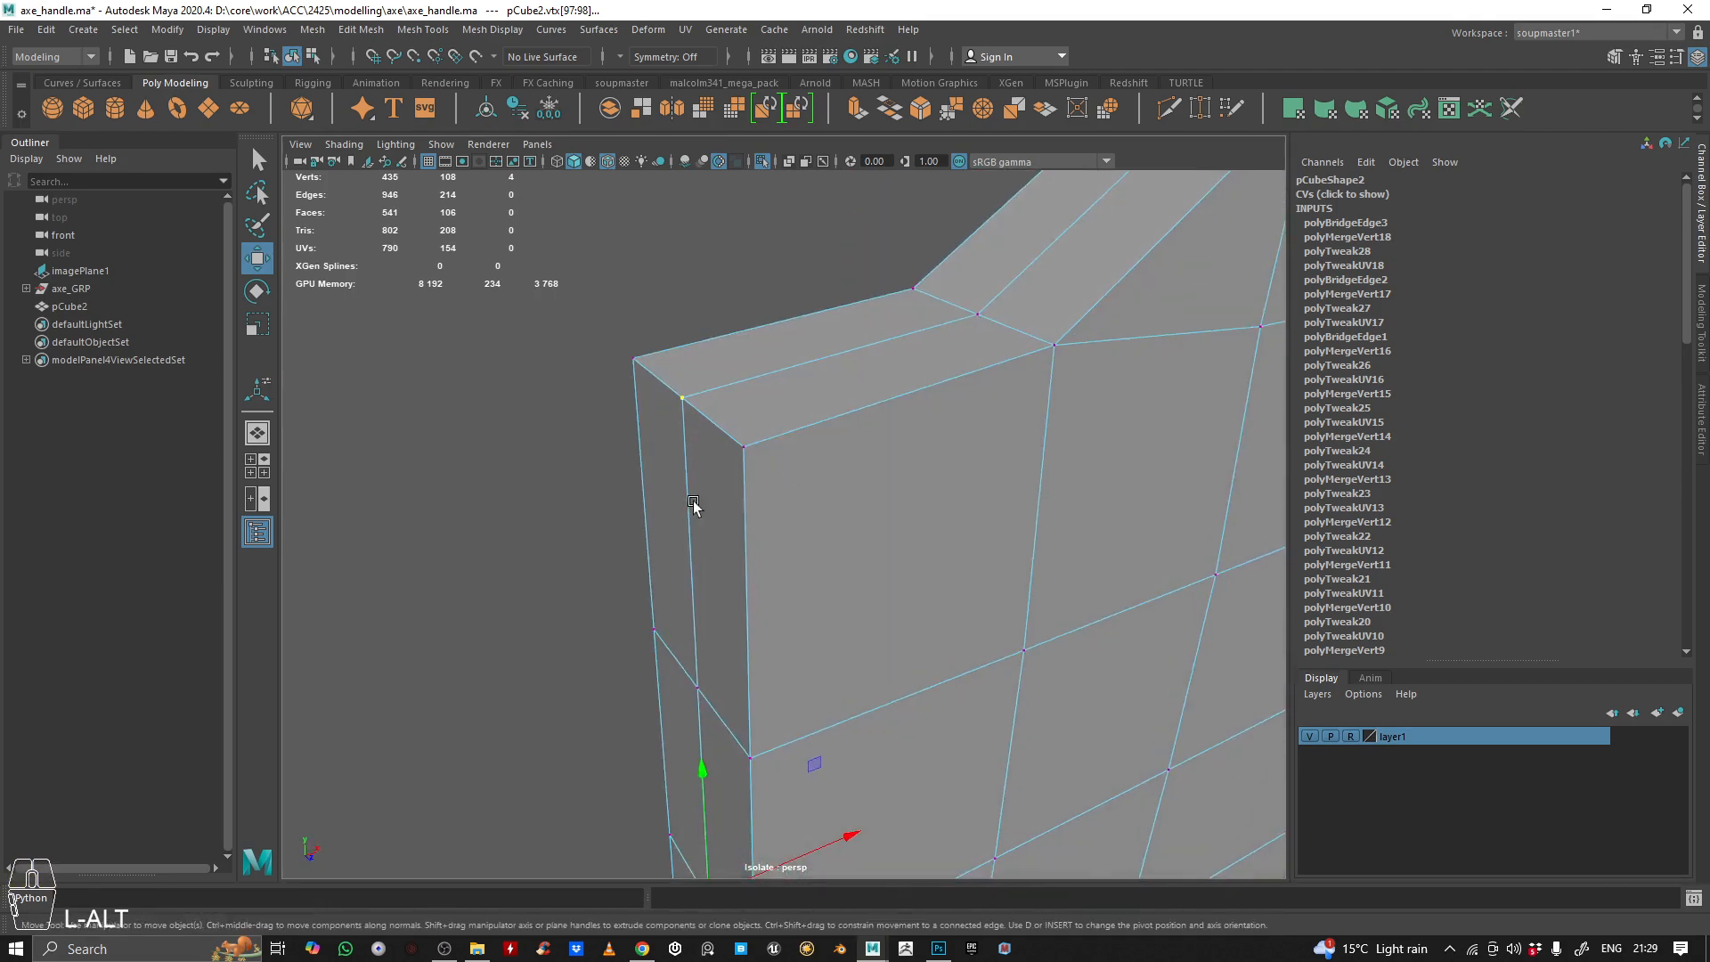
Try to collapse the selected overlapping vertices on the blade's back
right_click_drag(900, 351, 733, 466, "alt")
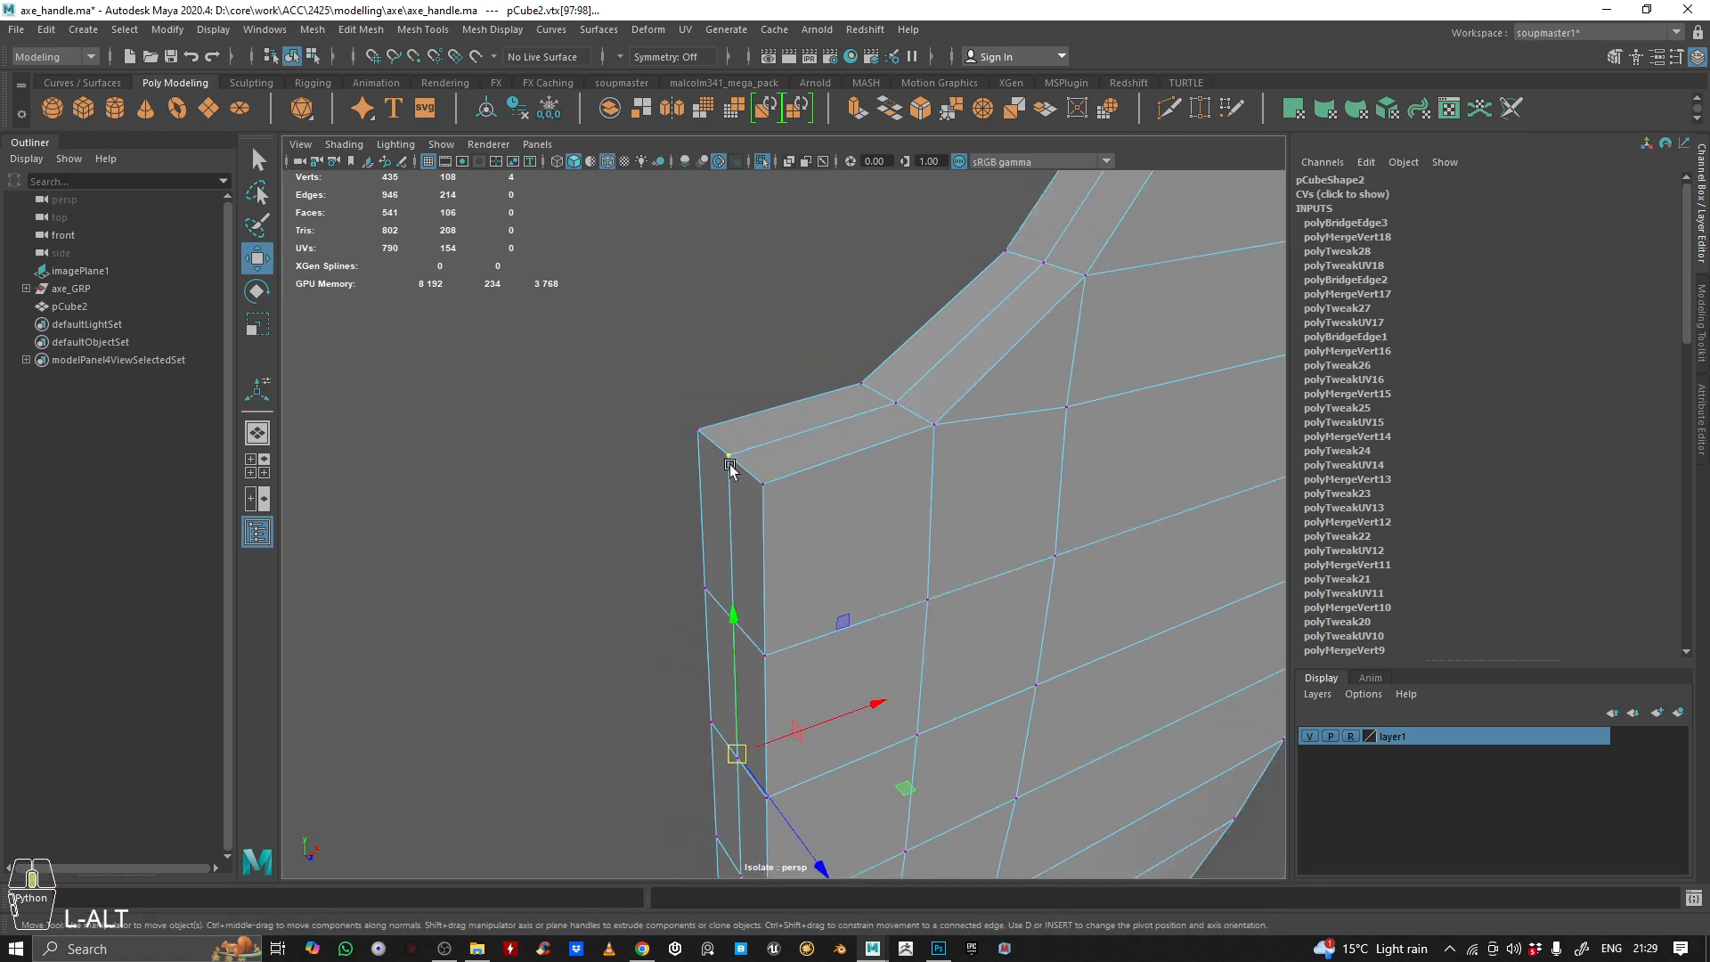
left_click_drag(733, 466, 687, 450, "alt")
right_click_drag(687, 450, 676, 416, "alt")
middle_click_drag(719, 428, 699, 330, "alt")
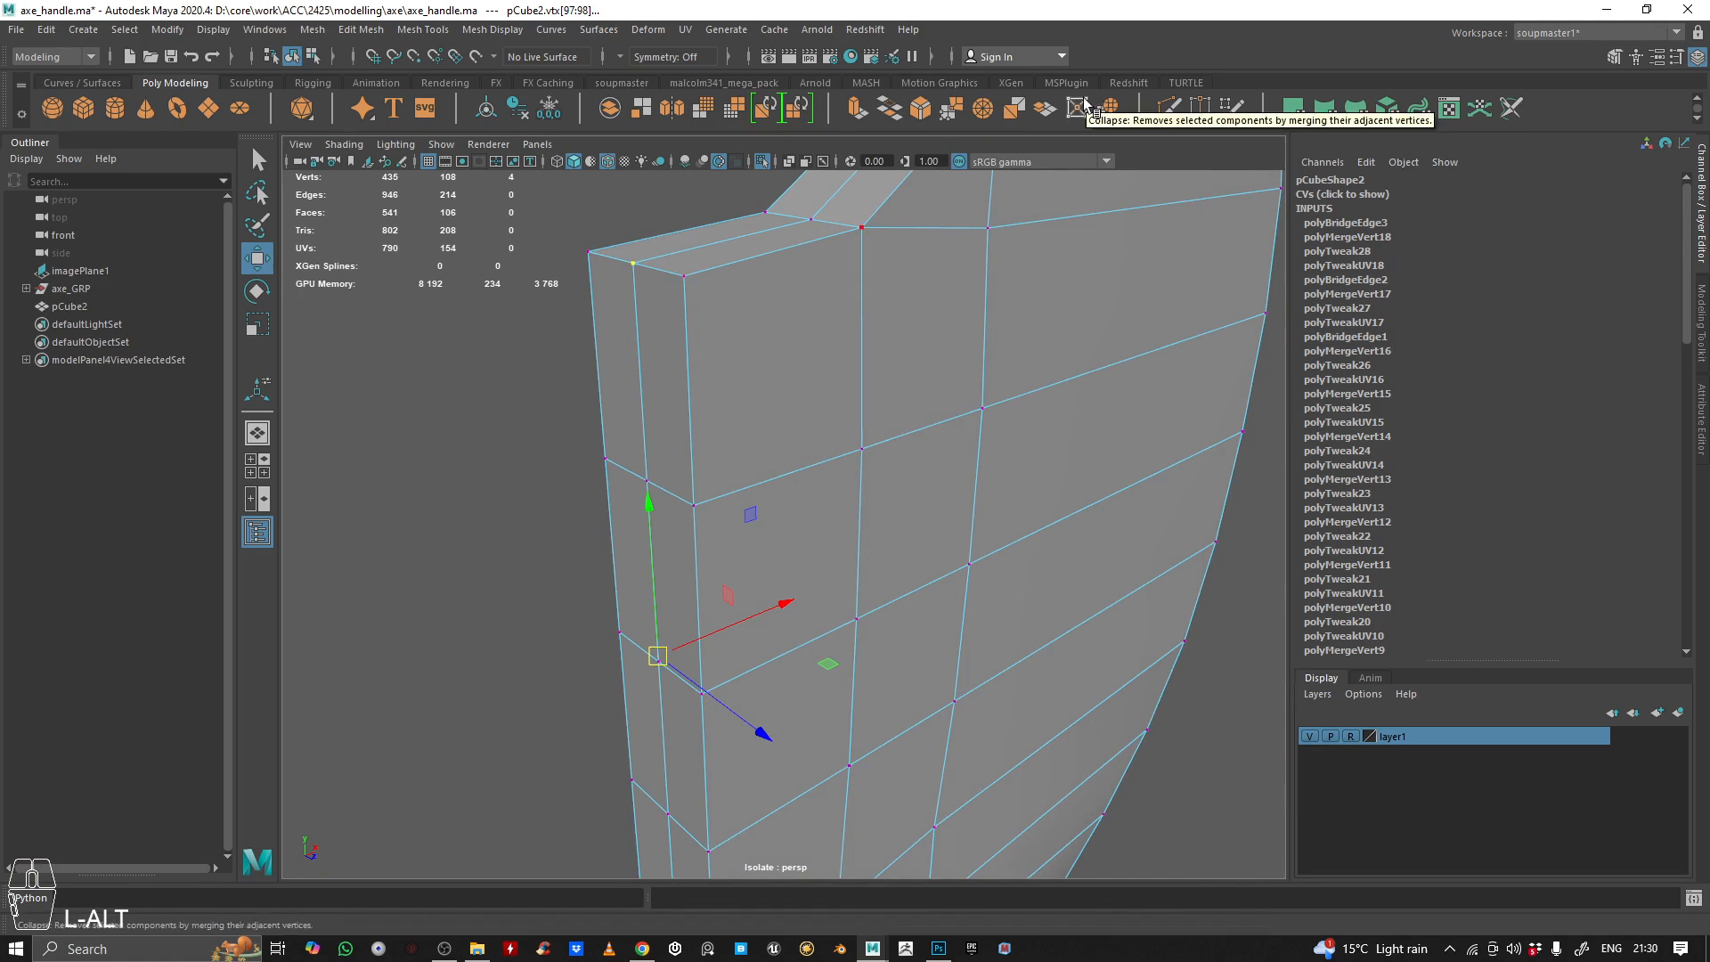
left_click_drag(939, 259, 748, 321, "alt")
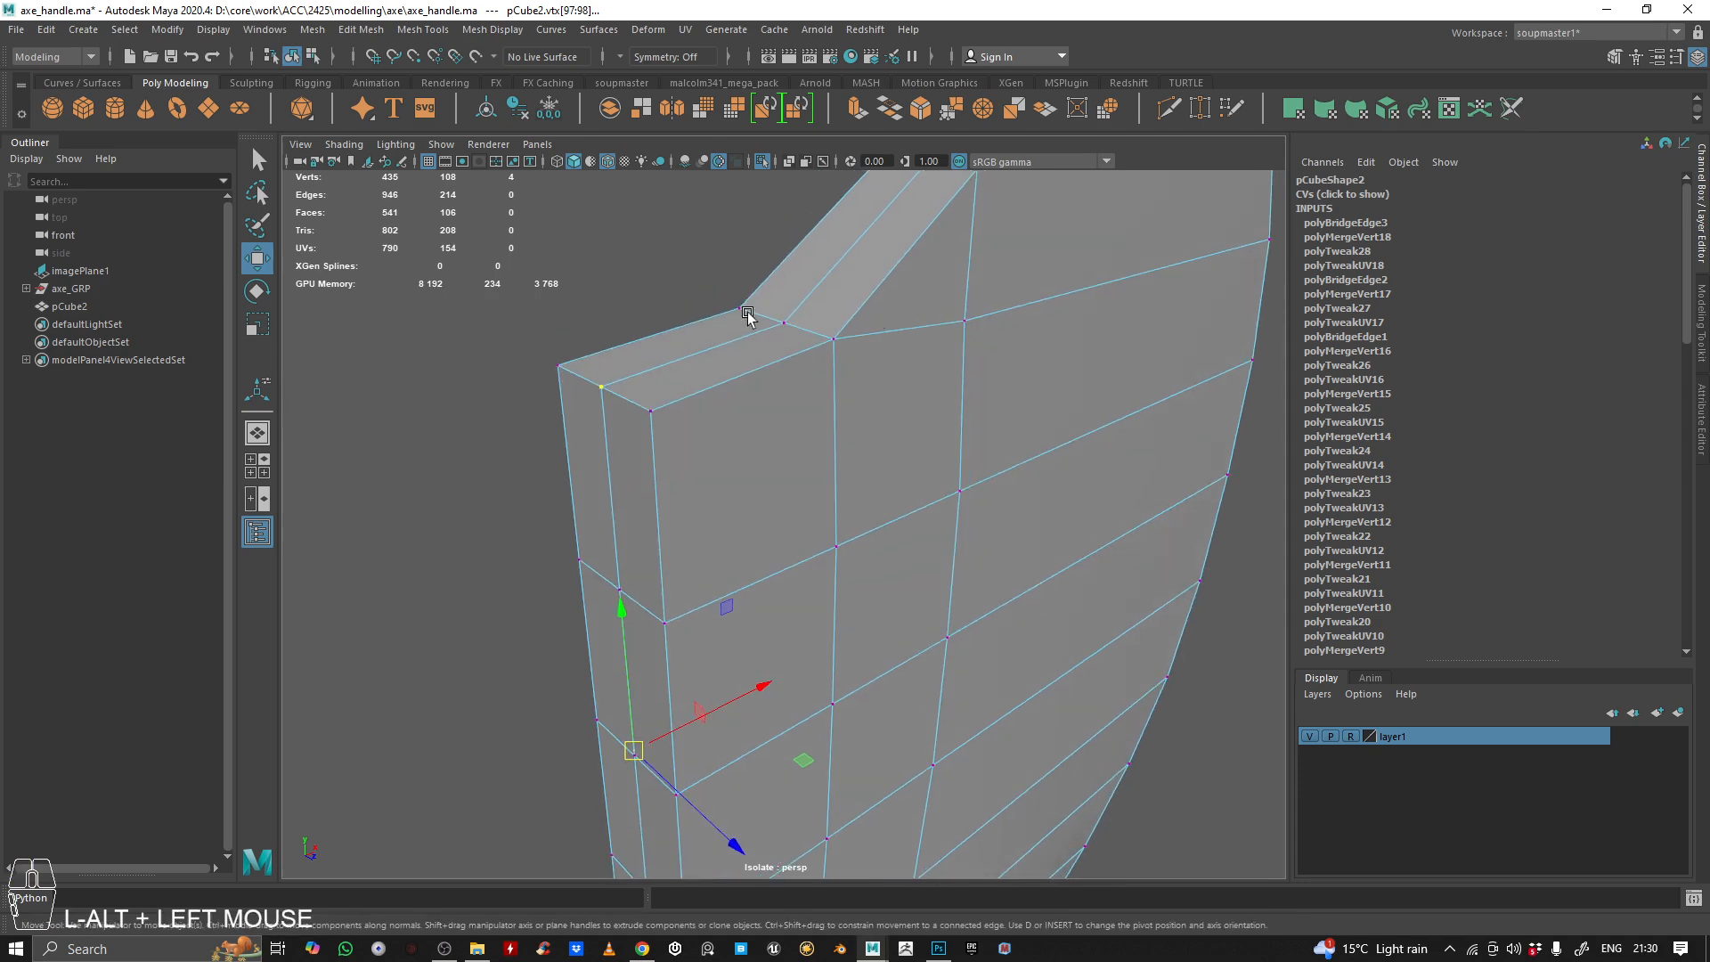
mouse_move(539, 317)
right_mouse_down("shift")
mouse_move(536, 214)
mouse_move(839, 89)
mouse_move(584, 249)
mouse_move(543, 319)
right_mouse_up("shift")
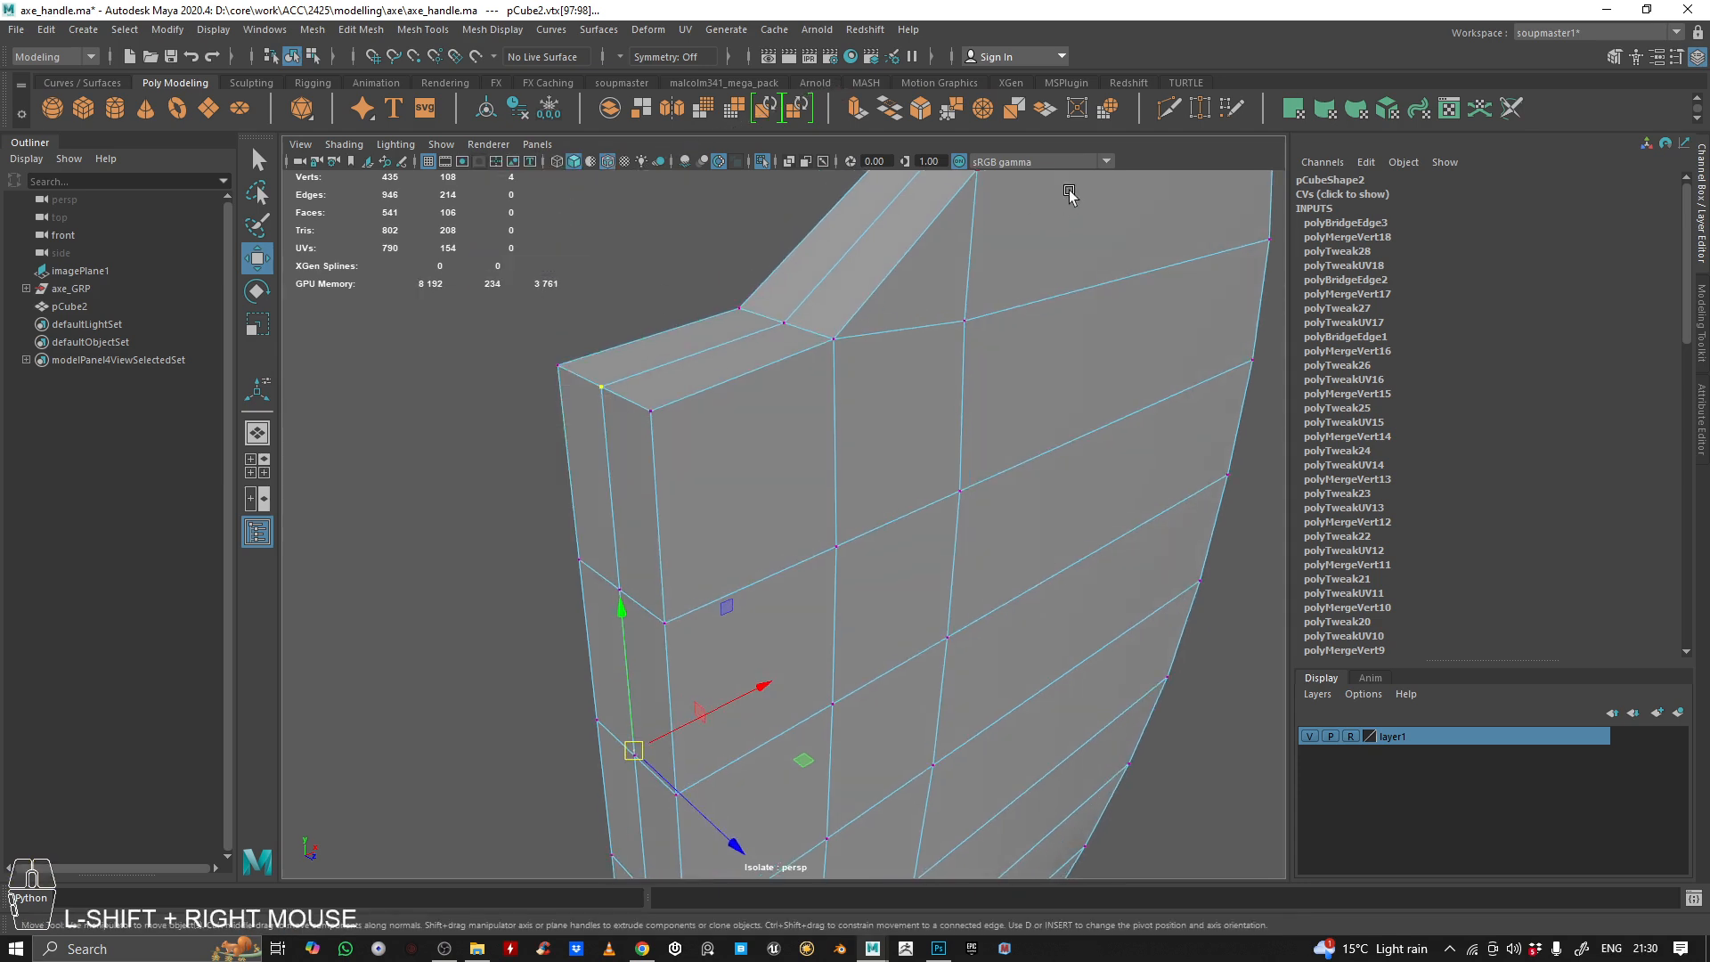
left_click(1085, 106)
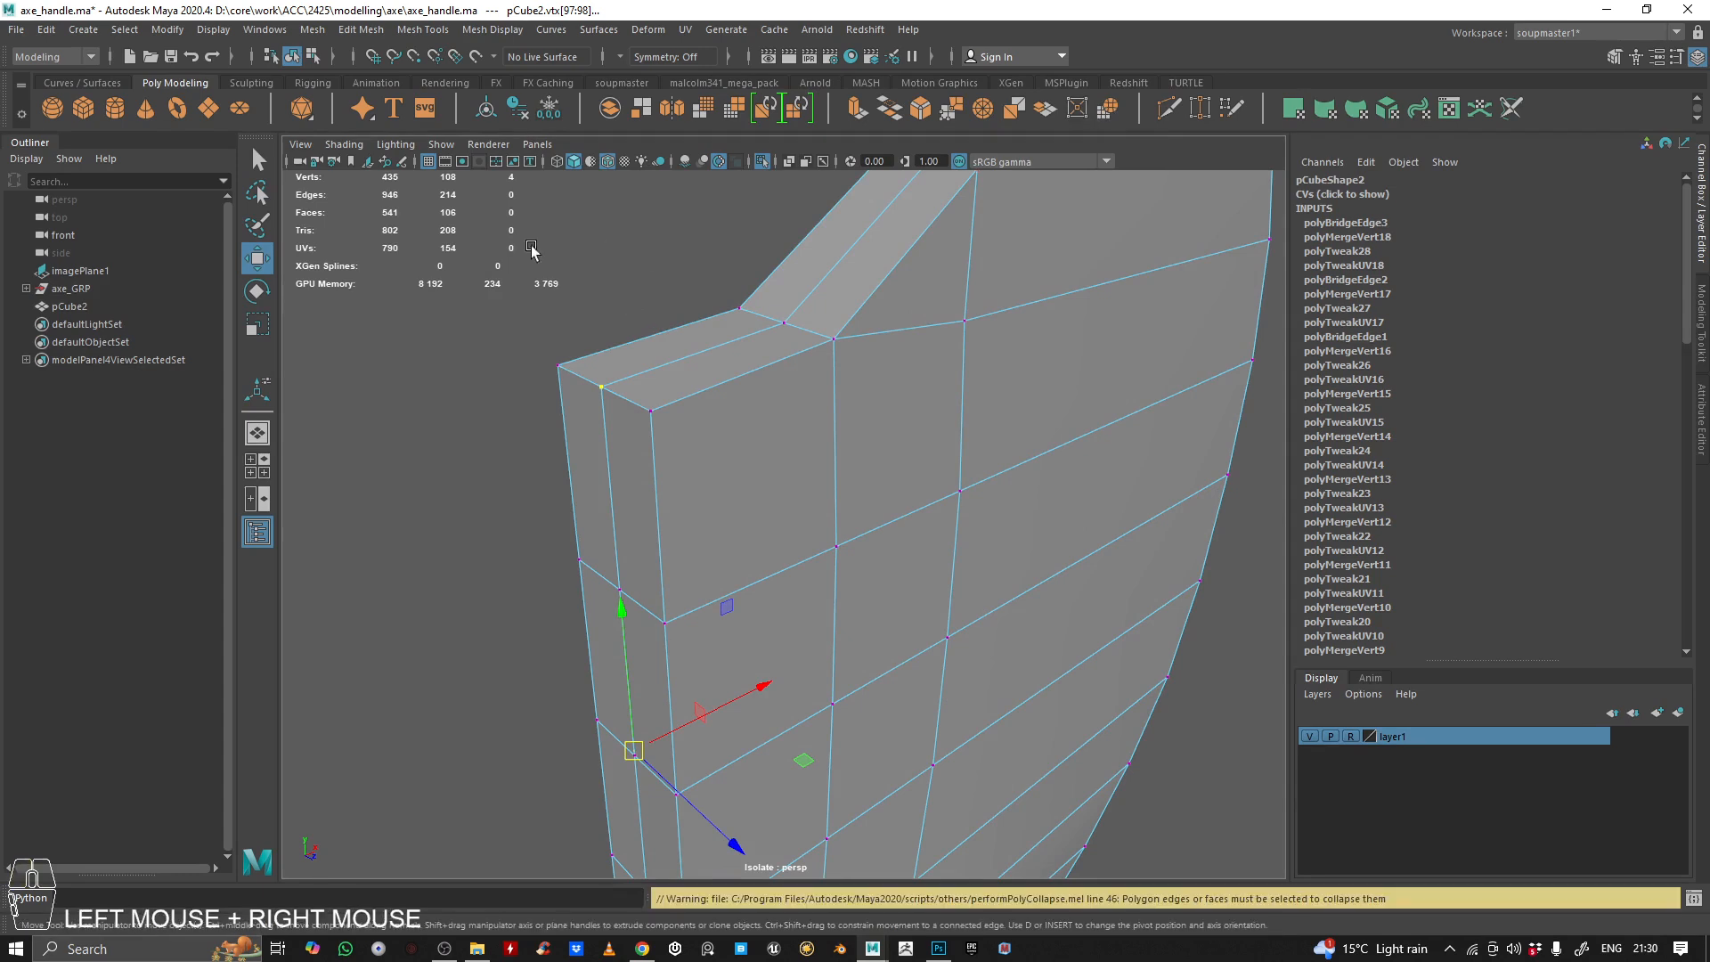
Merge the overlapping vertices selected at the top and bottom corners of the blade's back with a 0.01 distance threshold
left_click_drag(635, 277, 656, 291, "alt")
right_click_drag(656, 290, 692, 288, "alt")
key("space")
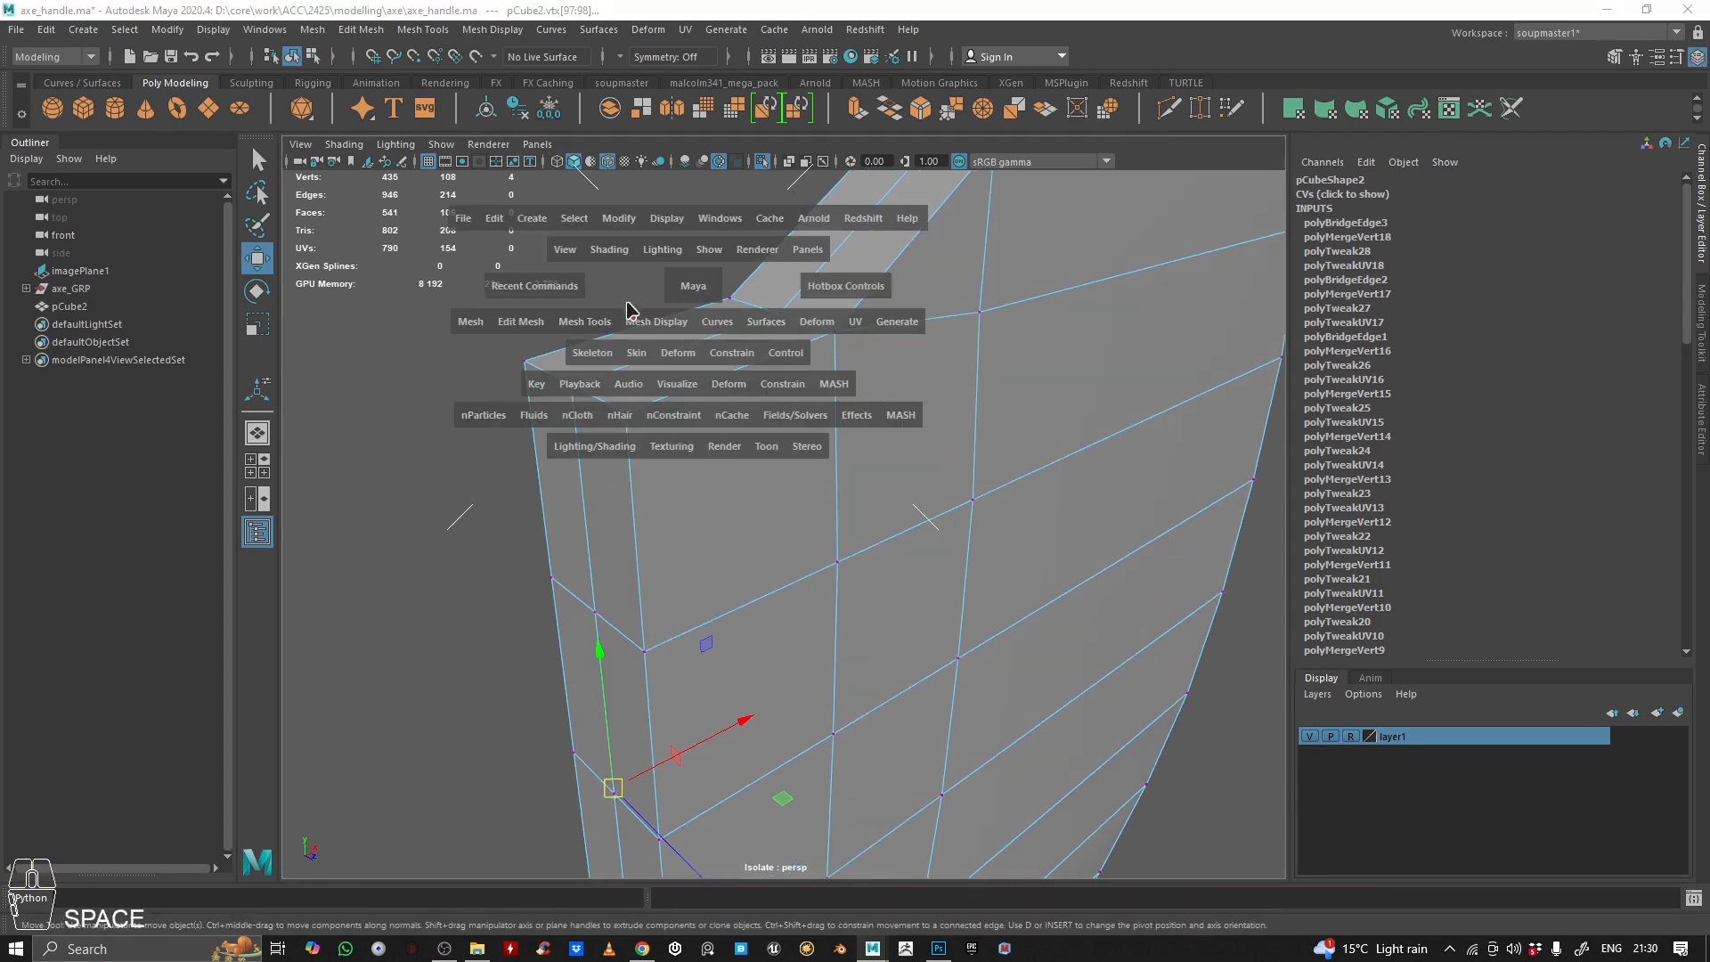
left_click(609, 322)
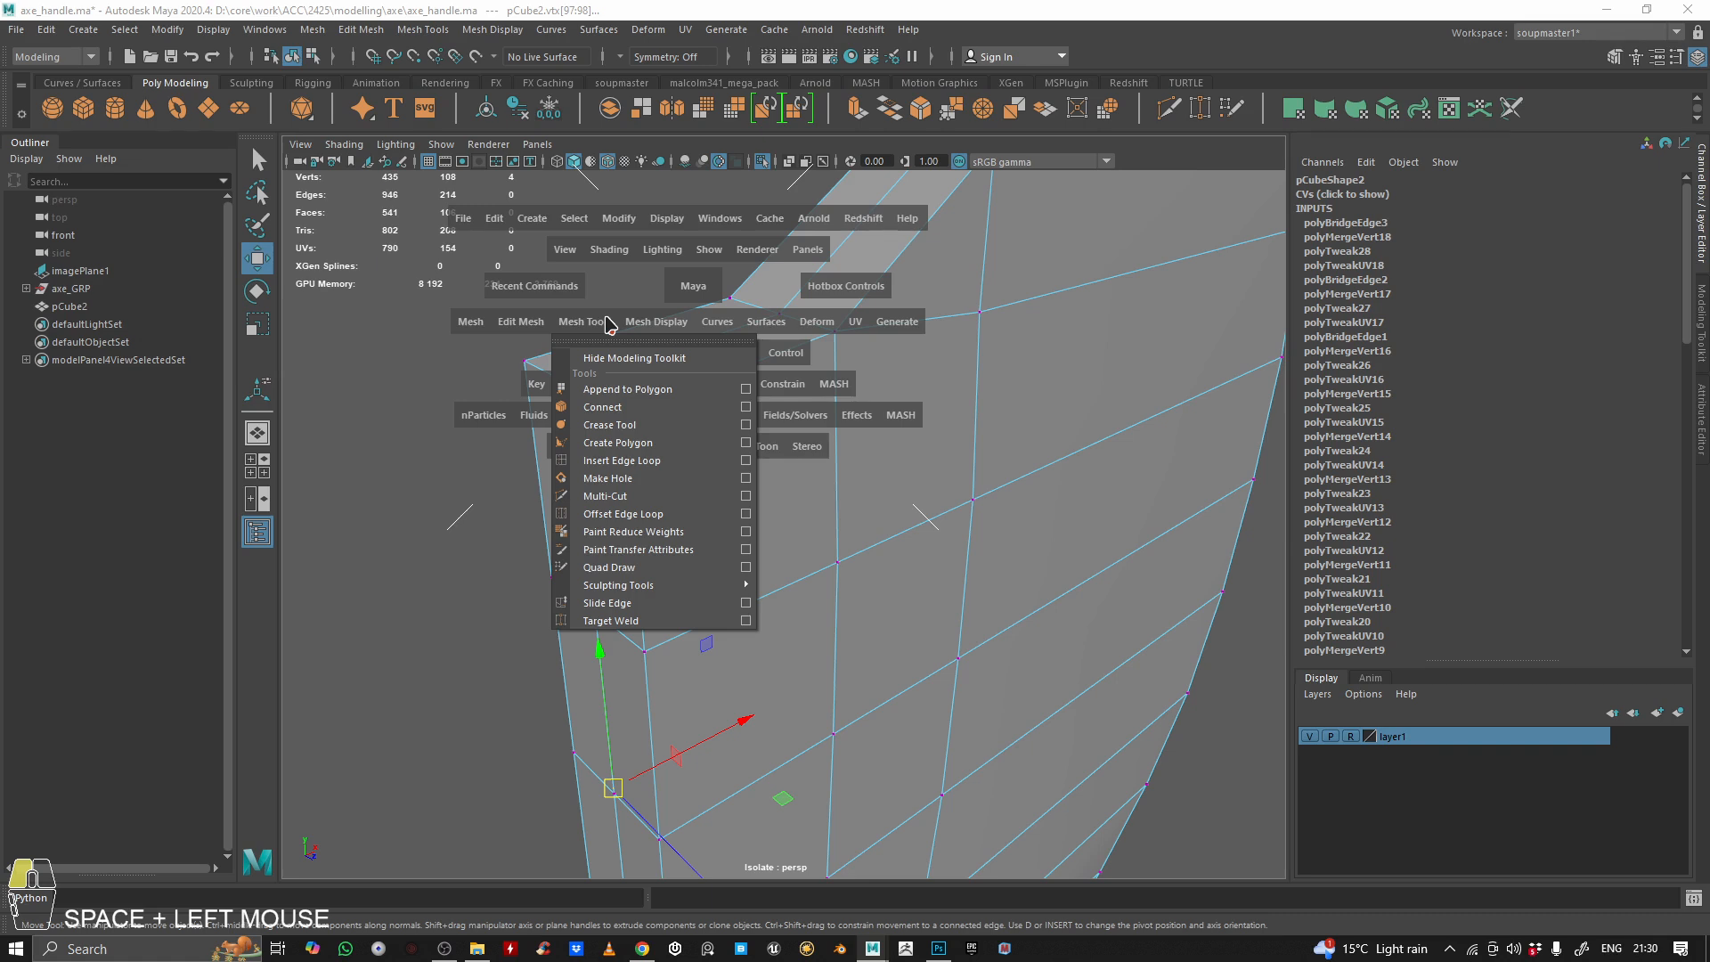
left_click(527, 324)
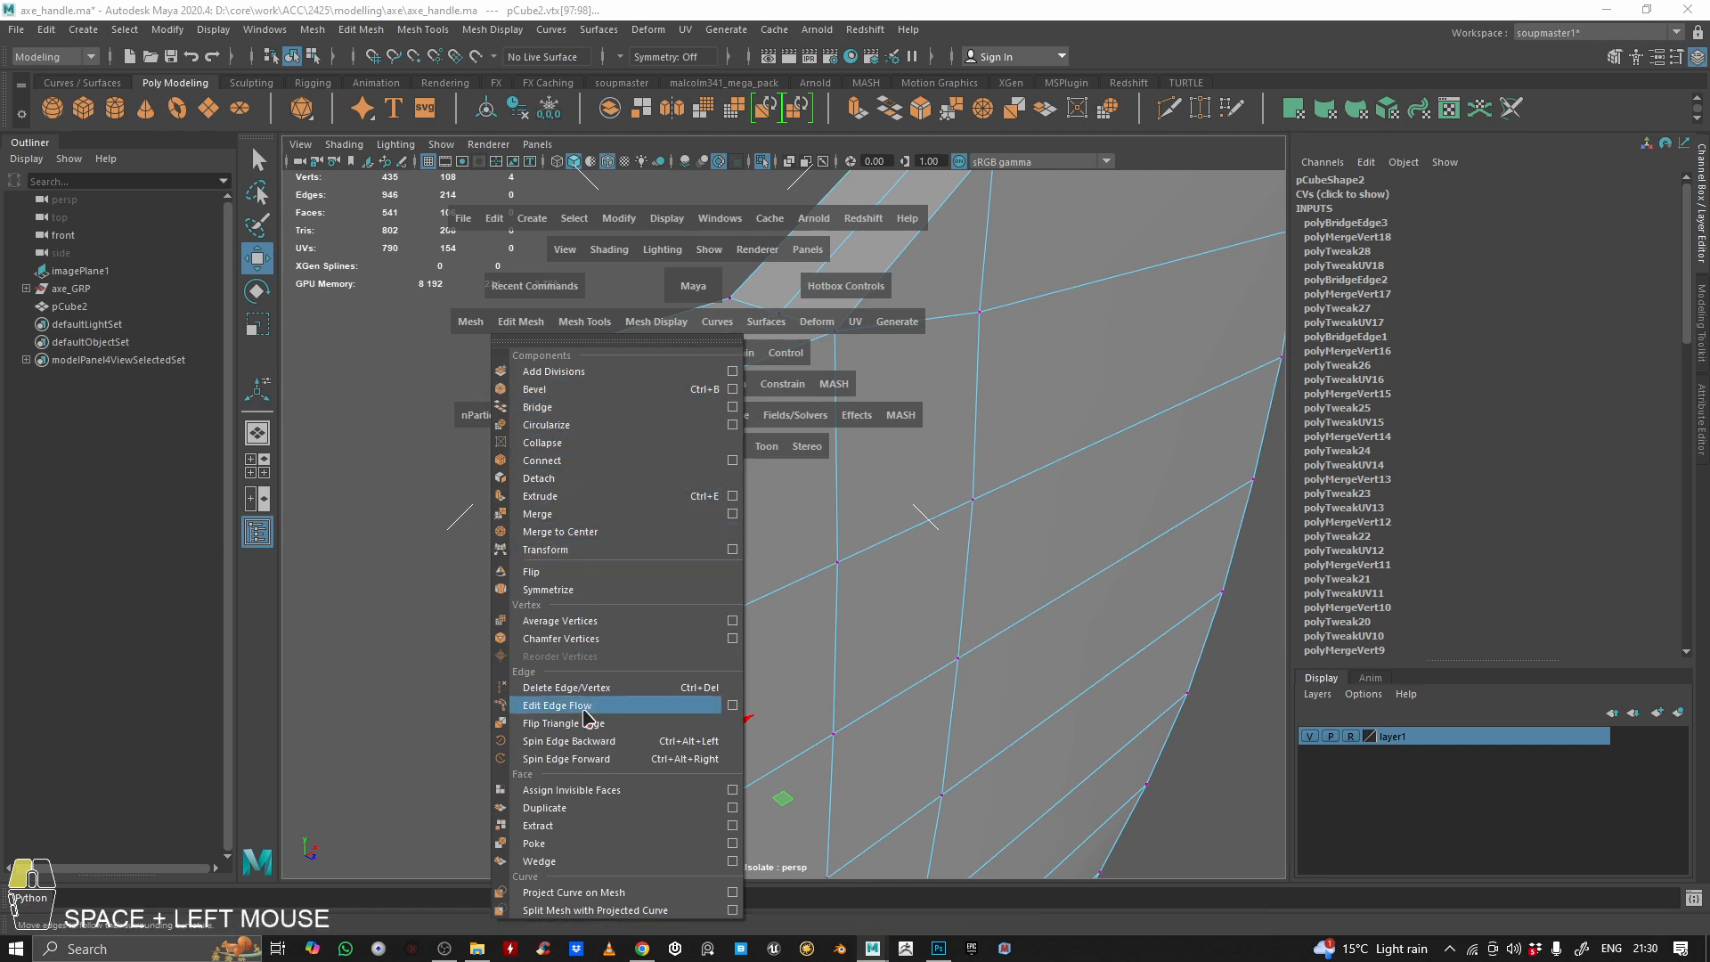
left_click(561, 517)
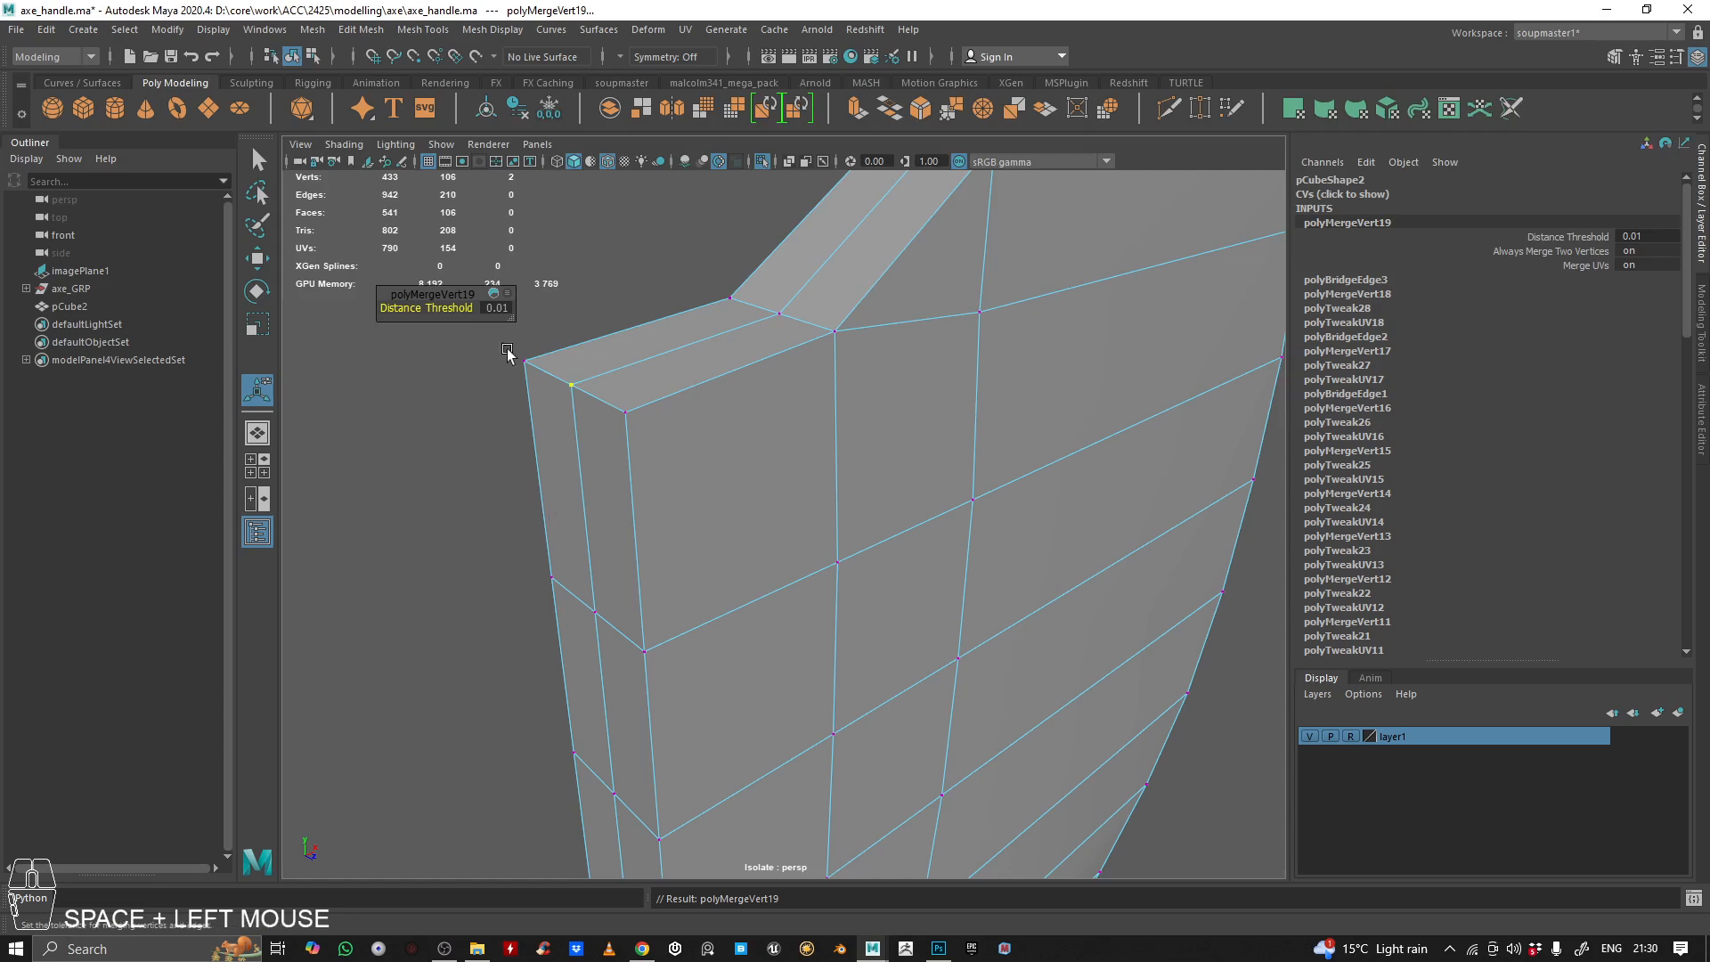
left_click(361, 29)
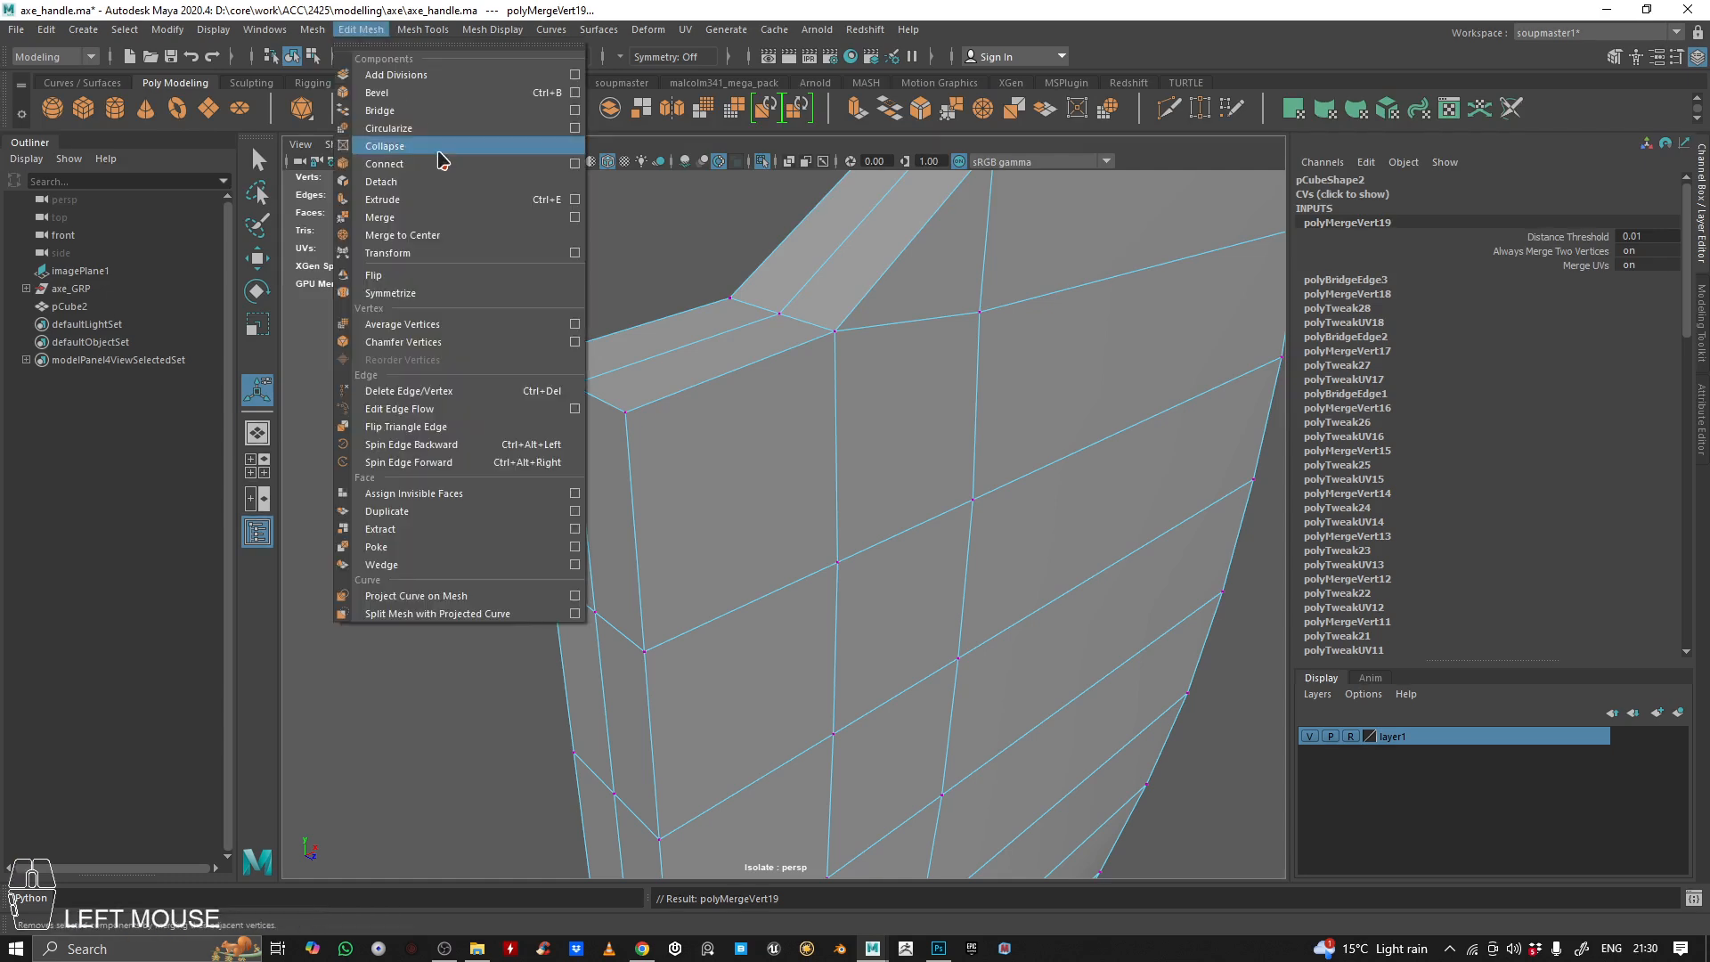
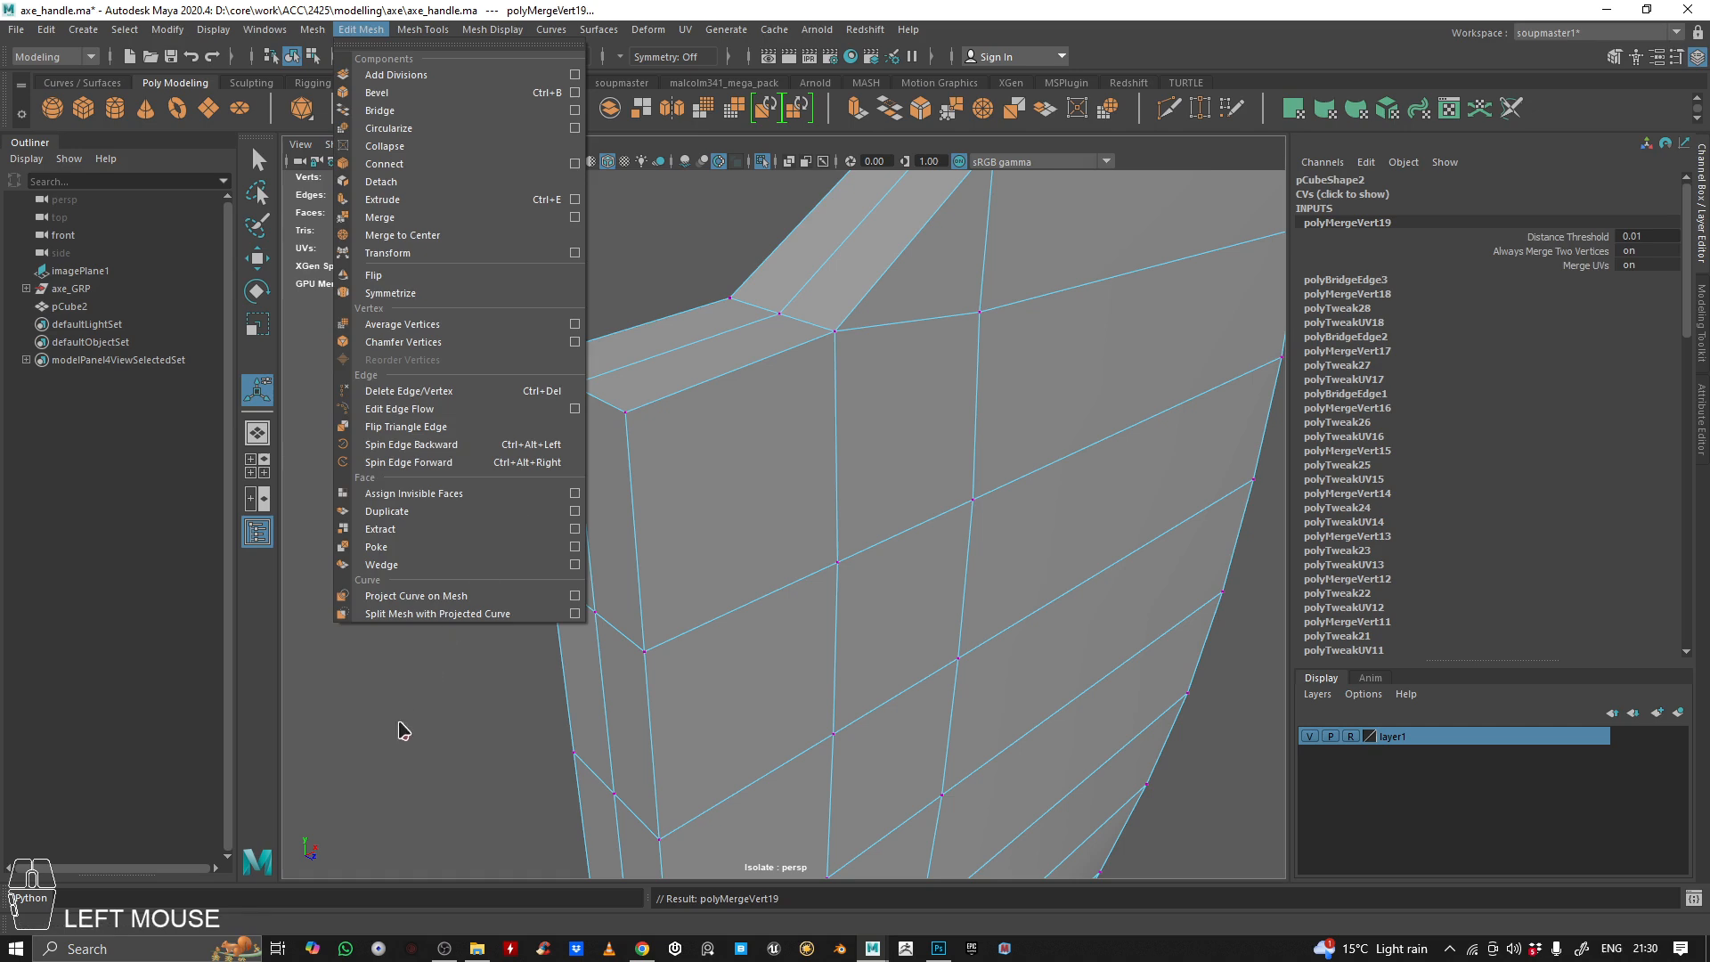
Check the merged middle vertex at the top corner of the blade's back by selecting it
left_click(400, 725)
left_click(590, 394)
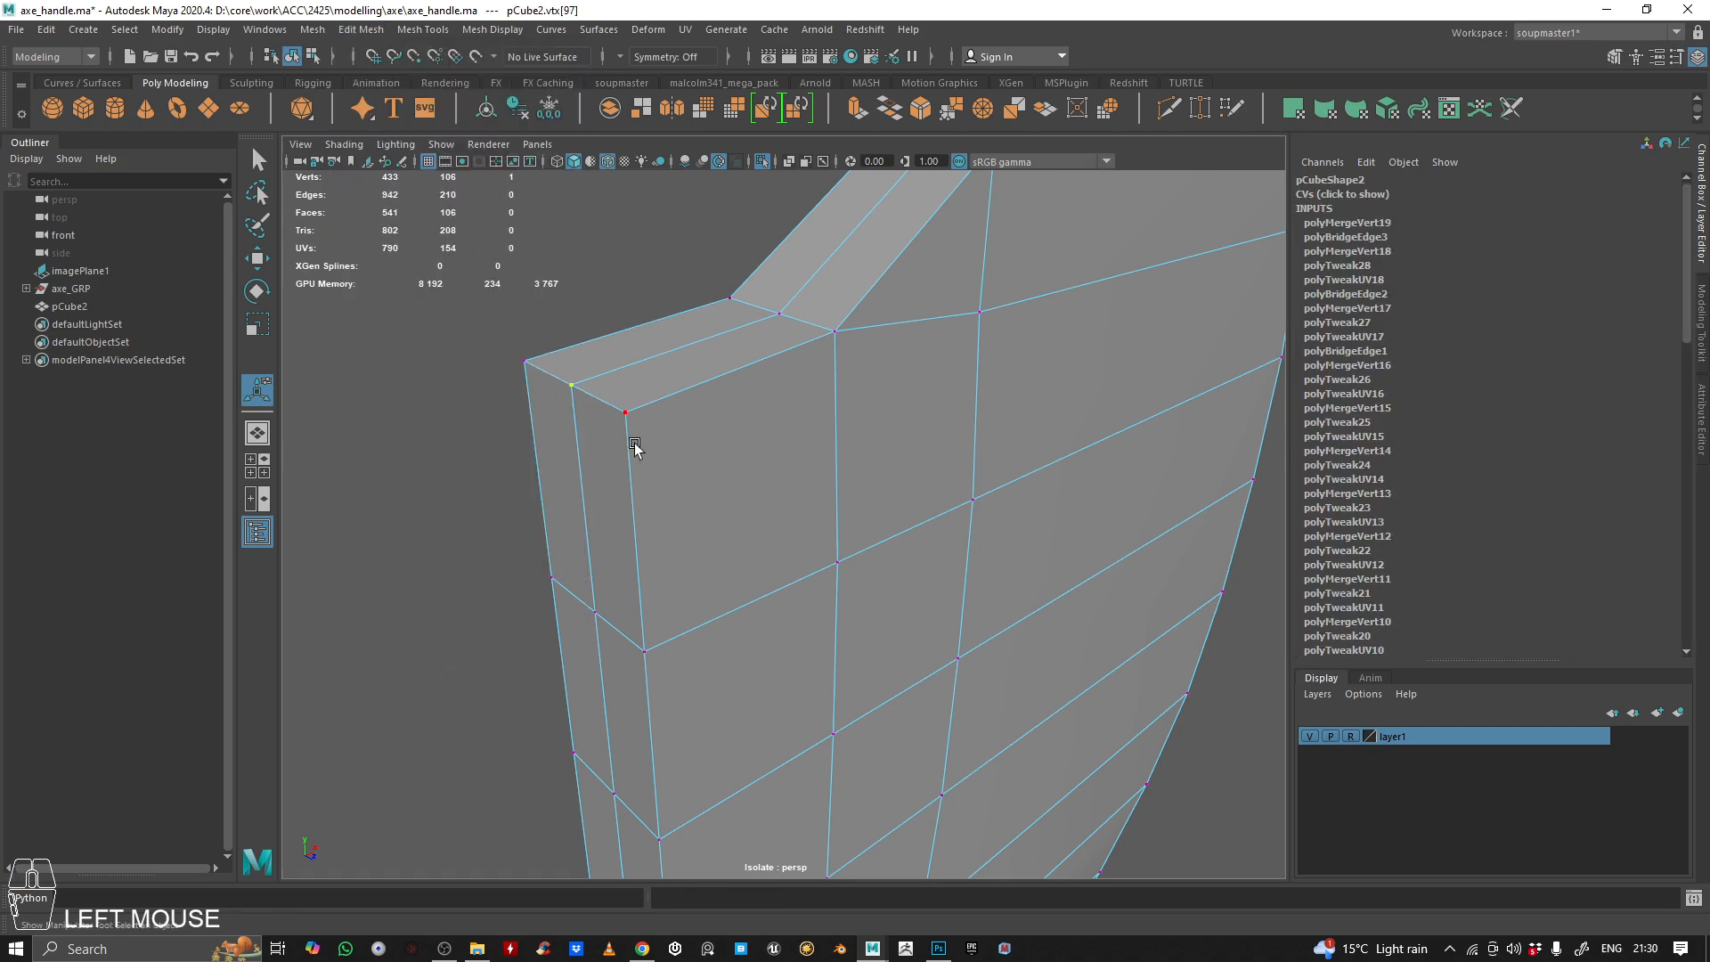
left_click(424, 384)
left_click(565, 385)
key("w")
left_click_drag(570, 379, 530, 390)
left_click_drag(426, 436, 431, 392, "alt")
right_click_drag(590, 318, 670, 292)
Return the blade to object selection and leave isolation so the whole axe is shown
key("f")
left_click_drag(713, 489, 776, 419, "alt")
right_click_drag(784, 432, 857, 465, "alt")
right_click_drag(828, 466, 835, 379)
left_click(691, 572)
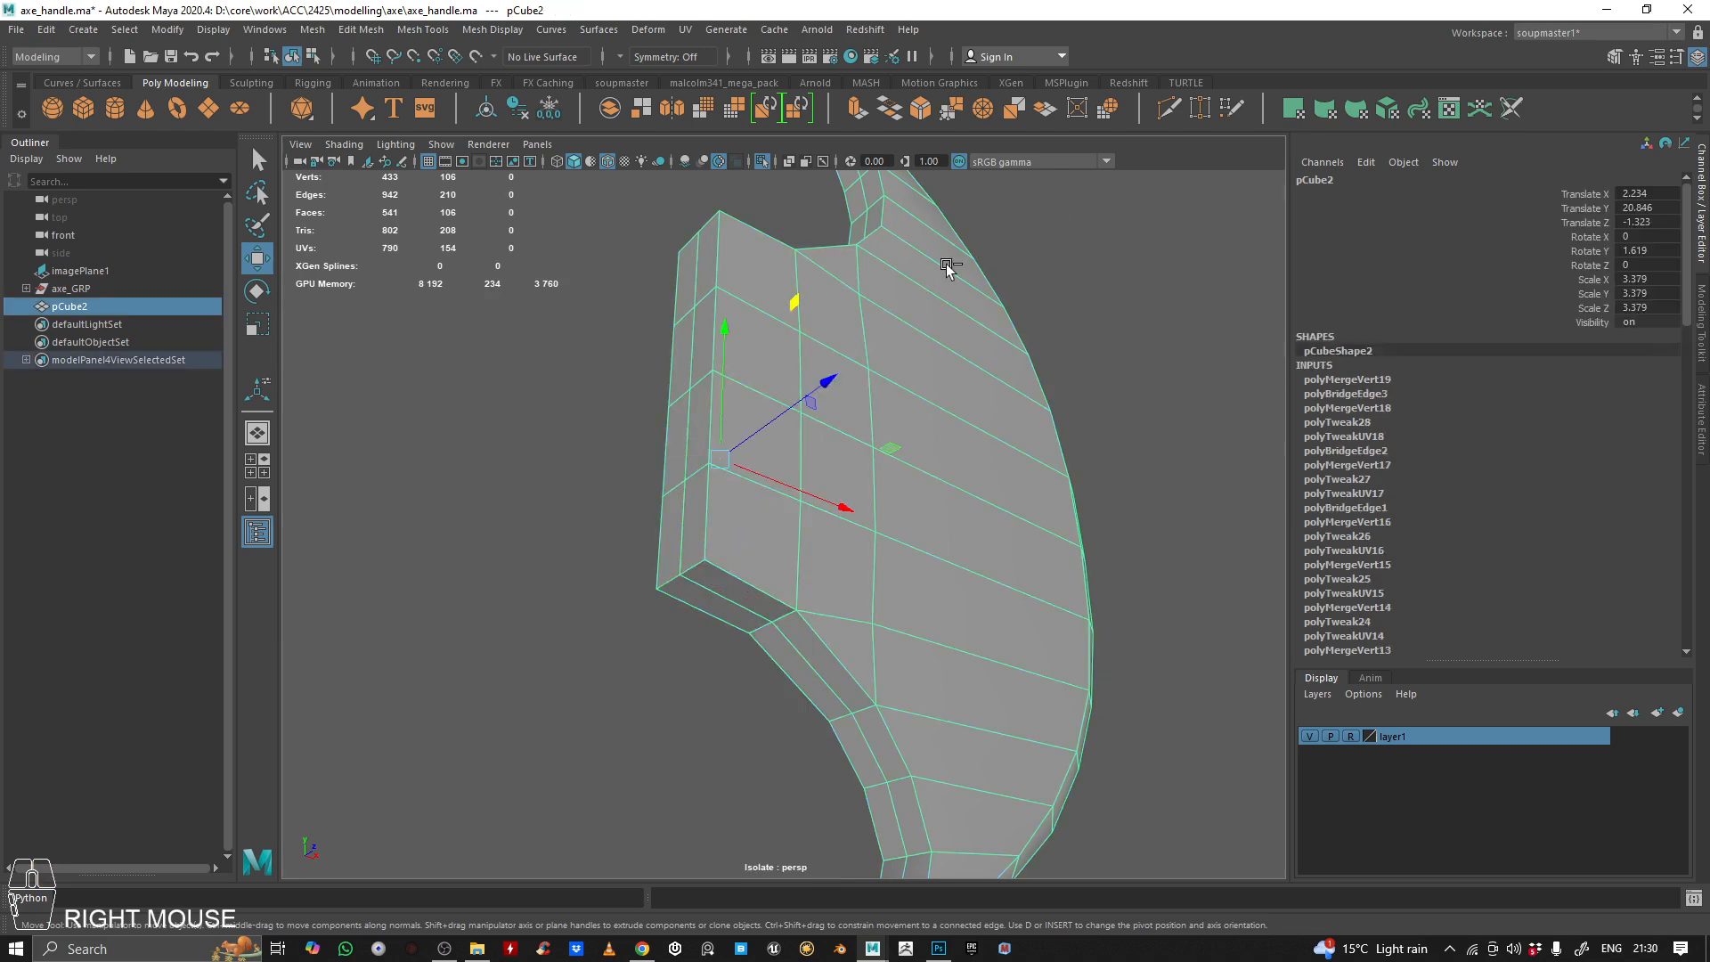
key("ctrl+1")
left_click_drag(872, 438, 773, 353, "alt")
right_click_drag(773, 353, 794, 370, "alt")
left_click_drag(794, 370, 817, 393, "alt")
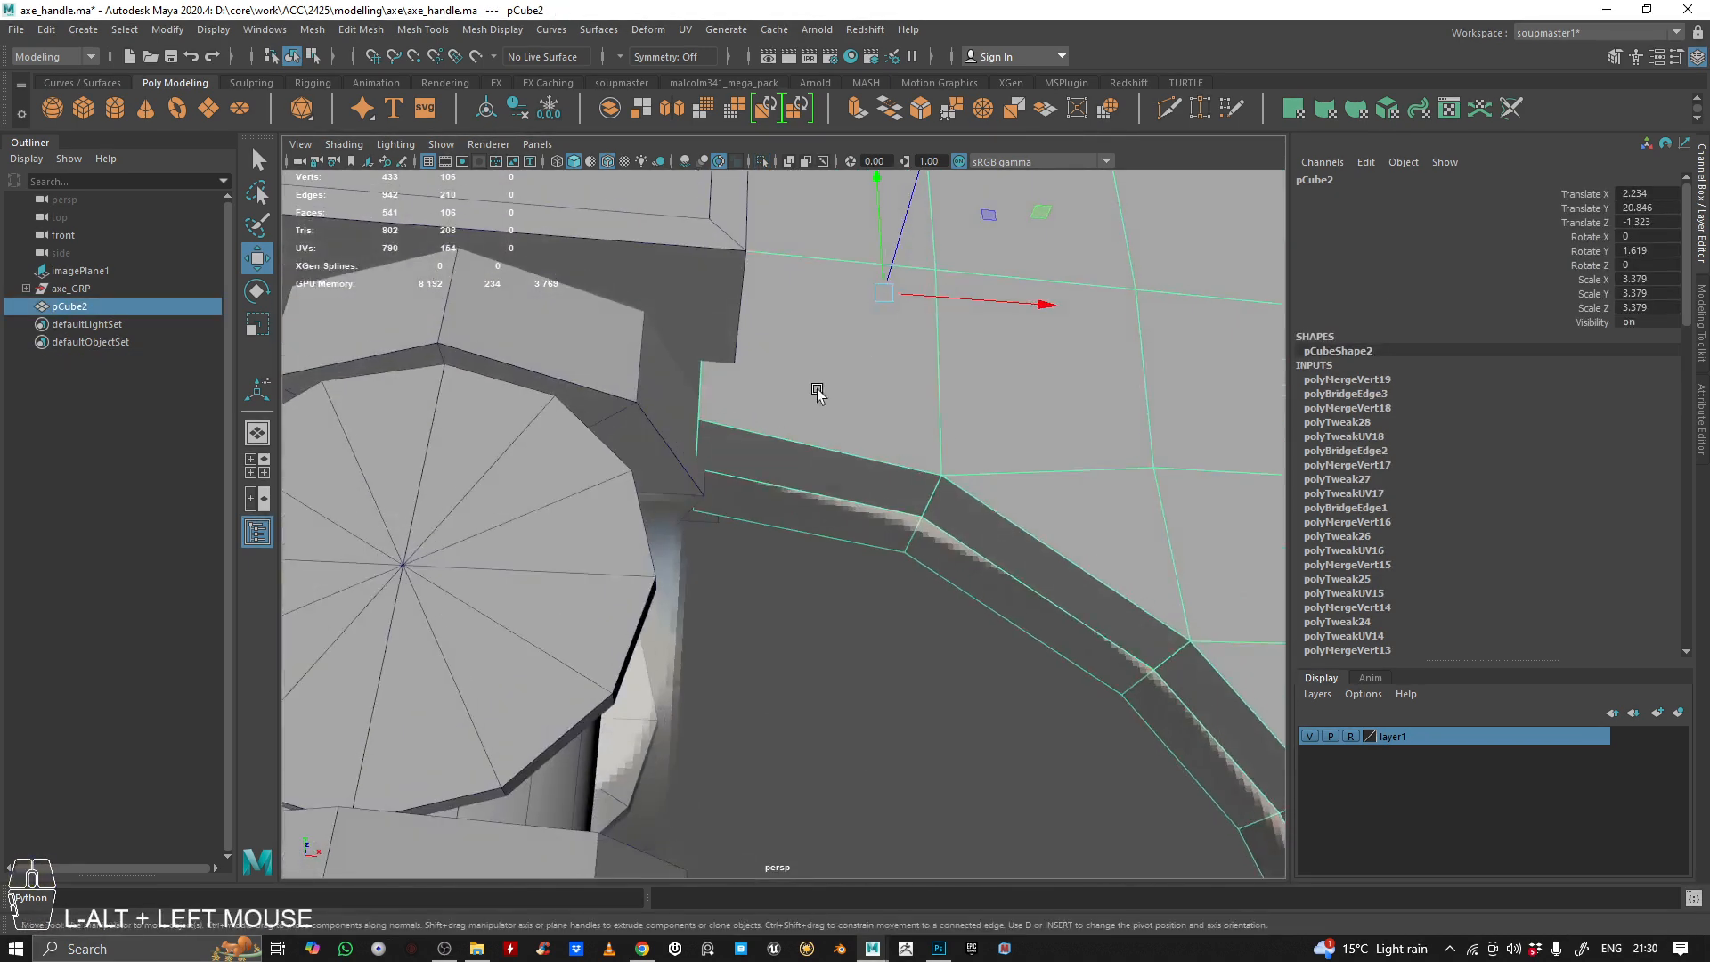
Select the two edges across the thickness at the lower corner of the blade's back, near the handle
right_click_drag(817, 393, 798, 307)
left_click_drag(795, 357, 737, 576, "alt")
left_click(792, 521)
left_click(753, 519)
middle_click_drag(737, 576, 885, 611, "alt")
right_click_drag(885, 611, 790, 516, "alt")
left_click_drag(790, 515, 655, 550, "alt")
right_click_drag(655, 551, 837, 561, "alt")
left_click_drag(836, 561, 1002, 636, "alt")
left_click(813, 629, "shift")
Bevel the selected lower corner edges with a fraction of 0.31 in the front view, and return to object selection
key("space")
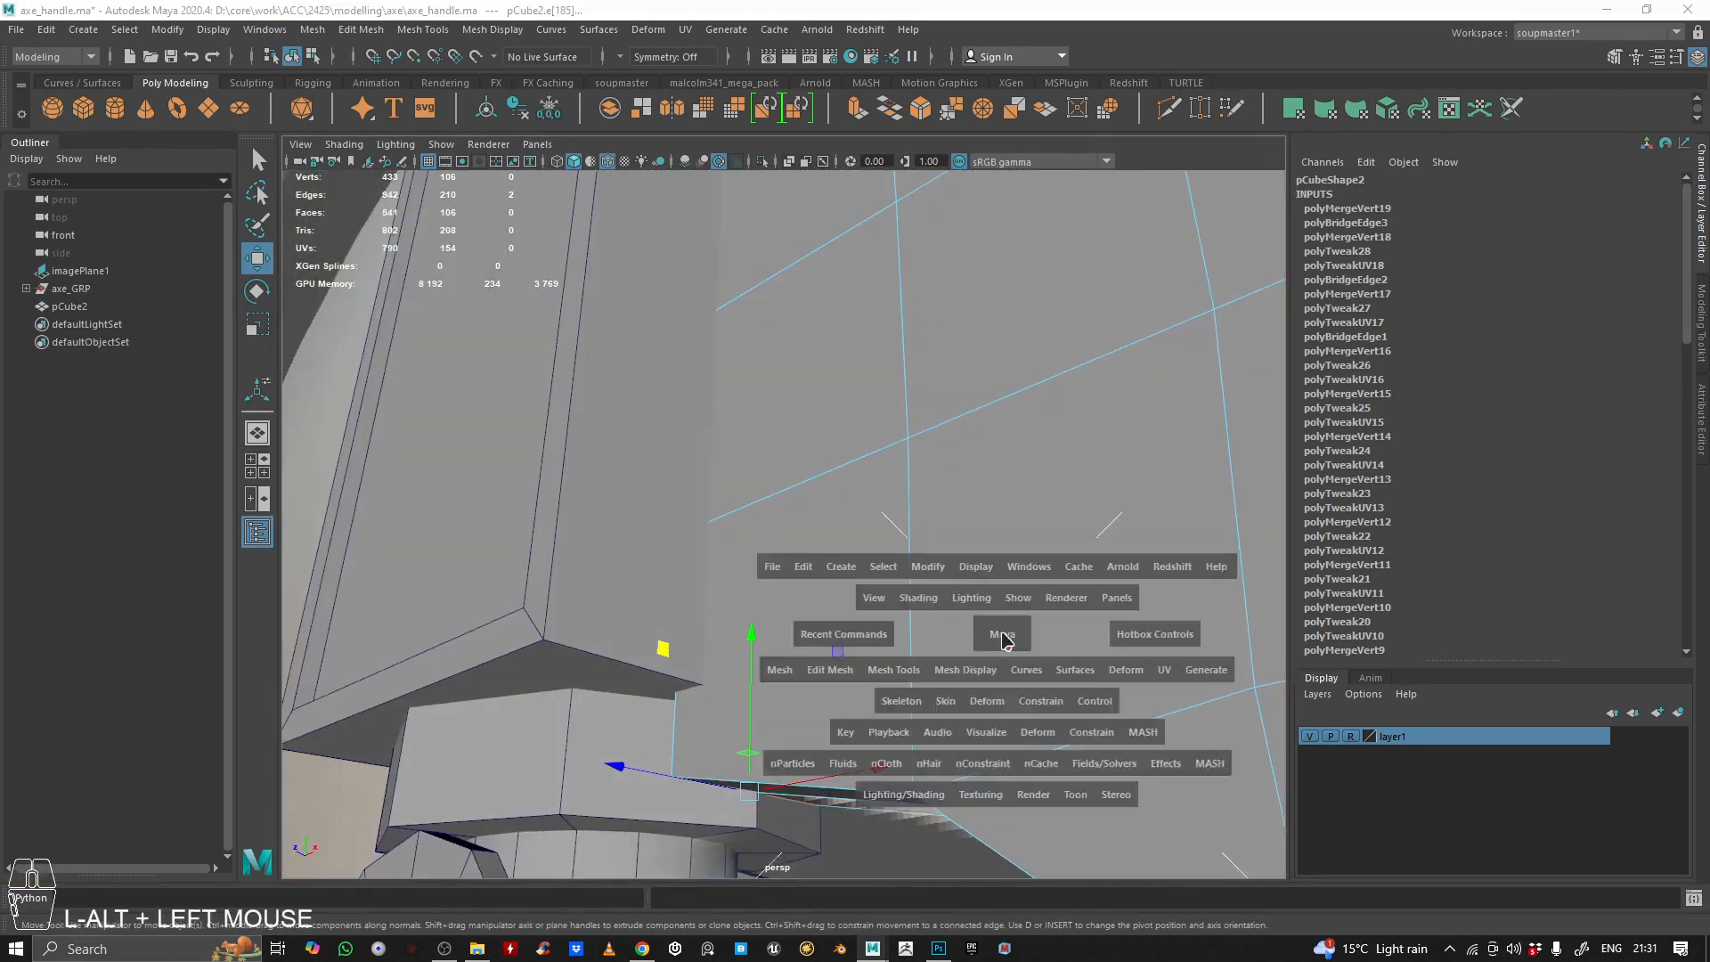
key("space")
right_click_drag(431, 656, 718, 516, "alt")
middle_click_drag(718, 515, 660, 508, "alt")
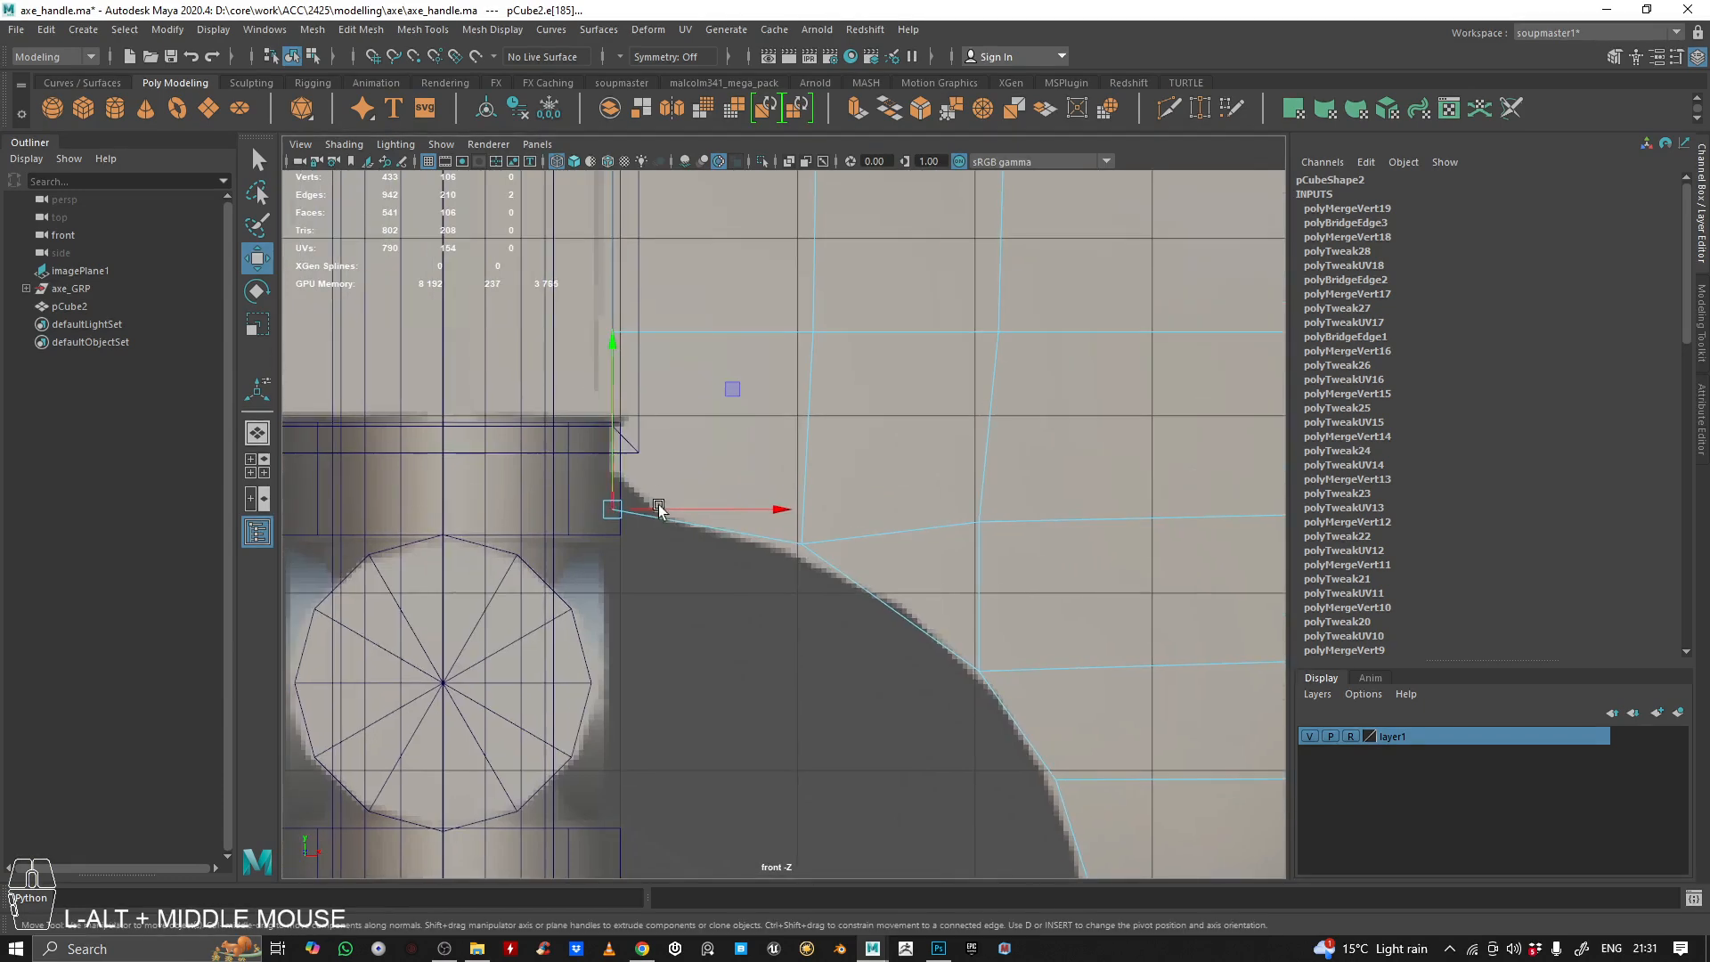
left_click(921, 112)
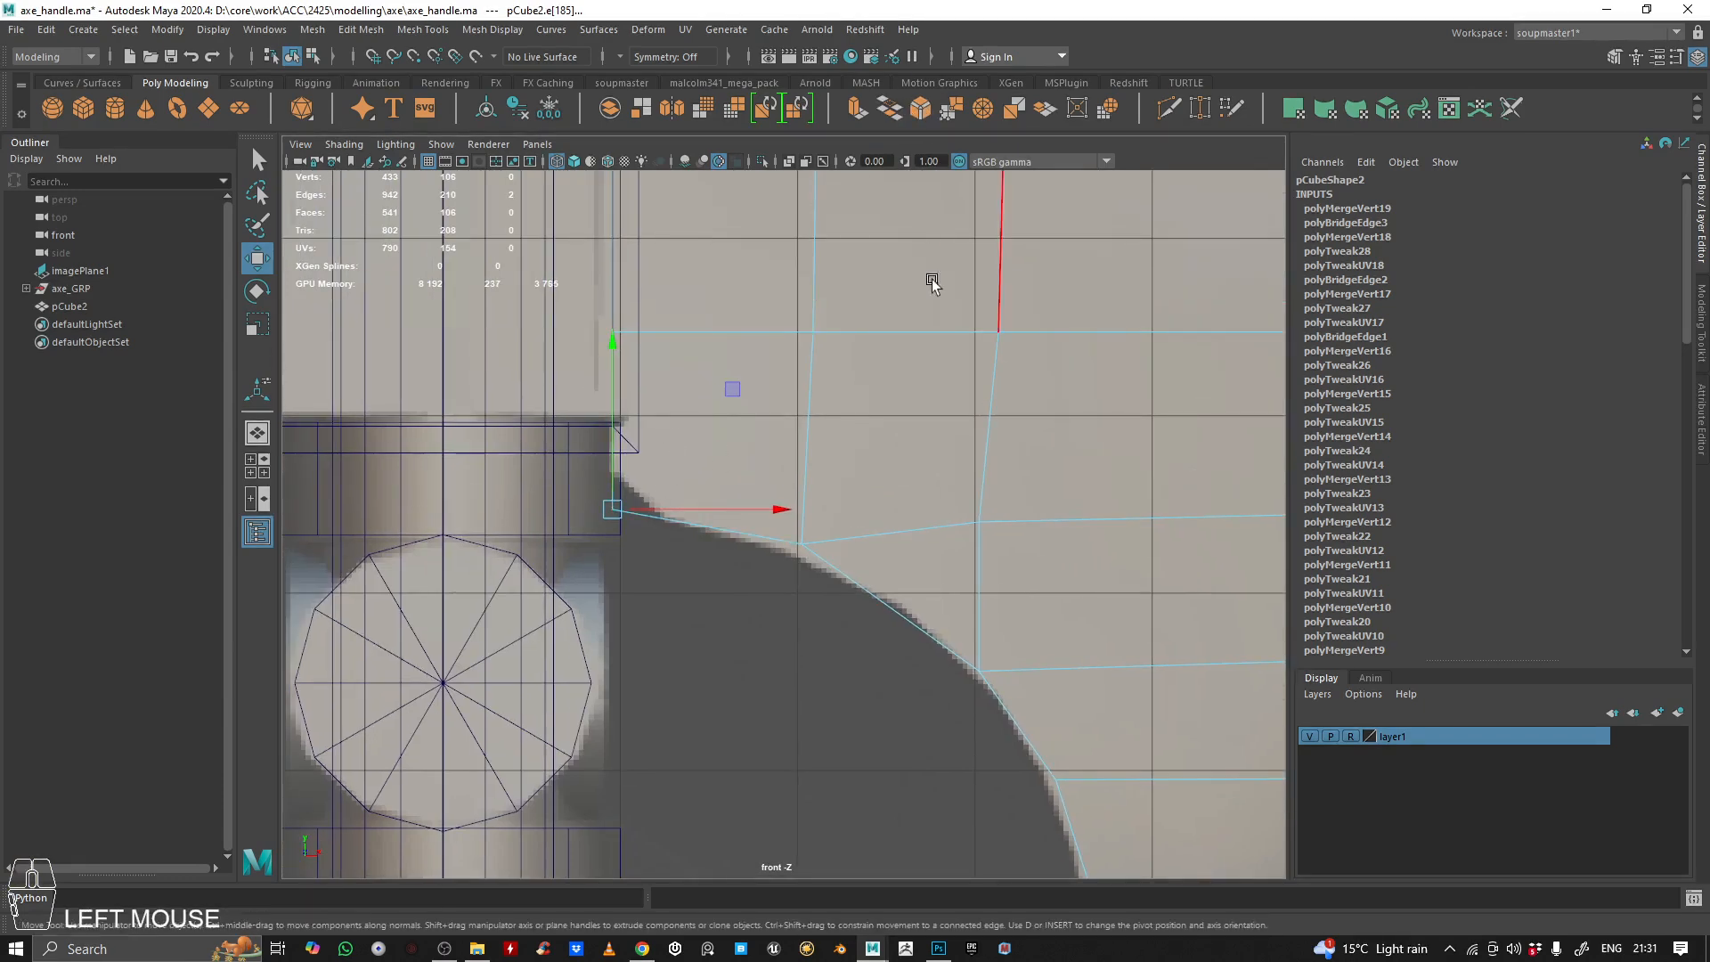
middle_click_drag(967, 316, 945, 317, "ctrl")
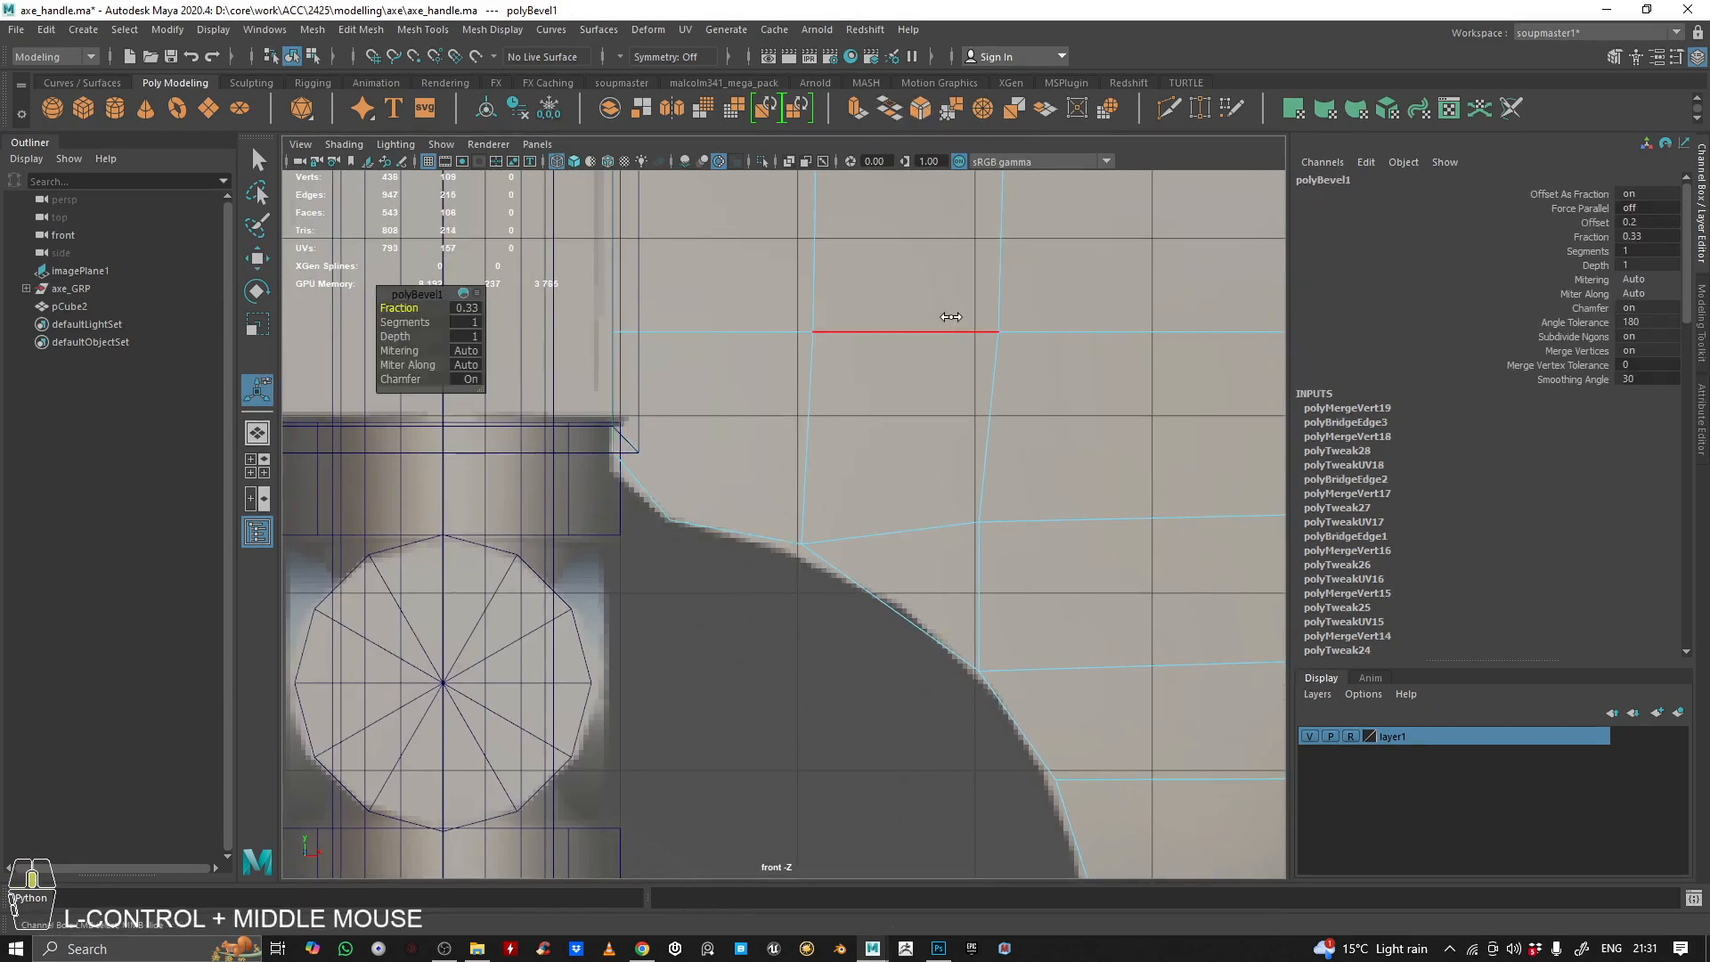
right_click_drag(771, 389, 997, 268)
right_click_drag(1013, 378, 933, 388, "alt")
middle_click_drag(932, 388, 913, 415, "alt")
right_click_drag(914, 415, 1030, 400, "alt")
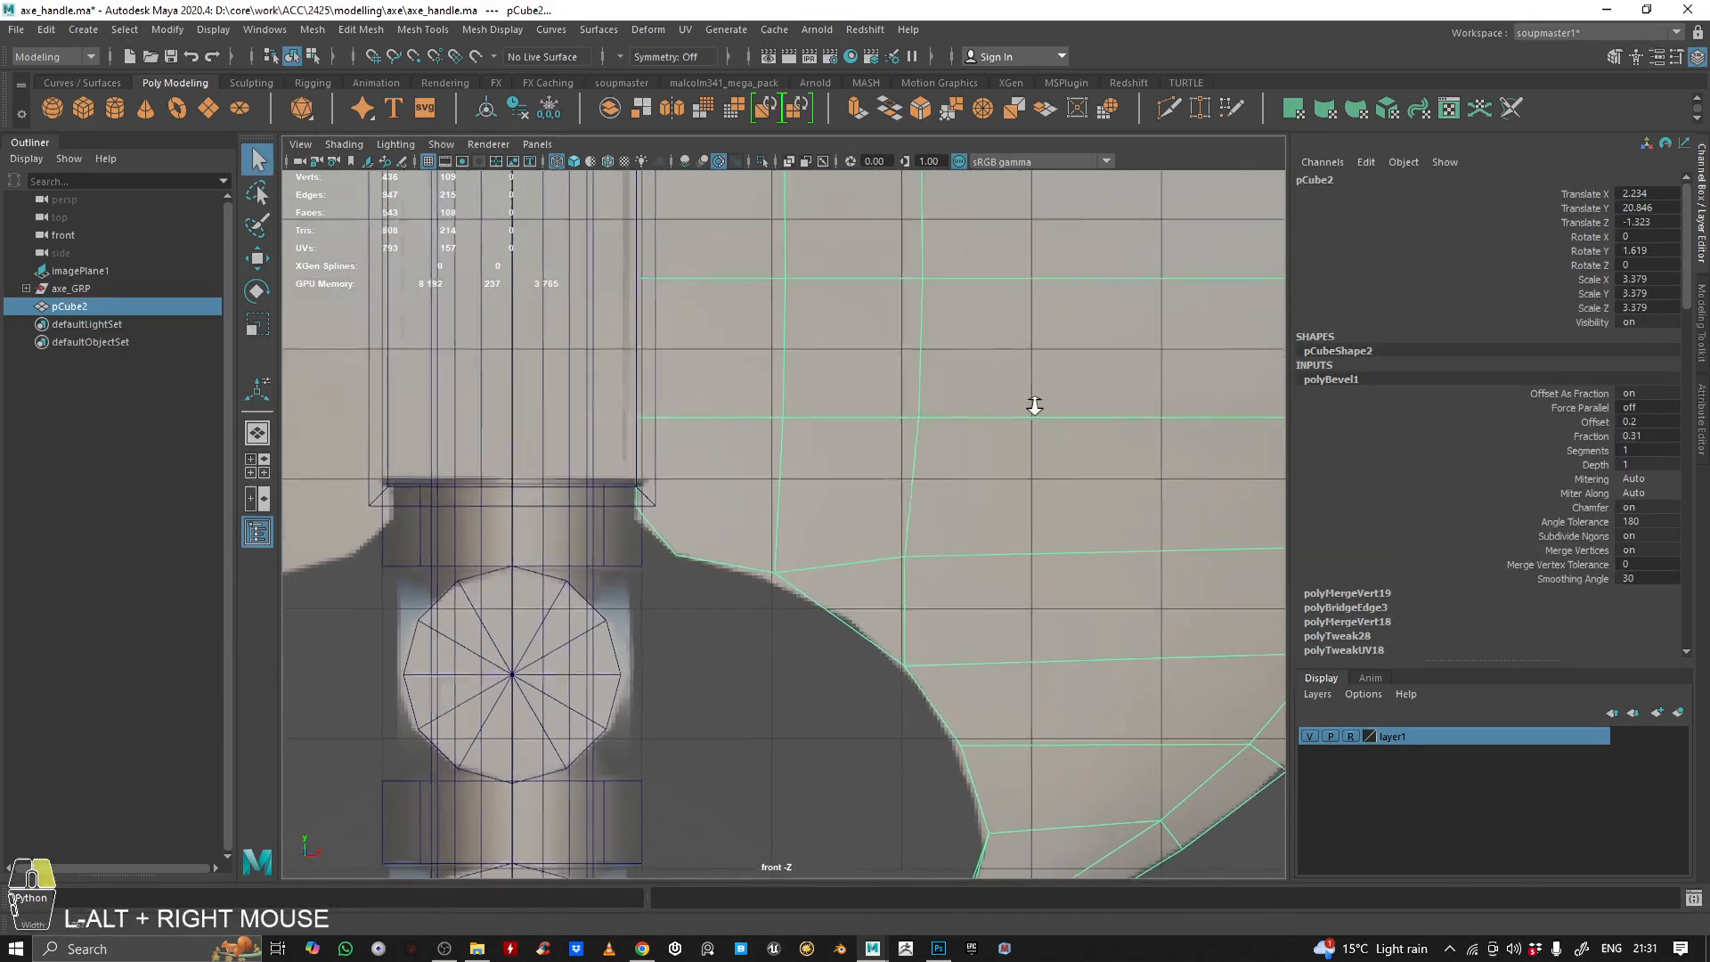
Examine the finished blade against the handle from several angles in the perspective view
key("space")
key("space")
right_click_drag(802, 381, 588, 463, "alt")
left_click_drag(588, 463, 707, 534, "alt")
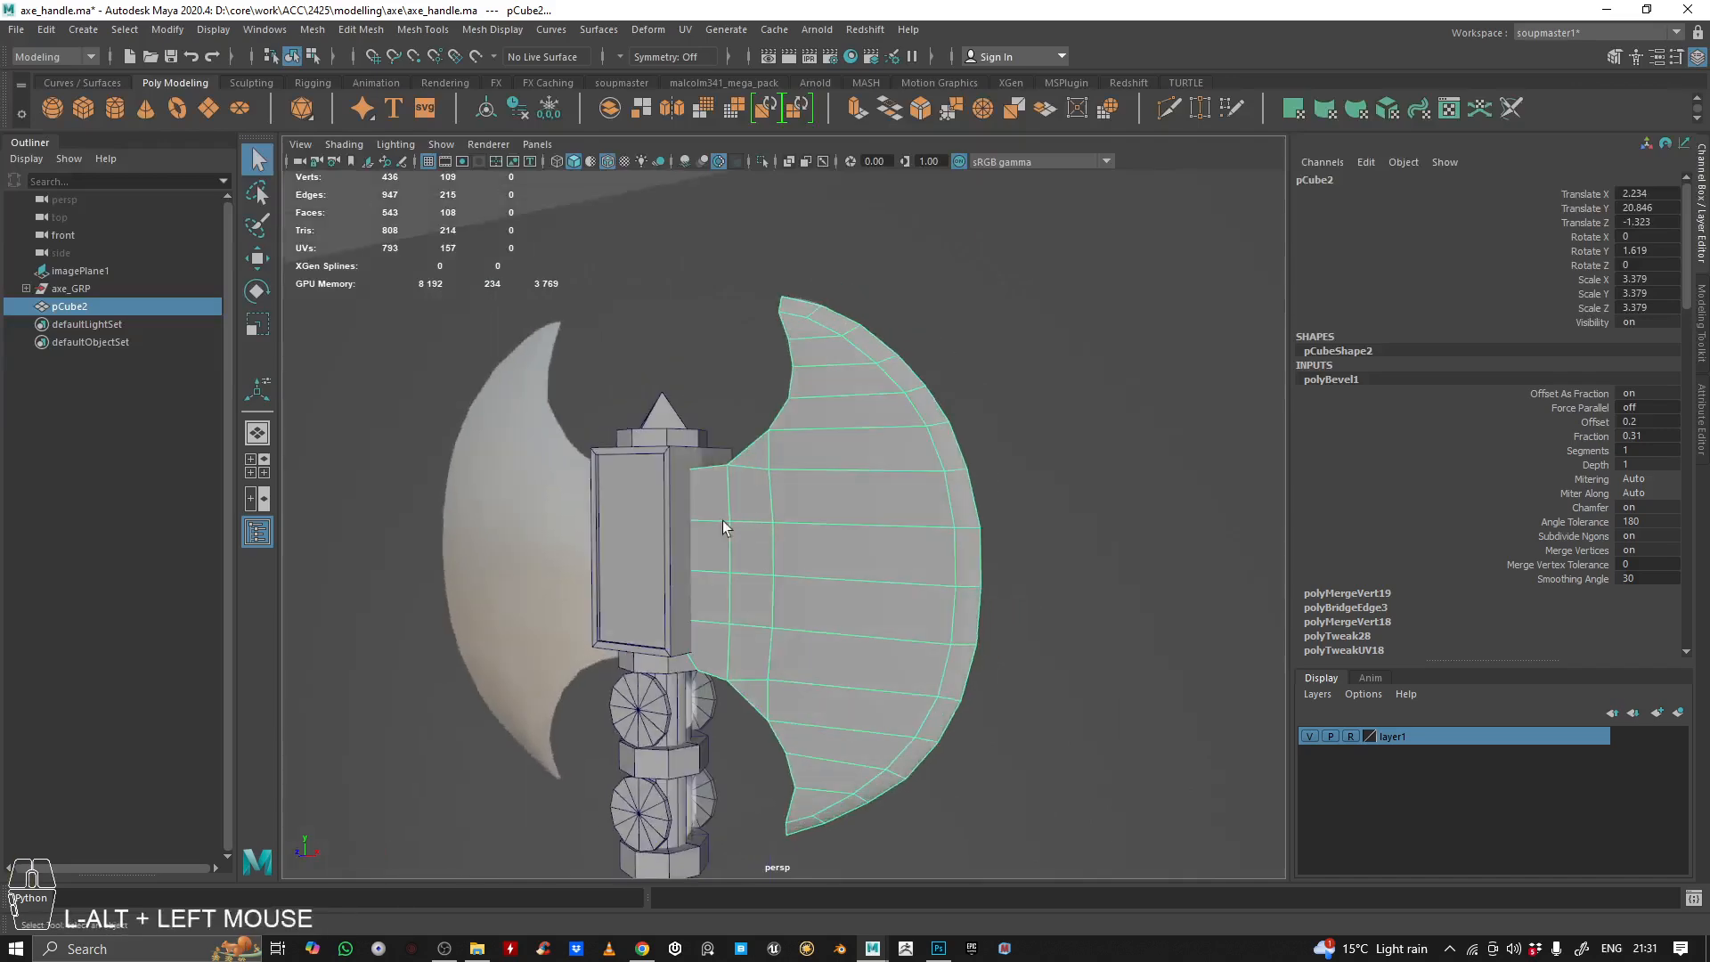
right_click_drag(706, 535, 752, 534, "alt")
mouse_move(751, 534)
left_mouse_down("alt")
mouse_move(733, 484)
mouse_move(742, 505)
left_mouse_up("alt")
right_click_drag(743, 505, 927, 496, "alt")
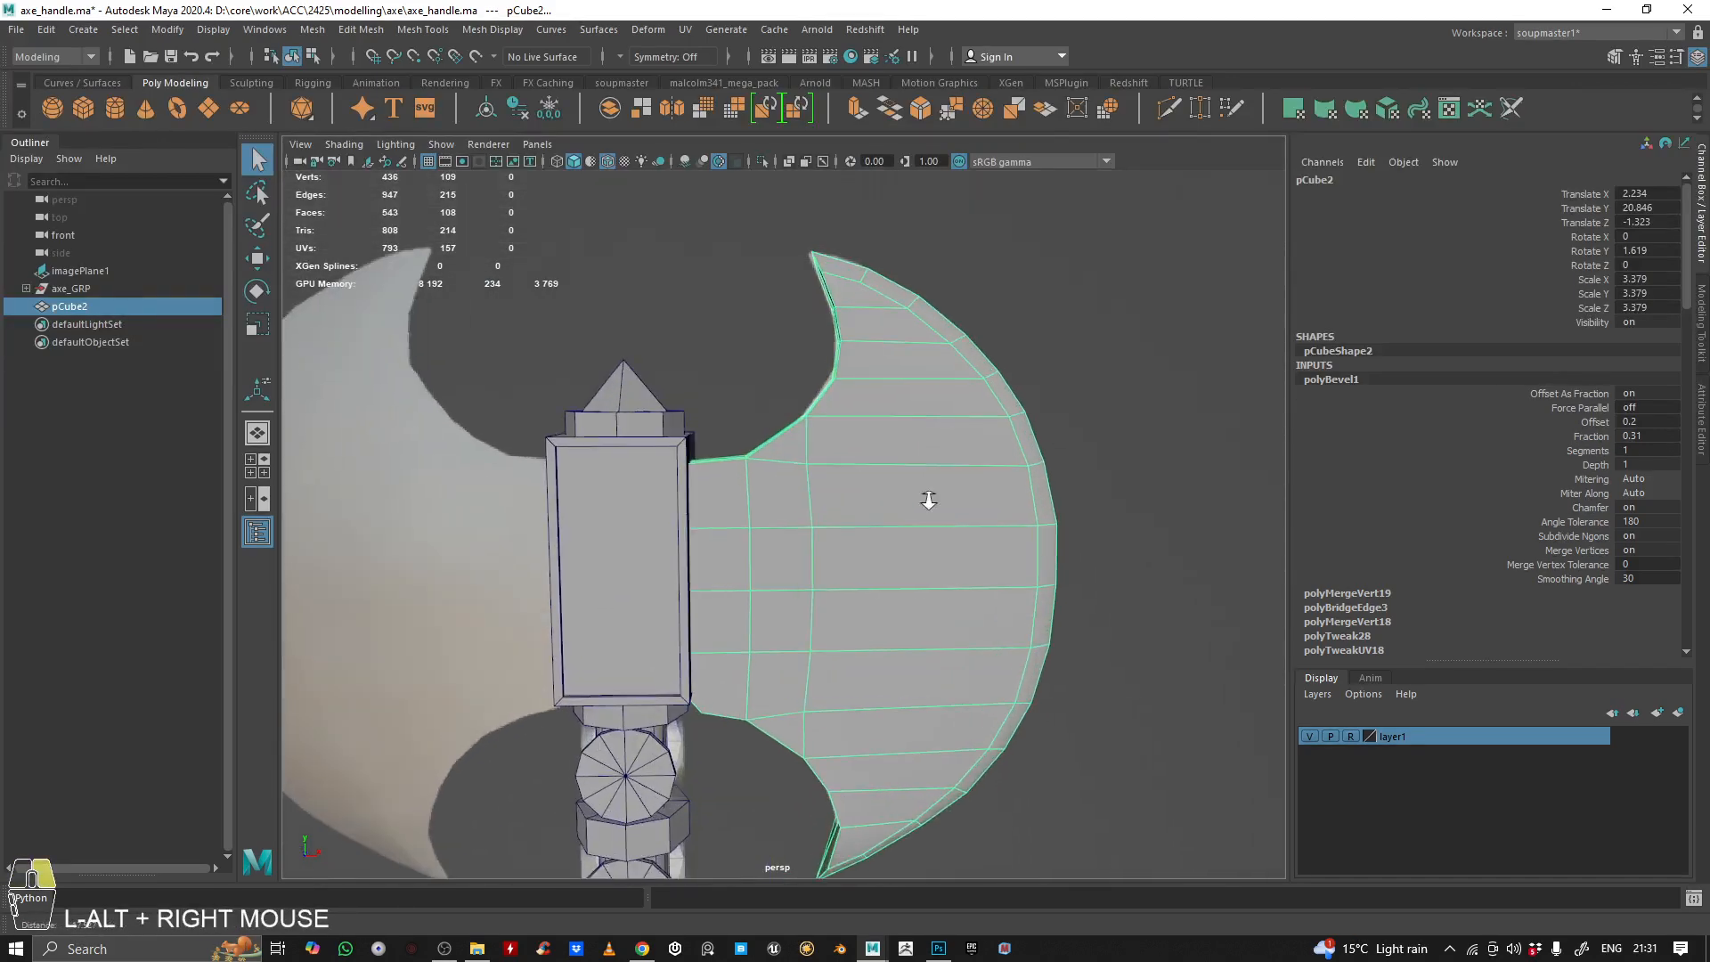
middle_click_drag(927, 496, 748, 442, "alt")
left_click_drag(748, 442, 538, 446, "alt")
right_click_drag(538, 446, 768, 412, "alt")
left_click_drag(767, 412, 843, 558, "alt")
right_click_drag(844, 558, 737, 545, "alt")
left_click_drag(737, 546, 821, 469, "alt")
right_click_drag(822, 469, 757, 458, "alt")
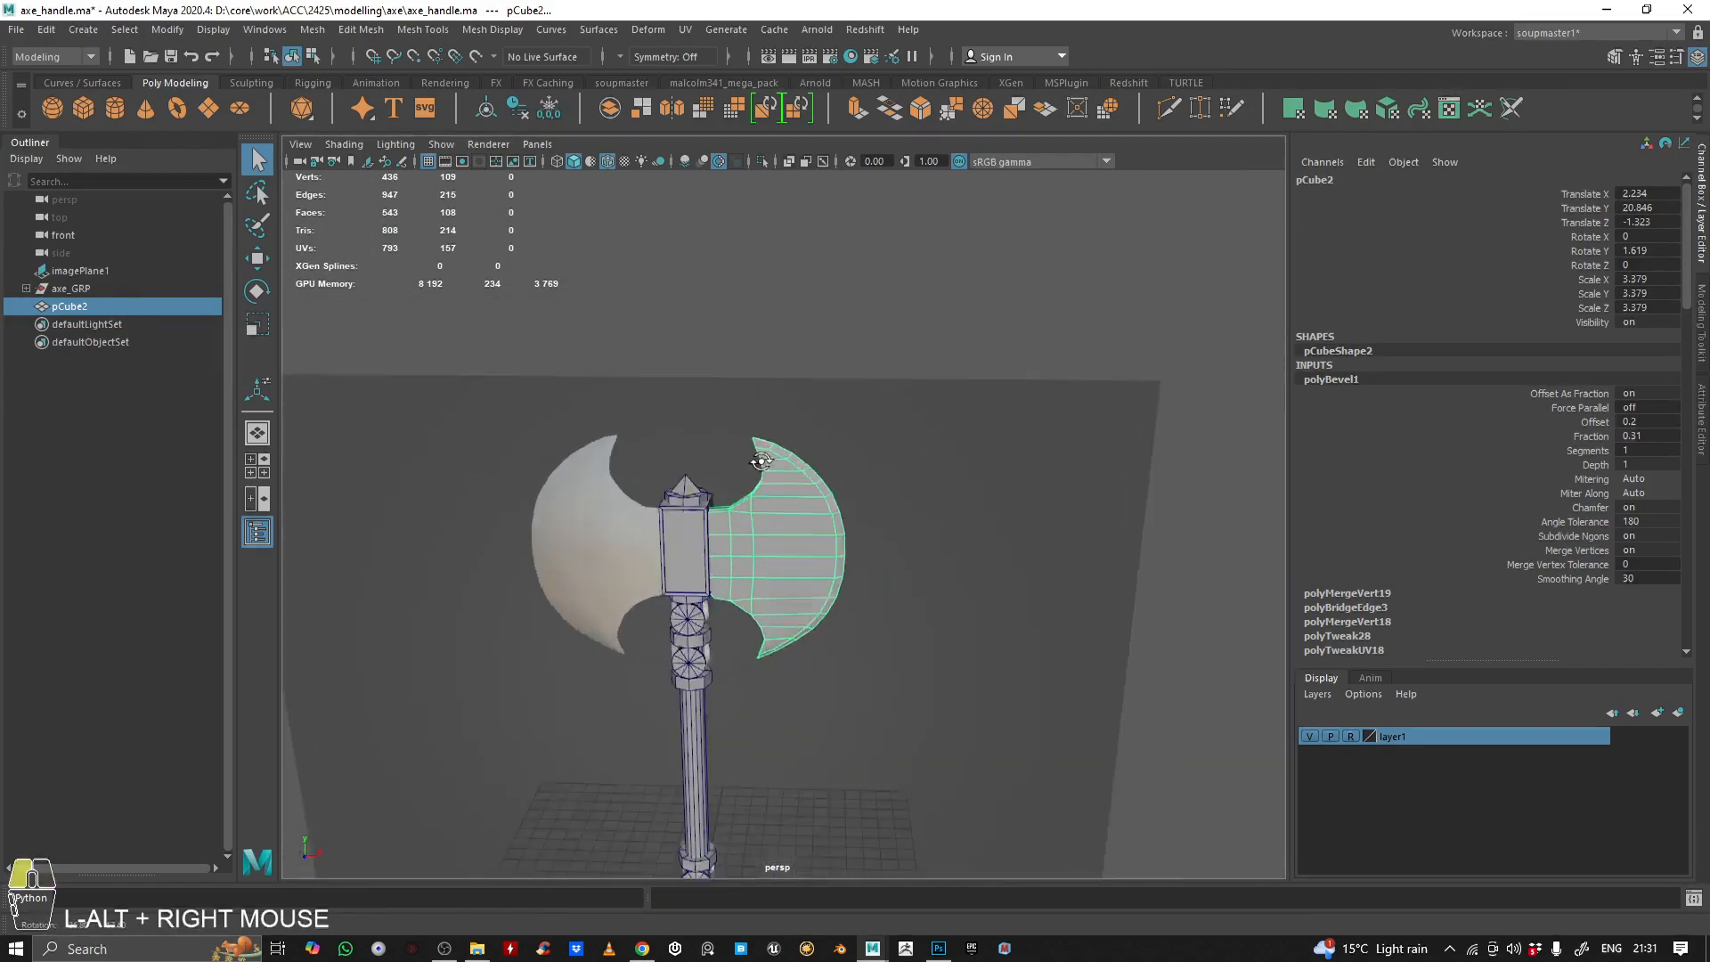
left_click_drag(756, 457, 786, 515, "alt")
right_click_drag(786, 515, 843, 492, "alt")
left_click_drag(843, 492, 675, 389, "alt")
left_click(818, 433)
left_click_drag(876, 421, 747, 471, "alt")
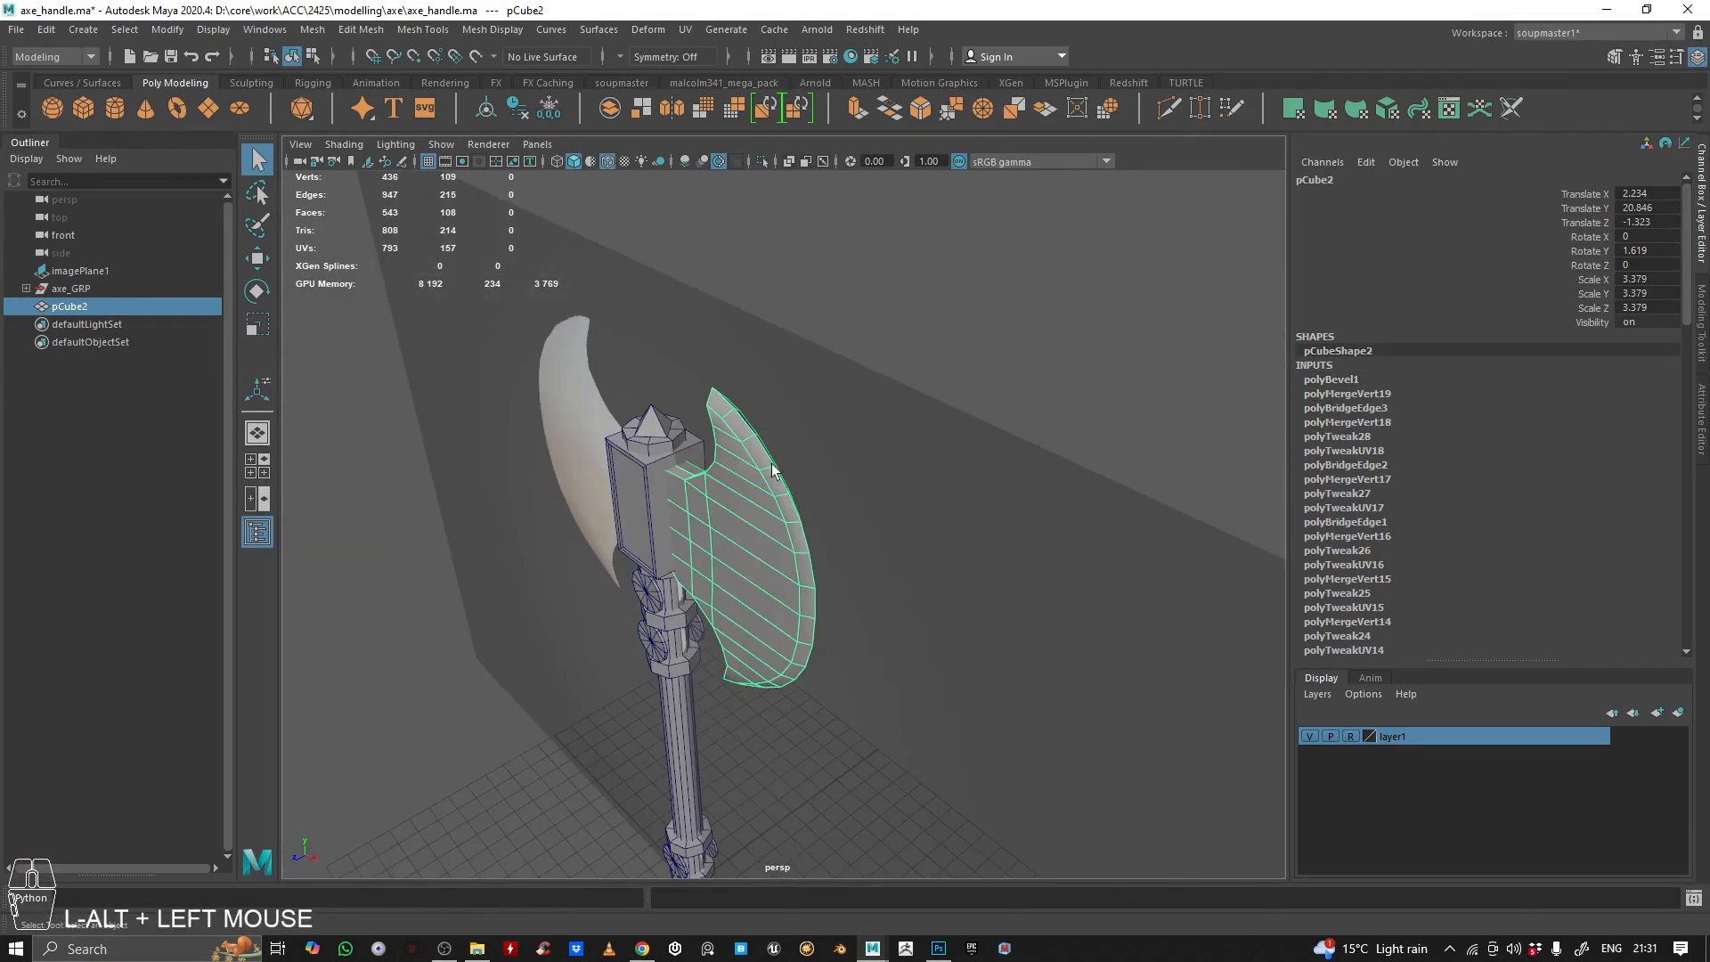
right_click_drag(747, 471, 766, 442, "alt")
left_click_drag(766, 441, 958, 393, "alt")
right_click_drag(958, 393, 637, 454, "alt")
left_click_drag(637, 455, 851, 447, "alt")
middle_click_drag(851, 447, 913, 334, "alt")
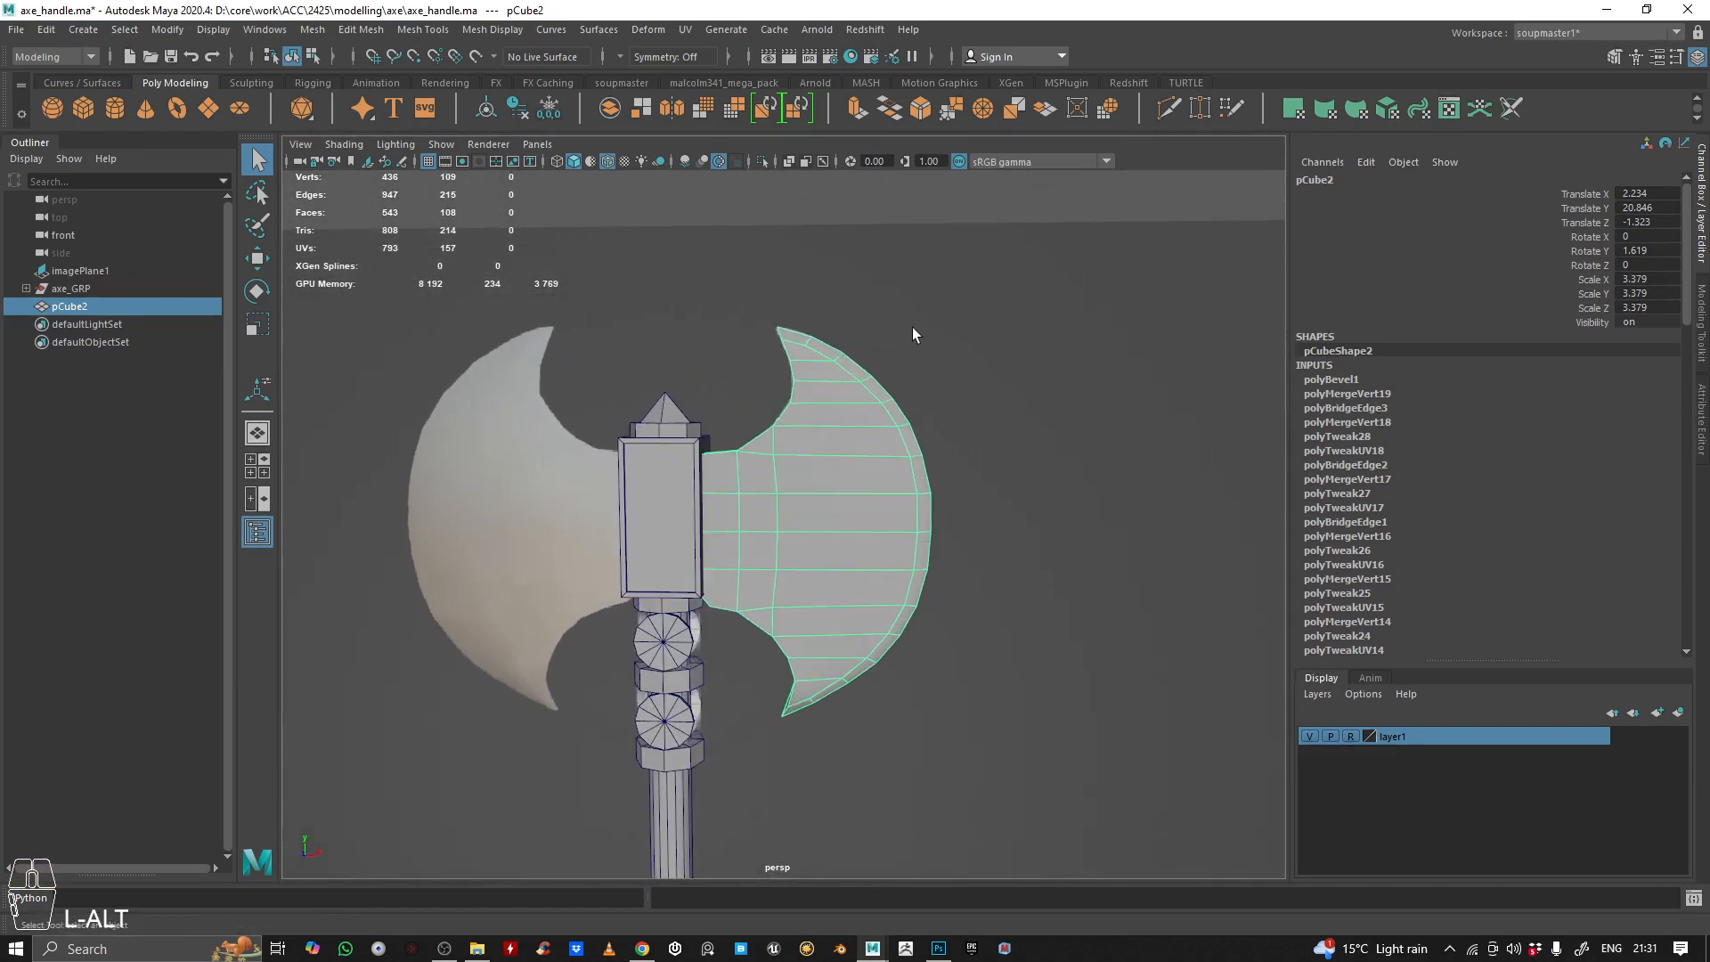
Mirror the blade across the world X axis as a copy combined with the original, and reselect the double blade
double_click(673, 109)
left_click_drag(1181, 242, 1290, 250)
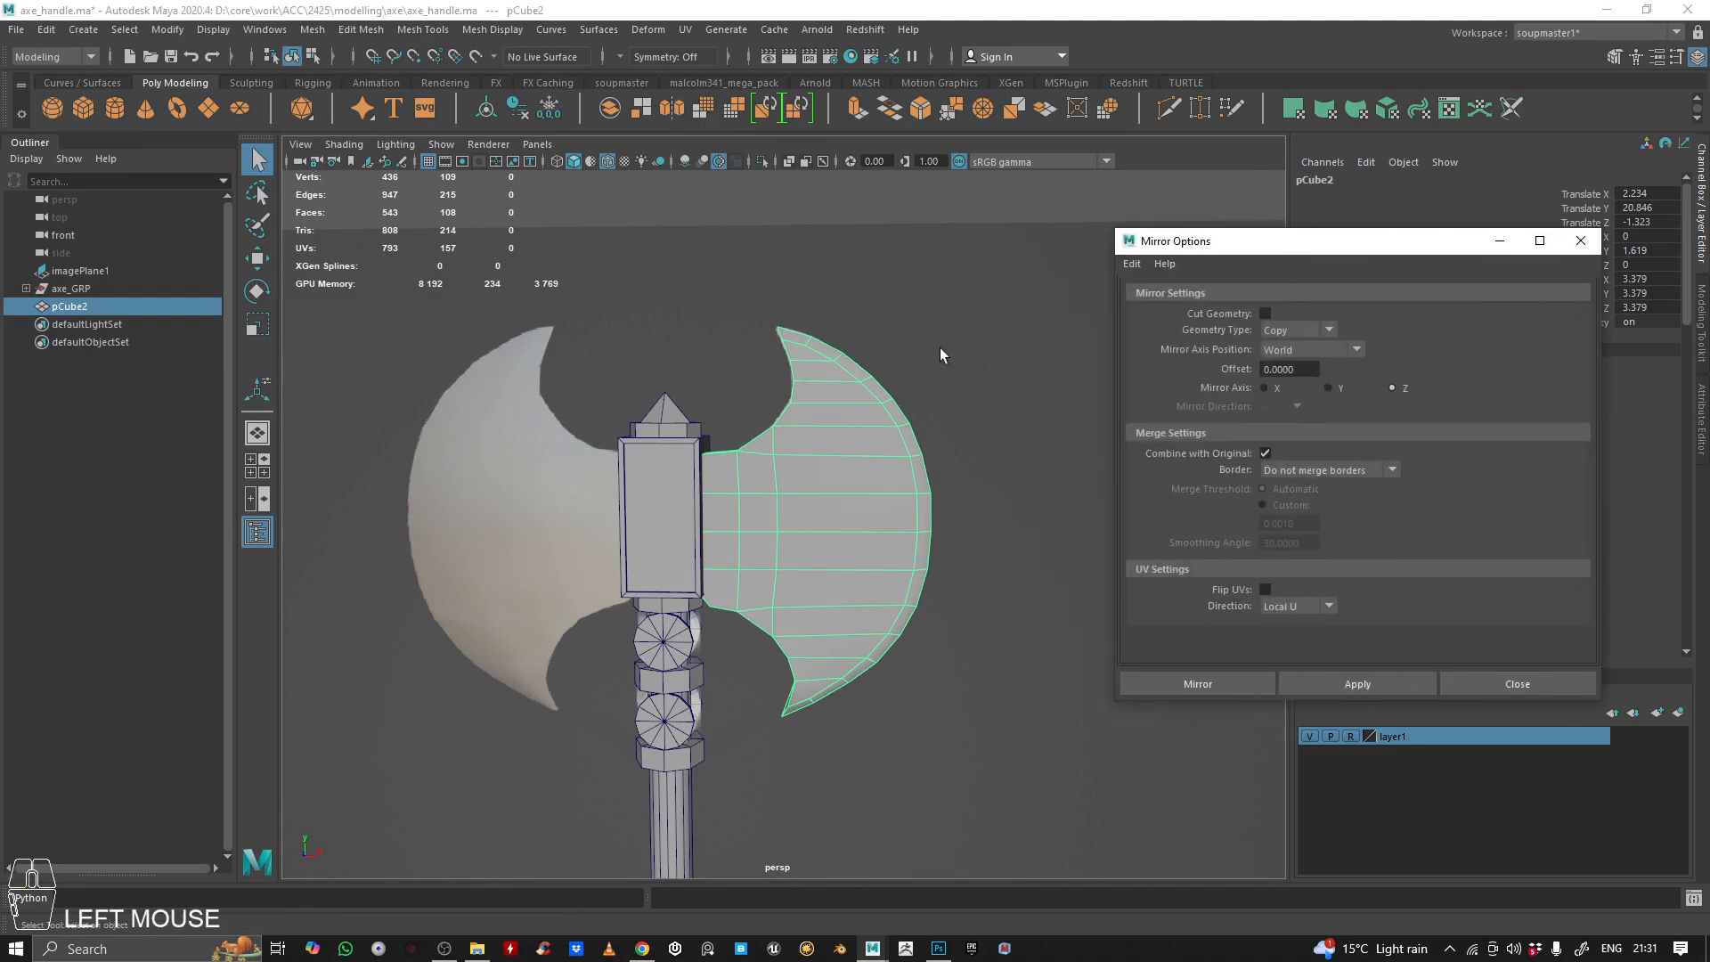
right_click_drag(873, 385, 802, 382, "alt")
left_click_drag(801, 382, 768, 449, "alt")
left_click(1263, 387)
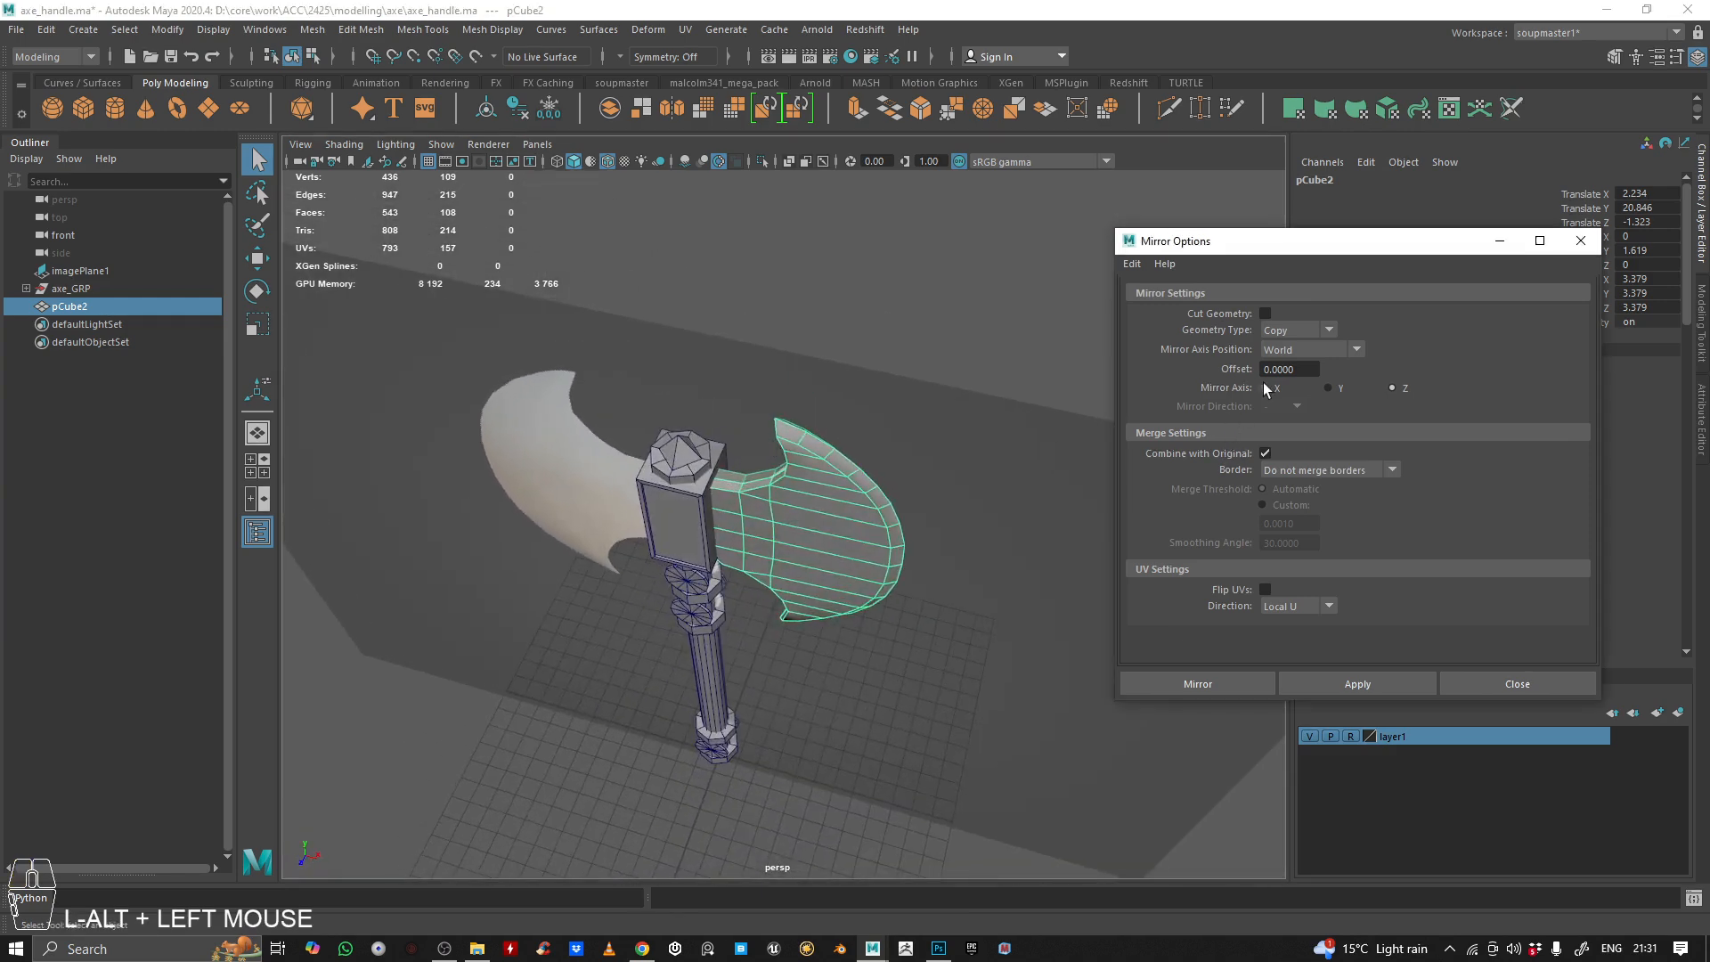
left_click(1406, 684)
left_click_drag(708, 493, 650, 431, "alt")
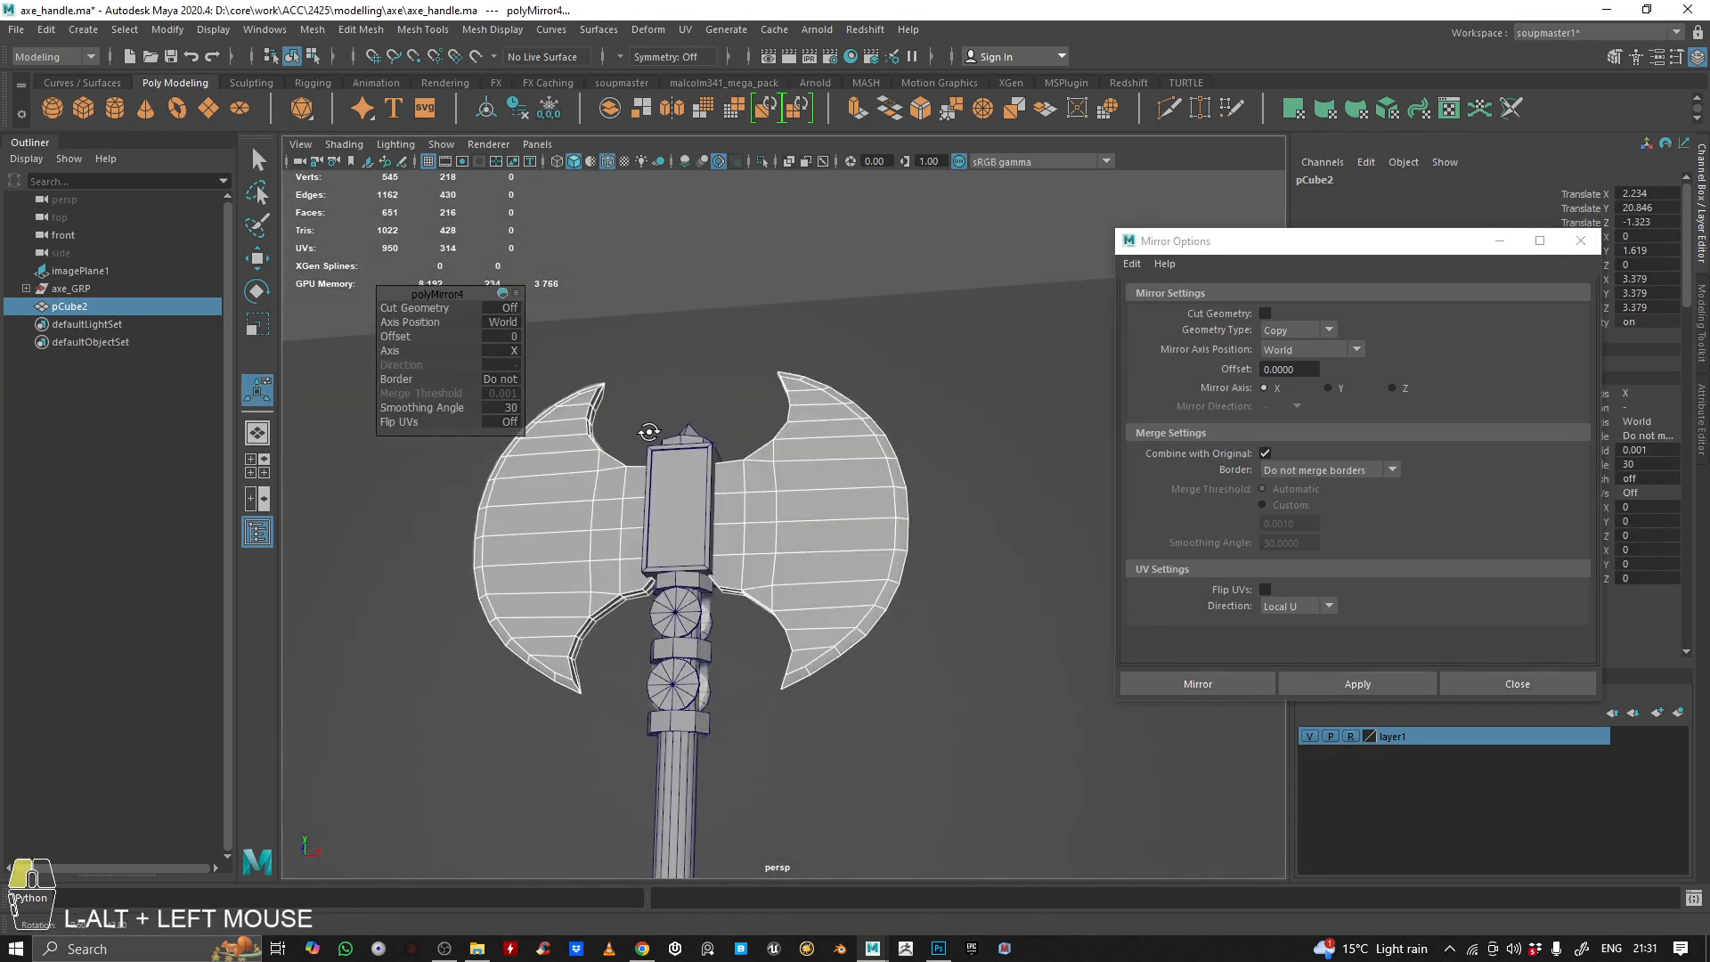
right_click_drag(828, 431, 934, 361)
left_click(898, 313)
left_click(828, 488)
Examine the mirrored double blade and the whole axe from all sides
left_click_drag(828, 488, 660, 531, "alt")
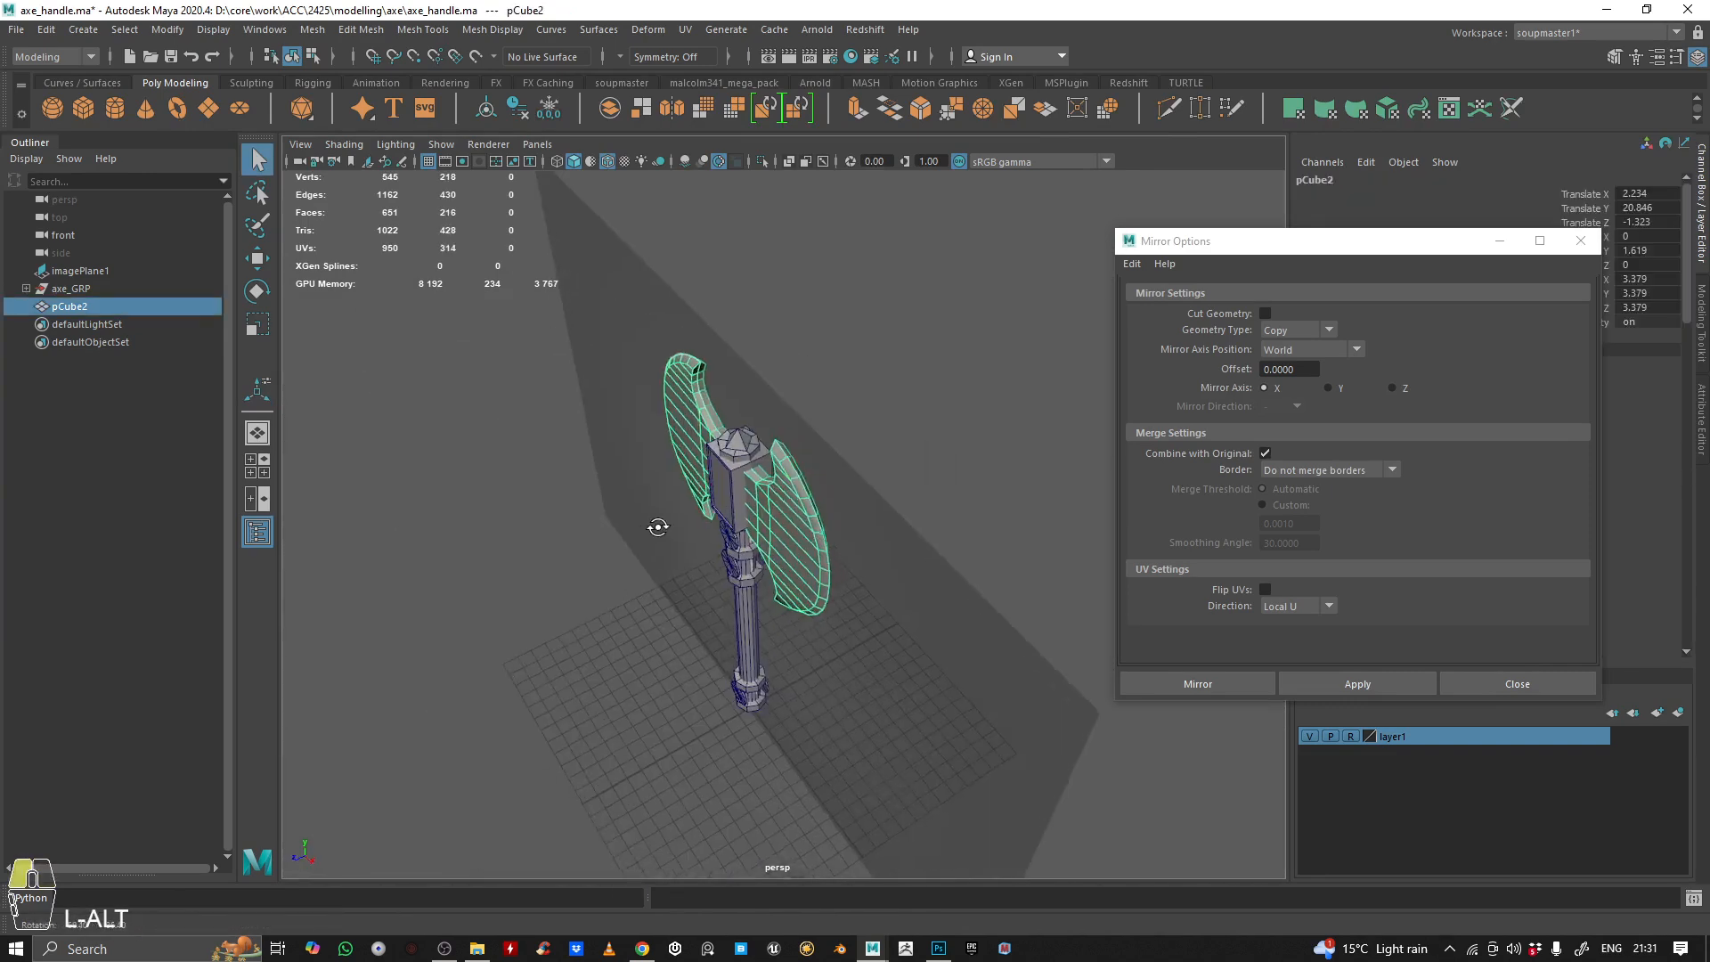
right_click_drag(660, 531, 656, 500, "alt")
left_click_drag(657, 500, 775, 504, "alt")
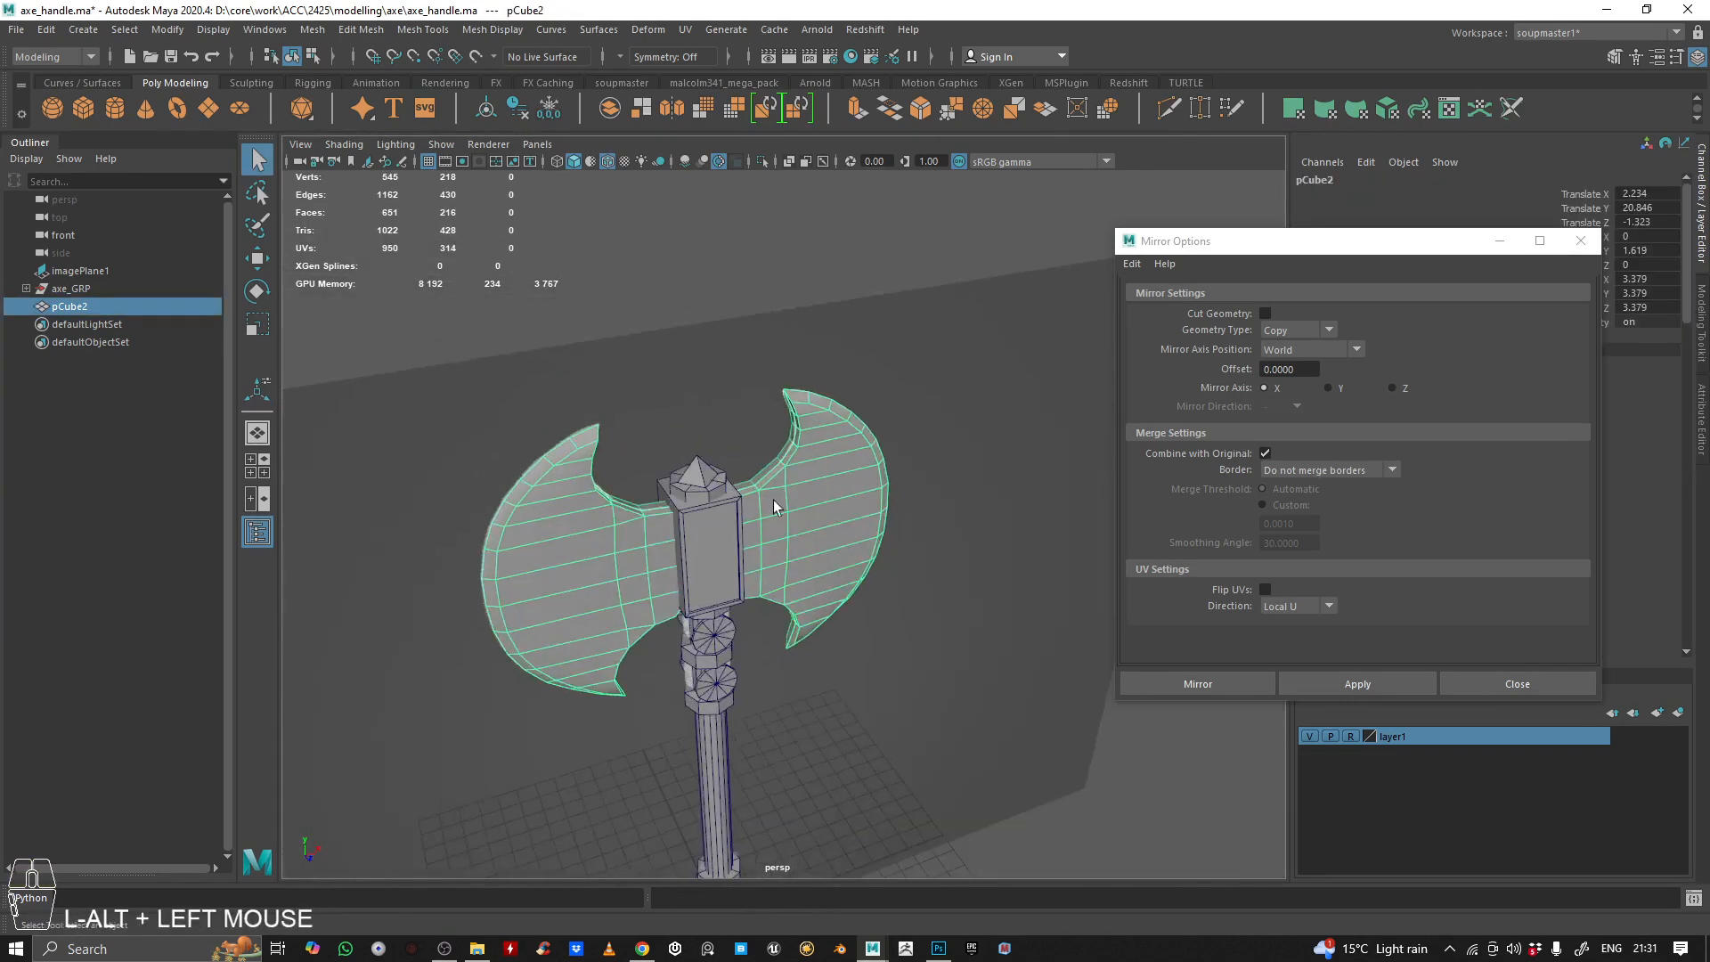
right_click_drag(775, 504, 579, 561, "alt")
left_click_drag(579, 561, 721, 505, "alt")
right_click_drag(721, 505, 739, 518, "alt")
left_click_drag(739, 518, 691, 522, "alt")
right_click_drag(691, 523, 804, 529, "alt")
middle_click_drag(804, 529, 797, 605, "alt")
left_click_drag(797, 604, 601, 569, "alt")
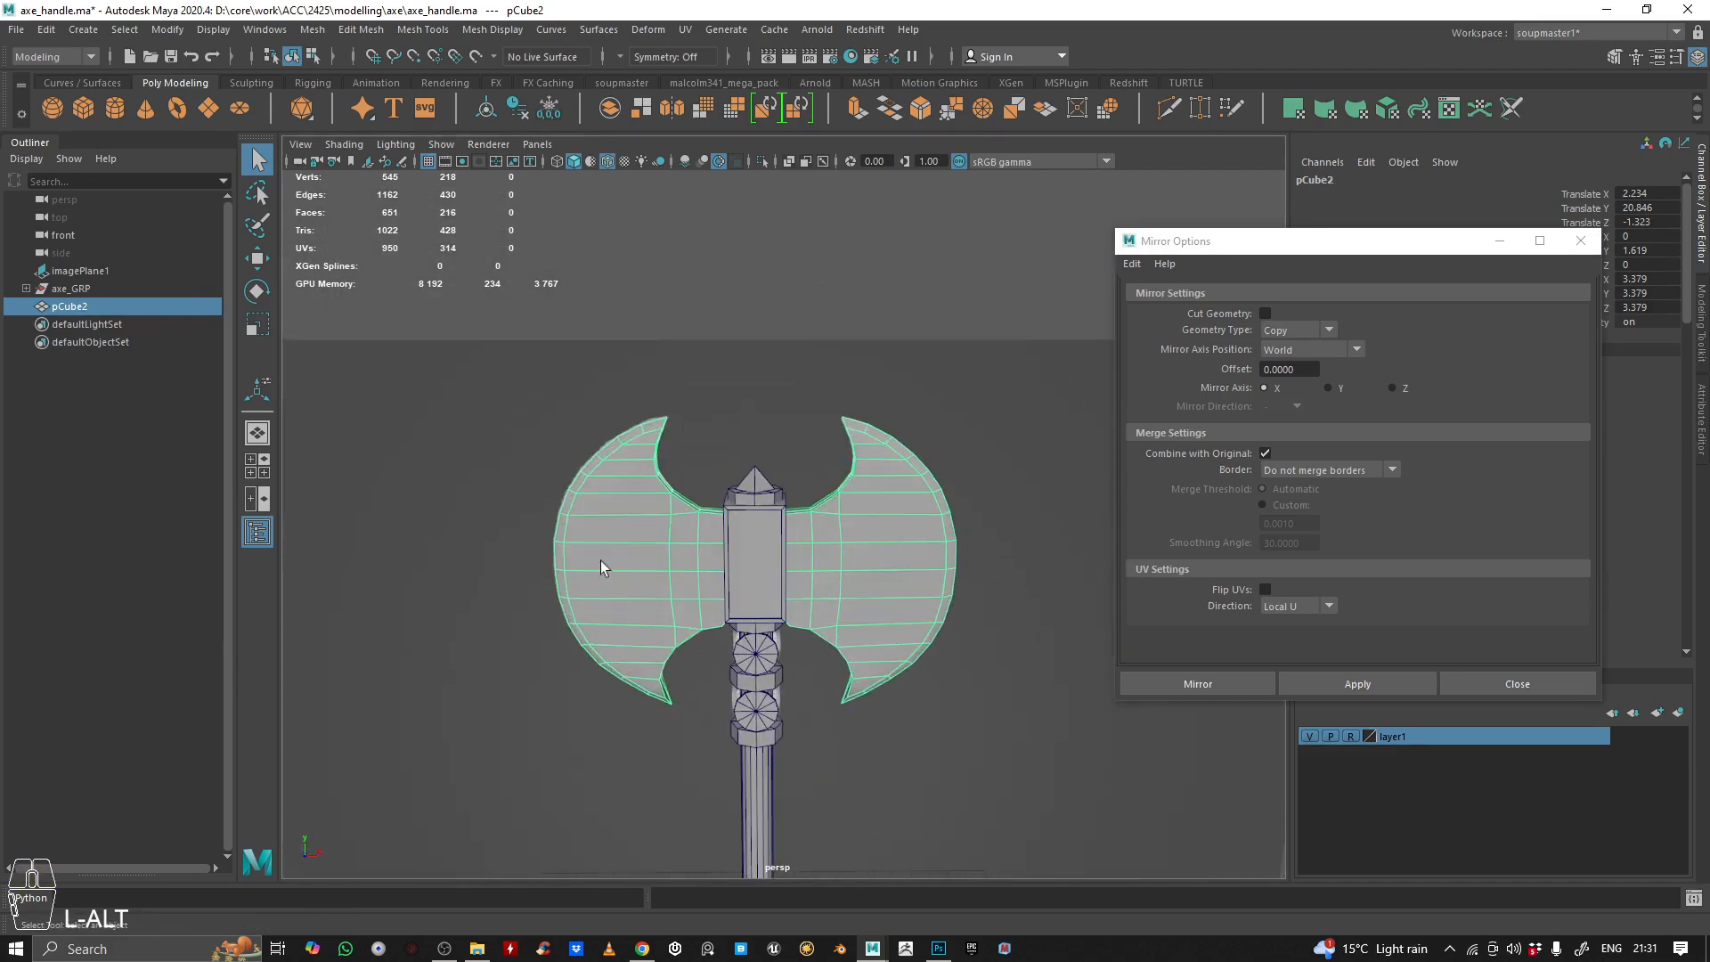
middle_click_drag(827, 524, 811, 524, "alt")
left_click_drag(810, 524, 839, 477, "alt")
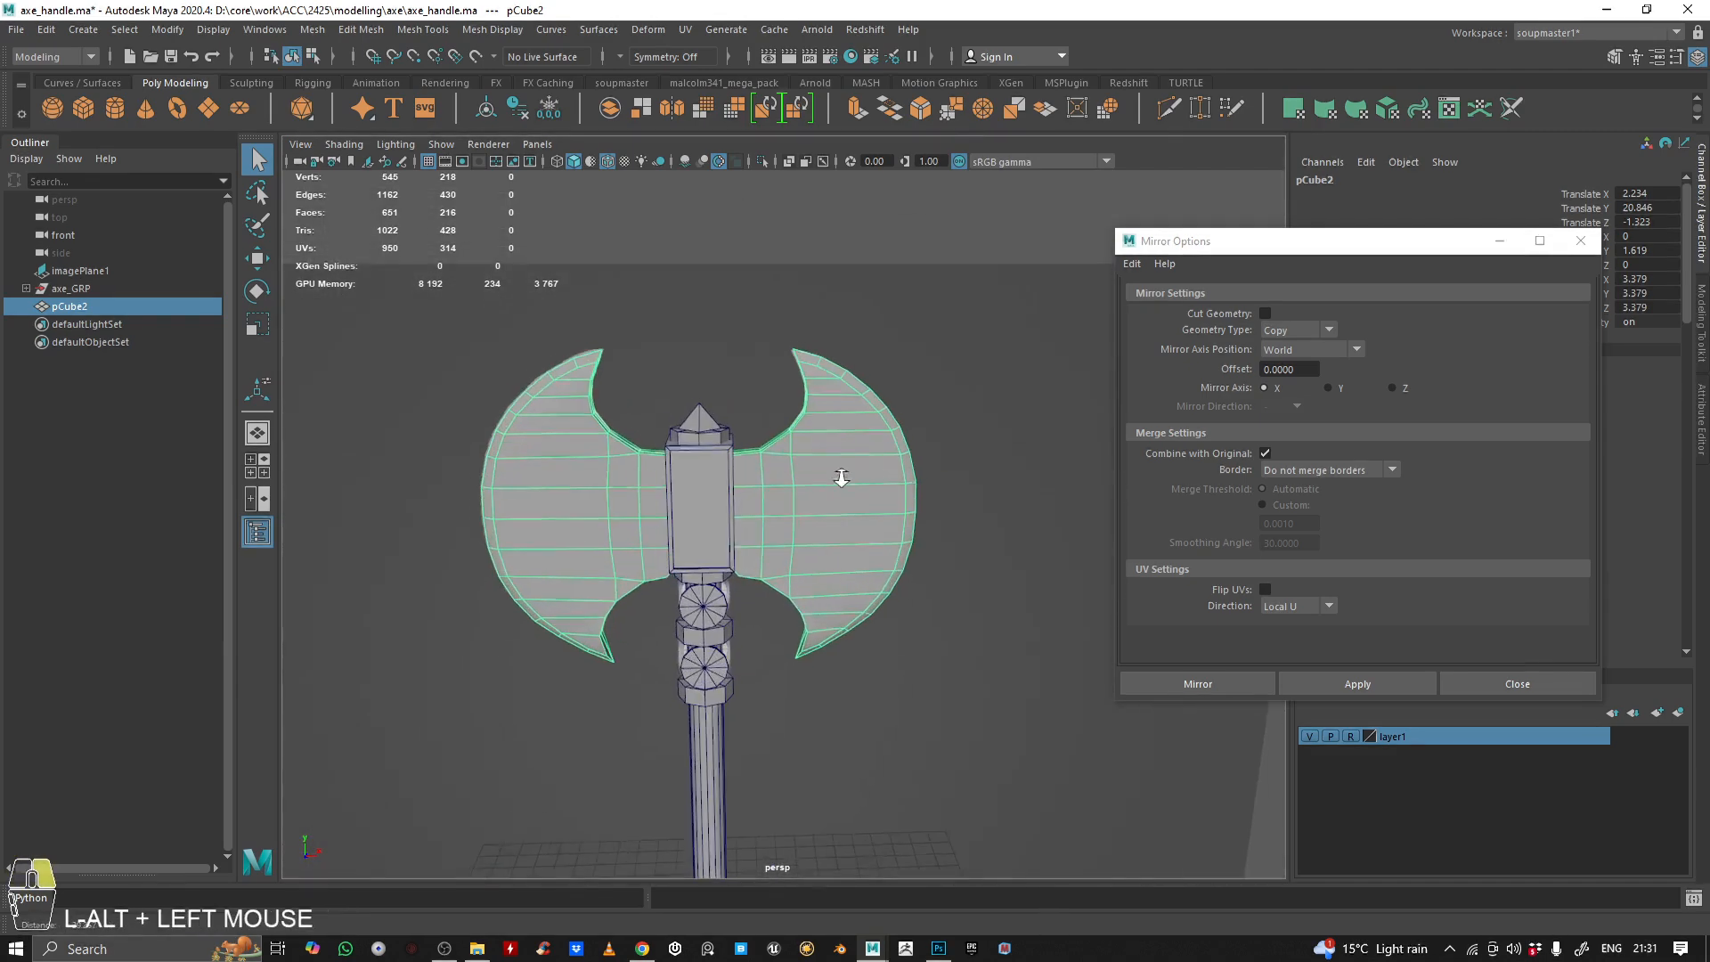
right_click_drag(840, 477, 774, 480, "alt")
left_click_drag(774, 481, 779, 486, "alt")
right_click_drag(779, 485, 844, 538, "alt")
left_click_drag(843, 538, 605, 521, "alt")
middle_click_drag(606, 521, 733, 558, "alt")
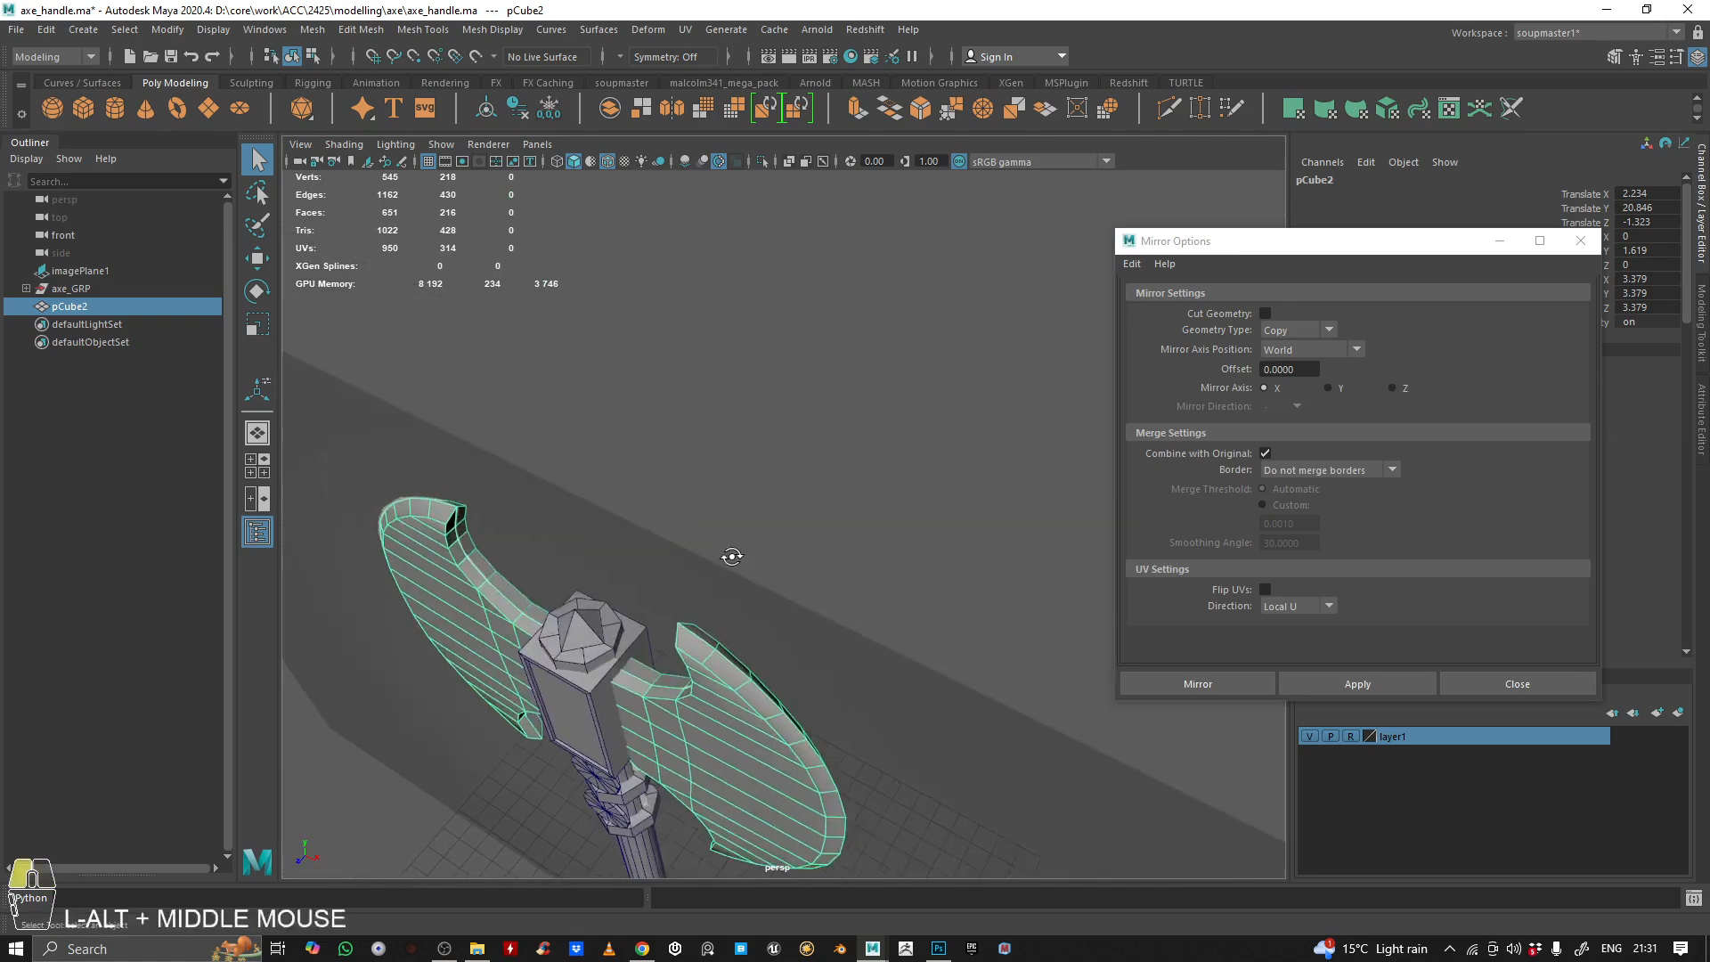
left_click_drag(732, 557, 757, 485, "alt")
right_click_drag(757, 486, 627, 505, "alt")
left_click_drag(627, 505, 699, 500, "alt")
right_click_drag(698, 500, 636, 494, "alt")
middle_click_drag(636, 494, 664, 462, "alt")
left_click_drag(665, 462, 691, 427, "alt")
mouse_move(690, 427)
right_mouse_down("alt")
mouse_move(863, 420)
mouse_move(686, 453)
right_mouse_up("alt")
left_click_drag(687, 453, 782, 489, "alt")
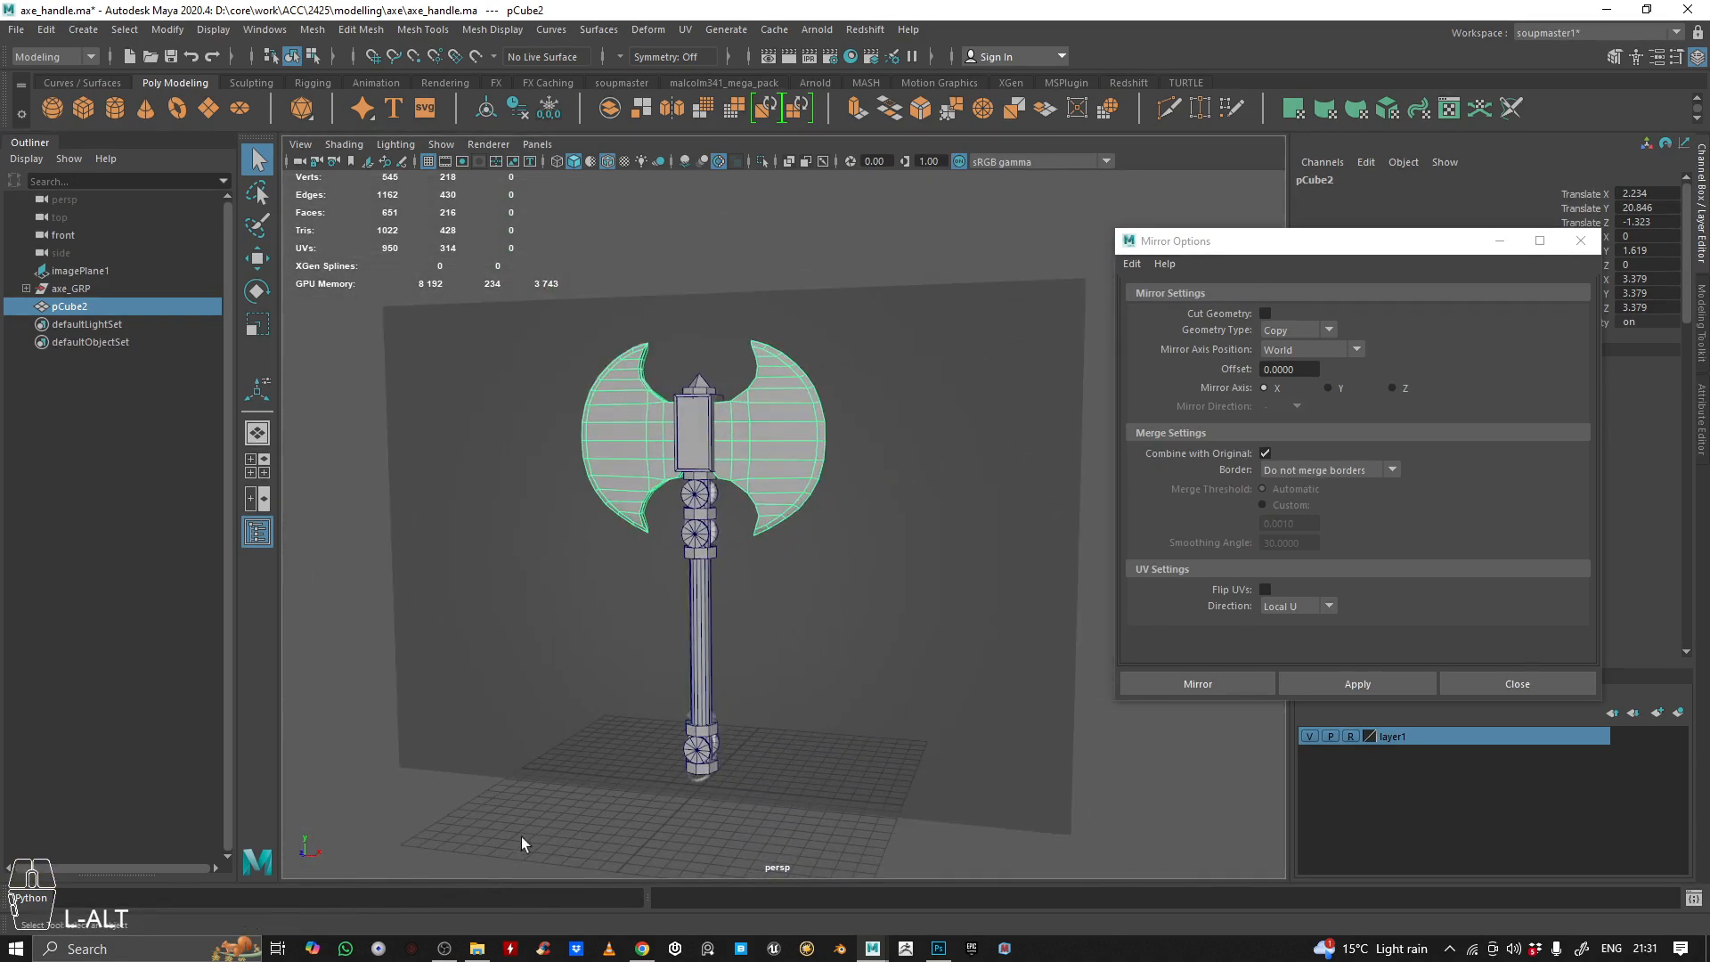